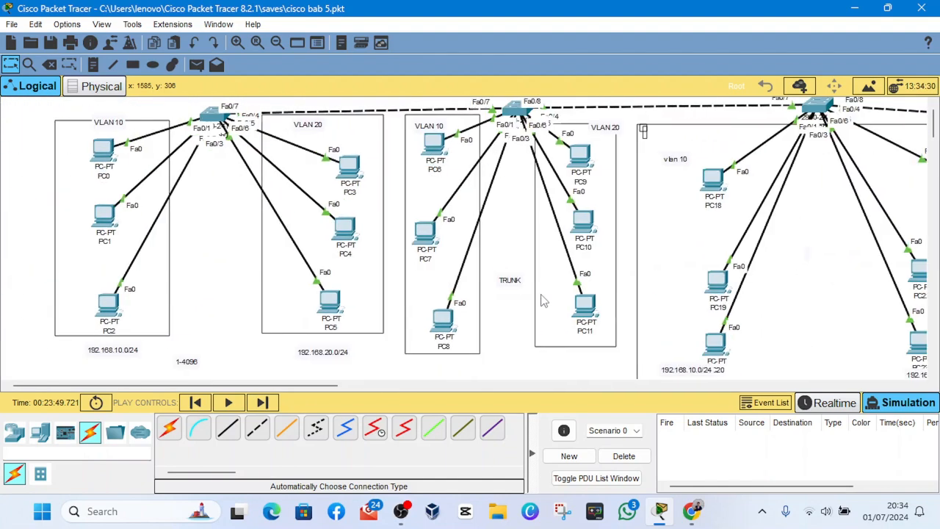
scroll(543, 301, "right", 5)
scroll(544, 302, "left", 5)
mouse_move(518, 110)
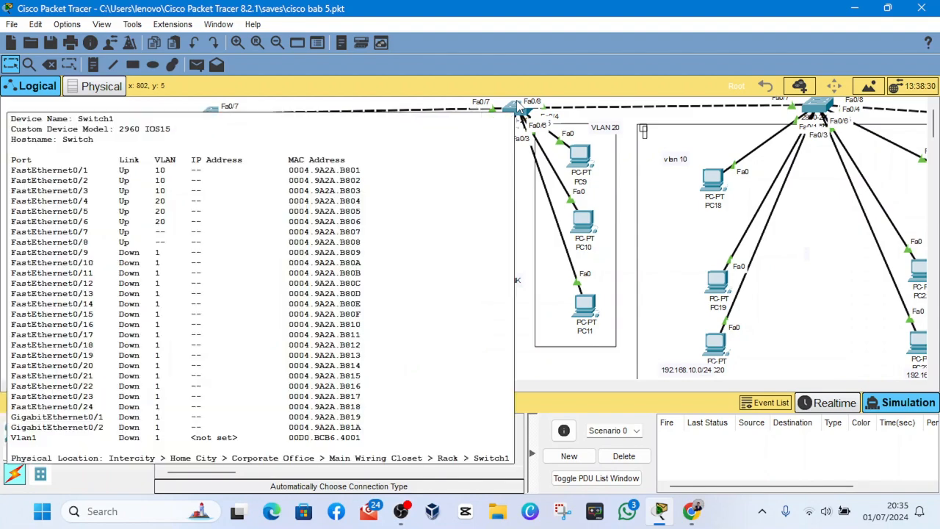
scroll(527, 227, "right", 5)
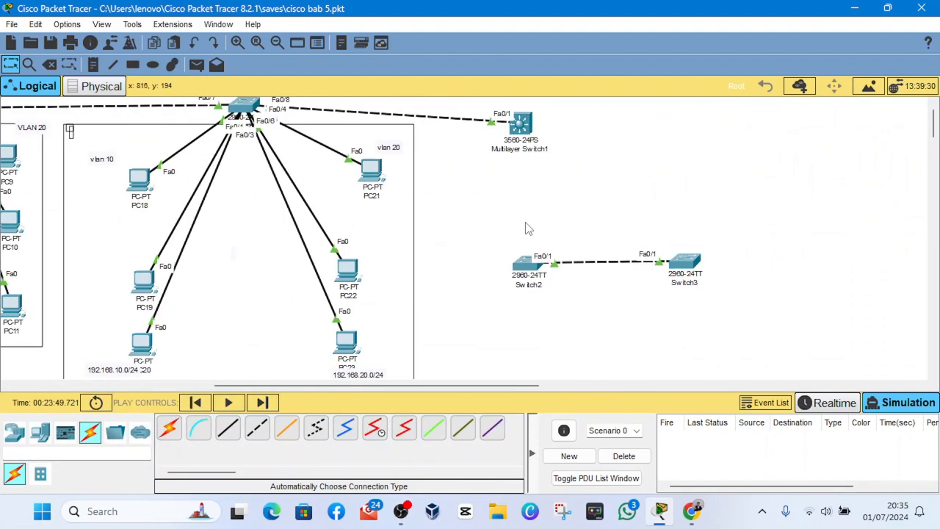
scroll(605, 354, "left", 8)
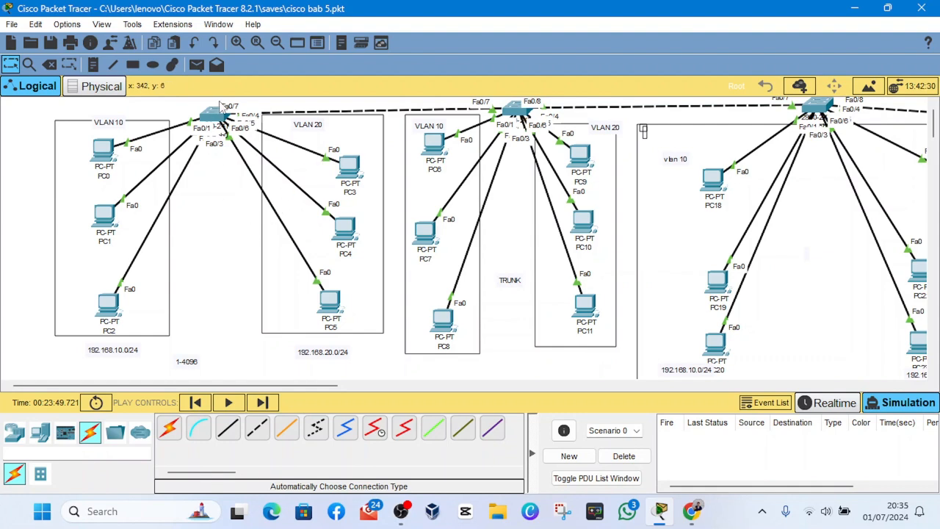
- Nudge the first switch and PC2, and reposition PC18, PC19 and PC20 within the third switch's vlan 10 area
mouse_move(212, 117)
left_mouse_down()
mouse_move(218, 252)
mouse_move(218, 116)
mouse_move(230, 109)
mouse_move(217, 115)
left_mouse_up()
left_click_drag(110, 315, 96, 295)
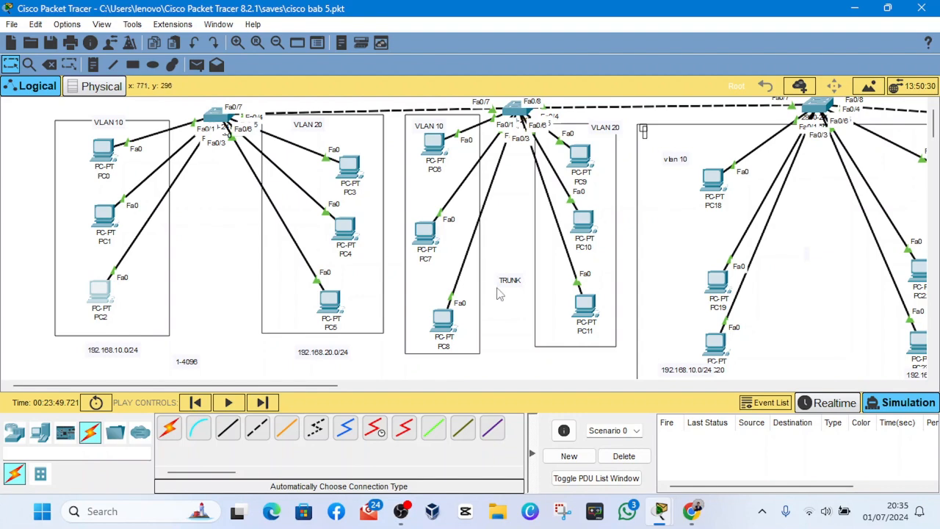
scroll(569, 255, "right", 2)
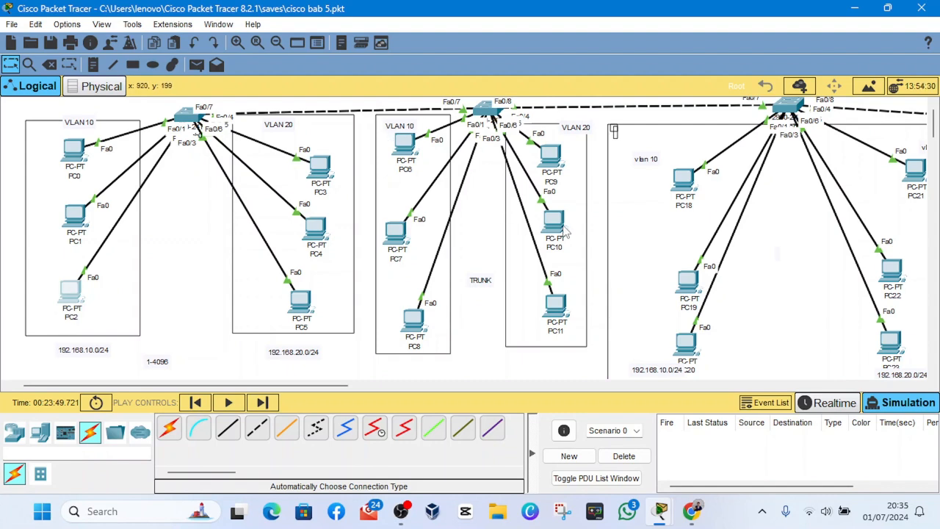
scroll(564, 231, "left", 2)
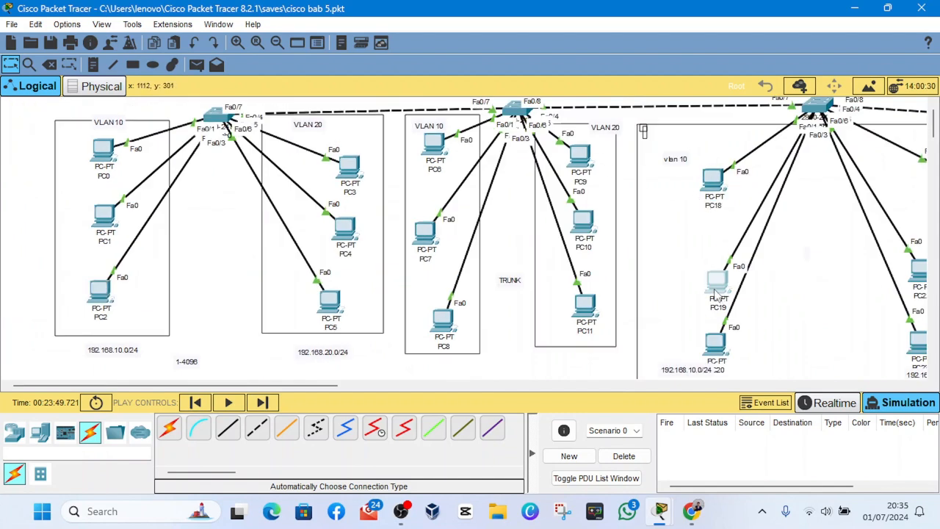
left_click_drag(715, 290, 700, 256)
left_click_drag(724, 355, 715, 335)
left_click_drag(708, 188, 694, 189)
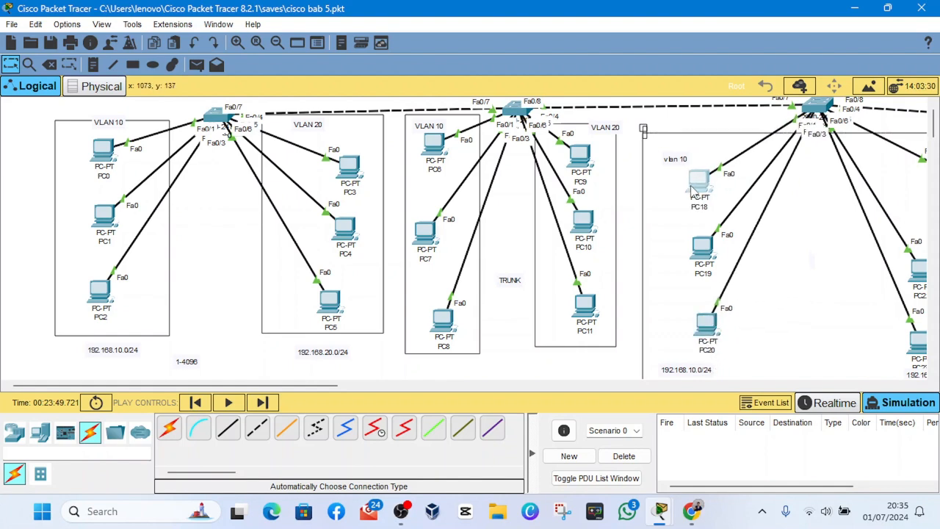
left_click(705, 324)
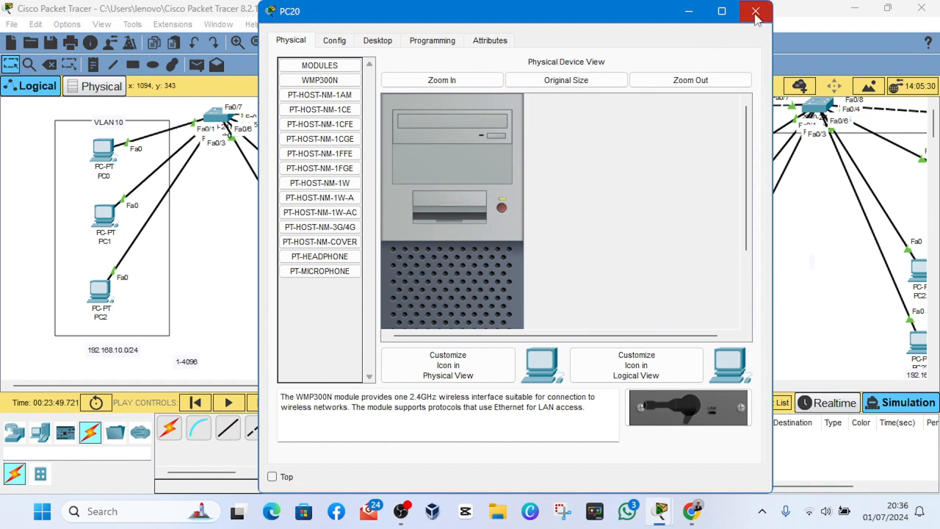
left_click(758, 21)
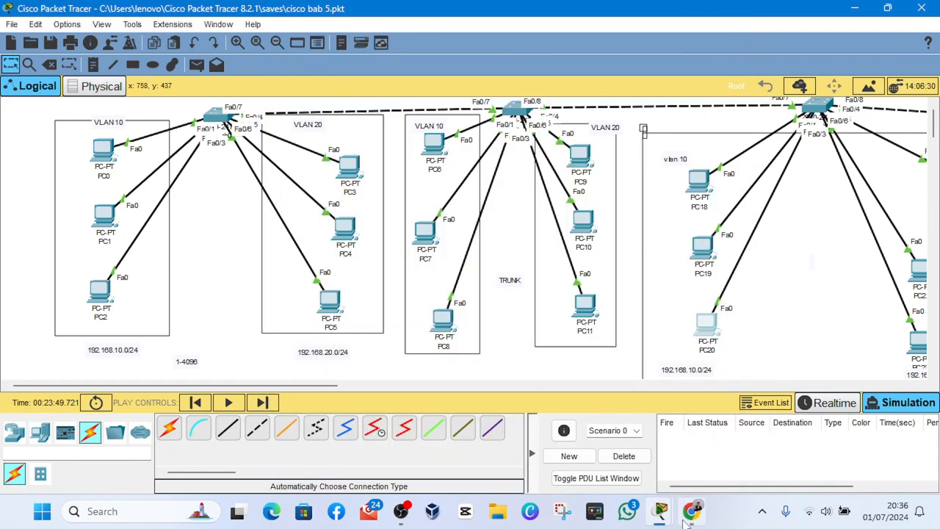
- Place a 2811 router below the first switch, between its 192.168.10.0/24 and 192.168.20.0/24 labels
left_click(17, 433)
left_click(16, 434)
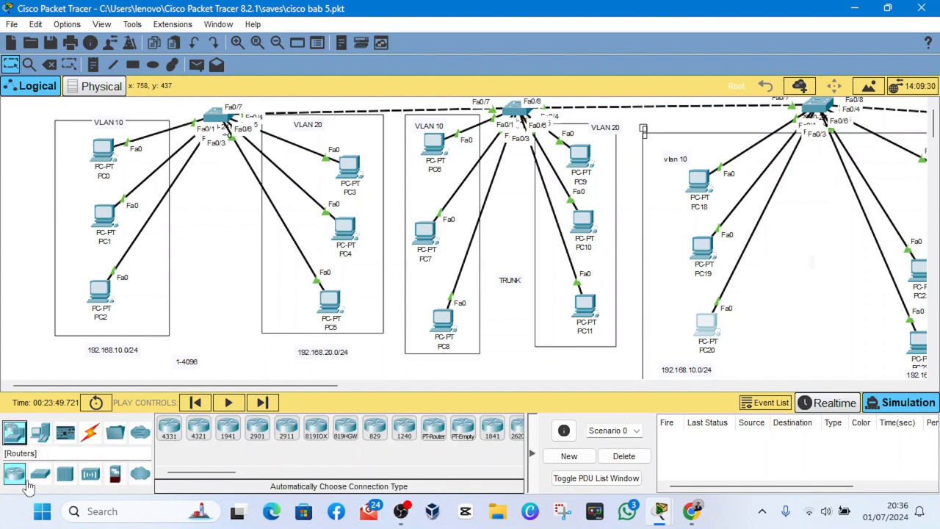
left_click(408, 514)
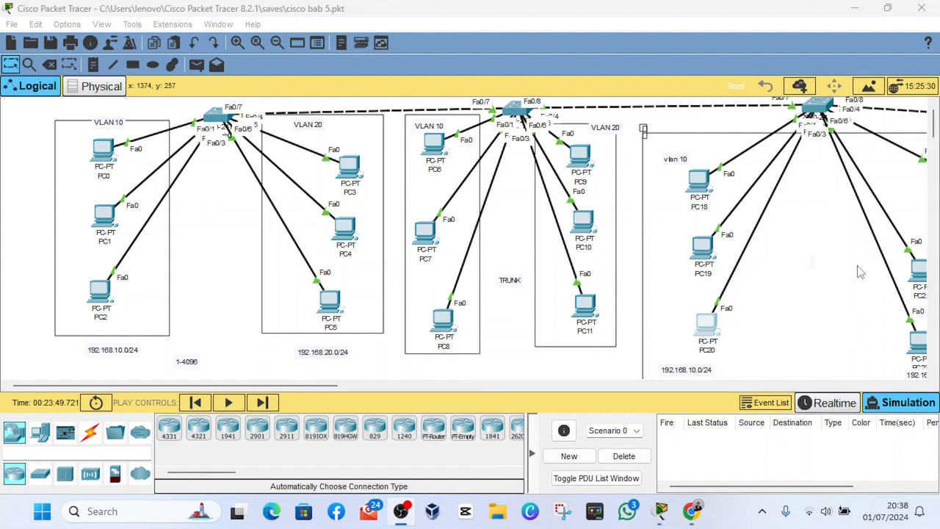
left_click(683, 467)
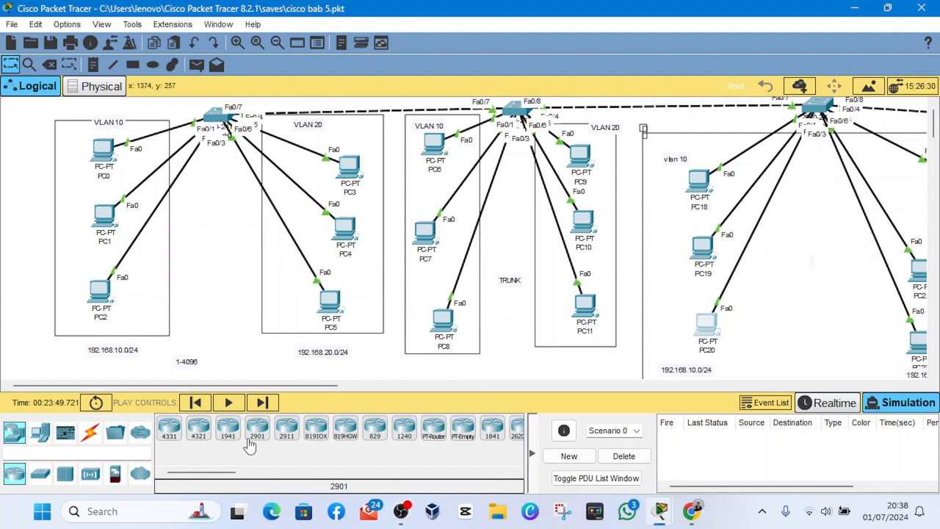
scroll(250, 447, "down", 1)
scroll(330, 430, "down", 2)
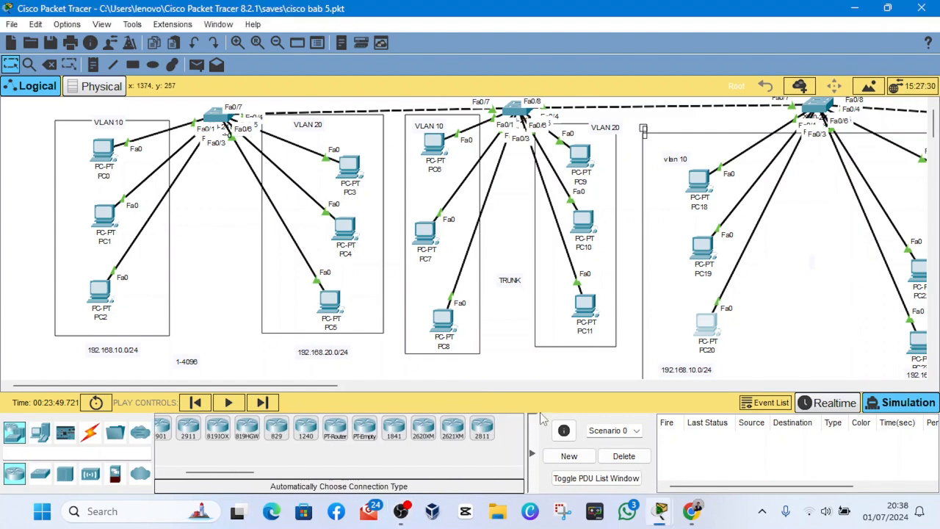
left_click(482, 428)
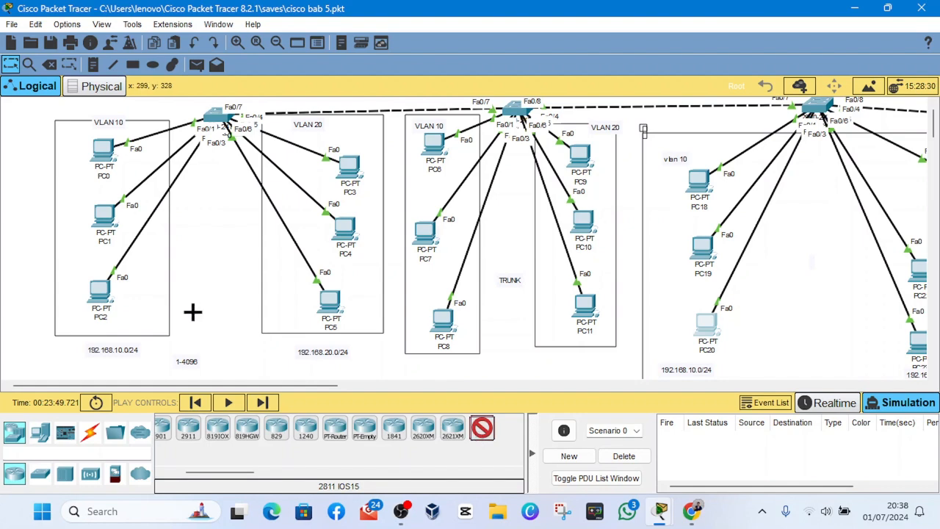
scroll(212, 349, "down", 3)
scroll(213, 350, "up", 3)
scroll(252, 299, "down", 3)
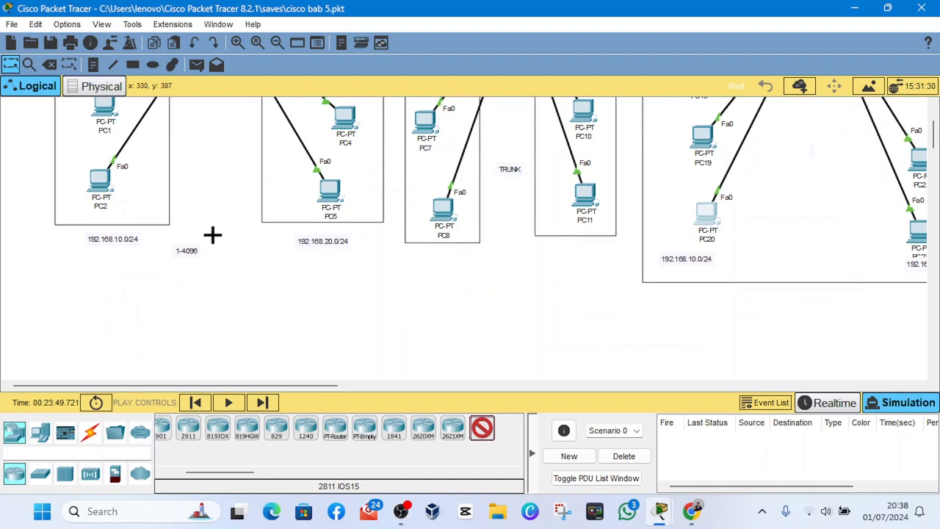
left_click(212, 234)
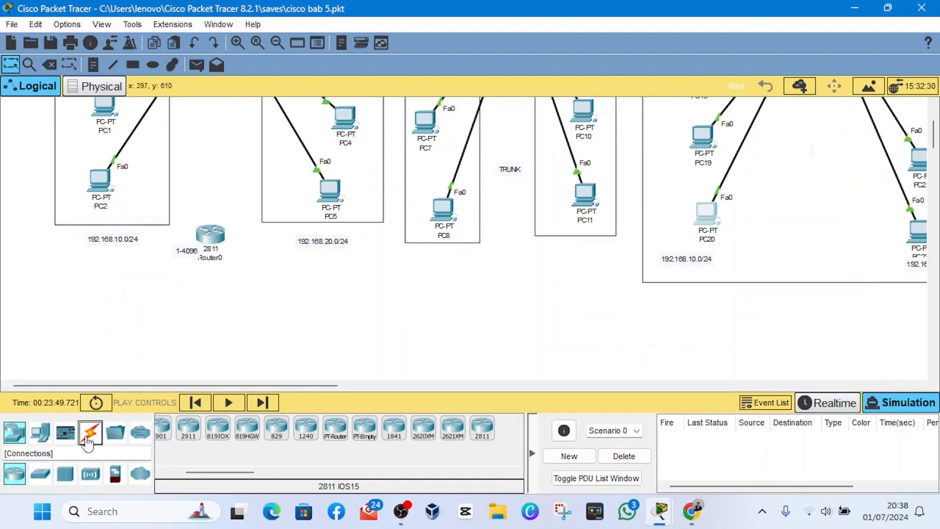
- Connect Router0 to the first switch with an automatically chosen cable, and align the router beneath the switch
left_click(88, 432)
left_click(169, 427)
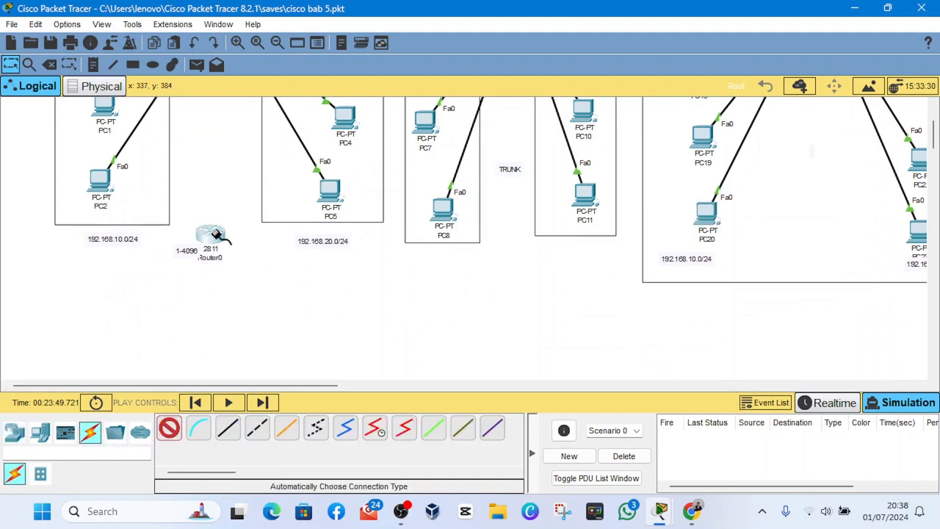
scroll(217, 235, "up", 3)
left_click(210, 344)
left_click(210, 131)
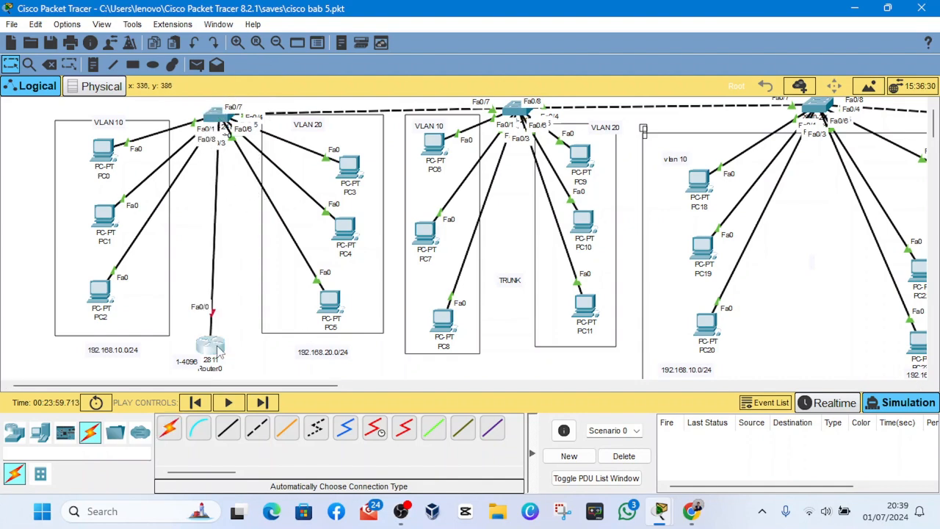
left_click_drag(218, 351, 224, 349)
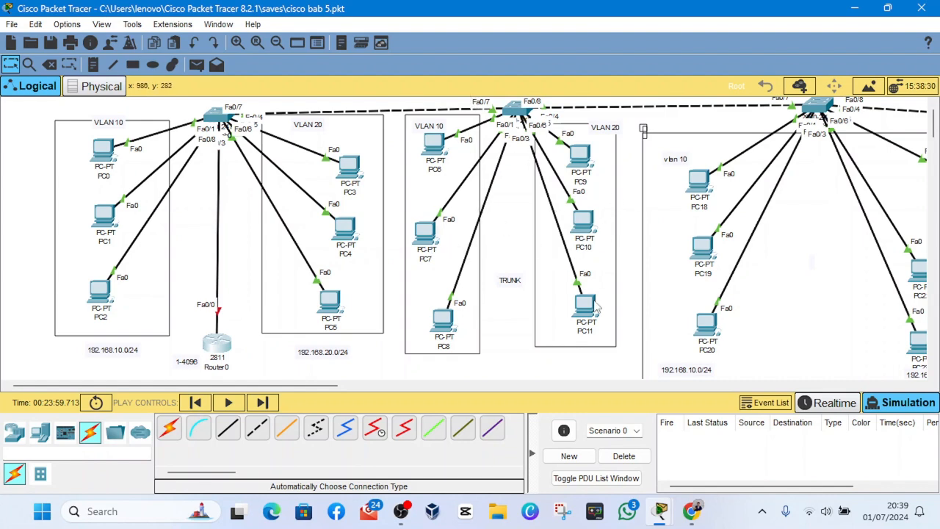
- Check Router0's command line and configuration settings, and close the router's window
left_click(222, 346)
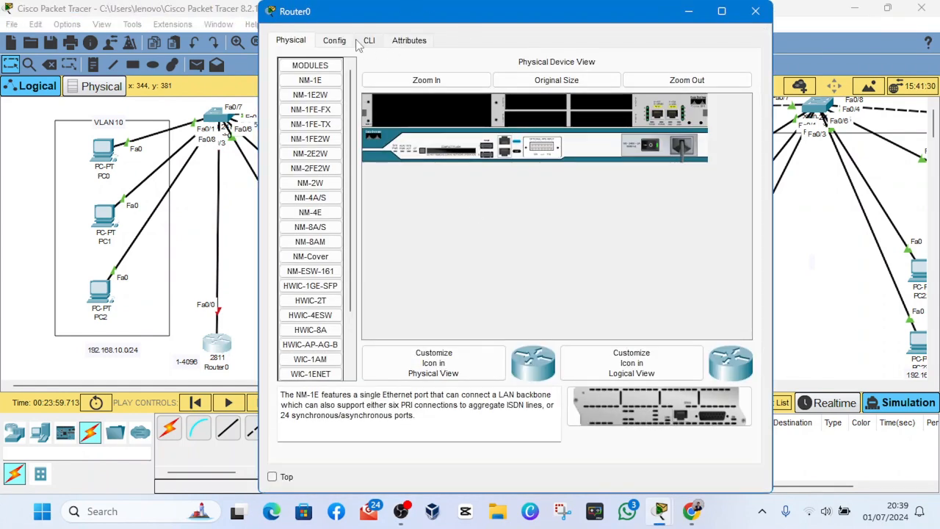
left_click(358, 43)
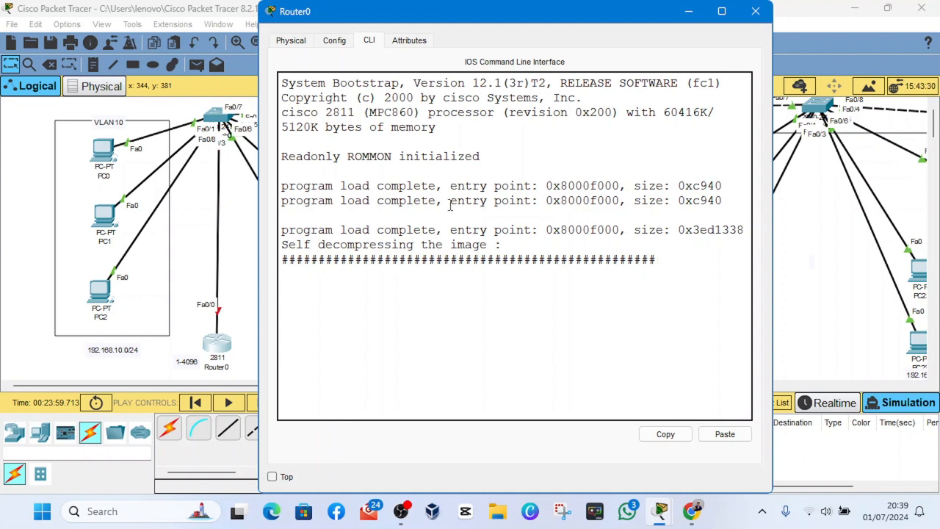
left_click(336, 44)
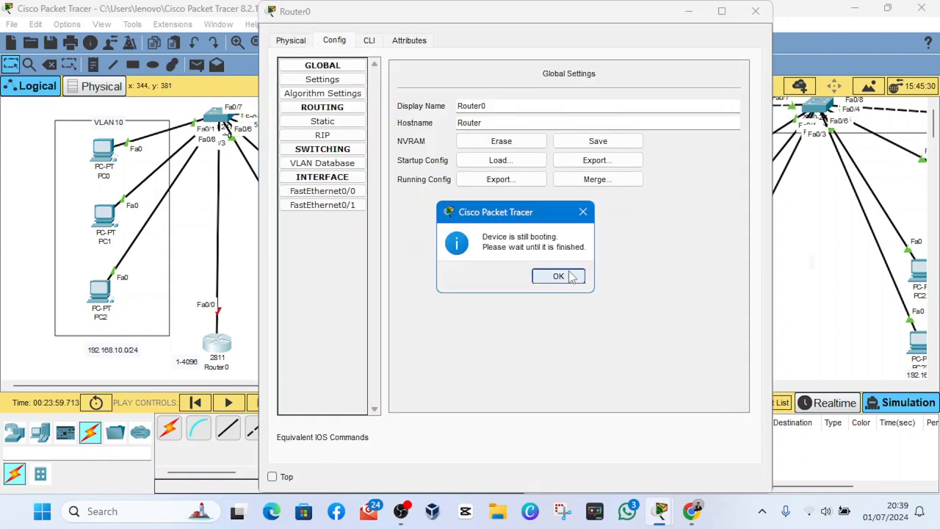
left_click(567, 276)
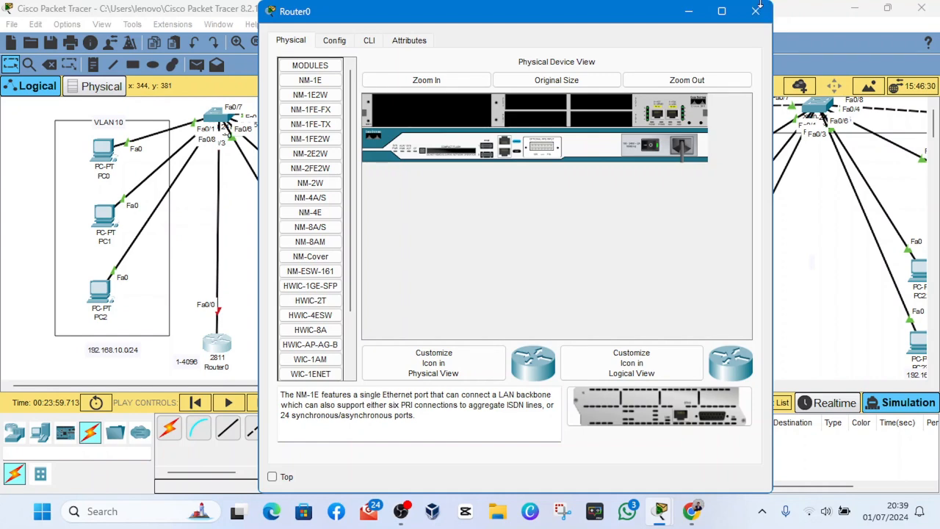
left_click(755, 11)
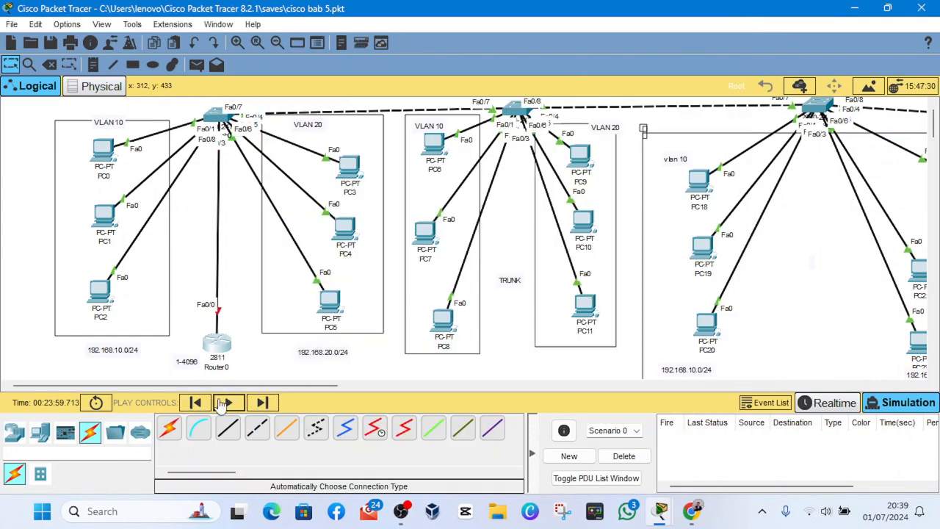
- Delete Scenario 0 in the simulation, and switch to Realtime mode with the network time fast-forwarded
left_click(261, 402)
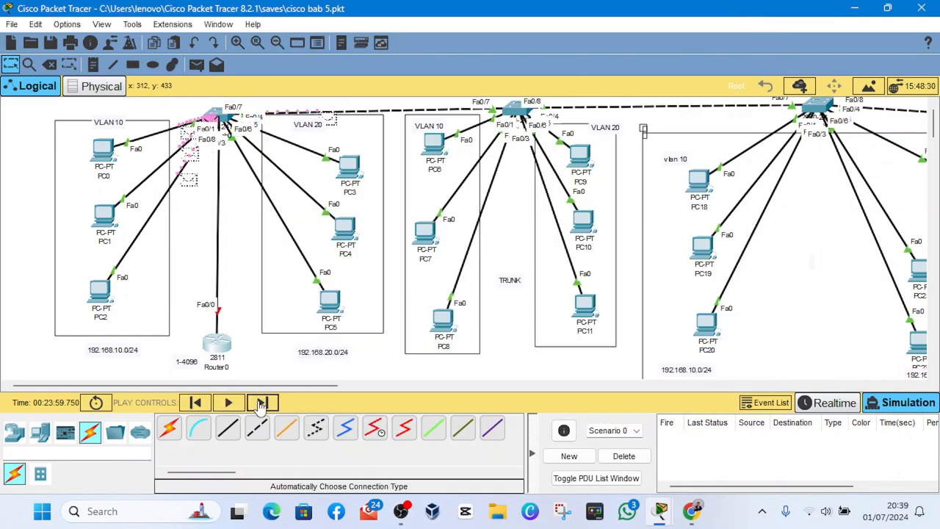
left_click(623, 458)
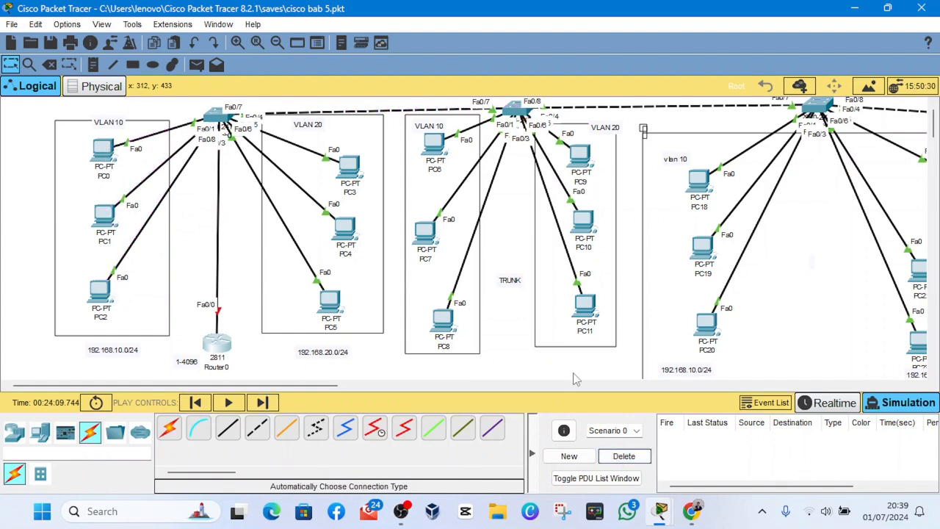
left_click(836, 403)
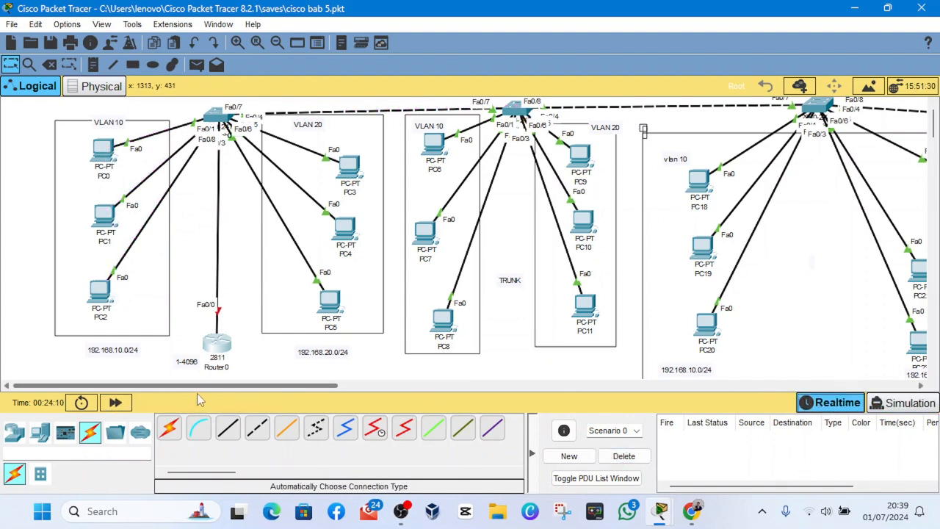
left_click(116, 404)
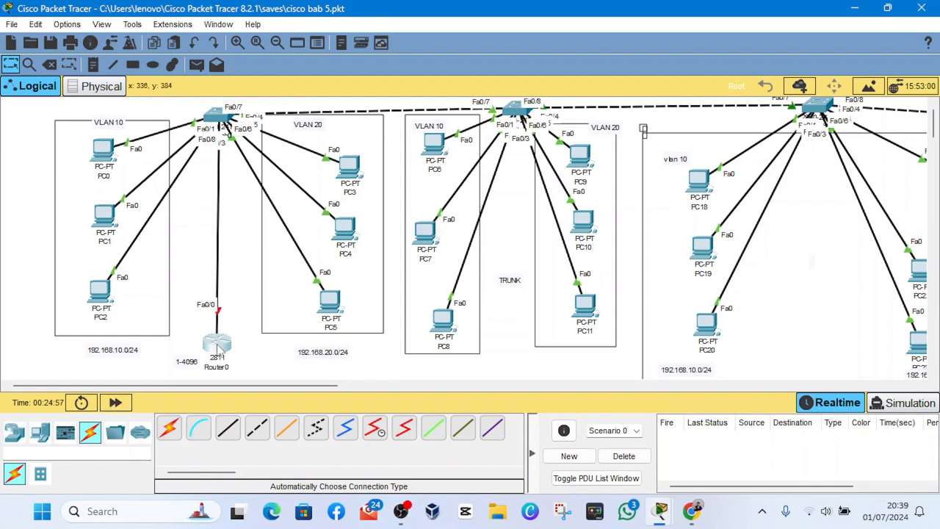
left_click(218, 345)
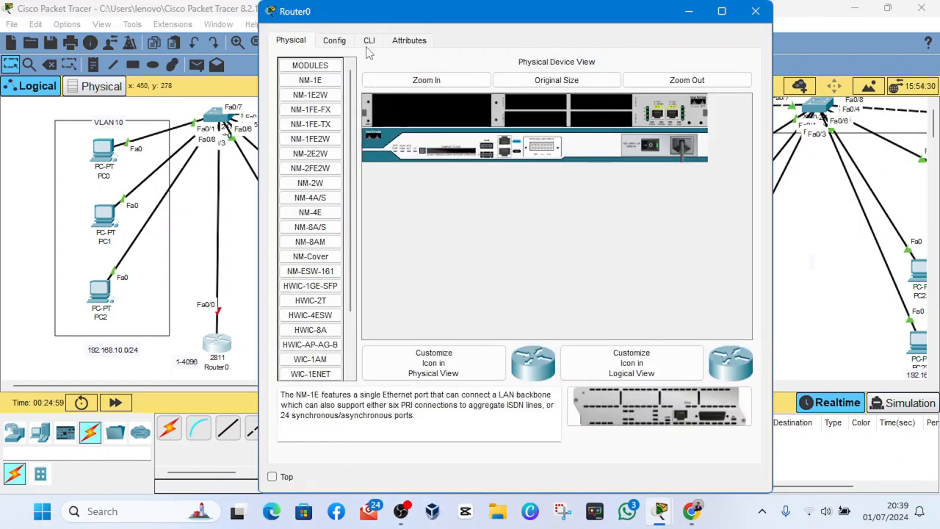
left_click(755, 12)
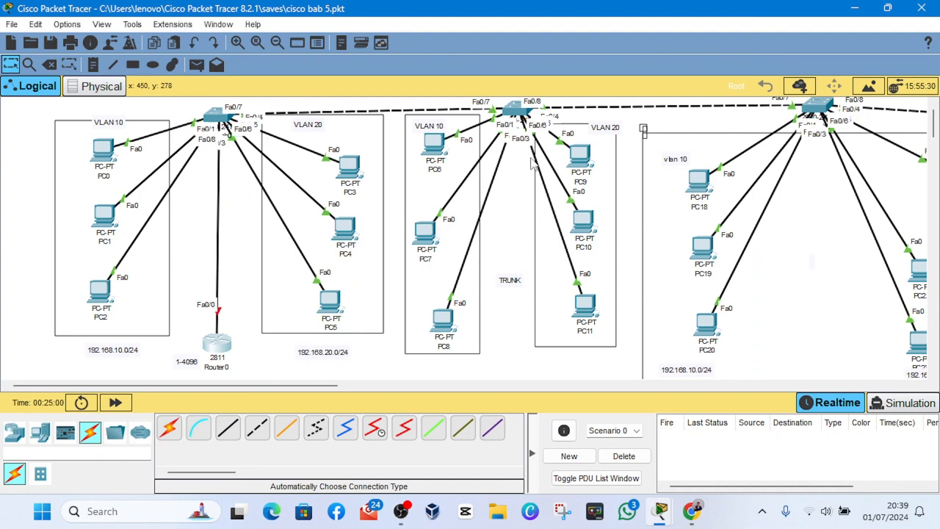
scroll(393, 224, "down", 2)
scroll(392, 221, "up", 2)
scroll(321, 191, "down", 2)
scroll(321, 191, "down", 1)
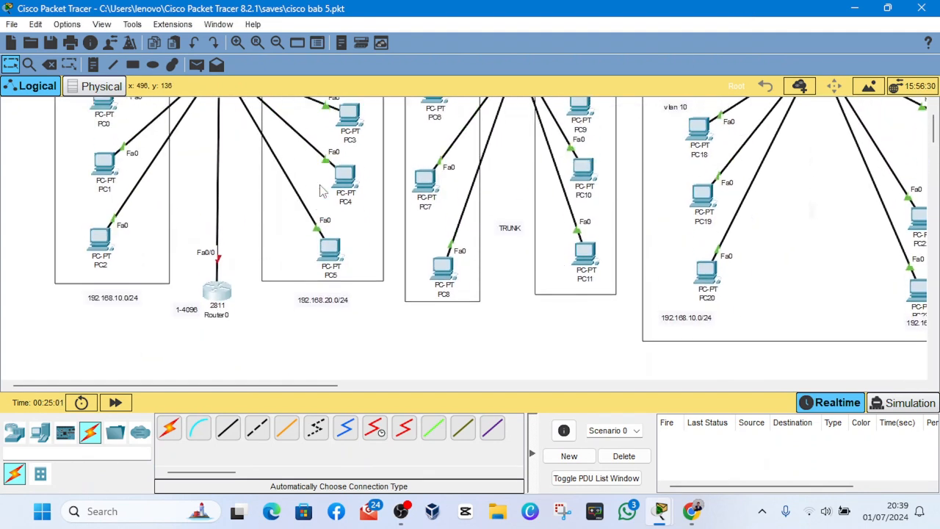
scroll(321, 191, "up", 3)
scroll(321, 191, "down", 1)
scroll(321, 191, "up", 1)
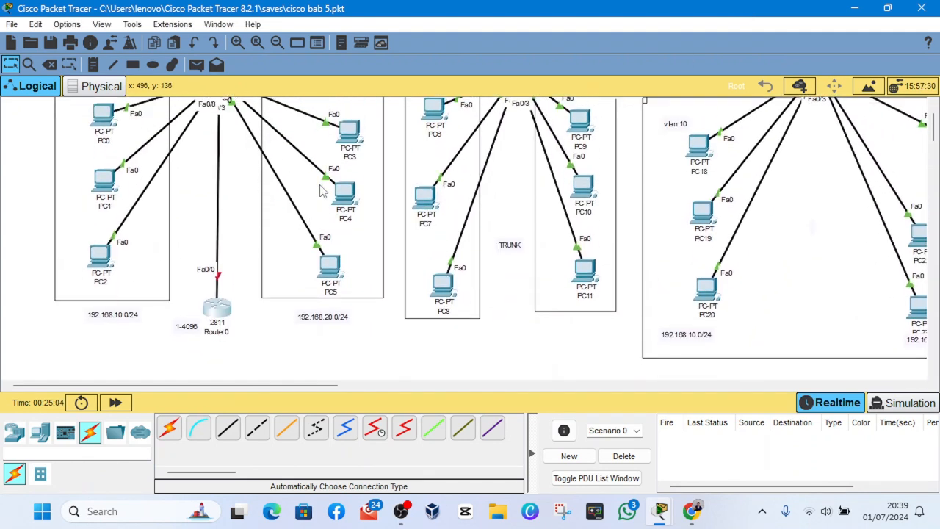
- Place a note below Router0 listing "vlan 1" with the network 192.168.1.0/24
left_click(197, 66)
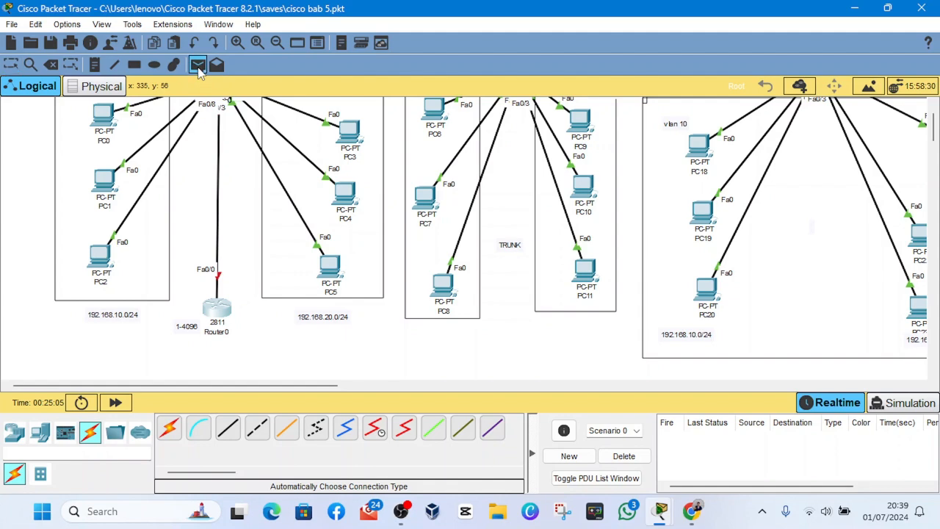
left_click(94, 65)
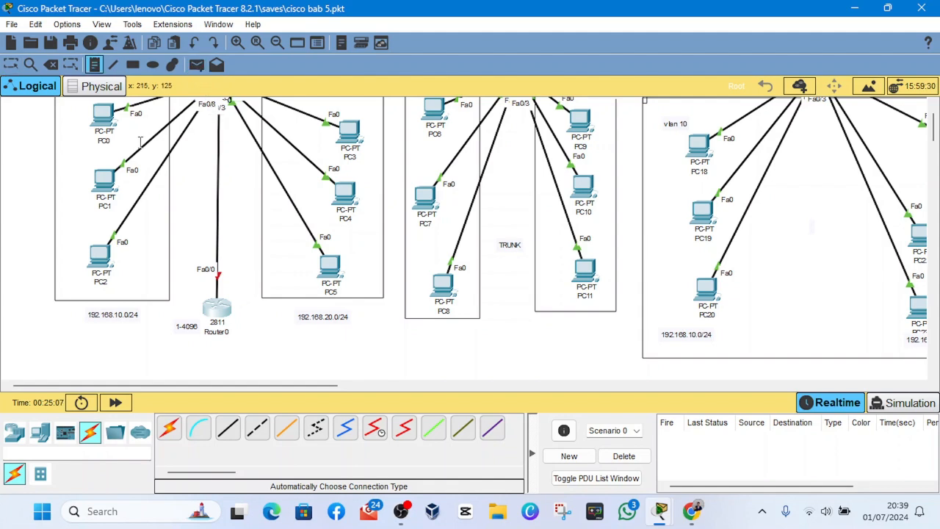
scroll(228, 191, "down", 5)
left_click(240, 194)
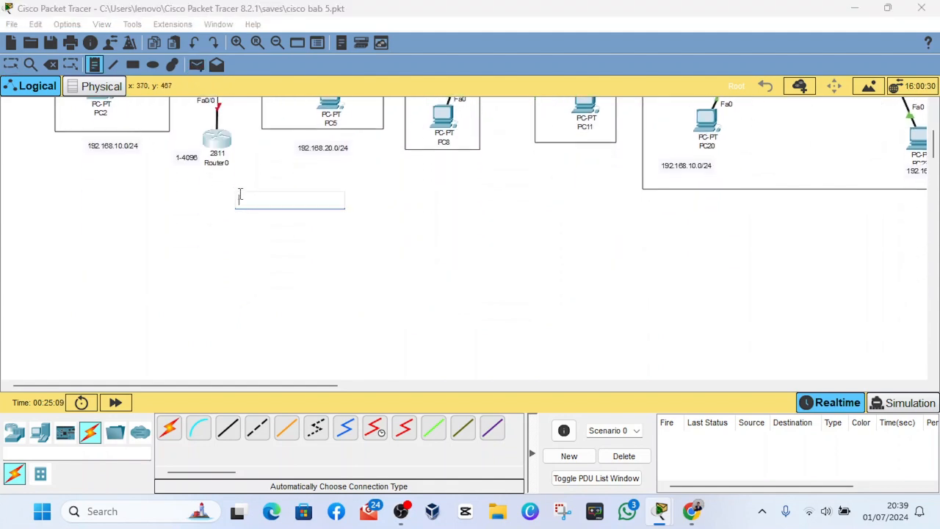
type("Vlan")
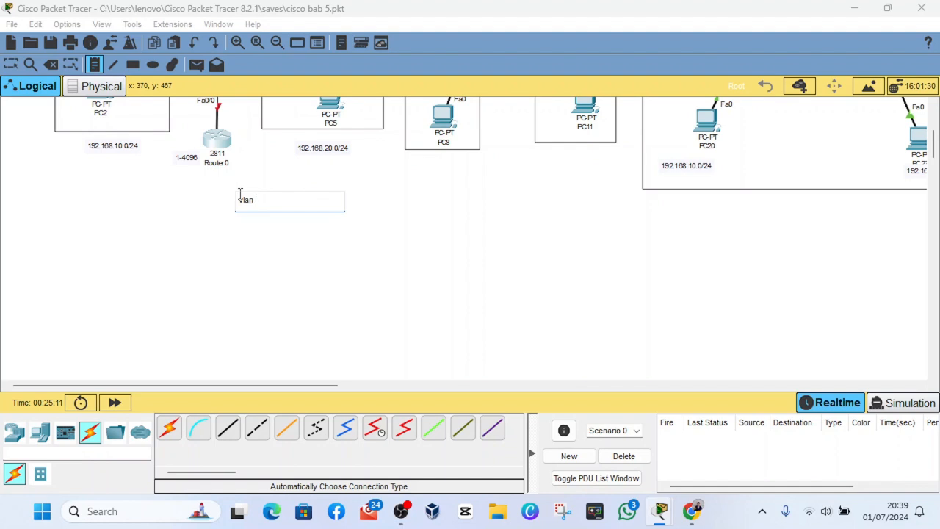
type(" 1")
key("Return")
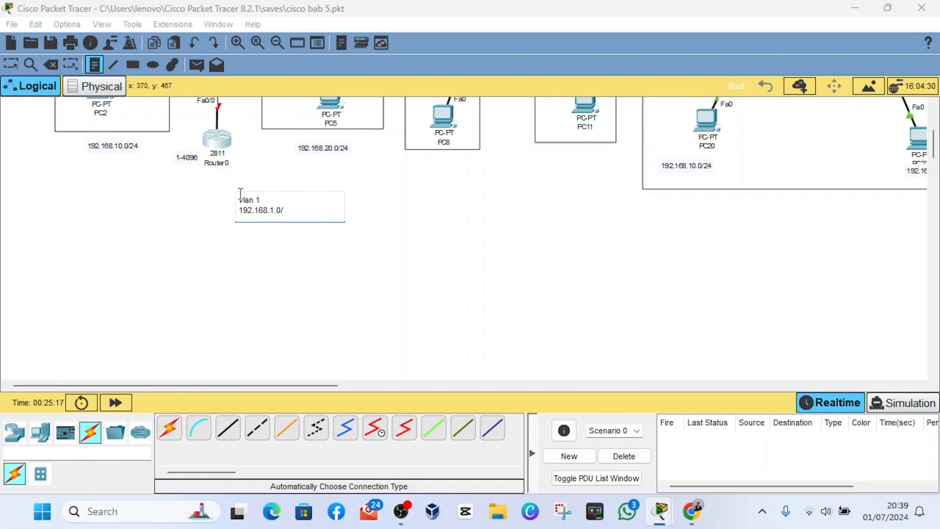
- Add "vlan 10" with 192.168.10.0/24 and "vlan" with 192.168.20.0/24 to the note, and leave note placement
key("Return")
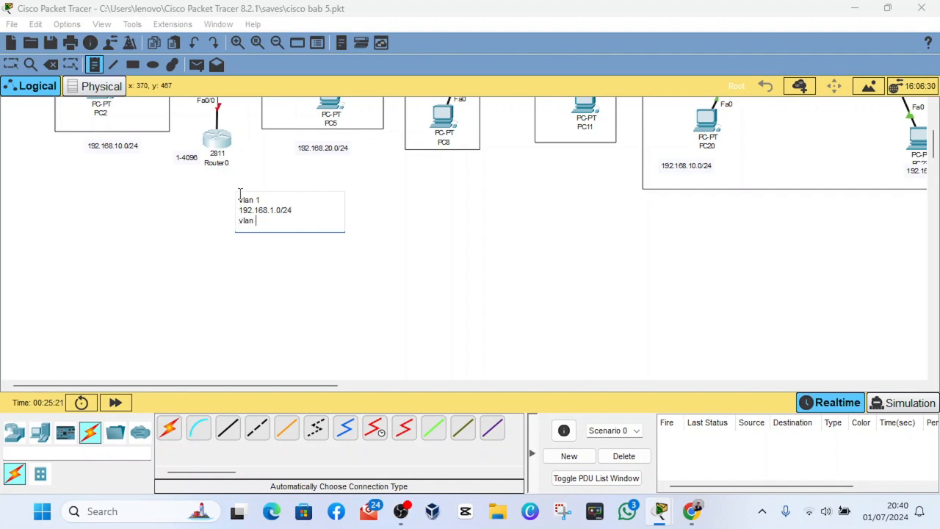
key("Return")
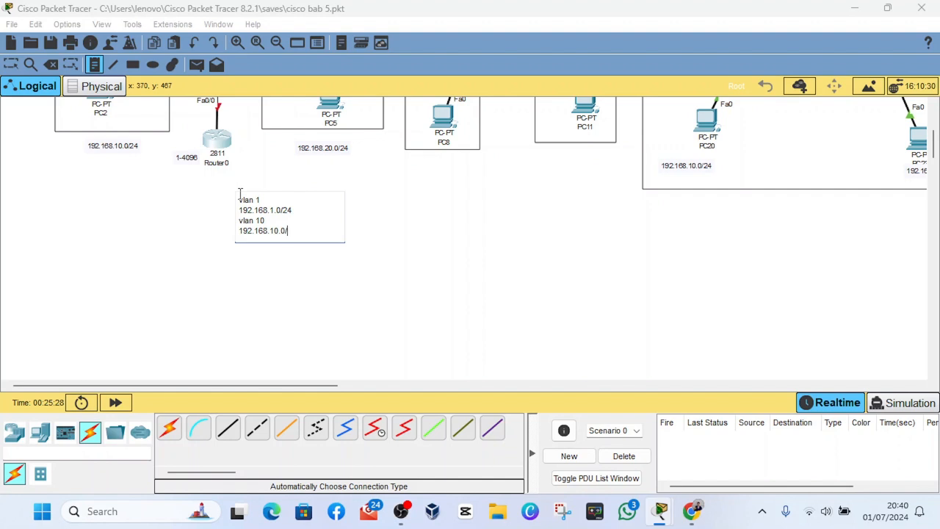
key("Return")
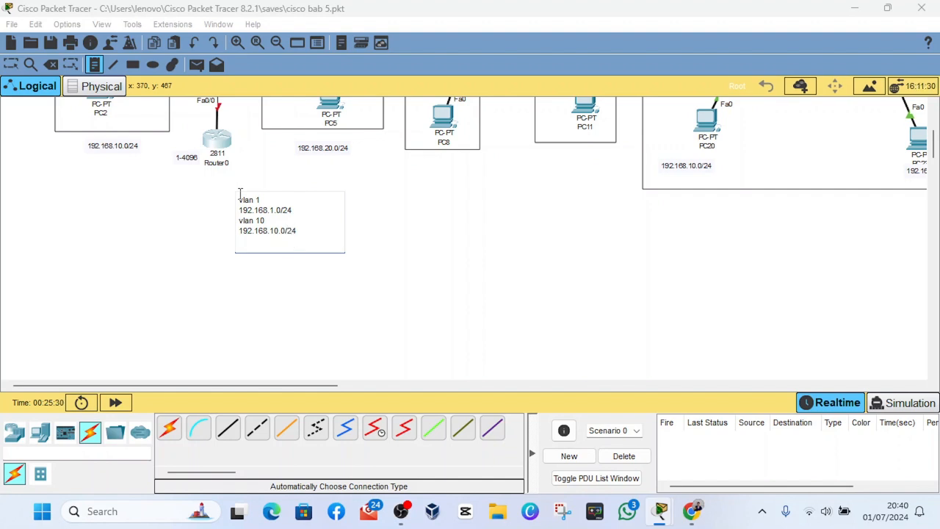
type("vlan")
key("Return")
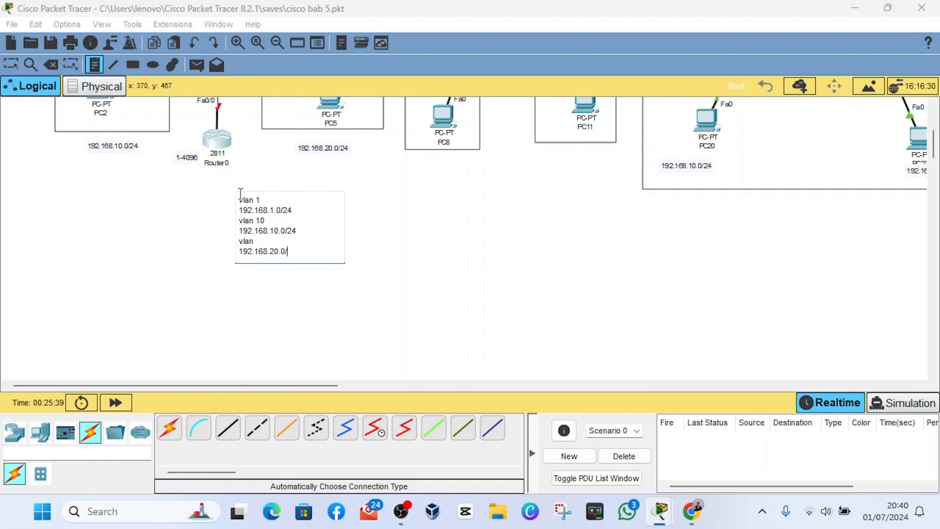
left_click(360, 235)
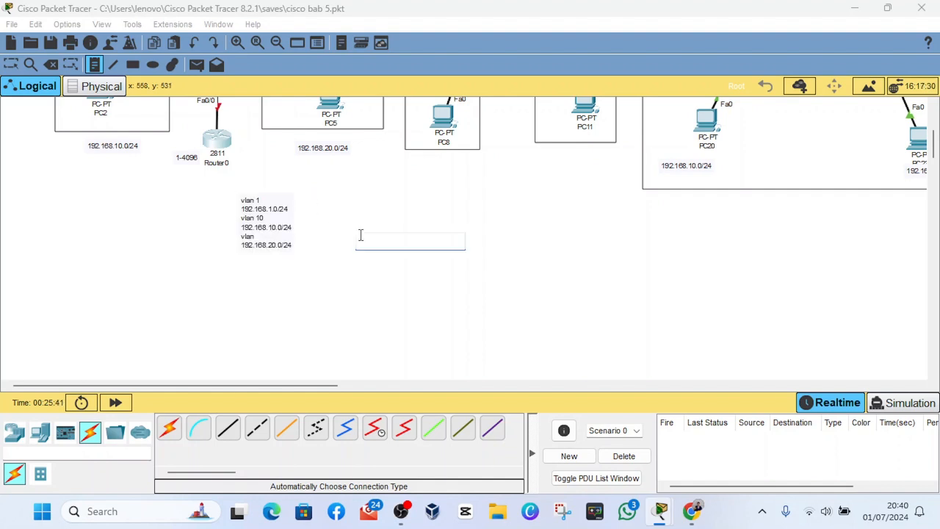
scroll(359, 262, "up", 2)
scroll(359, 261, "up", 1)
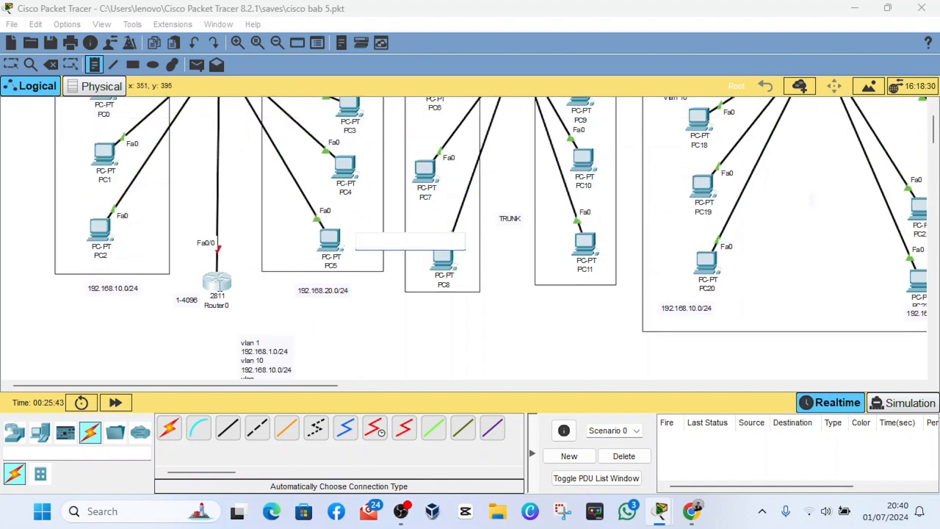
left_click(96, 67)
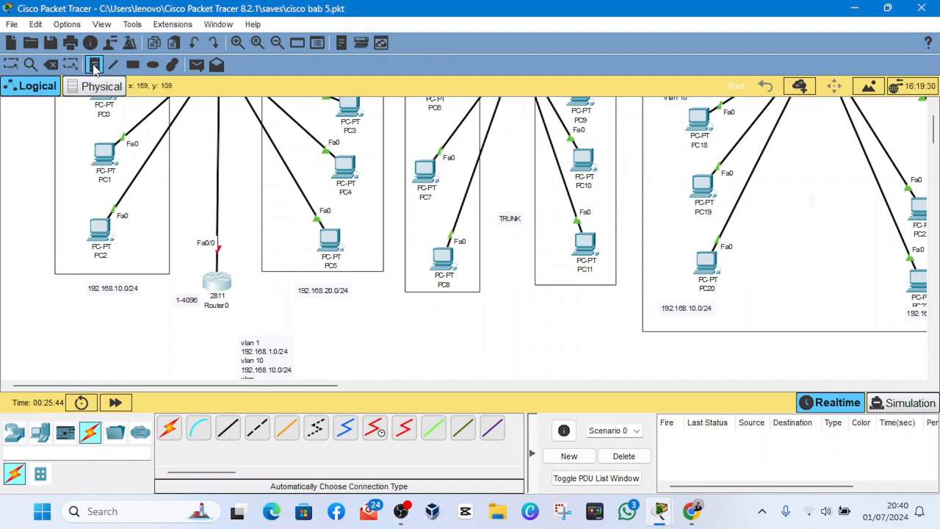
left_click(11, 66)
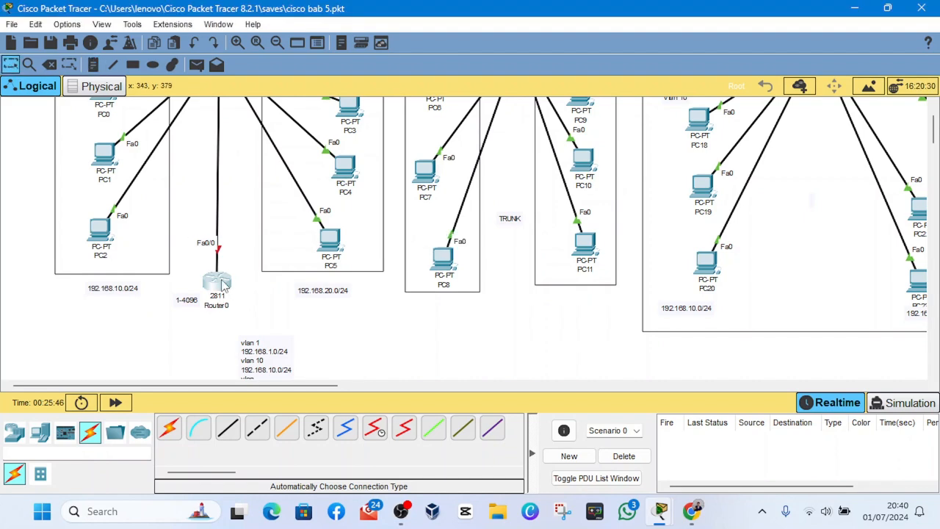
- Open Router0's command line, decline the initial configuration dialog, and enter global configuration mode
left_click(222, 283)
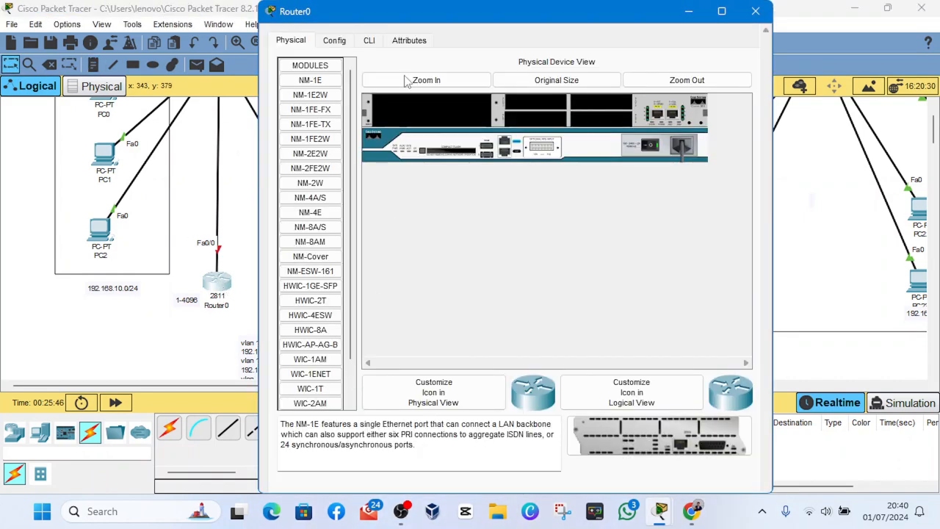
left_click(369, 41)
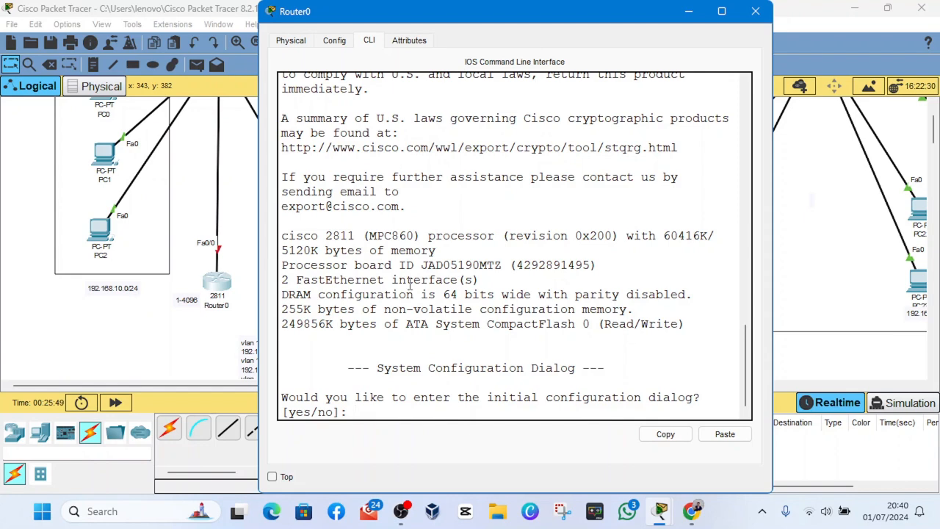
type("no")
key("Return")
key("Return")
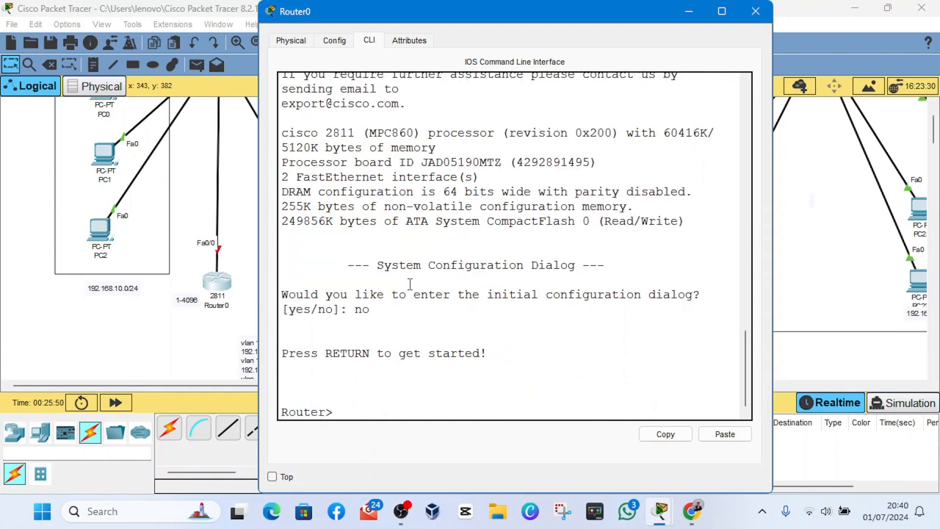
key("Return")
type("en")
key("Return")
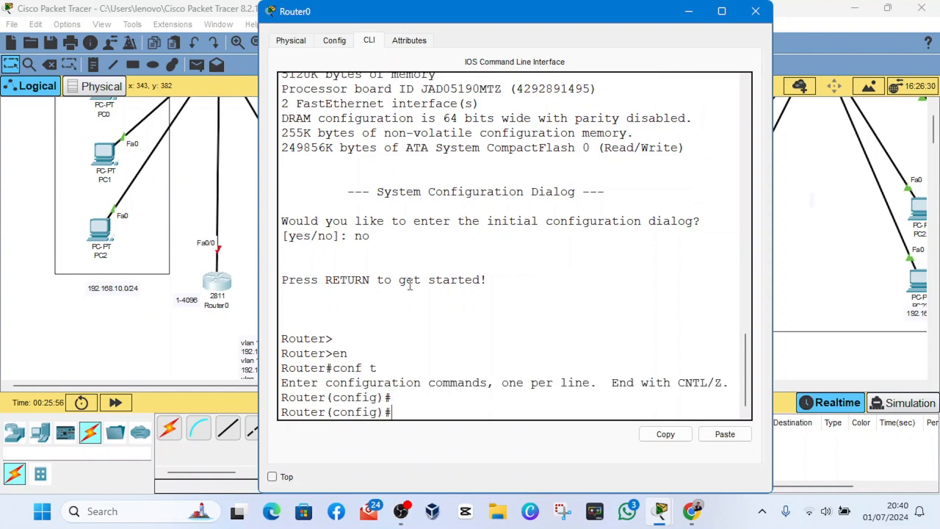
key("Return")
type("no ")
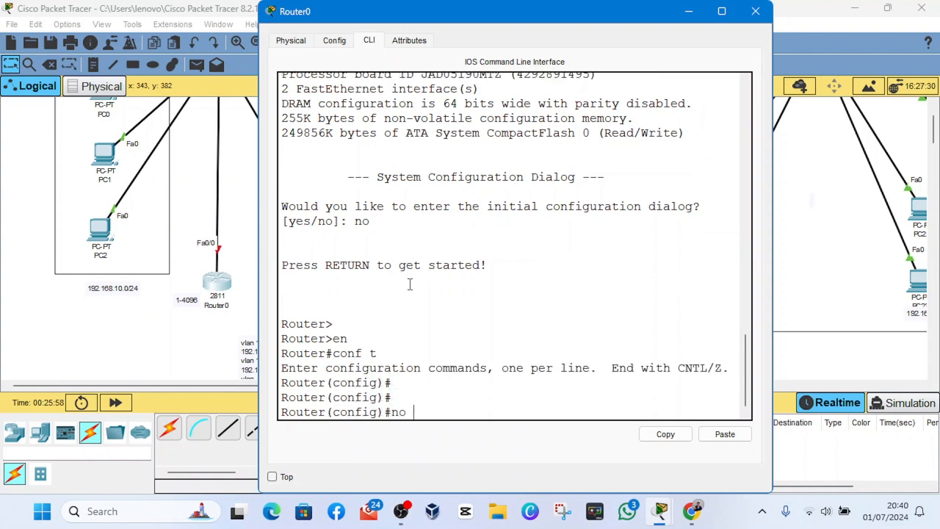
type("shut")
key("BackSpace")
key("BackSpace")
key("BackSpace")
key("BackSpace")
key("BackSpace")
key("BackSpace")
key("BackSpace")
- Select interface fa 0/0 on Router0 and enable it with no shutdown
type("int fa 0/0")
key("Return")
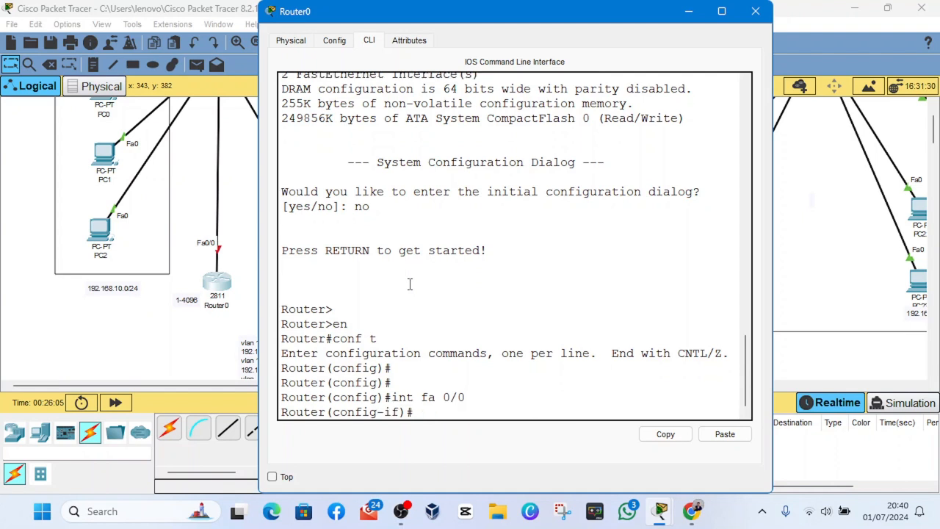
type("no shutdown")
key("Return")
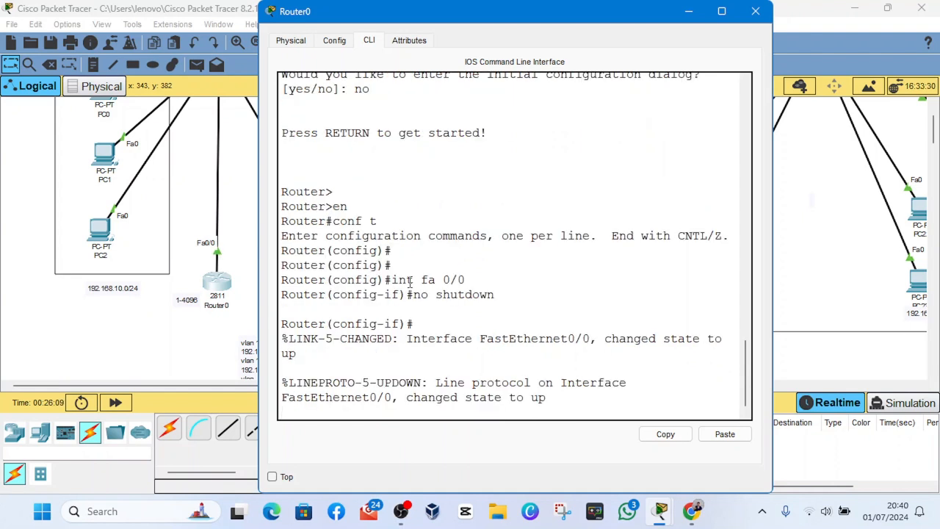
key("Return")
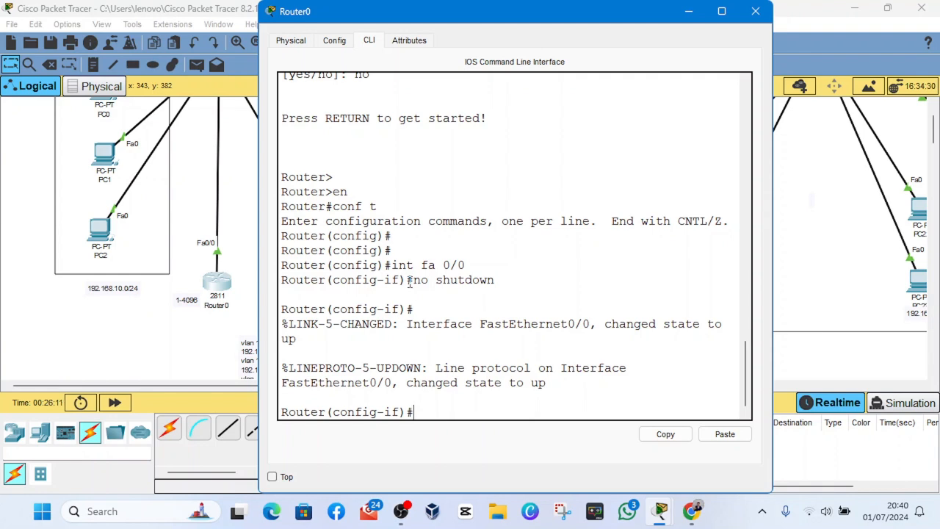
left_click(415, 518)
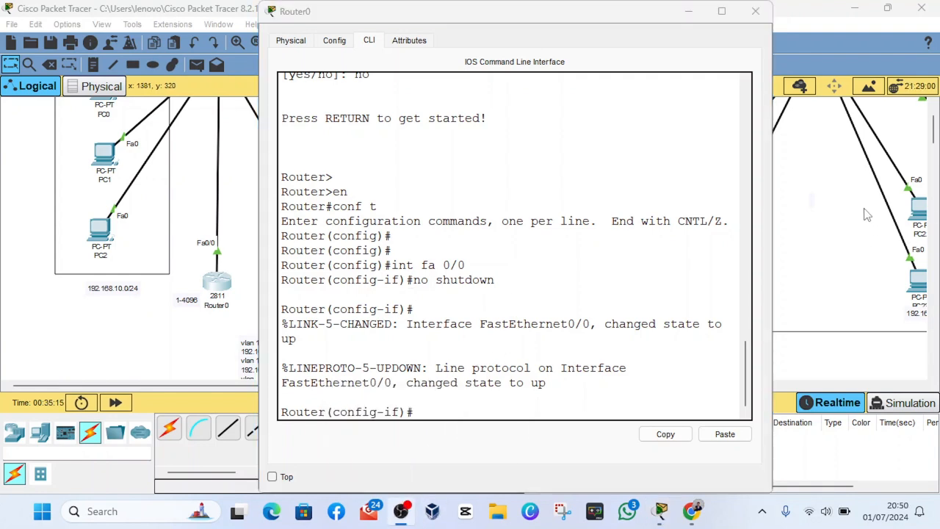
left_click(492, 145)
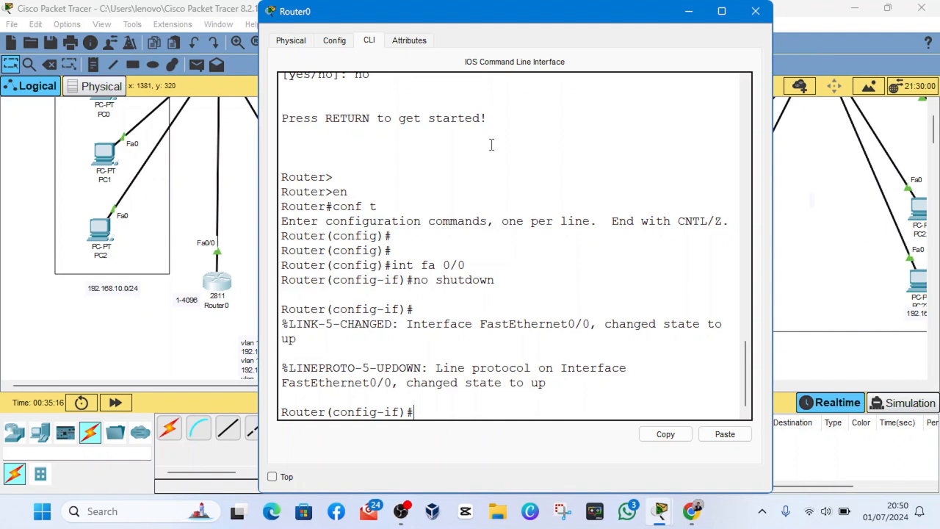
- Assign the IP address 192.168.1.1 with subnet mask 255.255.255.0 to Router0's fa 0/0 interface
left_click(540, 398)
key("Return")
key("Return")
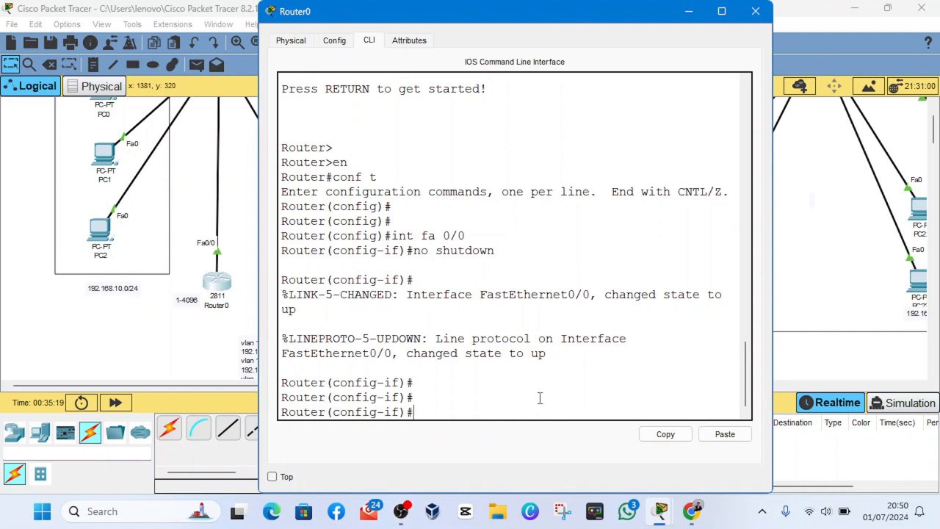
type("ip address 192.")
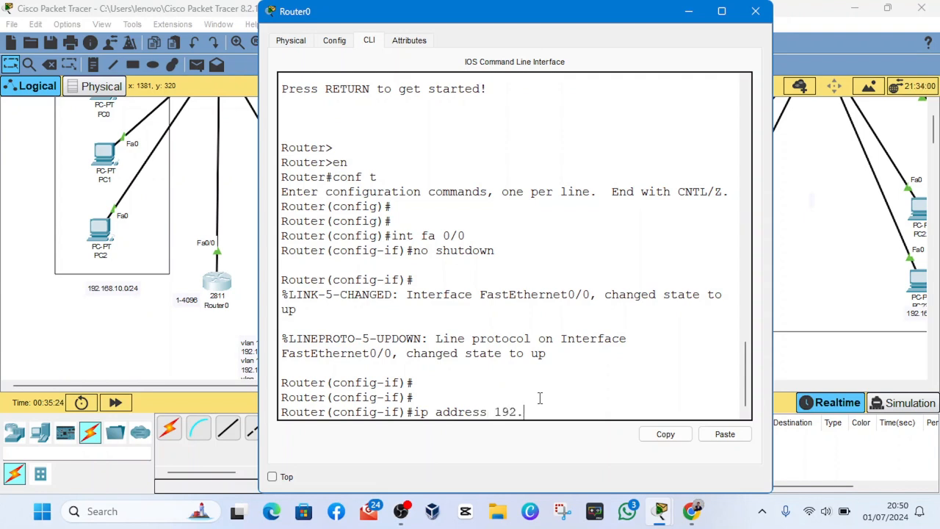
type("168")
type(".1.1")
type("0")
key("BackSpace")
type(".1 245")
key("BackSpace")
type(".255.255.0")
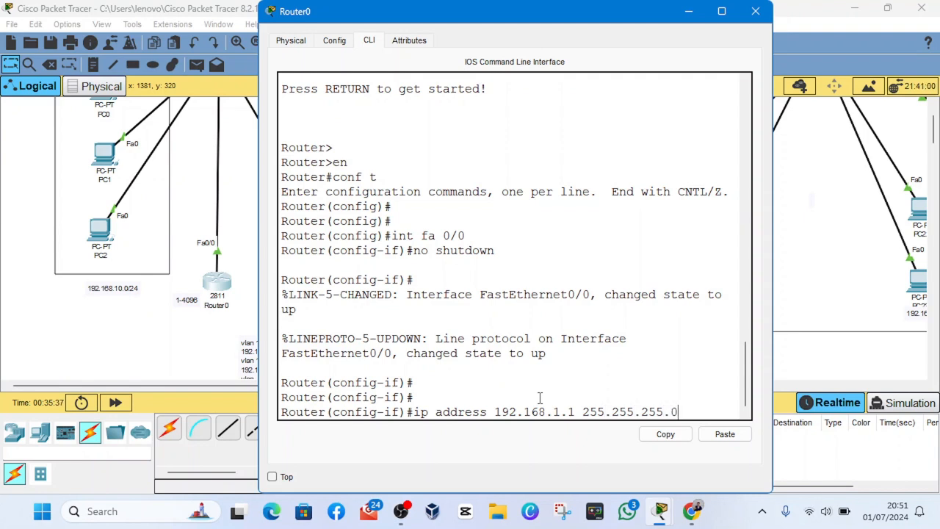
key("Return")
key("Return")
- Try to list Router0's IP addressing with the command do show ip brief
type("do")
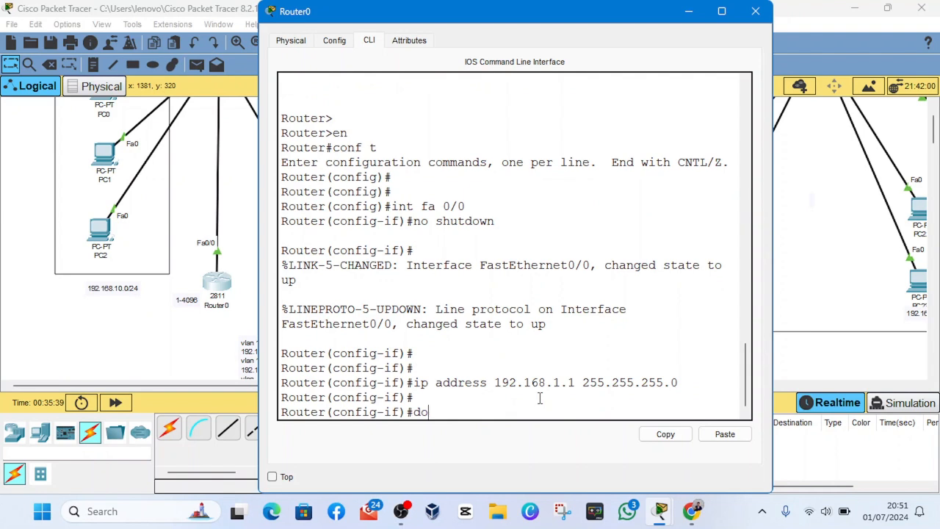
type(" show ip a")
type("add")
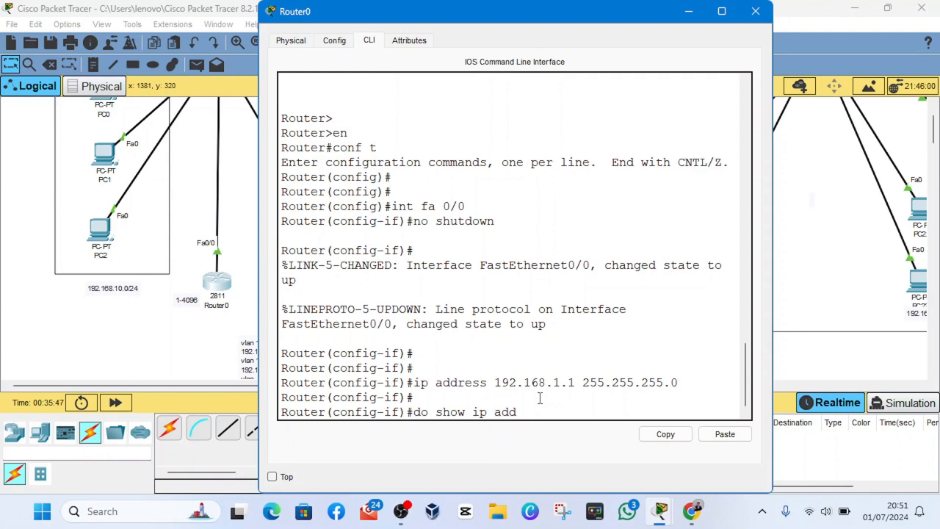
type("re")
key("Tab")
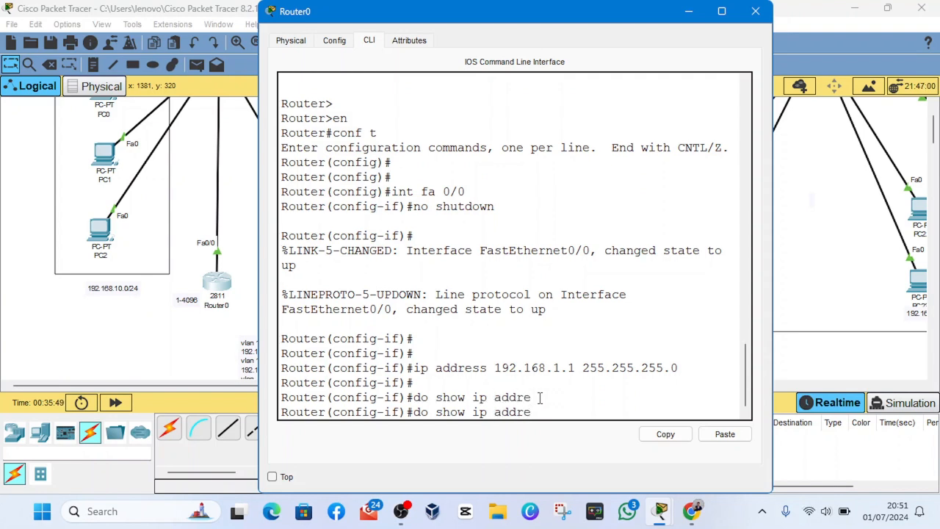
key("BackSpace")
key("BackSpace")
key("BackSpace")
type("s")
type("rief")
key("Return")
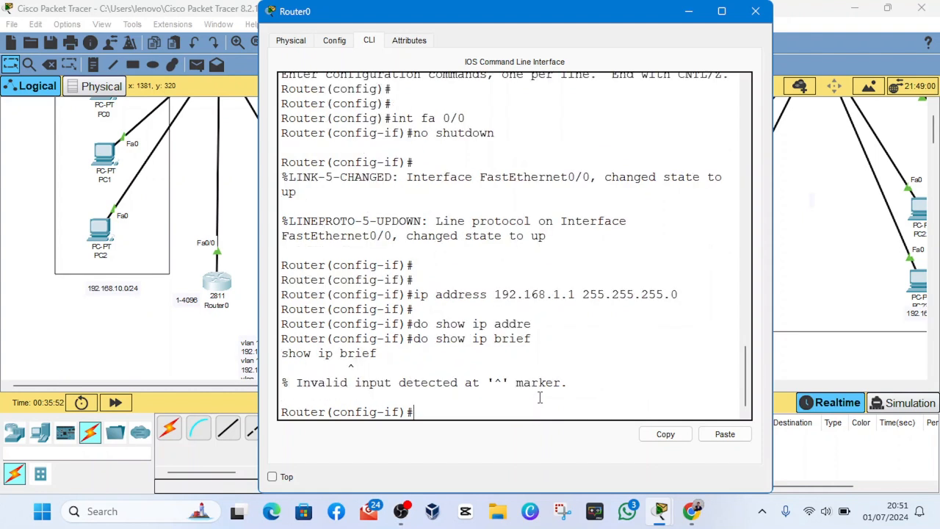
- Rework the previous command and try to list the addressing with do show ip address brief
key("Up")
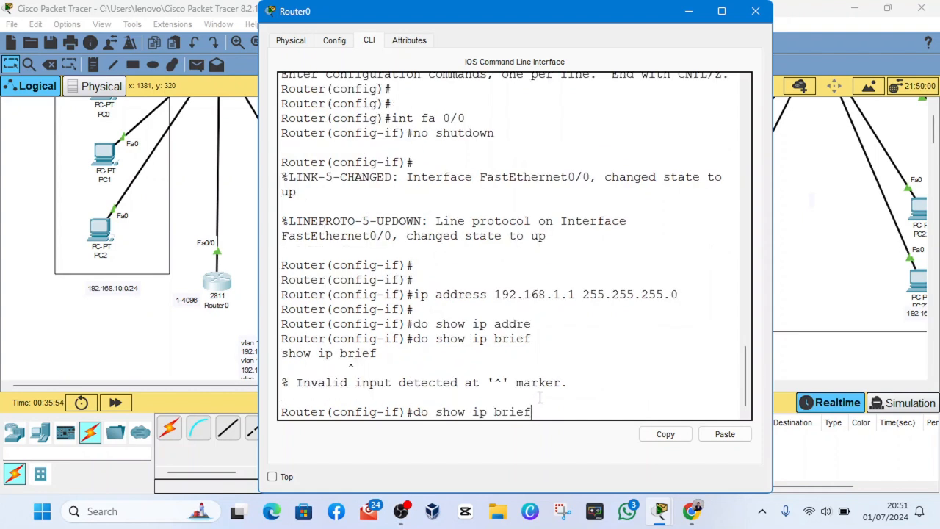
key("BackSpace")
key("BackSpace")
key("BackSpace")
key("BackSpace")
key("BackSpace")
type("adde")
key("BackSpace")
type("ress brief")
key("Return")
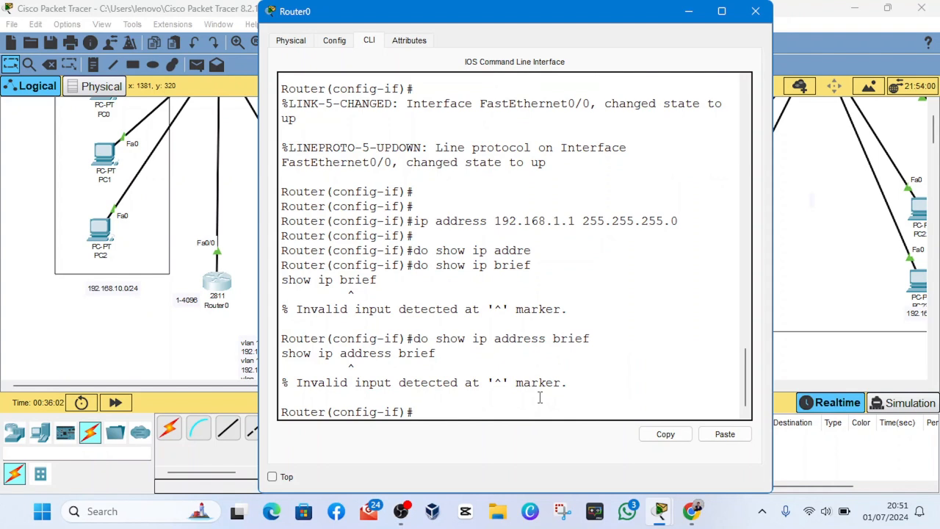
- List Router0's interfaces and their IP addresses with the command do show ip int brief
mouse_move(417, 508)
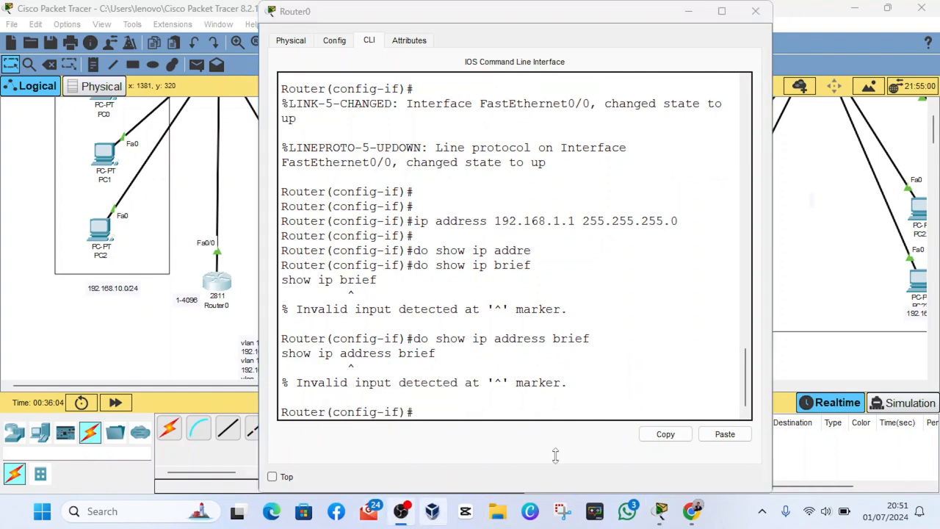
left_click(591, 440)
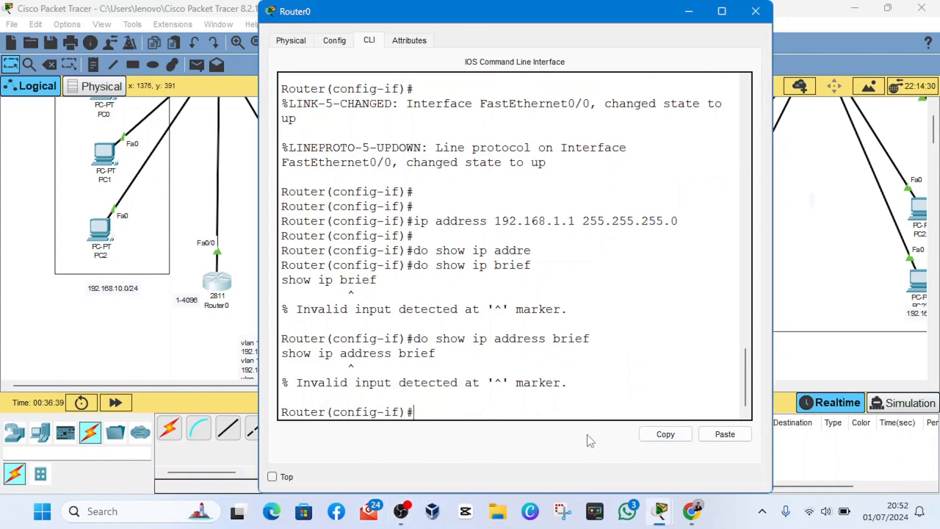
type("do show iter")
key("BackSpace")
key("BackSpace")
key("BackSpace")
type("nt")
key("BackSpace")
key("BackSpace")
key("BackSpace")
key("BackSpace")
type("ip unt")
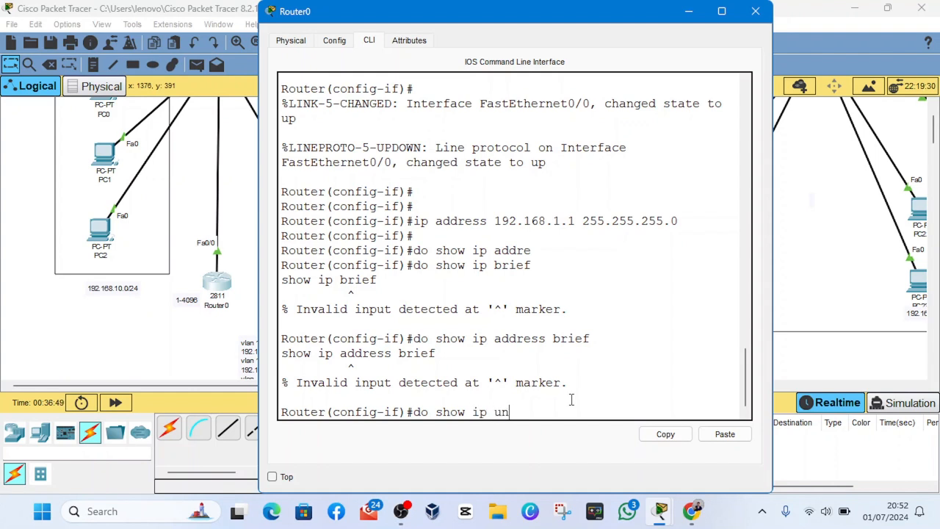
key("Tab")
key("BackSpace")
key("BackSpace")
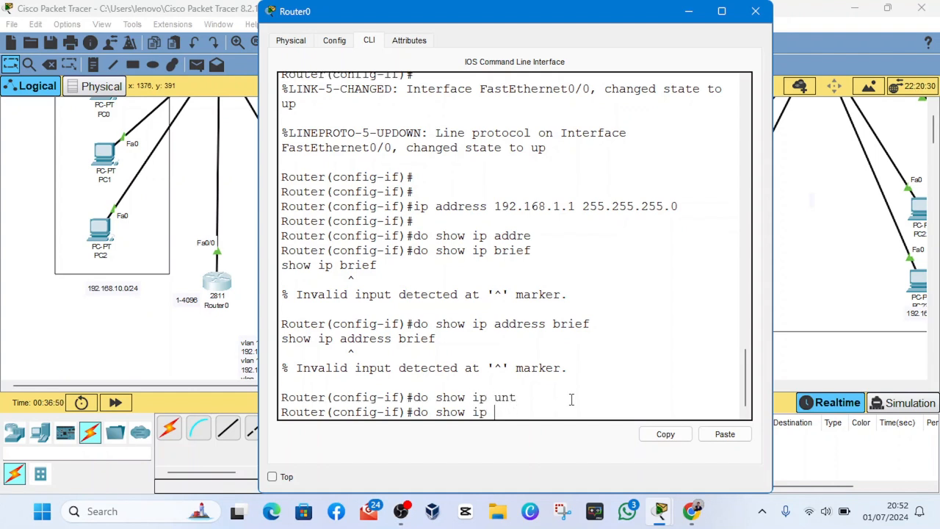
type("int")
key("Tab")
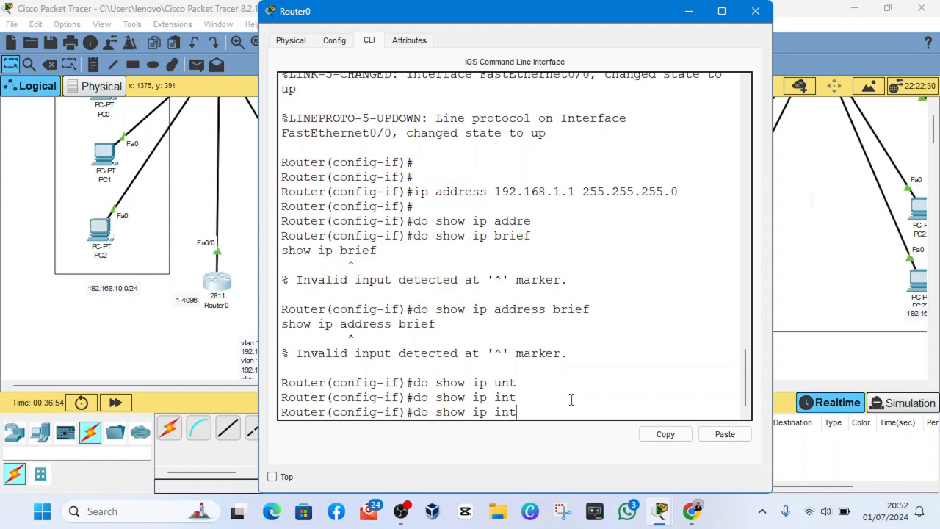
type("brief")
key("Return")
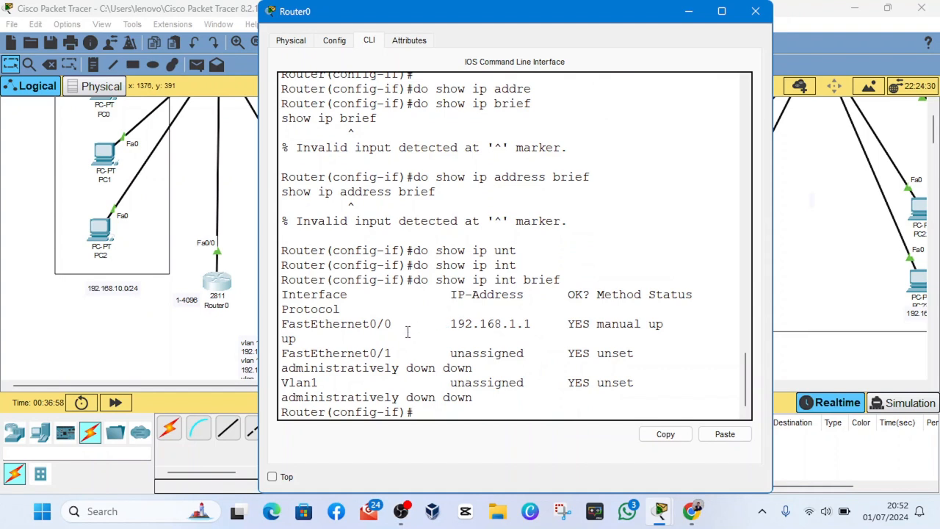
- Examine the FastEthernet0/0 address and status in the interface listing, and review the topology around Router0
left_click_drag(333, 326, 532, 336)
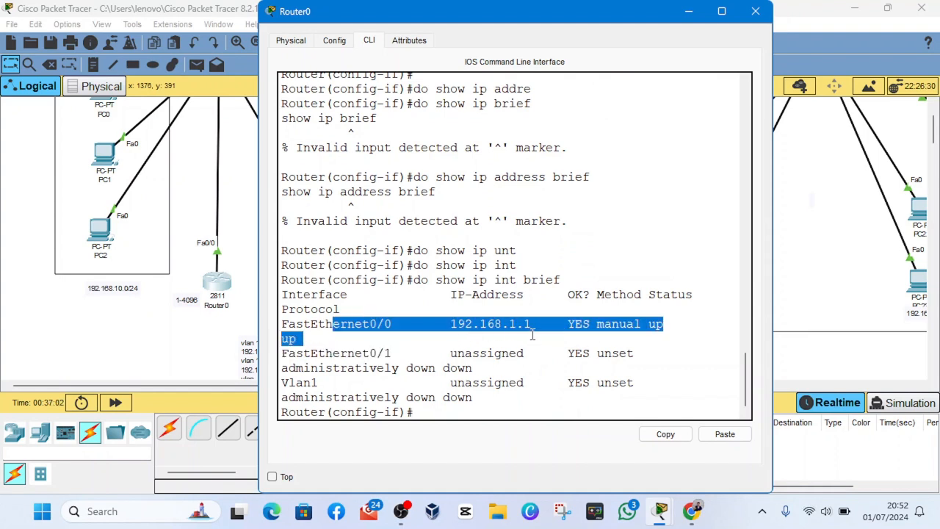
left_click(511, 337)
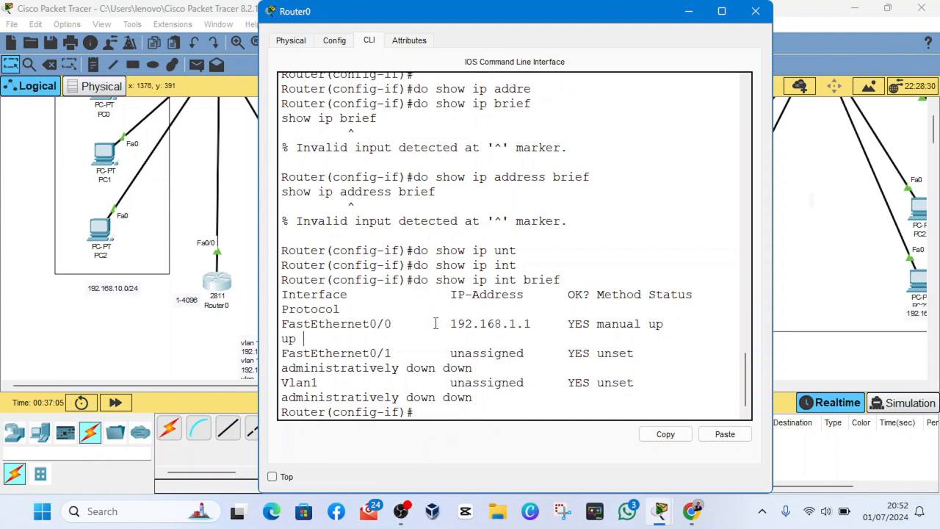
left_click_drag(435, 323, 548, 338)
left_click(494, 397)
left_click(691, 12)
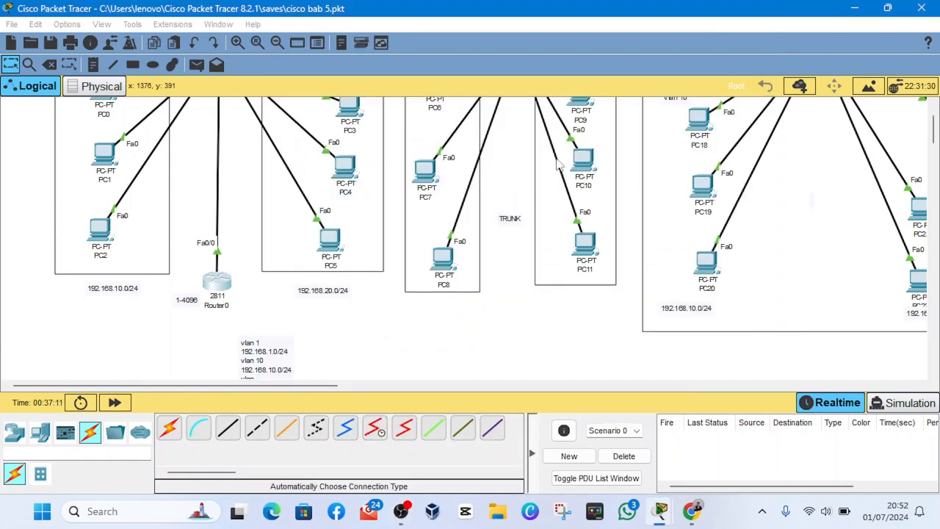
scroll(379, 319, "up", 2)
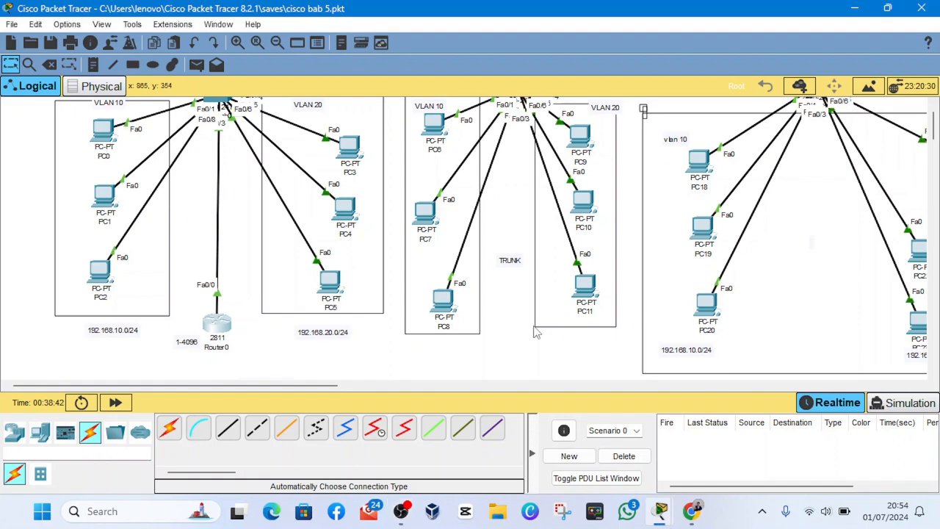
mouse_move(660, 511)
left_click(805, 433)
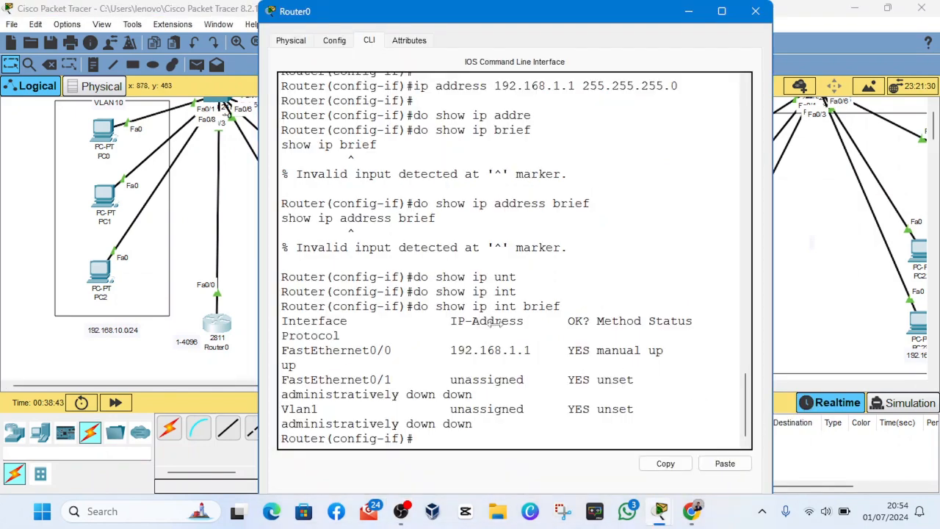
scroll(595, 368, "down", 1)
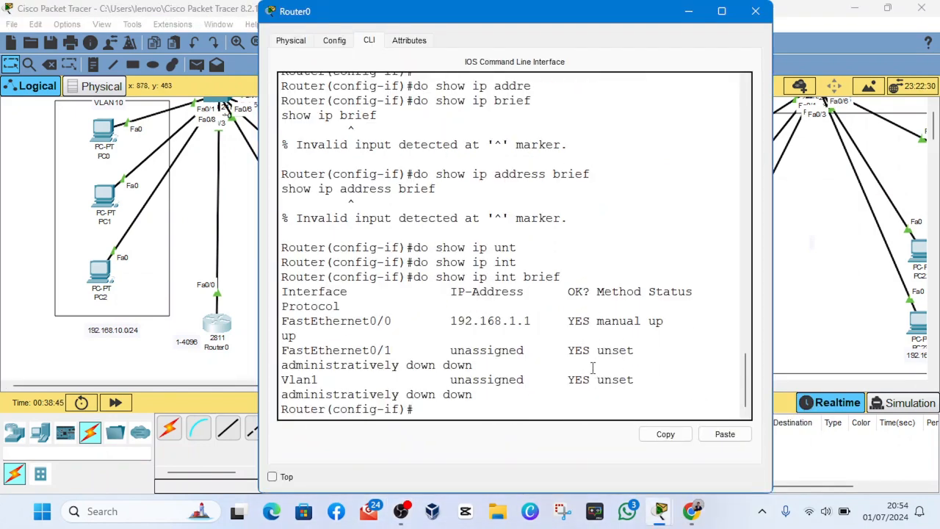
- Create the subinterface fa0/0.10 on Router0 with the command int fa0/0.10
key("Return")
key("Return")
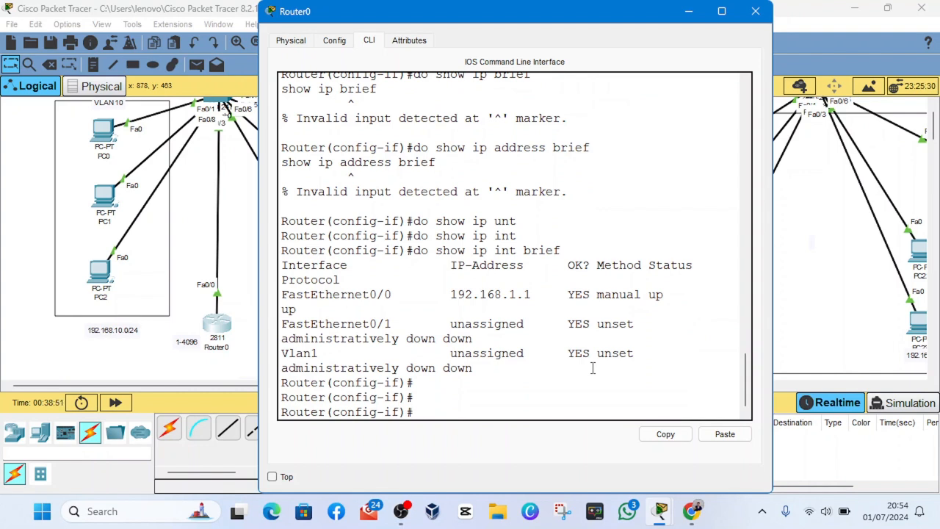
type("int fa0/0.1")
mouse_move(514, 414)
left_mouse_down()
mouse_move(446, 418)
mouse_move(504, 413)
left_mouse_up()
left_click(445, 418)
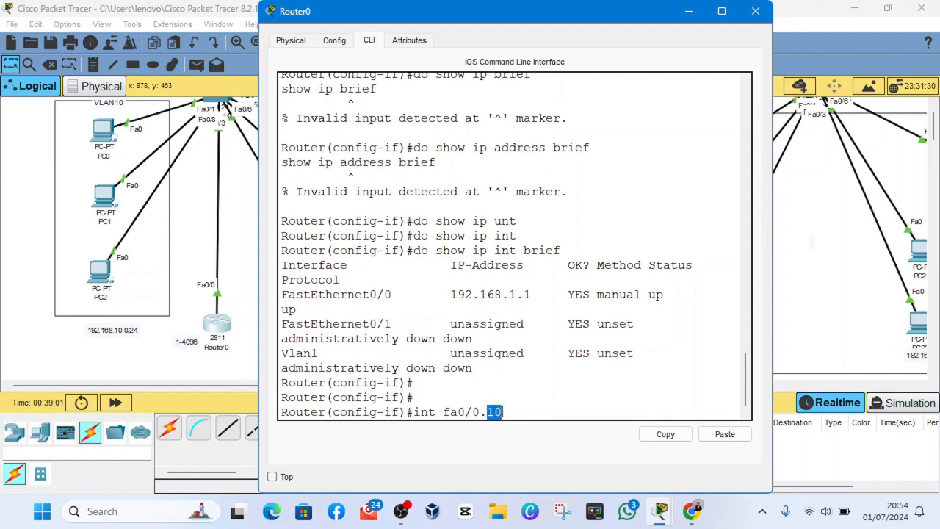
left_click(466, 412)
key("Return")
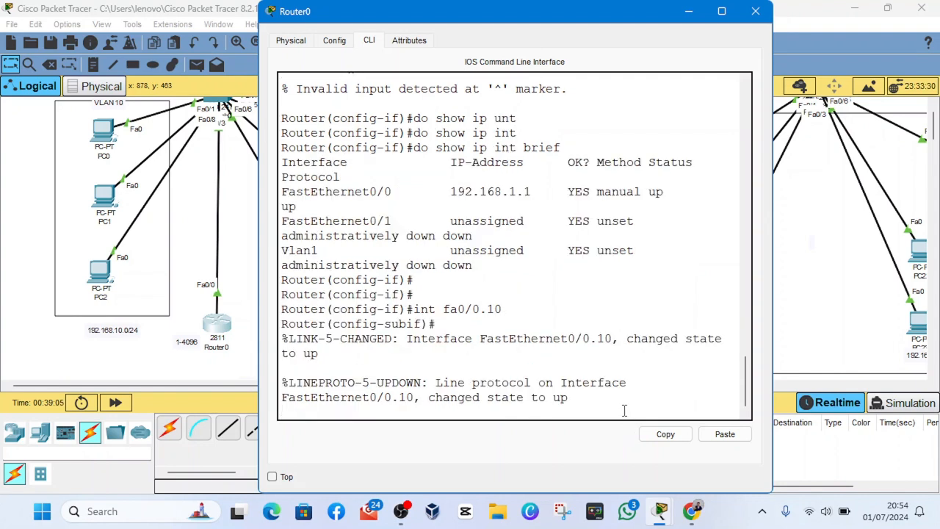
key("Return")
key("Return")
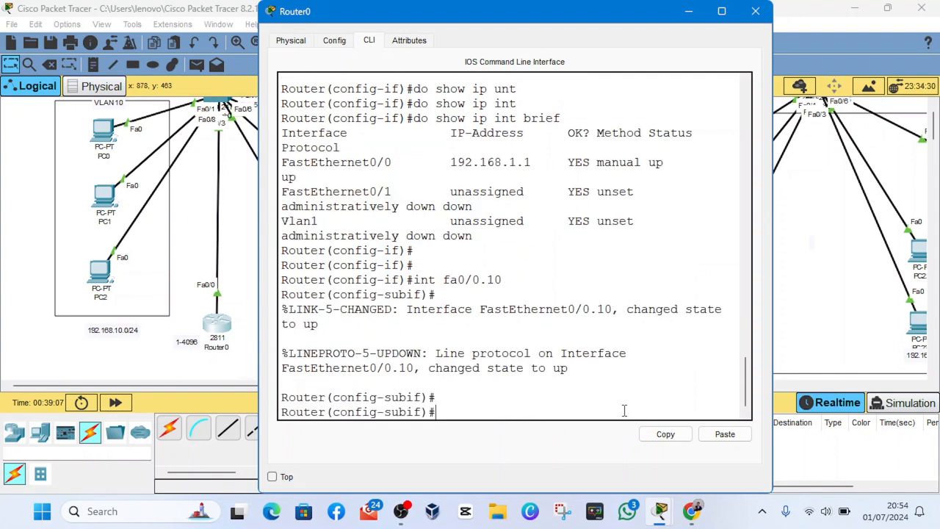
type("enc")
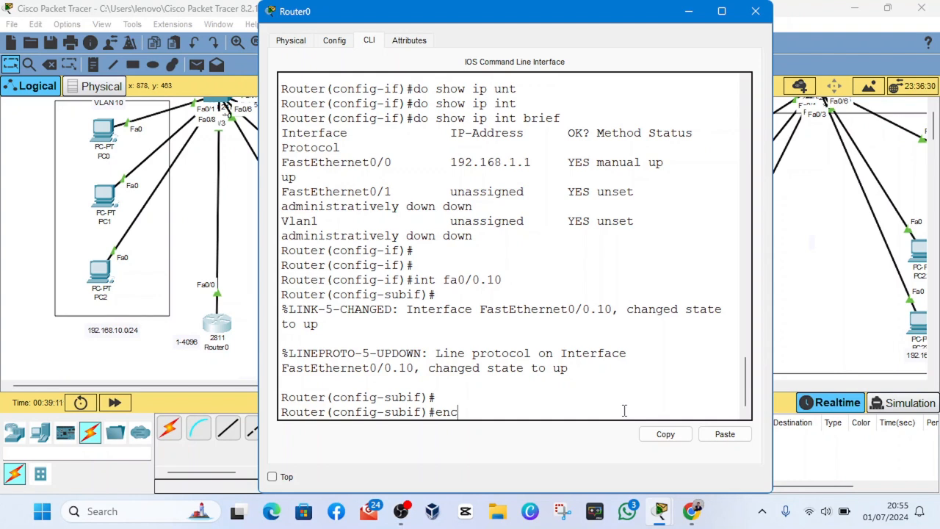
key("BackSpace")
key("BackSpace")
key("BackSpace")
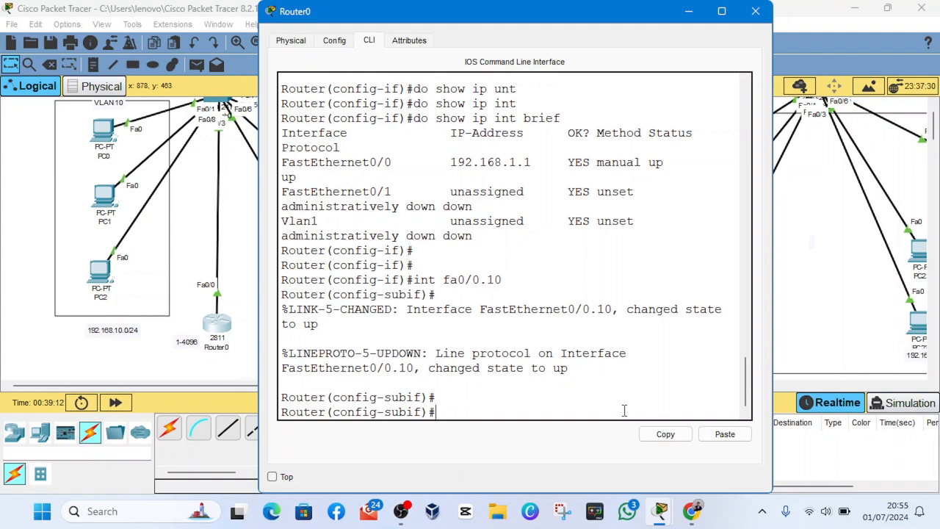
type("encapl")
key("BackSpace")
type("sulation")
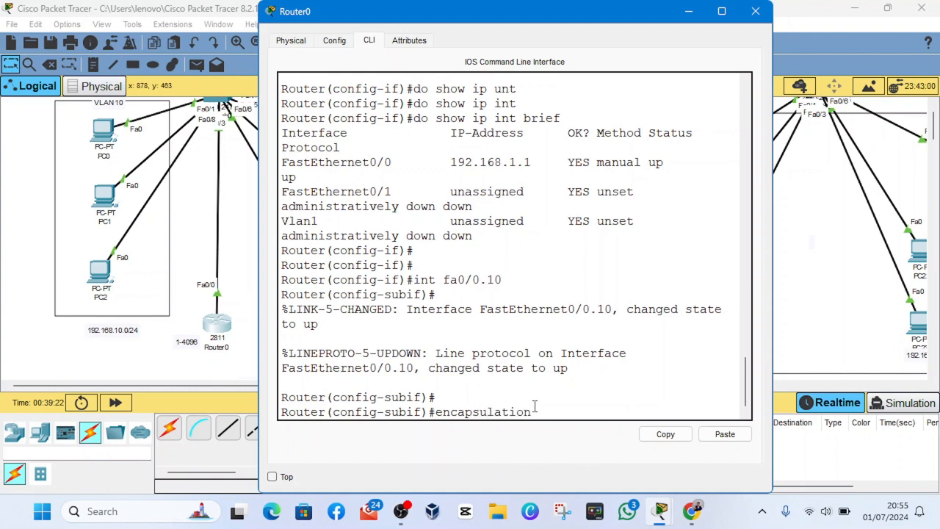
left_click(402, 513)
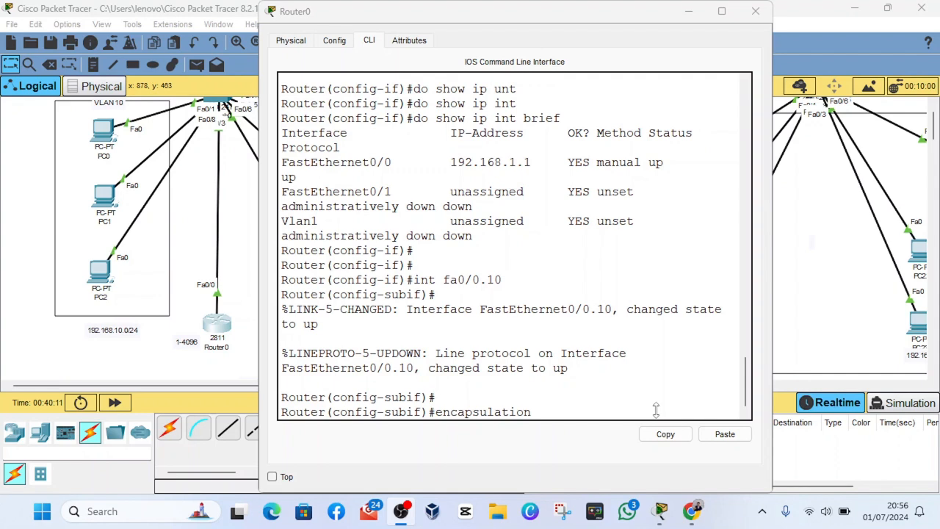
left_click(586, 431)
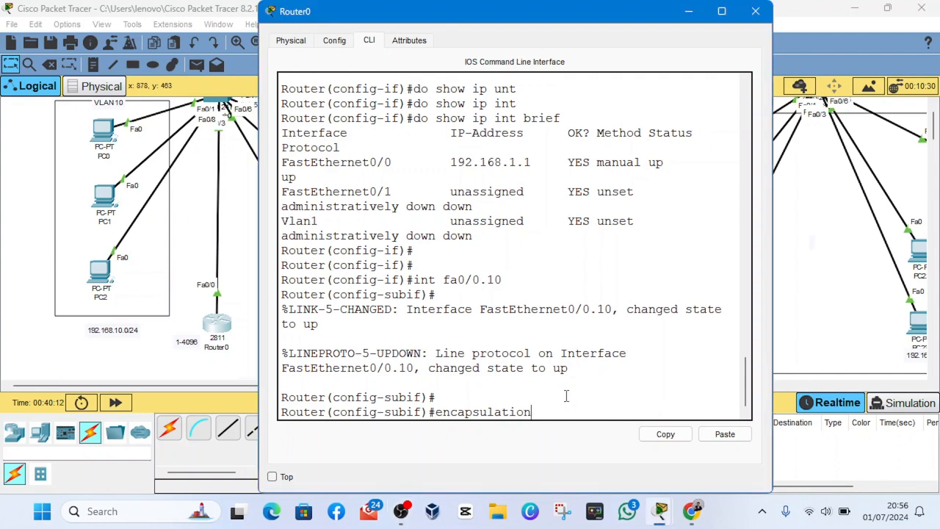
key("BackSpace")
key("BackSpace")
key("BackSpace")
key("BackSpace")
key("BackSpace")
key("BackSpace")
key("BackSpace")
key("BackSpace")
key("BackSpace")
key("BackSpace")
key("BackSpace")
key("BackSpace")
key("BackSpace")
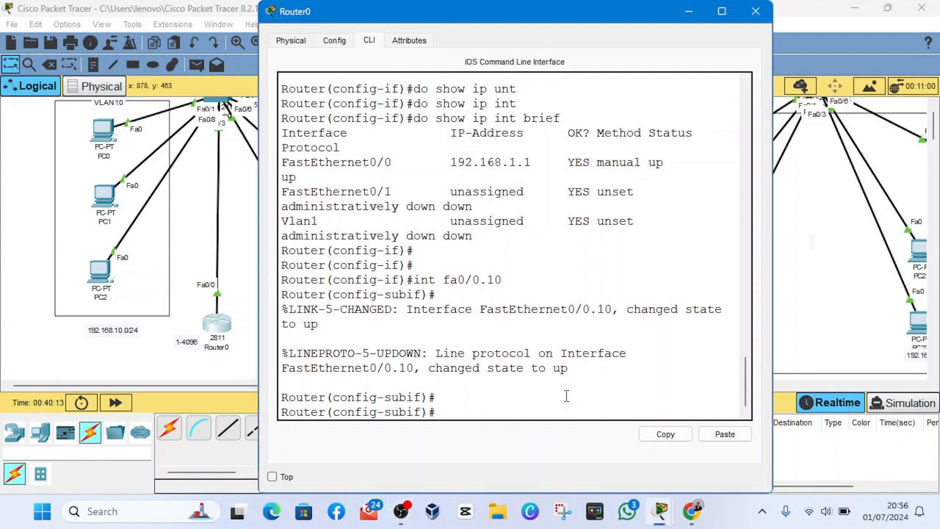
- Check Router0's trunk interfaces with do show int trunk, and list its VLANs with do show vlan brief
type("do show")
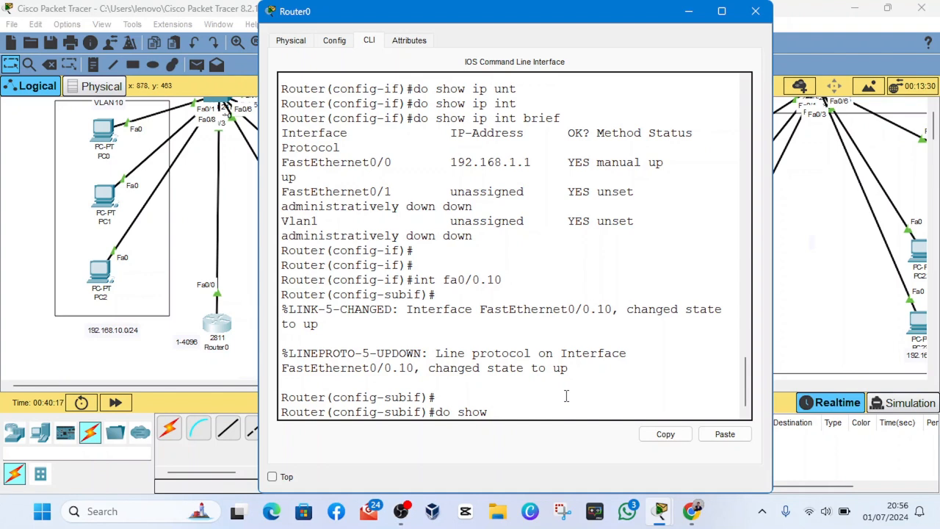
type(" int trunk")
key("Return")
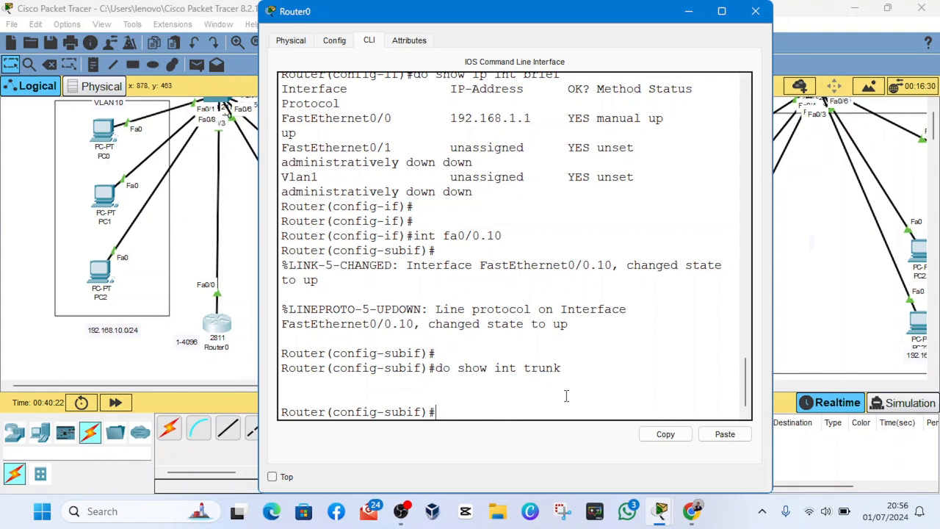
type("do show vlan brief")
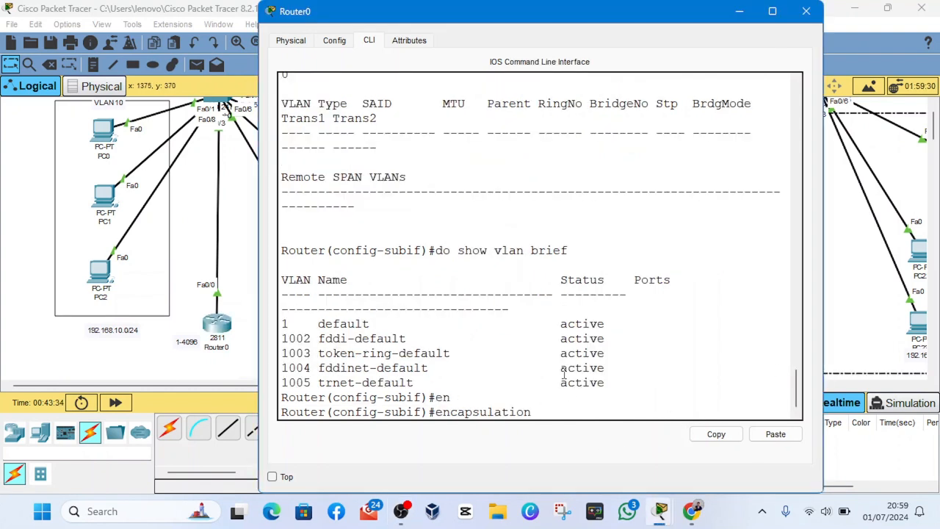
- Set the encapsulation of subinterface fa0/0.10 to dot1Q for VLAN 10
type("dot")
key("Tab")
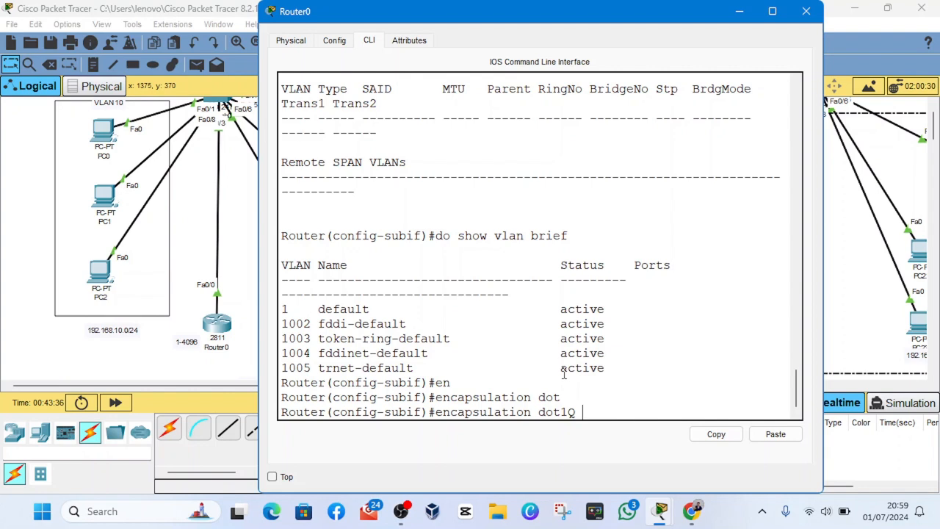
type("10")
scroll(549, 364, "down", 1)
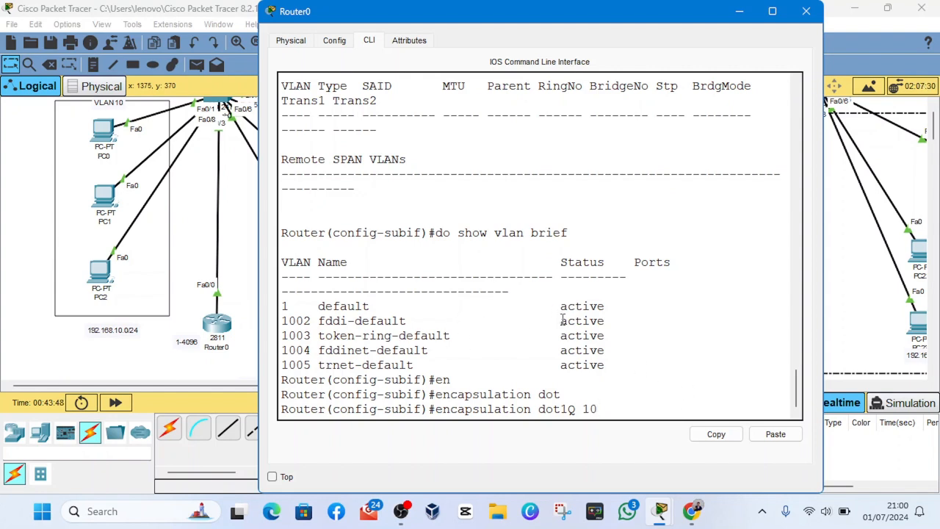
key("Return")
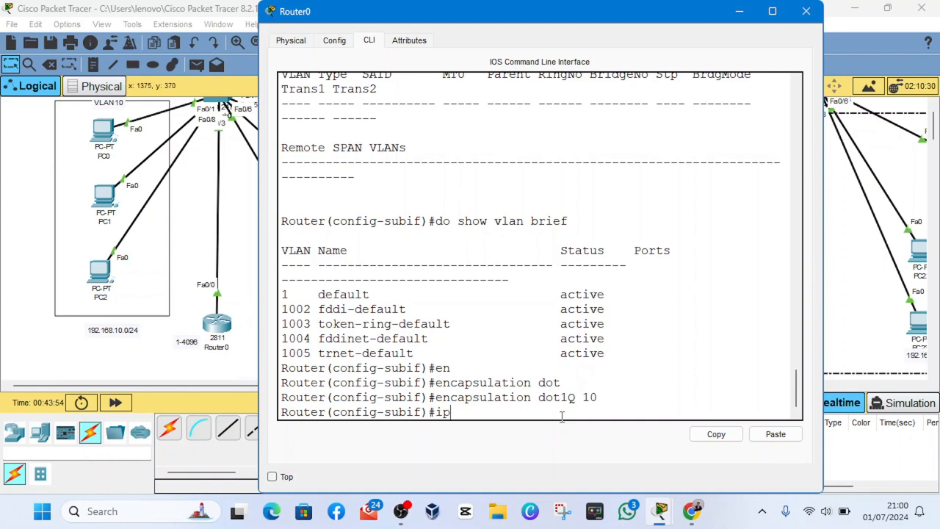
- Check the VLAN subnet note below Router0 and assign 192.168.10.1 with mask 255.255.255.0 to subinterface fa0/0.10
left_click(865, 448)
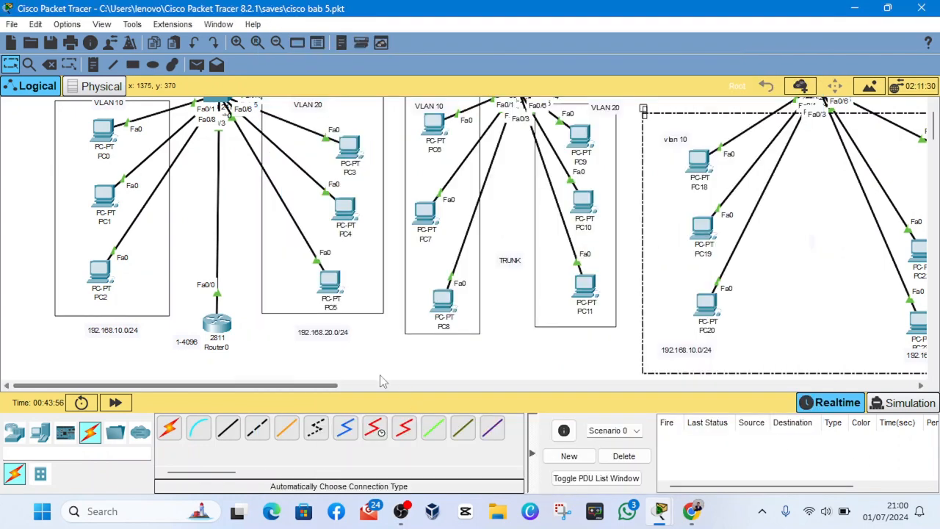
scroll(285, 351, "down", 3)
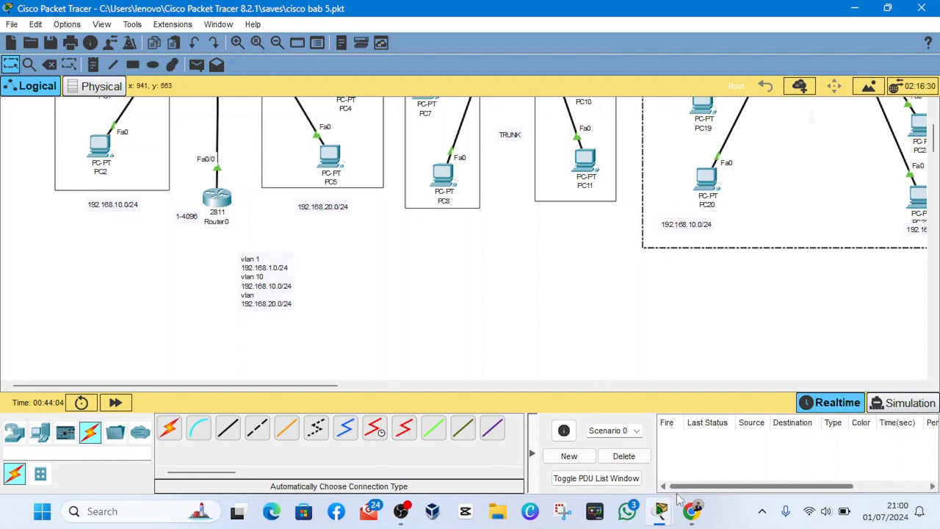
mouse_move(661, 509)
left_click(780, 429)
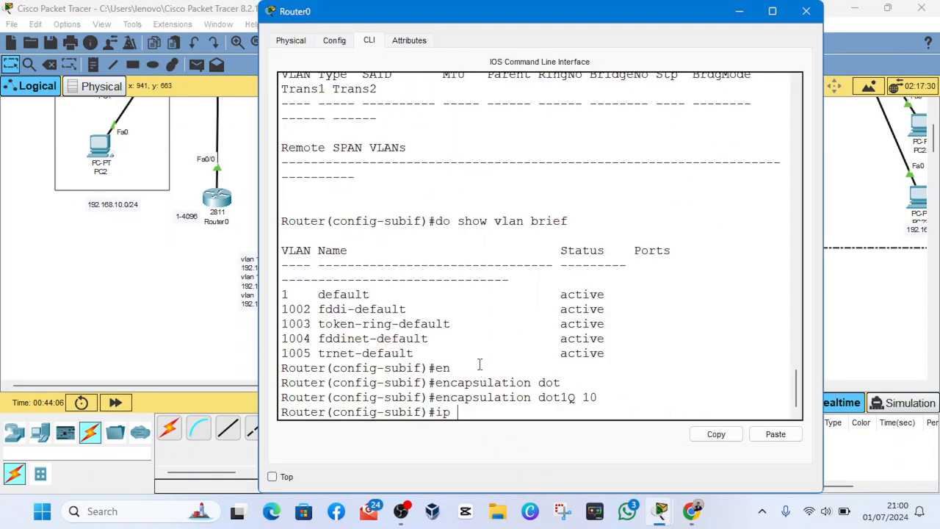
type("address 192")
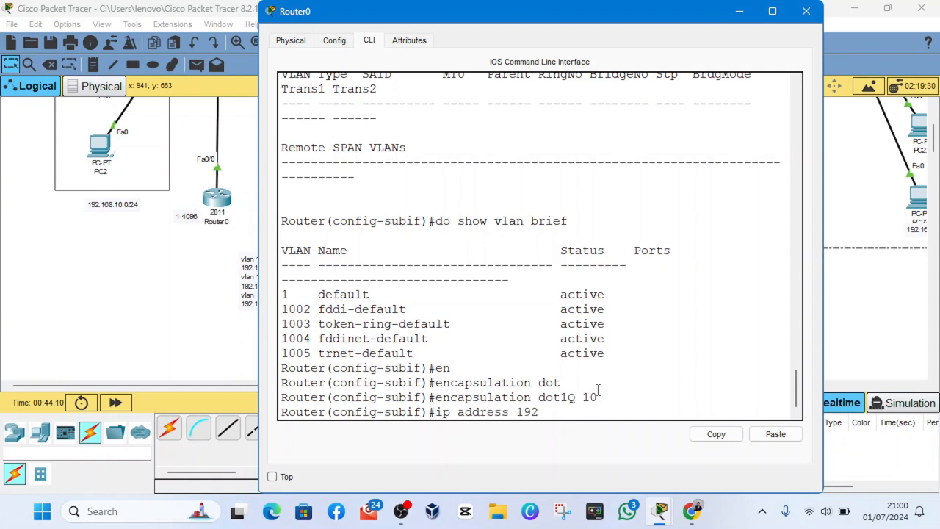
type(".168.10.1 255.255")
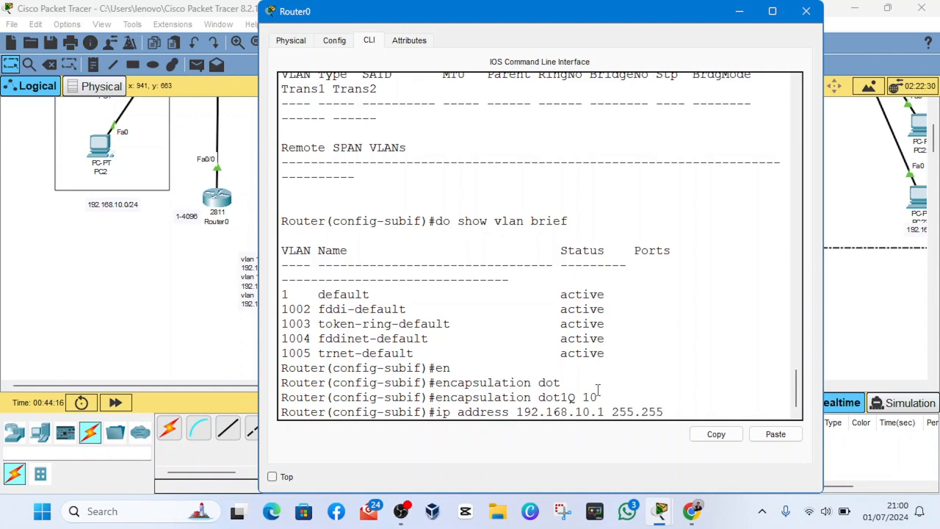
type(".255.0")
key("Return")
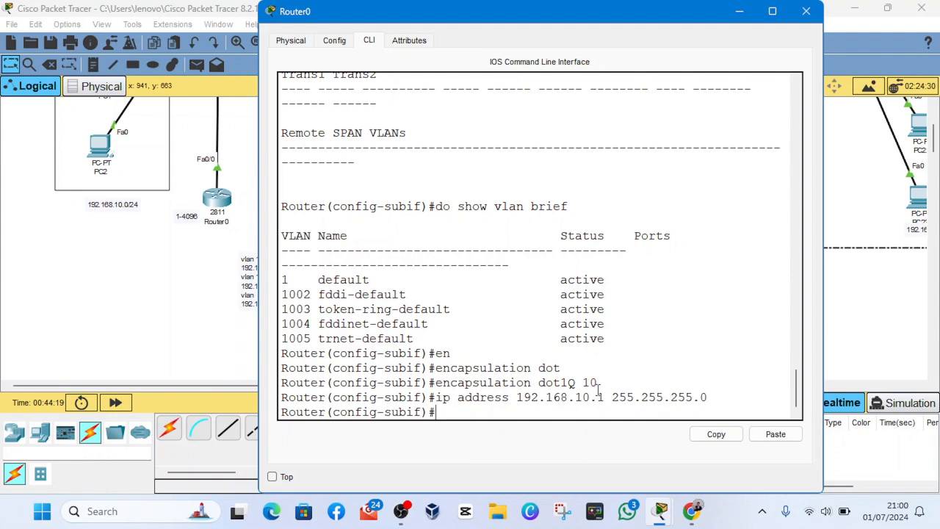
- List Router0's interface addresses and status with do show ip int brief
type("do show int")
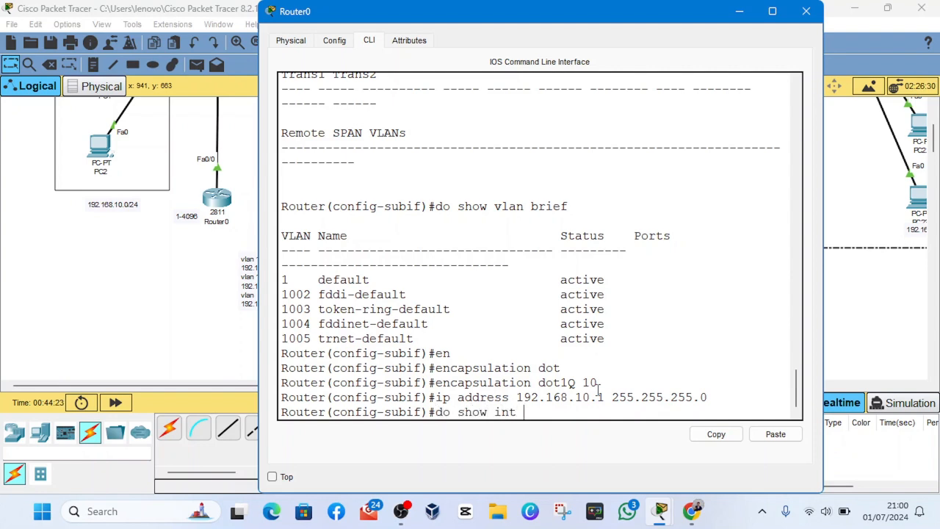
key("BackSpace")
key("BackSpace")
key("BackSpace")
type("ip int")
key("Tab")
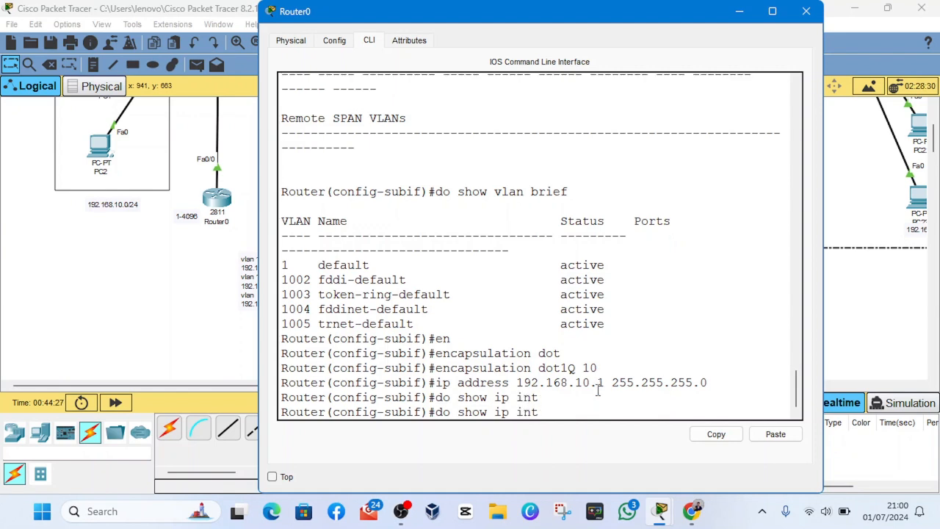
type("brief")
key("Return")
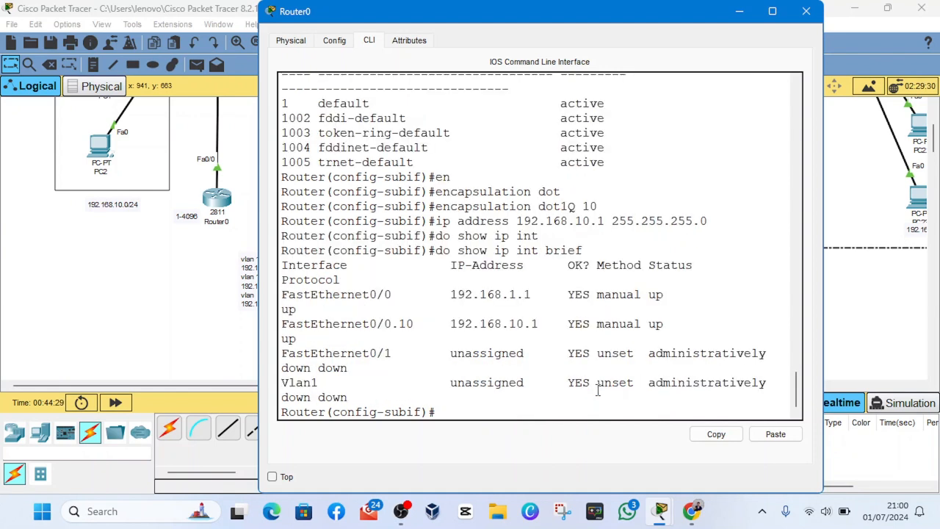
- Widen the Router0 window and examine the FastEthernet0/0.10 entry's IP address, status and protocol
left_click_drag(823, 372, 904, 373)
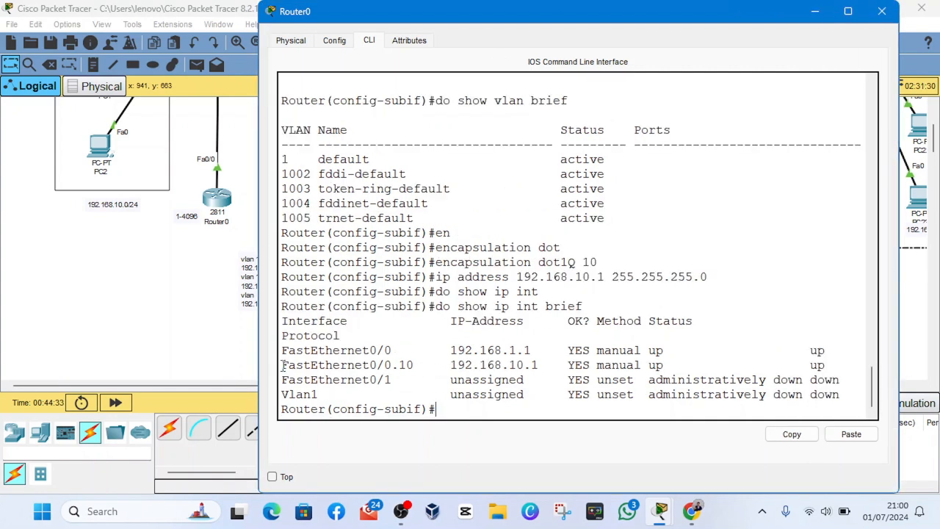
left_click_drag(283, 365, 412, 366)
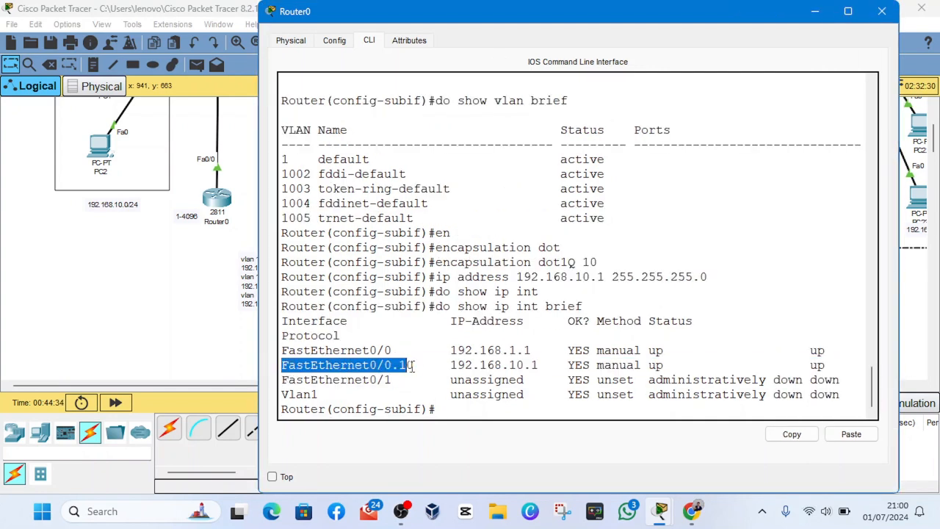
left_click(421, 366)
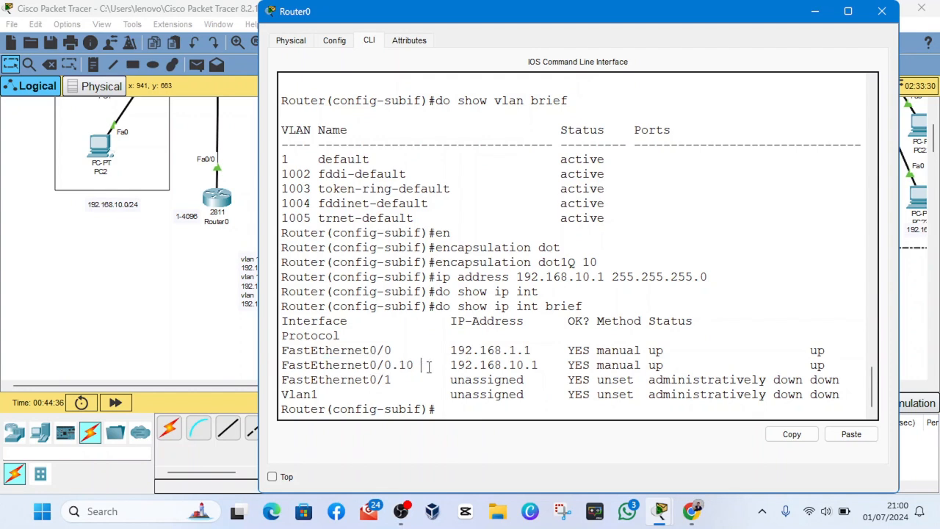
left_click_drag(444, 365, 827, 368)
left_click(830, 365)
double_click(818, 367)
left_click(771, 354)
- Leave the configuration of subinterface fa0/0.10 with exit, returning to global configuration mode
key("Return")
key("Return")
type("exit")
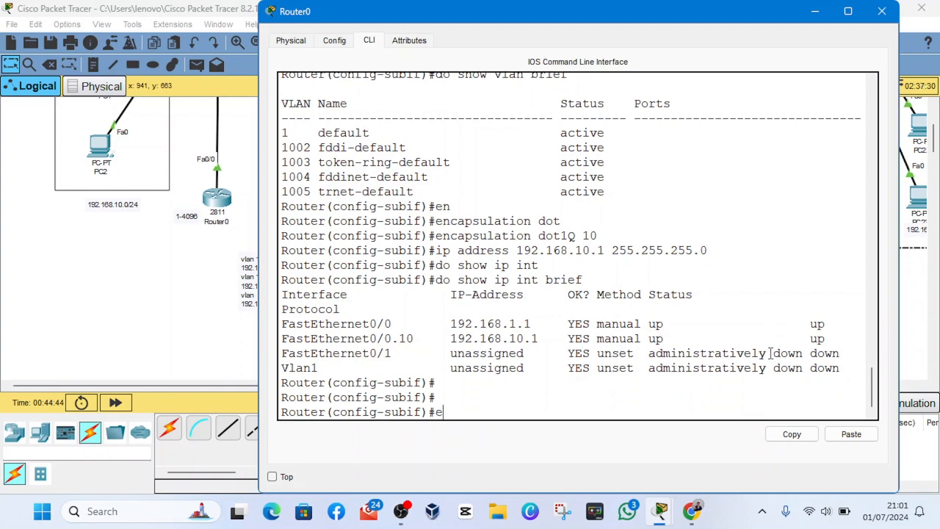
key("Return")
key("Return")
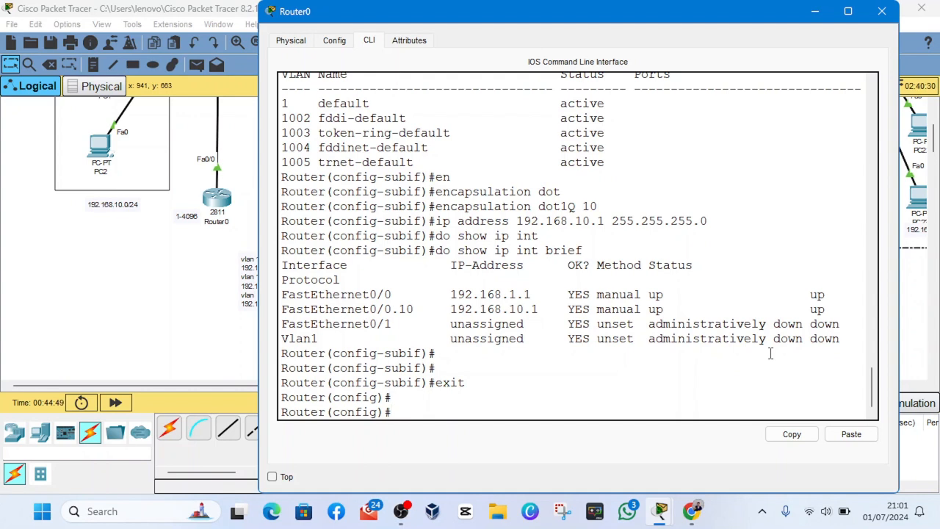
- Enter interface fa0/0 and create the subinterface fa0/0.20 with int fa0/0.20
type("int fa0/o")
key("BackSpace")
type("0")
key("Return")
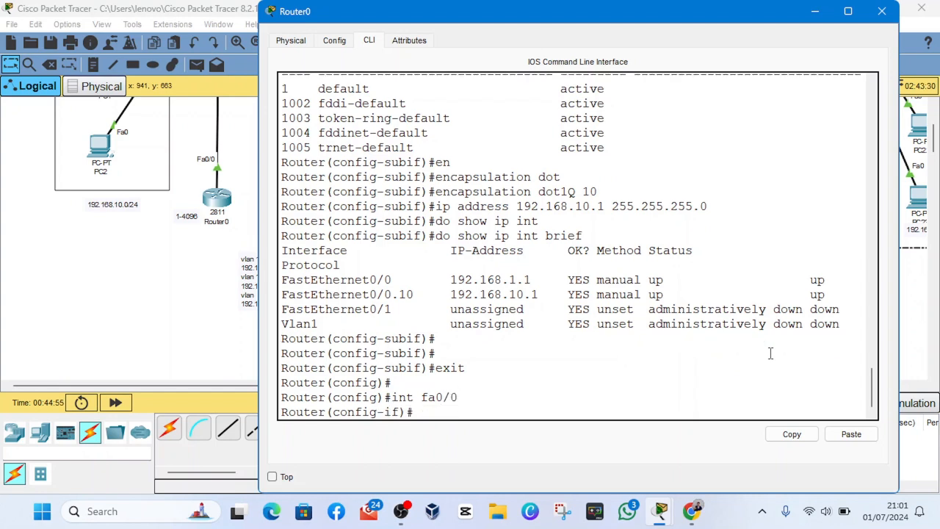
type("int fa0/0.20")
key("Return")
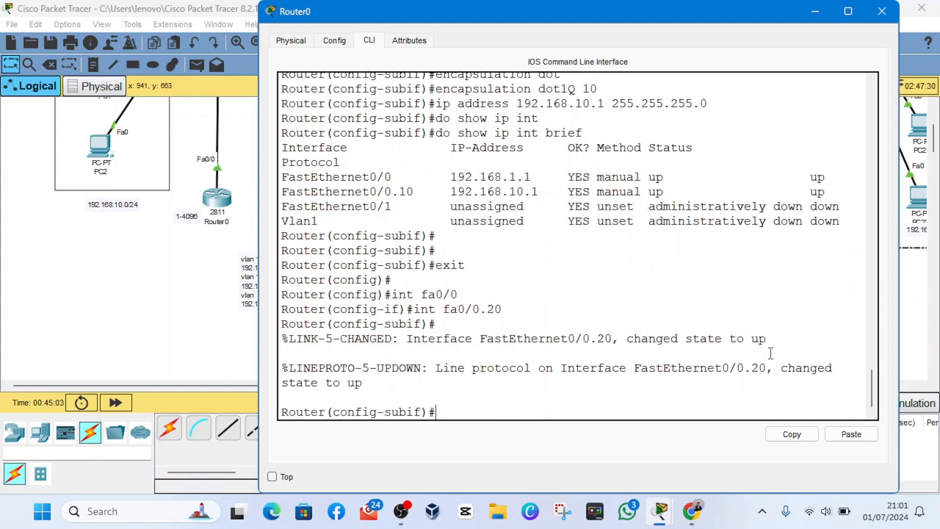
- Set the encapsulation of subinterface fa0/0.20 to dot1Q for VLAN 20
key("Return")
type("enc")
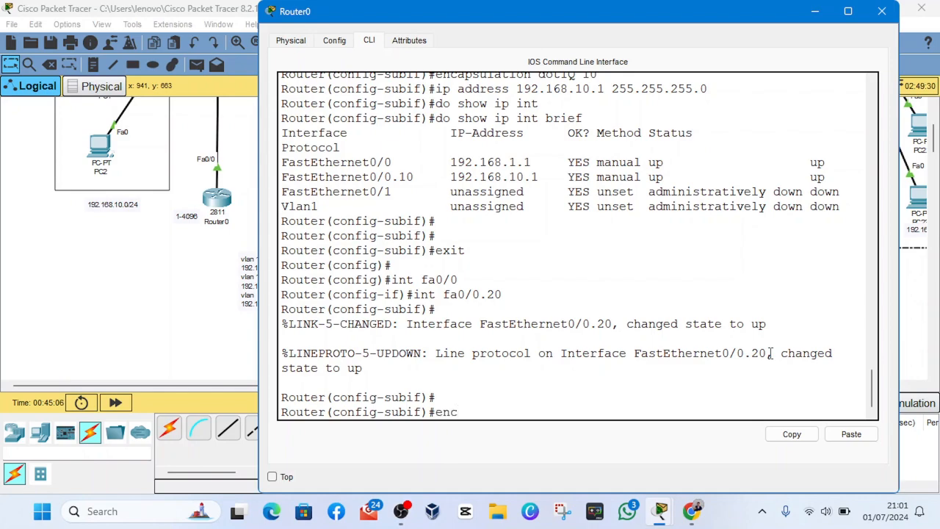
scroll(794, 311, "up", 3)
scroll(540, 348, "down", 3)
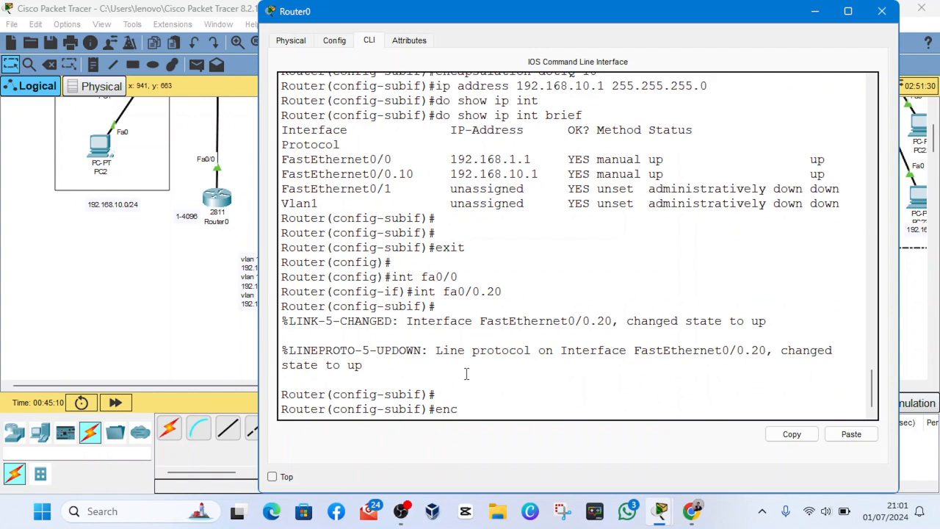
key("Tab")
type("d")
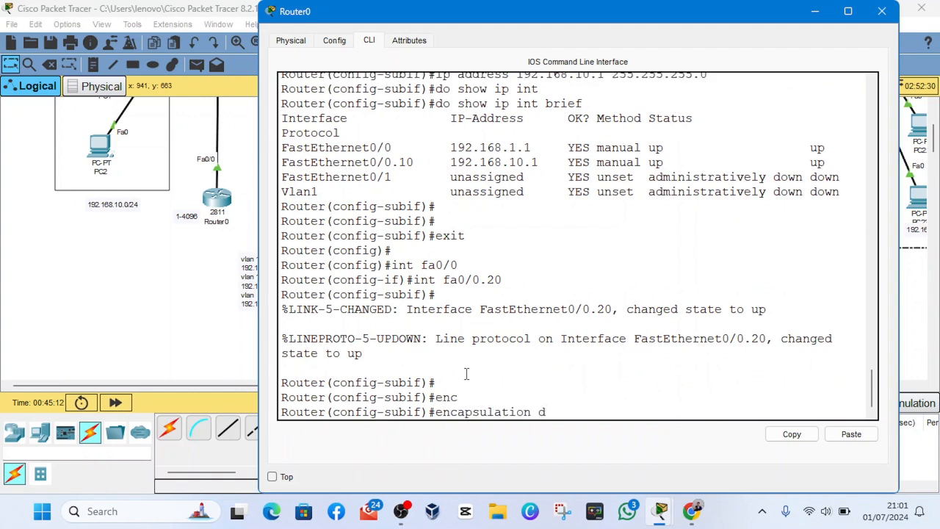
key("Tab")
type("20")
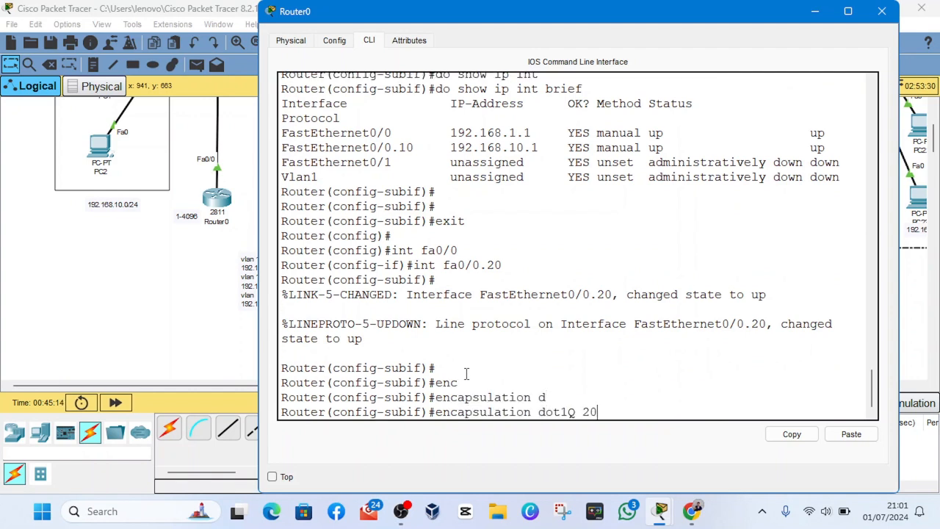
key("Return")
- Try to address subinterface fa0/0.20 with the command ip 192.168.20.1 255.255.255.0
type("i")
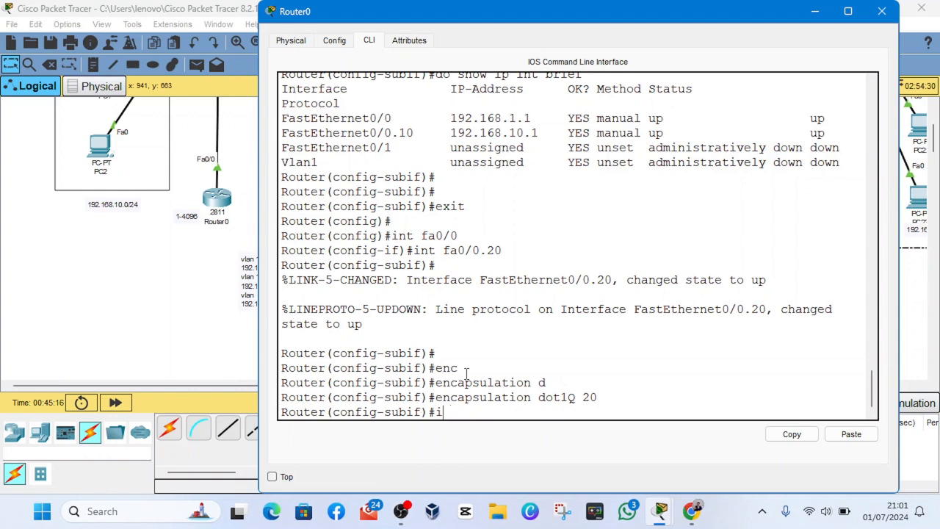
type("p 192.168")
type(".20")
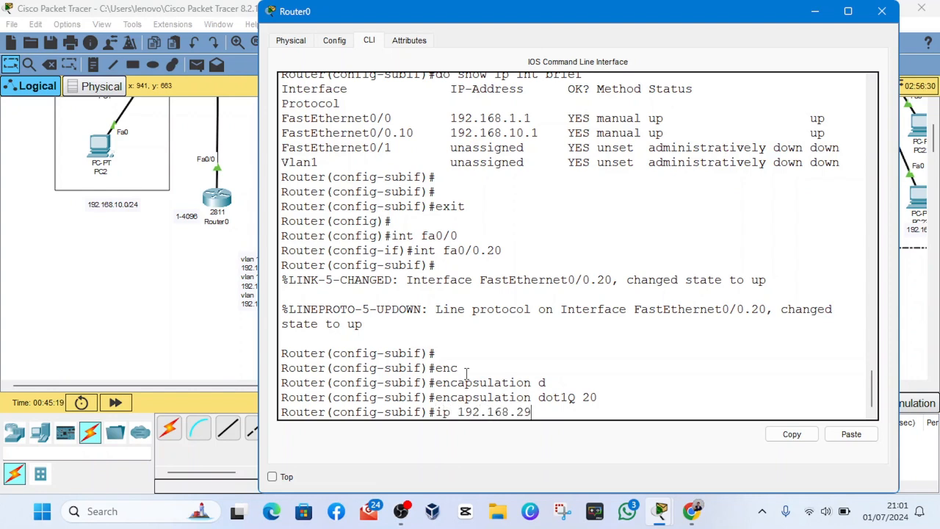
key("BackSpace")
type("0.1 255.255.255.")
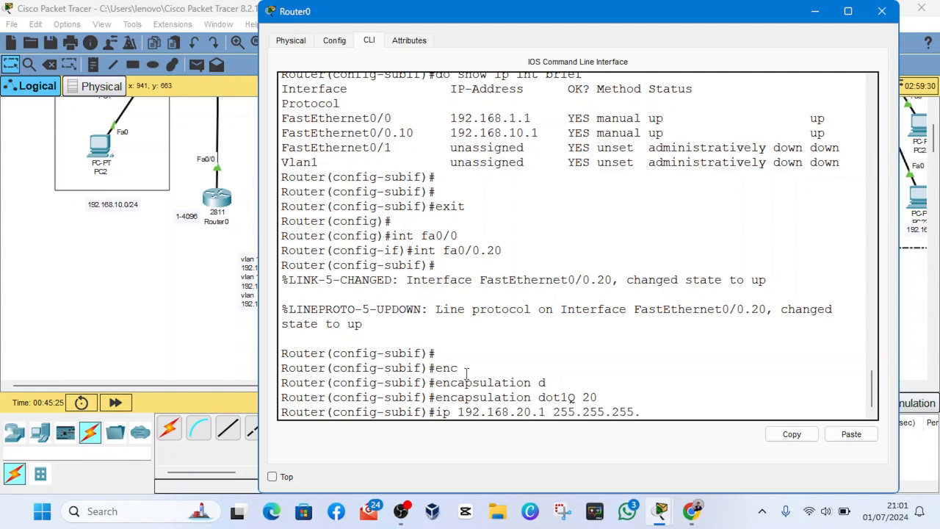
type("0")
key("Return")
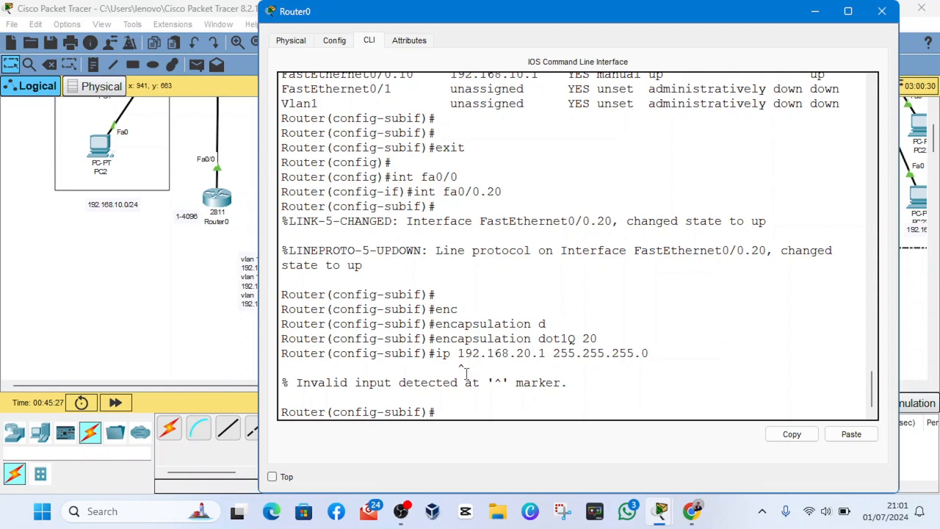
- Correct the recalled command to ip address 192.168.20.1 255.255.255.0 and apply it to subinterface fa0/0.20
key("Up")
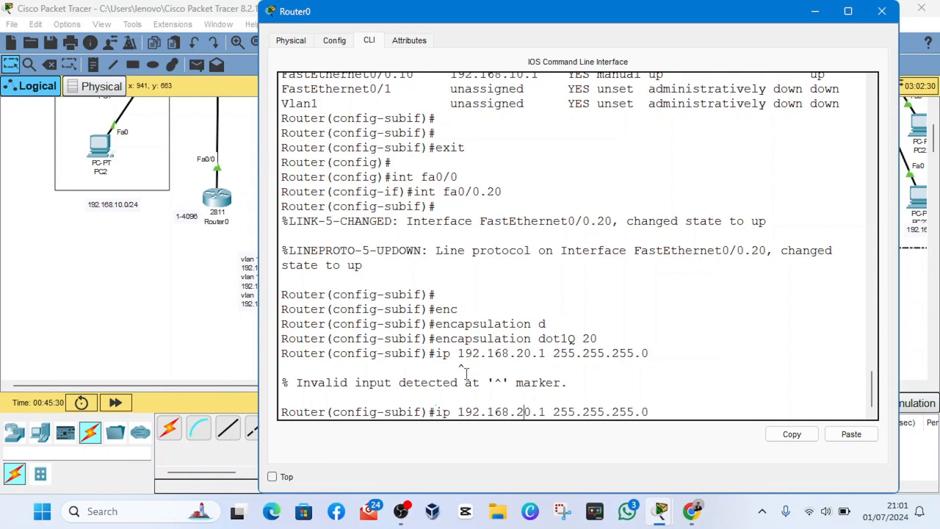
key("Left")
key("Left")
key("Left")
key("Left")
key("Left")
key("Left")
key("Left")
key("Left")
key("Left")
key("Left")
key("Left")
key("Left")
key("Left")
key("Left")
key("Left")
key("Left")
key("Left")
key("Left")
key("Left")
key("Left")
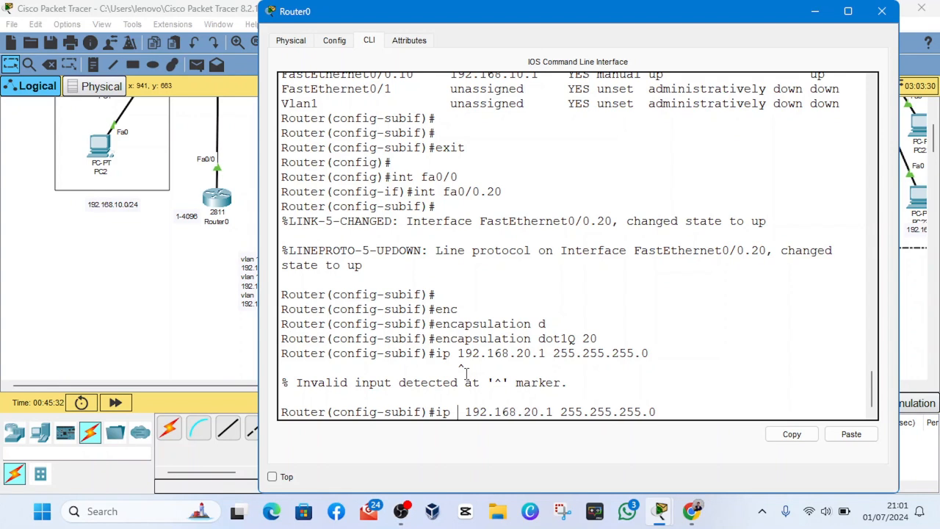
type("addres s")
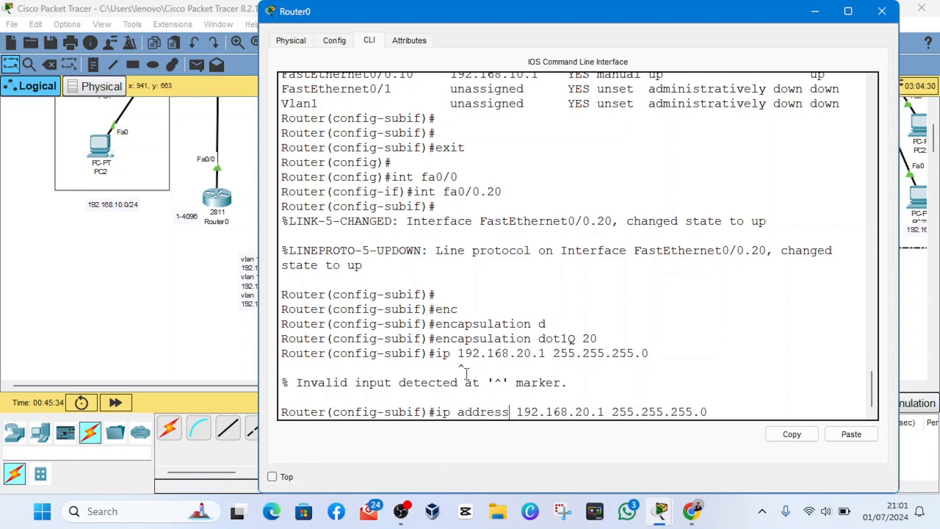
key("Return")
- List Router0's interfaces again with do show ip int brief to check subinterface fa0/0.20
type("do")
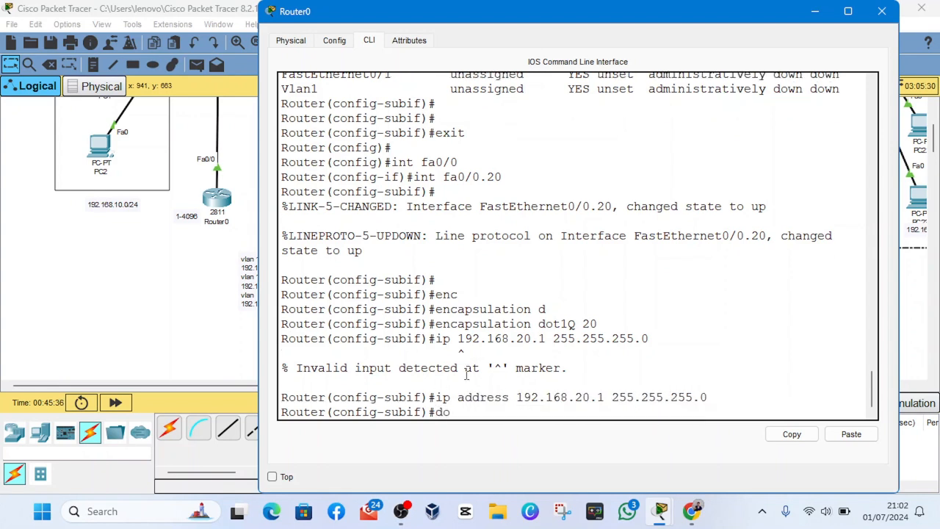
type(" show ip int brief")
key("Return")
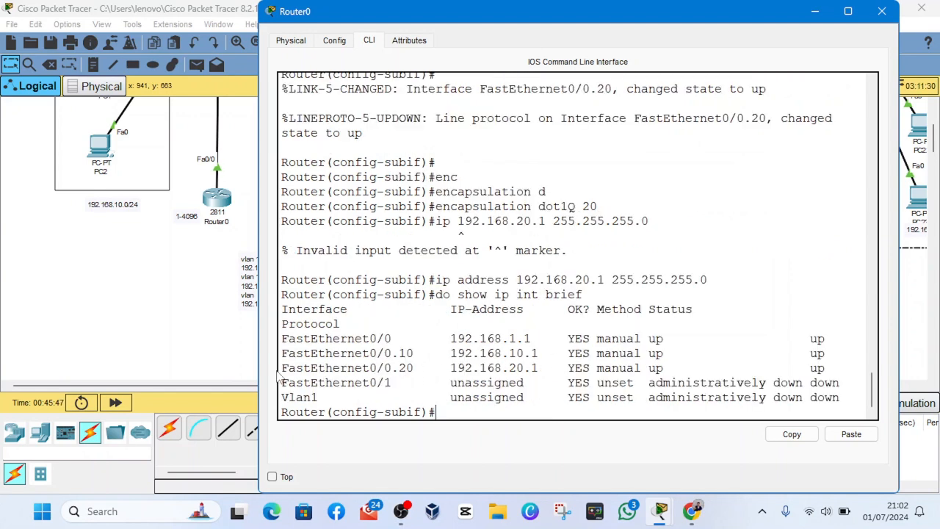
- Compare the FastEthernet0/0.20 entry and its IP address with the VLAN number in the encapsulation command
left_click_drag(282, 371, 562, 369)
scroll(496, 350, "up", 1)
left_click_drag(575, 251, 638, 255)
scroll(550, 306, "down", 1)
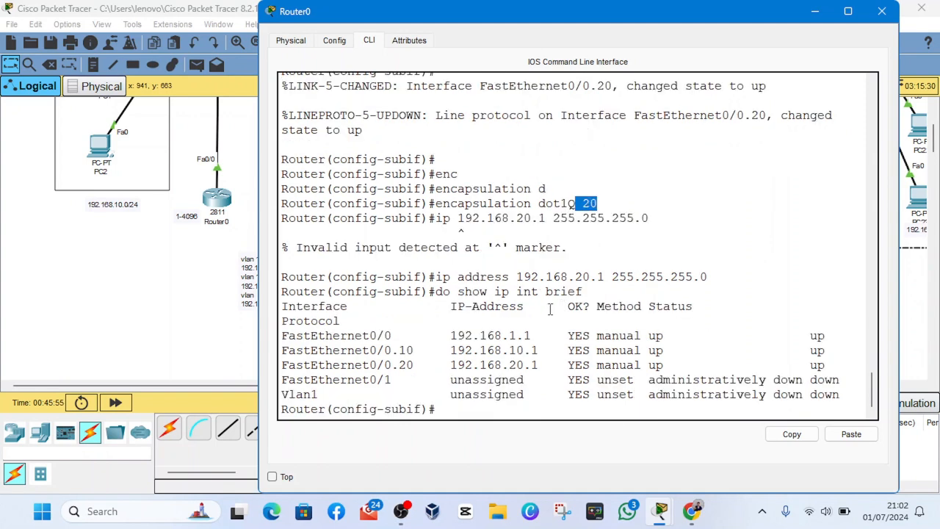
left_click_drag(545, 365, 452, 364)
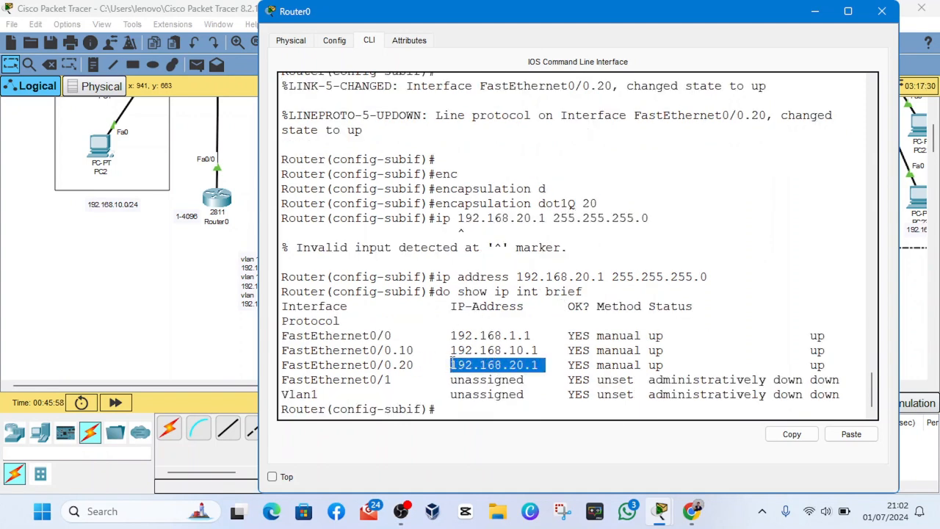
left_click(532, 376)
- Minimize the Router0 window to return to the network topology
left_click(402, 512)
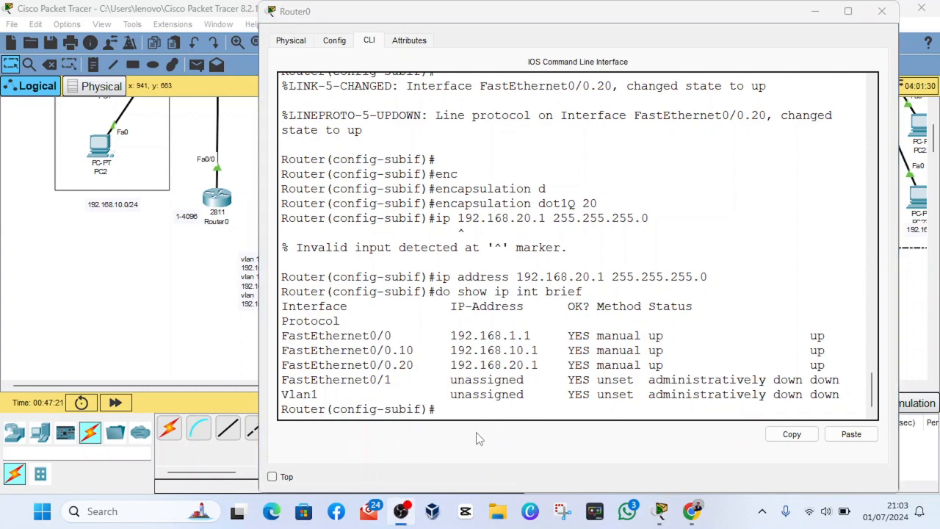
left_click(476, 429)
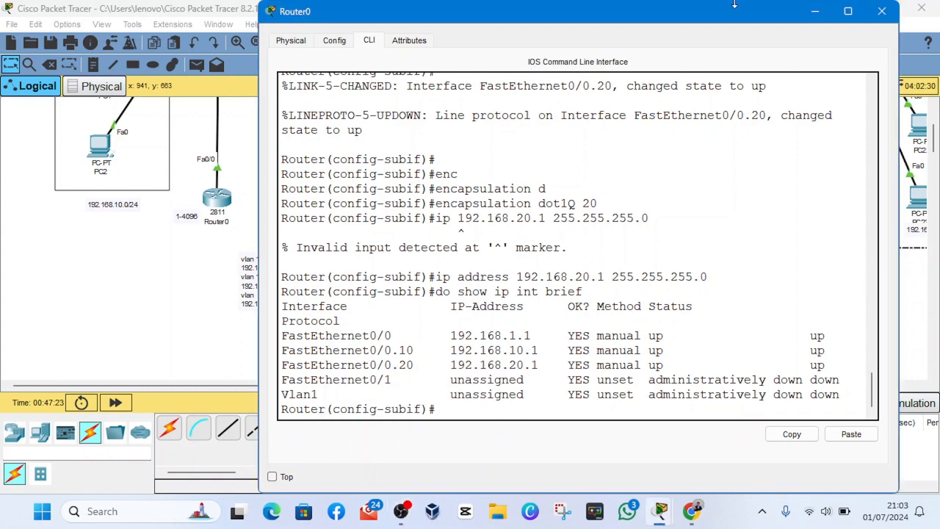
left_click(815, 12)
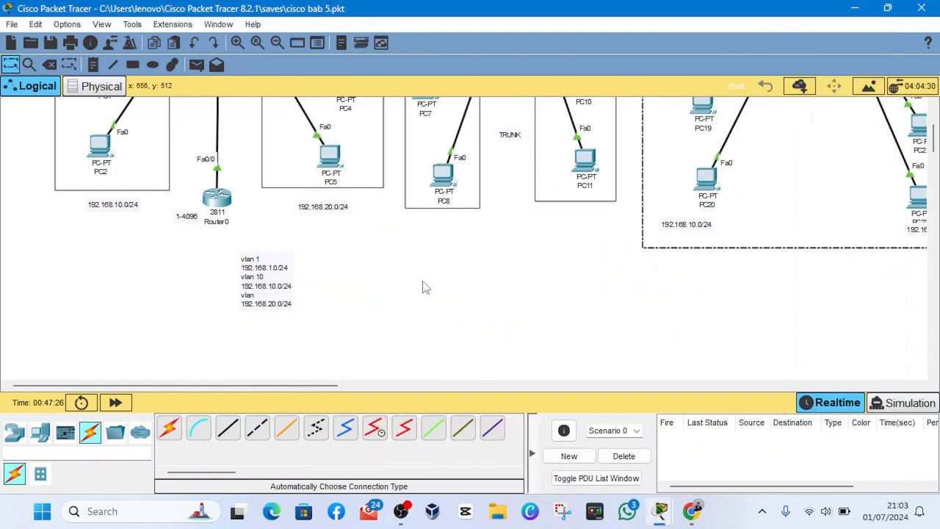
scroll(323, 290, "up", 2)
scroll(323, 290, "down", 3)
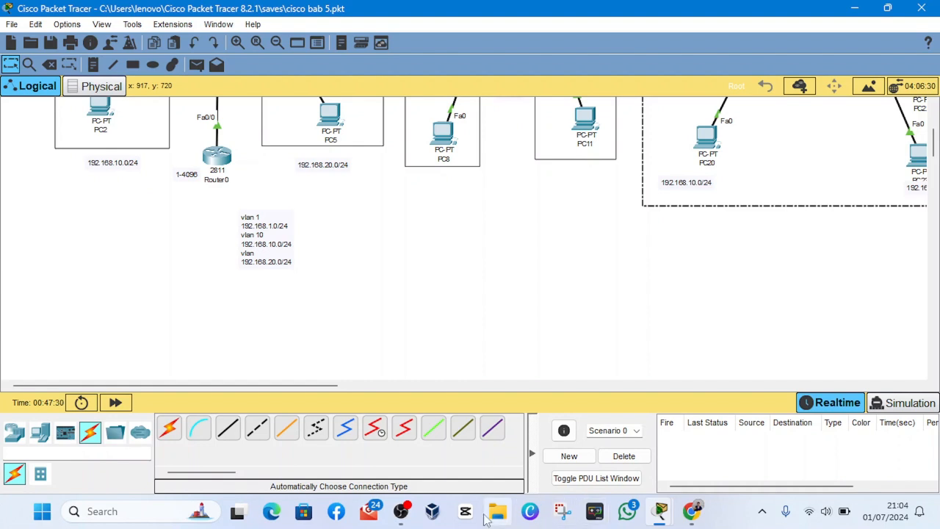
left_click(408, 512)
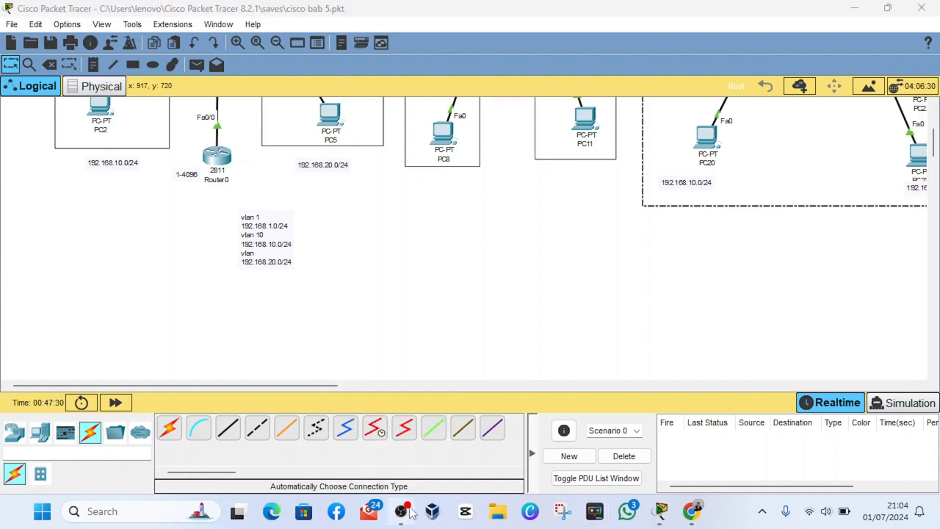
left_click(902, 328)
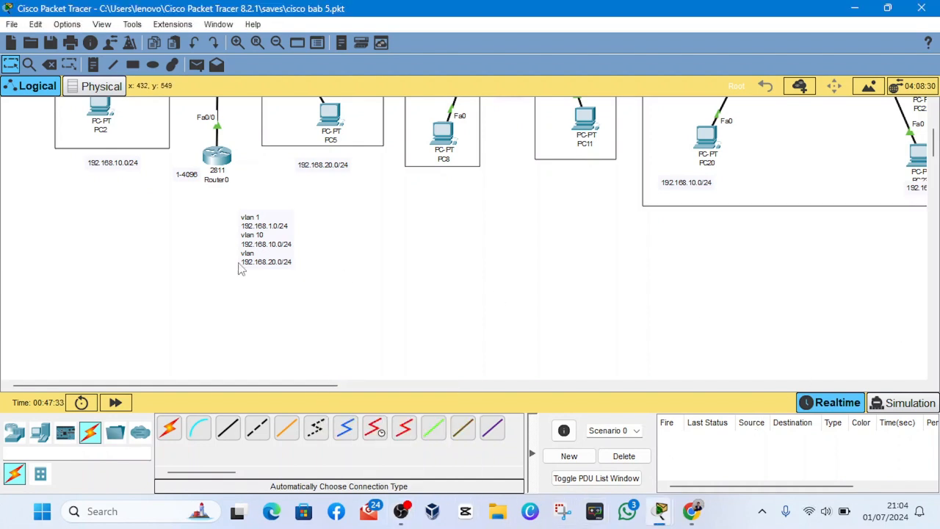
- Open PC0's IP configuration and set its IPv4 address to 192.168.10.10
scroll(176, 269, "up", 4)
scroll(177, 269, "up", 1)
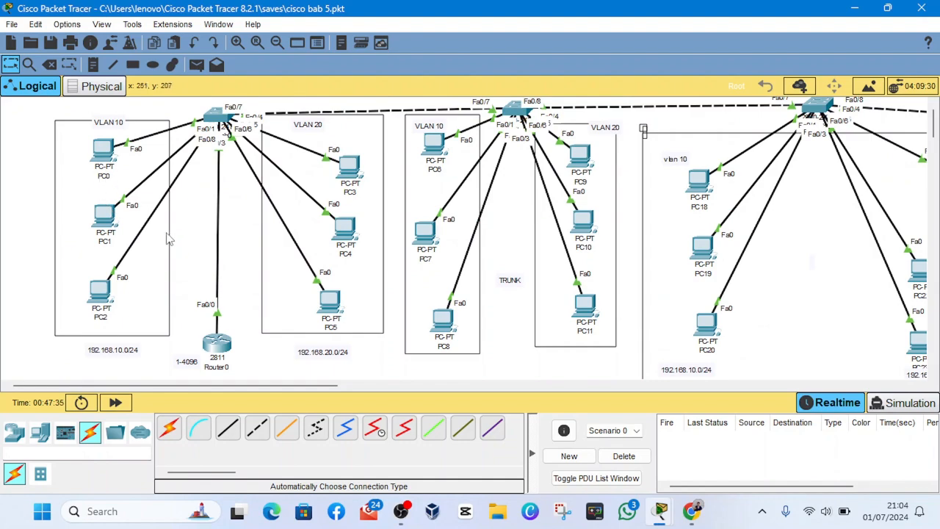
scroll(167, 242, "down", 3)
scroll(165, 253, "up", 3)
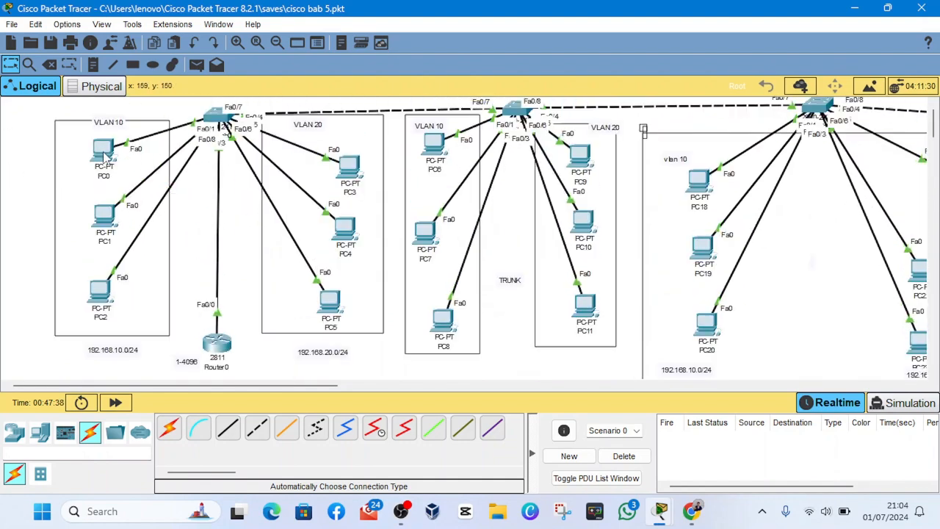
left_click(101, 152)
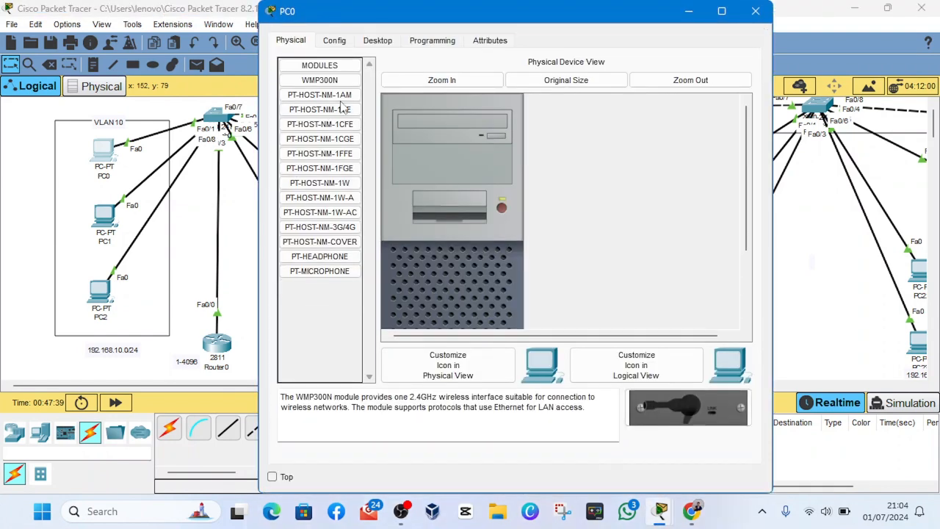
left_click(377, 42)
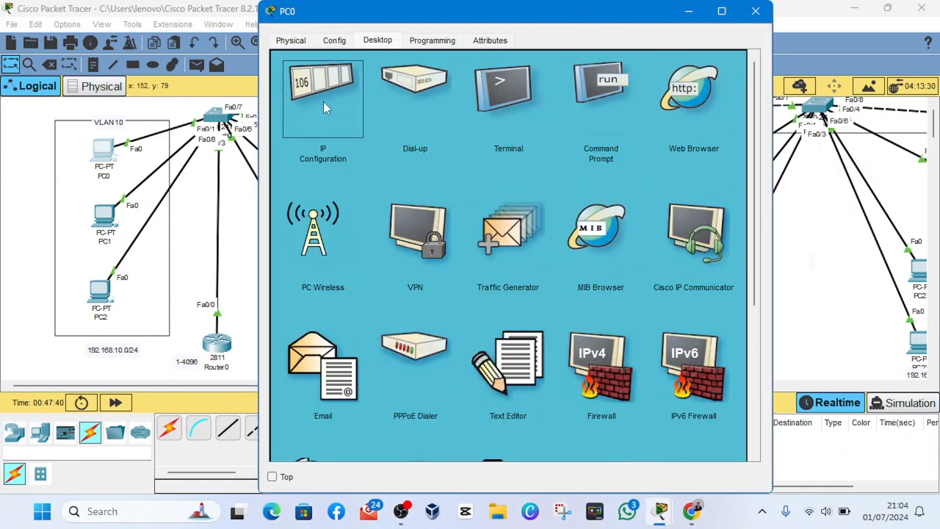
left_click(324, 101)
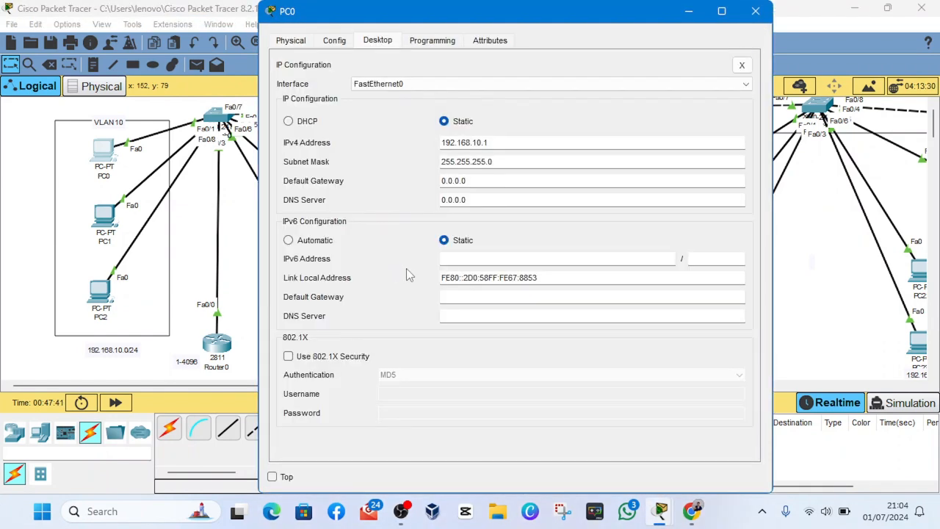
left_click(513, 144)
key("BackSpace")
type("10")
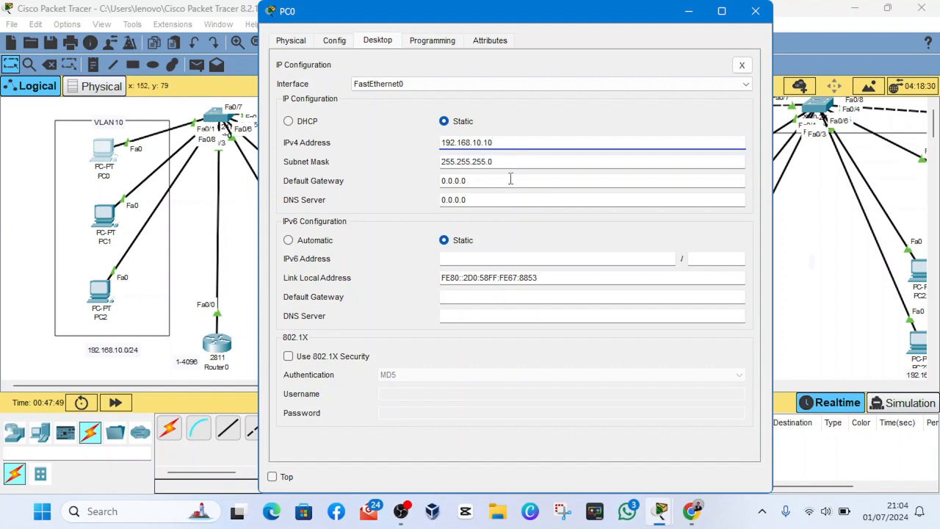
- Set PC0's default gateway to 192.168.10.1 and close its window
left_click(497, 185)
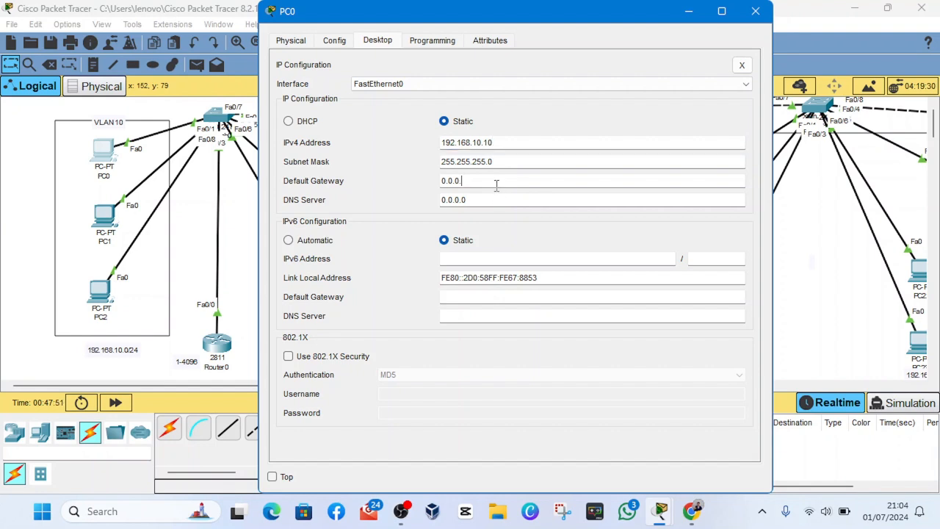
key("BackSpace")
key("BackSpace")
key("BackSpace")
key("BackSpace")
key("BackSpace")
key("BackSpace")
type("192")
type(".168.19")
type(".1")
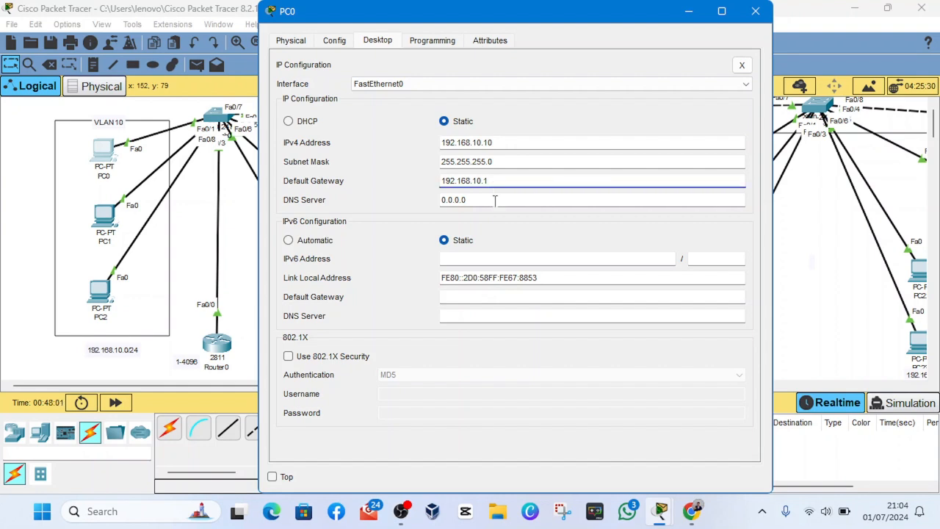
left_click(755, 11)
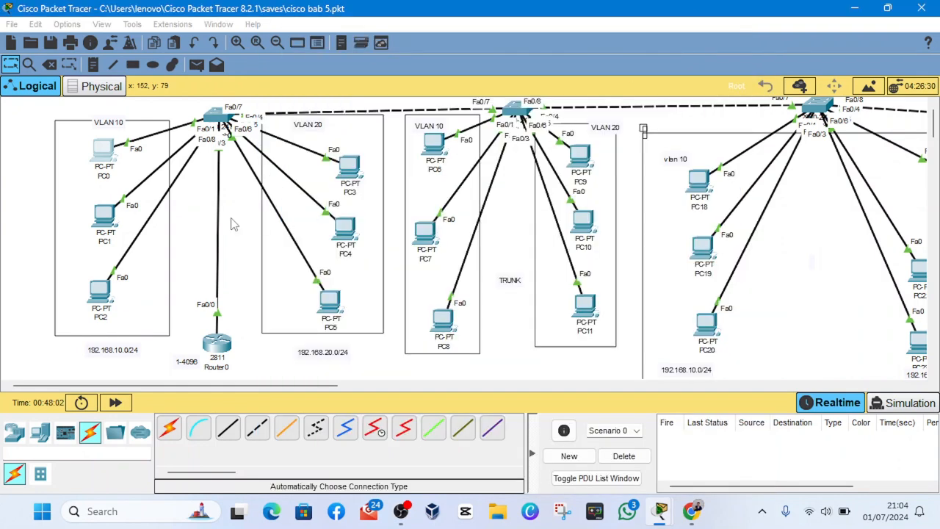
- Set PC1's default gateway to 192.168.10.1, copy that address and close the PC1 window
left_click(107, 219)
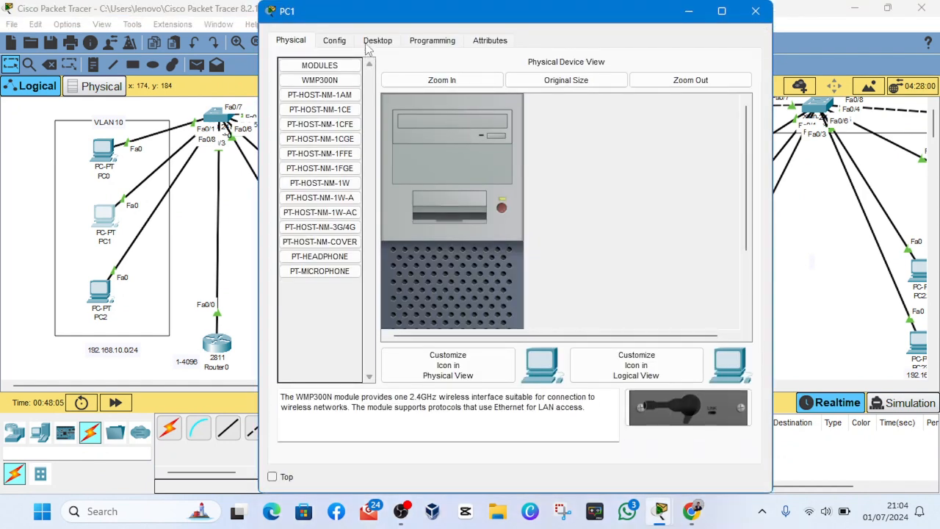
left_click(365, 45)
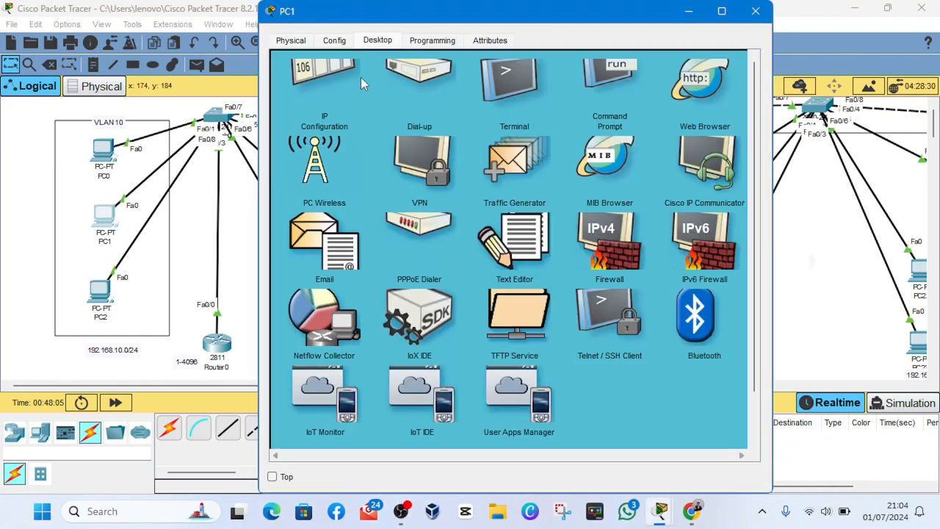
left_click(346, 119)
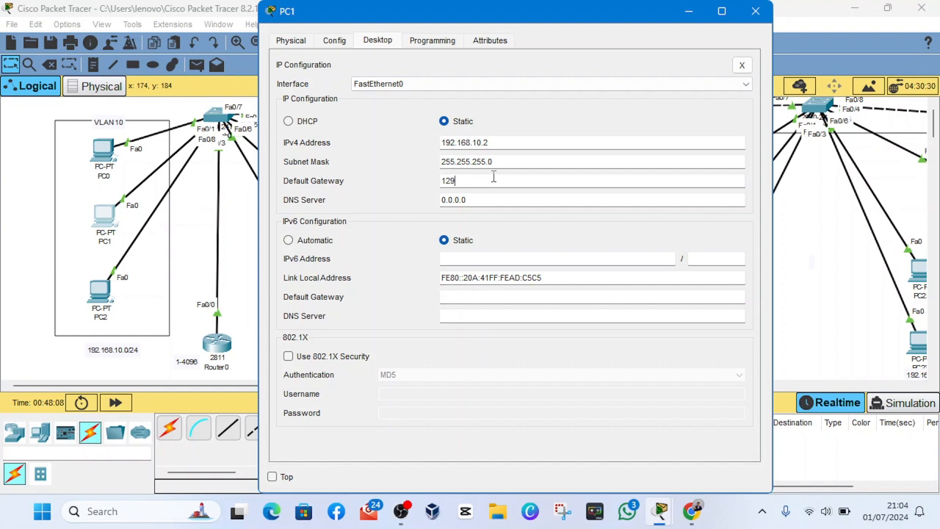
key("BackSpace")
type("192.168.10.1")
double_click(494, 176)
key("ctrl+c")
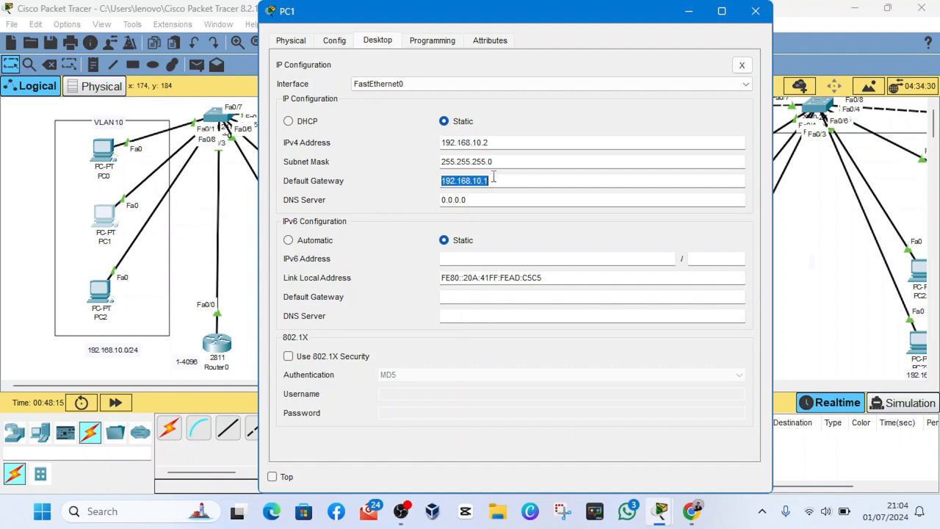
left_click(755, 11)
- Replace PC2's default gateway with 192.168.10.1 in its IP configuration and close the window
left_click(106, 290)
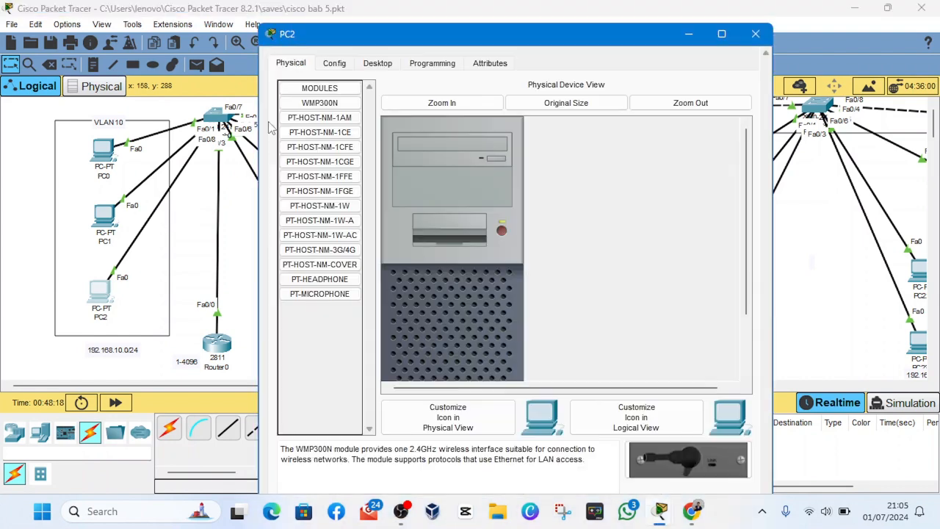
left_click(378, 41)
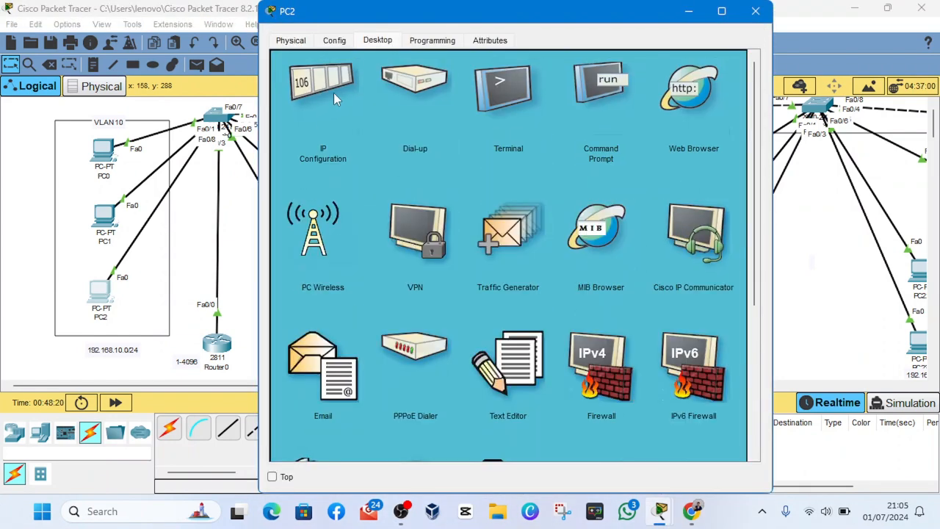
left_click(346, 154)
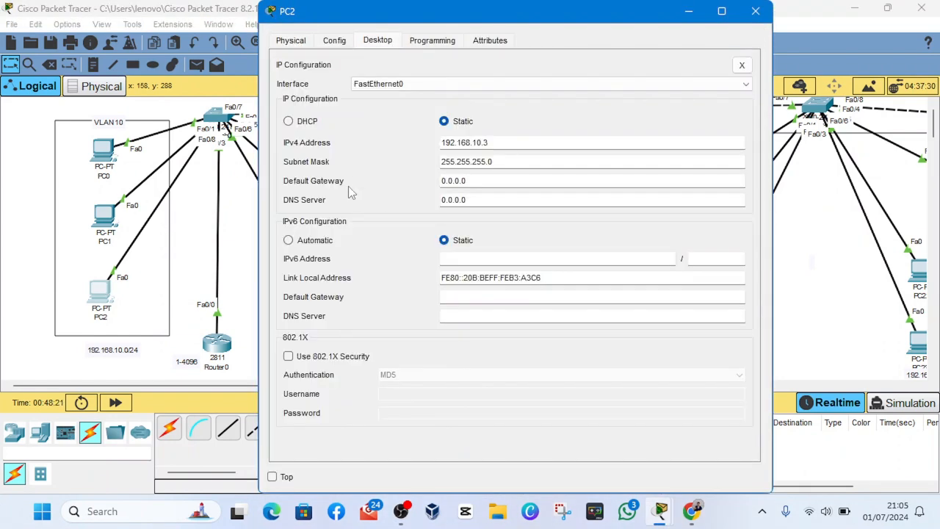
left_click(467, 180)
type("192.168.10.1")
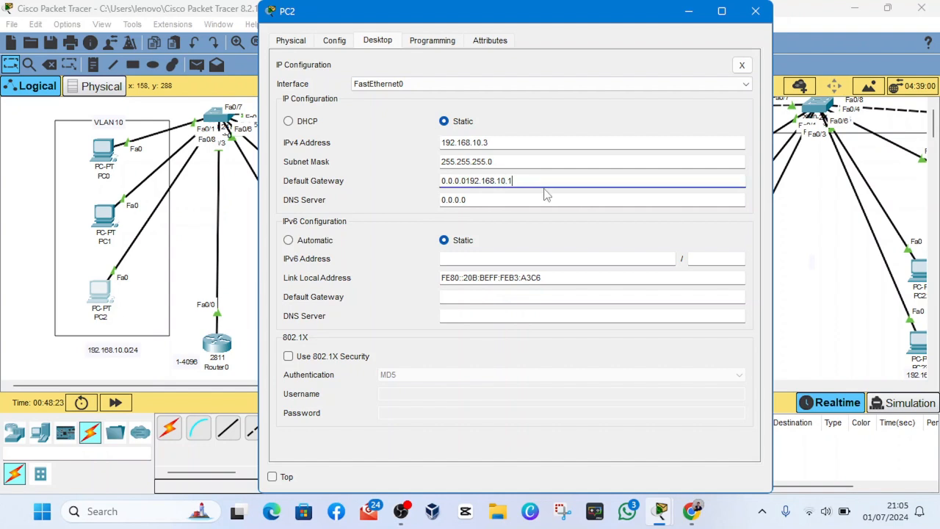
key("BackSpace")
key("BackSpace")
key("BackSpace")
key("BackSpace")
key("BackSpace")
key("BackSpace")
key("BackSpace")
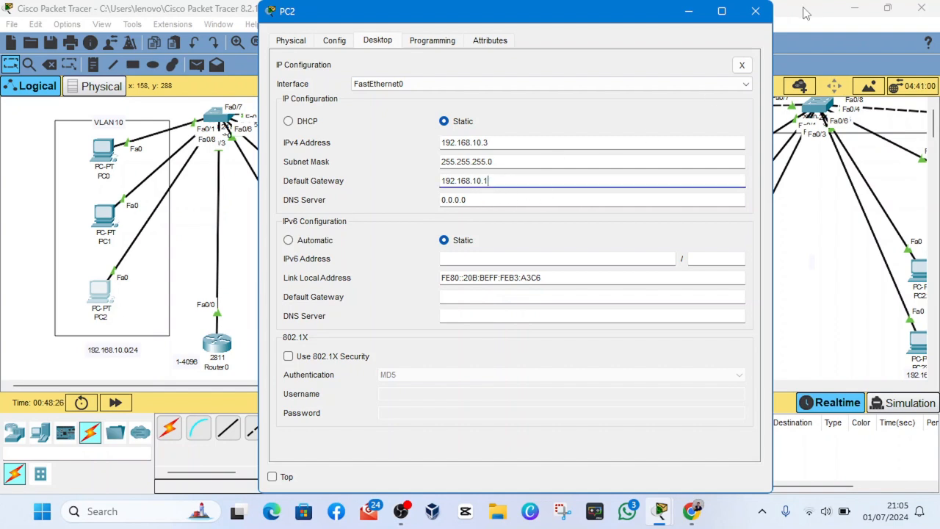
left_click(755, 11)
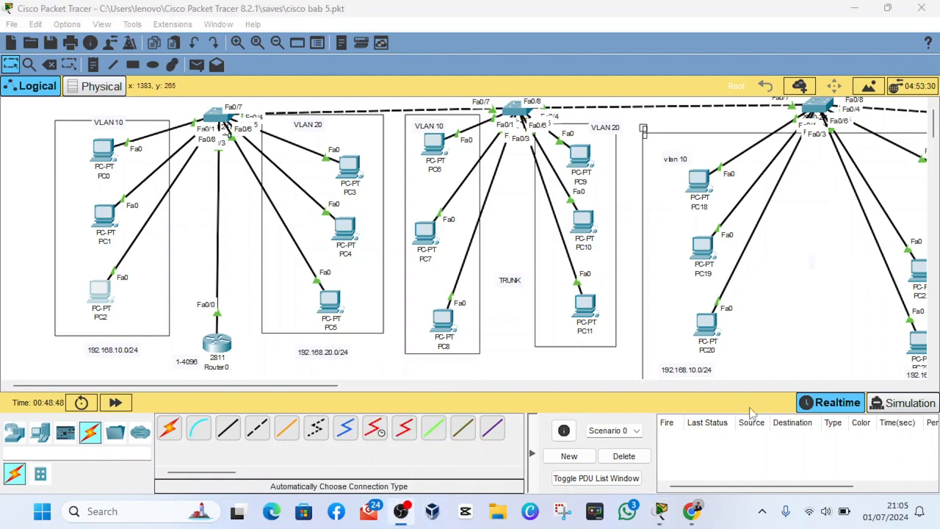
- Set PC3's IPv4 address to 192.168.20.20 and its default gateway to 192.168.20.1, copy the gateway address and close the window
left_click(686, 462)
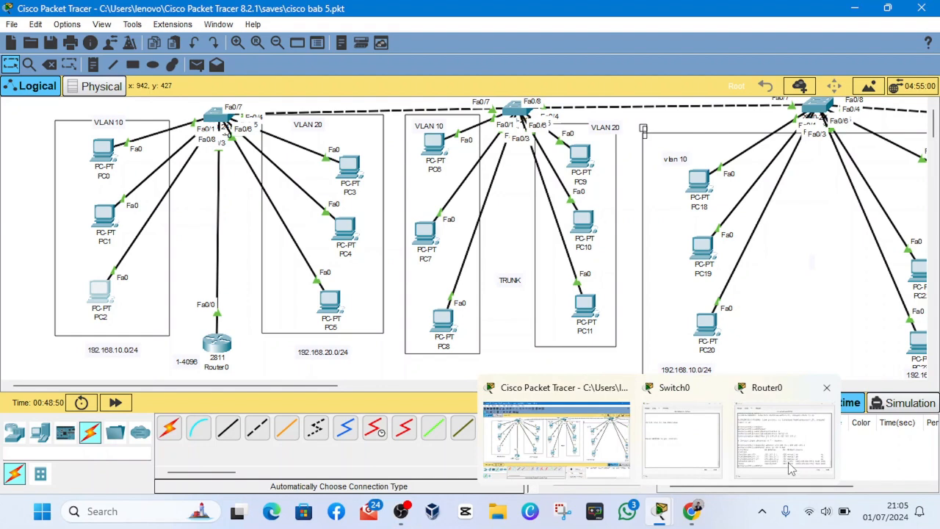
left_click(349, 168)
left_click(334, 63)
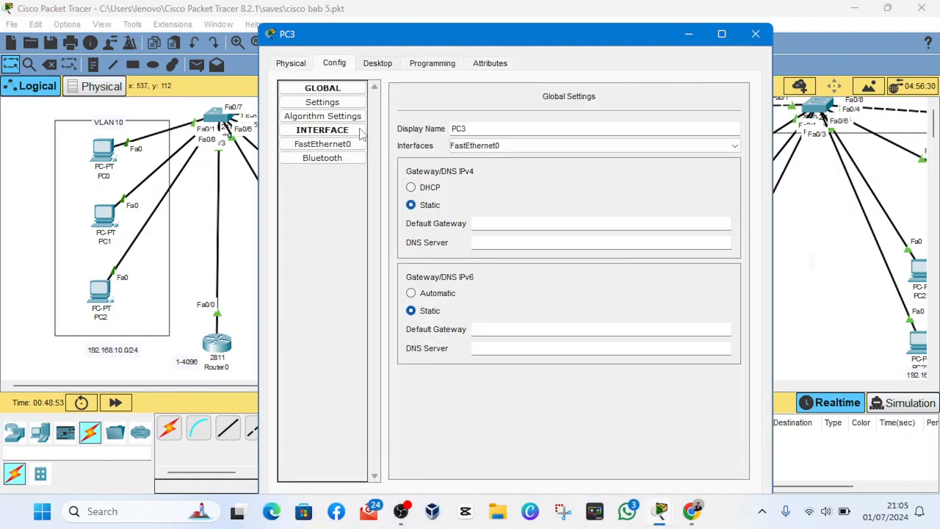
left_click(378, 63)
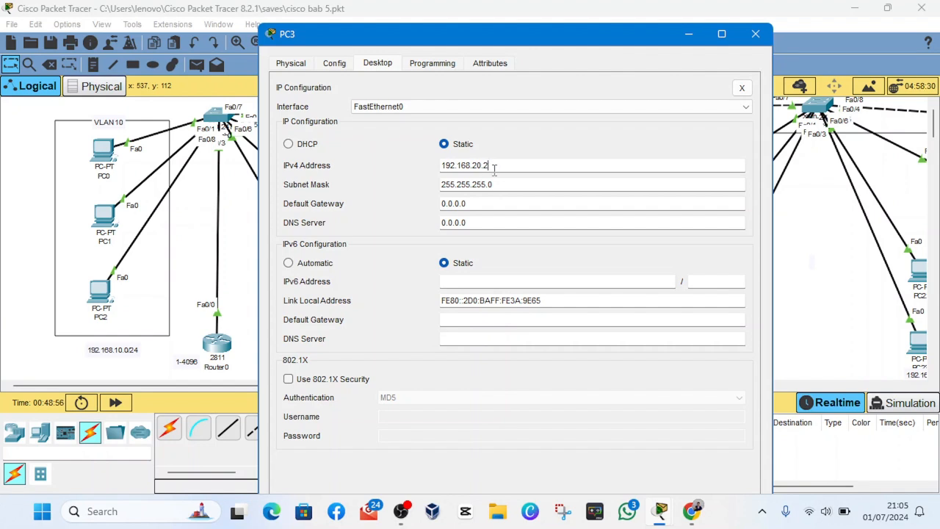
left_click(499, 204)
key("ctrl+v")
key("BackSpace")
key("BackSpace")
key("BackSpace")
key("BackSpace")
key("BackSpace")
key("BackSpace")
key("BackSpace")
key("BackSpace")
key("BackSpace")
key("BackSpace")
key("ctrl+v")
double_click(501, 204)
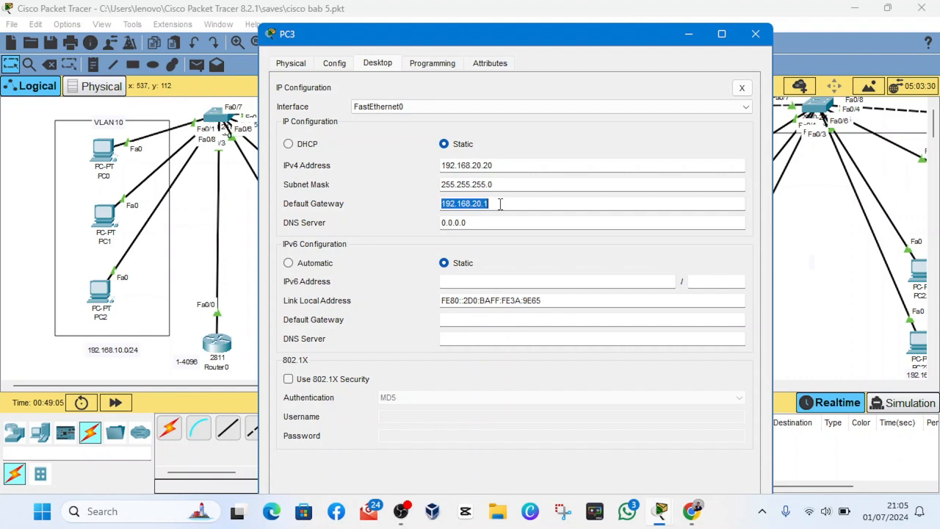
left_click(755, 34)
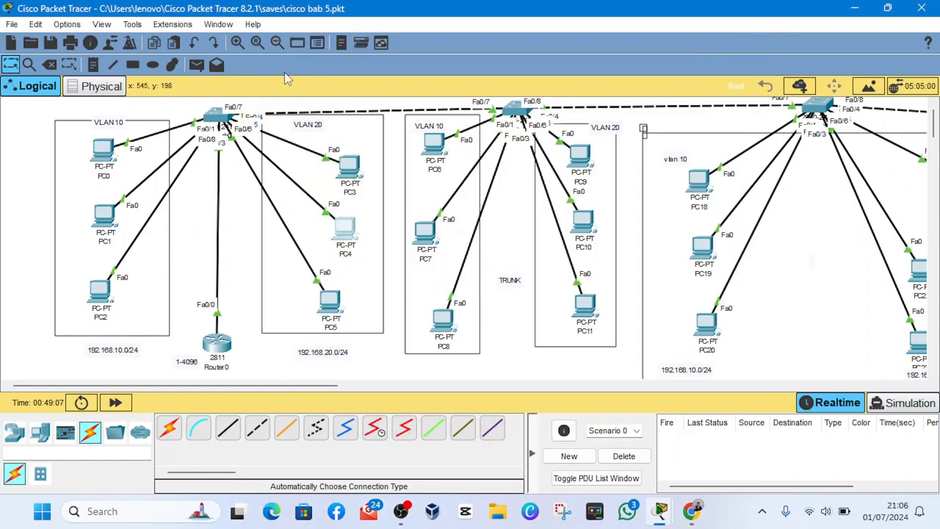
- Set PC4's default gateway to 192.168.20.1 in its IP configuration and close the window
left_click(345, 229)
left_click(378, 40)
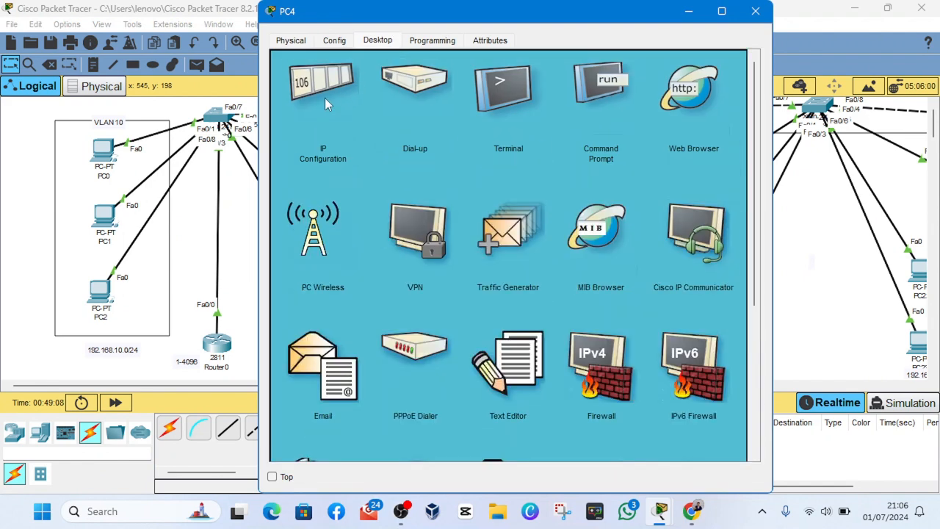
left_click(324, 98)
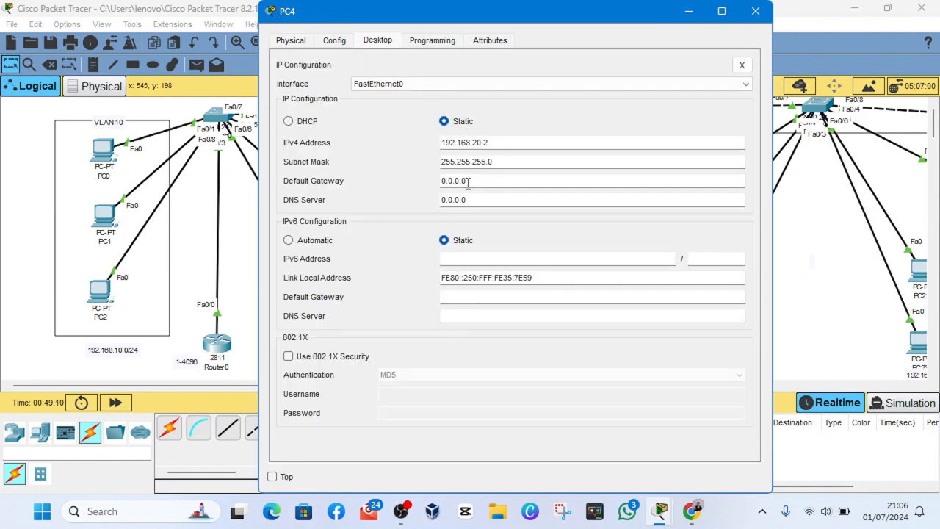
double_click(468, 183)
type("192.168.20.1")
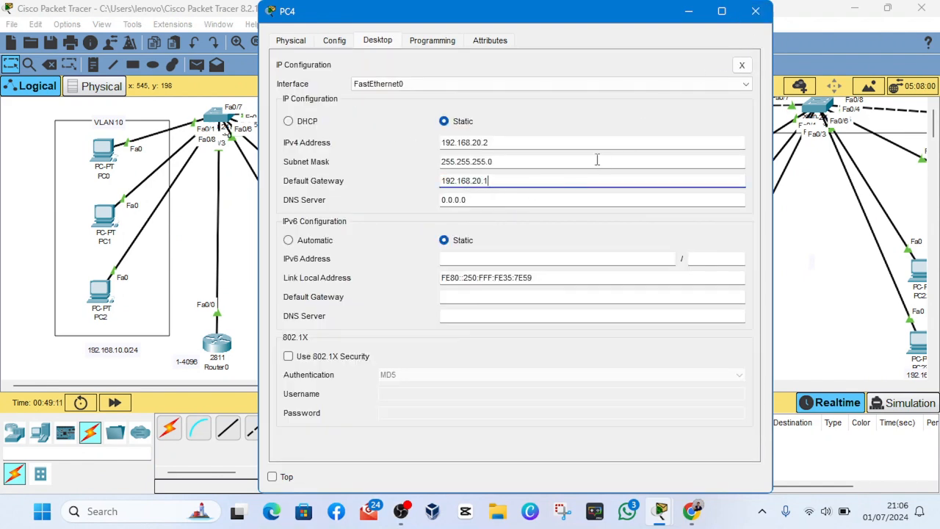
left_click(756, 11)
- Set PC5's default gateway to 192.168.20.1 in its IP configuration and close the window
left_click(330, 301)
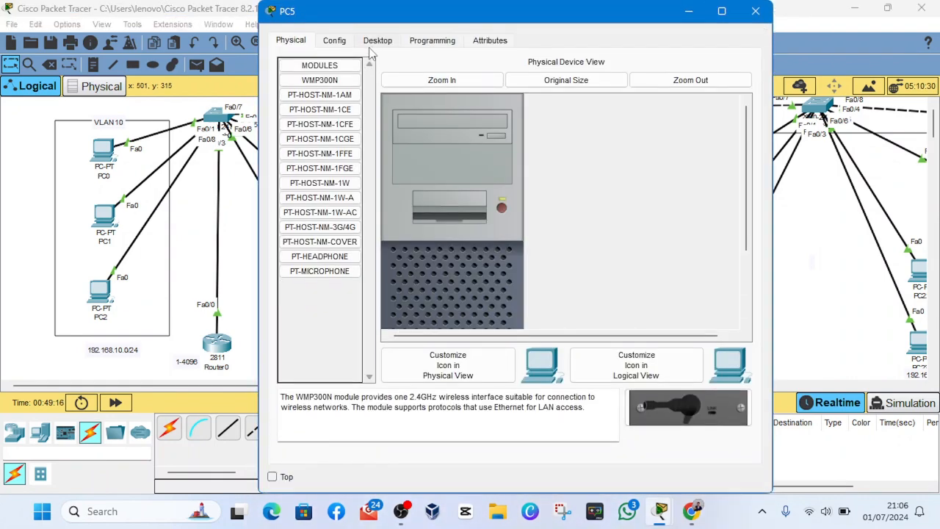
left_click(378, 40)
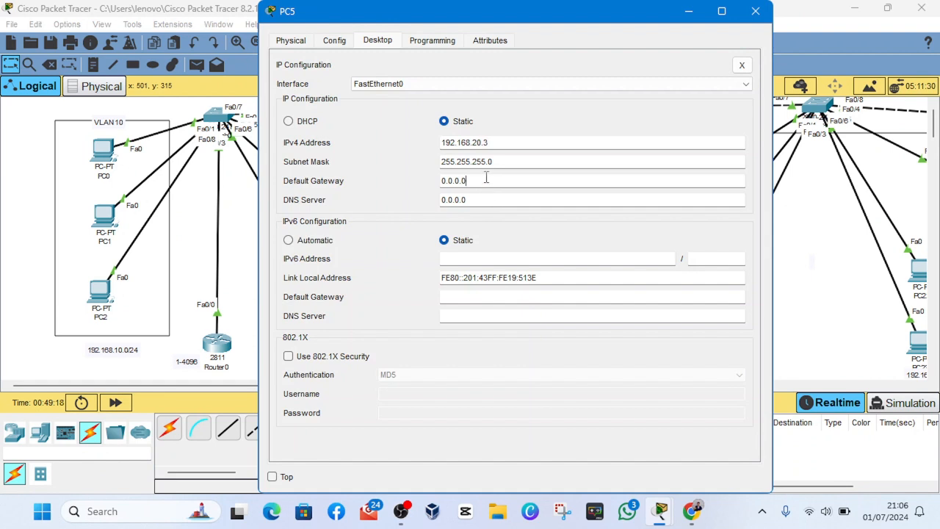
double_click(486, 177)
type("192.168.20.1")
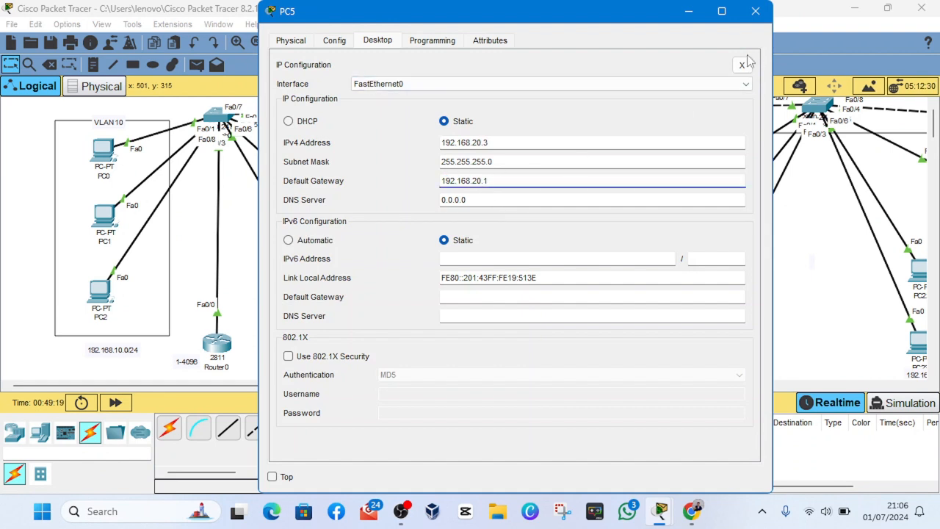
left_click(755, 11)
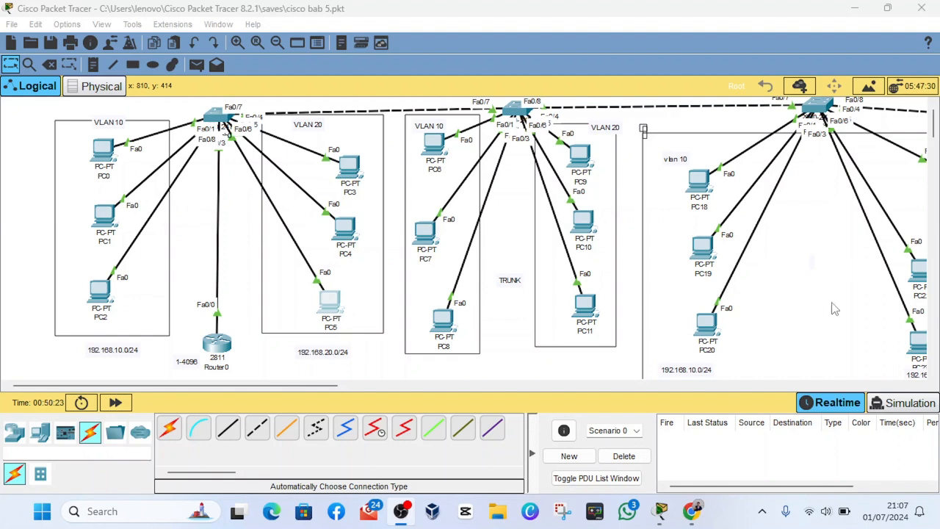
- Open Switch0's command line and enter global configuration mode with en and conf t
left_click(212, 118)
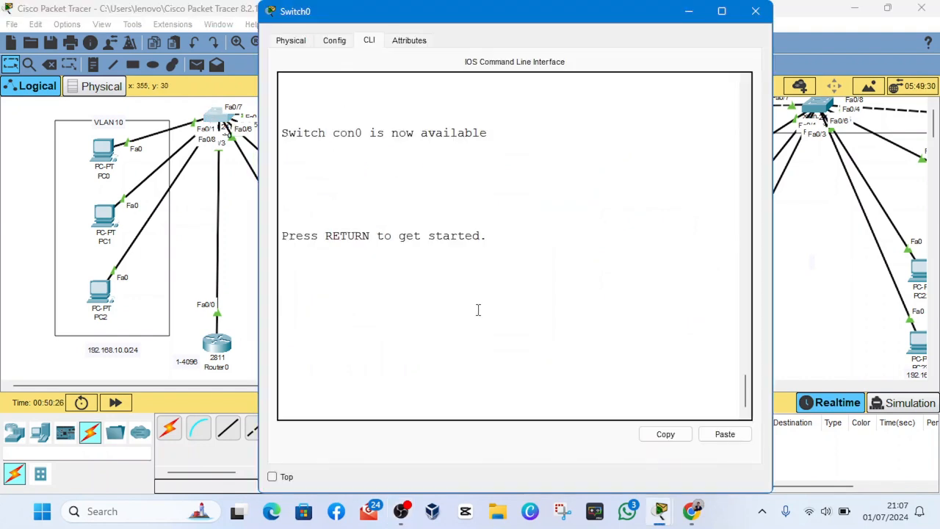
key("Return")
key("Return")
key("Return")
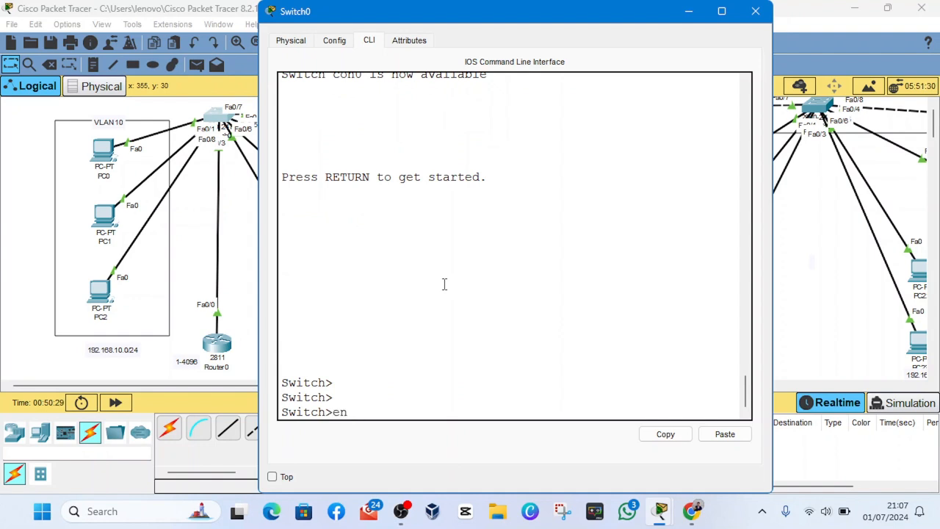
key("Return")
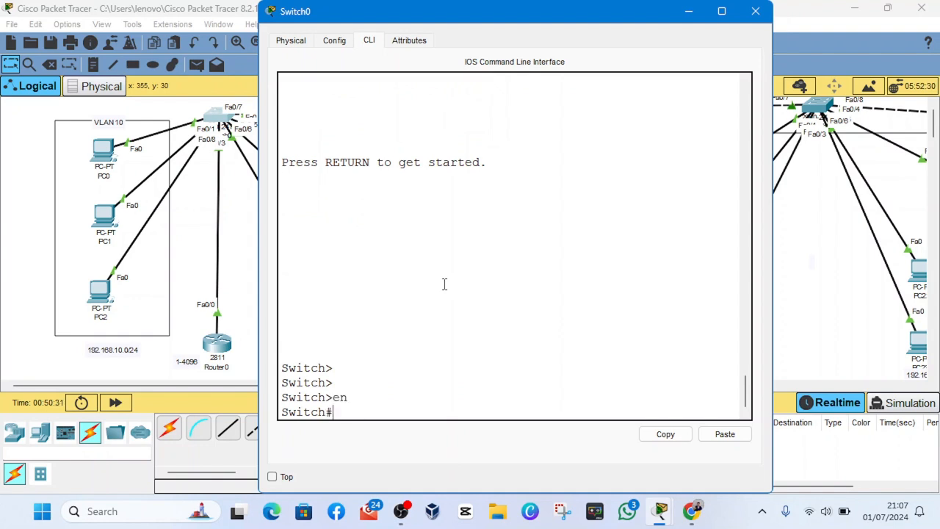
type("conf t")
key("Return")
key("Return")
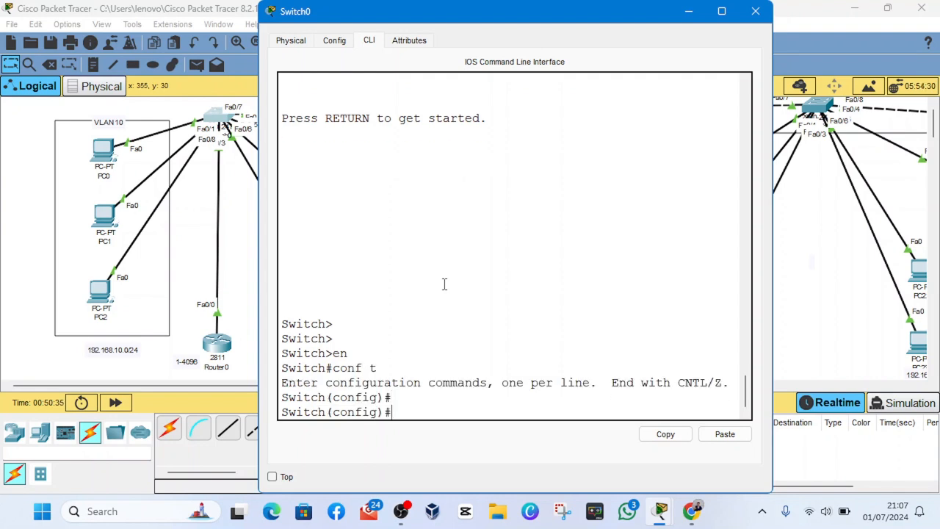
- Move Router0 slightly closer to Switch0 in the topology and reopen Switch0's command line
left_click(688, 11)
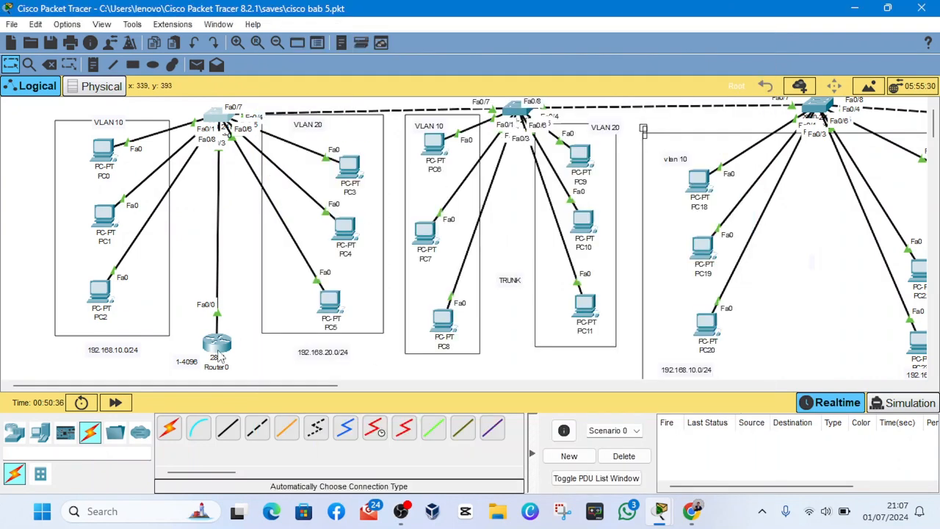
mouse_move(216, 344)
left_mouse_down()
mouse_move(173, 265)
mouse_move(42, 123)
mouse_move(9, 106)
mouse_move(19, 132)
mouse_move(226, 207)
mouse_move(202, 92)
mouse_move(103, 96)
mouse_move(199, 170)
mouse_move(218, 346)
left_mouse_up()
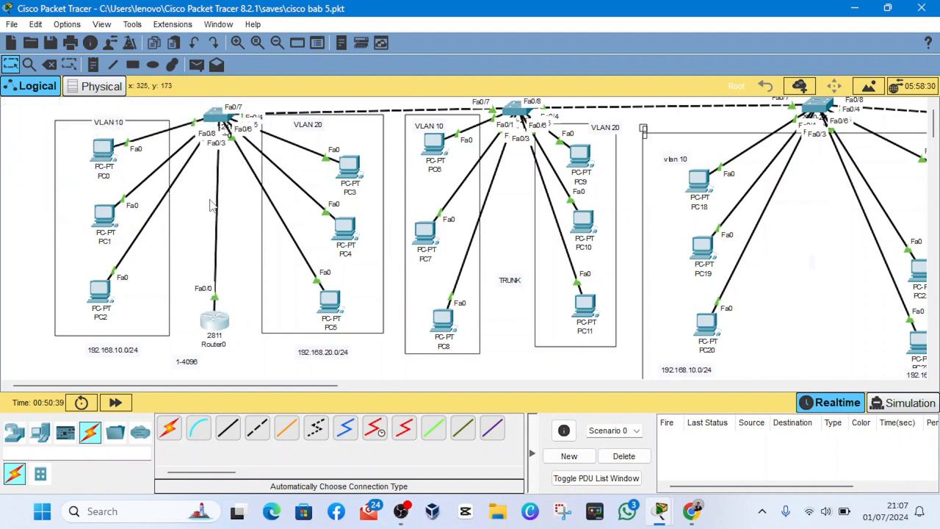
left_click(222, 118)
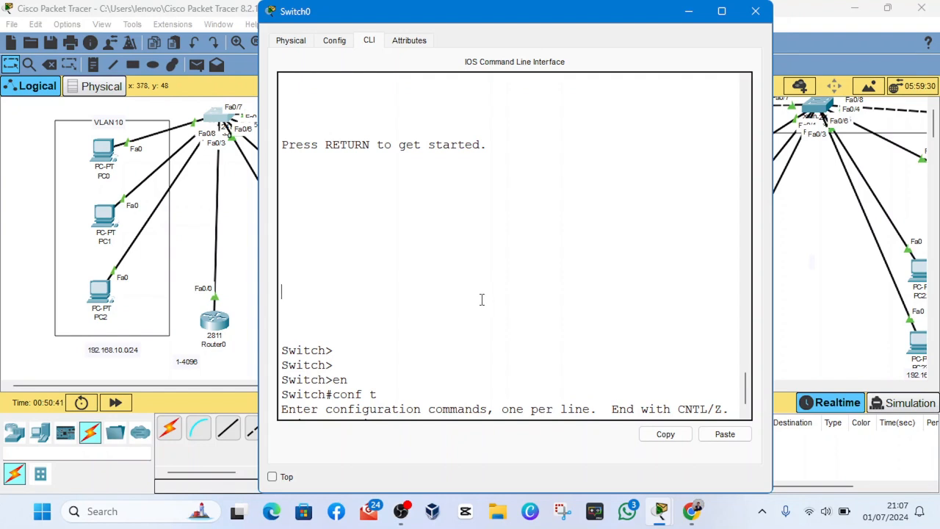
- Configure Switch0's interface fa0/8 as a trunk with the command switchport mode trunk
key("Return")
key("Return")
key("Return")
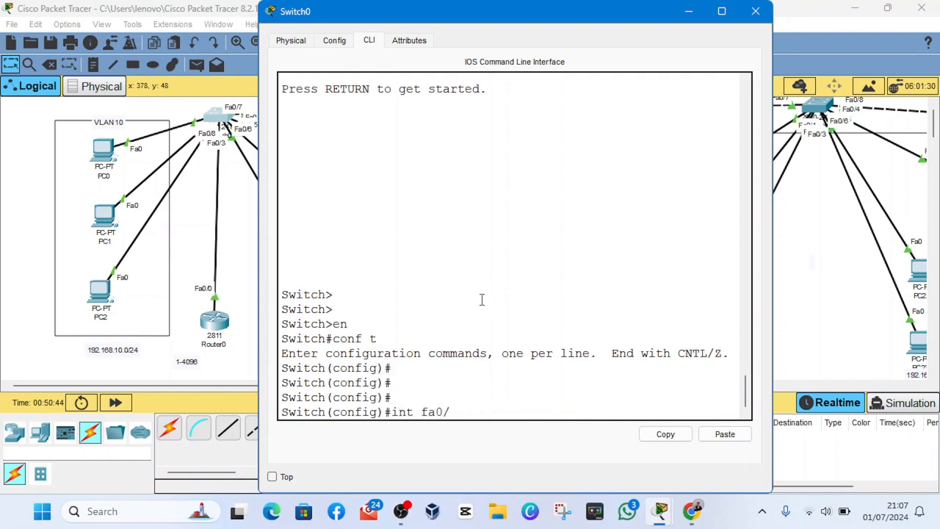
type("int fa0/8")
key("Return")
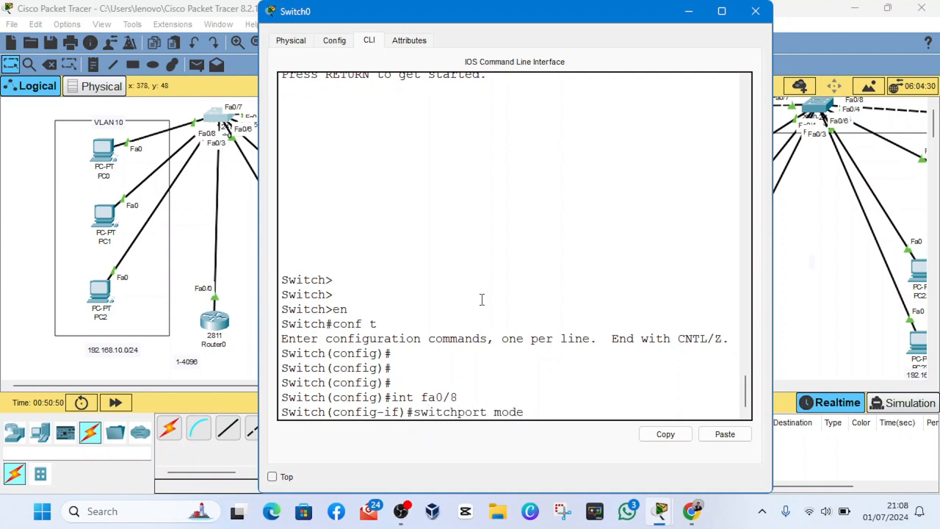
type("switchport mode trunk")
key("Return")
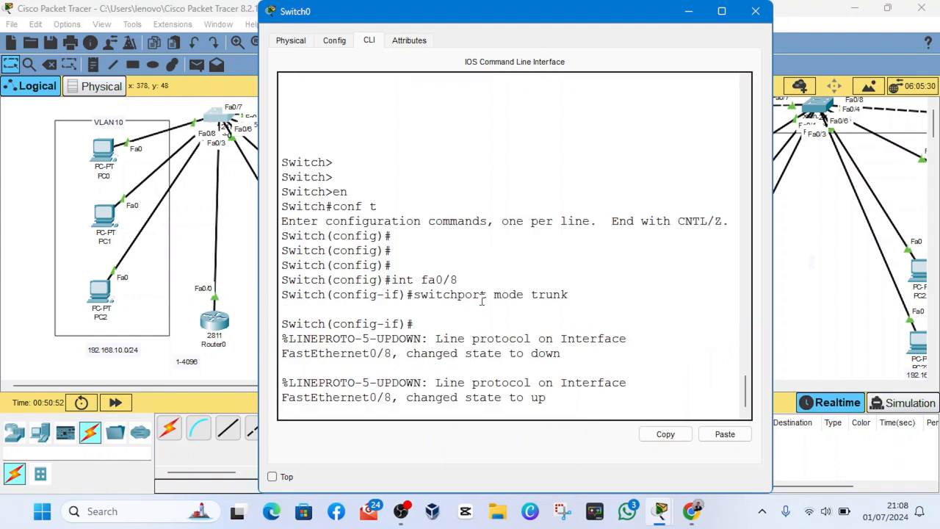
key("Return")
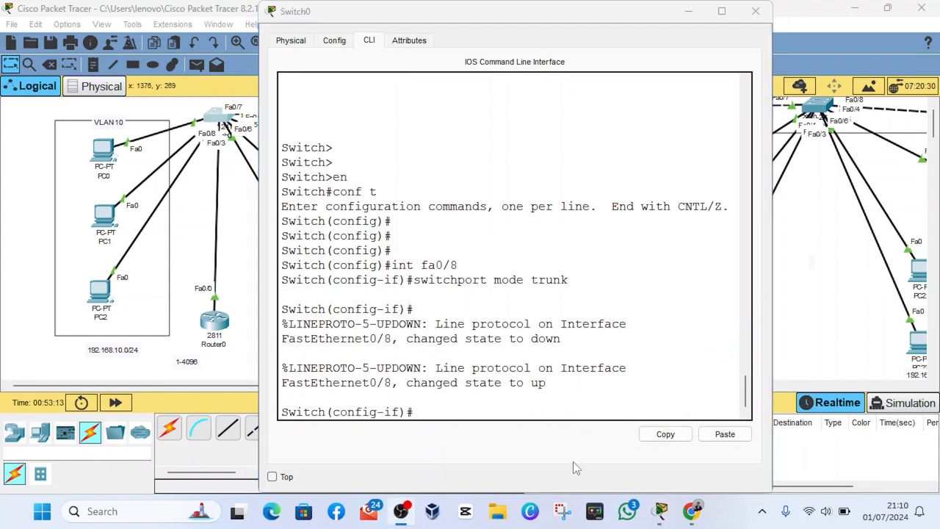
- List Switch0's trunk interfaces with do show int trunk, examine the table in a widened window and close it
left_click(522, 411)
key("Return")
key("Return")
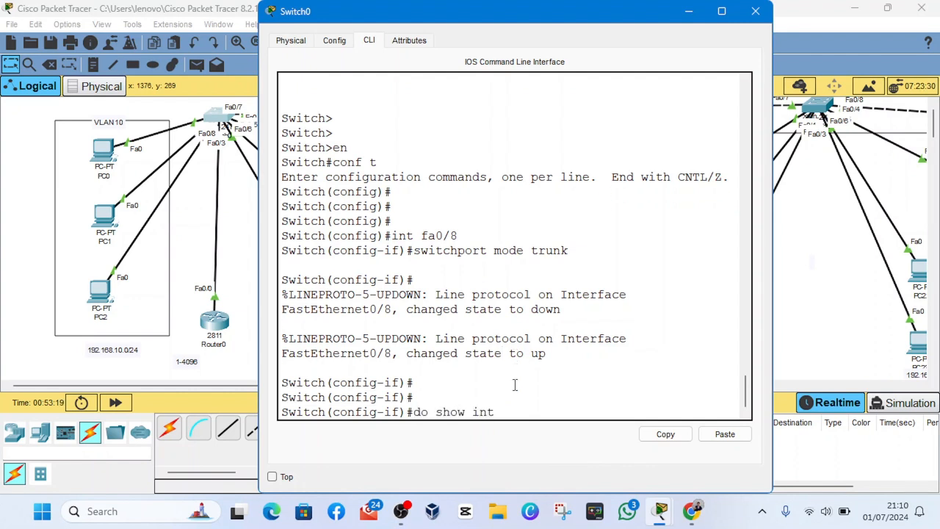
type("do show int trunk")
key("Return")
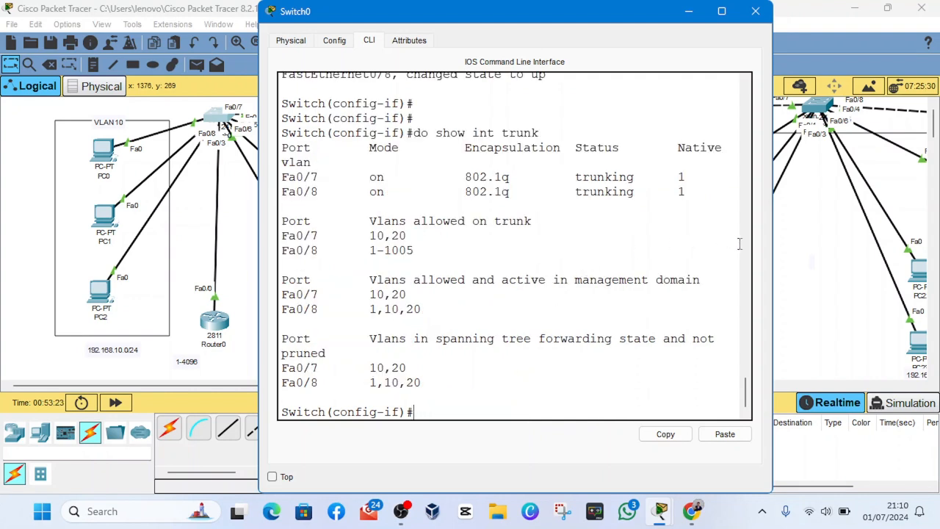
left_click_drag(776, 251, 869, 250)
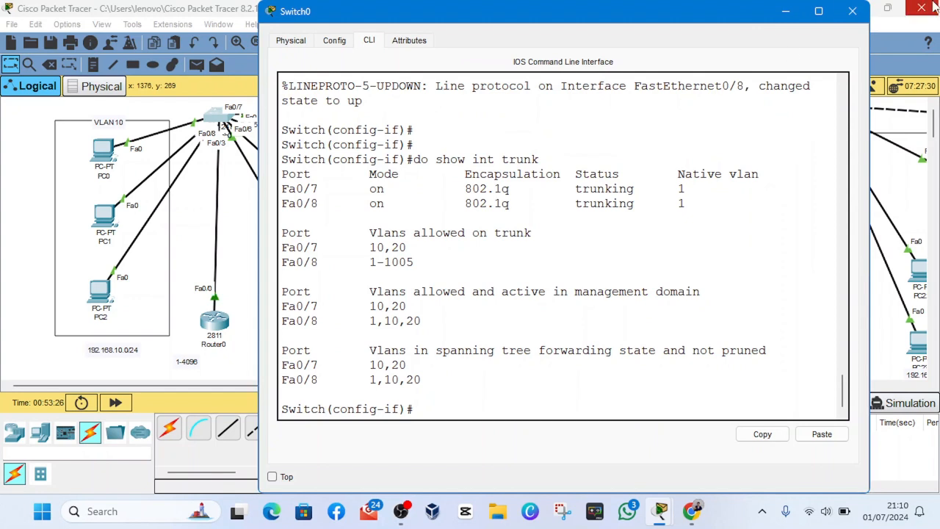
left_click(846, 13)
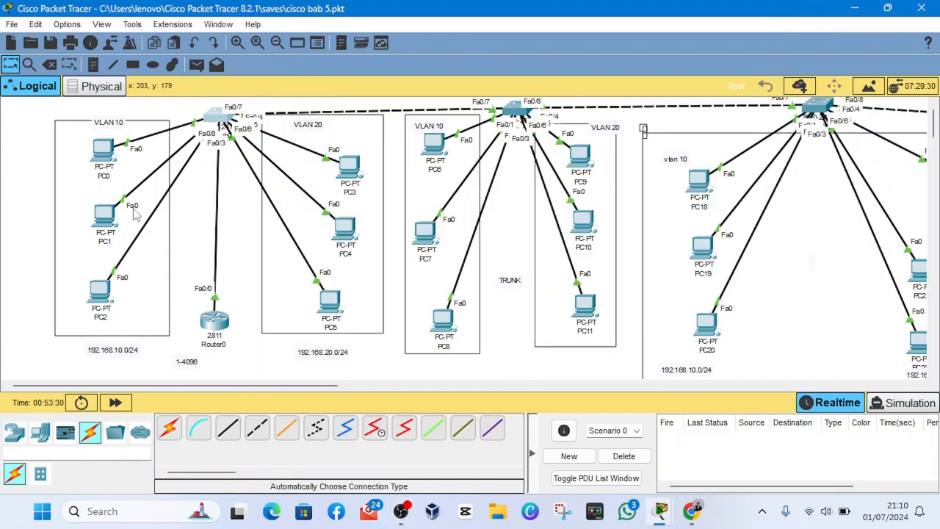
- Test connectivity between the VLANs by sending a simple PDU from PC0 to PC3 twice
left_click(197, 65)
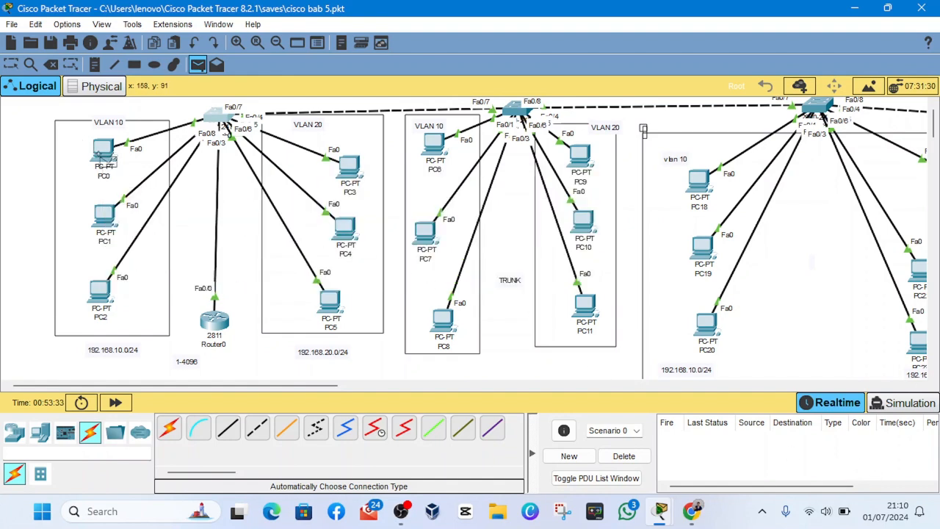
left_click(99, 153)
left_click(354, 168)
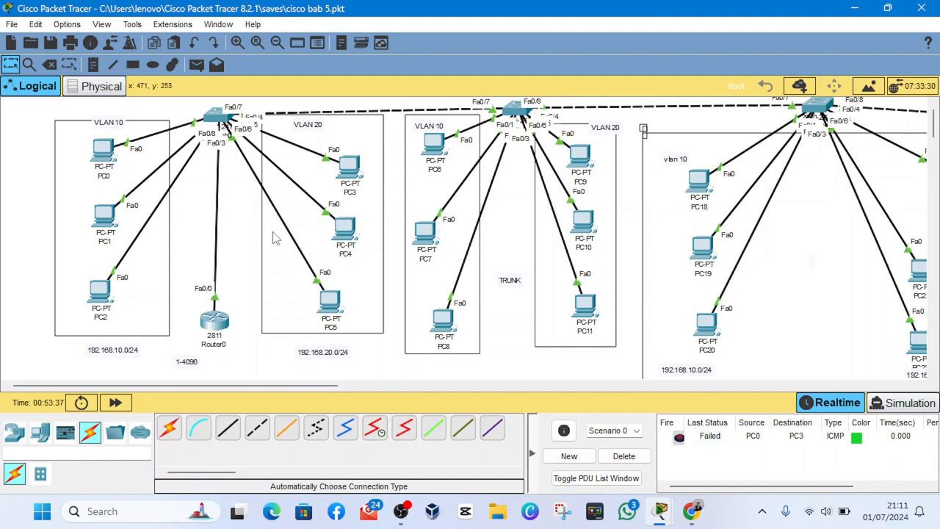
left_click(196, 64)
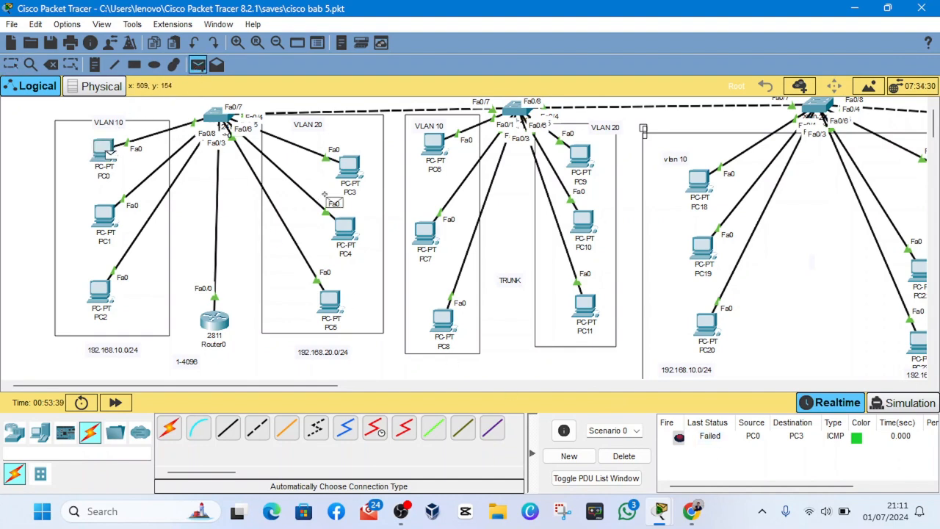
left_click(349, 169)
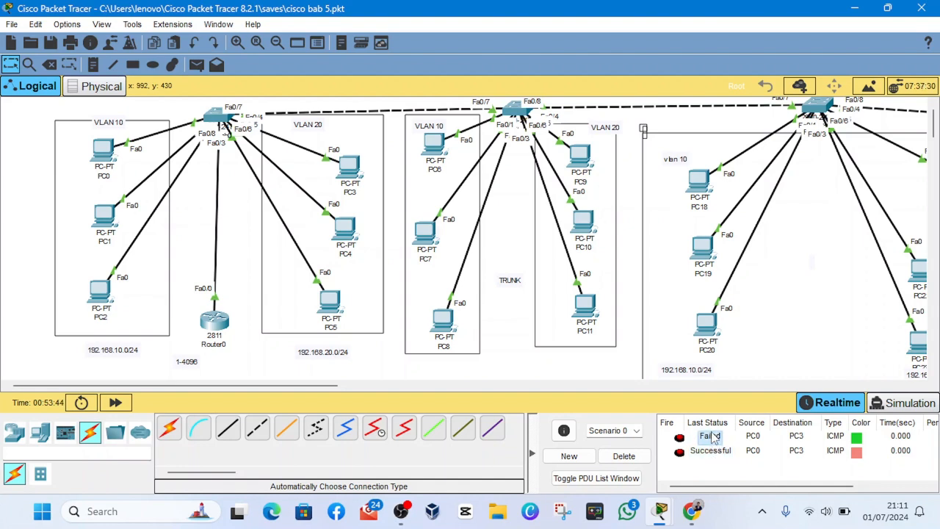
- Switch to Simulation mode and delete the scenario holding the PC0 to PC3 test PDUs
left_click(198, 65)
left_click(904, 403)
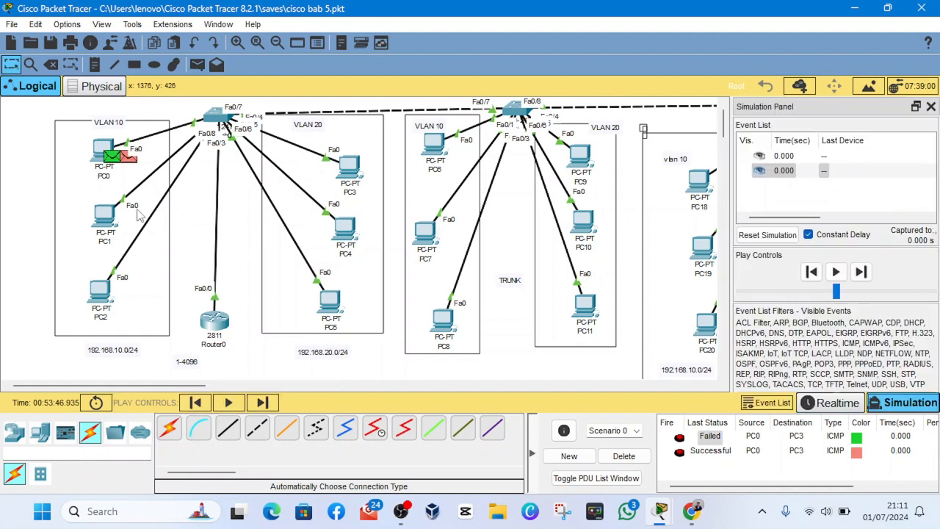
left_click(624, 456)
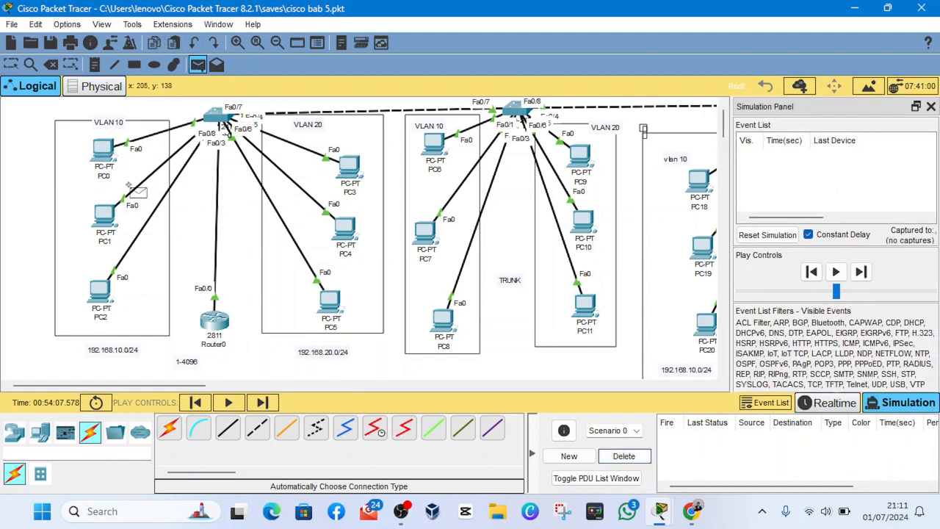
- Trace a simple PDU from PC1 to PC4 event by event in the simulation and delete the scenario
left_click(104, 214)
left_click(346, 231)
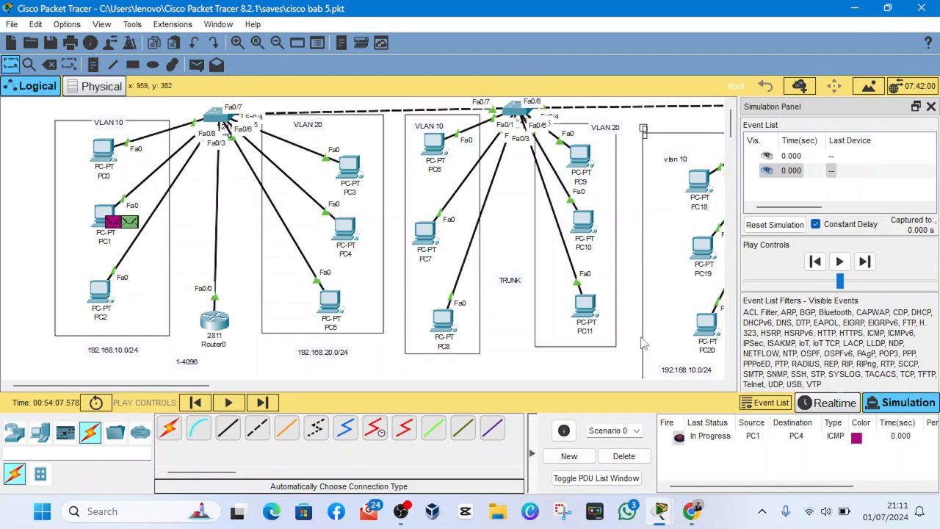
left_click(867, 261)
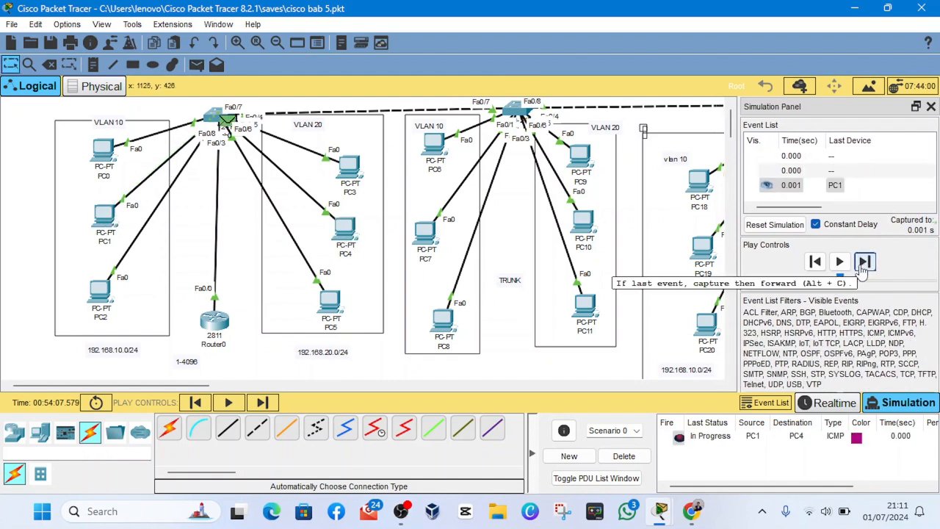
left_click(864, 264)
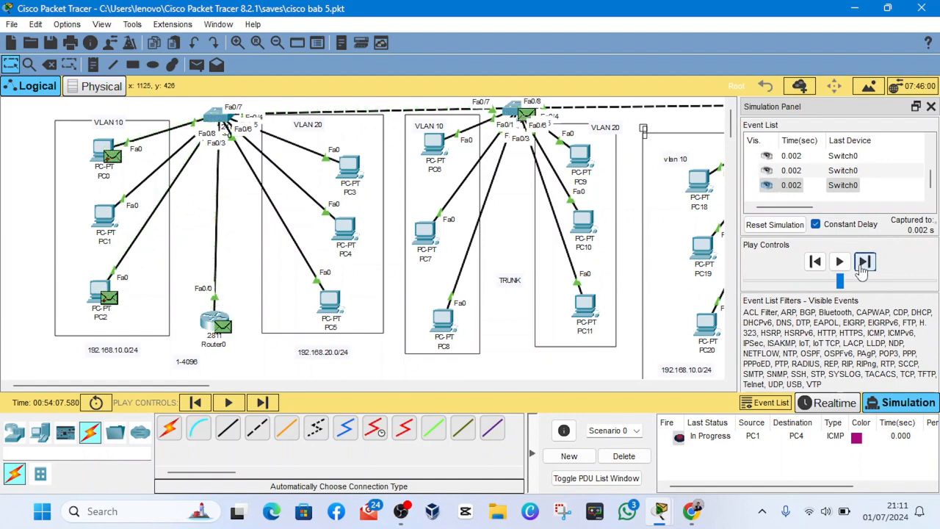
left_click(863, 269)
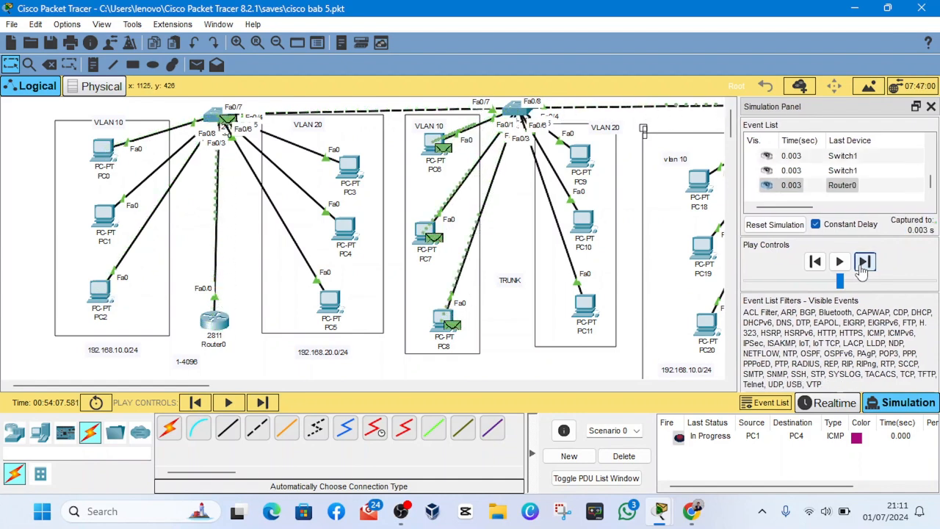
left_click(863, 269)
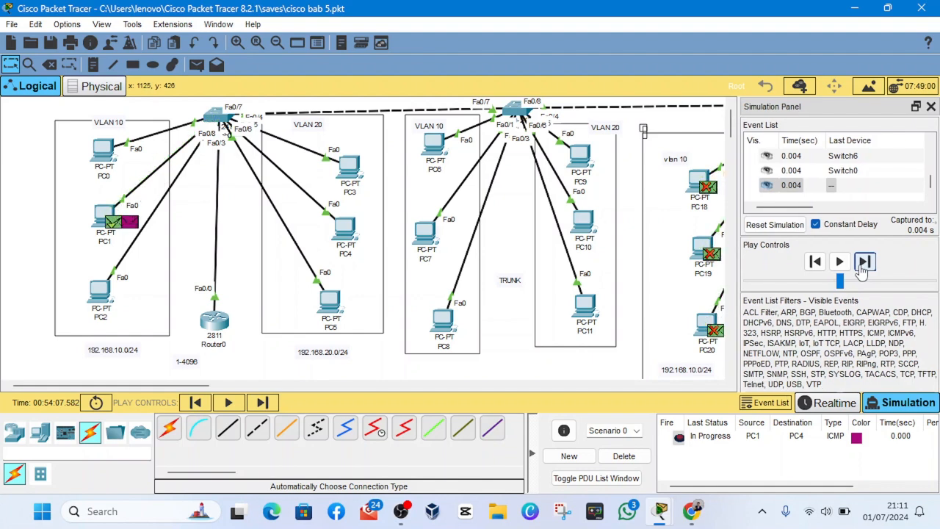
left_click(863, 269)
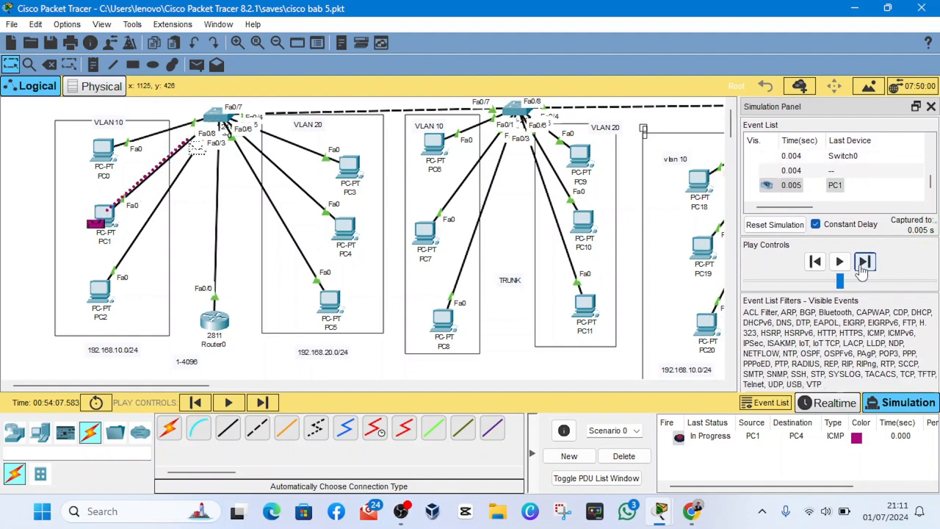
left_click(862, 269)
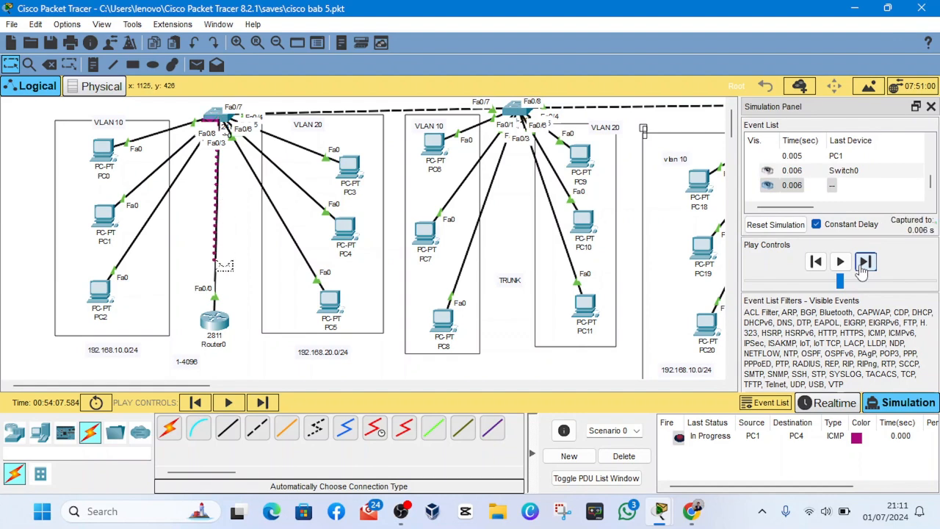
left_click(863, 269)
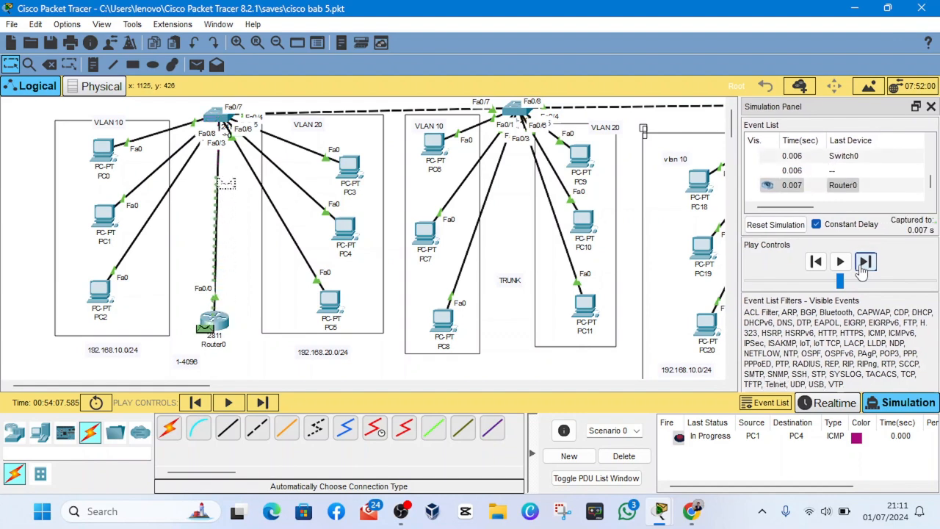
left_click(862, 268)
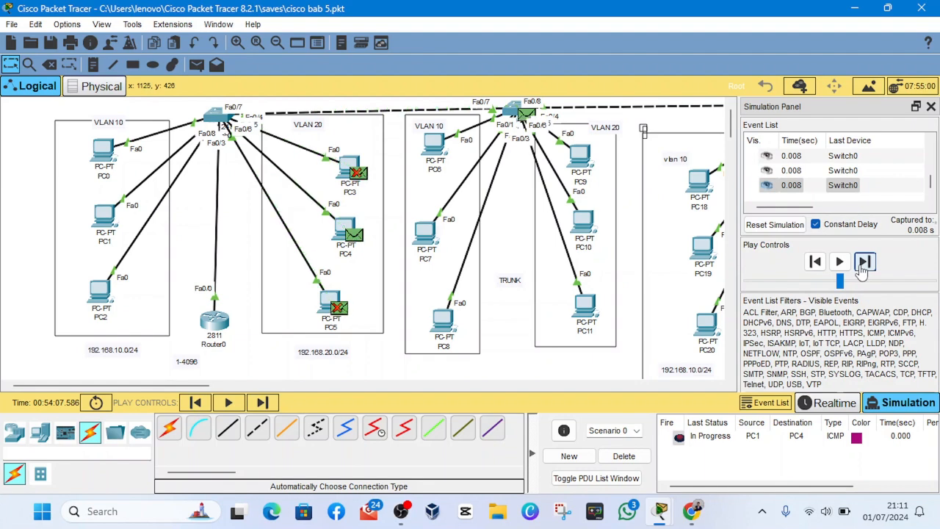
left_click(864, 262)
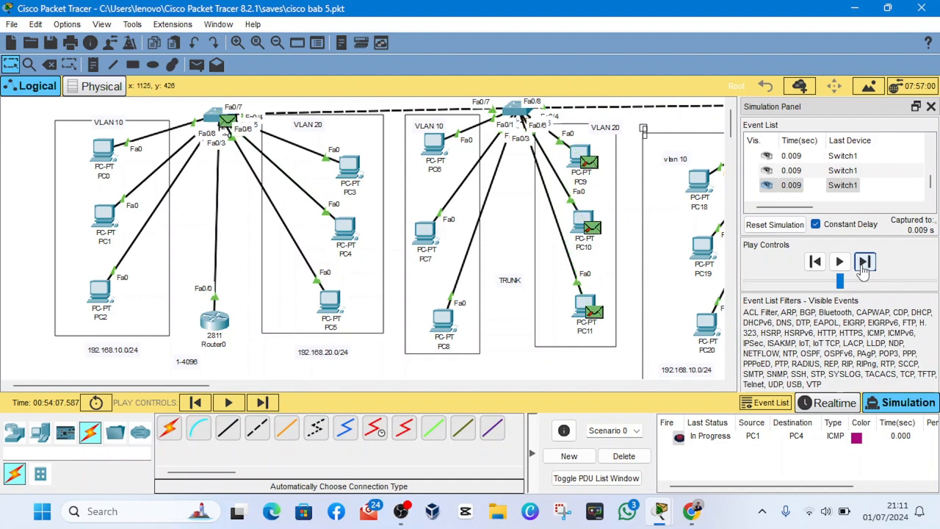
left_click(864, 263)
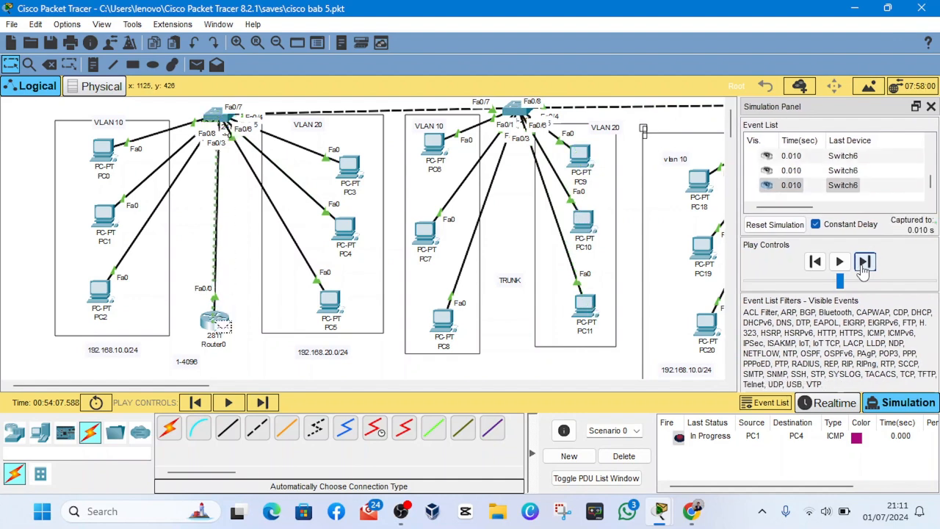
left_click(864, 263)
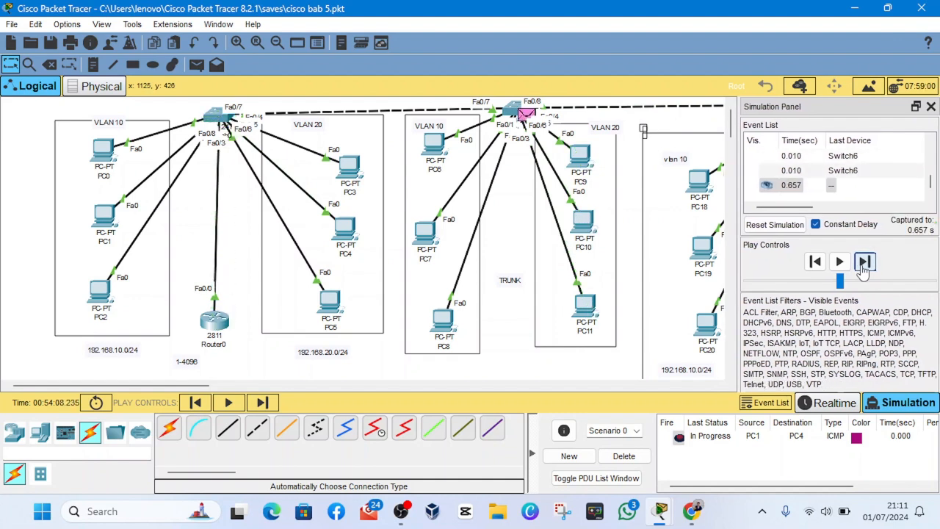
left_click(864, 263)
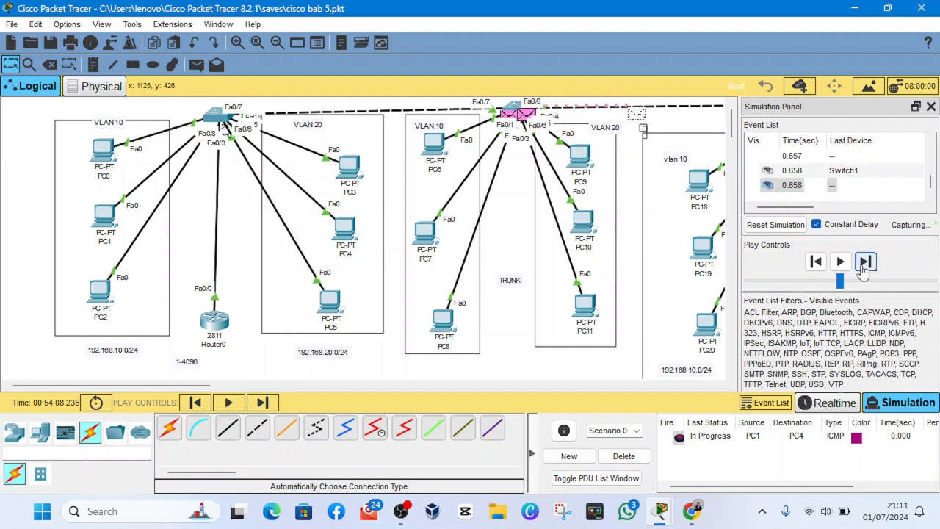
left_click(864, 263)
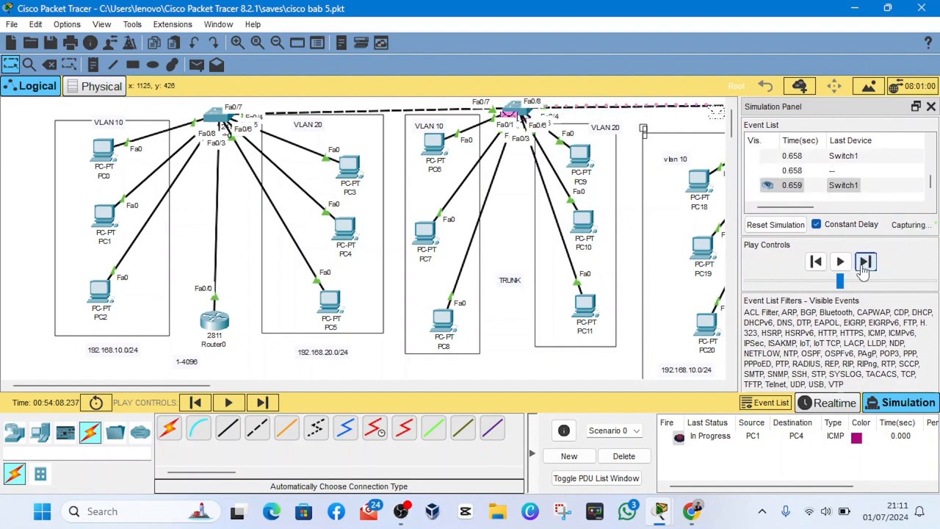
left_click(864, 263)
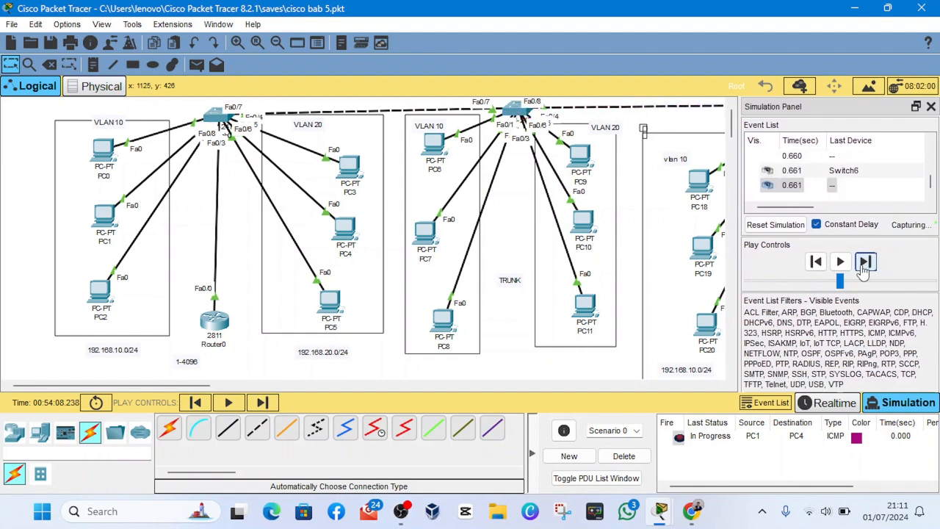
left_click(864, 263)
left_click(863, 265)
left_click(863, 265)
left_click(862, 265)
left_click(864, 263)
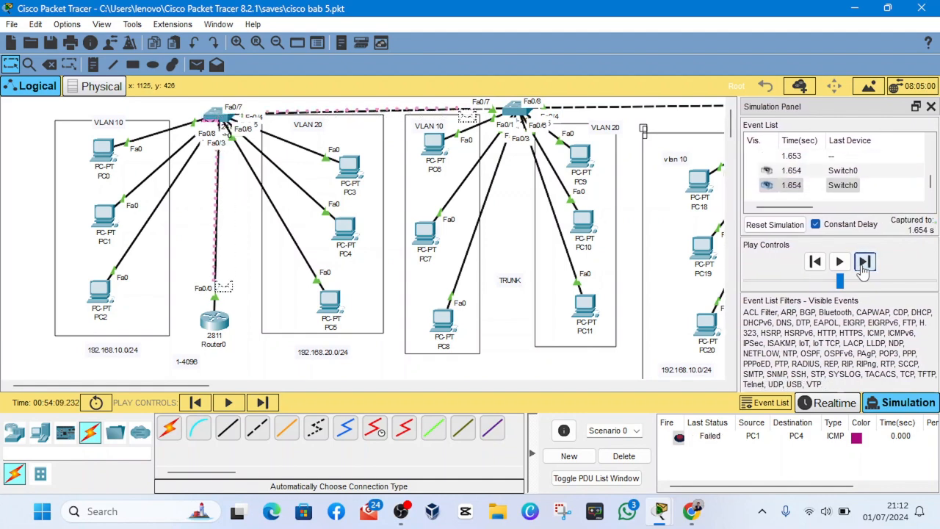
left_click(864, 263)
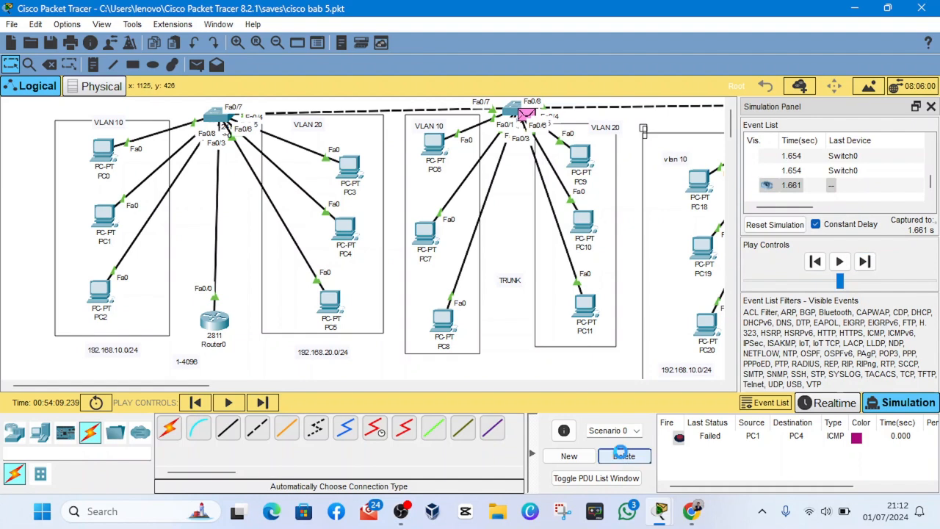
left_click(621, 456)
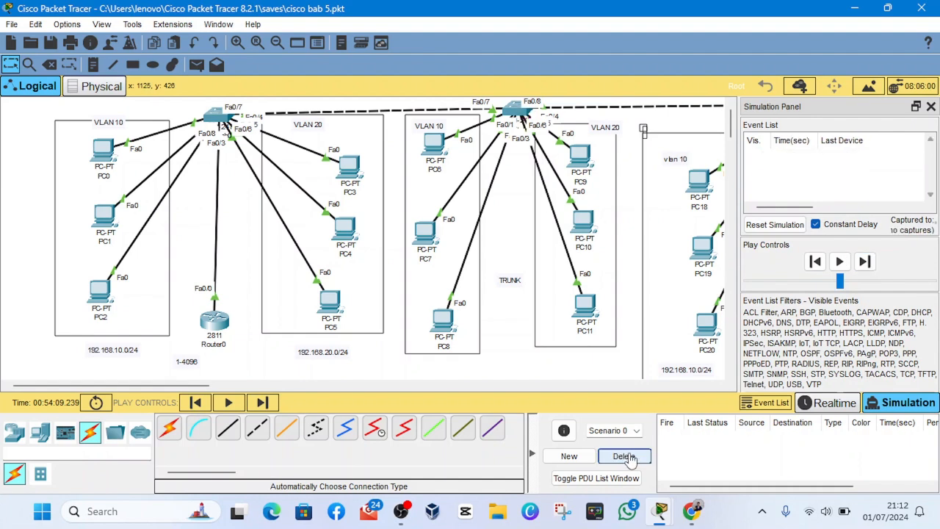
- Test a simple PDU from PC1 to PC4 in Realtime mode and delete its scenario
left_click(199, 64)
left_click(847, 412)
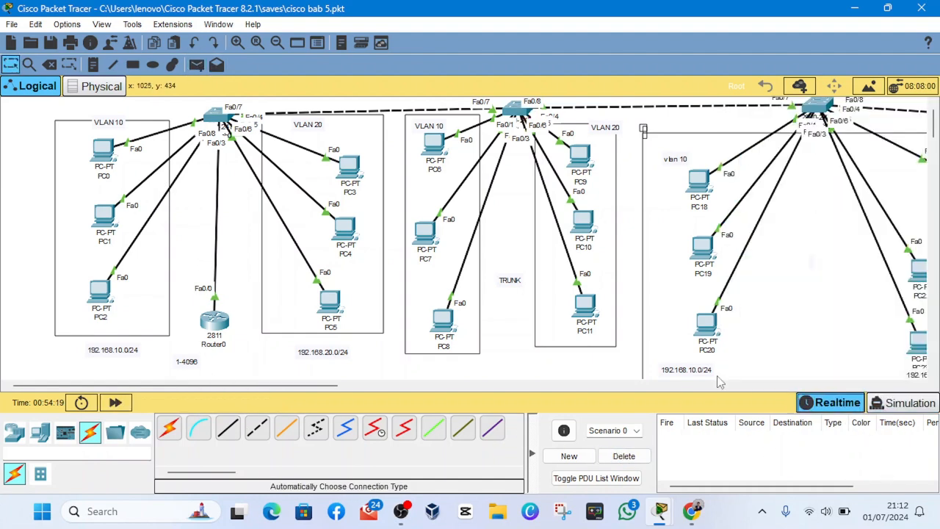
left_click(104, 218)
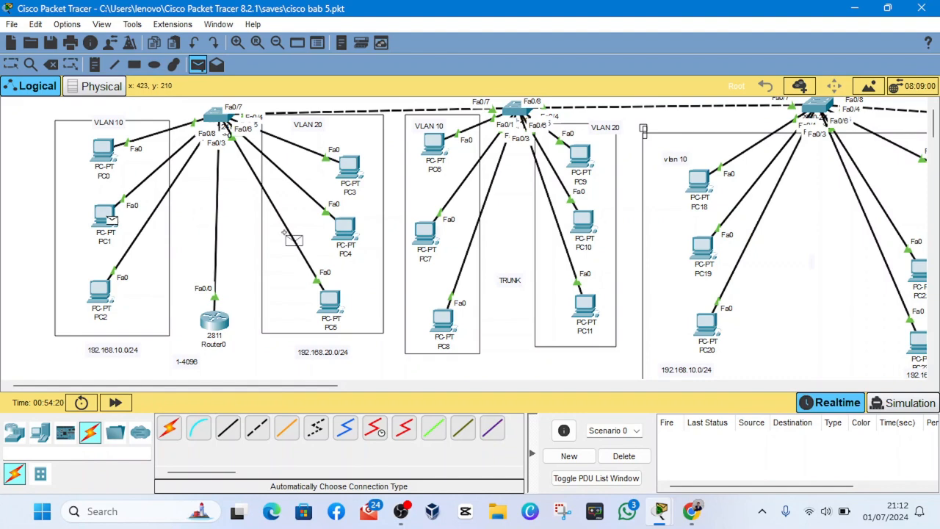
left_click(345, 229)
left_click(724, 441)
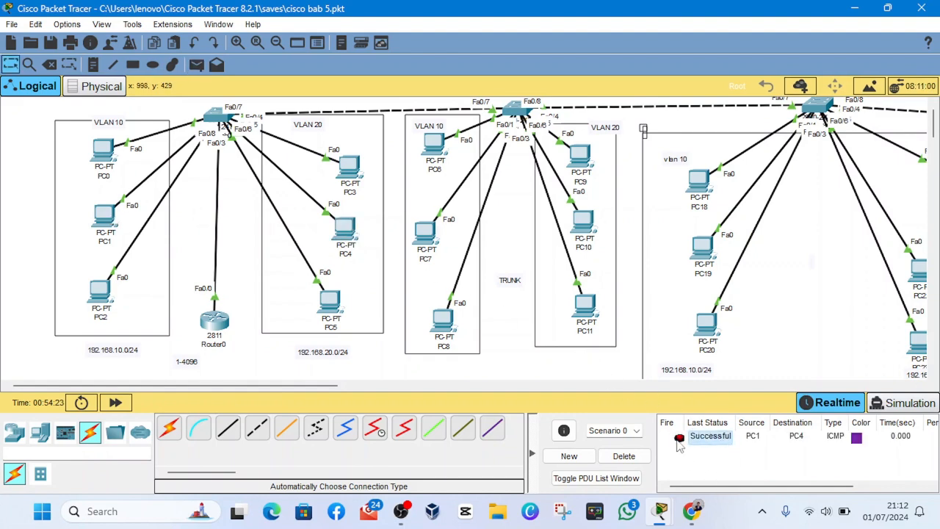
left_click(404, 509)
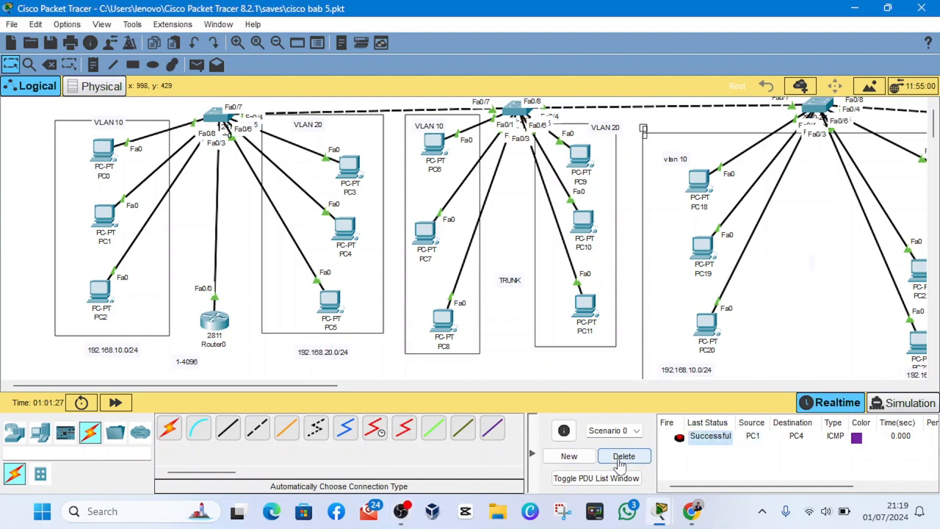
left_click(624, 456)
scroll(445, 293, "down", 1)
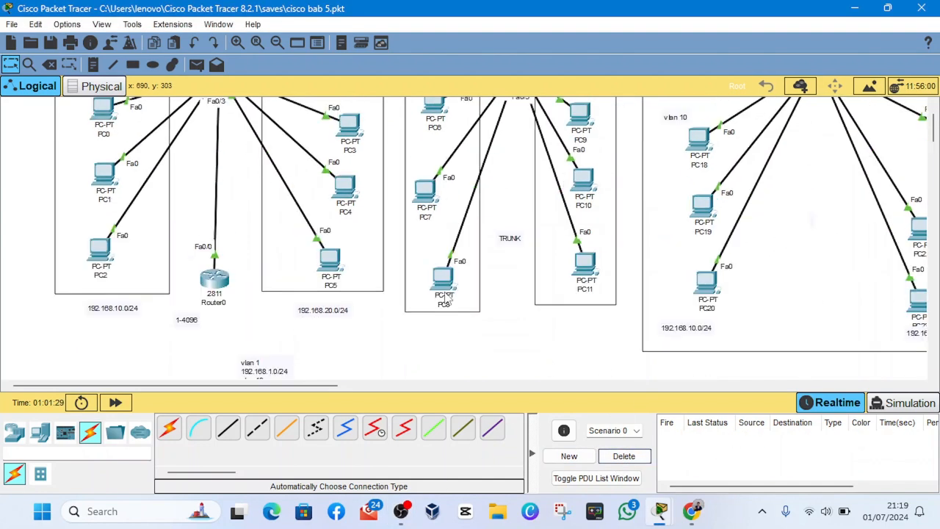
scroll(444, 293, "up", 1)
scroll(439, 304, "down", 2)
scroll(413, 316, "up", 2)
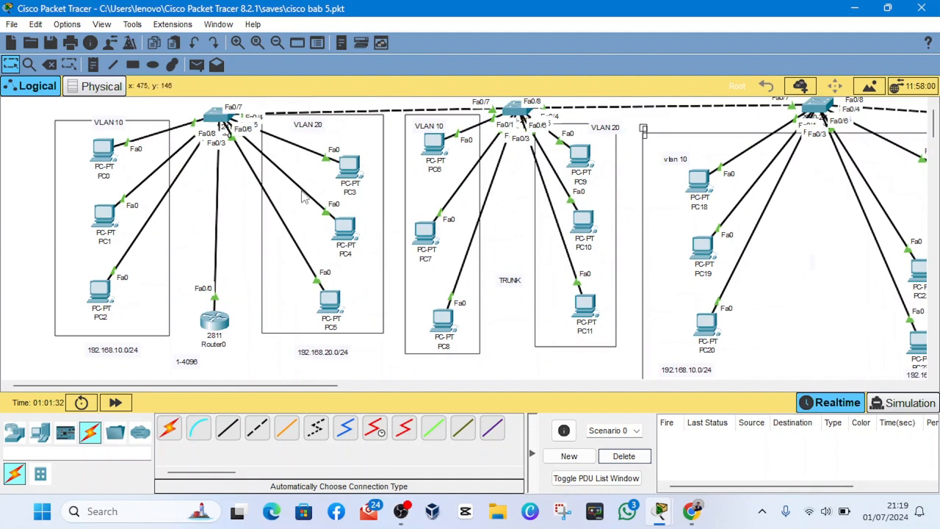
scroll(511, 205, "down", 1)
scroll(511, 188, "up", 1)
mouse_move(812, 108)
left_mouse_down()
mouse_move(812, 117)
mouse_move(816, 108)
left_mouse_up()
scroll(284, 183, "down", 1)
scroll(266, 168, "up", 1)
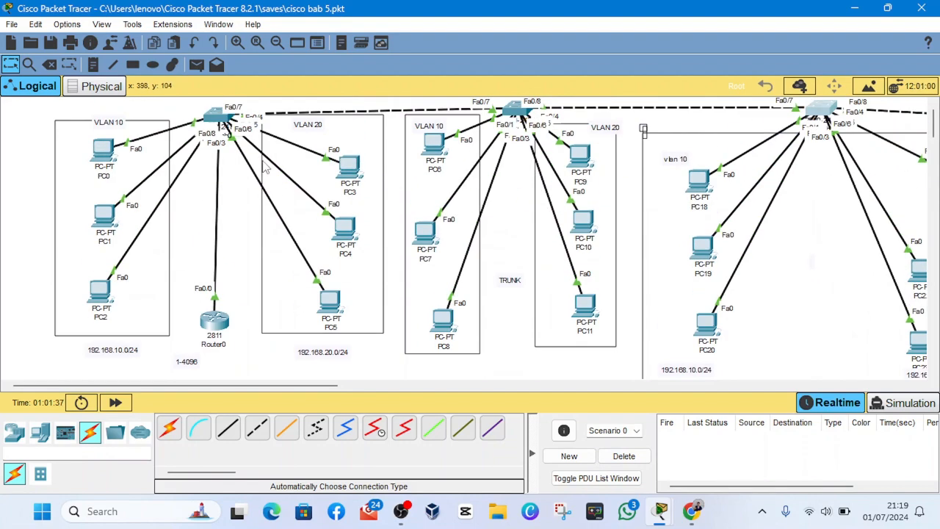
scroll(272, 265, "down", 2)
scroll(250, 213, "up", 2)
scroll(247, 211, "down", 2)
scroll(248, 212, "up", 1)
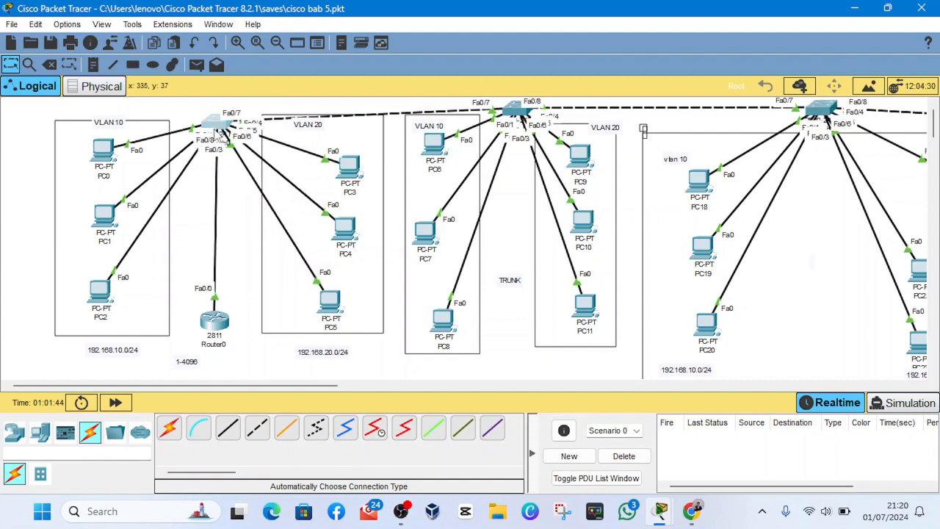
left_click_drag(223, 129, 223, 125)
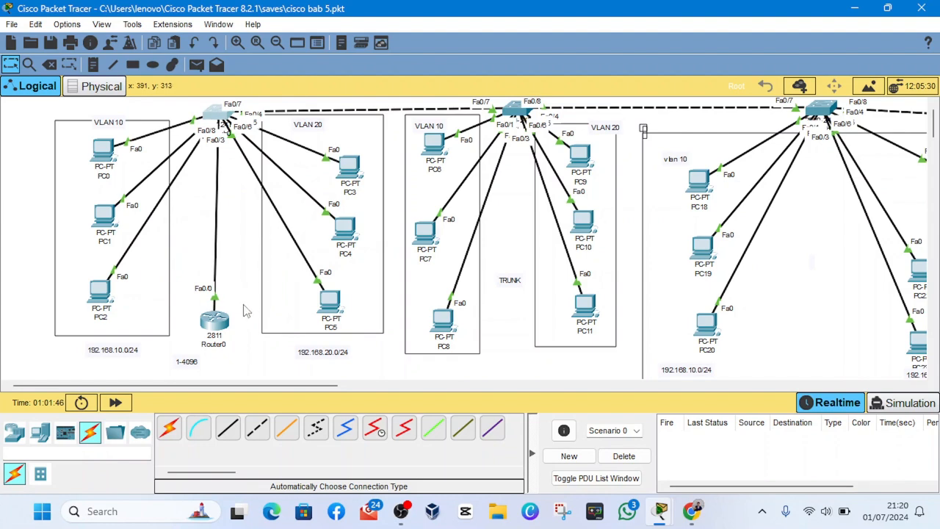
mouse_move(219, 320)
left_mouse_down()
mouse_move(210, 316)
mouse_move(199, 327)
mouse_move(219, 331)
left_mouse_up()
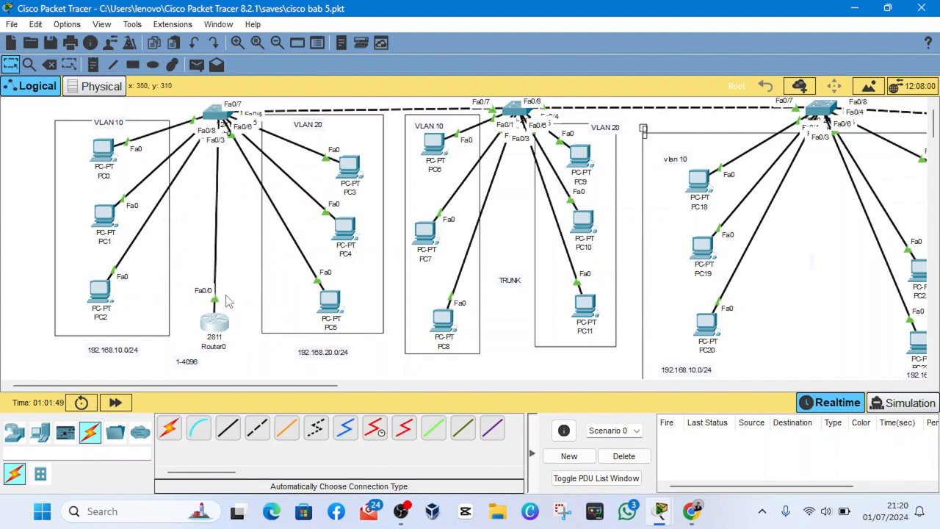
scroll(227, 300, "down", 3)
scroll(228, 300, "up", 3)
mouse_move(228, 121)
left_mouse_down()
mouse_move(238, 131)
mouse_move(229, 175)
mouse_move(221, 111)
left_mouse_up()
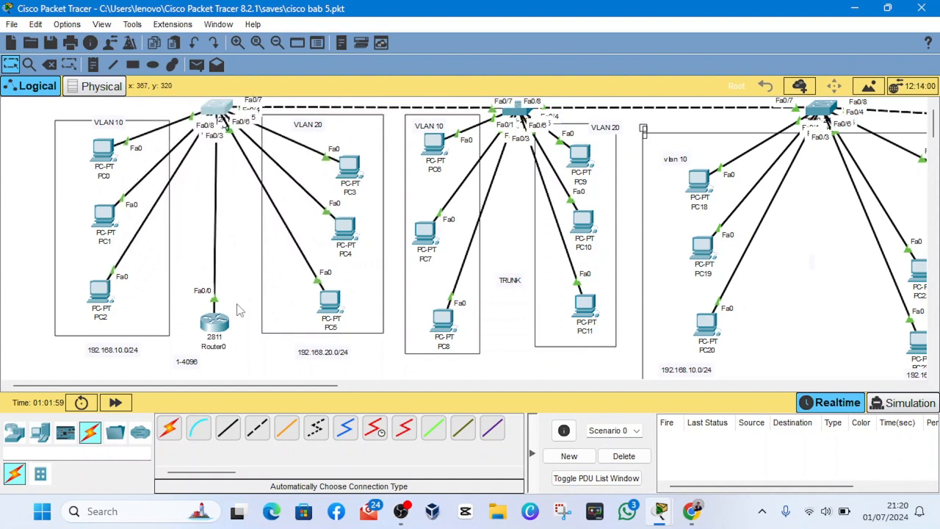
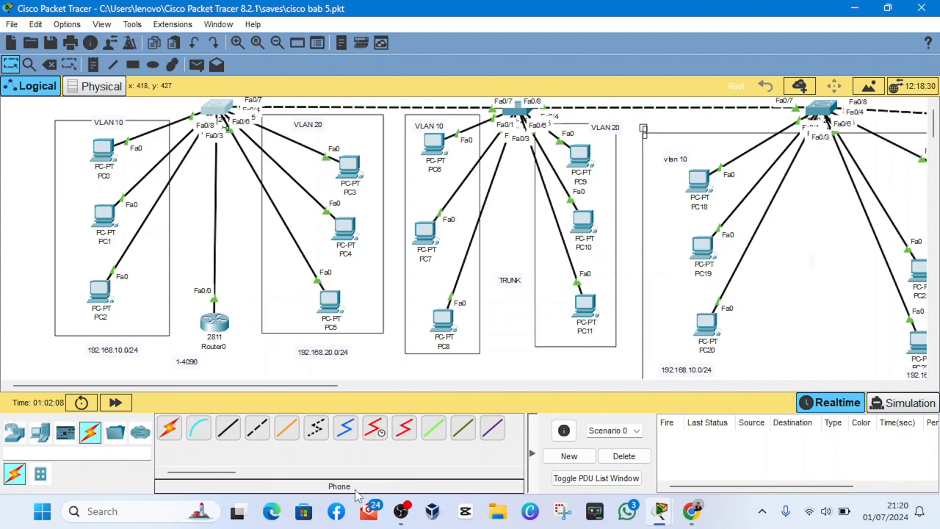
- Open Router0's command line and enter global configuration mode with en and conf t
left_click(224, 332)
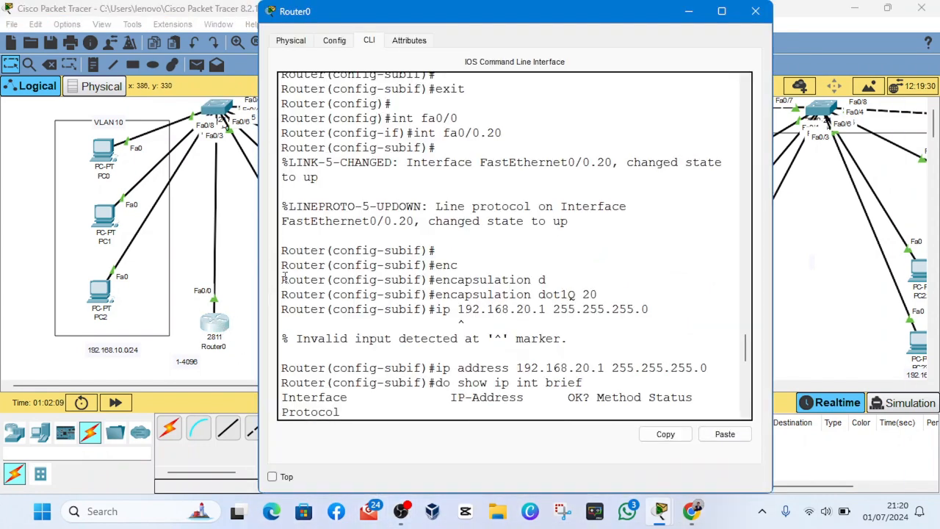
key("Return")
key("Return")
key("Return")
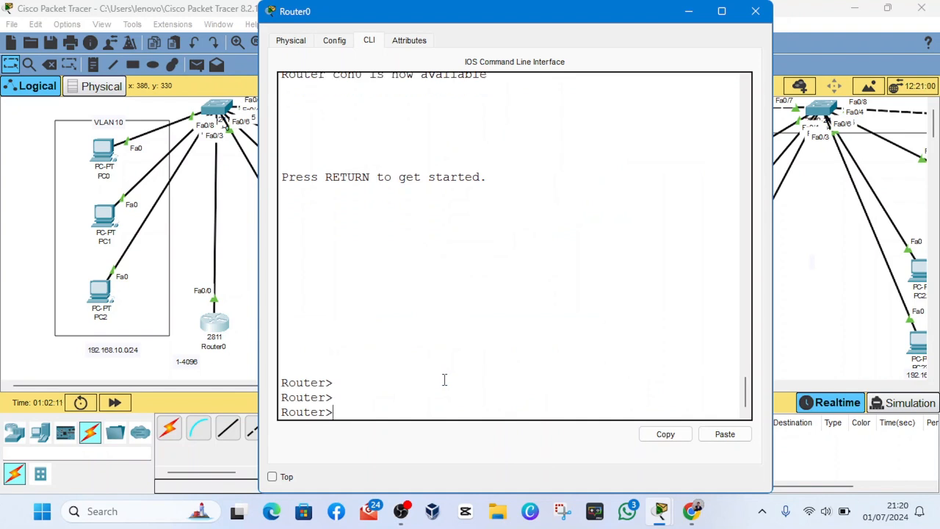
type("en")
key("Return")
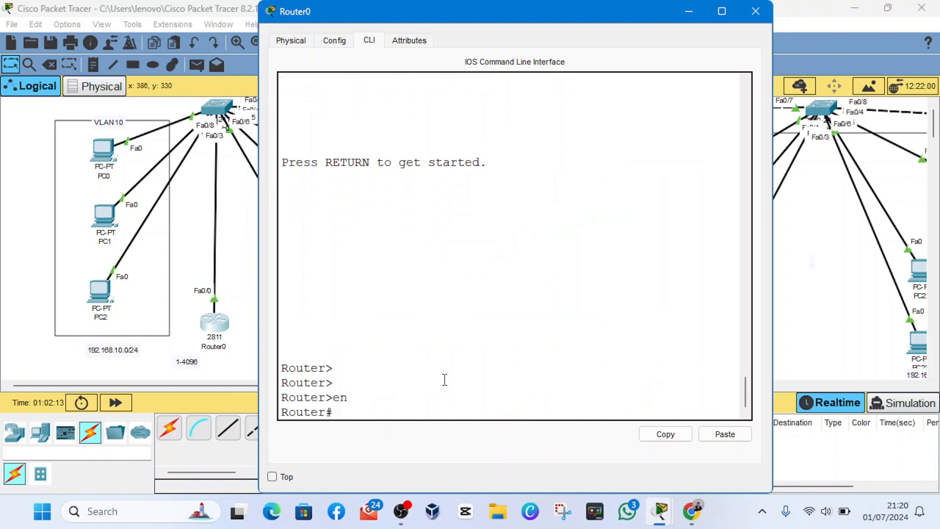
type("conf t")
key("Return")
key("Return")
key("Return")
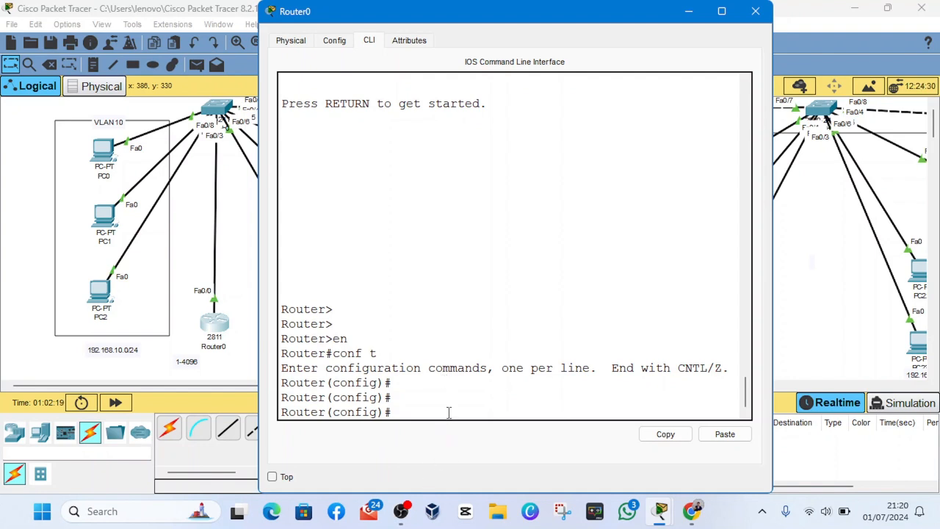
- Create a DHCP pool named VLAN10 on Router0 with ip dhcp pool
left_click(401, 512)
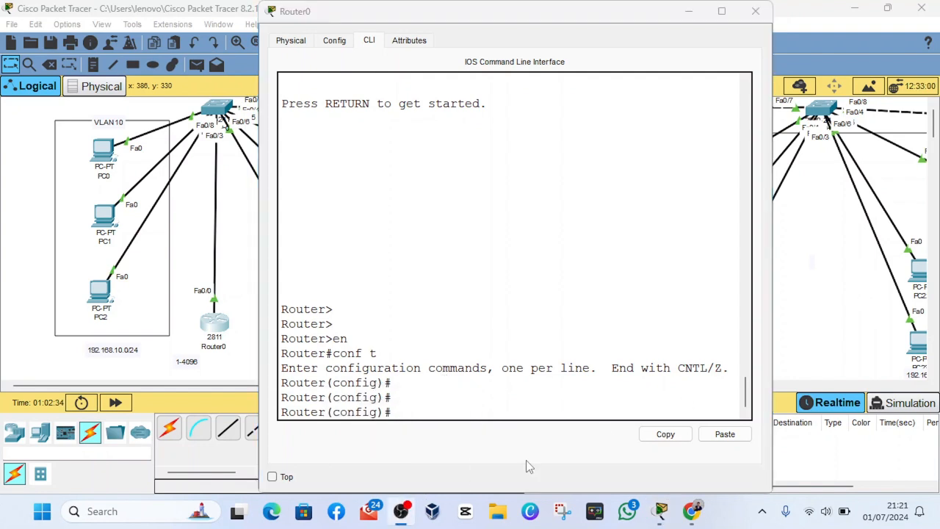
left_click(425, 440)
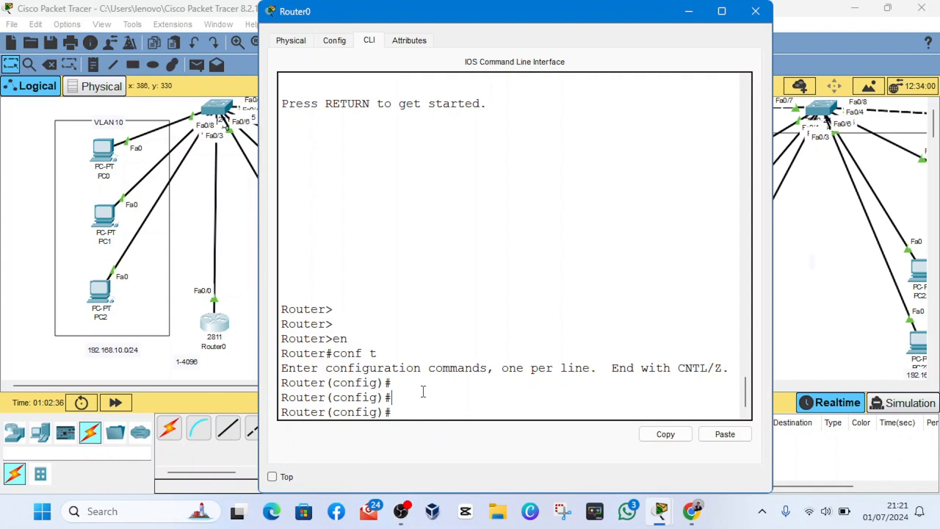
type("ip dhcp pool ")
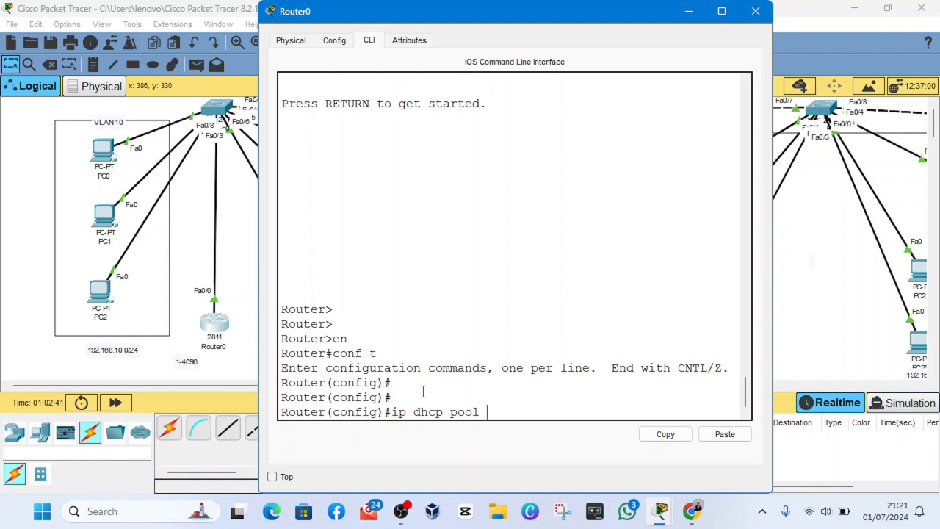
type("VLAN10")
left_click_drag(546, 407, 490, 412)
left_click(487, 407)
left_click(535, 413)
left_click(488, 408)
key("Return")
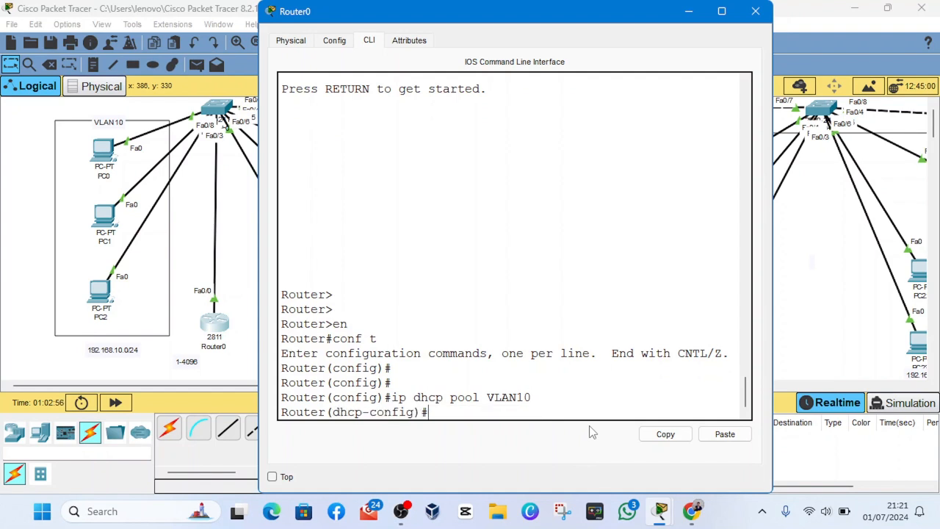
- Assign the network 192.168.10.0 with mask 255.255.255.0 to the VLAN10 DHCP pool
type("net")
type("wrok")
key("BackSpace")
key("BackSpace")
key("BackSpace")
type("wo")
key("BackSpace")
type("rk")
type(" 912")
key("BackSpace")
key("BackSpace")
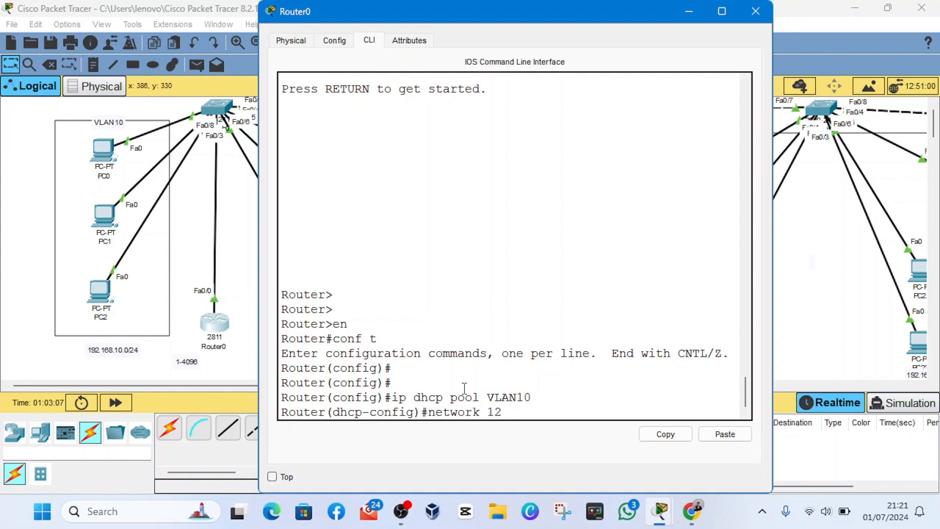
key("BackSpace")
key("BackSpace")
type("92.168.10.0 255.25")
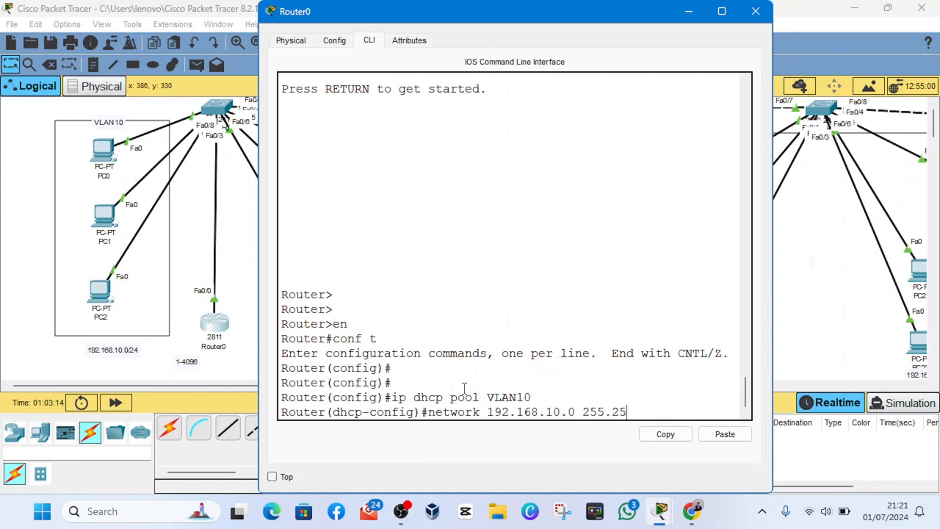
type("5.255.0")
left_click_drag(429, 412, 700, 410)
left_click(690, 406)
key("Return")
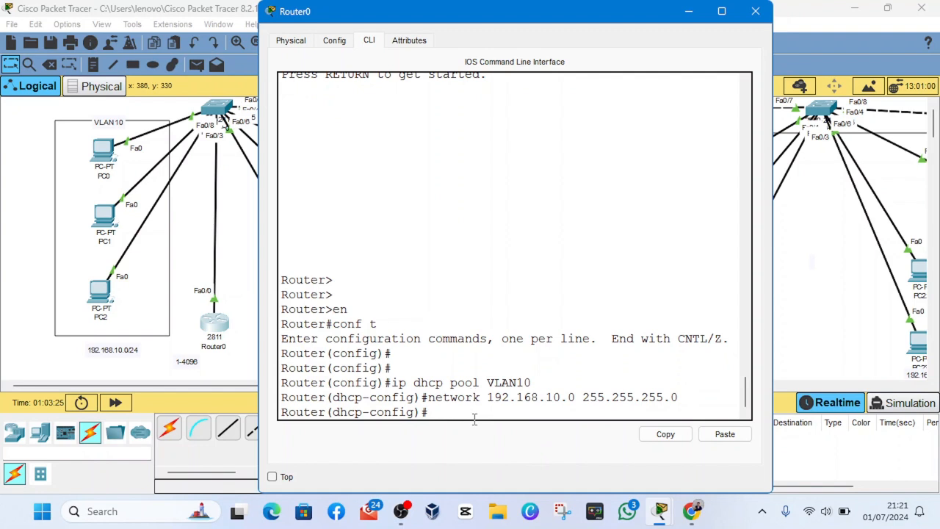
- Set the VLAN10 pool's default-router to 192.168.10.1
type("default gateway")
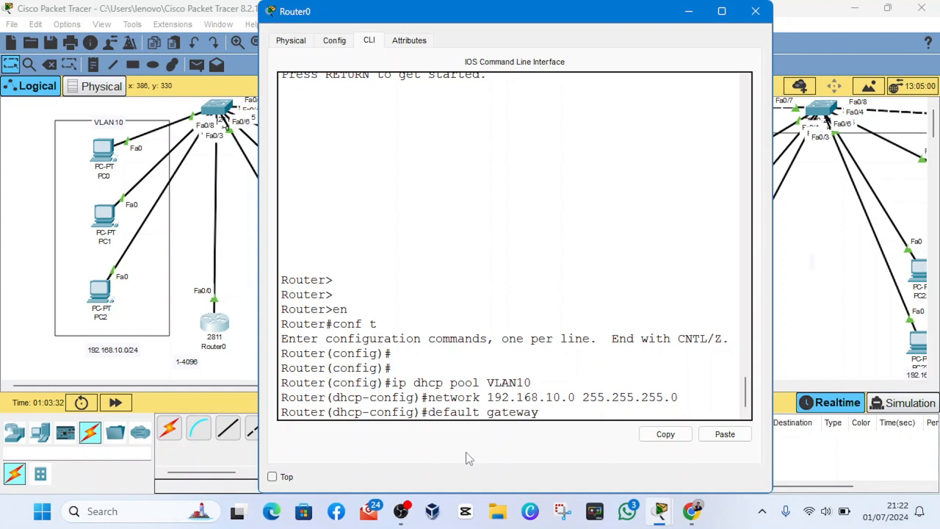
left_click(401, 522)
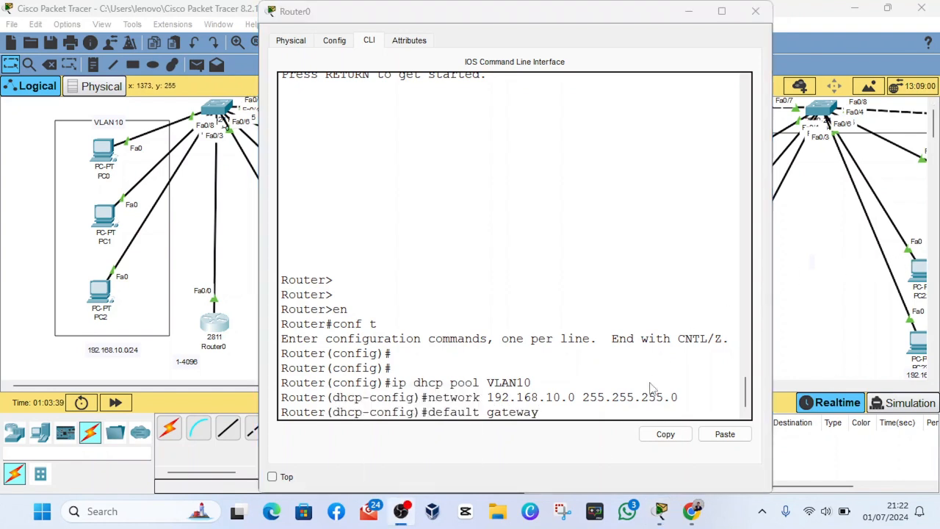
left_click(543, 440)
key("BackSpace")
key("BackSpace")
key("BackSpace")
key("BackSpace")
key("BackSpace")
key("BackSpace")
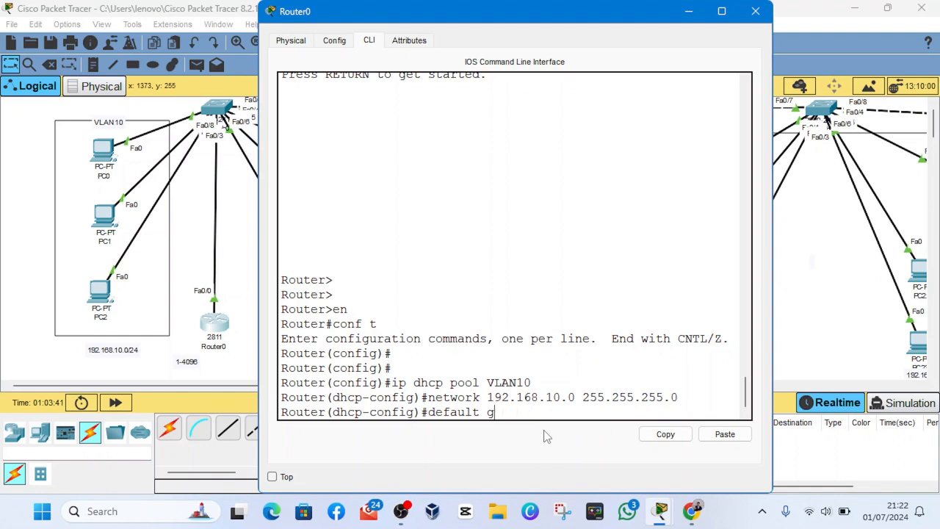
type("-")
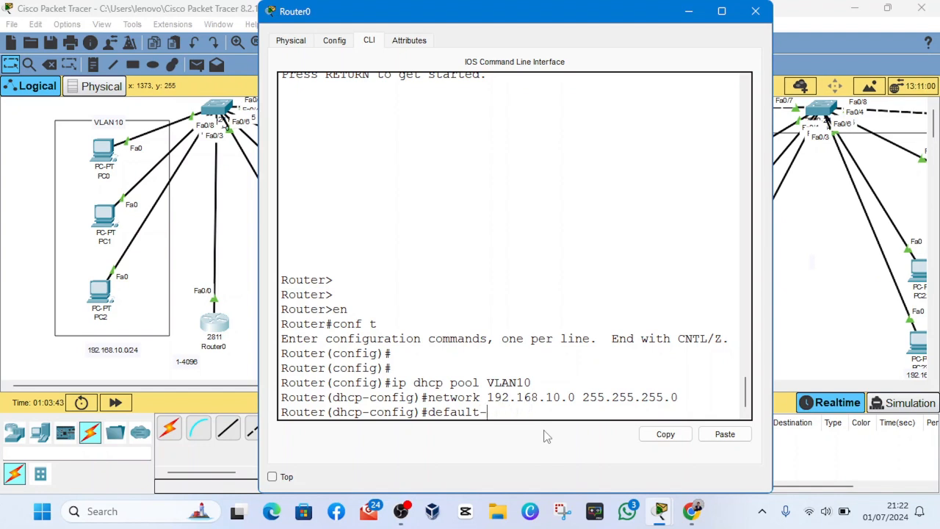
type("r")
key("Tab")
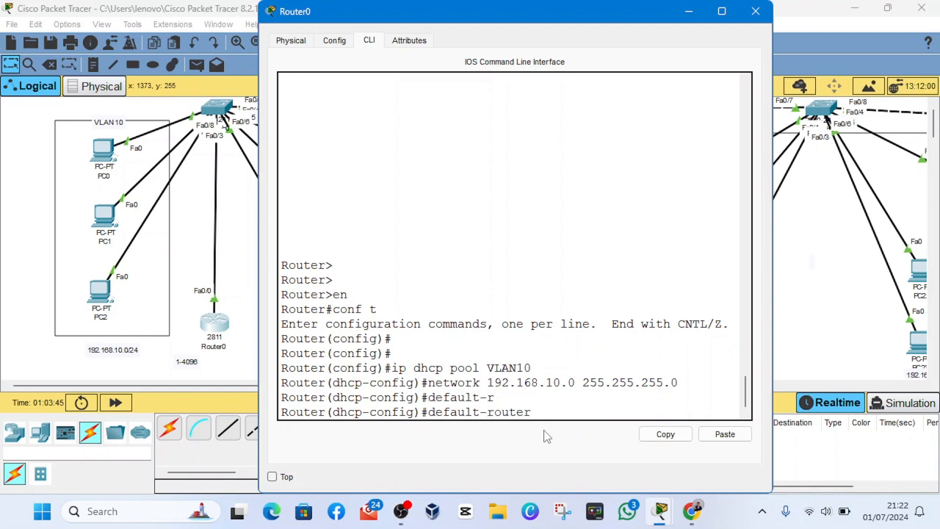
type("129")
type("168.10.1")
left_click(403, 512)
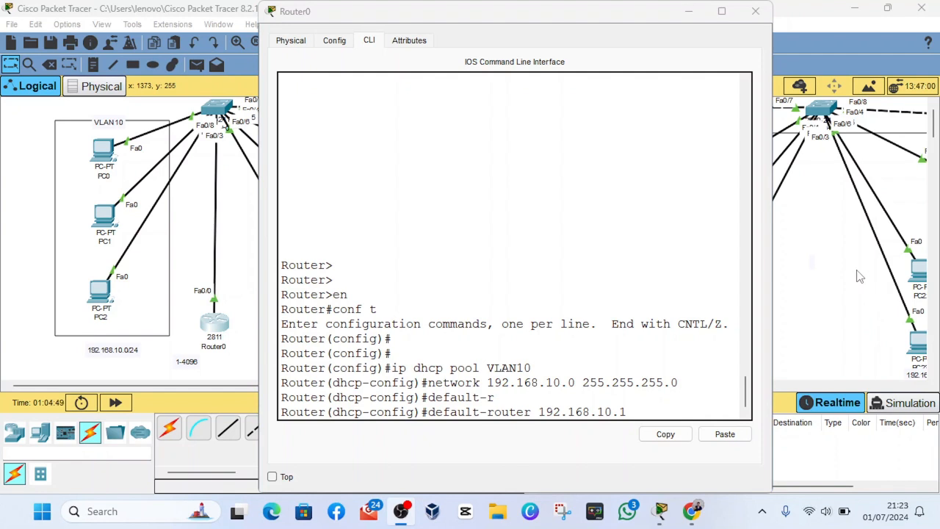
left_click(575, 434)
type(".1")
key("Return")
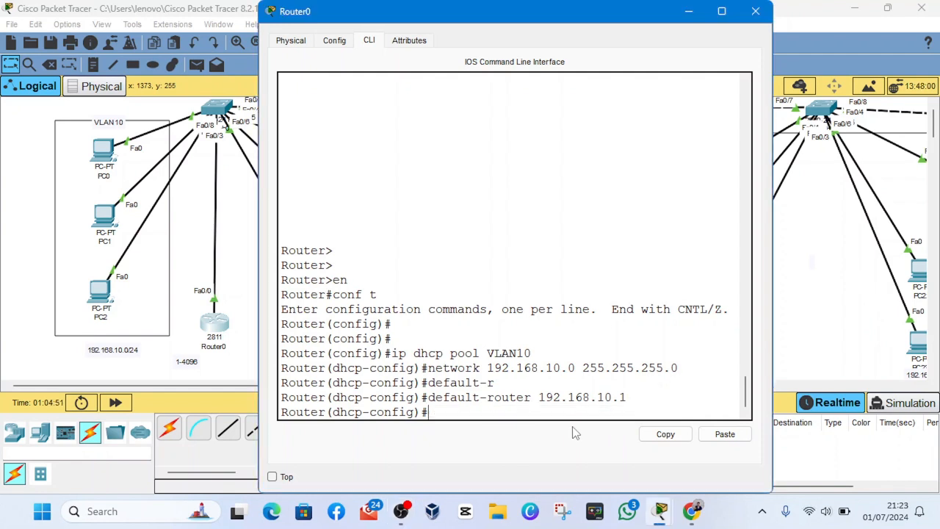
key("Return")
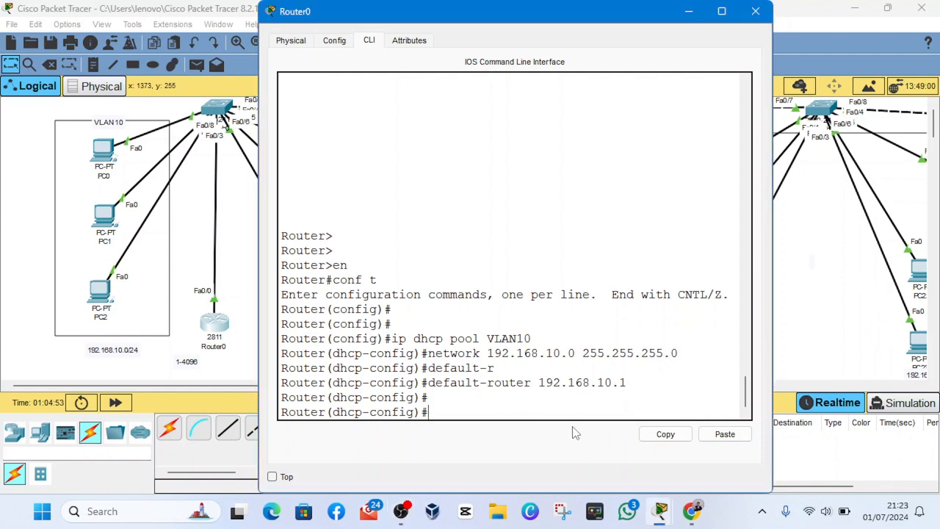
- Set the VLAN10 pool's dns-server to 8.8.8.8 and exit to global configuration mode
type("dns-server 8.8.8.8")
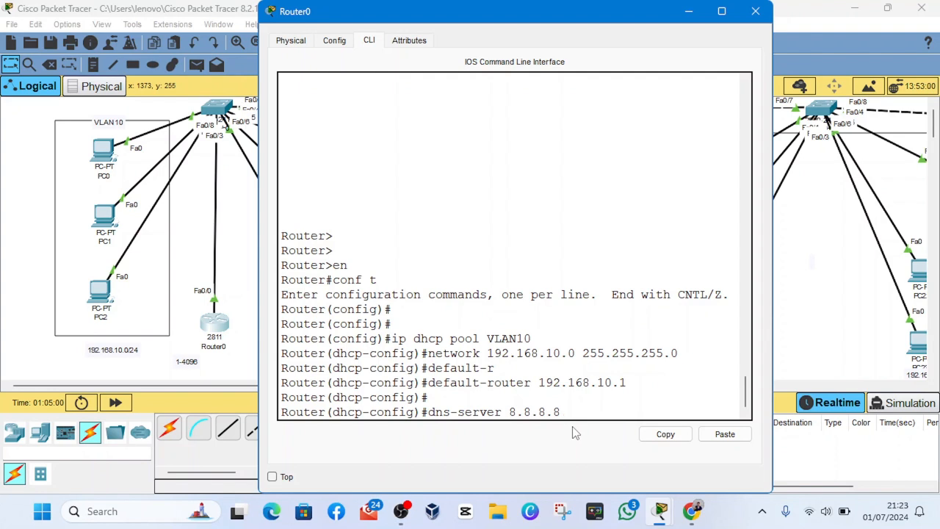
mouse_move(566, 412)
left_mouse_down()
mouse_move(510, 413)
mouse_move(556, 418)
mouse_move(501, 423)
mouse_move(574, 400)
left_mouse_up()
left_click(562, 412)
left_click(545, 424)
left_click(574, 413)
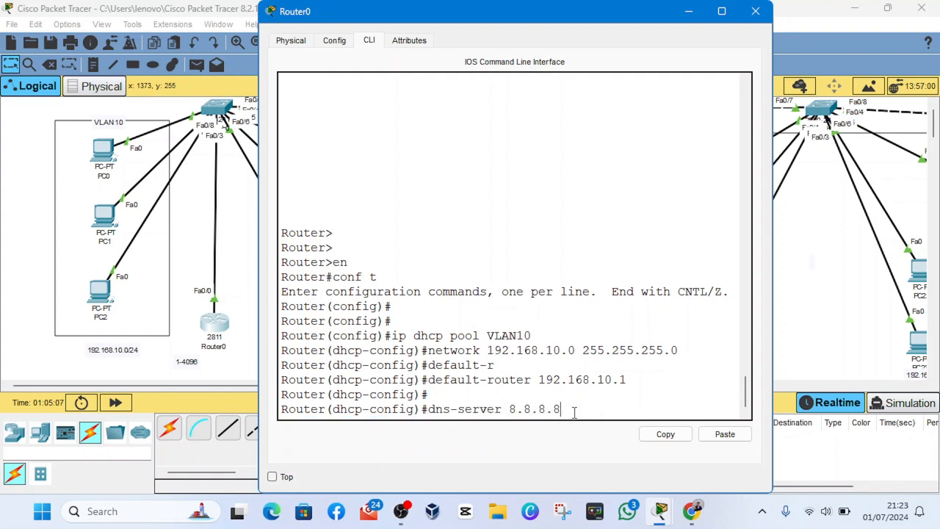
key("Return")
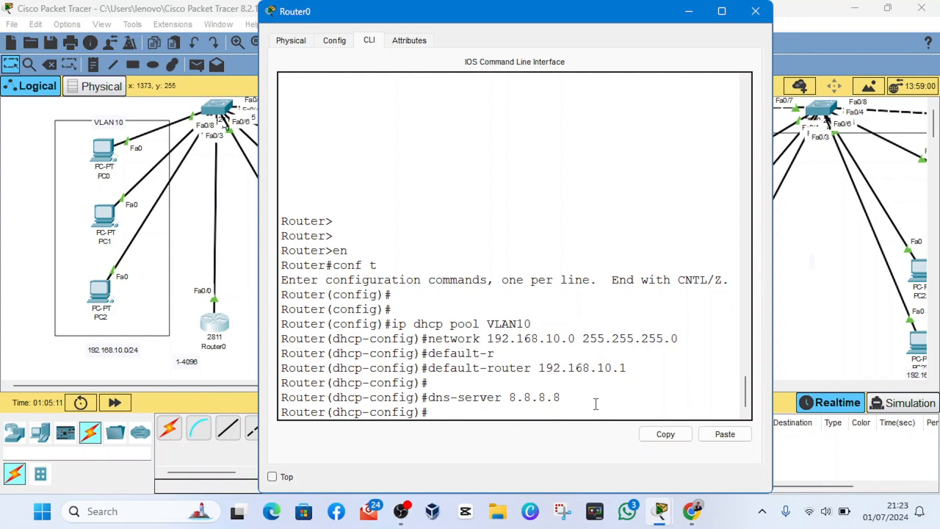
type("exit")
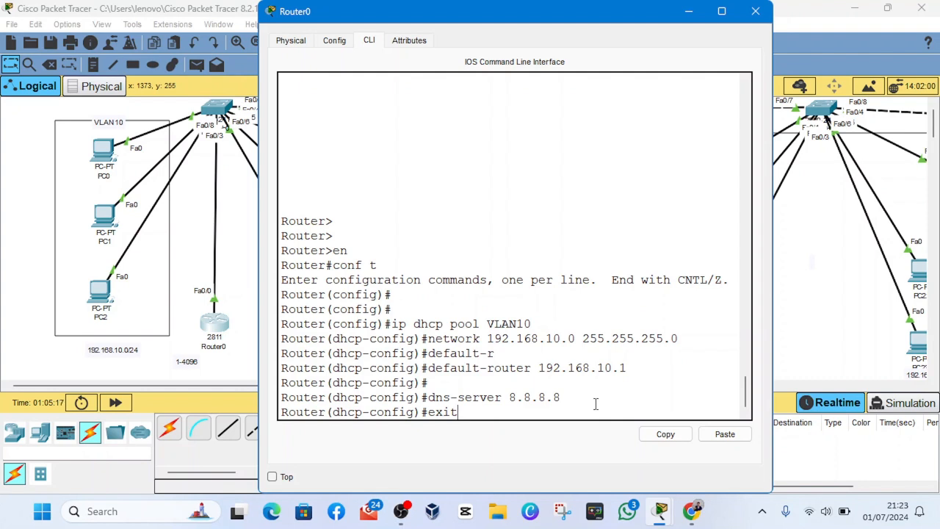
key("Return")
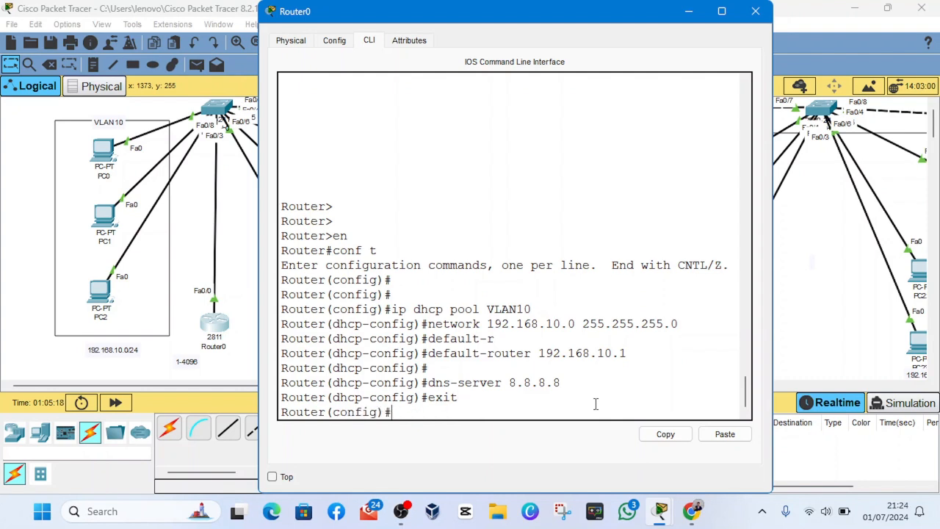
- Create a second DHCP pool named VLAN20 on Router0
type("ip dhcp pool VLAN20")
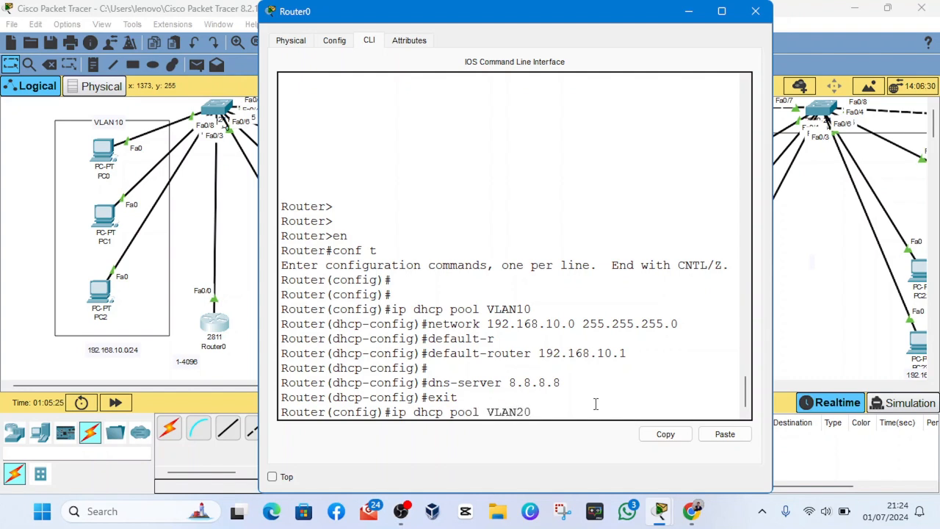
key("Return")
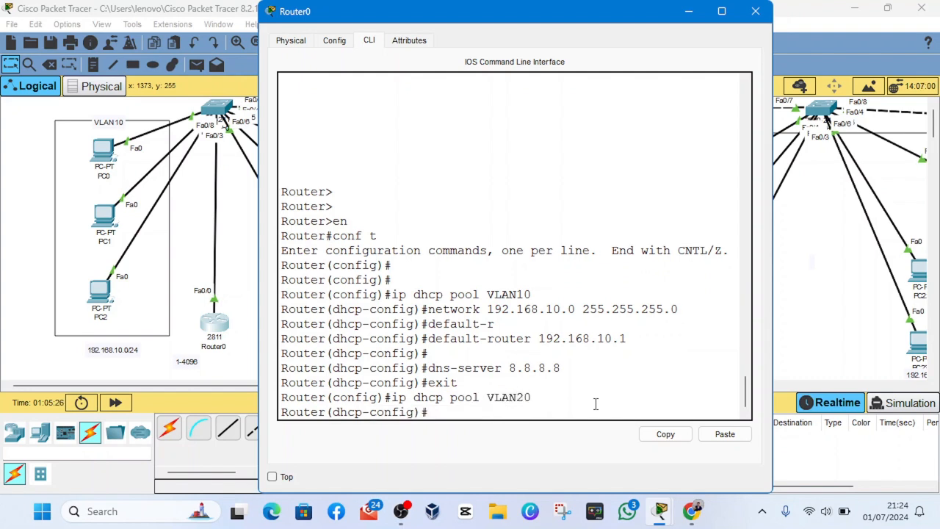
- Assign the network 192.168.20.0 with mask 255.255.255.0 to the VLAN20 DHCP pool
type("netwokr")
type("192")
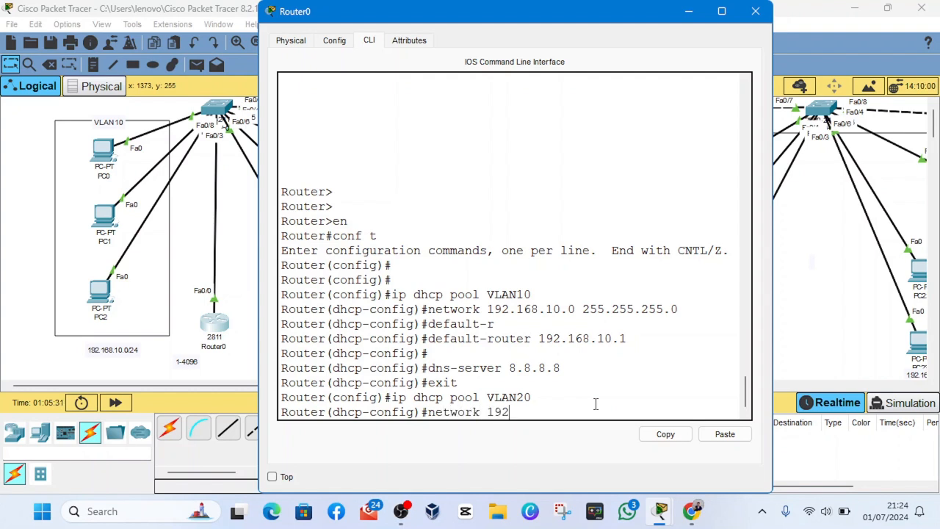
type(".168")
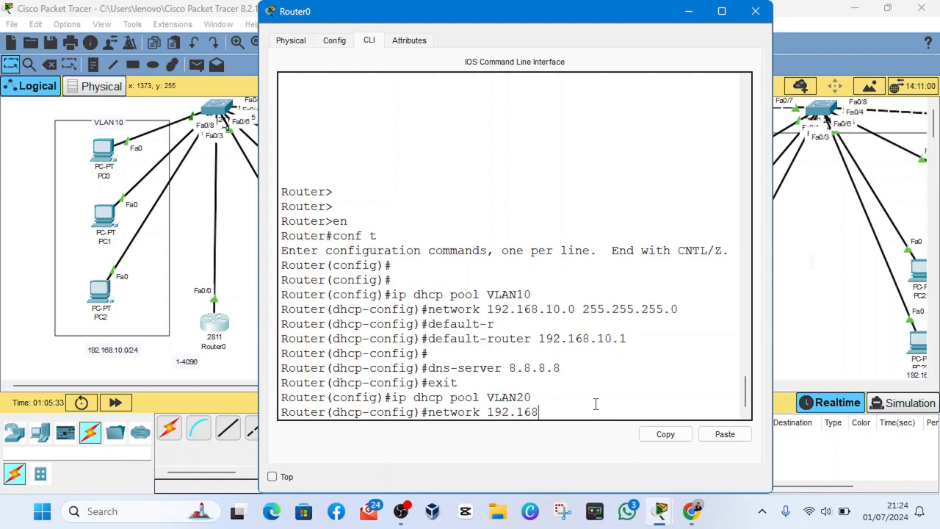
type(".20.0")
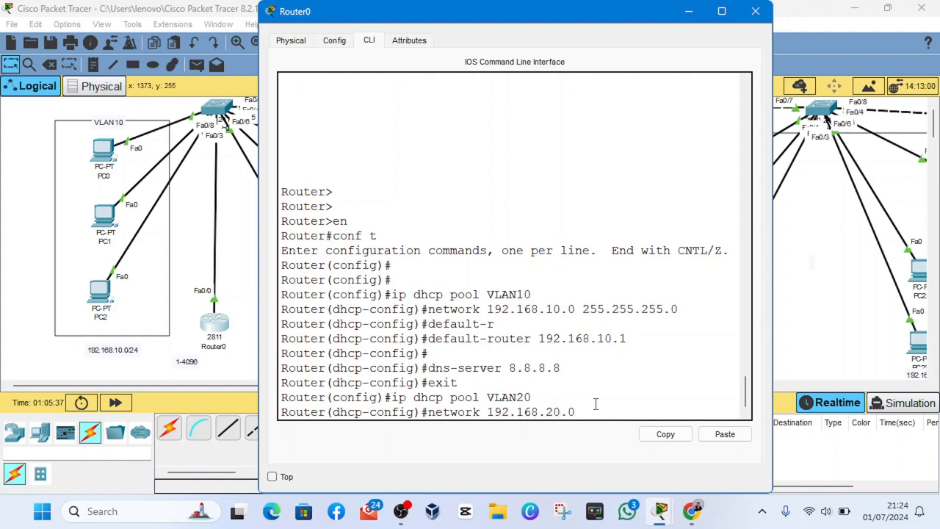
type(" 255.255.255.0")
key("Return")
- Set the VLAN20 pool's default-router to 192.168.20.1
type("d")
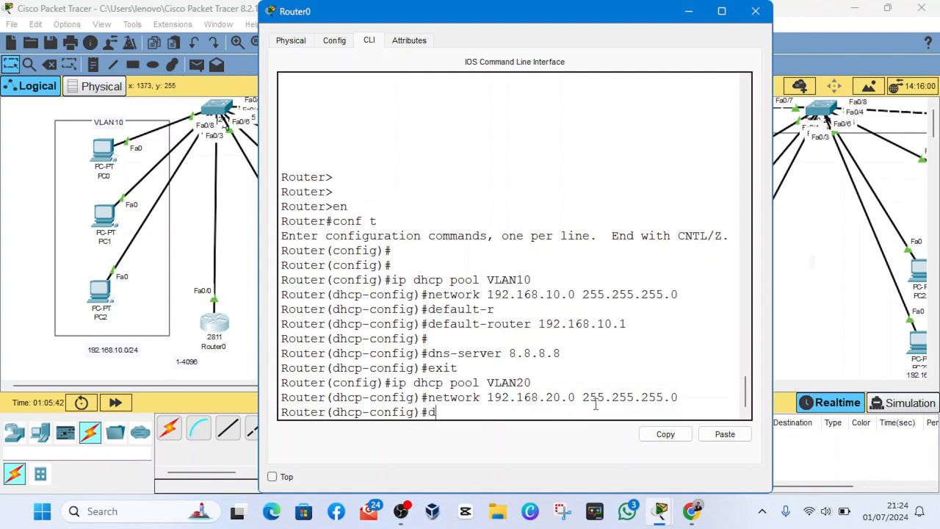
type("efau")
key("Tab")
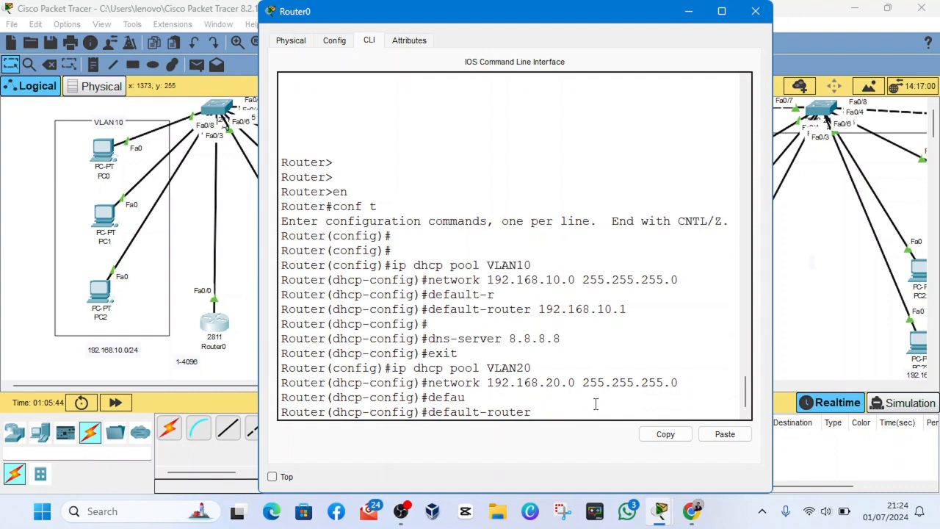
type("12")
type("92")
type(".168")
type(".20.1")
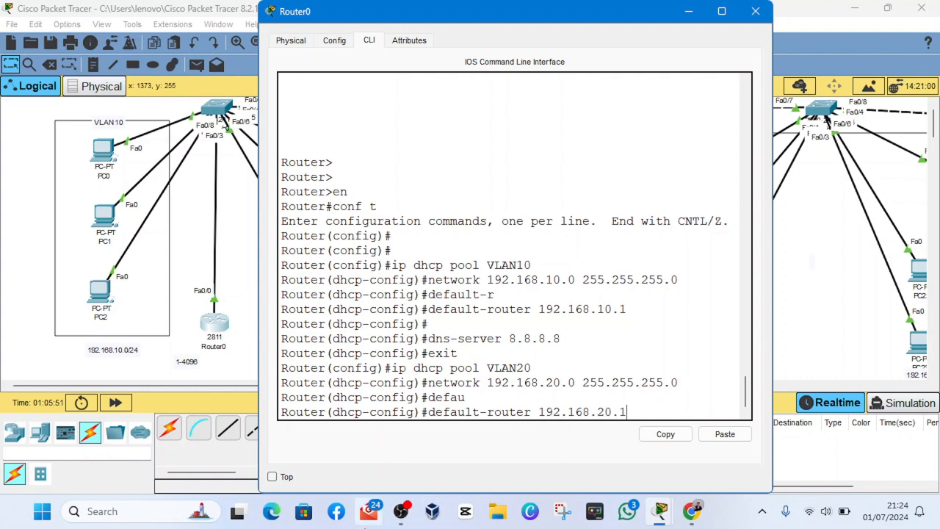
left_click(401, 511)
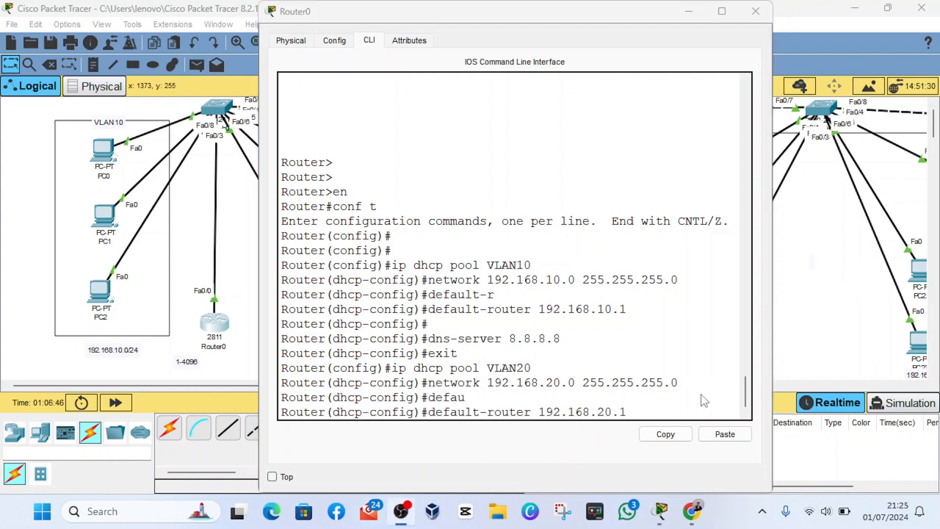
left_click(554, 438)
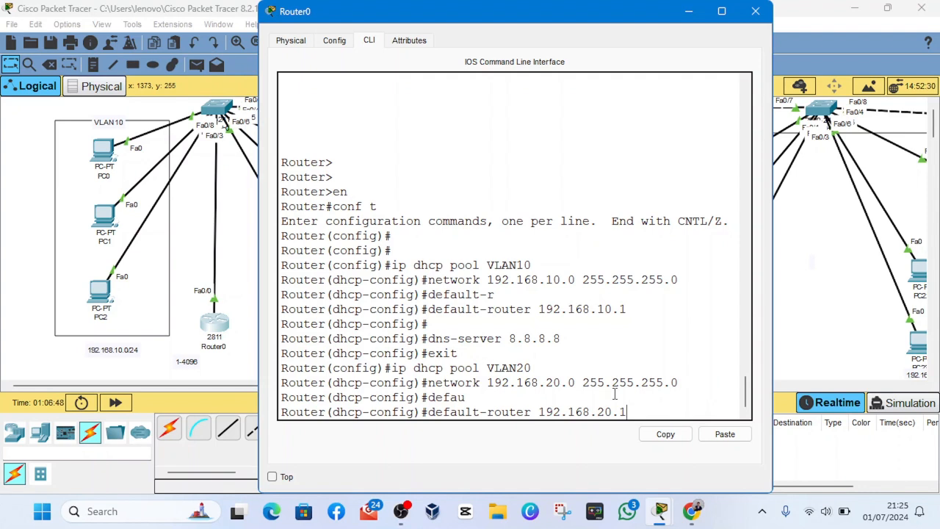
key("Return")
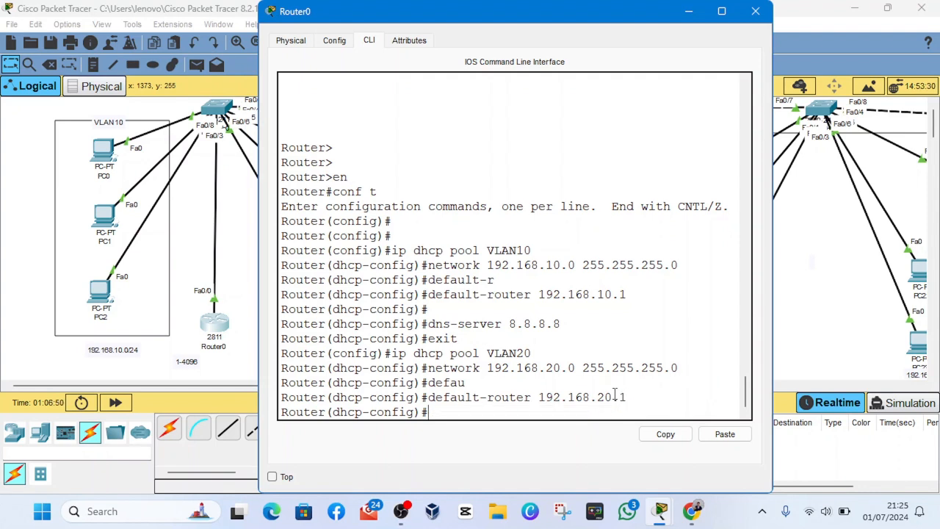
- Set the VLAN20 pool's dns-server to 8.8.8.8
type("dns-ser")
key("BackSpace")
type("ver 8.8.8.8")
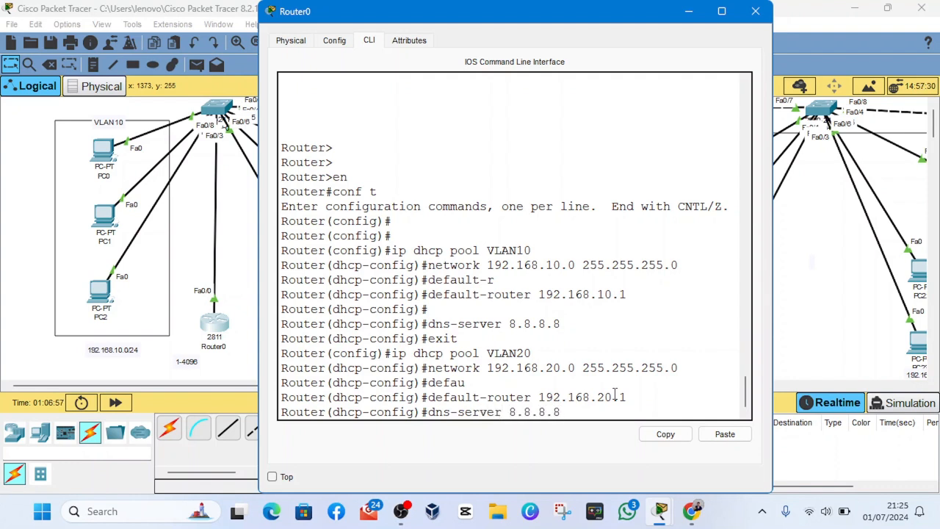
key("Return")
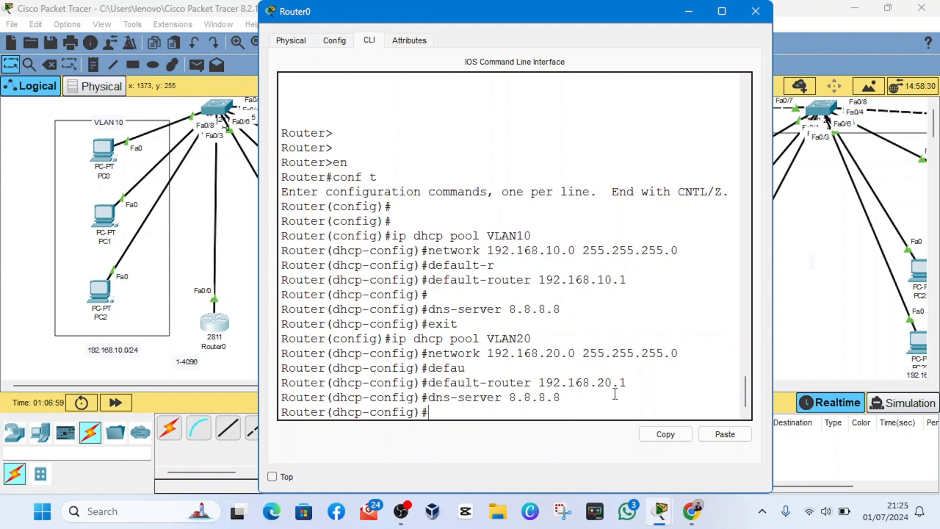
key("Return")
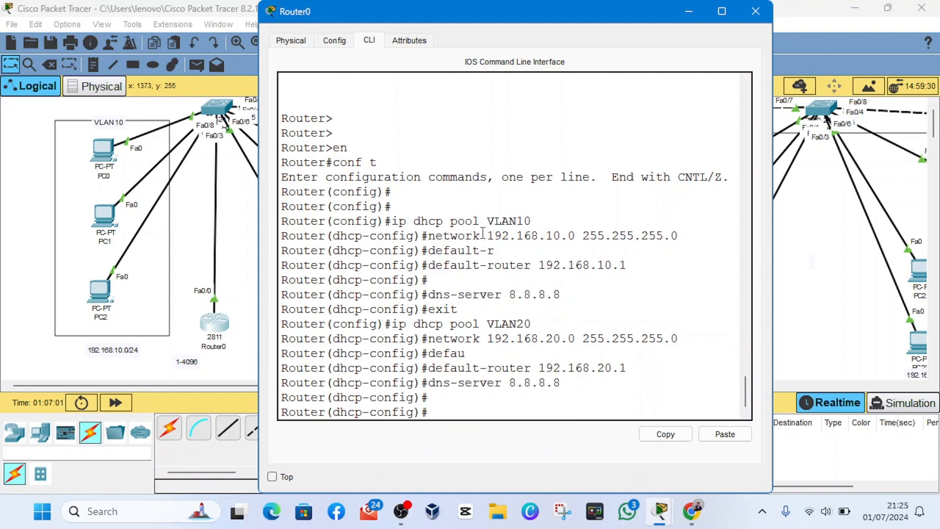
- Create a third DHCP pool named VLAN1 on Router0
left_click_drag(480, 221, 640, 388)
key("Return")
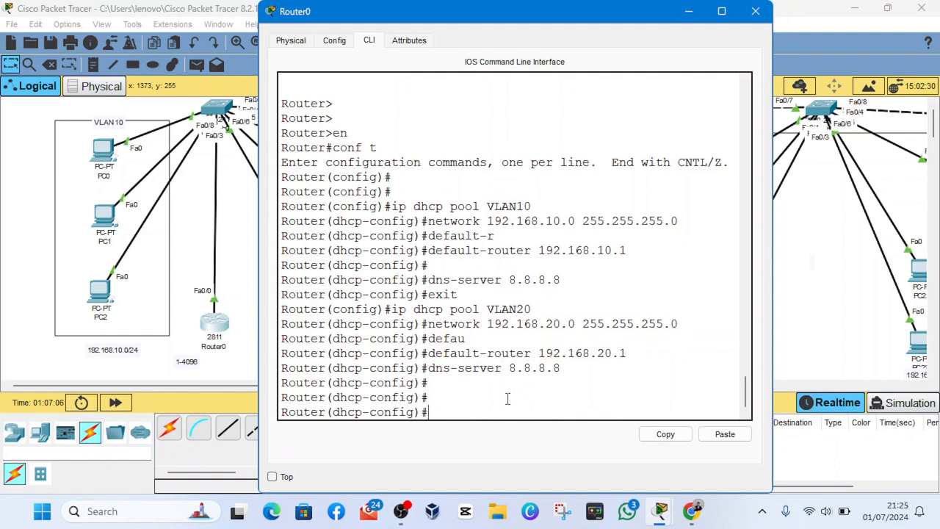
type("ip dhcp pool VLAN")
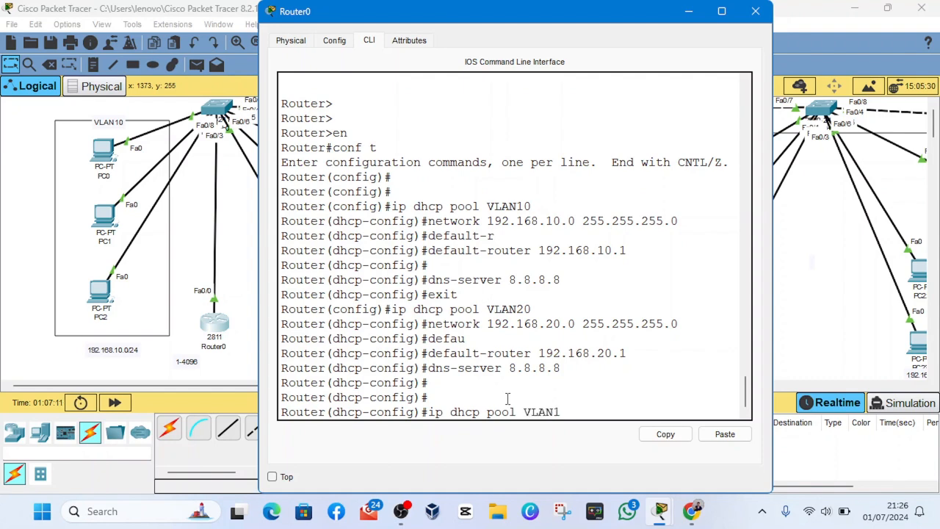
type("1")
key("Return")
- Assign the network 192.168.1.0 with mask 255.255.255.0 to the VLAN1 DHCP pool
type("nfig)#n")
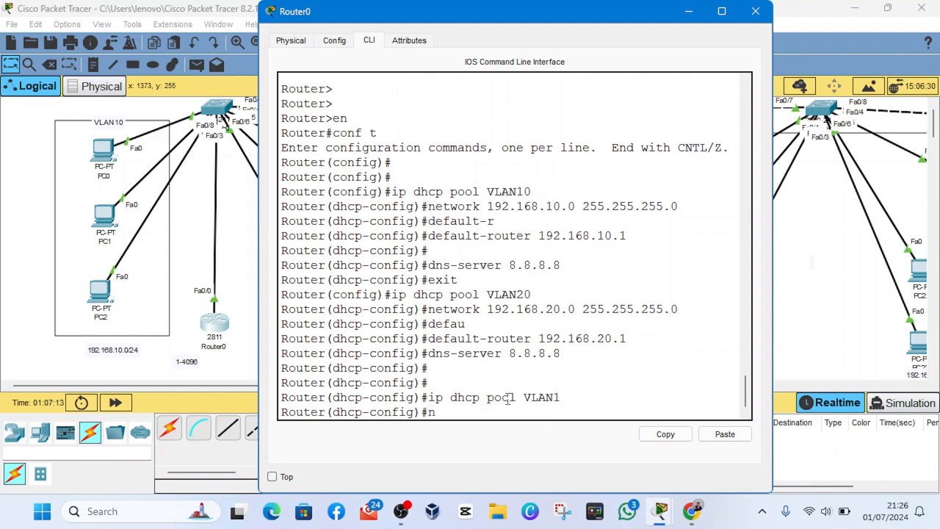
type("etwok")
key("BackSpace")
key("Tab")
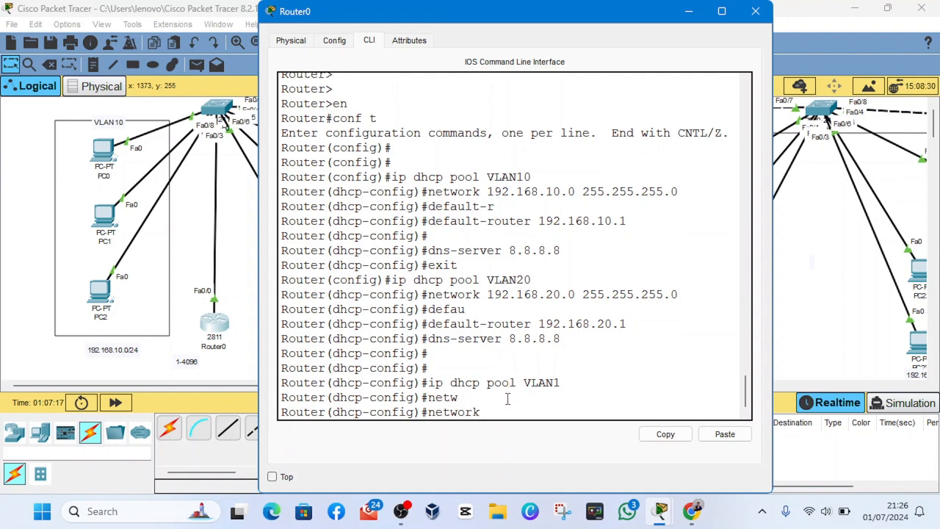
type("192.168.1.1")
type(" 255")
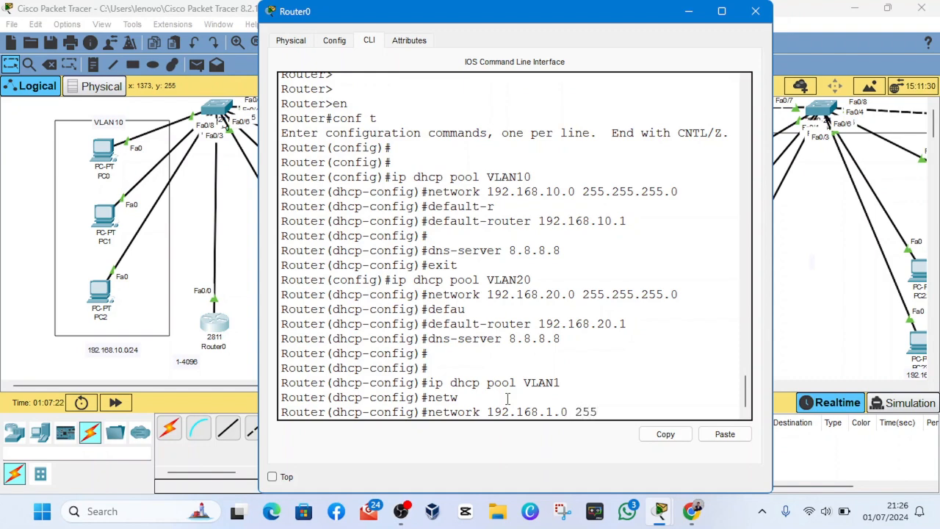
type(".255.255")
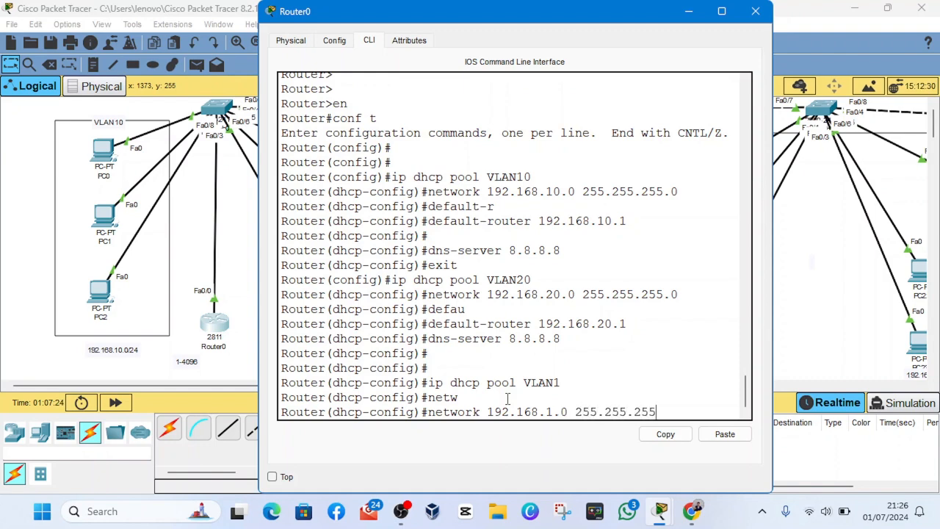
type(".0")
key("Return")
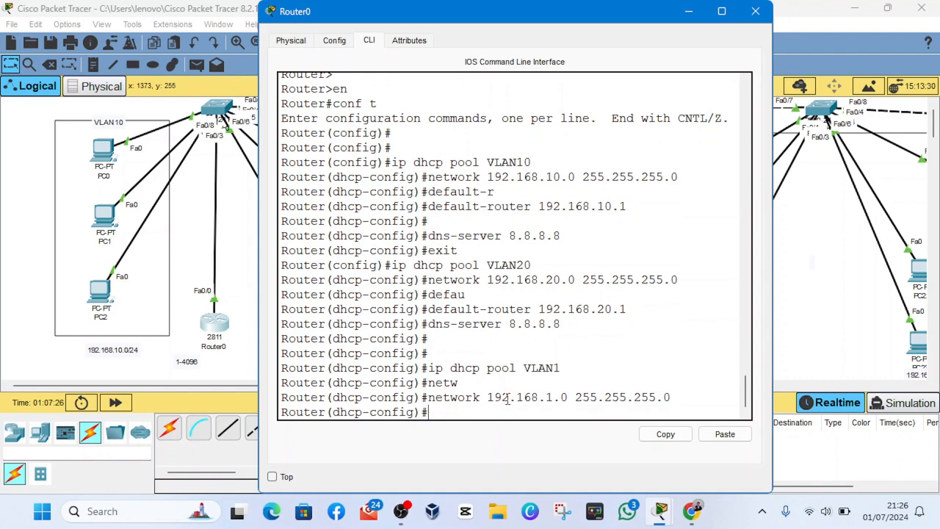
- Set the VLAN1 pool's default-router to 192.168.1.1
type("def")
type("f")
key("Tab")
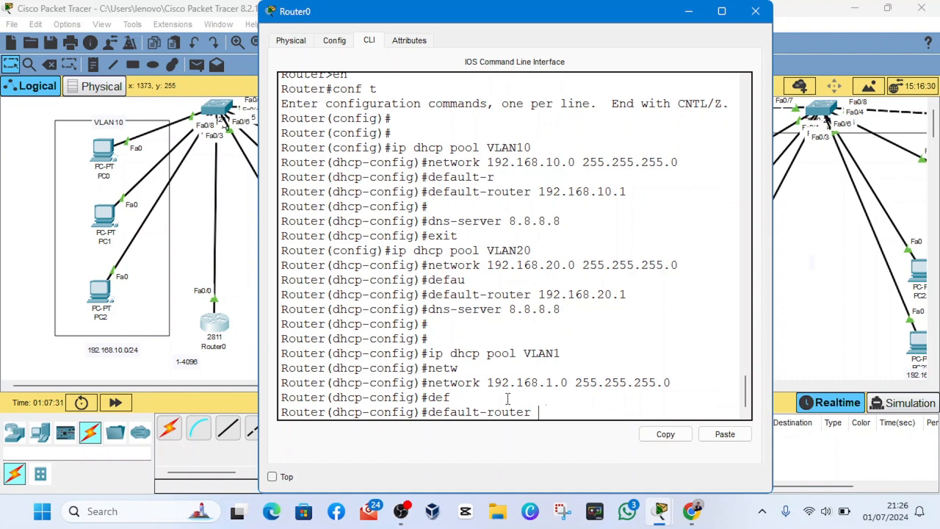
type("129")
key("BackSpace")
key("BackSpace")
type("92.168.1.1")
key("Return")
- Set the VLAN1 pool's dns-server to 8.8.8.8 and close Router0's configuration window
type("dns")
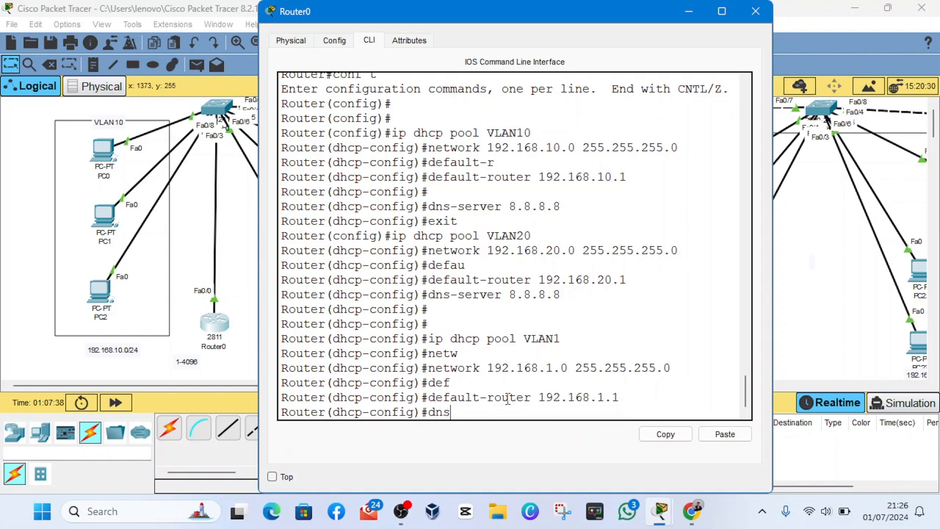
type("-server 8.8.8.8")
key("Return")
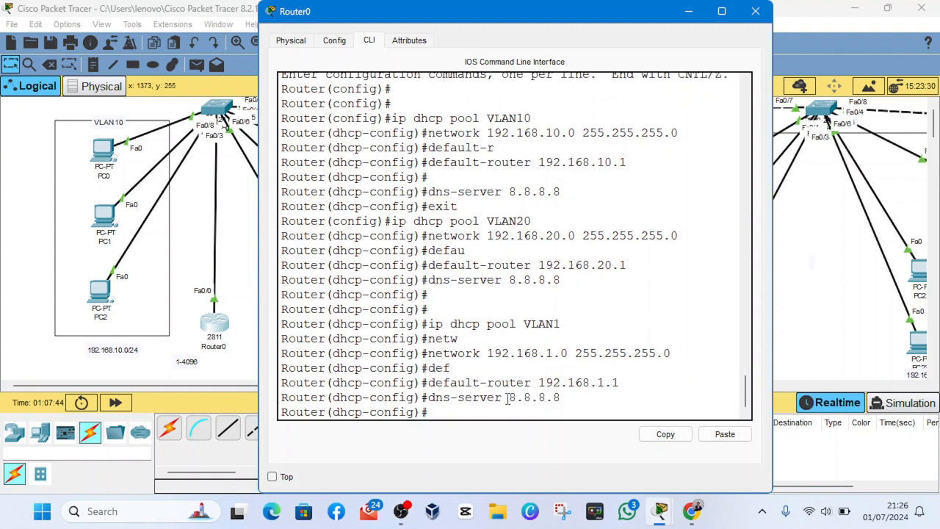
left_click(857, 303)
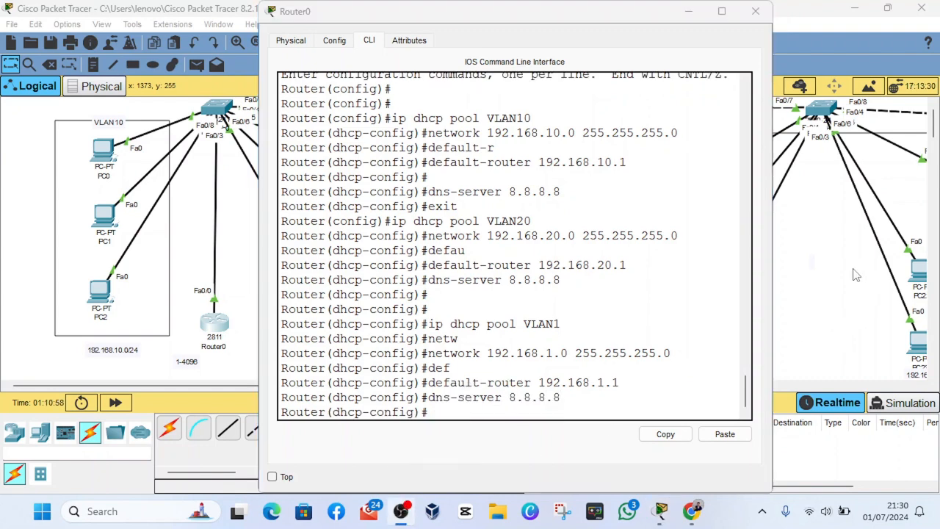
left_click(557, 438)
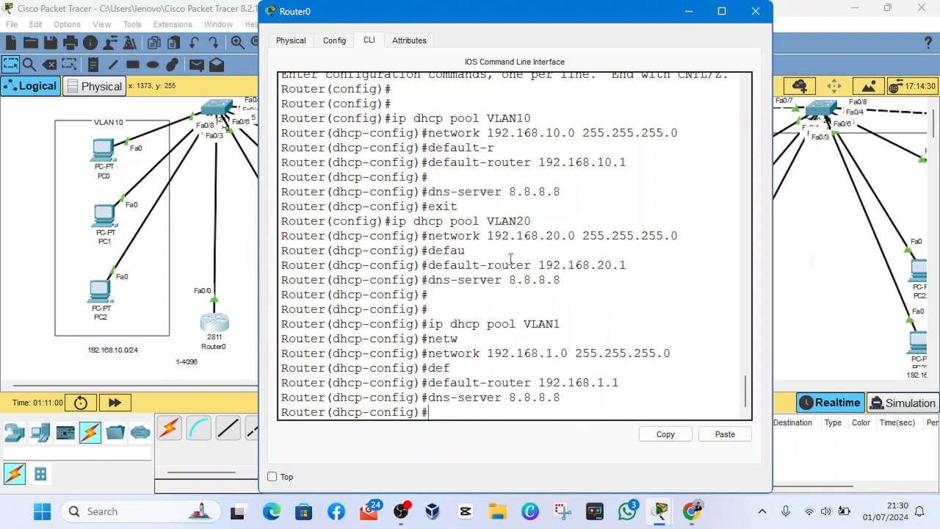
left_click(746, 15)
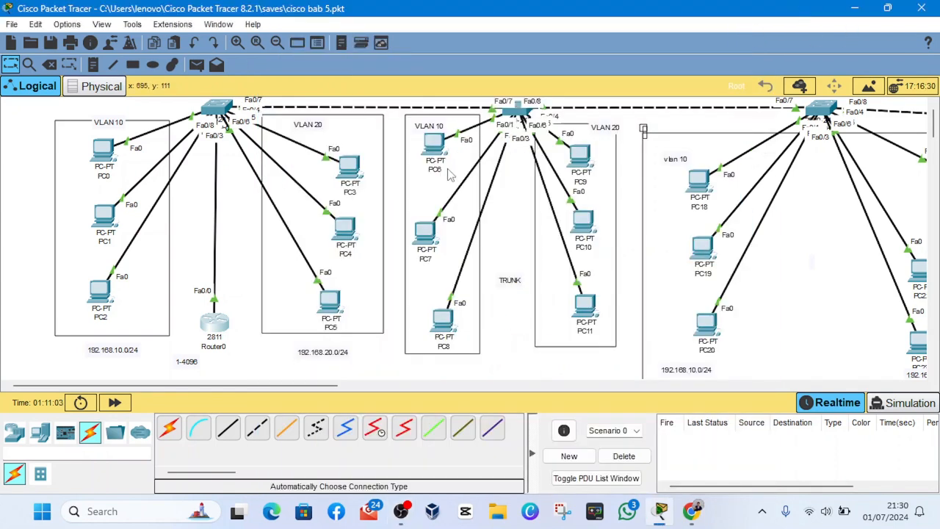
- Clear PC6's static IPv4 address and subnet mask, and switch its IP configuration to DHCP
left_click(439, 149)
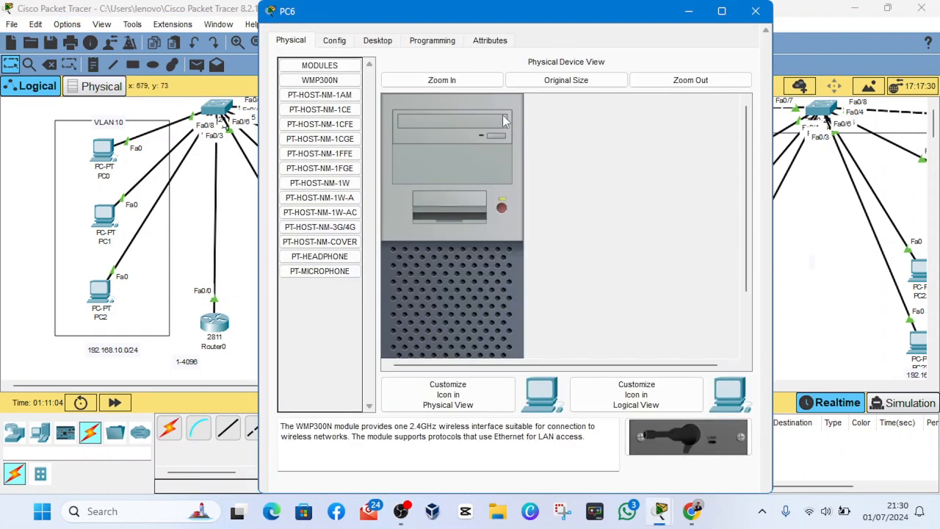
left_click(378, 42)
left_click(328, 93)
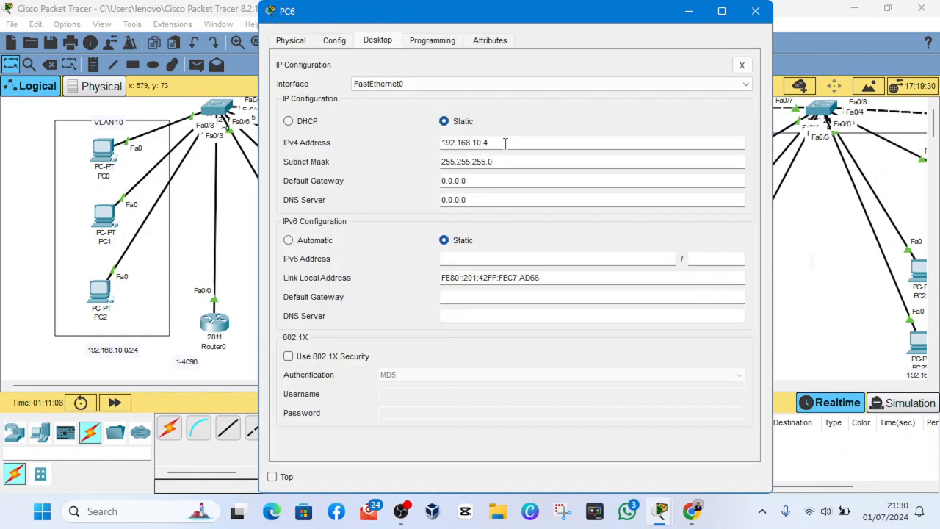
double_click(506, 143)
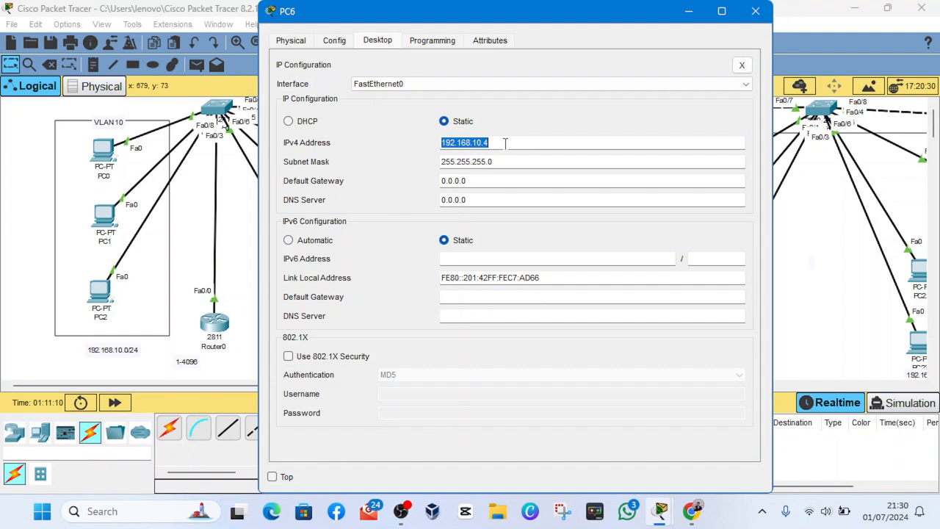
key("BackSpace")
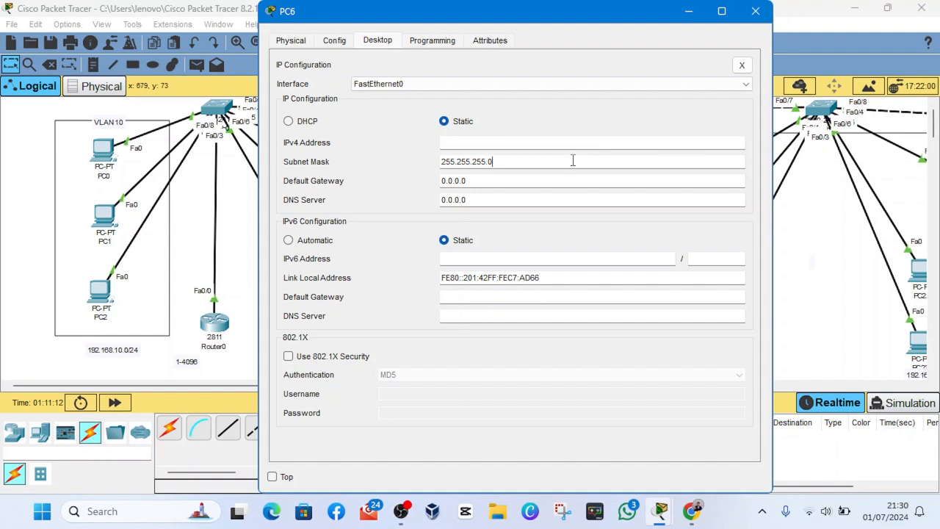
double_click(573, 160)
key("BackSpace")
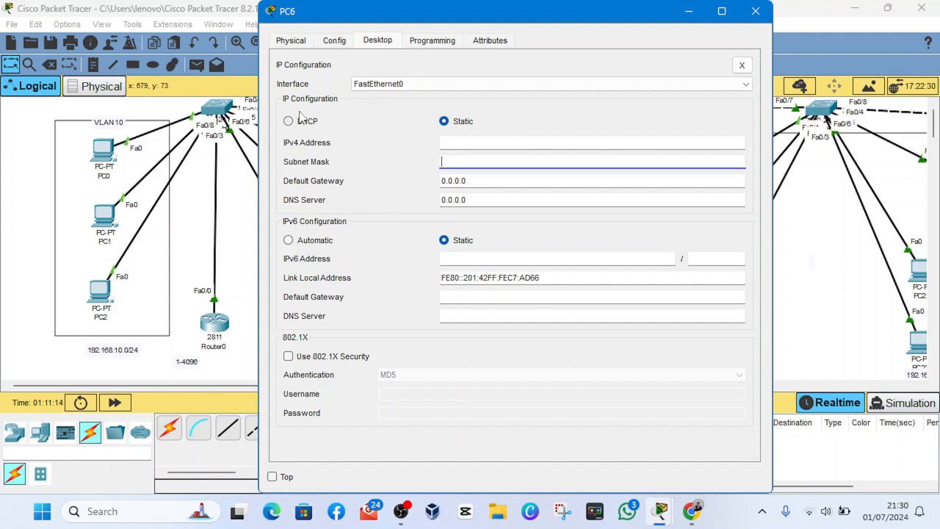
left_click(296, 122)
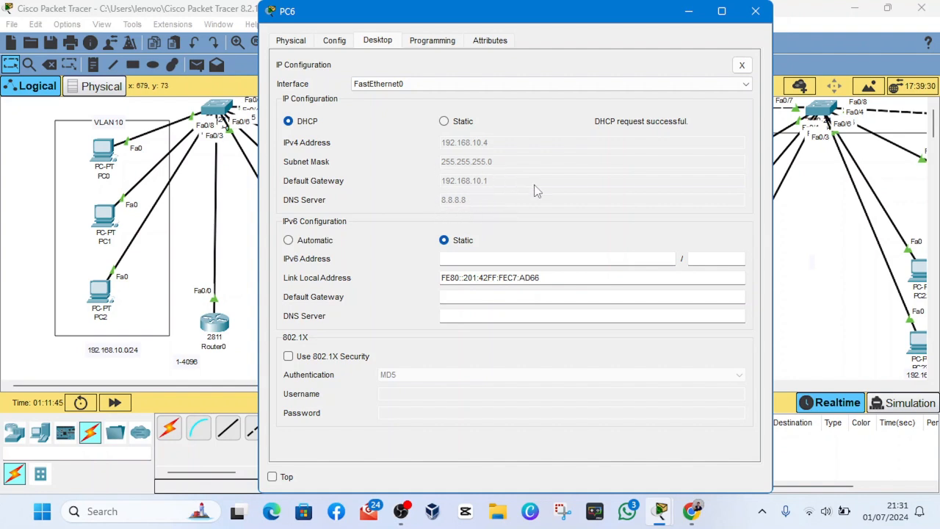
left_click(755, 12)
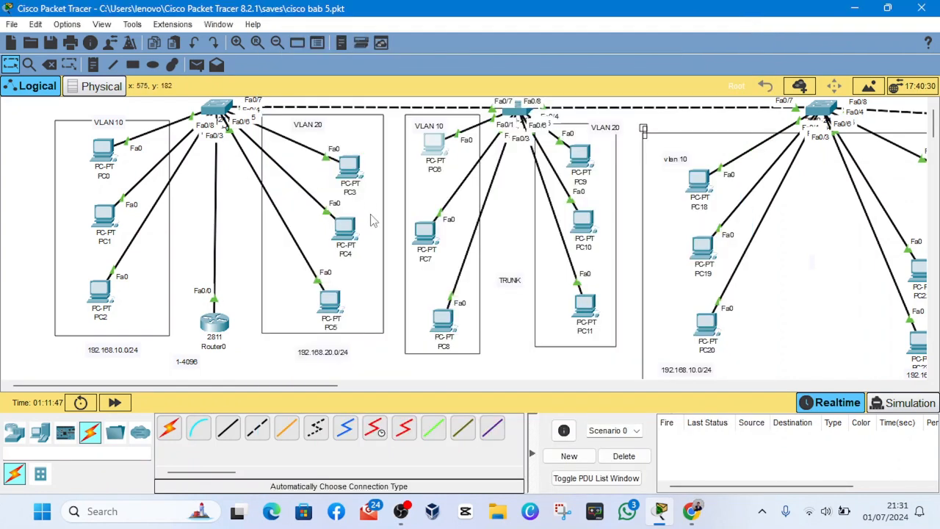
- Switch PC7's IPv4 configuration from static to DHCP and close its window
left_click(425, 232)
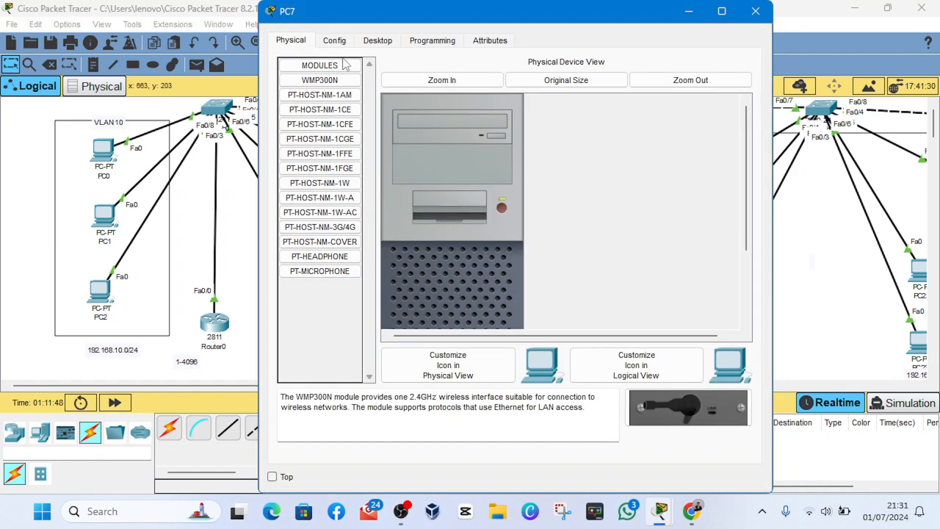
left_click(334, 41)
left_click(377, 40)
left_click(327, 111)
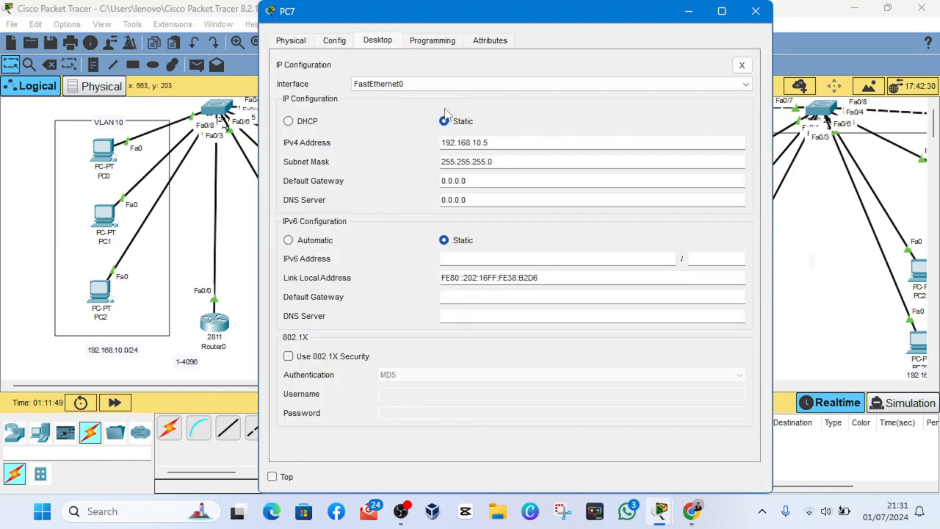
left_click(288, 121)
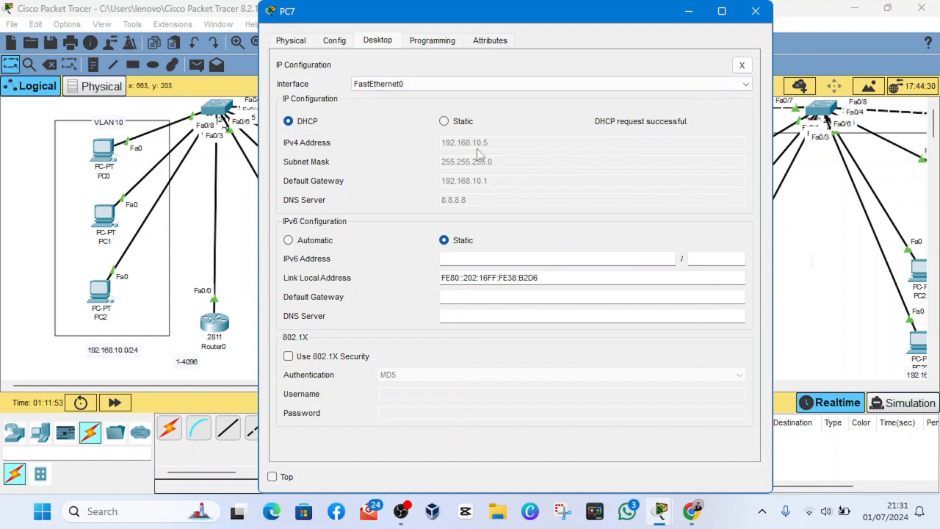
left_click(756, 11)
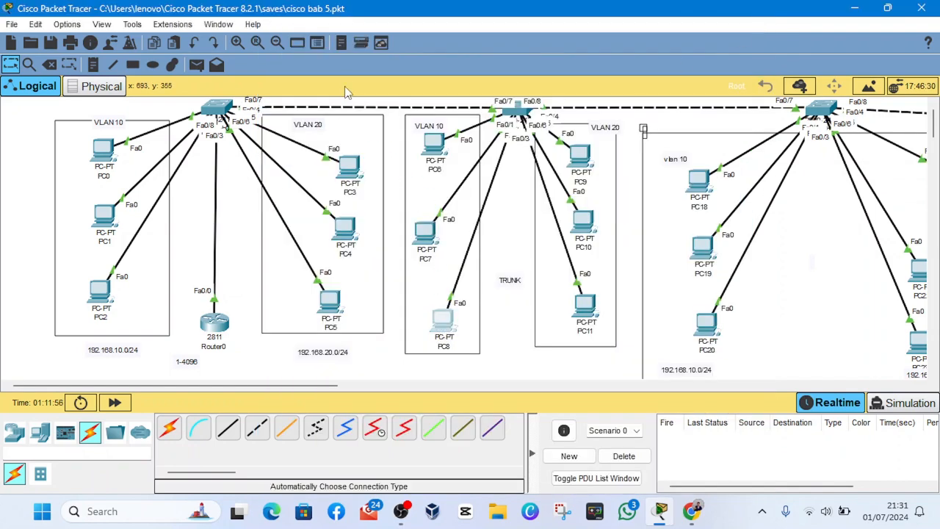
- Switch PC8 in the middle VLAN 10 group to DHCP addressing and close its window
left_click(443, 323)
left_click(376, 43)
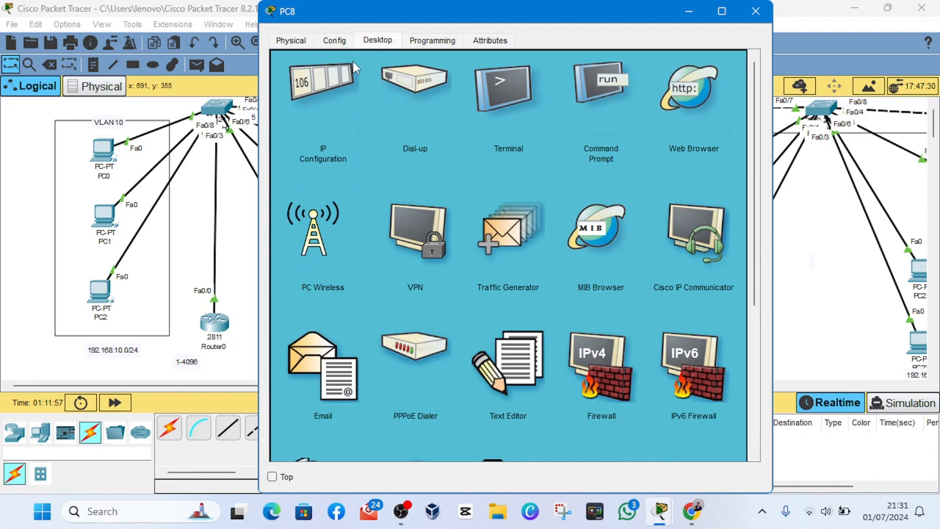
left_click(324, 100)
left_click(304, 122)
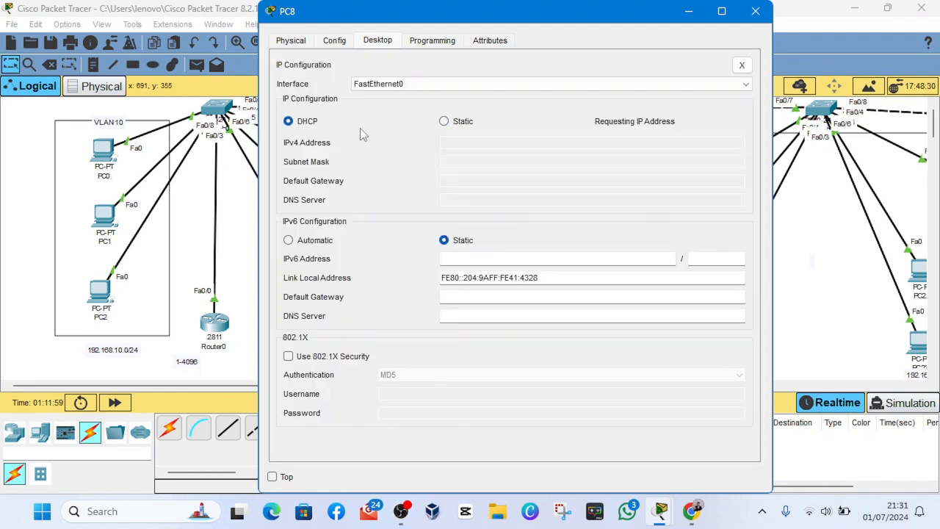
left_click(756, 11)
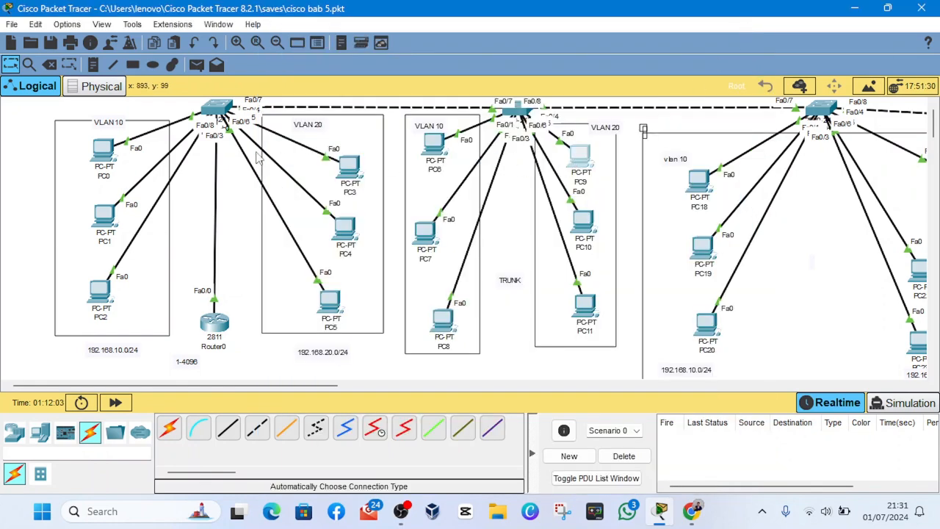
- Switch PC9 in the middle VLAN 20 group to DHCP addressing and close its window
left_click(579, 156)
left_click(377, 41)
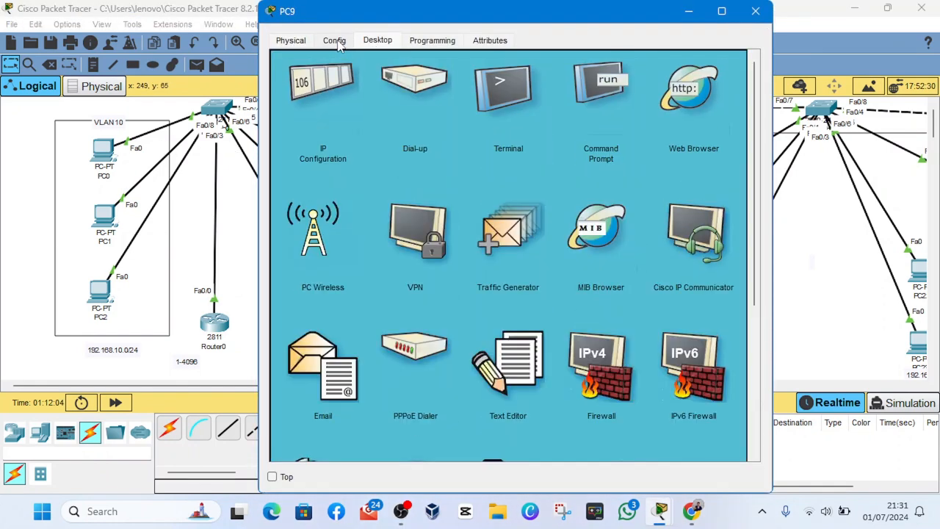
left_click(327, 97)
left_click(307, 121)
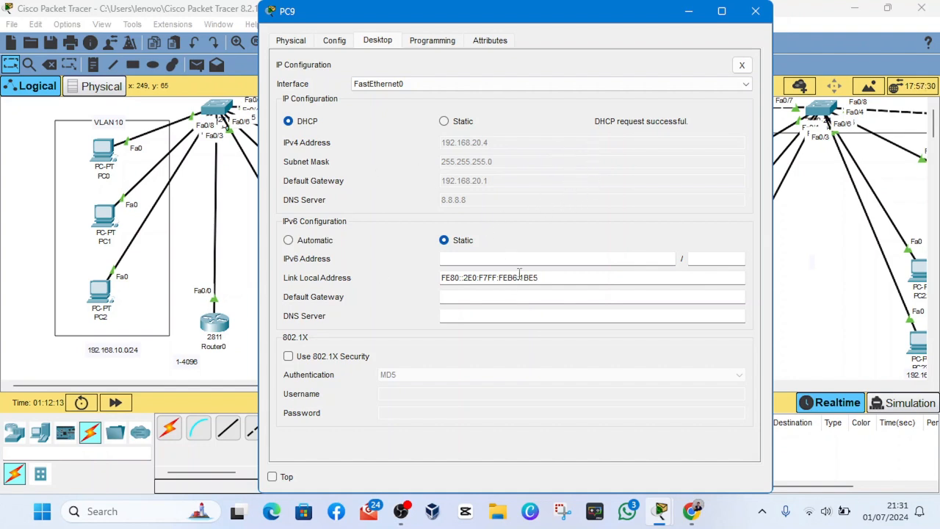
left_click(755, 11)
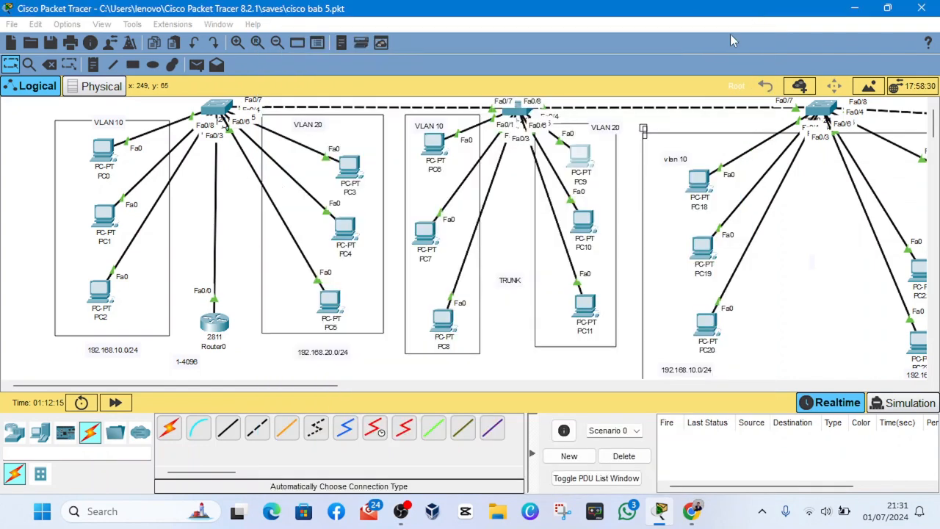
- Switch PC10 in the middle VLAN 20 group to DHCP addressing and close its window
left_click(585, 219)
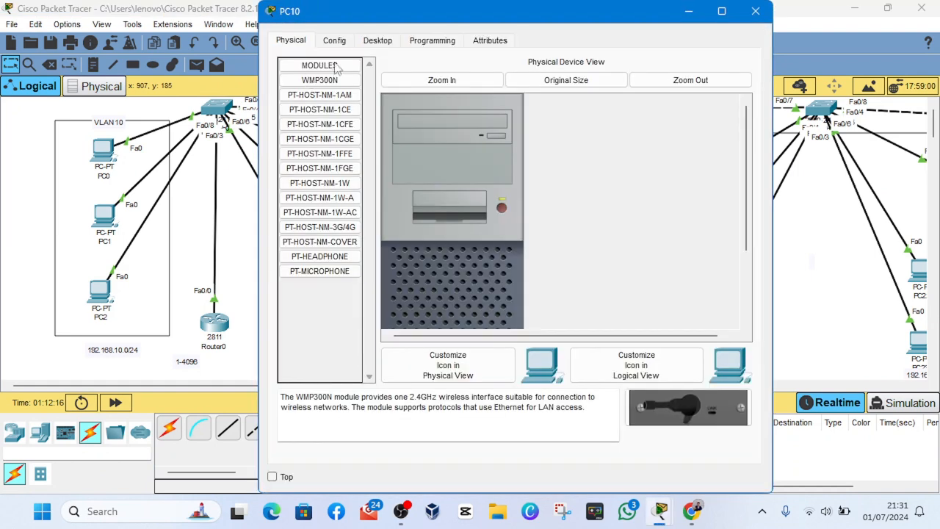
left_click(377, 41)
left_click(345, 96)
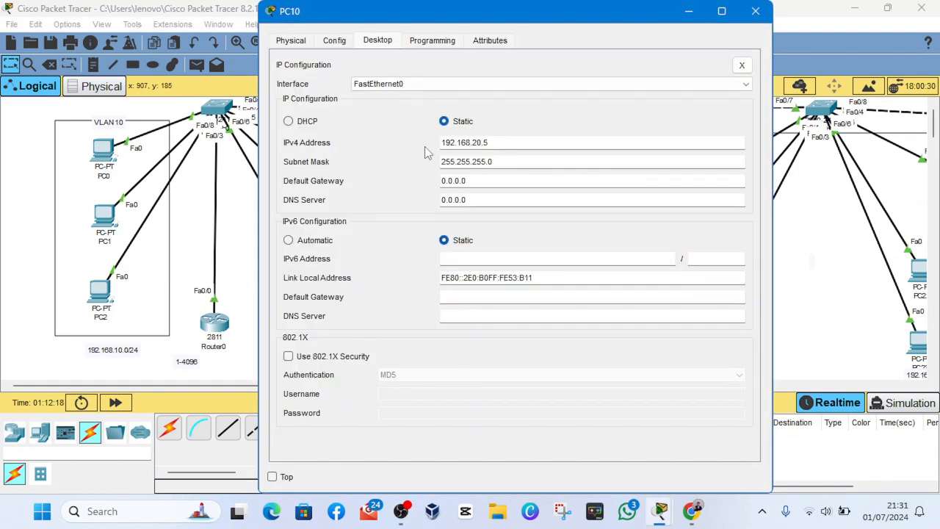
left_click(307, 122)
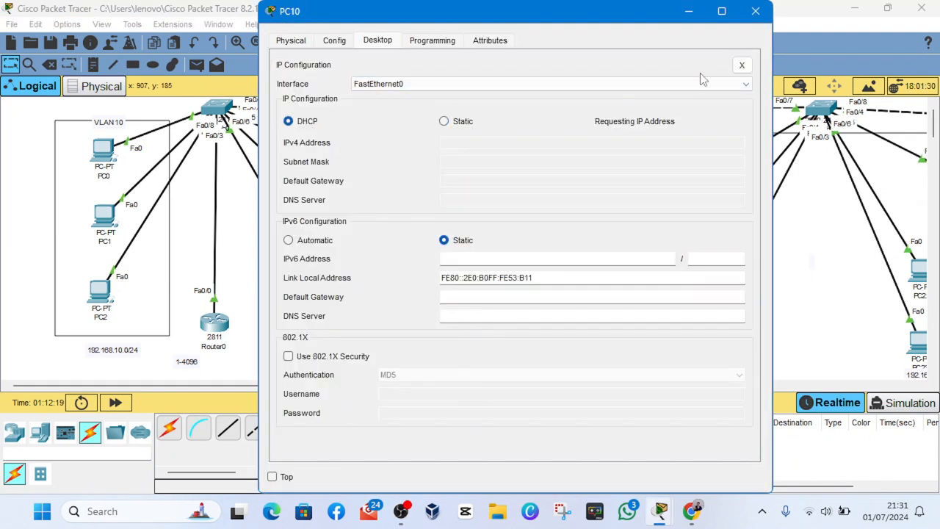
left_click(754, 12)
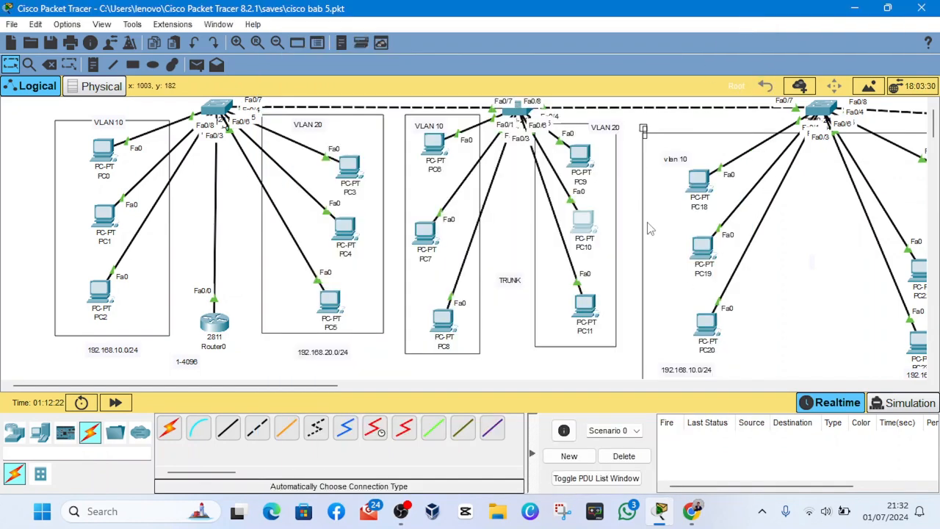
- Switch PC11's IPv4 configuration from static to DHCP and close its window
left_click(582, 302)
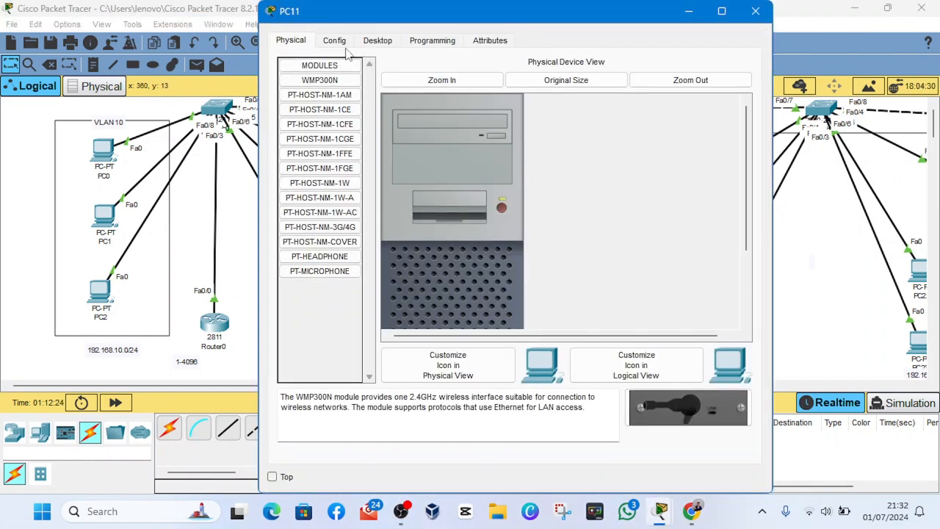
left_click(336, 41)
left_click(376, 41)
left_click(312, 91)
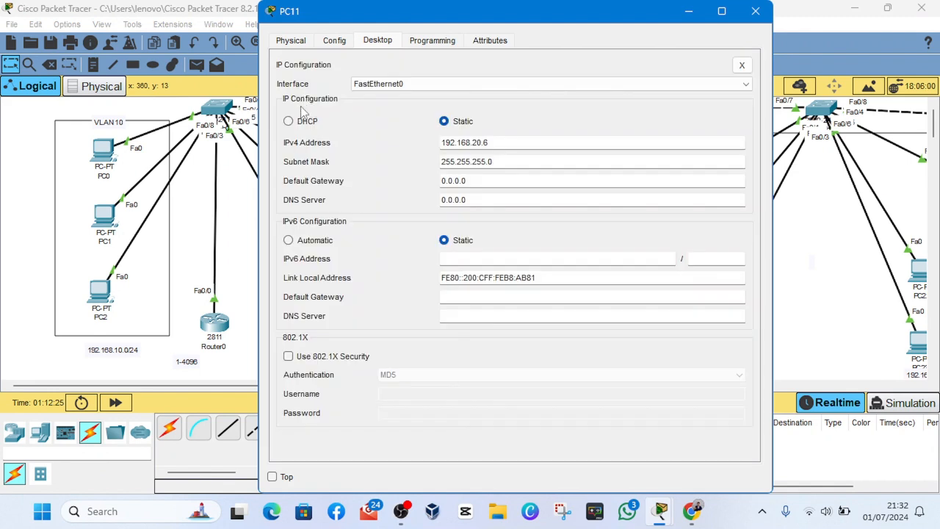
left_click(289, 121)
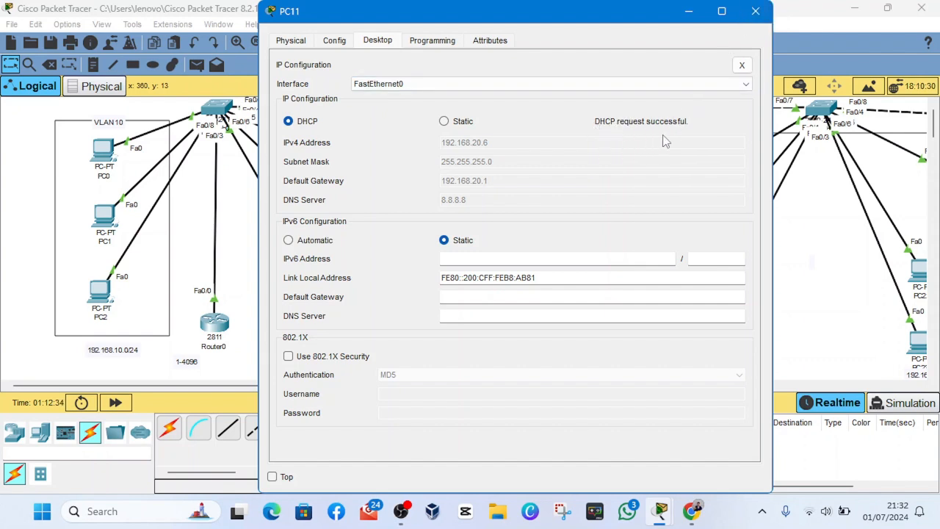
left_click(756, 11)
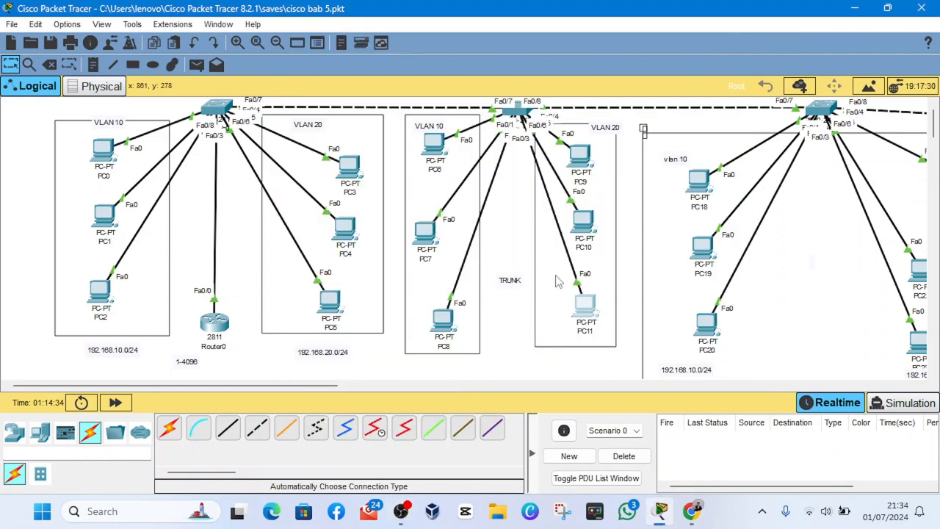
- Look over the topology from the VLAN PC groups to the multilayer switch and the separate Switch2–Switch3 pair
scroll(562, 281, "right", 5)
scroll(561, 281, "left", 5)
scroll(290, 259, "right", 5)
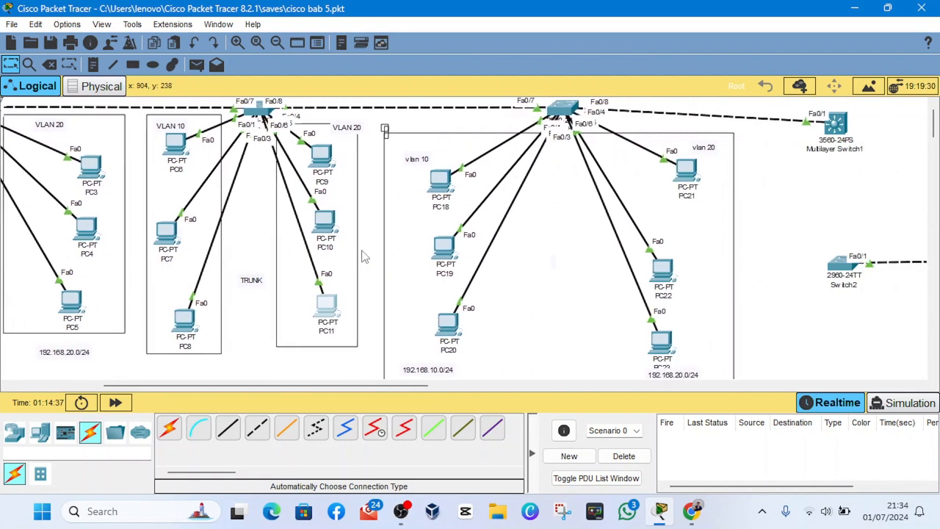
scroll(363, 257, "left", 4)
scroll(277, 175, "left", 1)
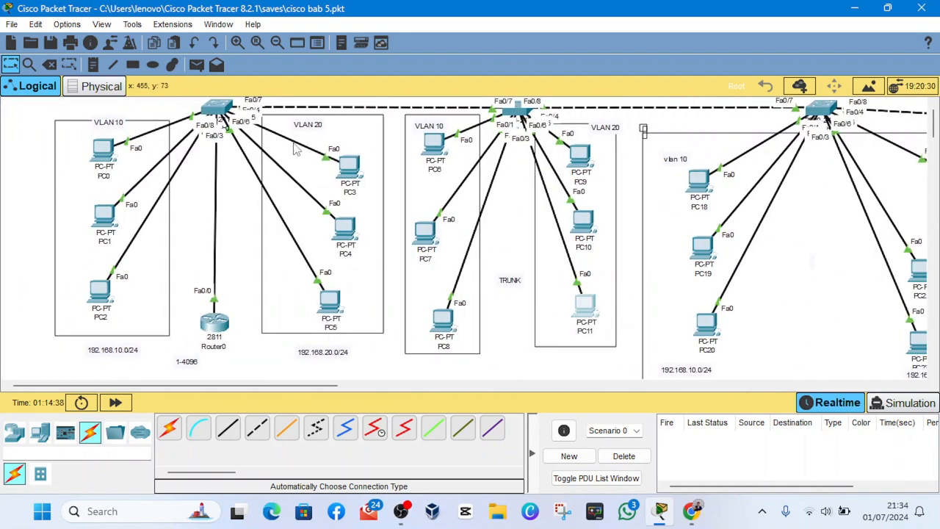
scroll(245, 183, "right", 10)
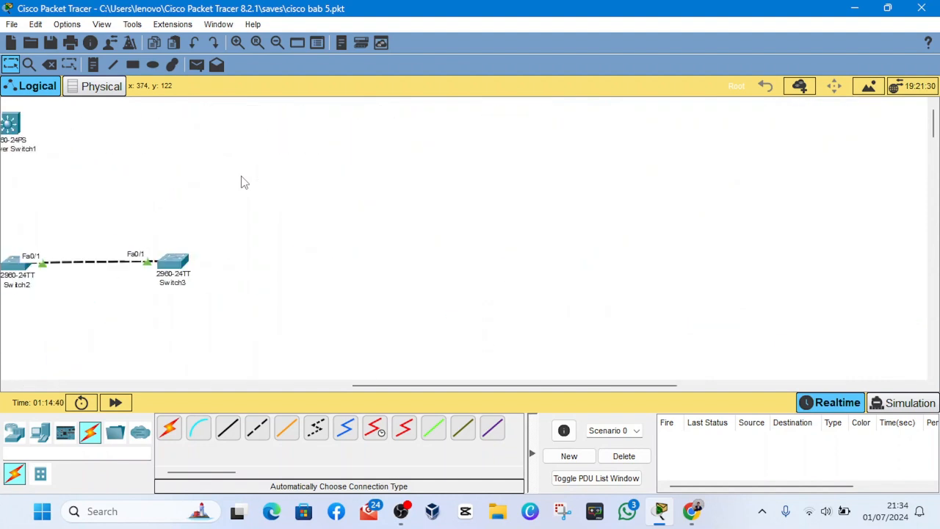
scroll(266, 190, "left", 8)
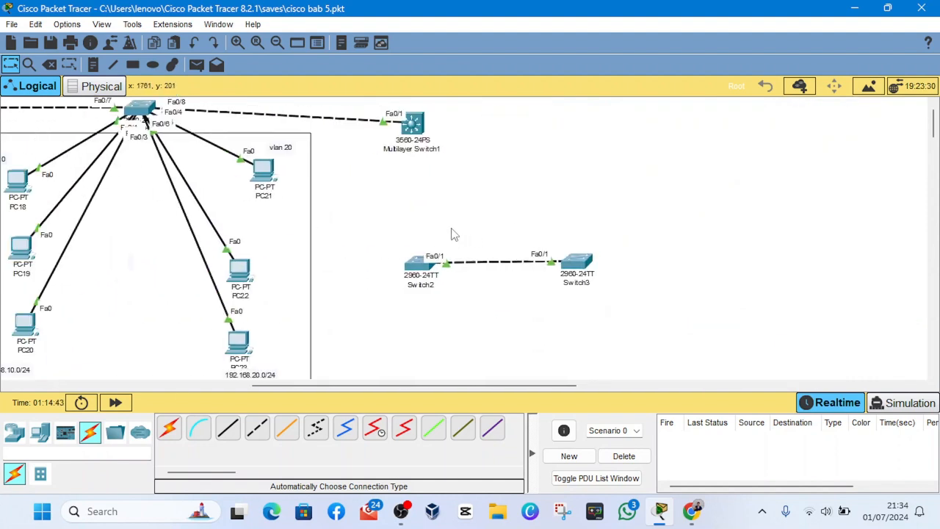
- Add the text note "SWITCH LAYER 2 & SWITCH LAYER 3" beneath Multilayer Switch1 and return to the selection tool
scroll(453, 234, "left", 6)
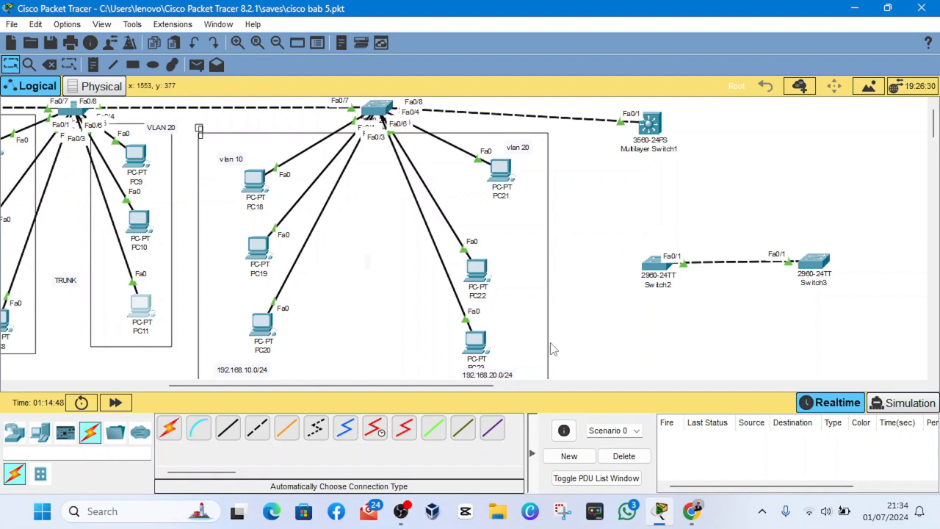
left_click(93, 66)
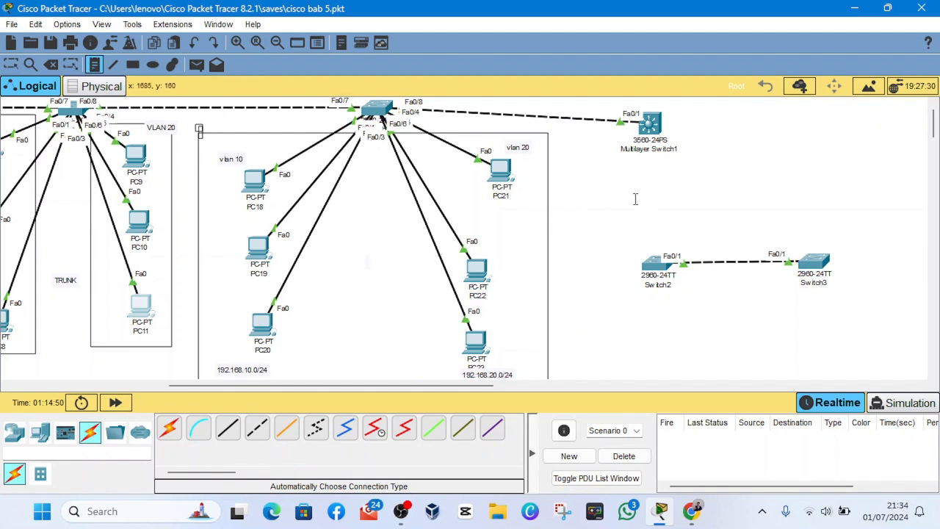
left_click(589, 176)
type("SWITCH")
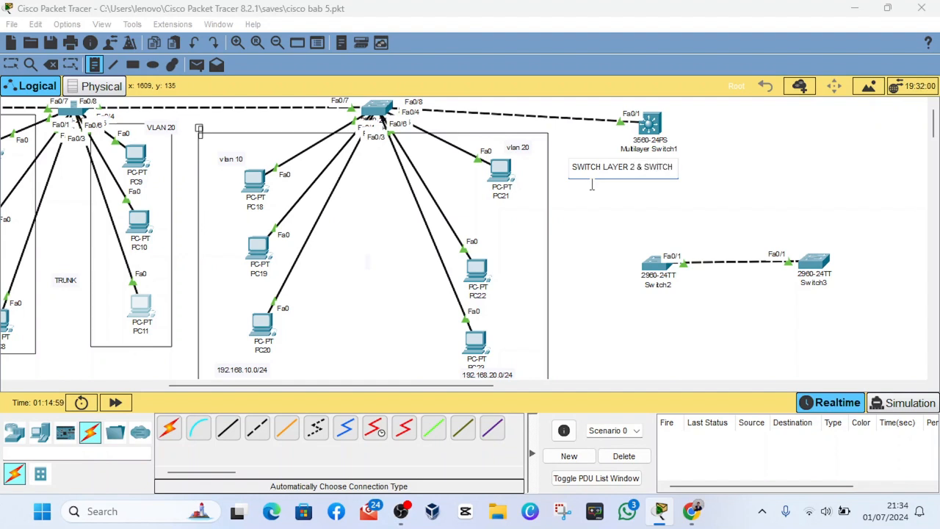
type("LAYER 3")
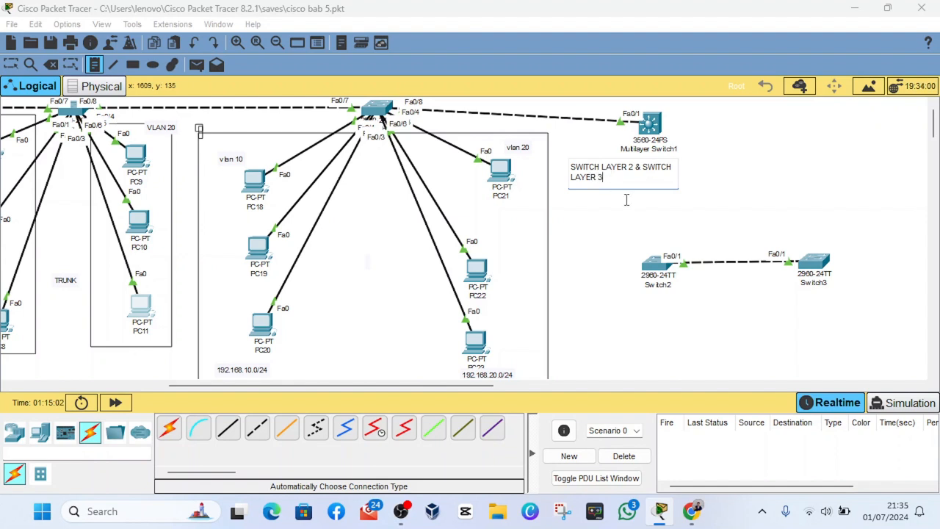
left_click(629, 204)
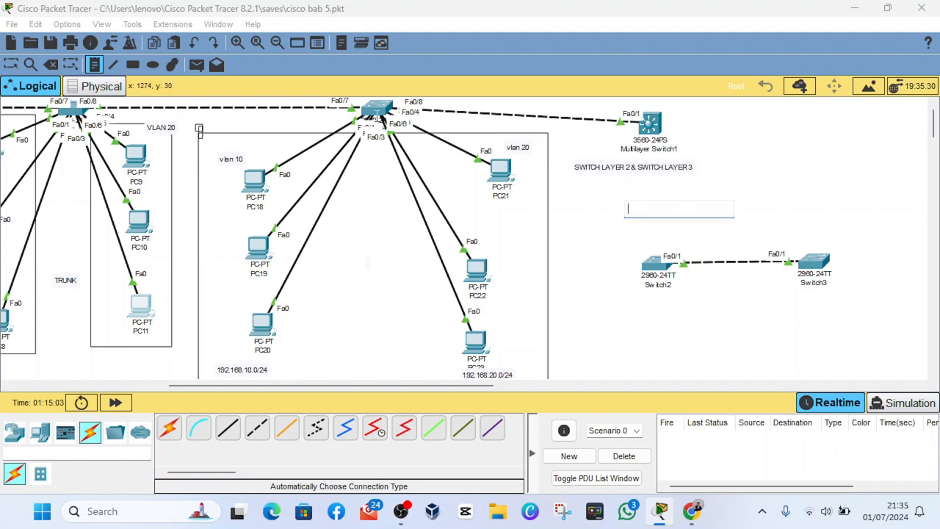
left_click(12, 64)
- Shift the three access switches above the PC groups slightly downward, closing Switch1's configuration window if it opens
mouse_move(378, 110)
left_mouse_down()
mouse_move(363, 161)
mouse_move(358, 138)
mouse_move(379, 139)
mouse_move(389, 119)
left_mouse_up()
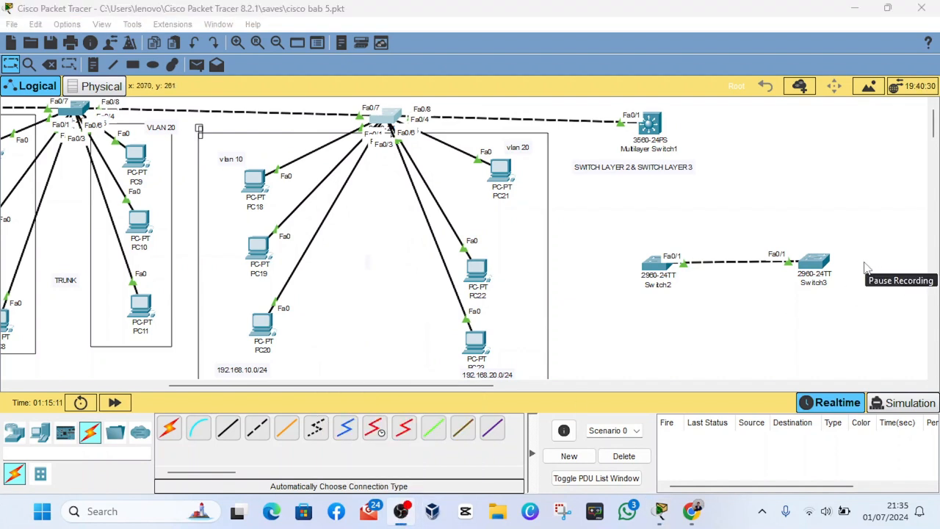
left_click(784, 8)
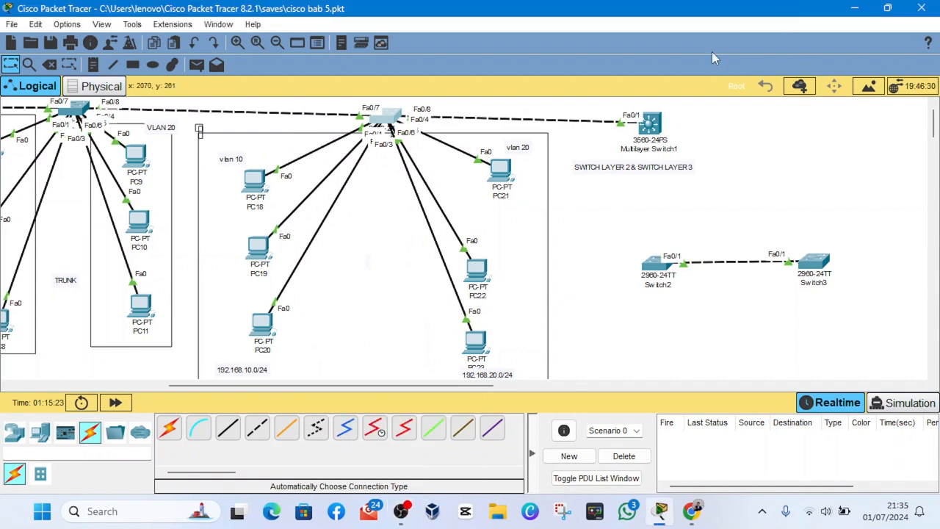
mouse_move(394, 122)
left_mouse_down()
mouse_move(389, 112)
mouse_move(382, 150)
mouse_move(393, 127)
left_mouse_up()
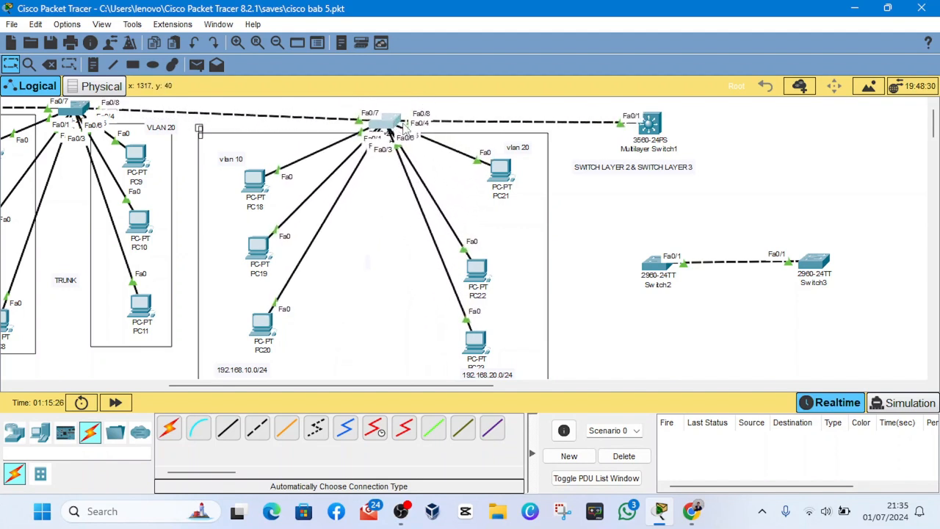
scroll(353, 128, "left", 5)
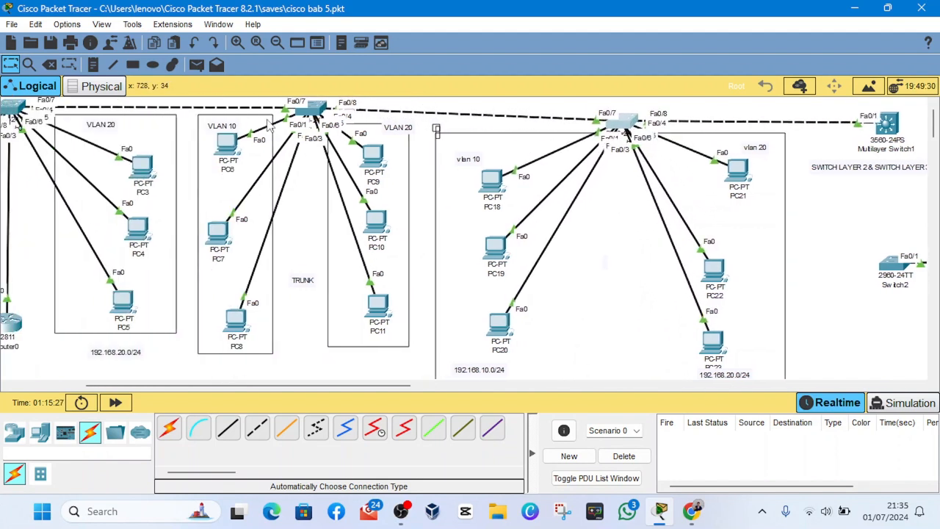
left_click_drag(305, 113, 307, 115)
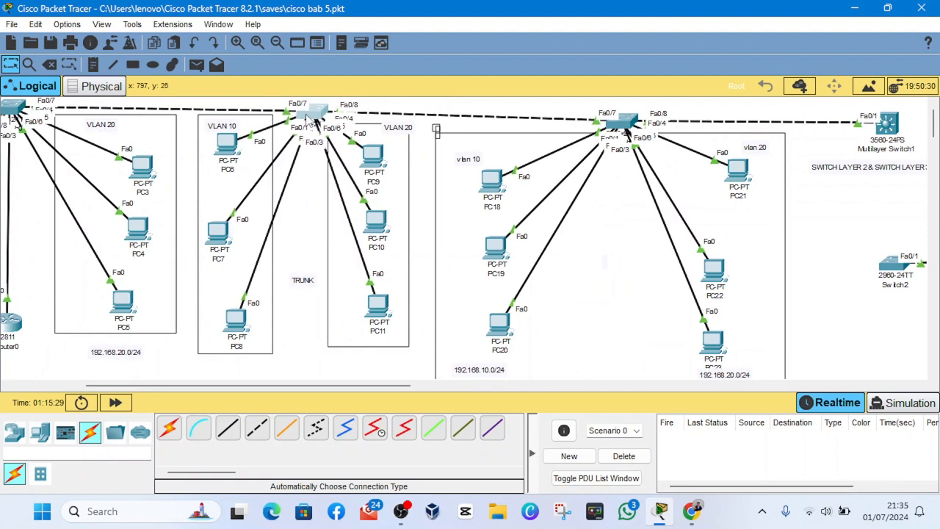
left_click(306, 117)
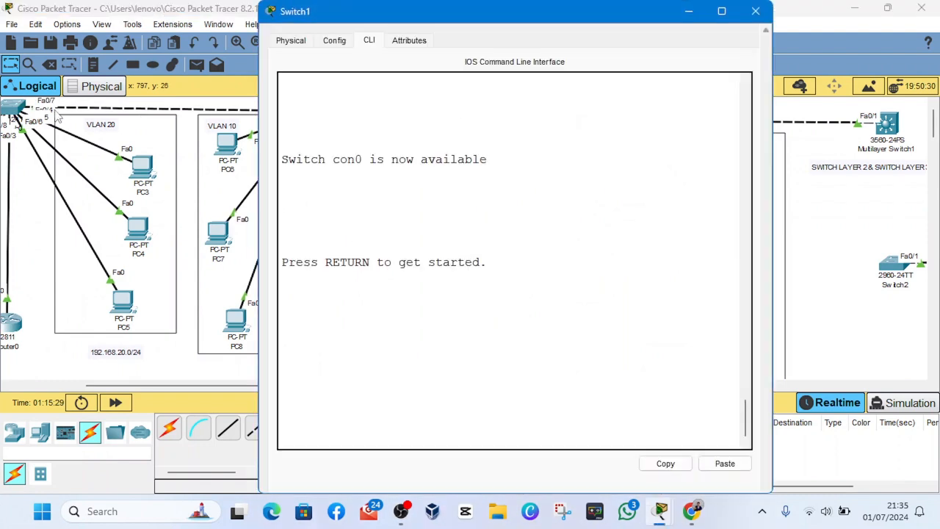
left_click(757, 12)
left_click_drag(13, 107, 20, 116)
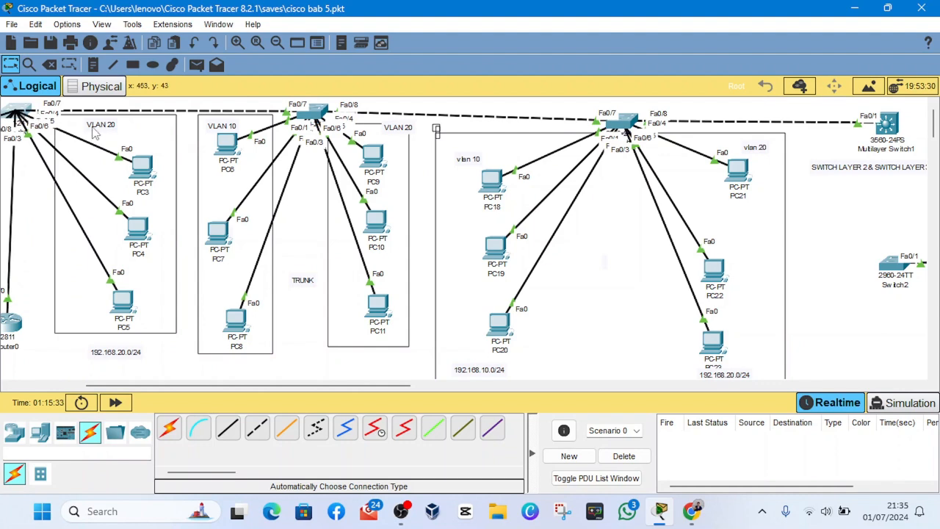
- Add a 2960 switch beside Multilayer Switch1 and adjust its position so it sits roughly level with it
scroll(168, 147, "right", 5)
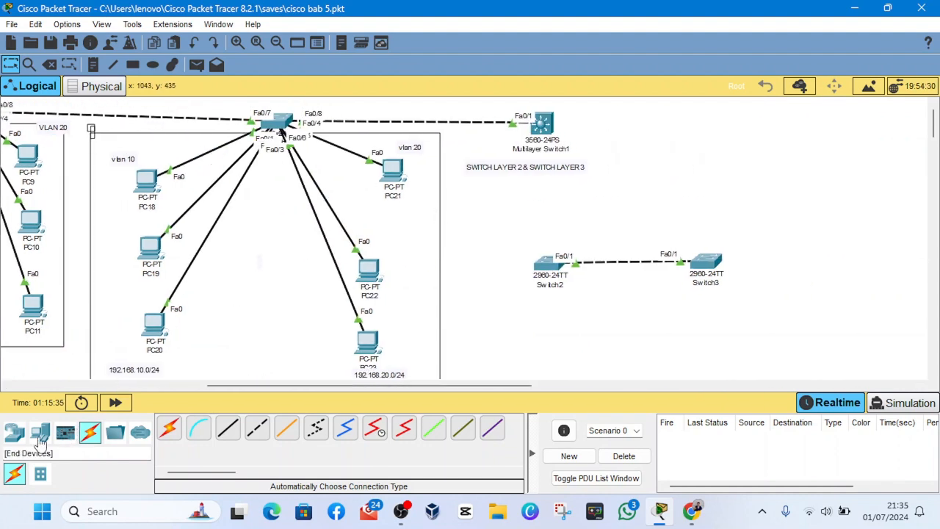
left_click(15, 432)
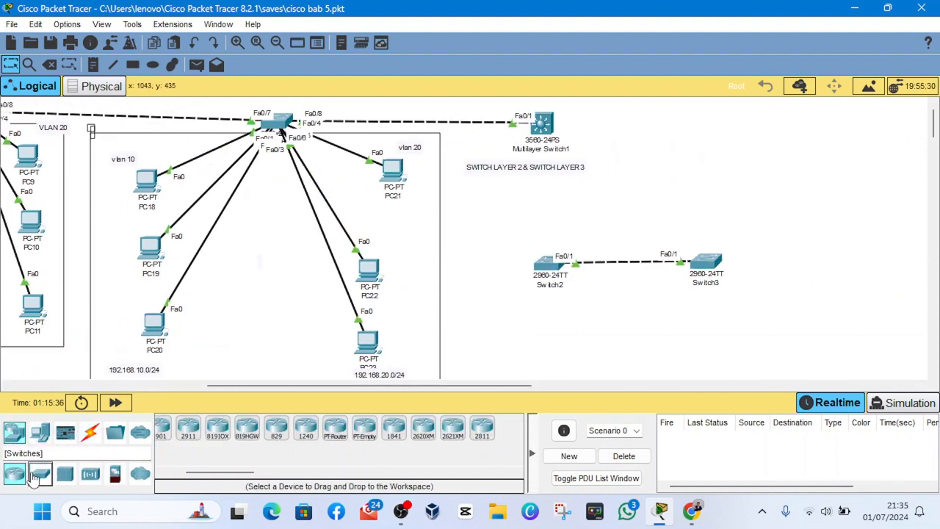
left_click(40, 474)
left_click(169, 432)
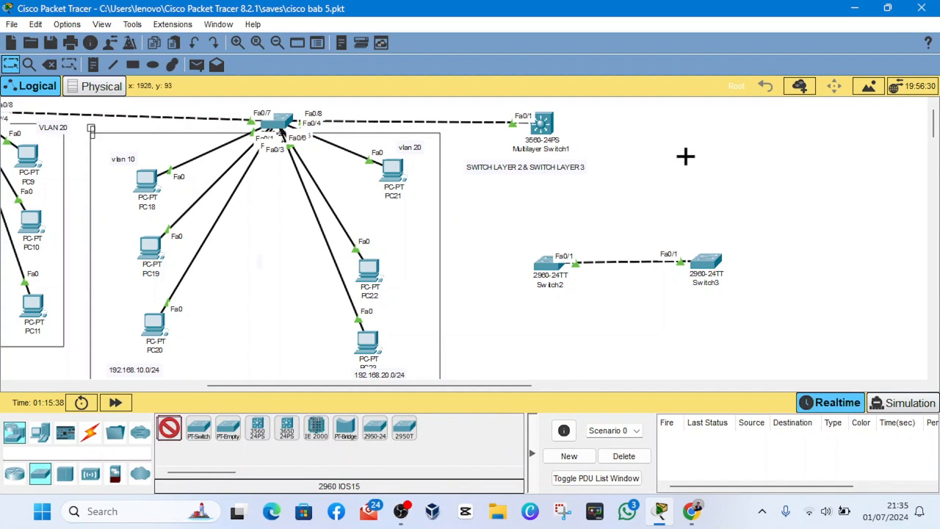
left_click(637, 130)
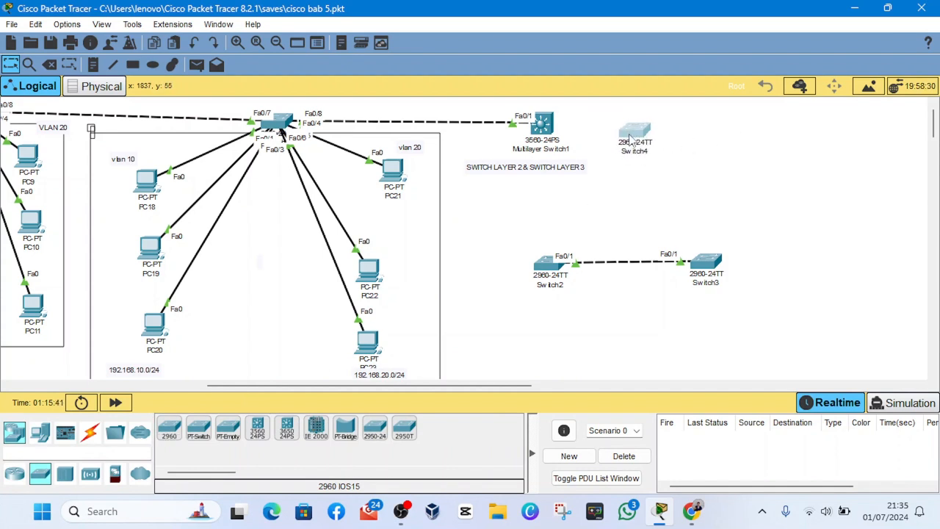
mouse_move(630, 138)
left_mouse_down()
mouse_move(665, 123)
mouse_move(623, 142)
mouse_move(641, 153)
left_mouse_up()
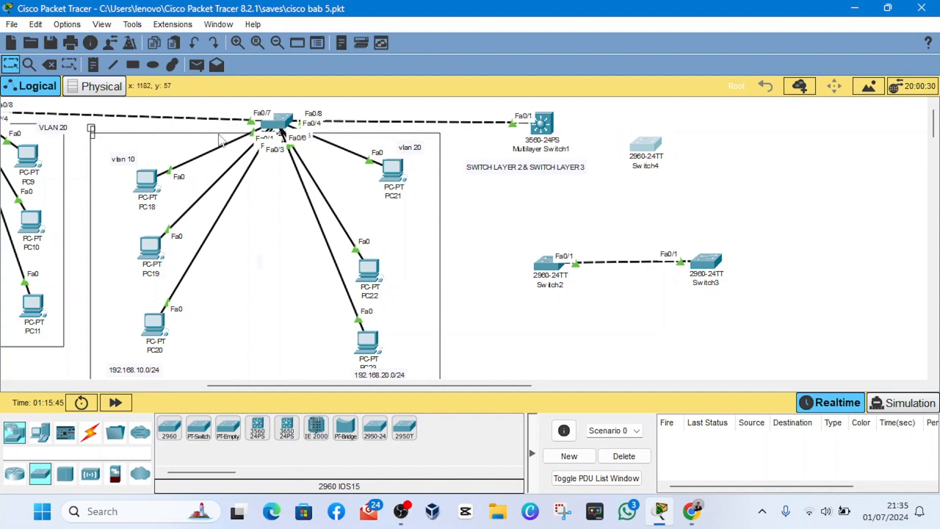
mouse_move(644, 158)
left_mouse_down()
mouse_move(684, 156)
mouse_move(632, 152)
mouse_move(644, 158)
left_mouse_up()
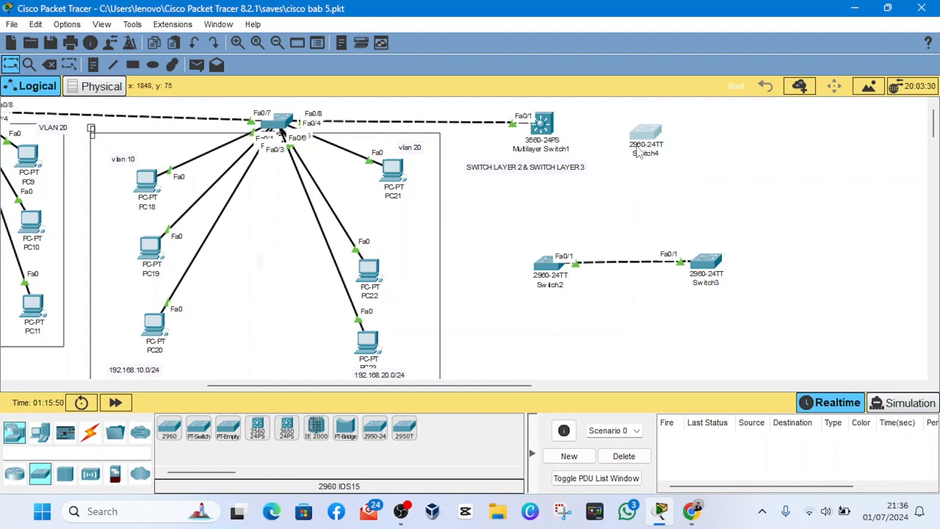
left_click(641, 138)
left_click(757, 9)
mouse_move(653, 145)
left_mouse_down()
mouse_move(661, 131)
mouse_move(647, 136)
mouse_move(650, 147)
left_mouse_up()
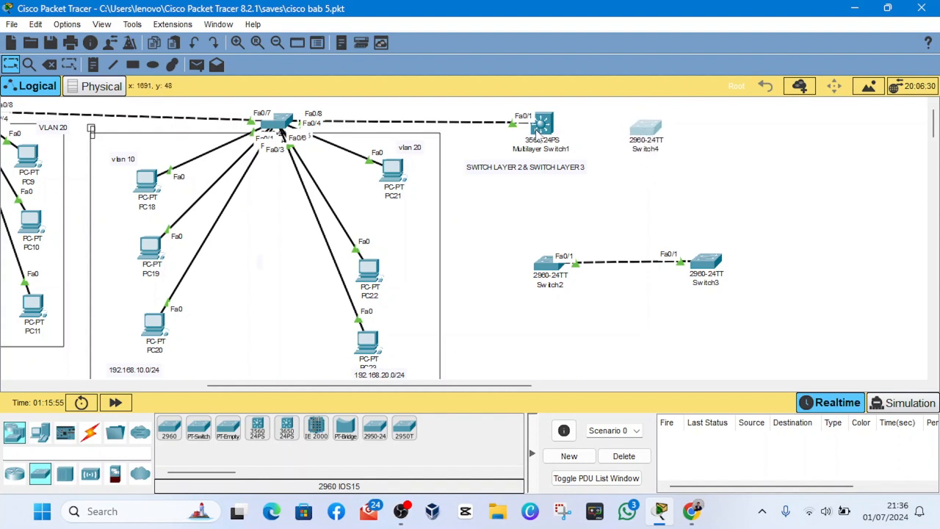
- Reposition Multilayer Switch1 and the access switch above PC18 to PC23 so their connecting link runs nearly level
left_click_drag(548, 129, 546, 129)
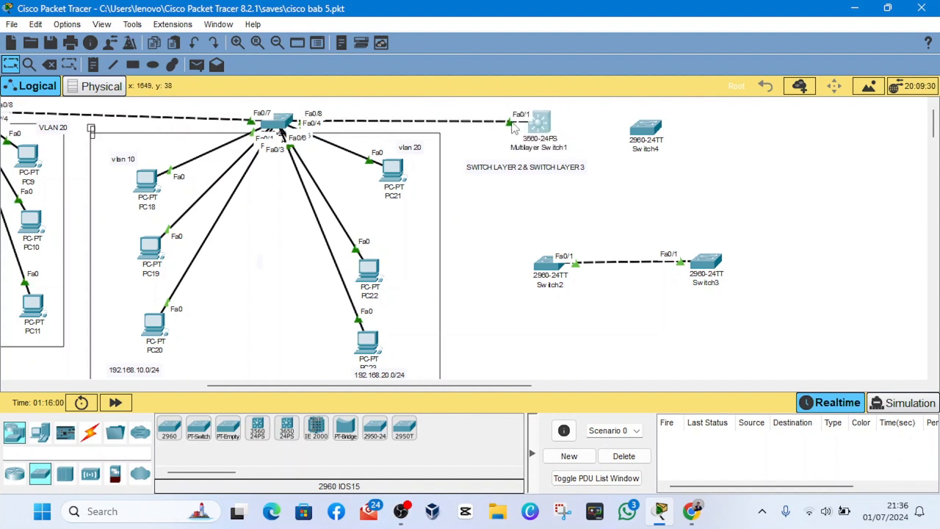
mouse_move(282, 127)
left_mouse_down()
mouse_move(297, 123)
mouse_move(295, 114)
left_mouse_up()
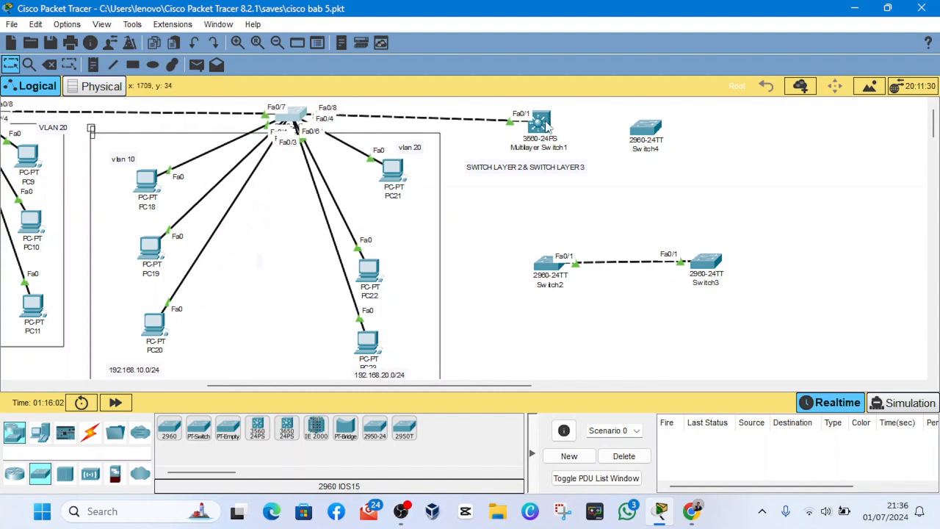
left_click_drag(543, 124, 536, 122)
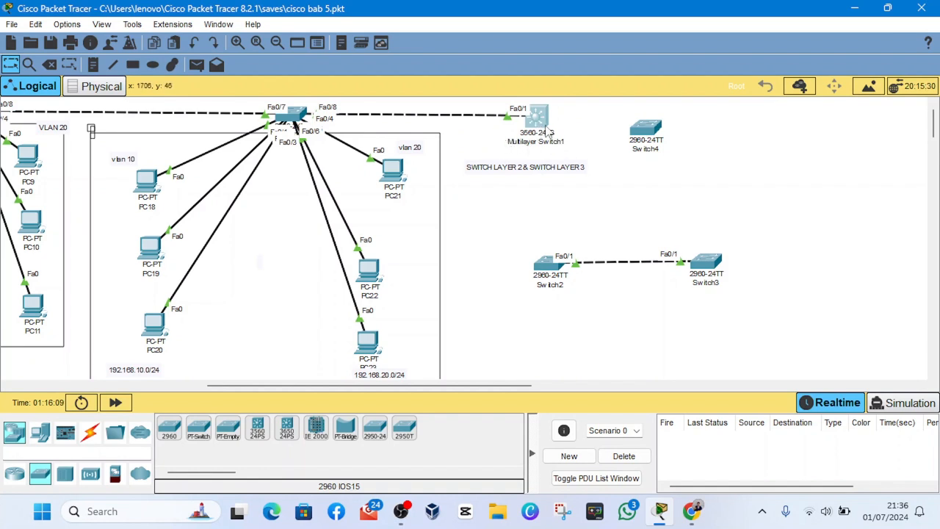
left_click_drag(541, 124, 550, 126)
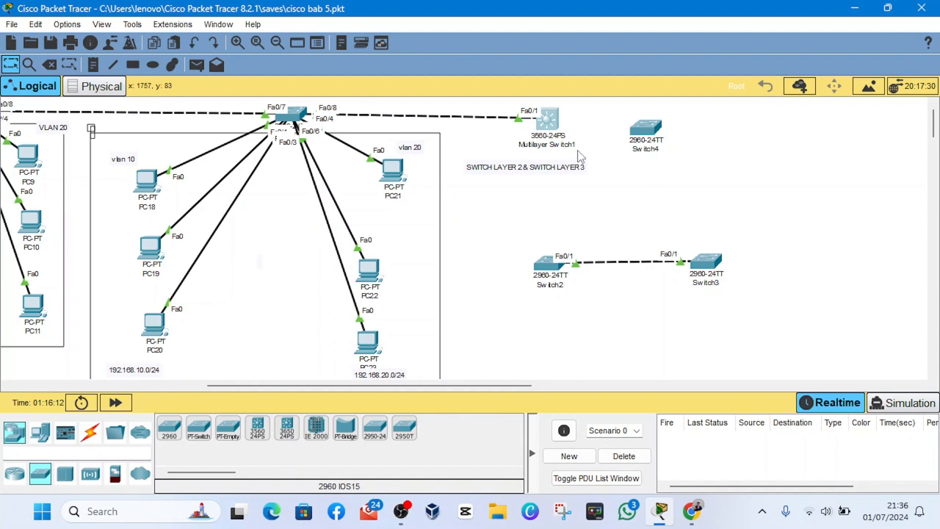
- Shift Multilayer Switch1, the access switch above PC18 to PC23, and the rectangle framing that PC group slightly
mouse_move(551, 123)
left_mouse_down()
mouse_move(544, 155)
mouse_move(513, 146)
mouse_move(531, 123)
mouse_move(551, 127)
mouse_move(545, 116)
mouse_move(561, 127)
left_mouse_up()
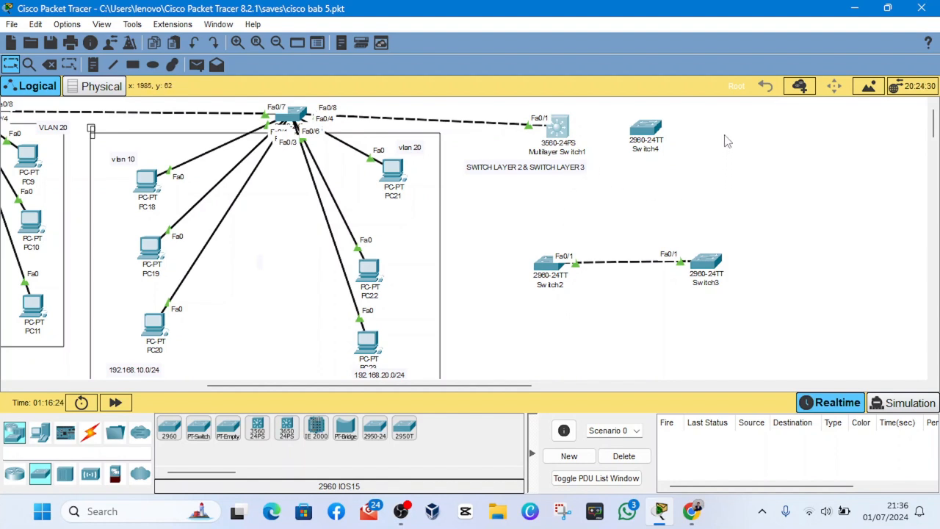
left_click_drag(702, 152, 598, 135)
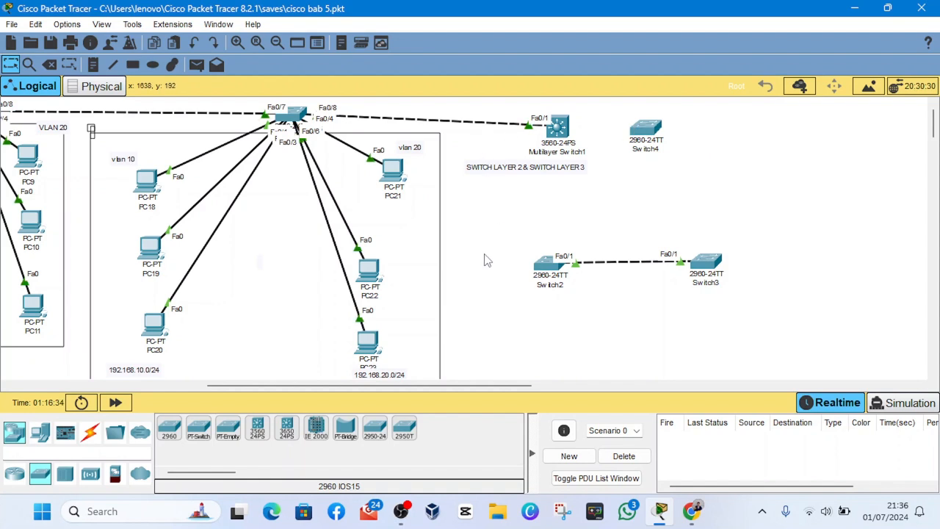
left_click(397, 512)
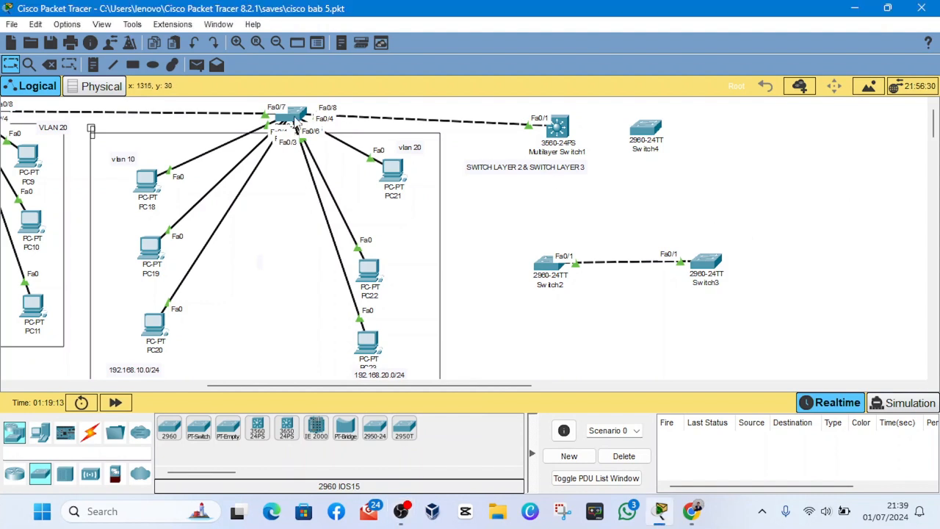
left_click_drag(296, 125, 277, 115)
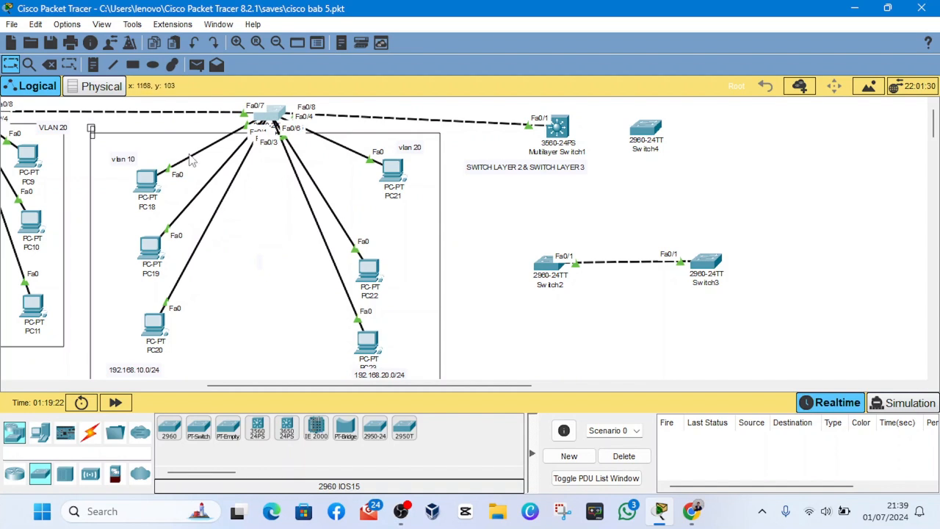
mouse_move(107, 149)
left_mouse_down()
mouse_move(153, 146)
mouse_move(200, 163)
mouse_move(112, 145)
left_mouse_up()
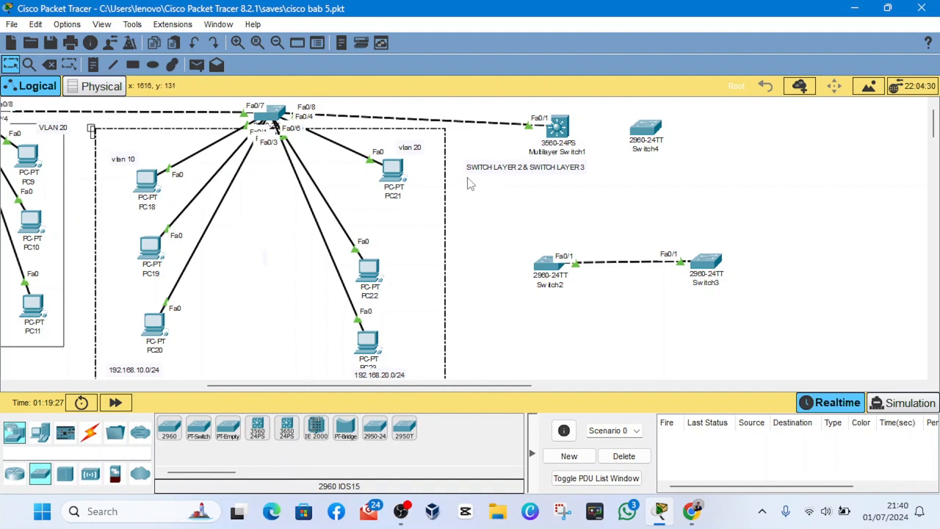
- Nudge Router0 and the access switch above PC18 to PC23 slightly upward within the topology
scroll(414, 166, "left", 8)
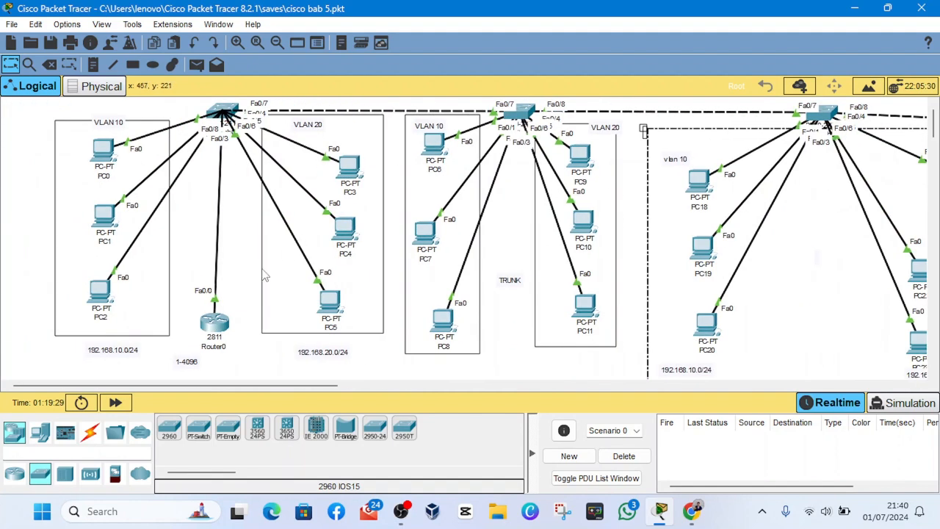
mouse_move(216, 329)
left_mouse_down()
mouse_move(203, 286)
mouse_move(230, 294)
mouse_move(226, 327)
mouse_move(215, 329)
left_mouse_up()
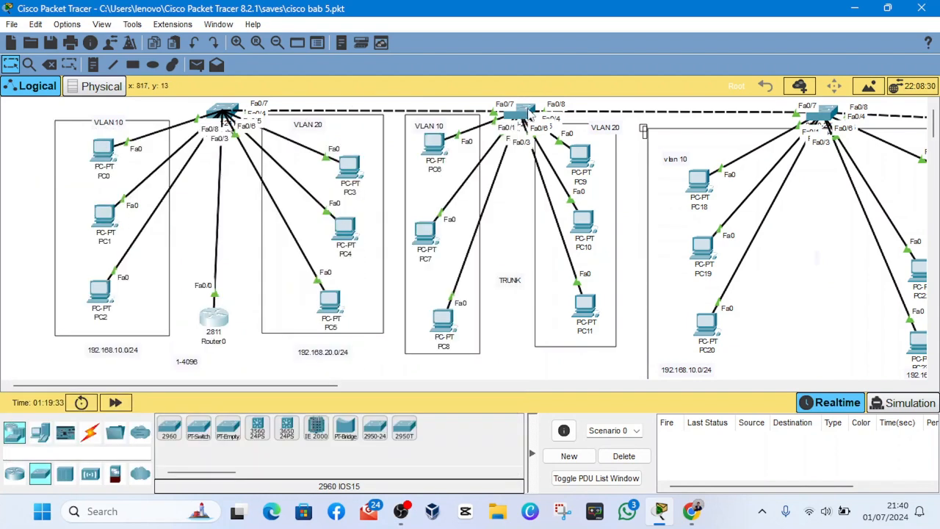
scroll(569, 139, "right", 5)
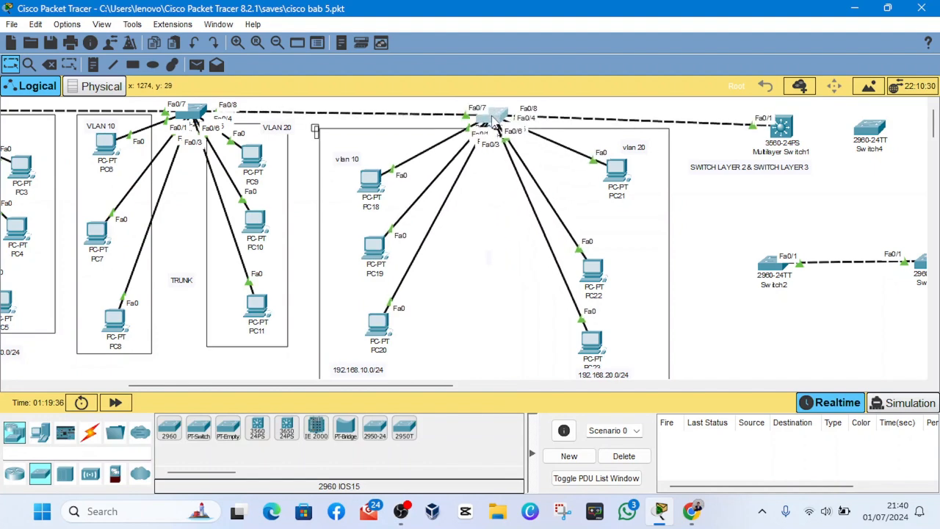
left_click_drag(493, 121, 491, 115)
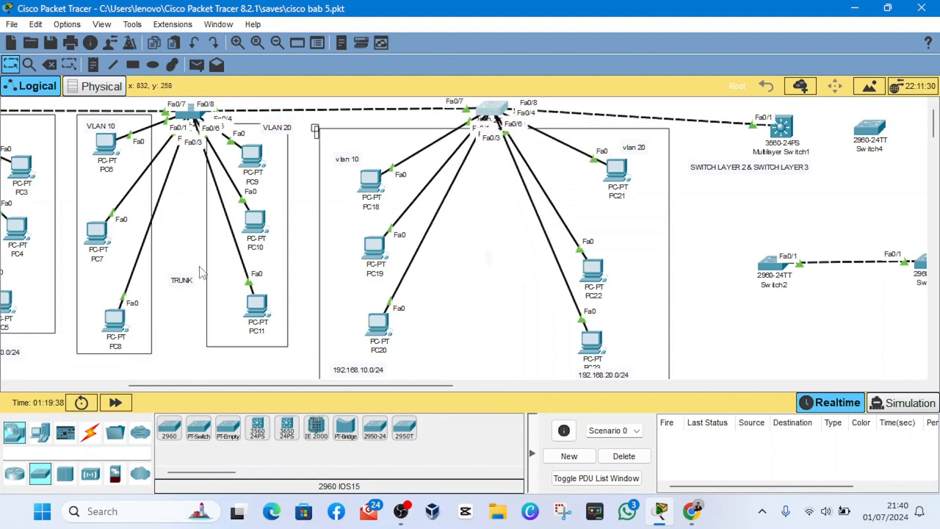
scroll(192, 278, "left", 5)
scroll(419, 294, "right", 4)
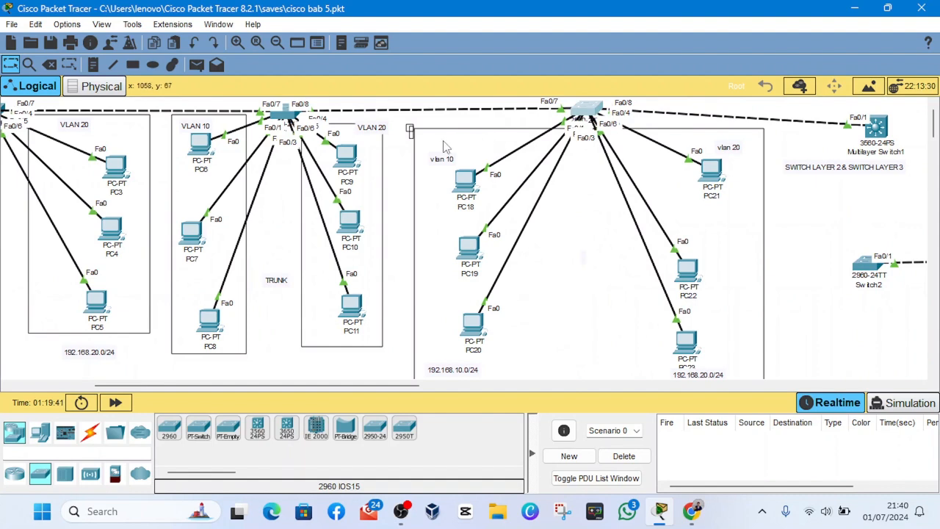
scroll(272, 187, "left", 5)
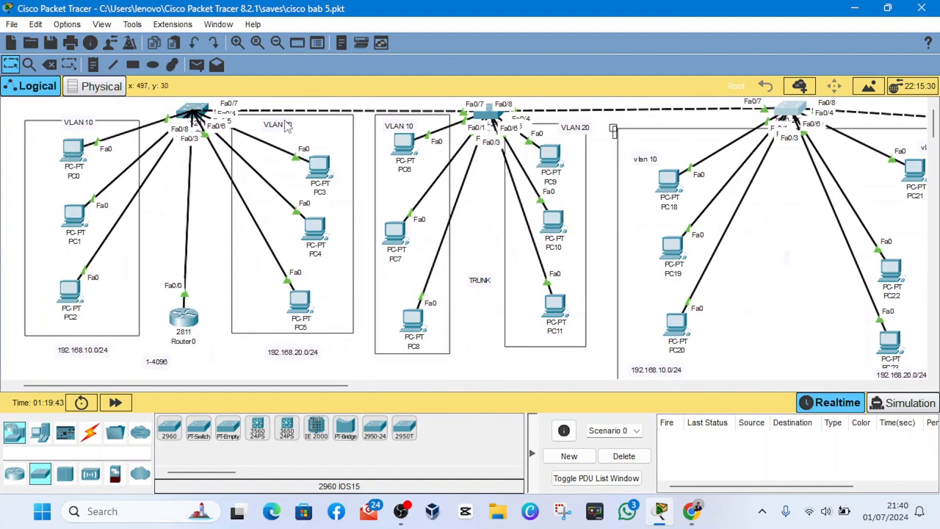
mouse_move(187, 314)
left_mouse_down()
mouse_move(194, 324)
mouse_move(204, 270)
mouse_move(201, 304)
mouse_move(183, 315)
left_mouse_up()
mouse_move(180, 316)
left_mouse_down()
mouse_move(184, 303)
mouse_move(180, 314)
left_mouse_up()
scroll(337, 220, "right", 10)
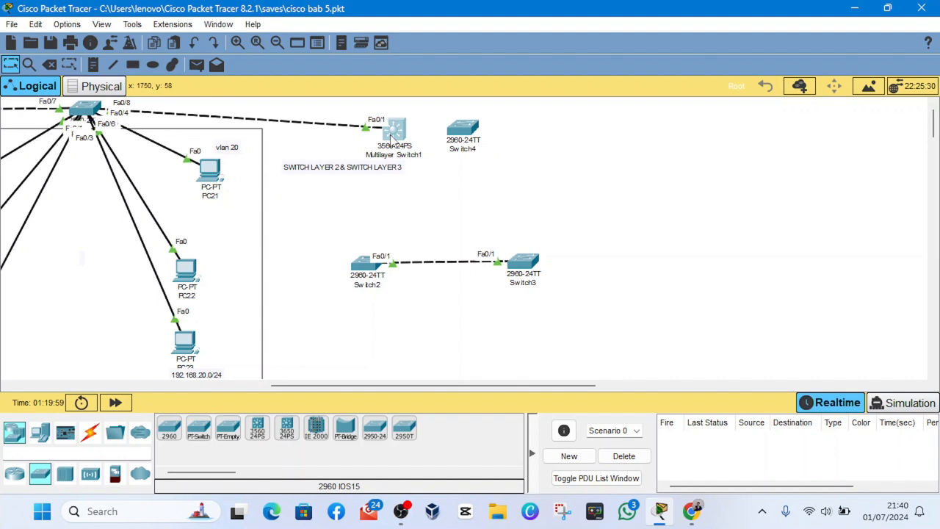
- Raise Multilayer Switch1 so its link to the access switch above PC18 to PC23 runs almost level
mouse_move(400, 117)
left_mouse_down()
mouse_move(397, 126)
mouse_move(422, 112)
mouse_move(402, 122)
mouse_move(392, 149)
mouse_move(400, 134)
mouse_move(463, 147)
mouse_move(364, 134)
mouse_move(363, 123)
mouse_move(384, 124)
mouse_move(360, 130)
mouse_move(363, 156)
mouse_move(420, 112)
mouse_move(396, 111)
left_mouse_up()
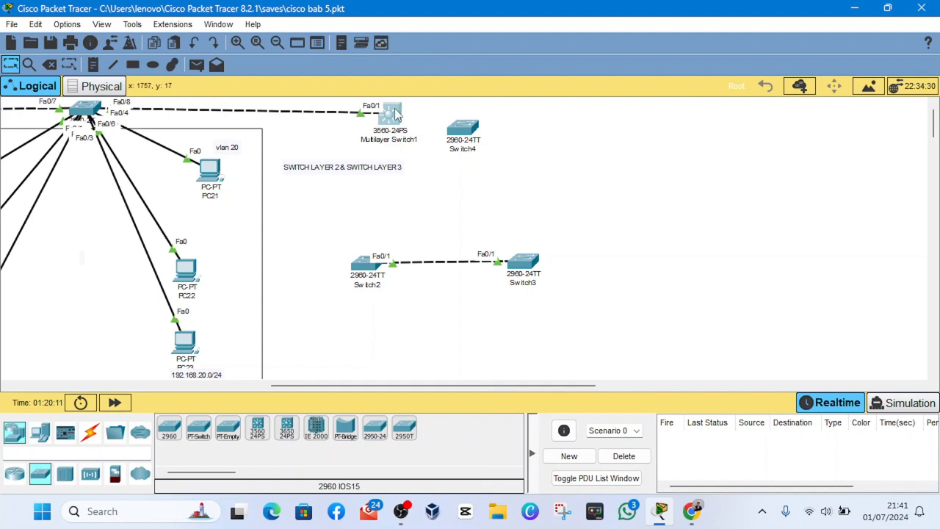
left_click_drag(396, 112, 398, 117)
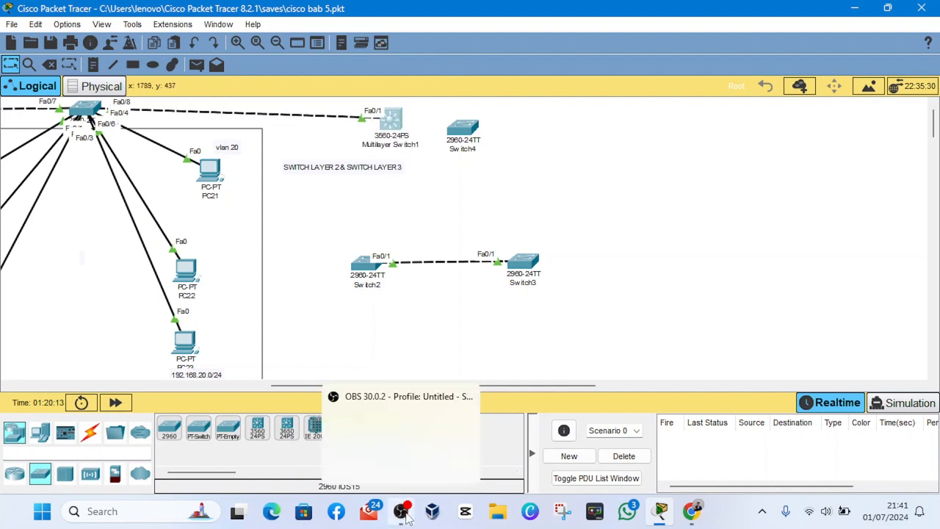
mouse_move(400, 510)
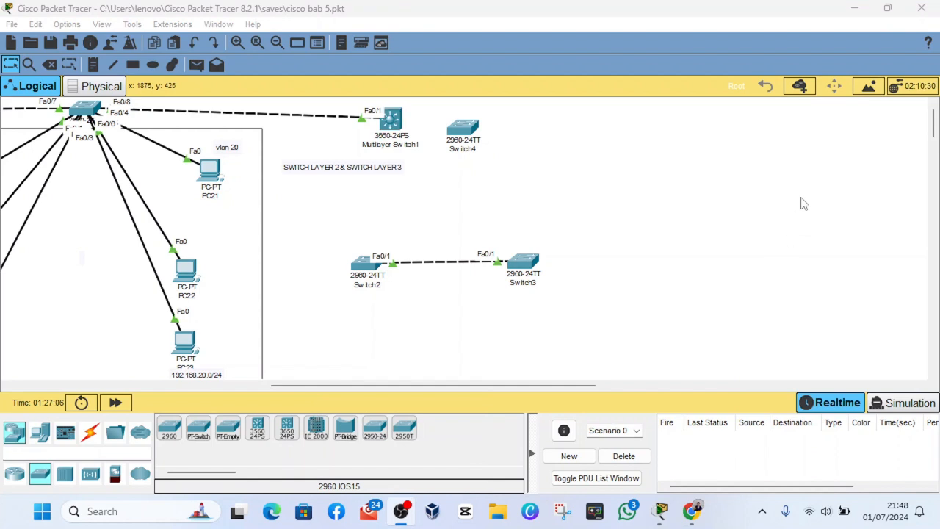
left_click(788, 12)
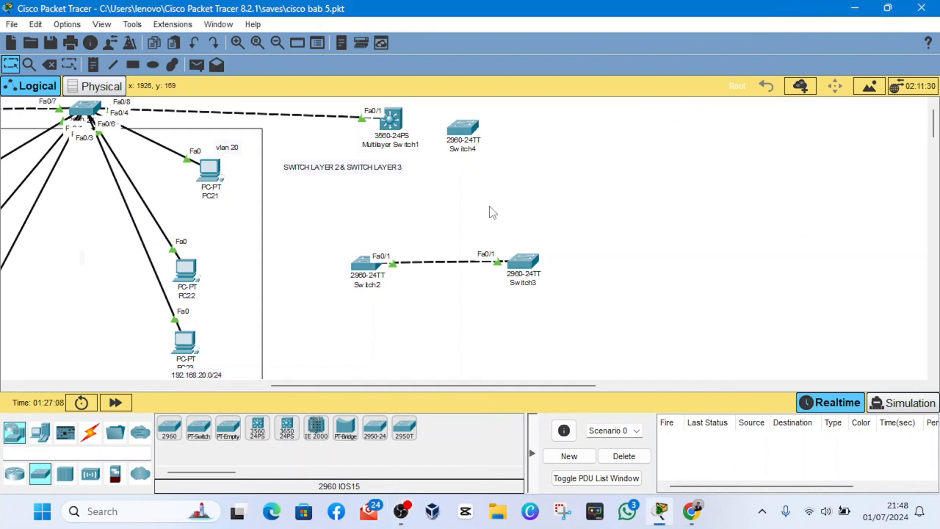
- Delete the linked switches Switch2 and Switch3 plus the unconnected Switch4, and return to the selection tool
left_click_drag(336, 227, 552, 256)
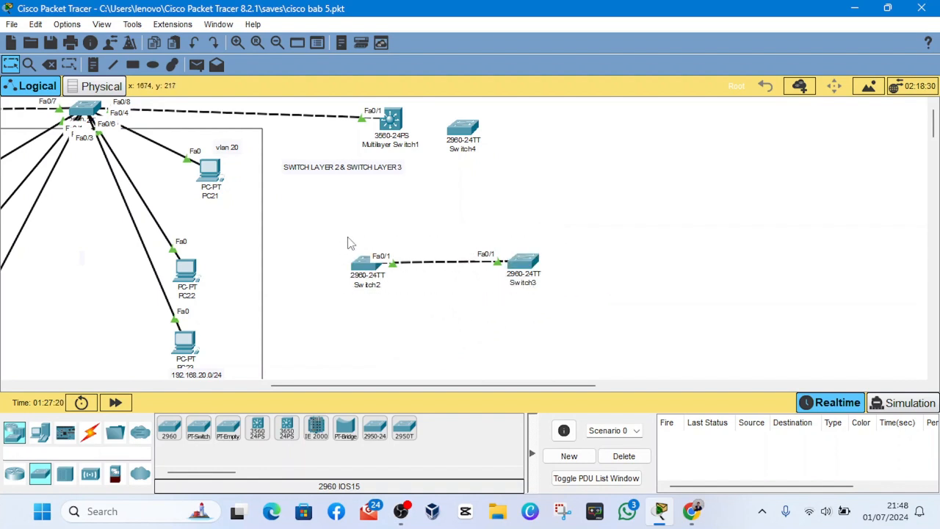
left_click_drag(350, 243, 574, 295)
key("Delete")
key("Return")
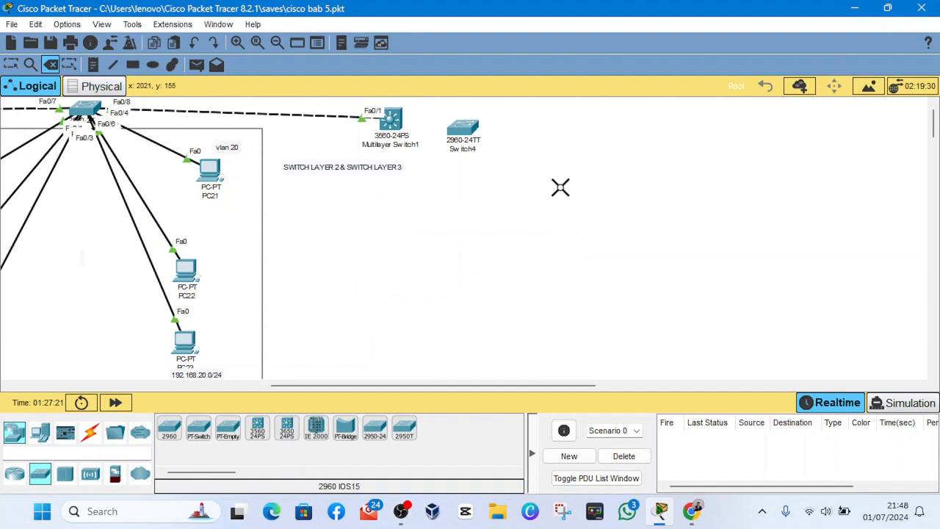
left_click(472, 142)
left_click(463, 272)
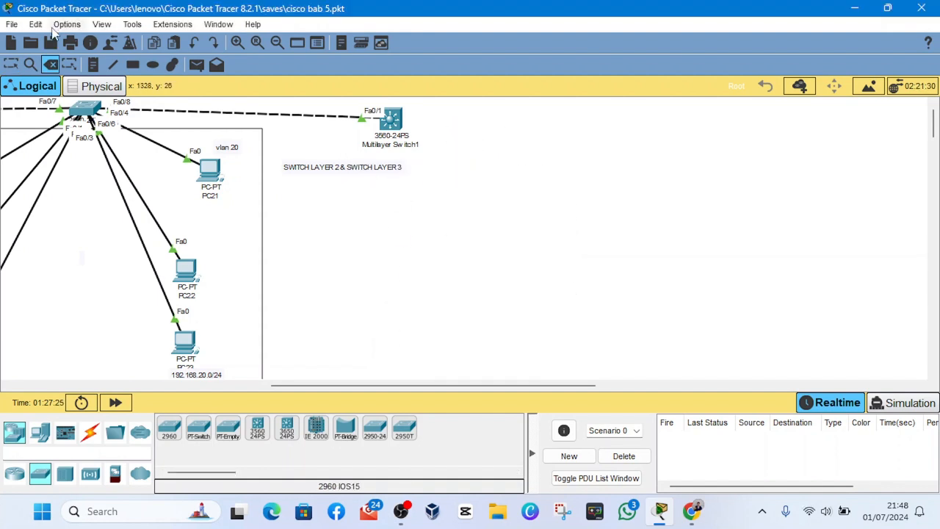
left_click(11, 65)
- Move the "SWITCH LAYER 2 & SWITCH LAYER 3" note beside Multilayer Switch1 and the VLAN network list note beside PC22
left_click_drag(362, 173, 515, 128)
scroll(374, 231, "down", 3)
scroll(294, 274, "down", 2)
scroll(213, 243, "left", 10)
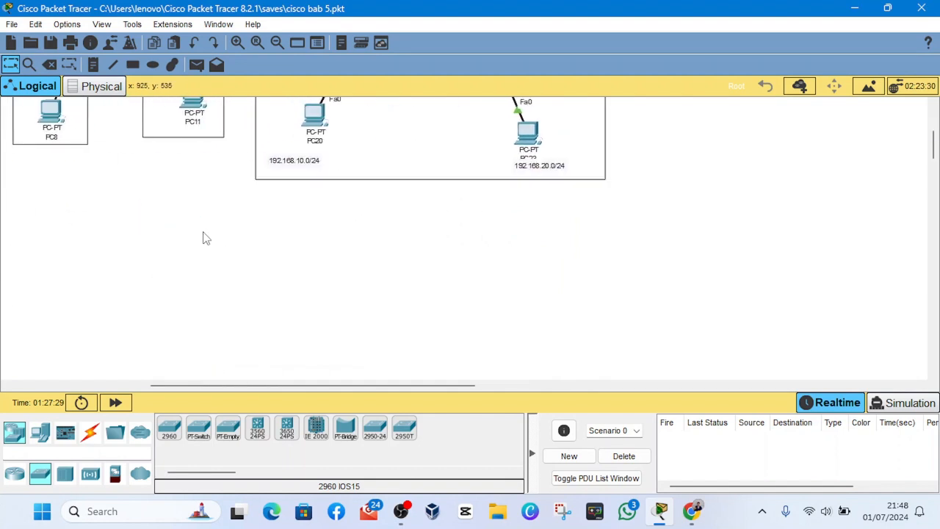
left_click_drag(257, 231, 283, 272)
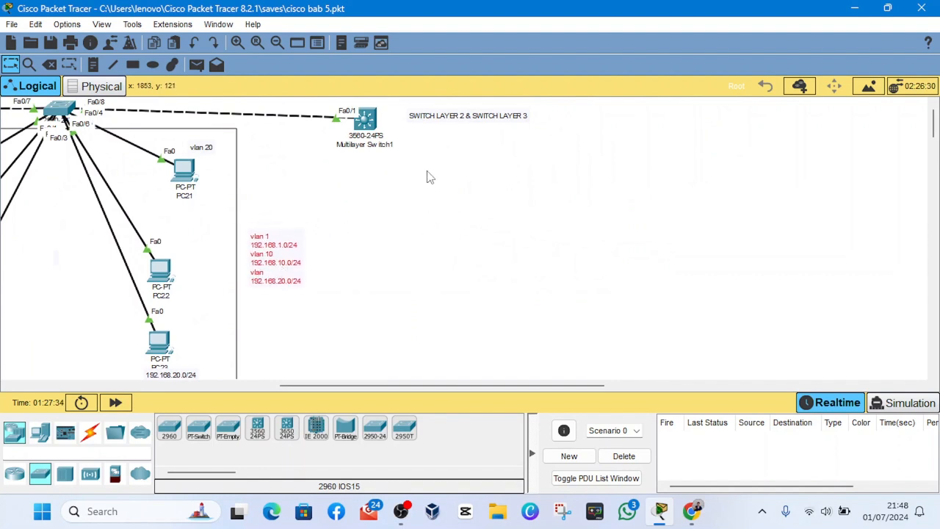
- Lower Multilayer Switch1 slightly and place two PCs level with each other beneath it, one on each side
left_click_drag(371, 122, 374, 149)
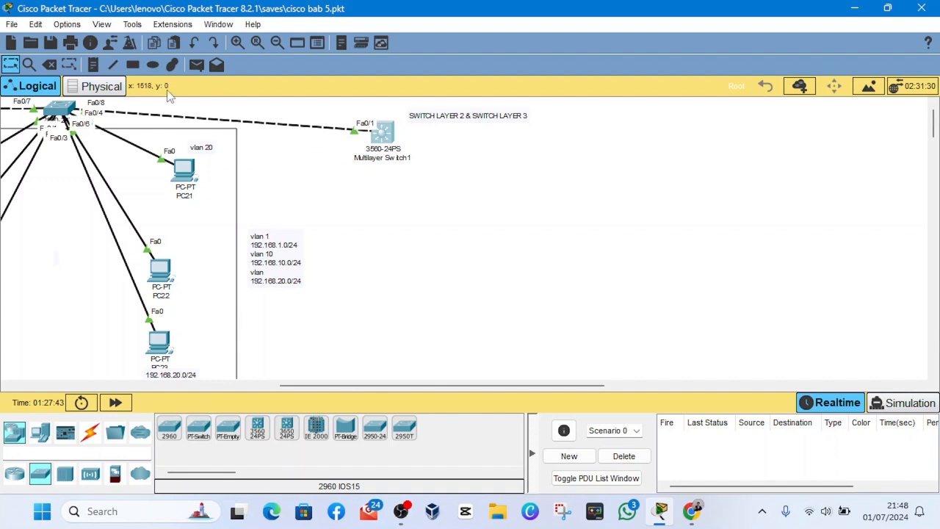
left_click(40, 432)
left_click(169, 430)
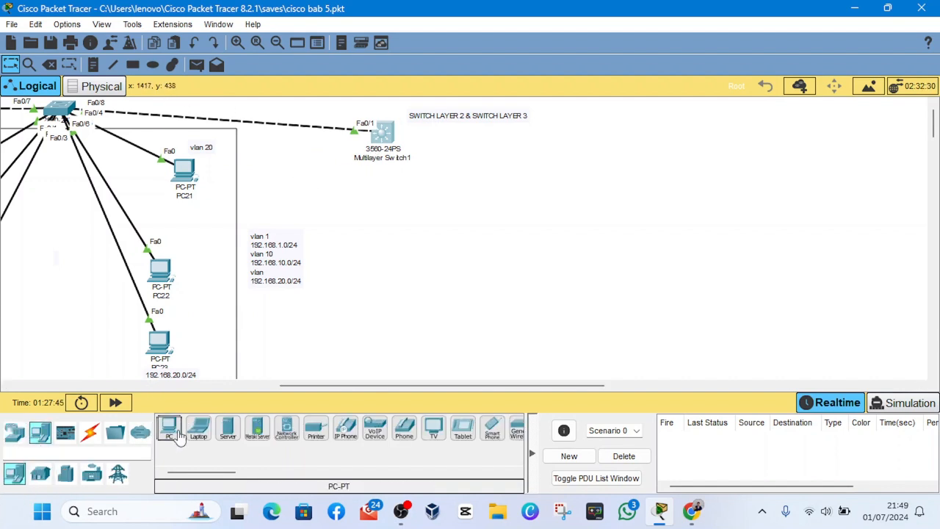
left_click(313, 190)
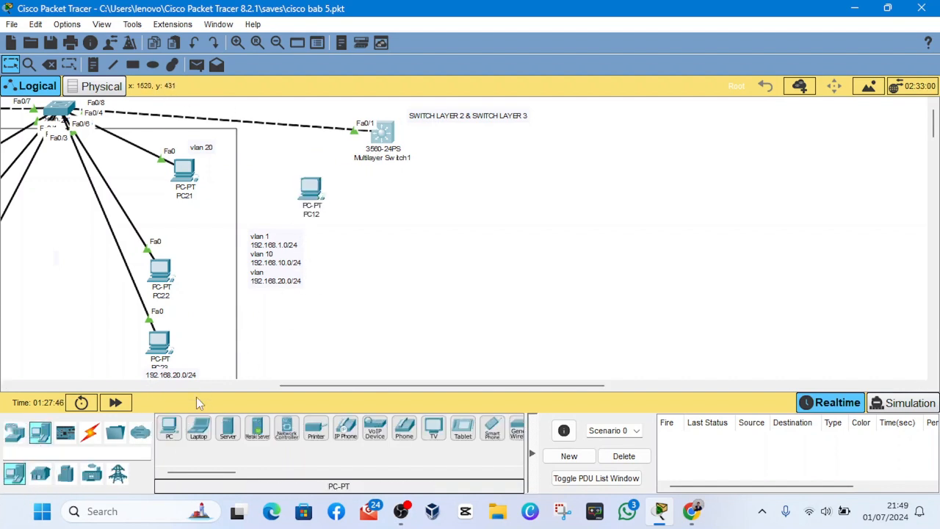
left_click(169, 435)
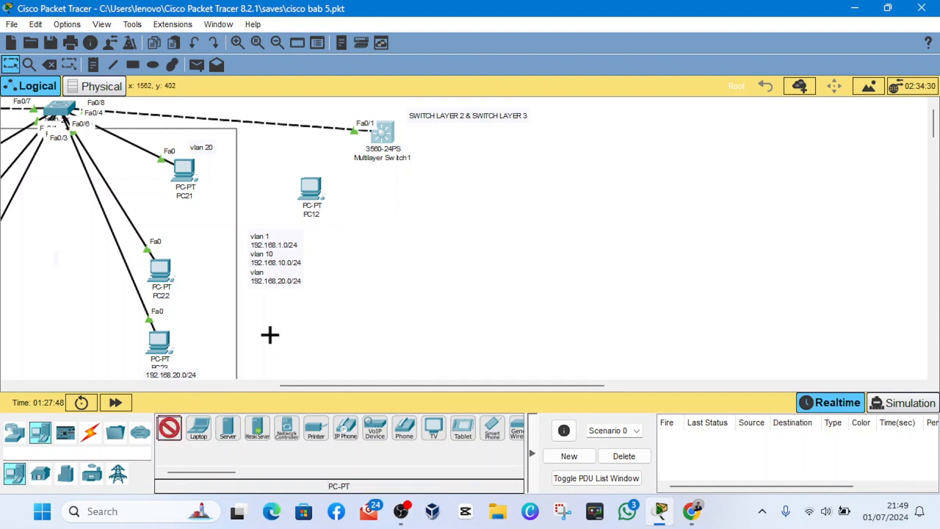
left_click(441, 186)
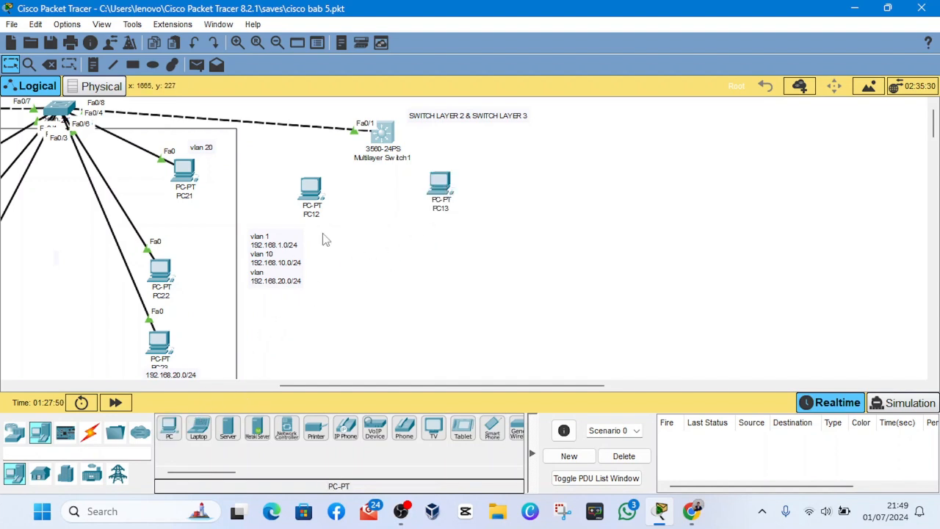
mouse_move(442, 189)
left_mouse_down()
mouse_move(440, 204)
mouse_move(439, 194)
left_mouse_up()
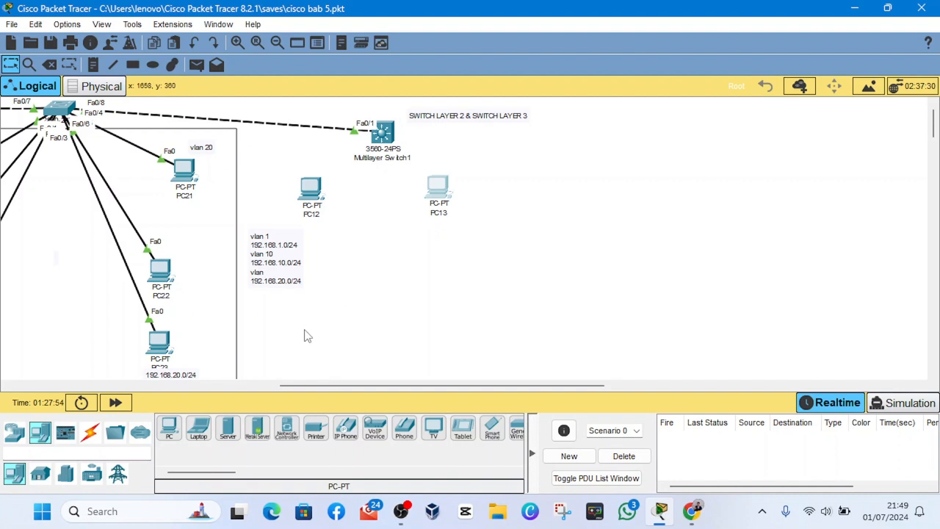
- Connect Multilayer Switch1 to PC12 and PC13 using automatically chosen connections
left_click(89, 432)
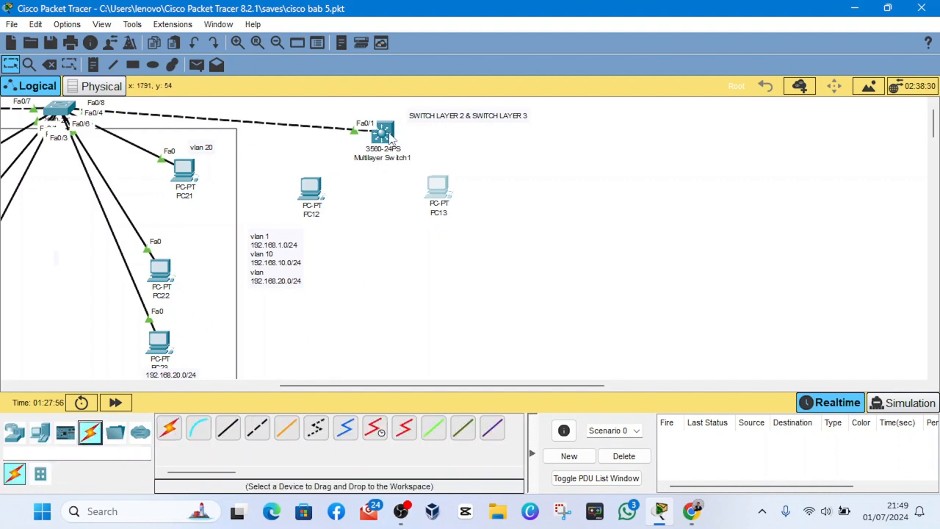
left_click(171, 428)
left_click(382, 134)
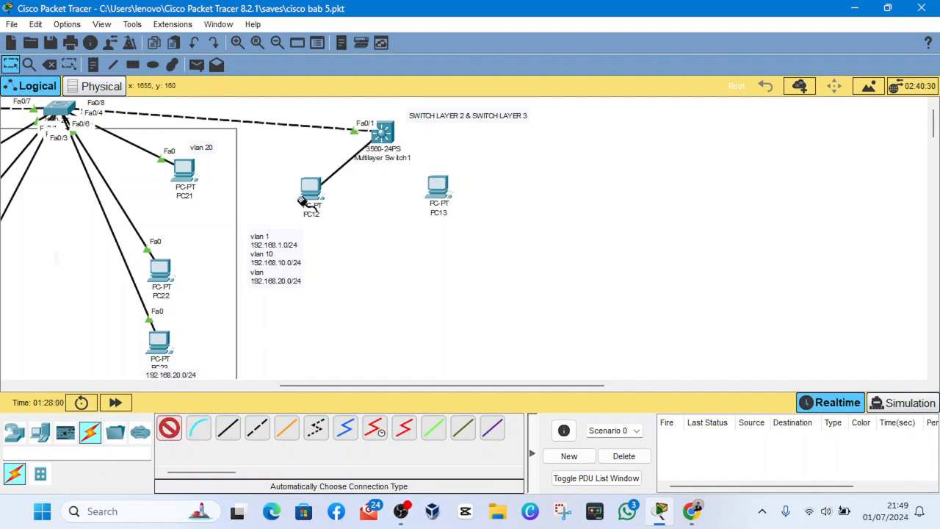
left_click(302, 200)
left_click(382, 143)
left_click(438, 209)
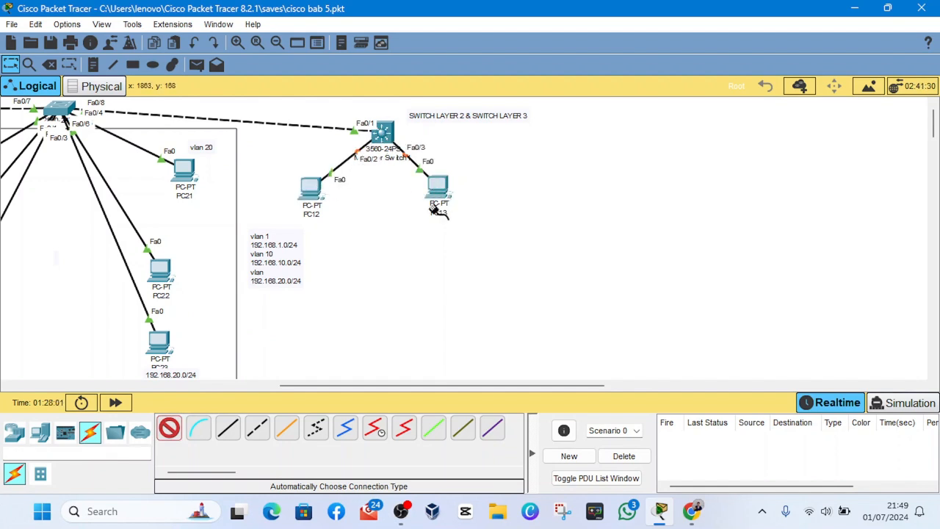
left_click(169, 428)
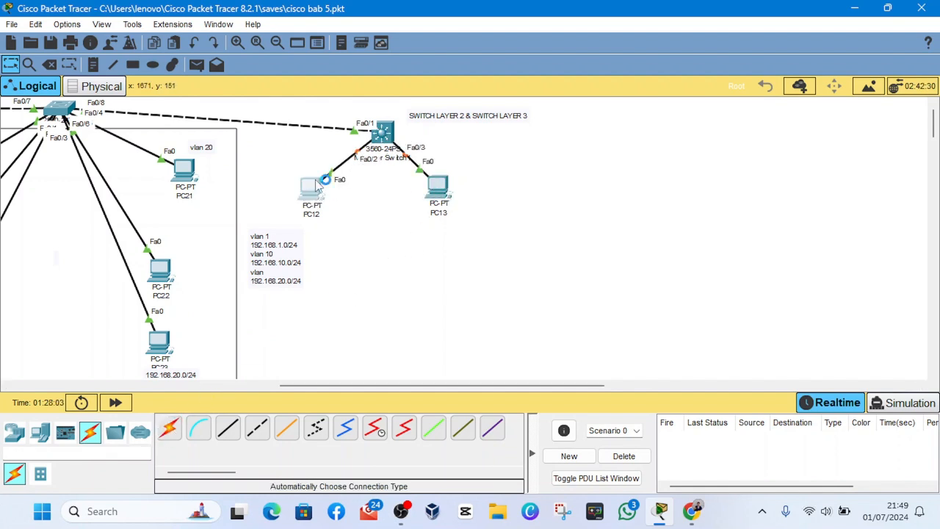
- Give PC12 the static IPv4 address 192.168.10.20 with subnet mask 255.255.255.0
left_click(316, 185)
left_click(377, 40)
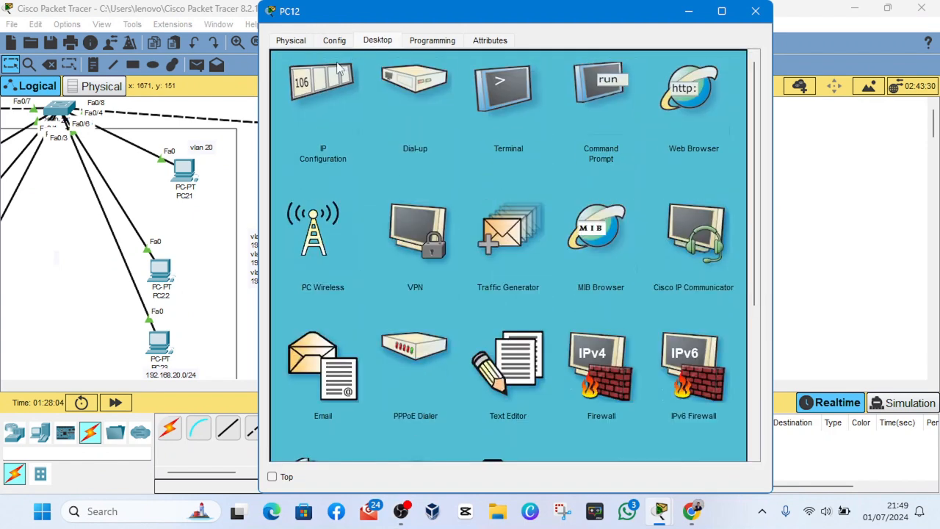
left_click(329, 97)
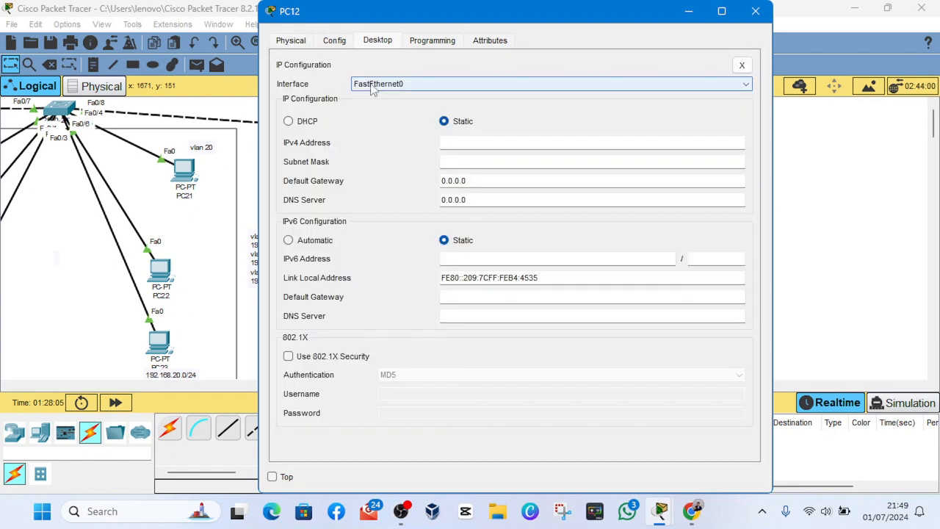
left_click(467, 143)
type("12")
key("BackSpace")
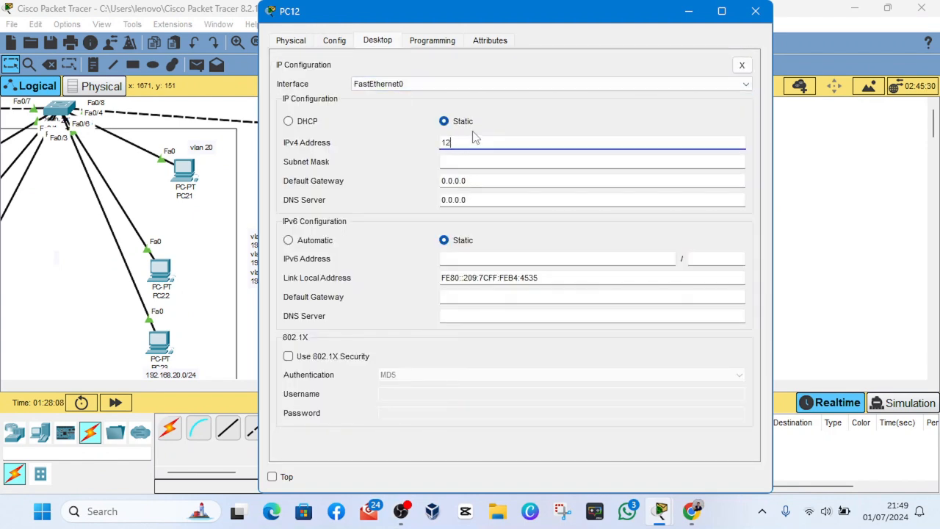
type("92.168.10.20")
left_click(491, 161)
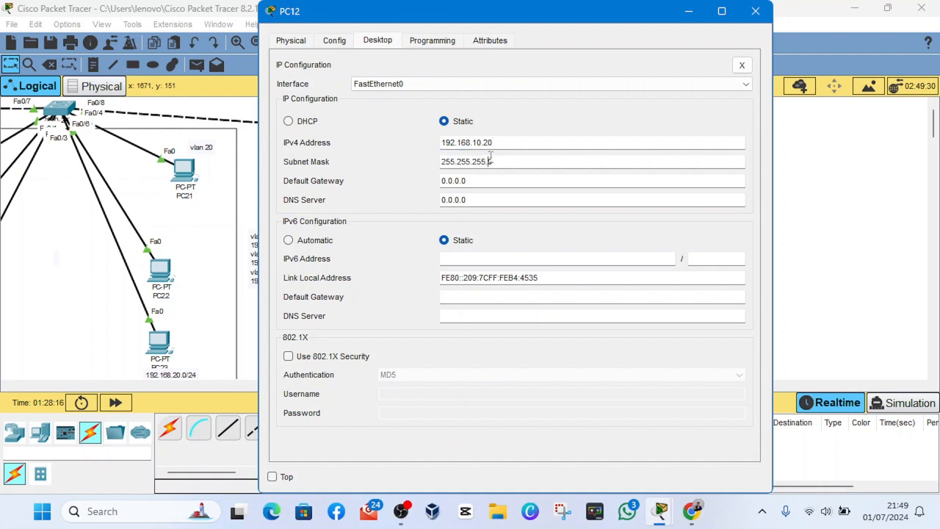
- Give PC13 the static IPv4 address 192.168.20.10 and fill in its subnet mask
left_click(756, 11)
left_click(439, 188)
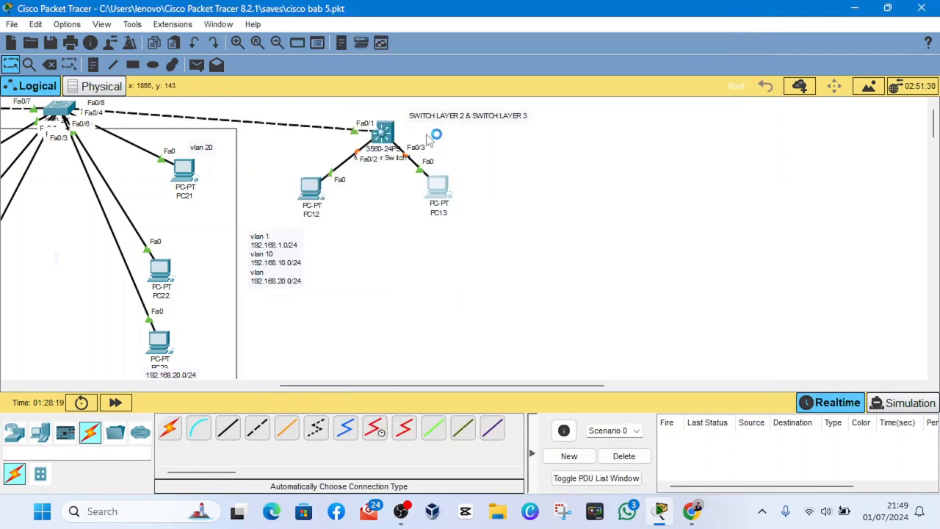
left_click(377, 63)
left_click(353, 144)
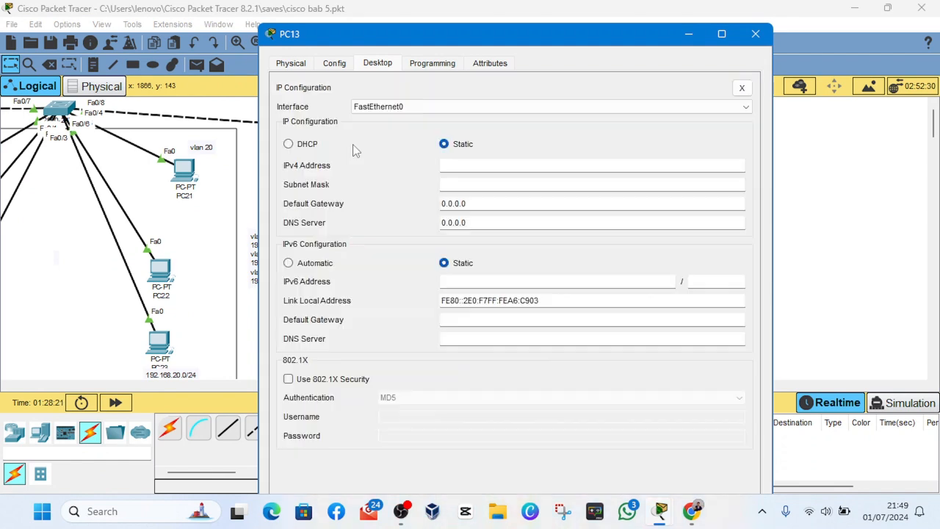
left_click(450, 163)
type("192.168.20.10")
left_click(459, 185)
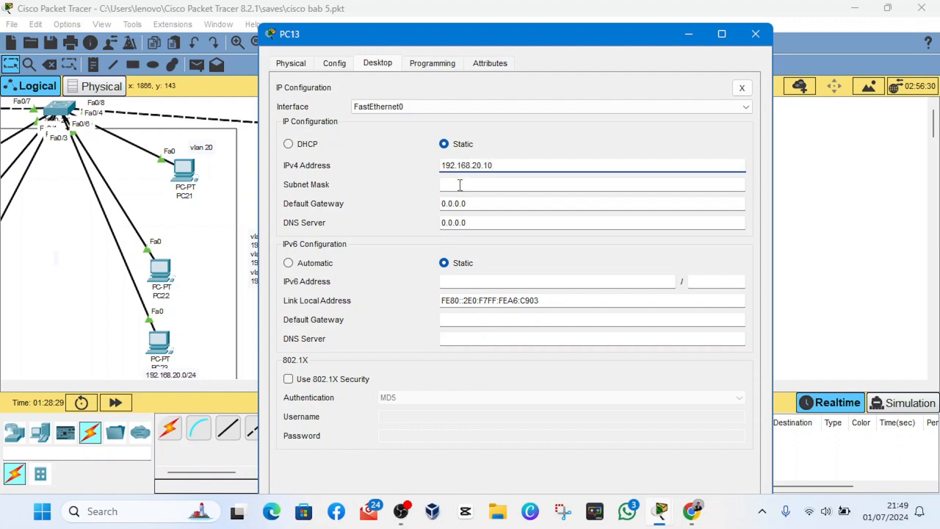
left_click(756, 33)
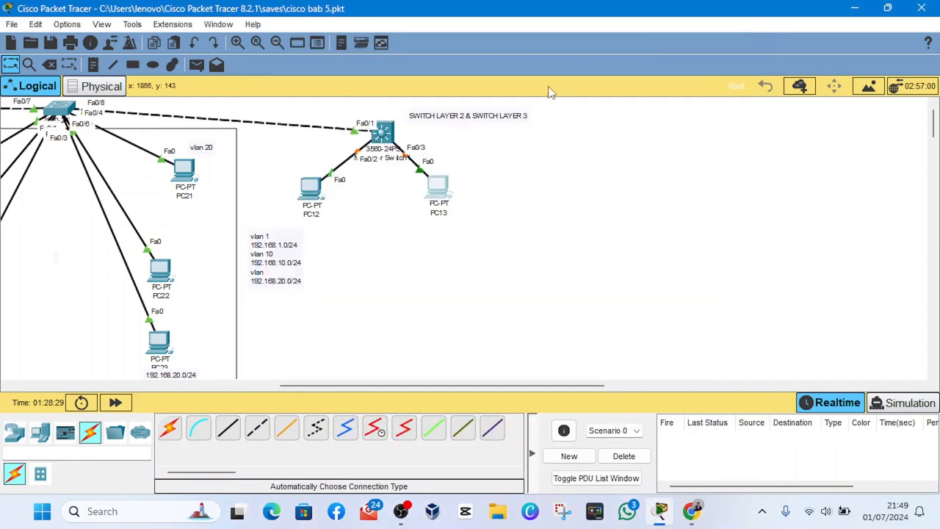
- Open Multilayer Switch1's command line and enter privileged mode followed by global configuration mode
left_click(367, 130)
left_click(369, 41)
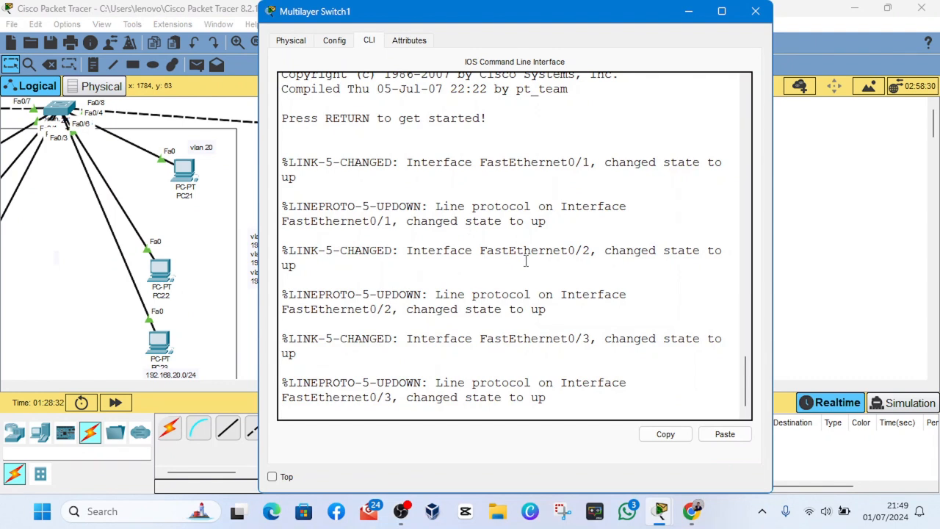
key("Return")
key("Return")
type("EN")
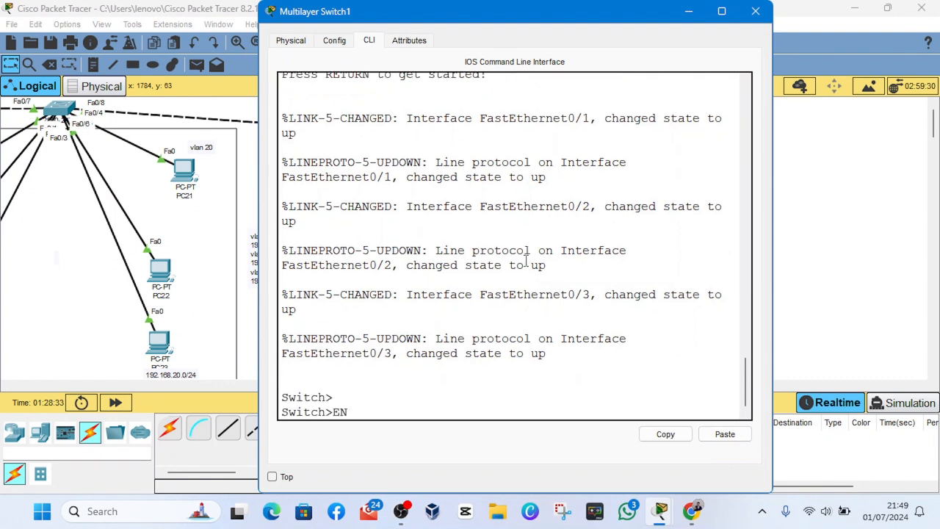
key("Return")
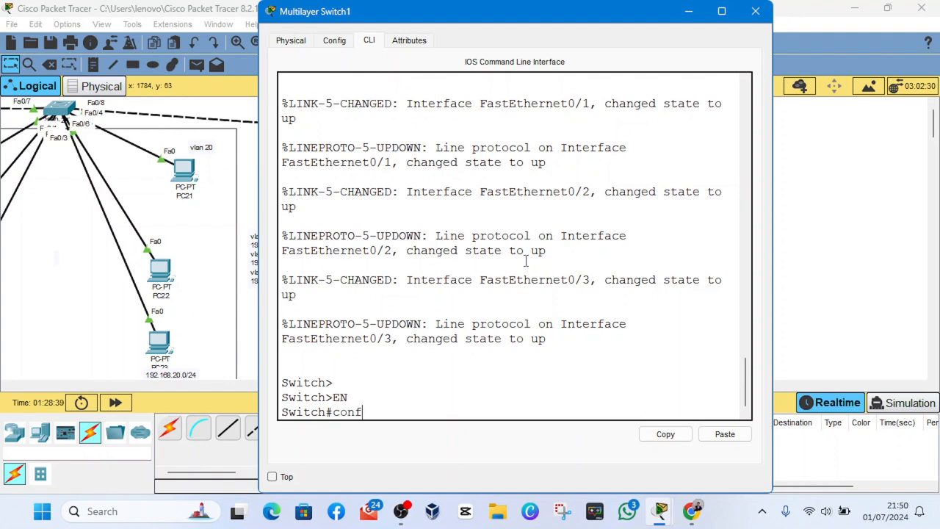
key("Return")
key("Return")
key("Return")
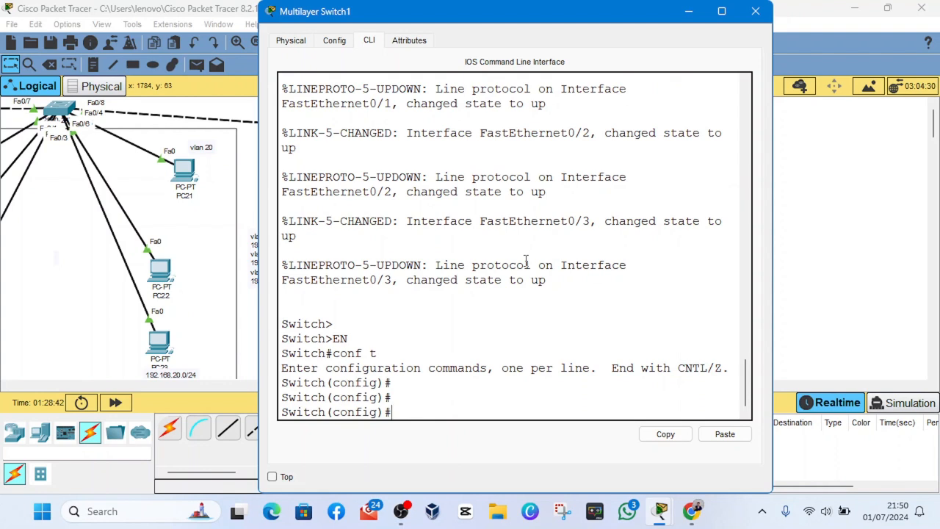
- Create VLAN 10 on Multilayer Switch1 with the name progamer and return to global configuration
type("vlan 10")
key("Return")
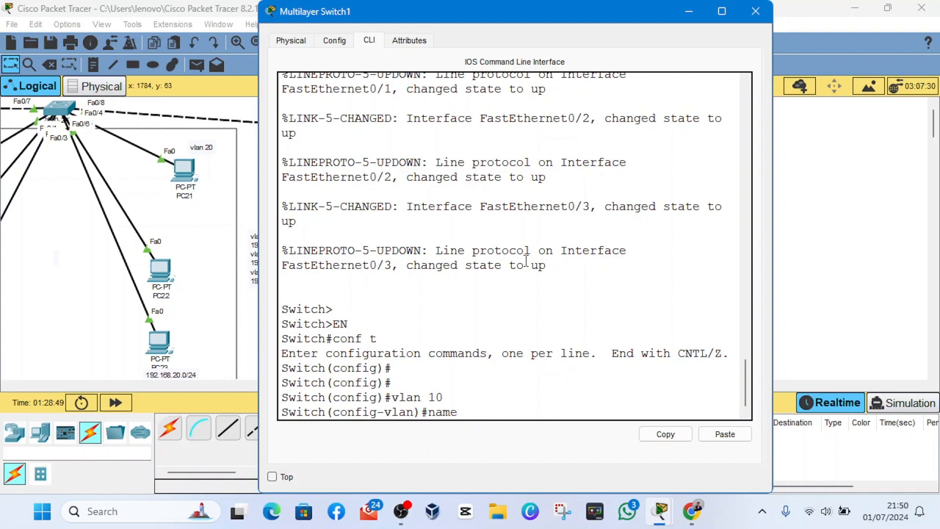
type("name progamer")
key("Return")
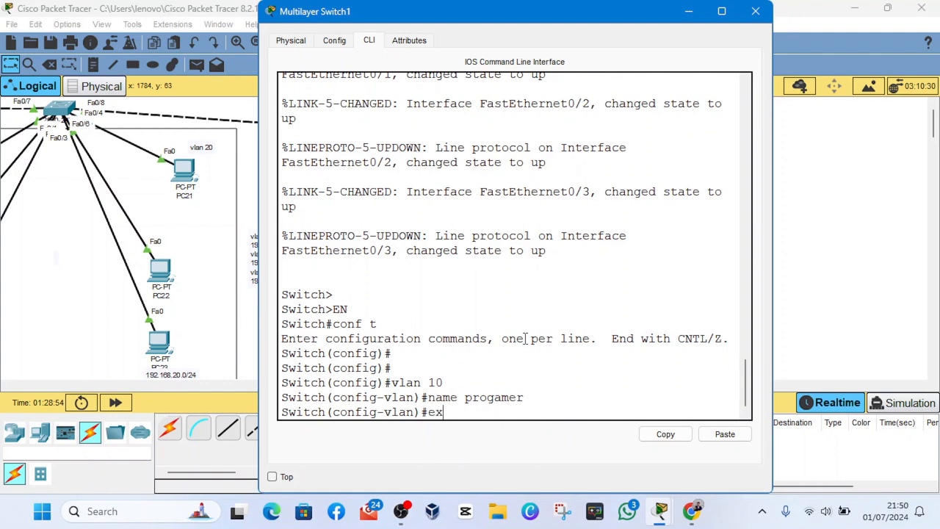
key("Return")
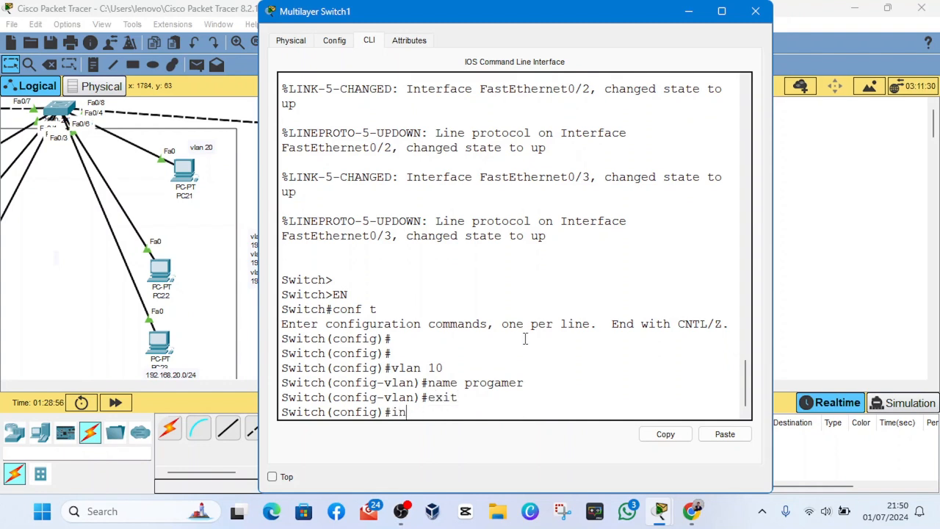
- Nudge PC12 closer to Multilayer Switch1 and enter interface configuration for fa0/2 on the switch
type("inyt")
key("BackSpace")
key("BackSpace")
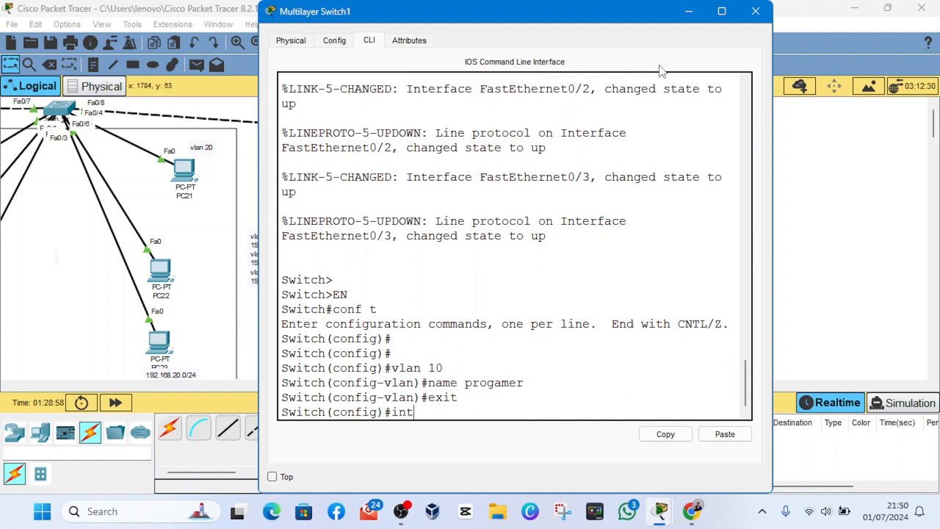
left_click(689, 11)
mouse_move(307, 204)
left_mouse_down()
mouse_move(269, 171)
mouse_move(317, 195)
left_mouse_up()
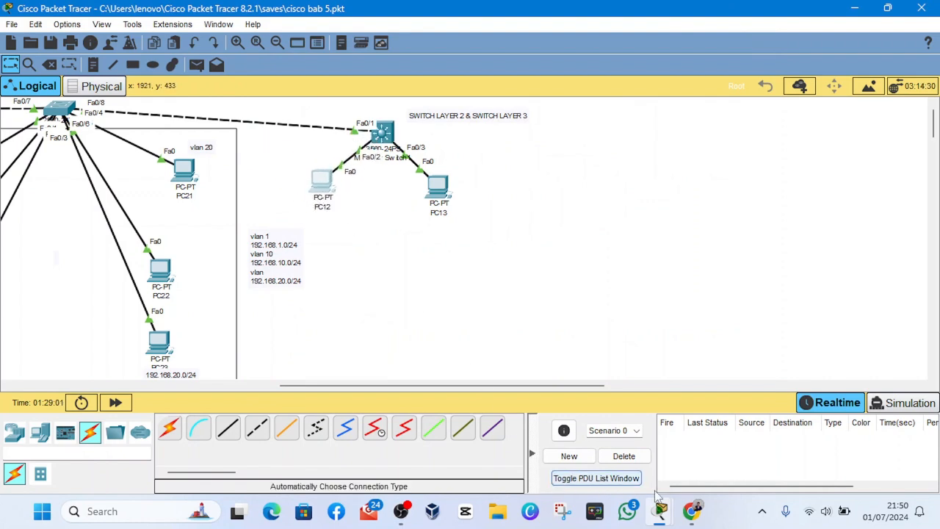
mouse_move(659, 507)
left_click(733, 454)
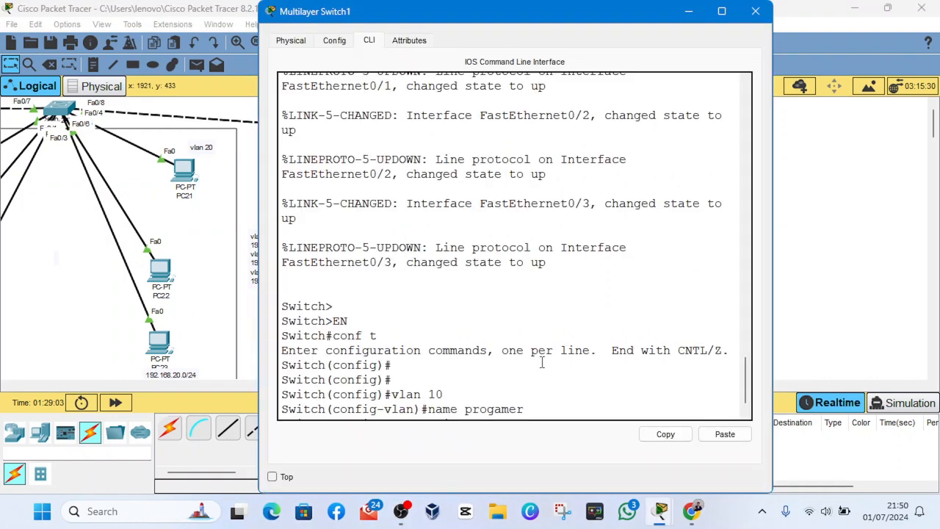
scroll(542, 362, "up", 1)
scroll(542, 362, "down", 2)
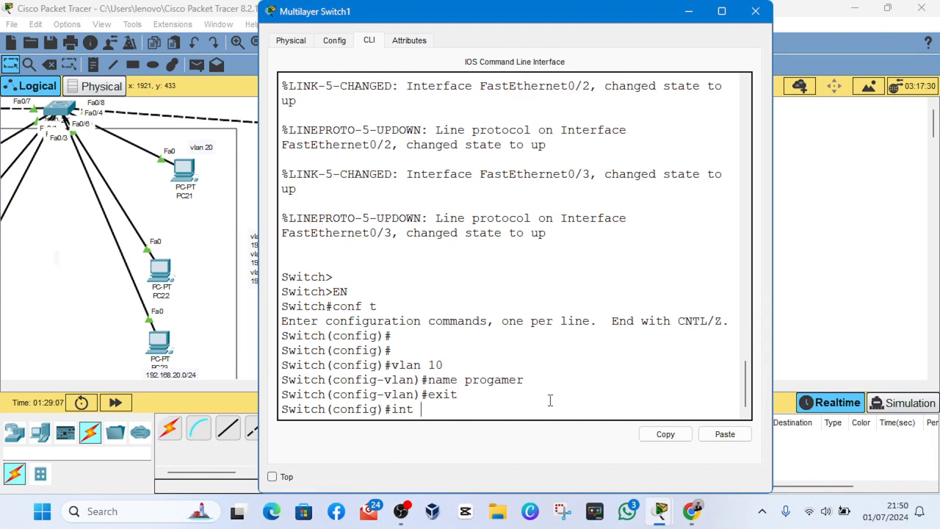
type("fa0/2")
key("Return")
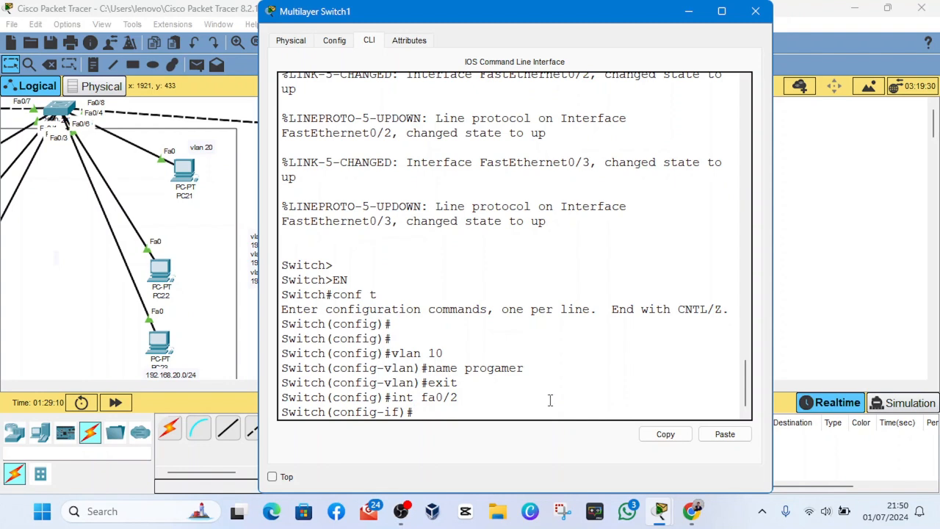
- Set interface fa0/2 on Multilayer Switch1 to switchport access mode
type("switch")
key("Tab")
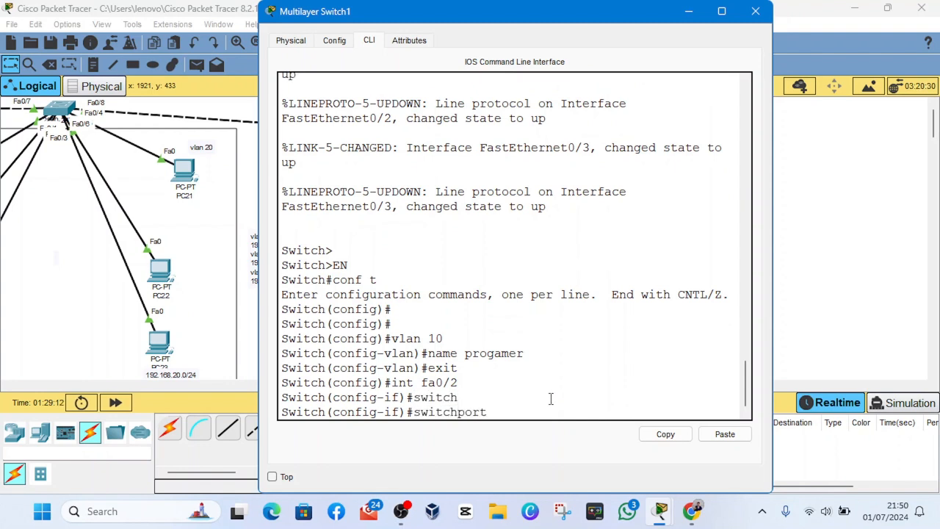
type("mod")
key("Tab")
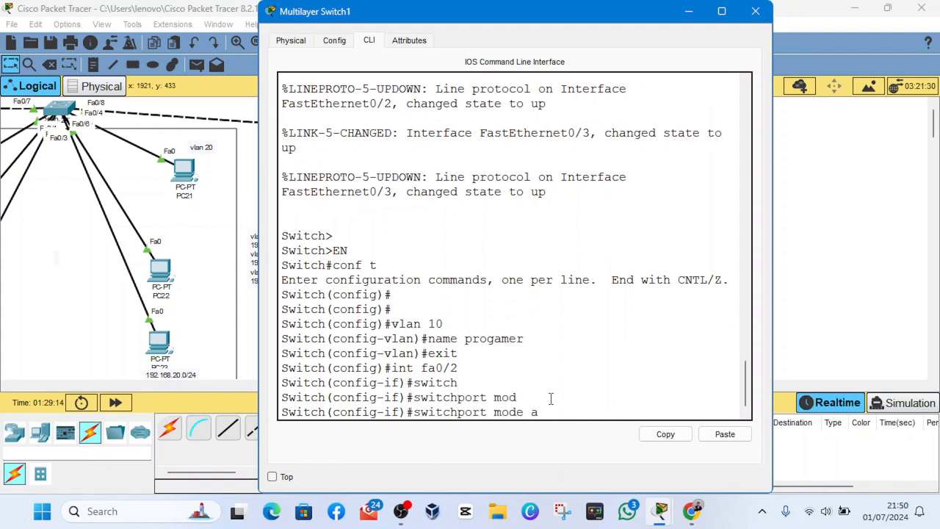
type("ac")
key("Tab")
key("Return")
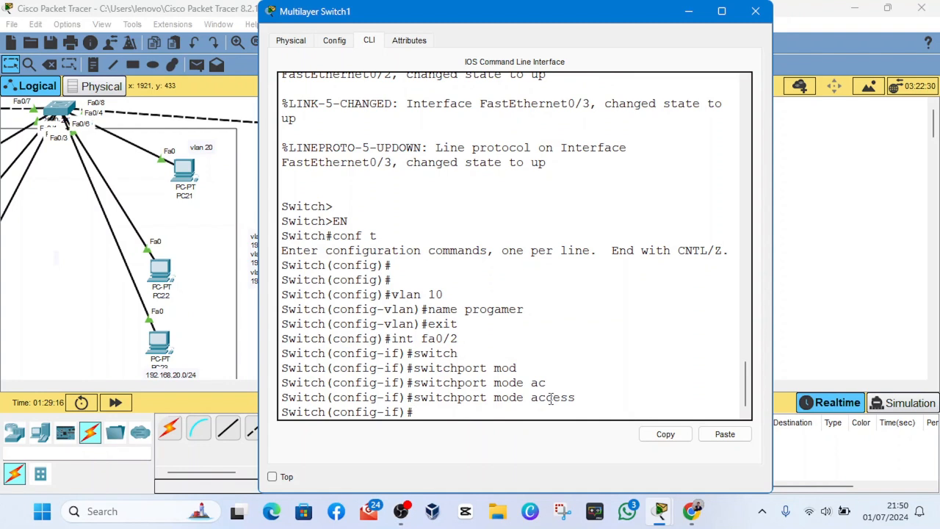
- Assign interface fa0/2 on Multilayer Switch1 to access VLAN 10
type("swi")
key("Tab")
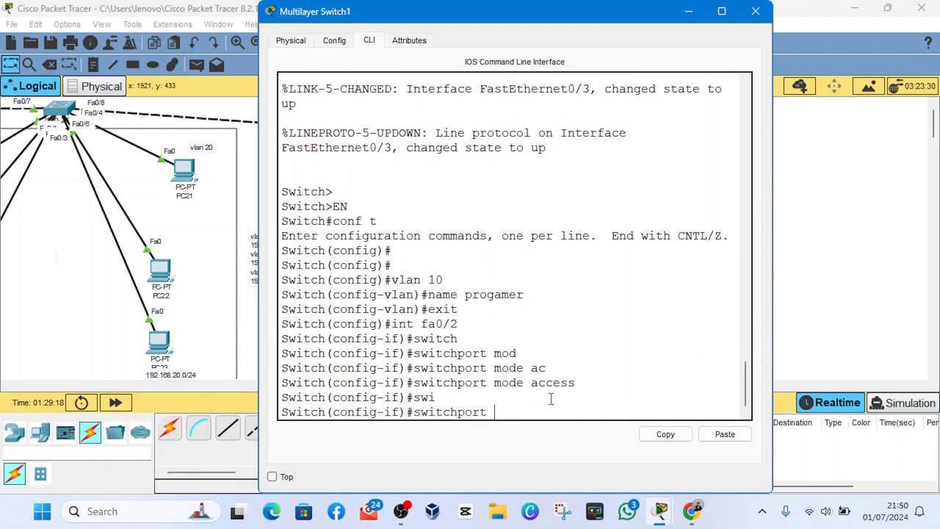
type("acc")
key("Tab")
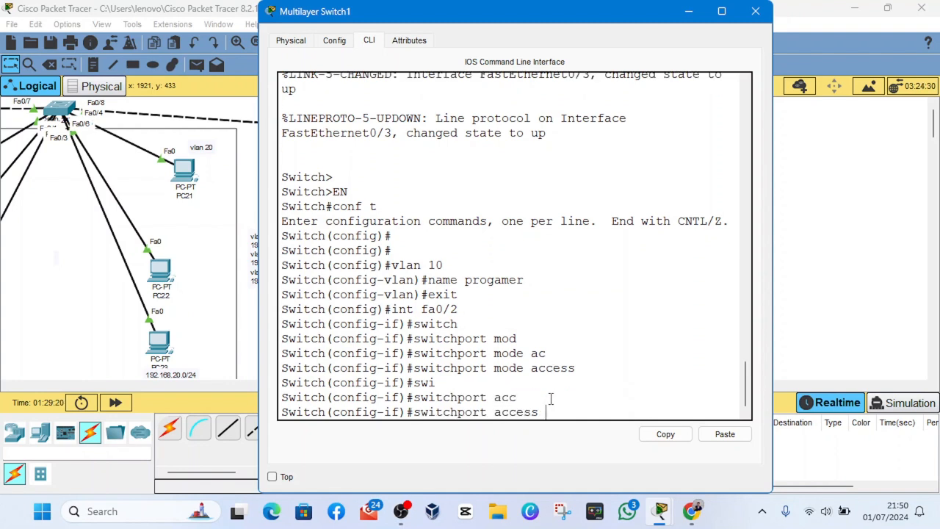
type("vlan")
type("10")
key("Return")
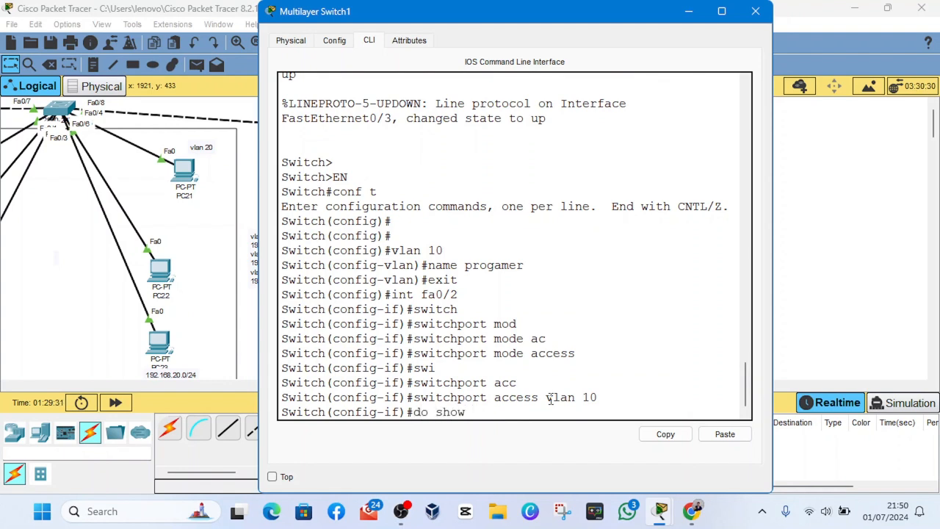
- Try to list the switch's VLANs with "do show int vlan" and "do show int vlan brief"
type("int vlan")
key("Return")
key("Up")
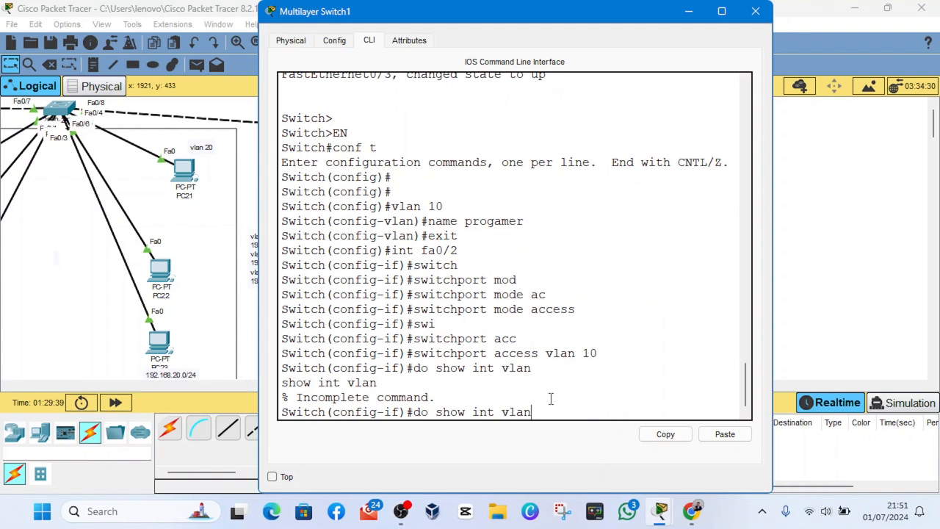
type("brief")
key("Return")
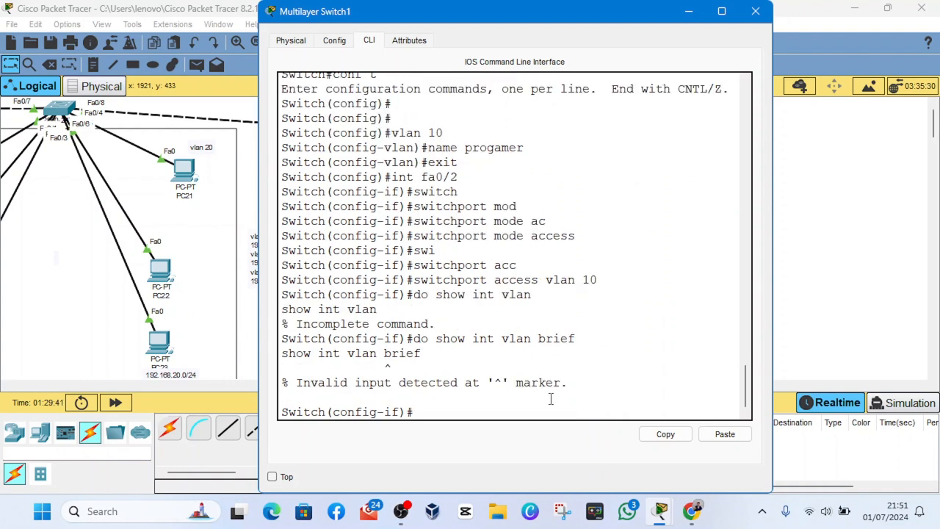
- Run "do show vlan brief", widen the switch window and examine the VLAN 10 entry and its assigned port
key("Up")
key("BackSpace")
key("BackSpace")
key("BackSpace")
key("BackSpace")
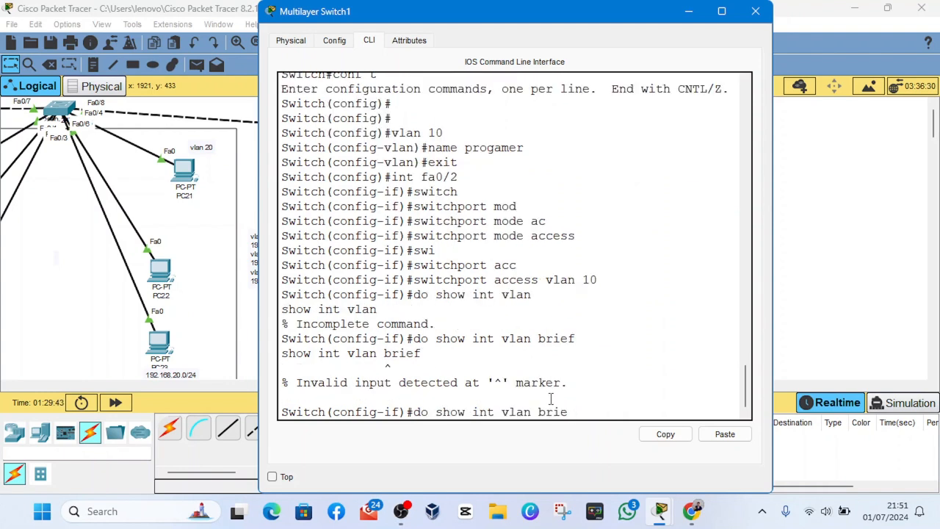
key("BackSpace")
key("BackSpace")
key("BackSpace")
key("BackSpace")
key("BackSpace")
key("BackSpace")
key("BackSpace")
key("BackSpace")
key("BackSpace")
key("BackSpace")
type("vlan brief")
key("Return")
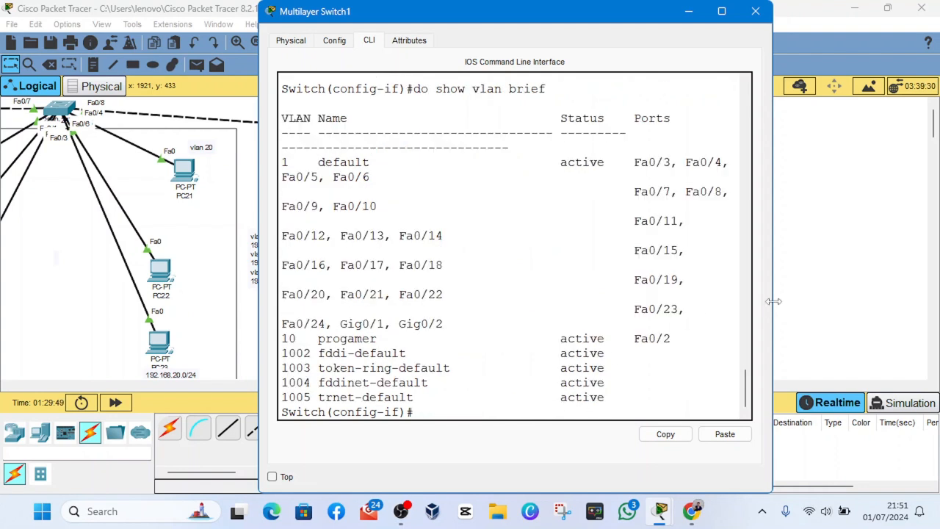
left_click_drag(773, 301, 843, 302)
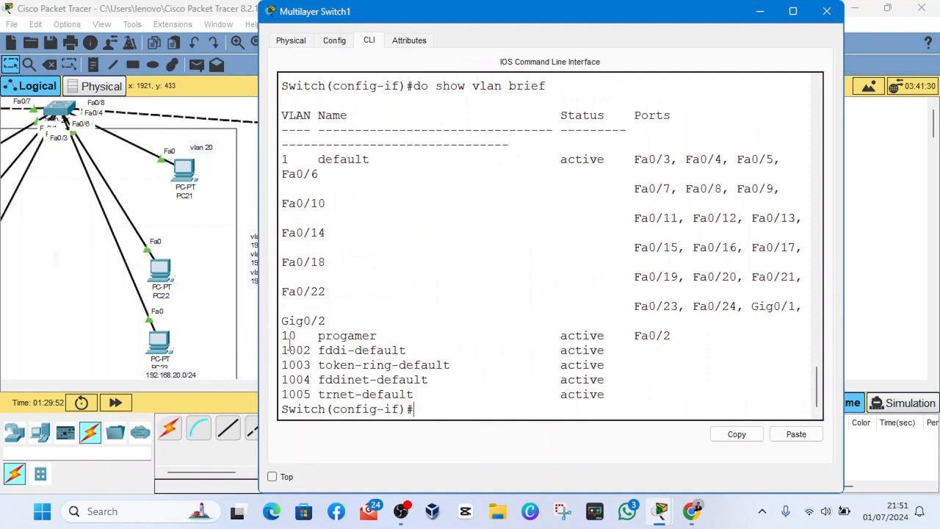
left_click_drag(283, 336, 692, 336)
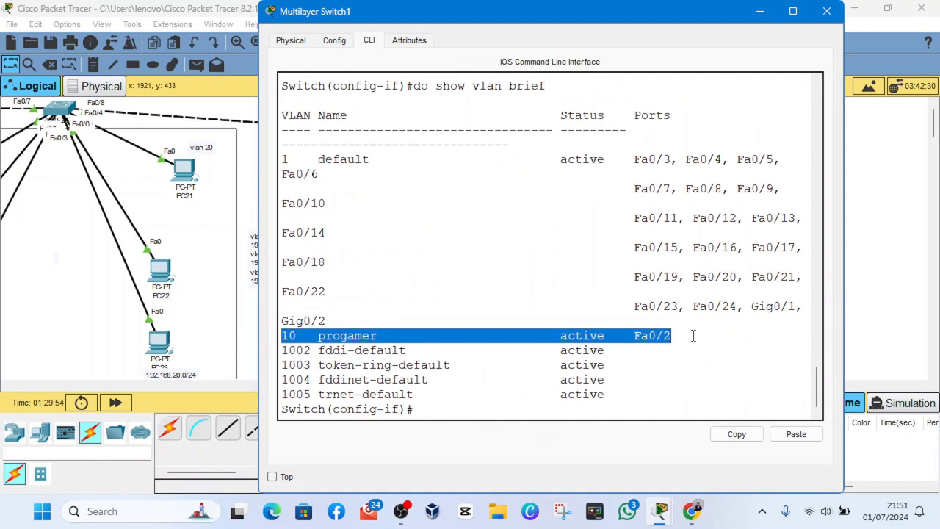
left_click(620, 347)
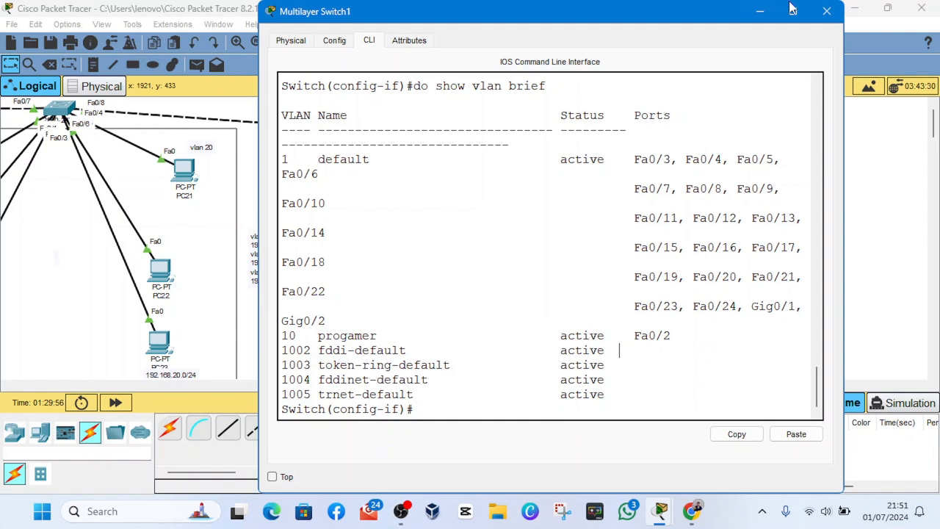
- Leave the fa0/2 interface configuration and create VLAN 20 on Multilayer Switch1
key("Return")
type("ex")
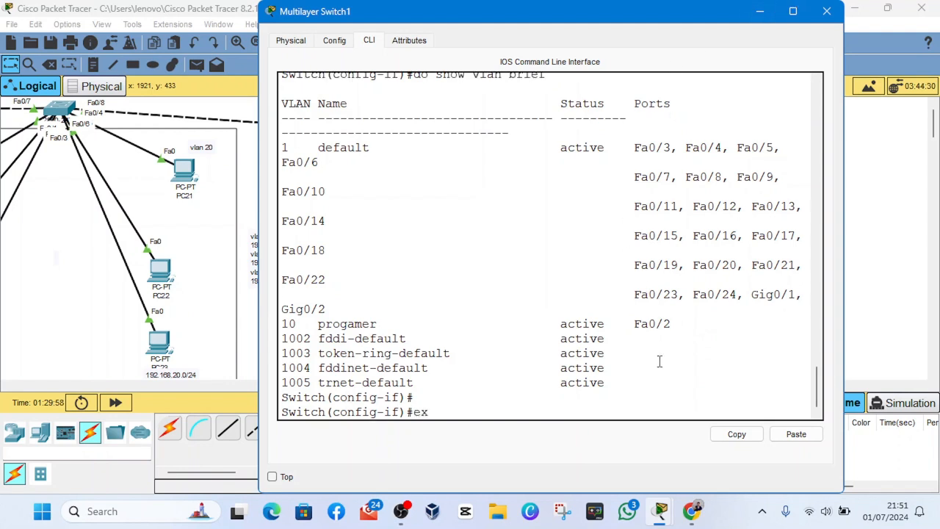
type("it")
key("Return")
type("vlan")
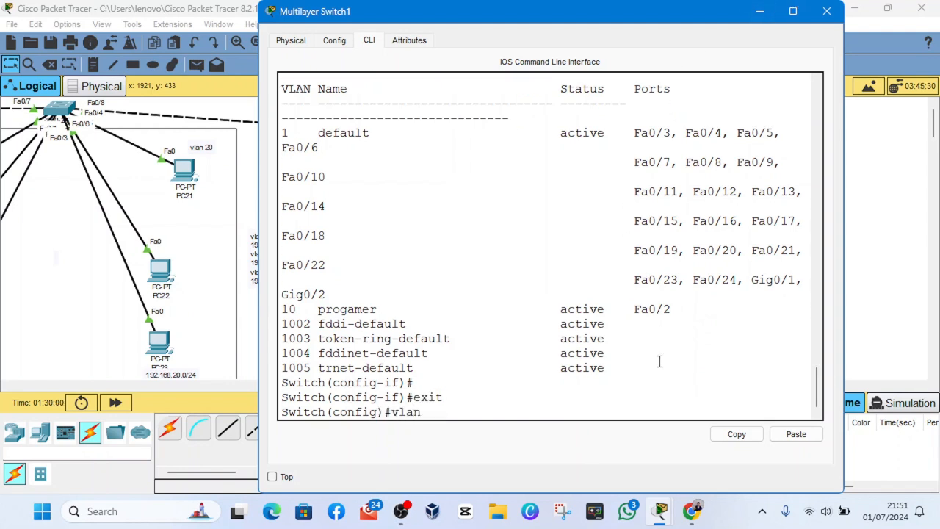
type(" 20")
key("Return")
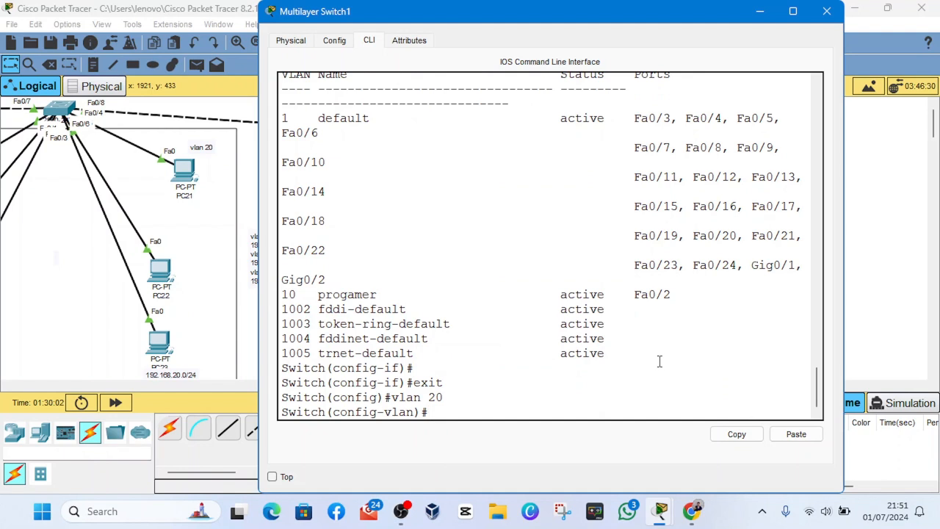
- Name VLAN 20 marketing and return to global configuration mode
type("name marketing")
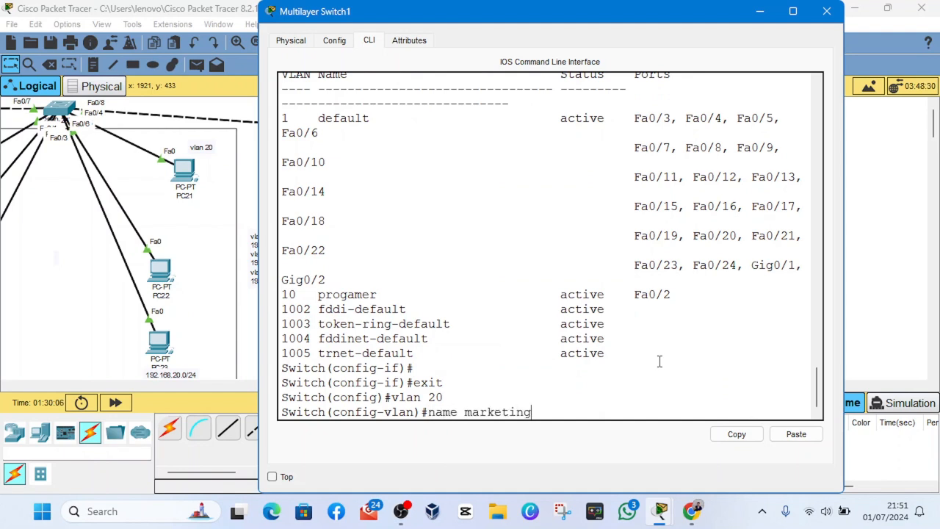
key("Return")
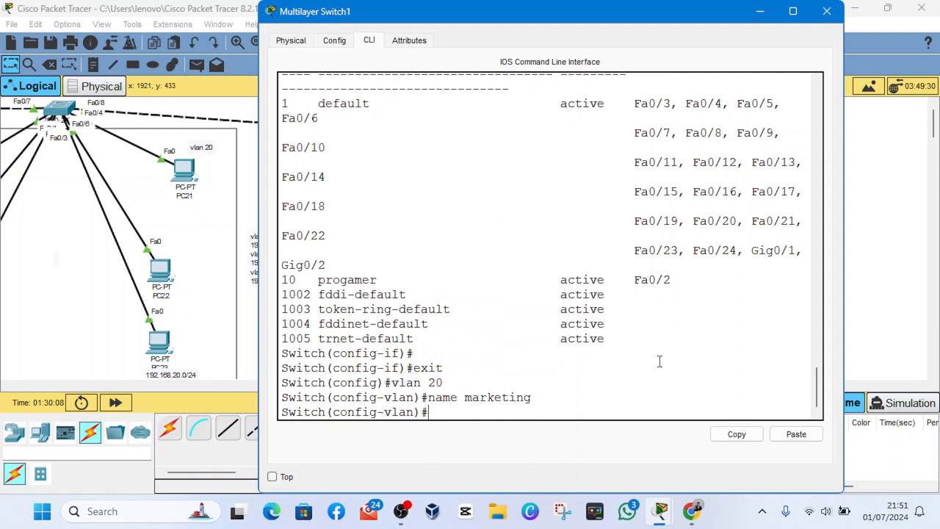
type("exit")
key("BackSpace")
key("BackSpace")
key("Tab")
key("Return")
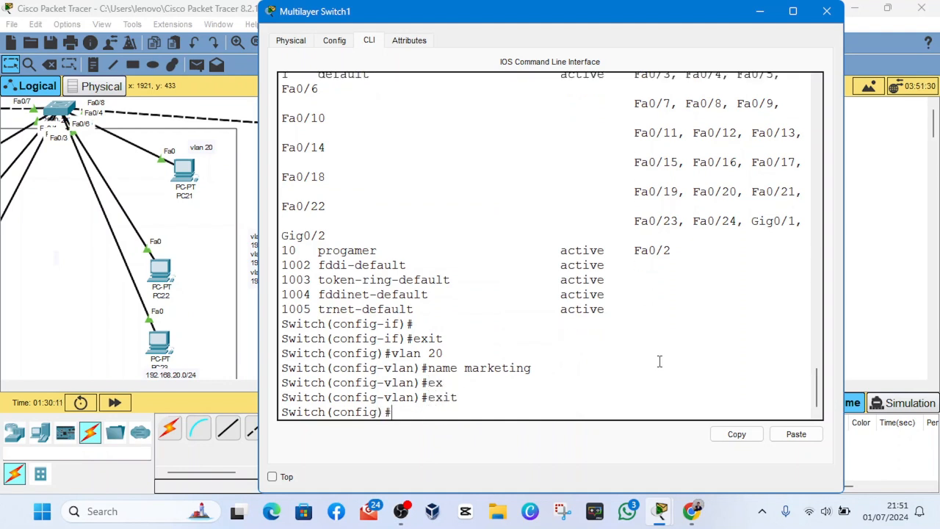
- Enter the configuration of interface fa0/3 on the multilayer switch and set its switchport mode to access
type("int fa0/3")
key("Return")
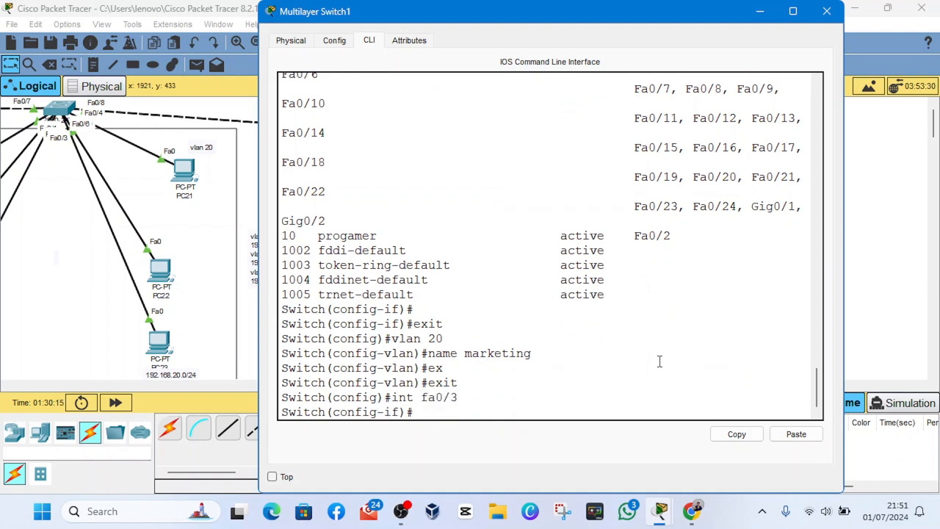
key("Return")
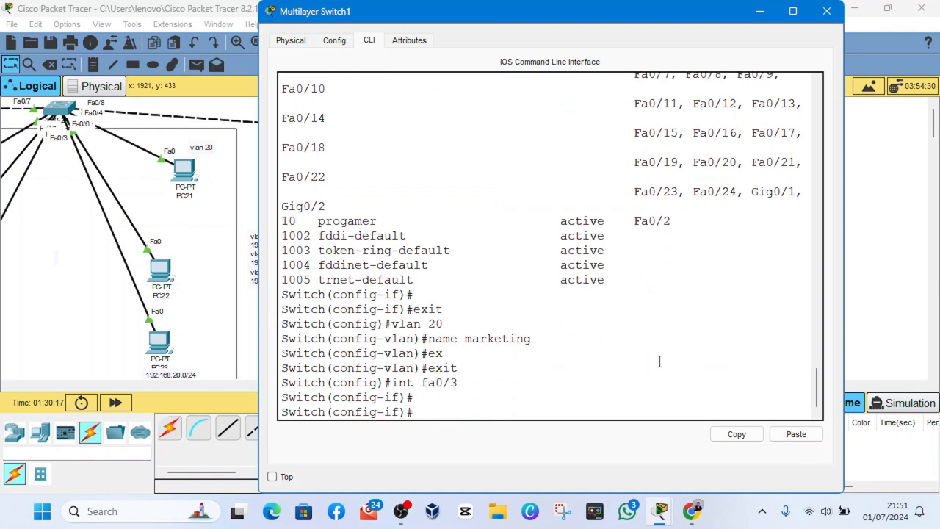
type("witc")
key("Tab")
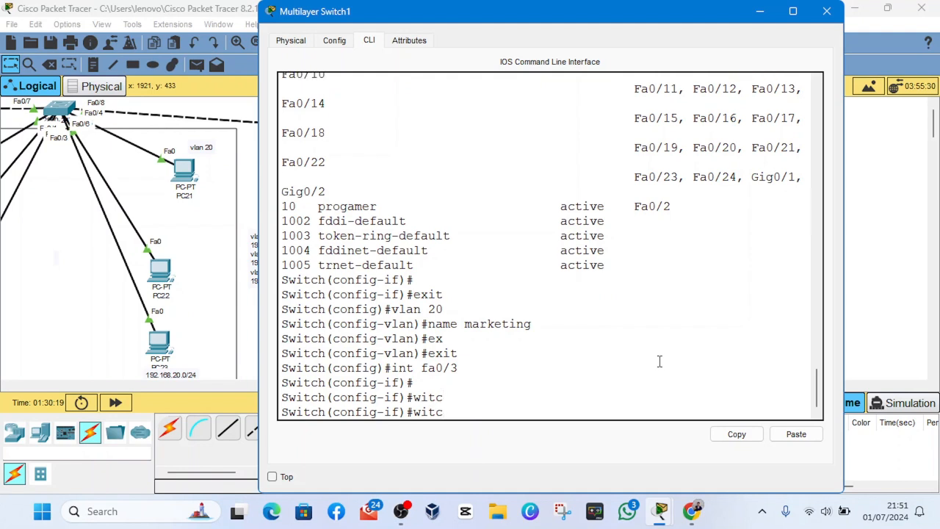
key("BackSpace")
key("BackSpace")
key("BackSpace")
key("BackSpace")
type("swi")
key("Tab")
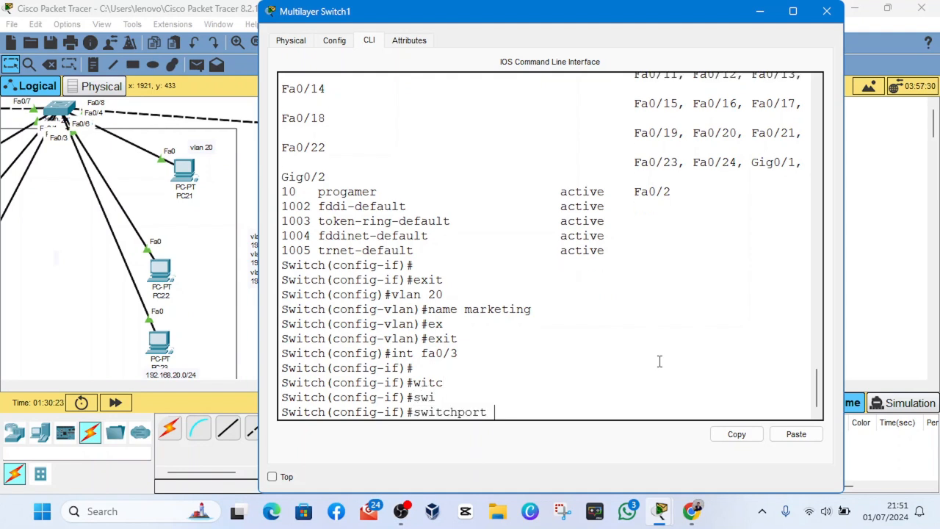
type("mod")
key("Tab")
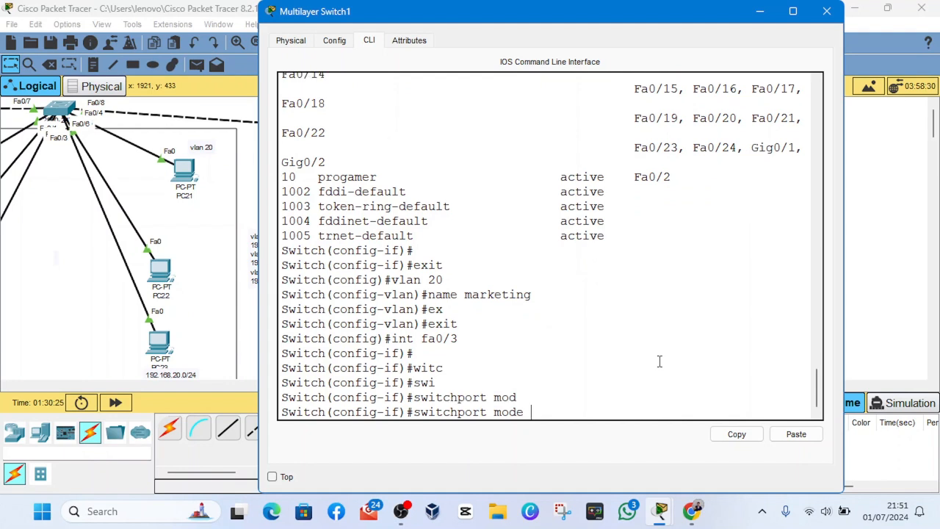
type("acc")
key("Tab")
key("Return")
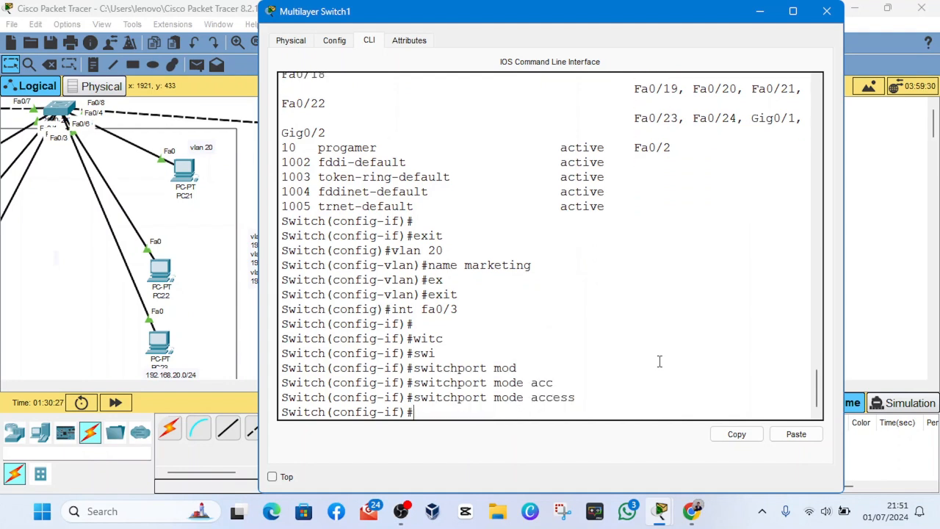
- Assign interface fa0/3 to access VLAN 20
type("swi")
key("Tab")
type("a")
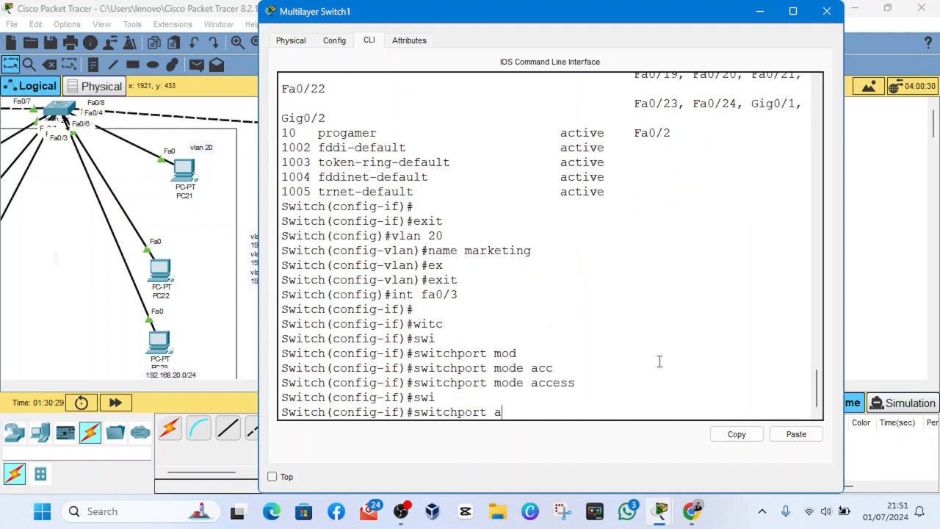
type("c")
key("Tab")
type("vlan ")
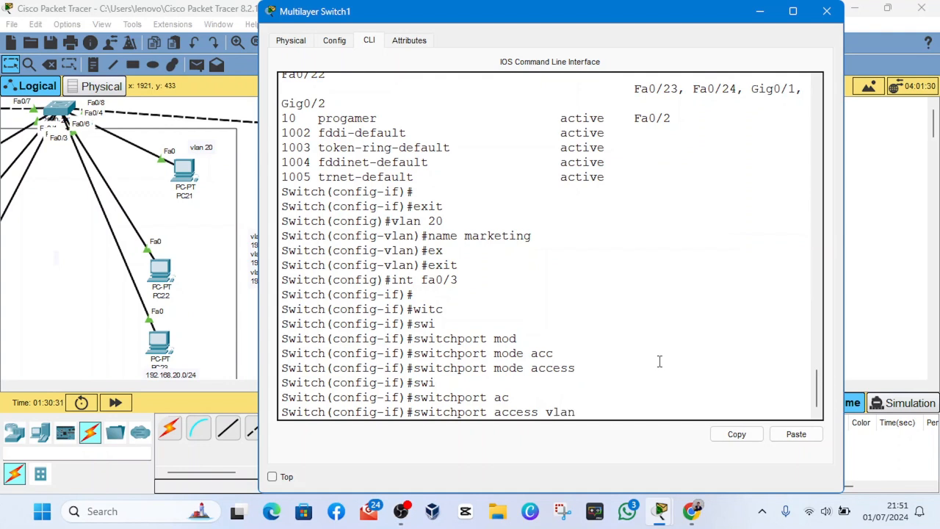
type("20")
key("Return")
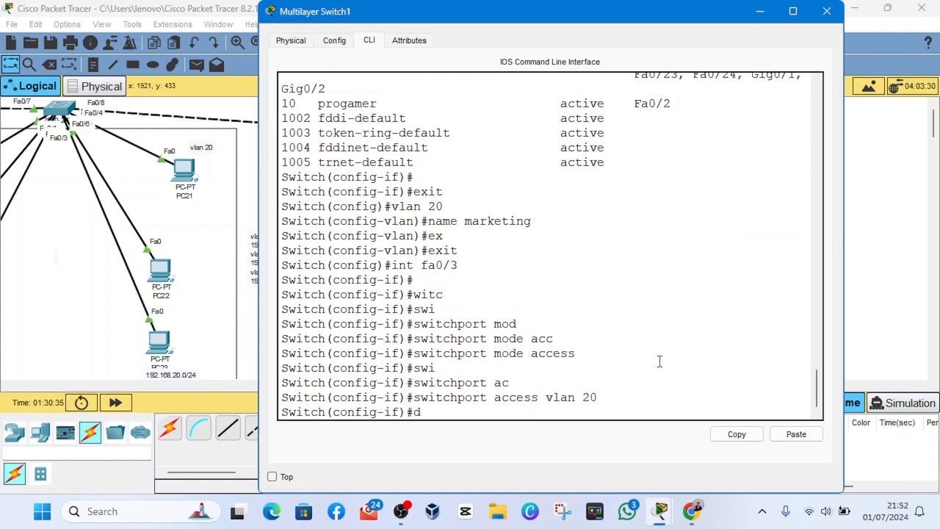
- Run "do show vlan brief" again and examine the marketing VLAN 20 entry and its assigned port
key("Up")
key("Up")
key("Up")
key("Up")
key("Up")
key("Up")
key("Up")
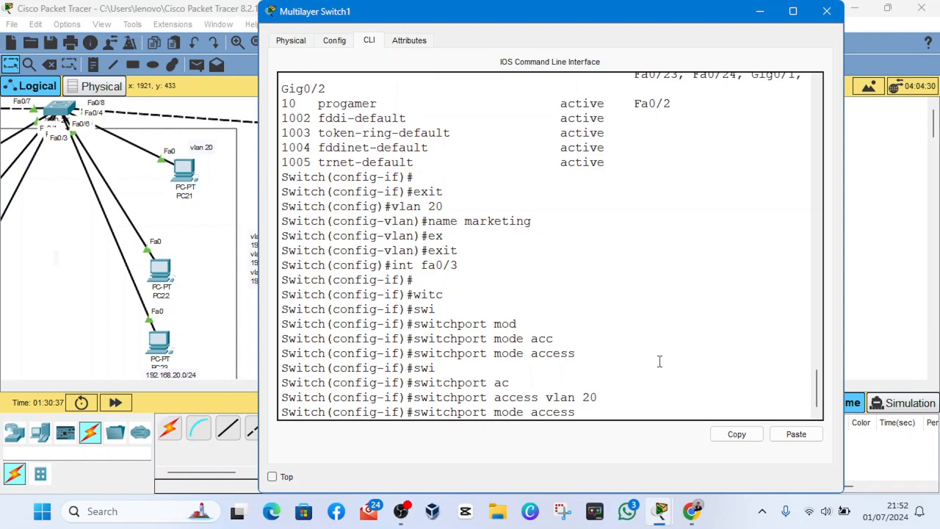
key("Down")
key("Down")
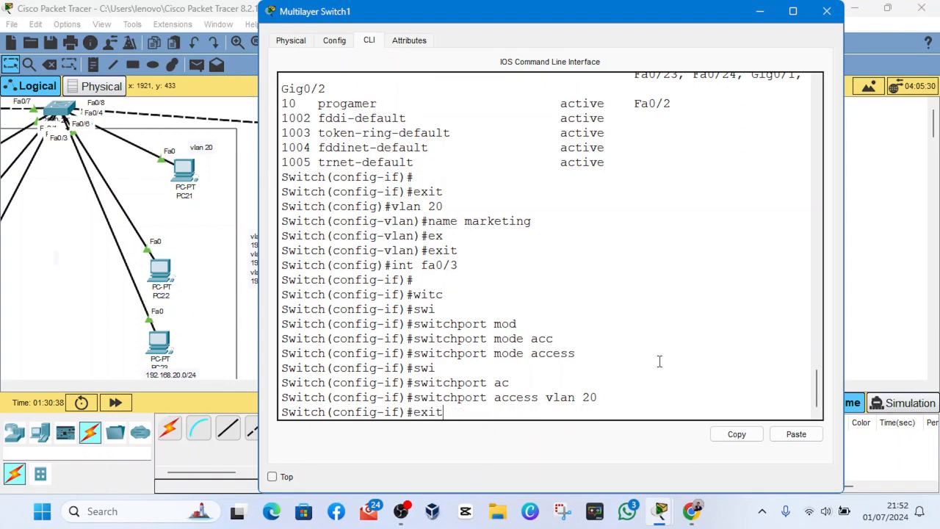
key("Return")
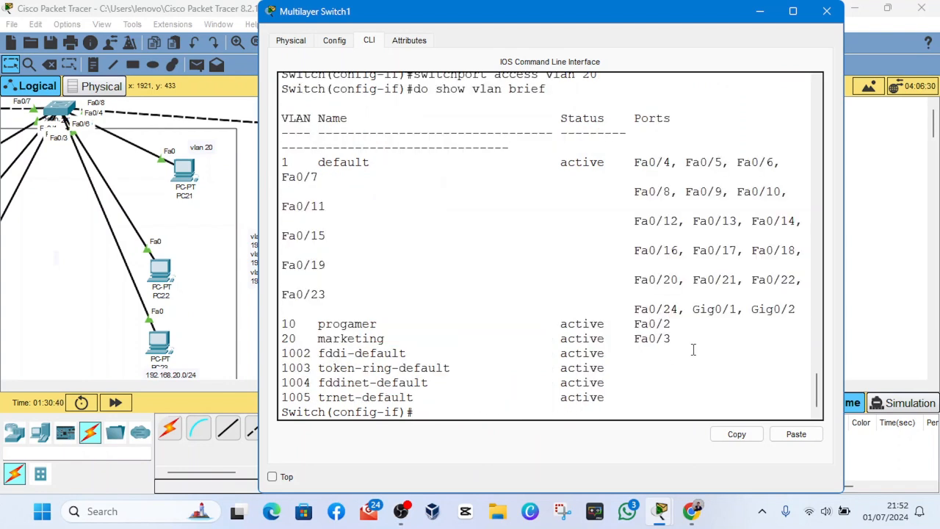
left_click_drag(333, 338, 679, 335)
left_click(680, 336)
left_click(686, 387)
key("Return")
- Leave the fa0/3 interface configuration and create the VLAN 10 virtual interface with "int vlan 10"
key("Return")
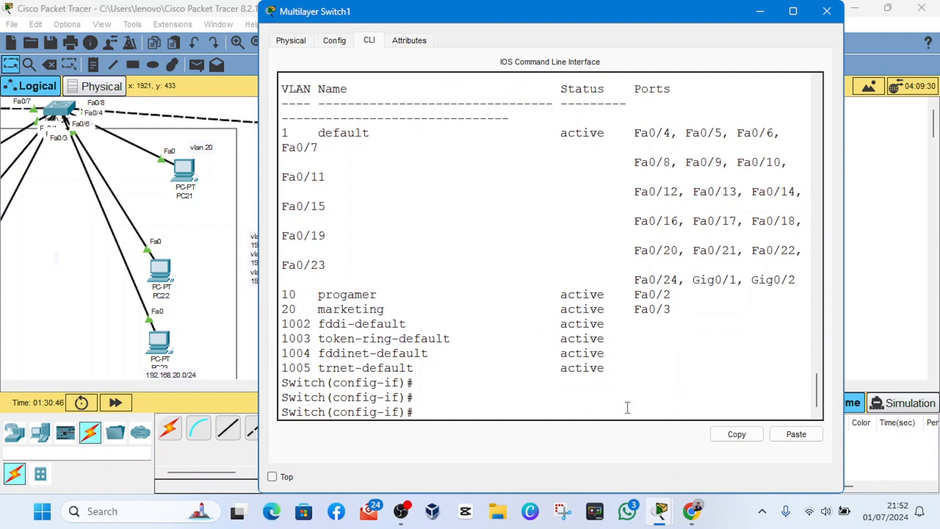
type("exit")
key("Return")
type("int ")
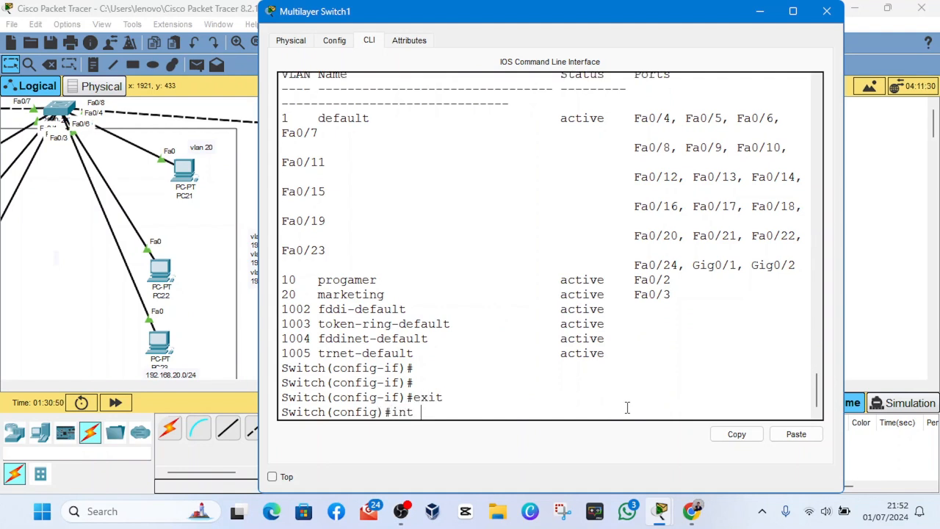
type("vlan 10")
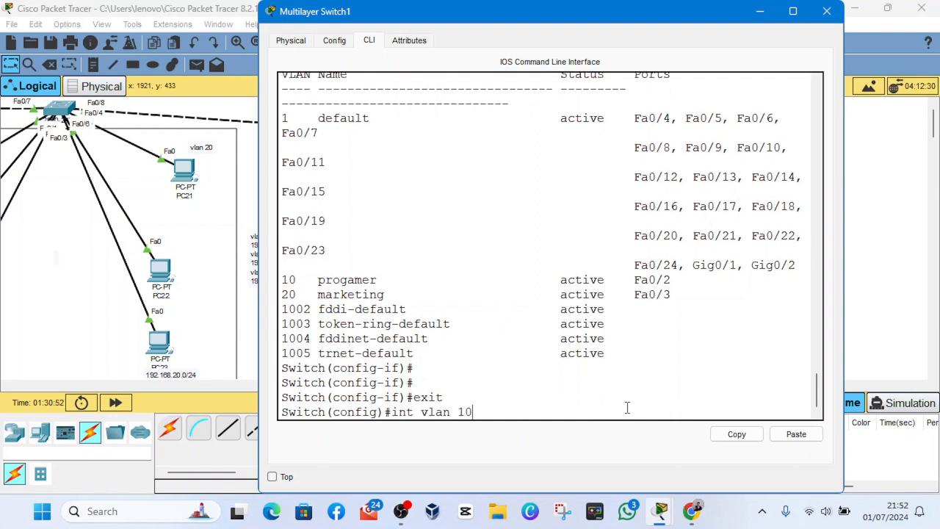
key("Return")
key("Return")
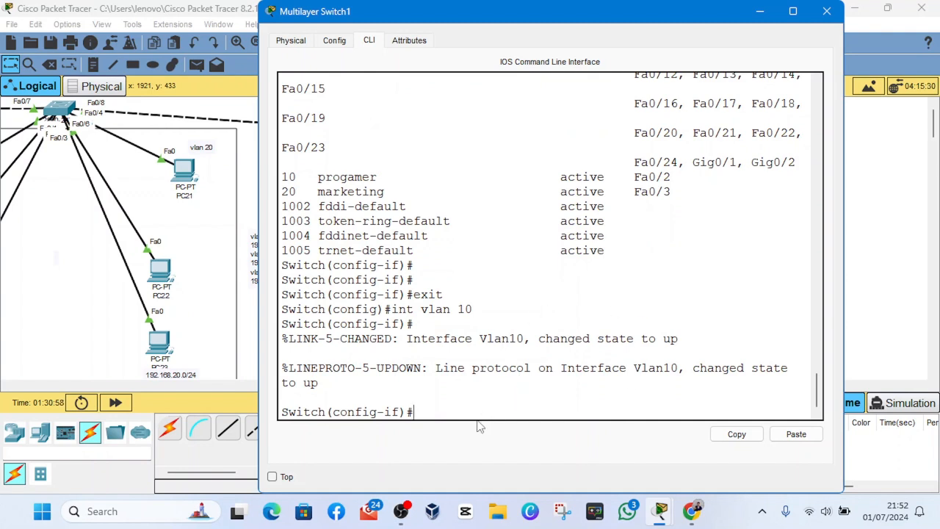
- Assign the IP address 192.168.10.1 with subnet mask 255.255.255.0 to the VLAN 10 interface
mouse_move(404, 513)
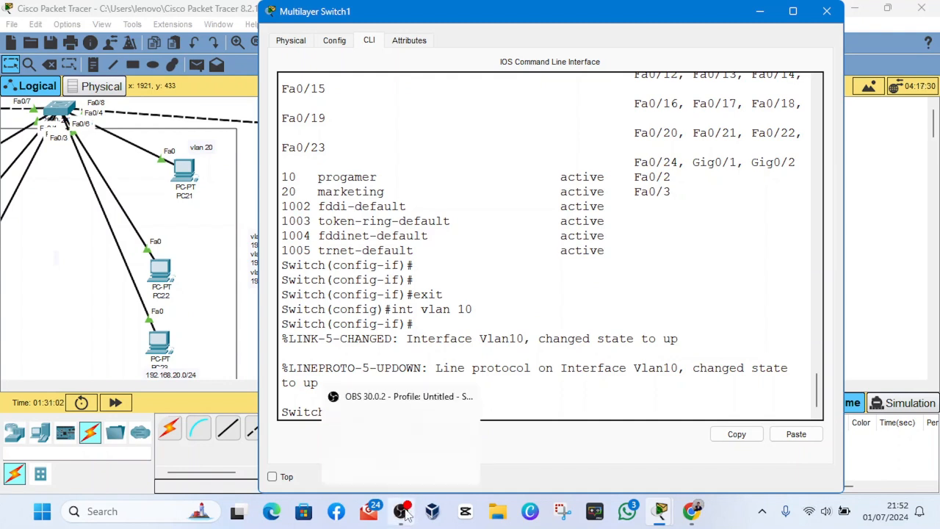
left_click(661, 436)
type("ip")
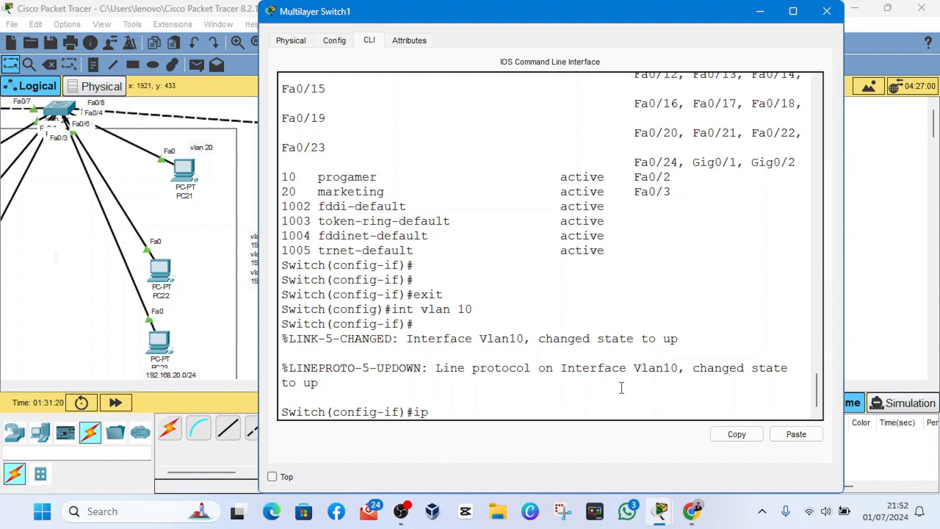
type(" address 192.168")
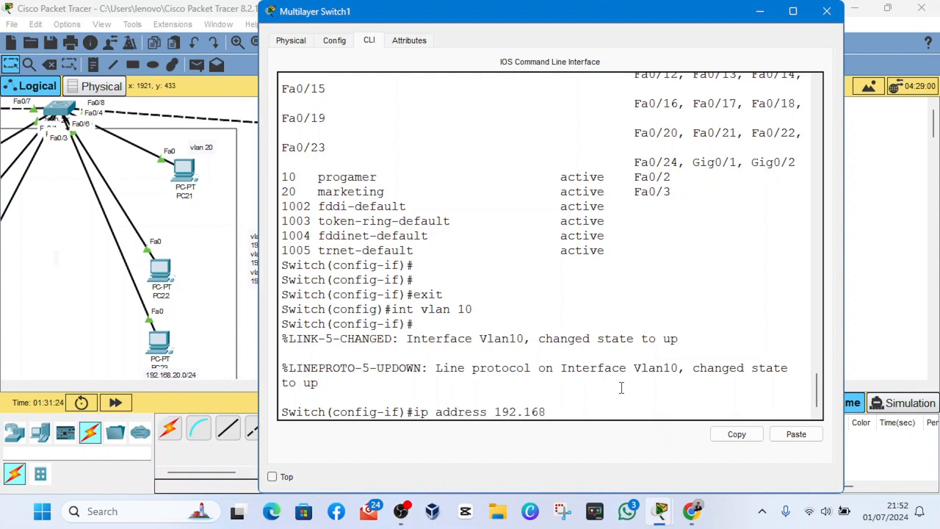
type(".10.1")
left_click(401, 512)
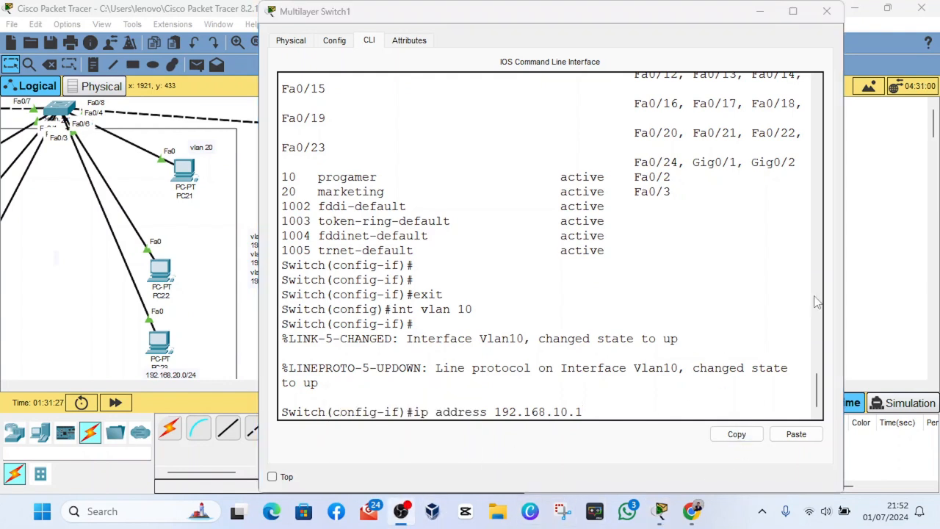
left_click(637, 444)
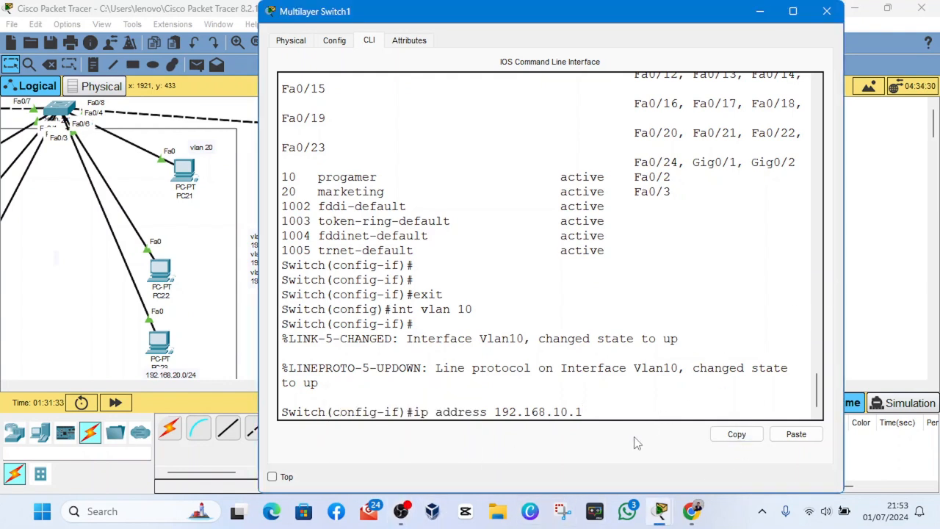
type("255.255.255.0")
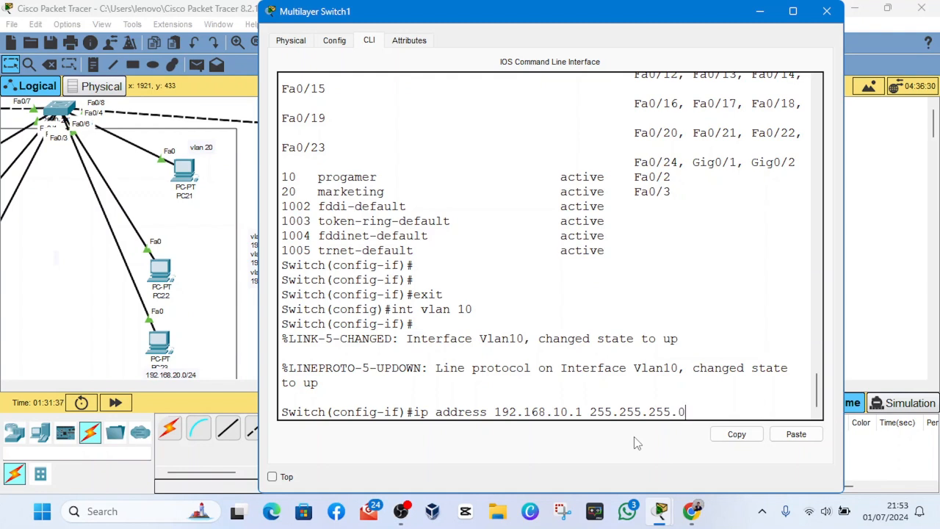
key("Return")
- Leave the VLAN 10 interface configuration and create the VLAN 20 virtual interface with "int vlan 20"
type("e")
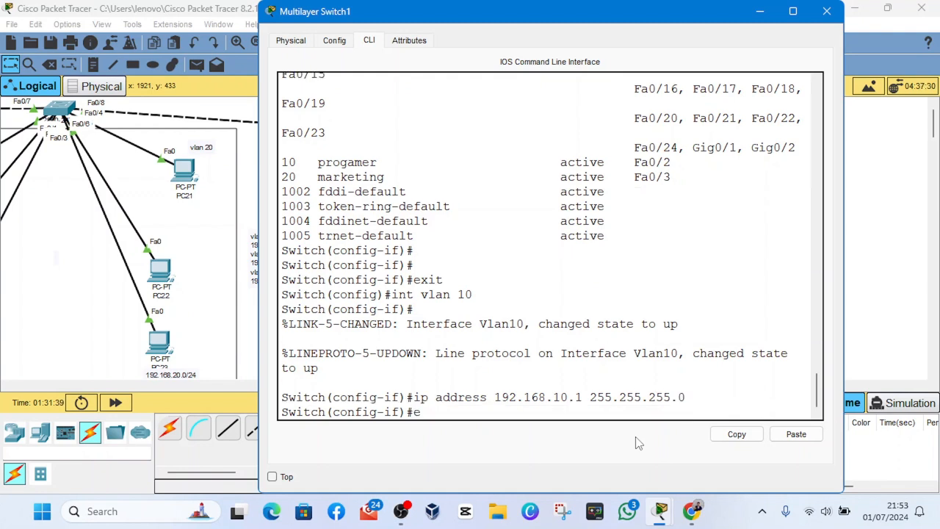
type("xit")
key("Return")
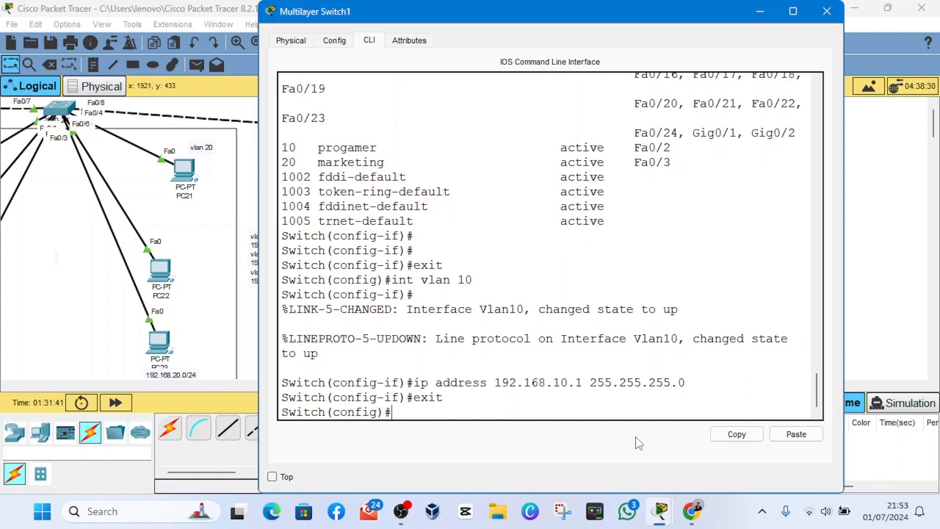
type("int vlan 20")
key("Return")
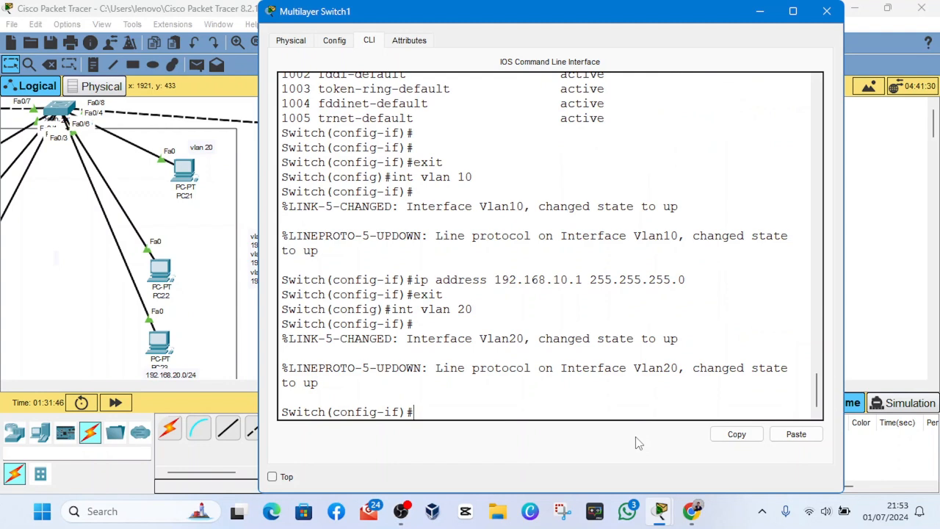
- Assign the IP address 192.168.20.1 with subnet mask 255.255.255.0 to the VLAN 20 interface
key("Up")
key("Up")
key("Up")
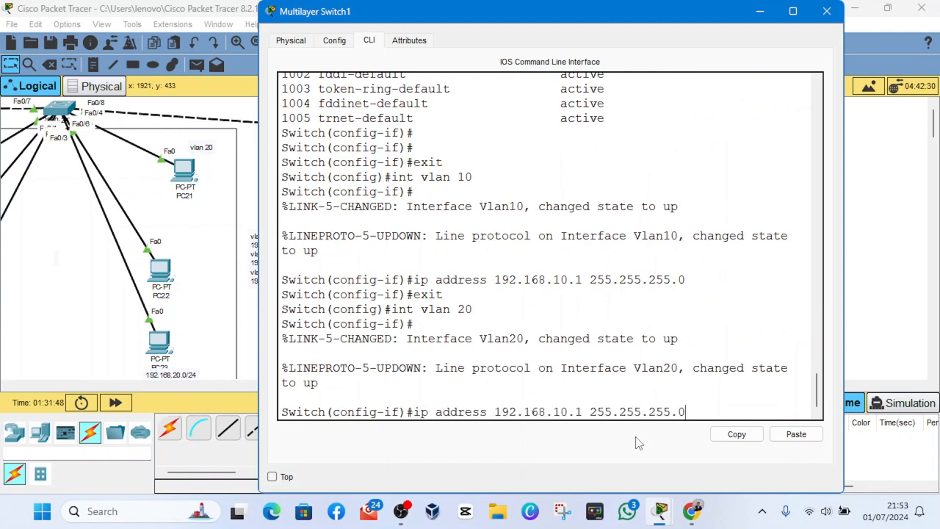
key("Left")
key("Left")
key("Left")
key("Left")
key("Left")
key("Left")
key("Left")
key("Left")
key("Left")
key("Left")
key("Left")
key("Left")
key("BackSpace")
key("BackSpace")
key("BackSpace")
key("BackSpace")
type("20.1")
key("Return")
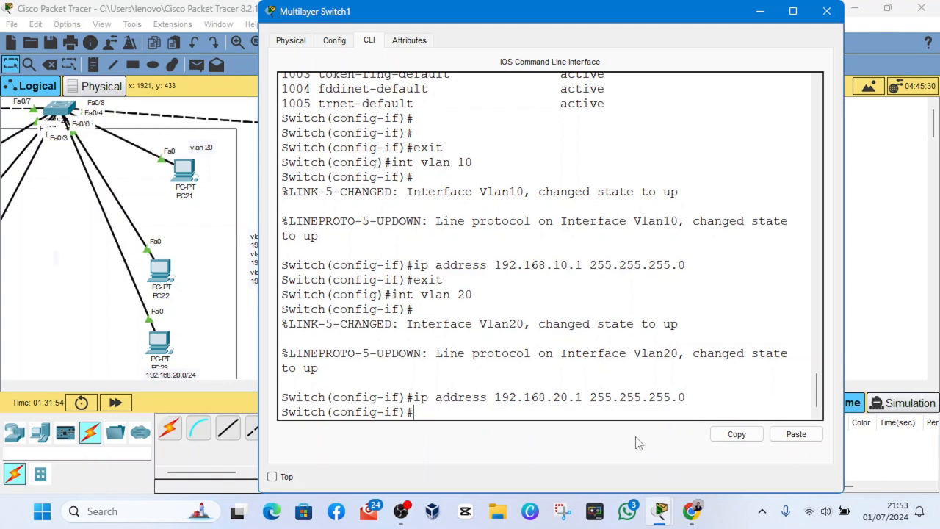
- Leave the VLAN 20 interface configuration and enter the VLAN 1 interface with "int vlan 1"
type("exit")
key("Return")
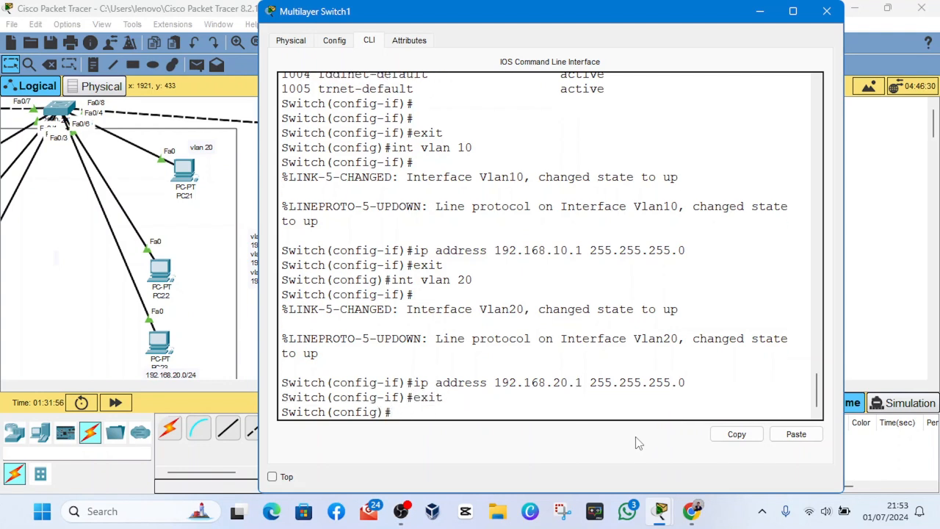
type("int vlN")
key("BackSpace")
type("an 1")
key("Return")
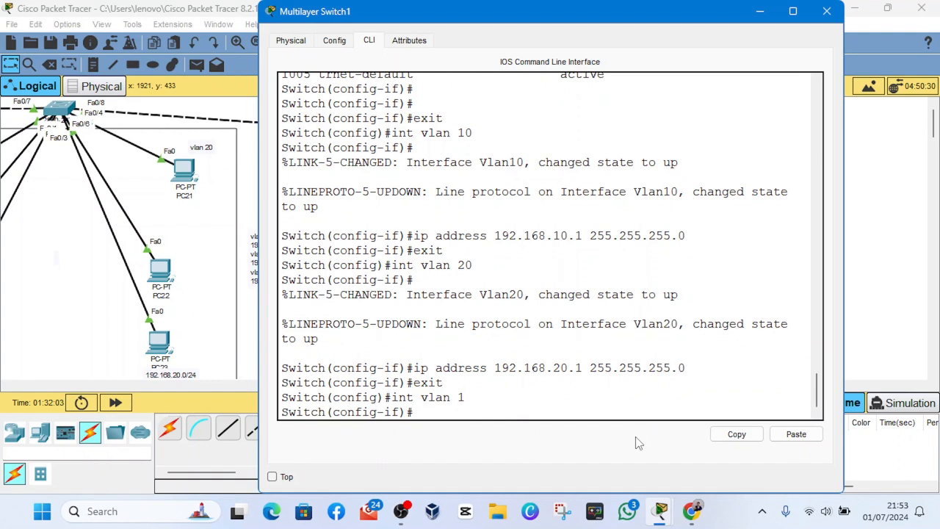
- Assign the IP address 192.168.1.1 with subnet mask 255.255.255.0 to the VLAN 1 interface
type("ip ad")
key("Tab")
type("192")
key("Tab")
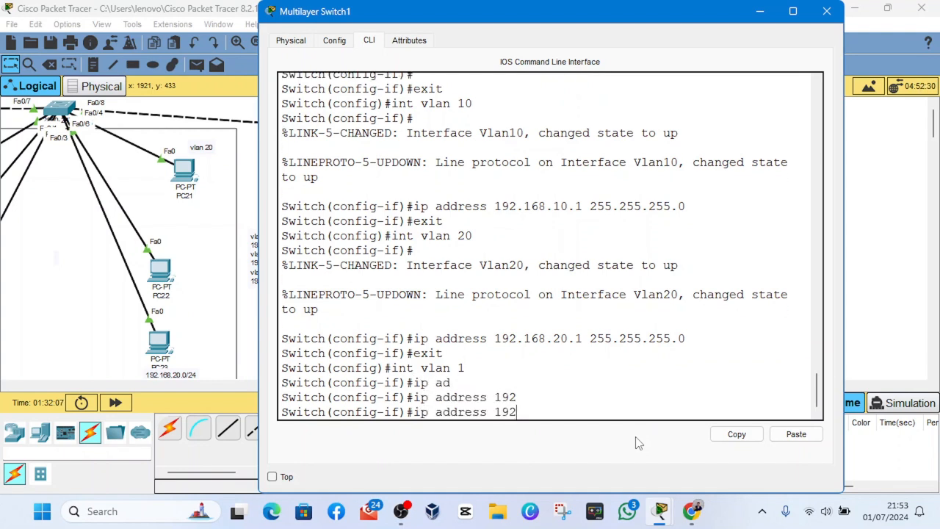
type(".168.1.1 255.255.255")
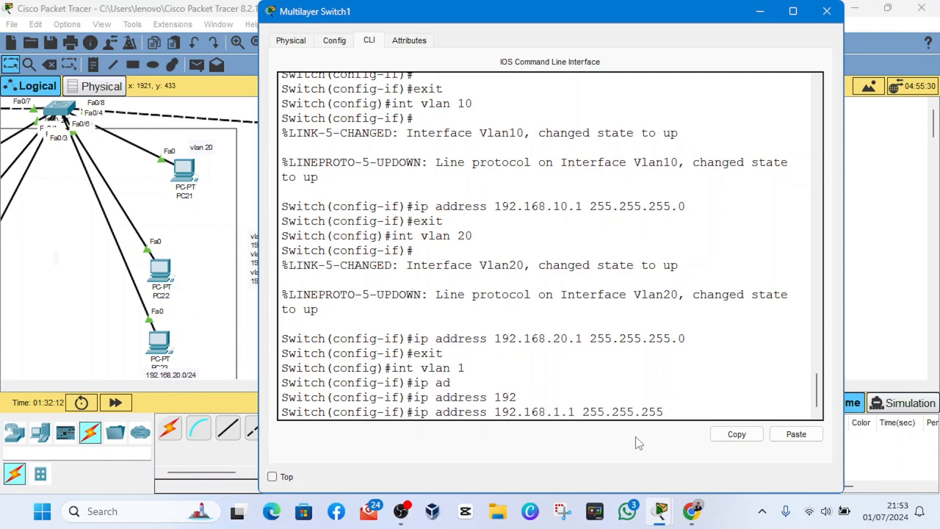
type(".0")
key("Return")
key("Return")
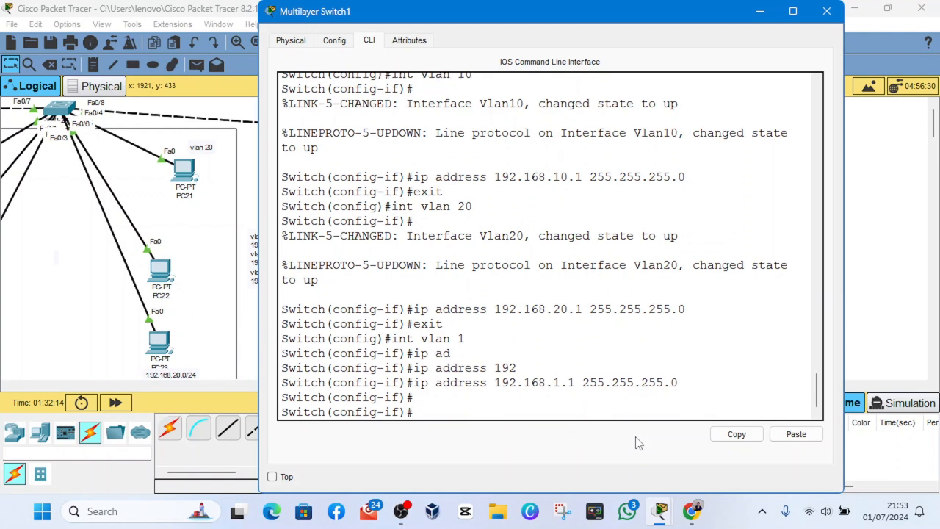
- Run "do show ip int brief" and display the interface list through to its VLAN entries
type("do show ip int")
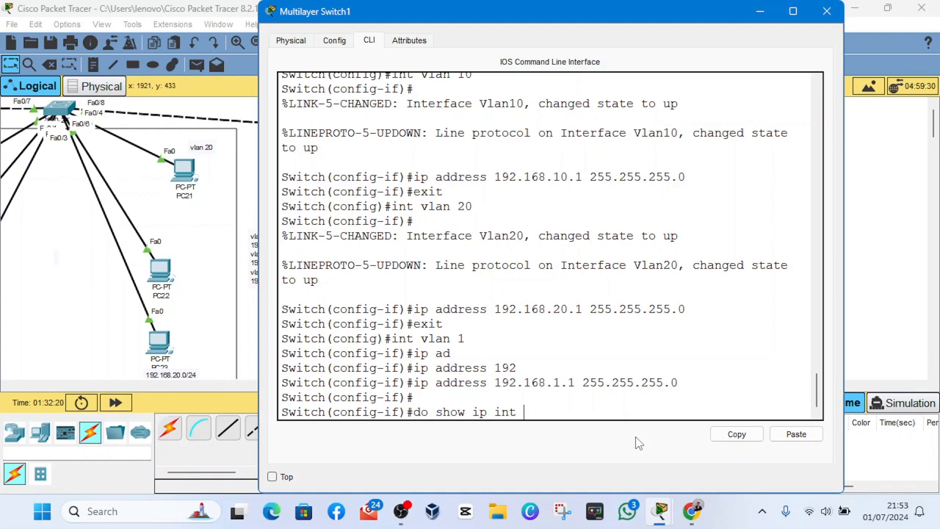
type(" brief")
key("Return")
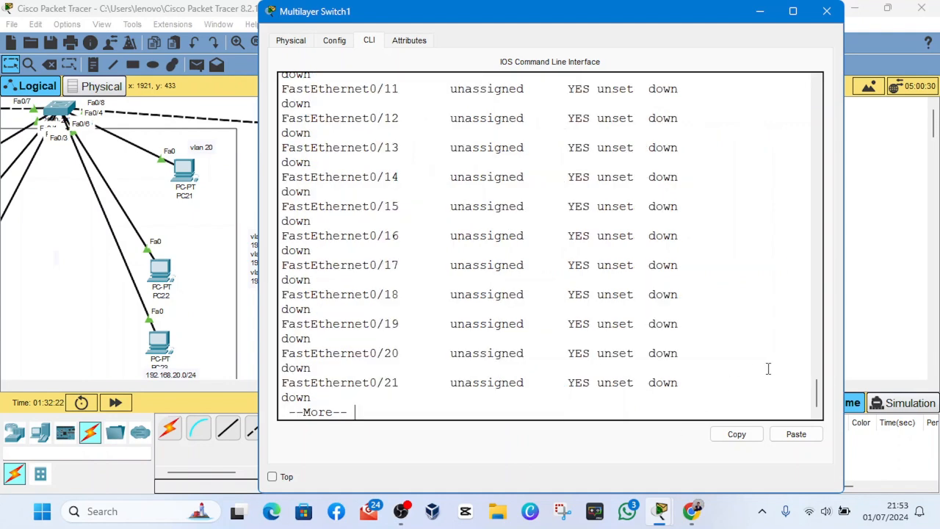
key("space")
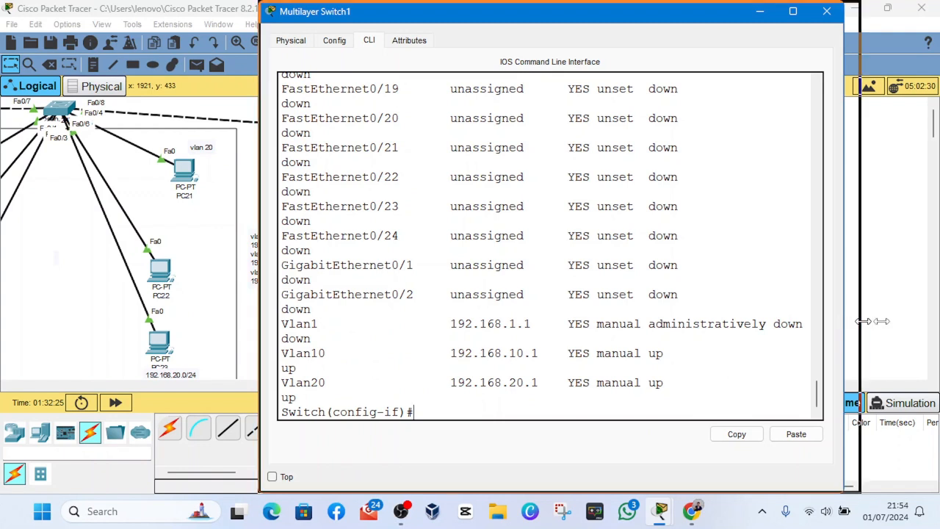
- Widen the switch window and examine the IP addresses and status of Vlan1, Vlan10 and Vlan20, especially the Vlan1 line
left_click_drag(845, 321, 898, 321)
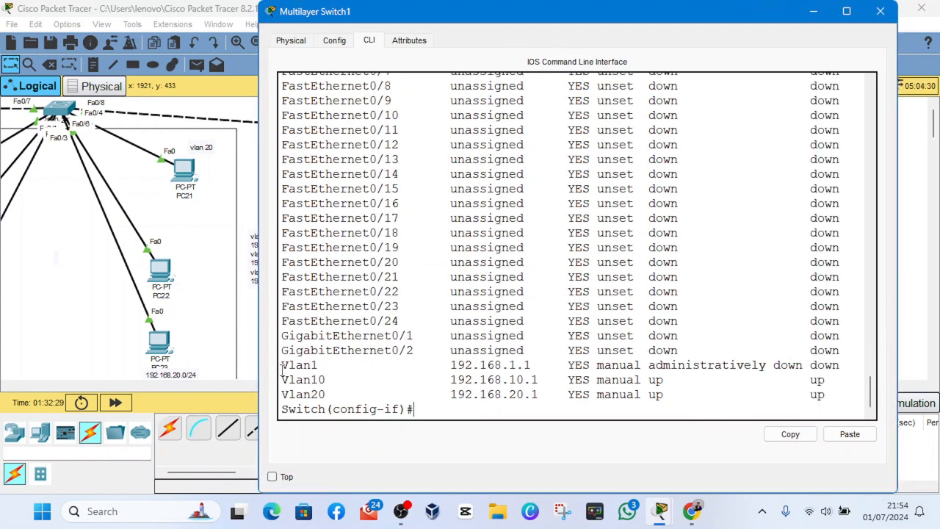
left_click_drag(281, 365, 336, 395)
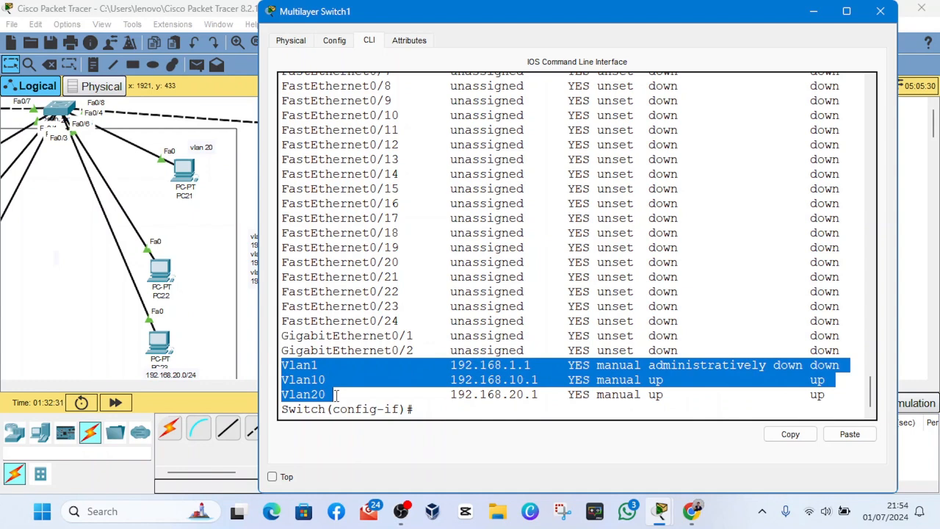
left_click(335, 394)
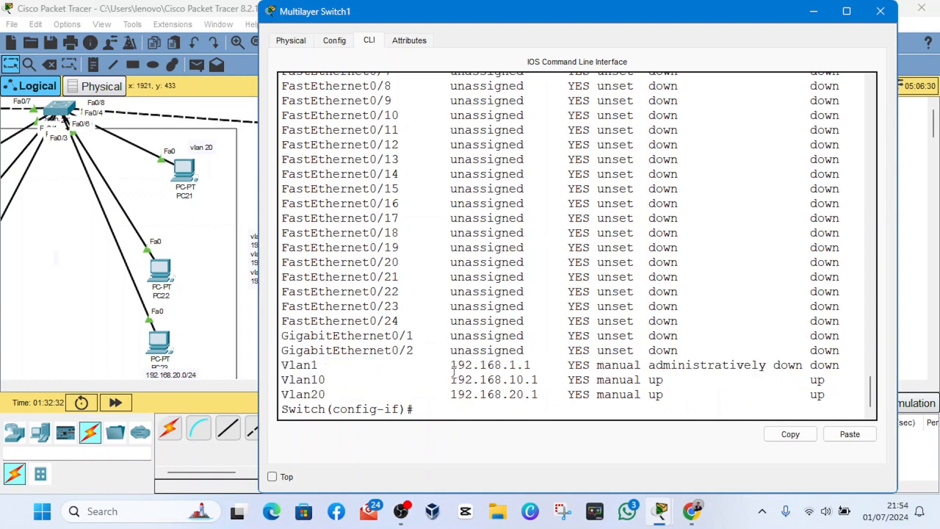
left_click_drag(450, 366, 547, 400)
left_click(547, 400)
left_click_drag(282, 365, 827, 365)
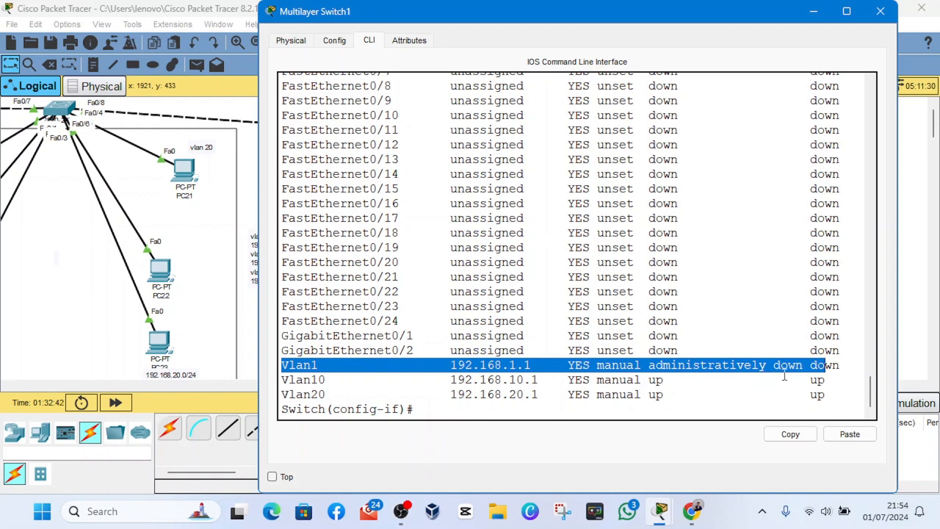
left_click(822, 370)
left_click_drag(818, 365, 842, 365)
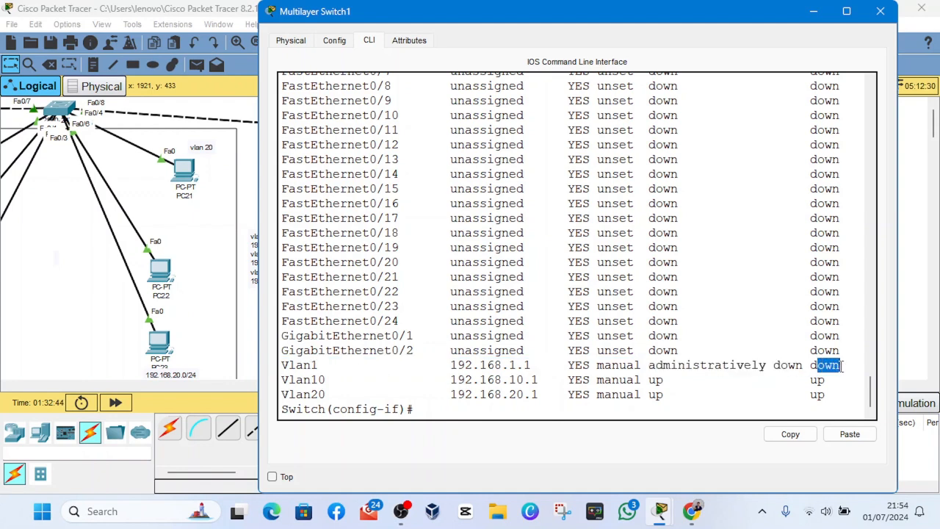
left_click(362, 366)
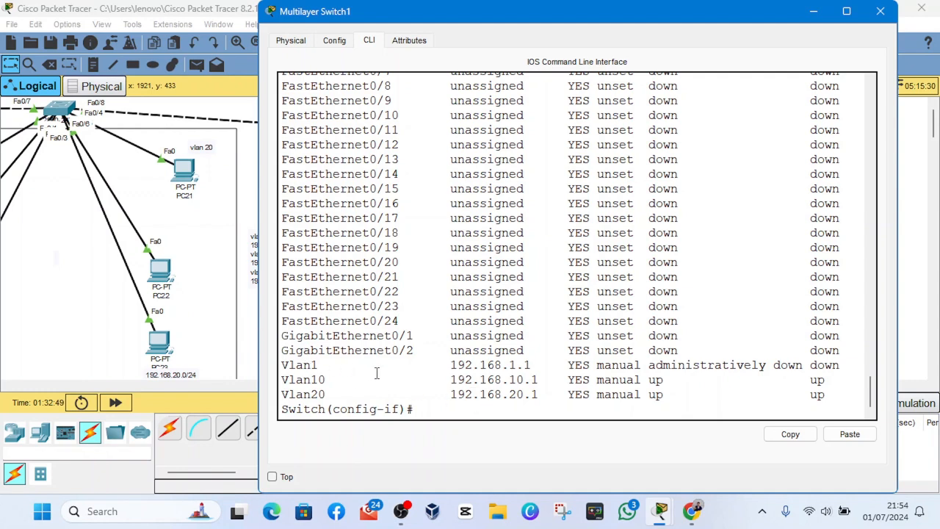
left_click_drag(847, 365, 281, 368)
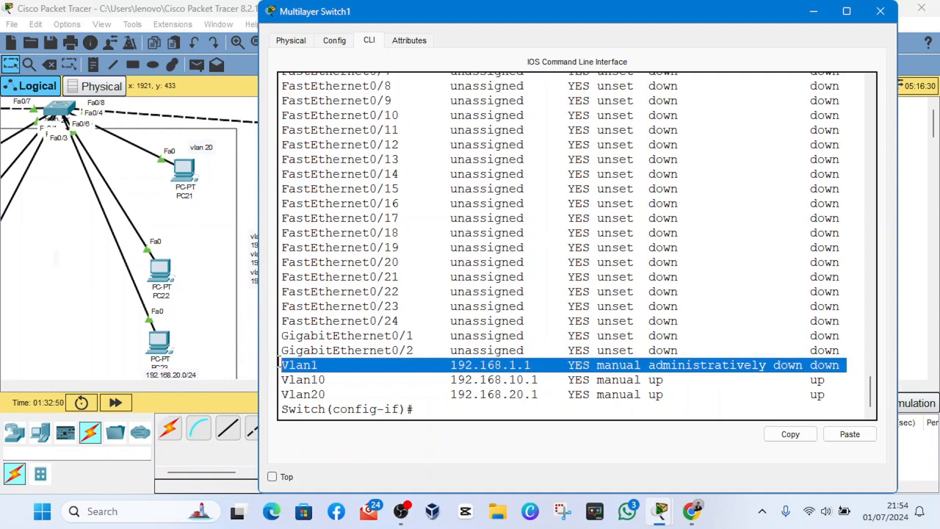
- Exit to global configuration, re-enter the VLAN 1 interface and enable it with "no shutdown"
left_click(441, 411)
type("exit")
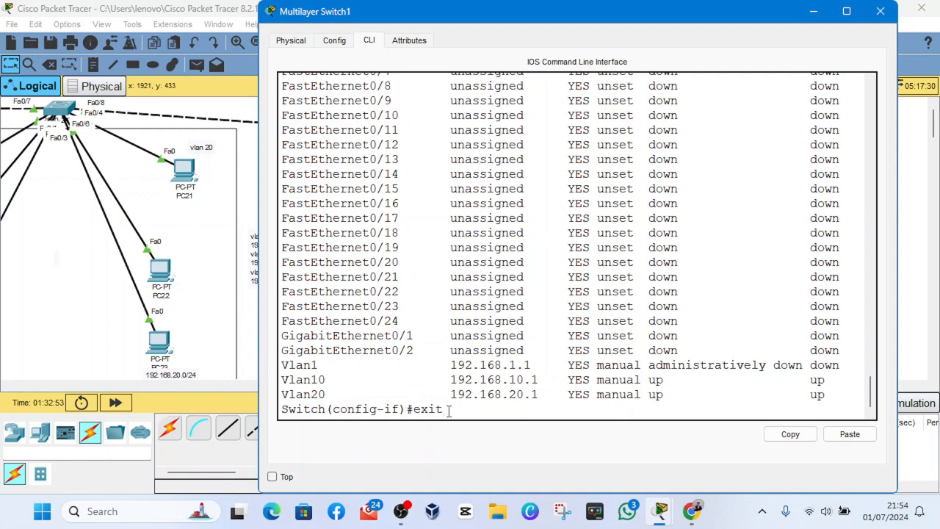
key("Return")
type("int ")
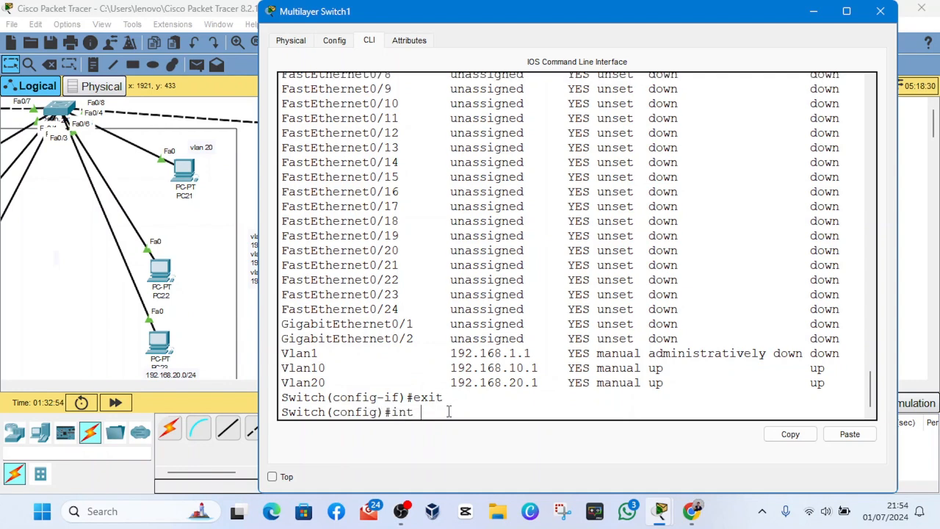
type("vlan 1")
key("Return")
key("Return")
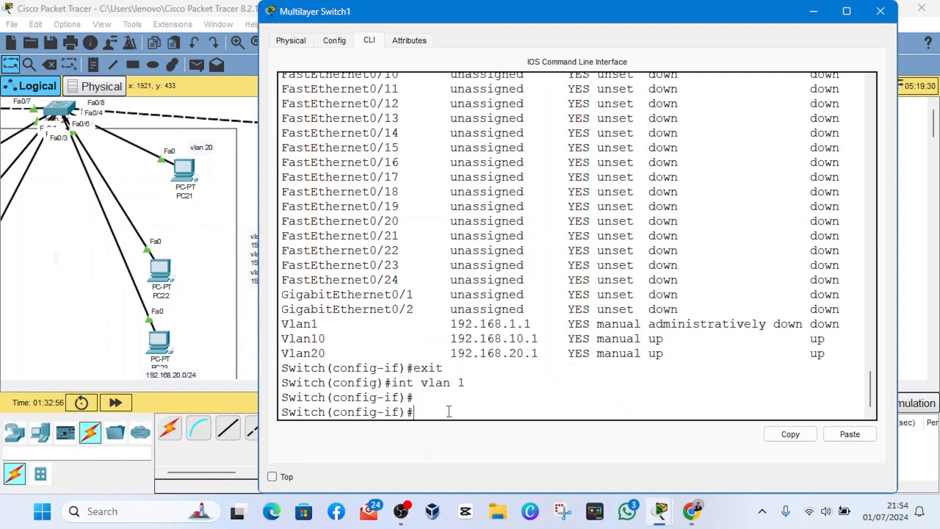
type("no shut")
type("do")
key("Tab")
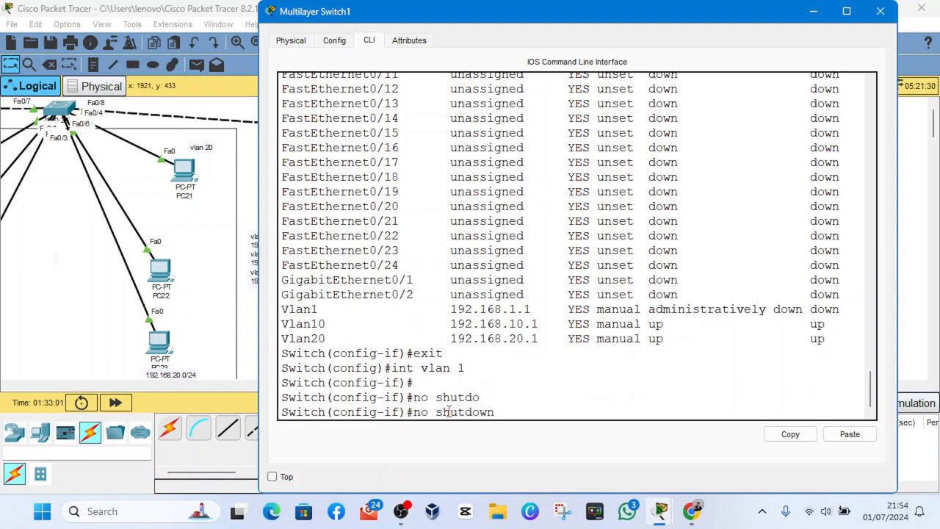
key("Return")
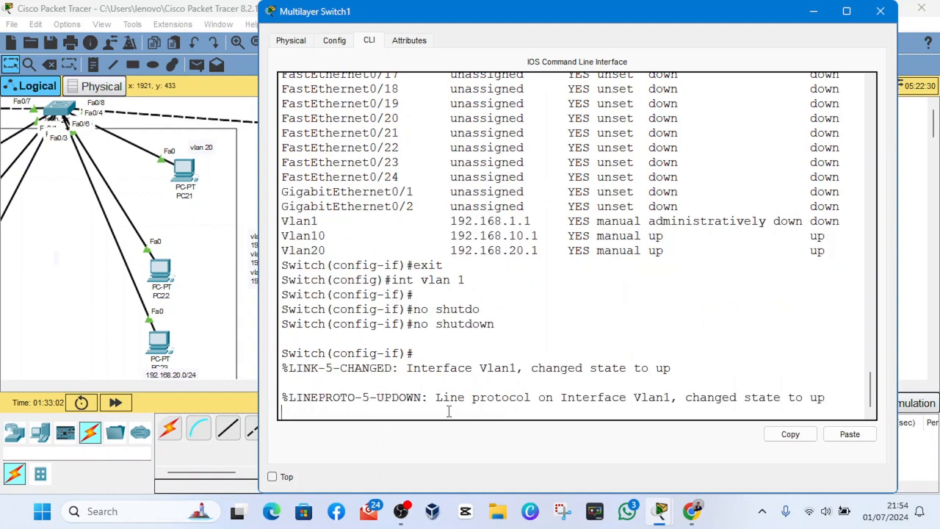
key("Return")
key("Return")
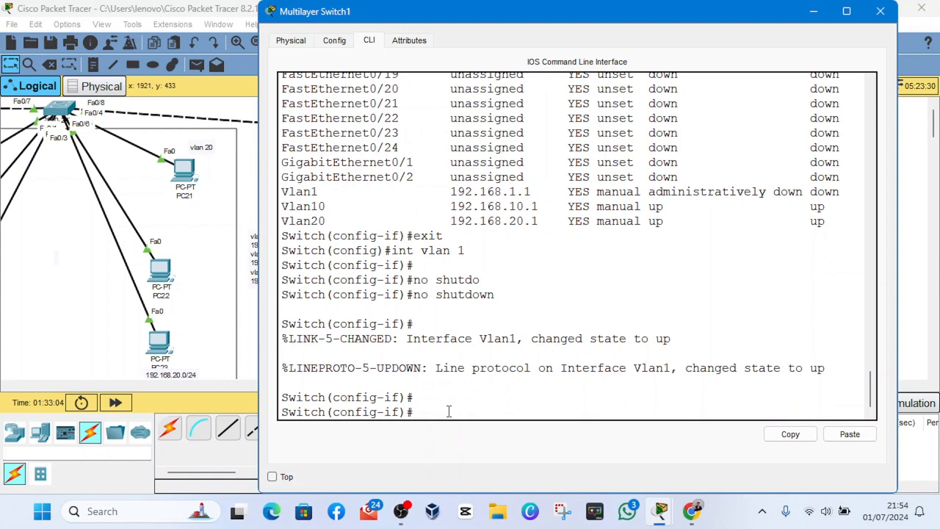
- Run "do show ip int brief" again to the end of the list and check the status of the VLAN interfaces
type("do sho")
type("w int ")
type("p")
type(" nt")
type("it")
type(" b")
key("Tab")
type("rief")
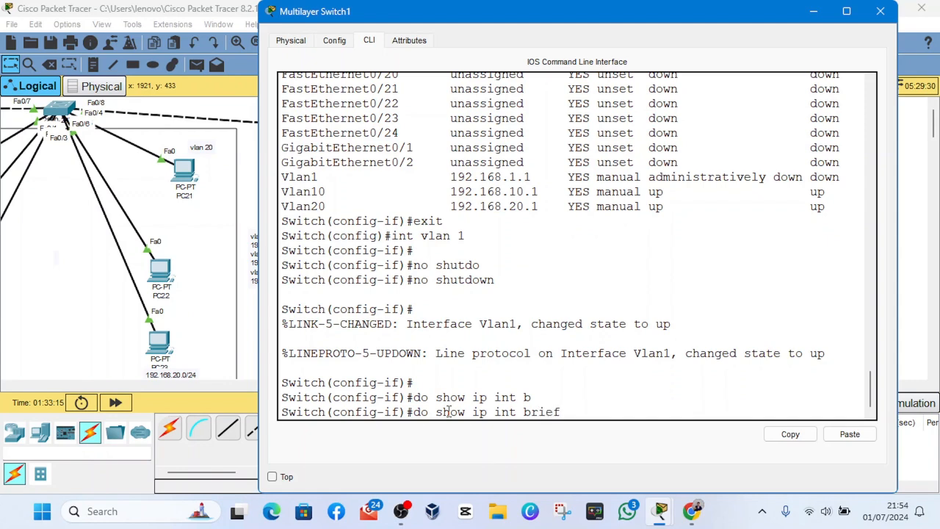
key("Return")
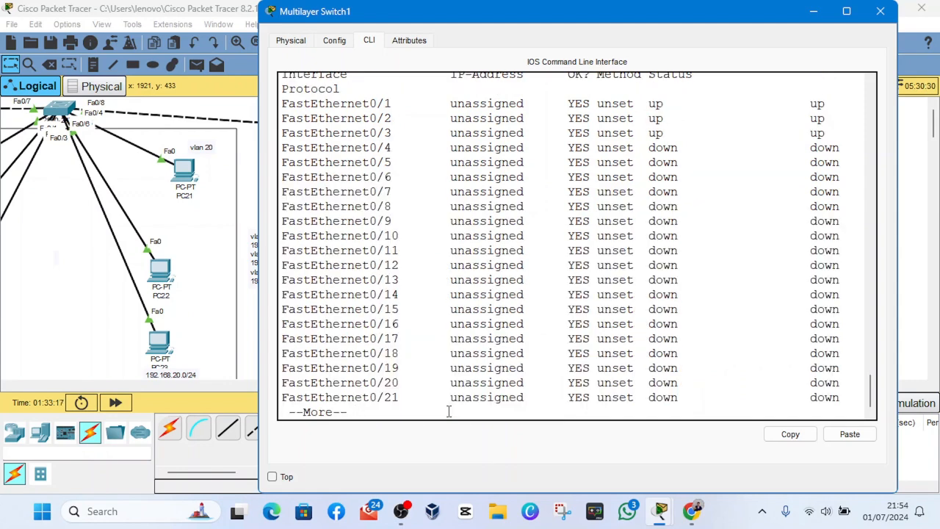
key("space")
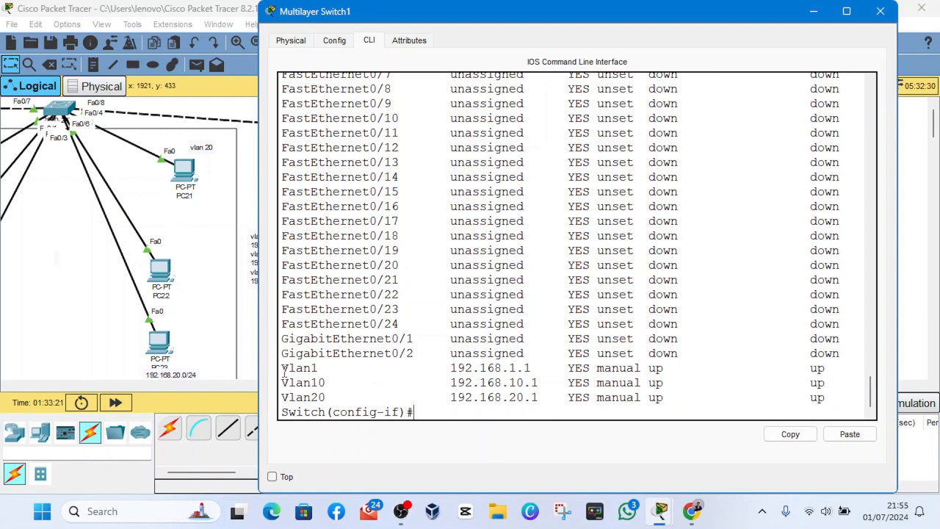
- Examine the Vlan1 line's IP address and status in the interface list, and minimise the switch window
left_click_drag(284, 371, 466, 370)
left_click_drag(665, 373, 672, 372)
left_click_drag(848, 374, 270, 365)
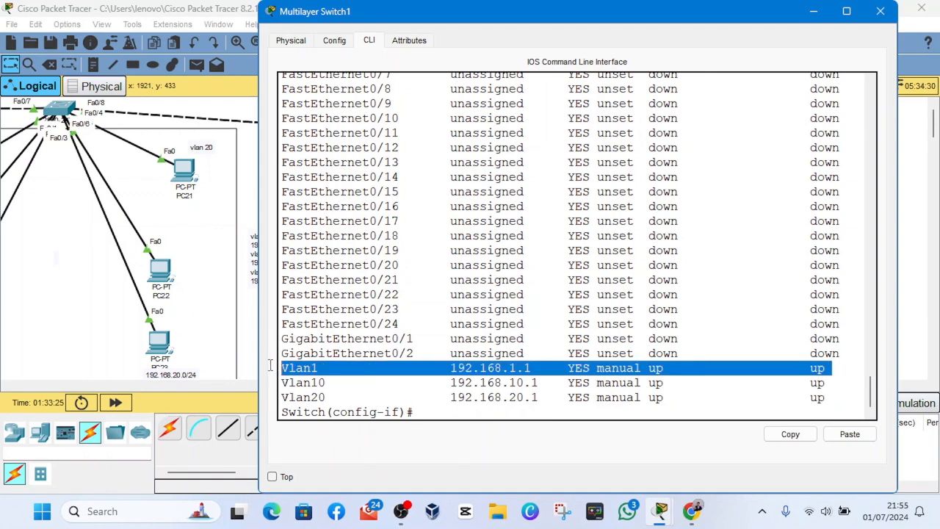
mouse_move(403, 512)
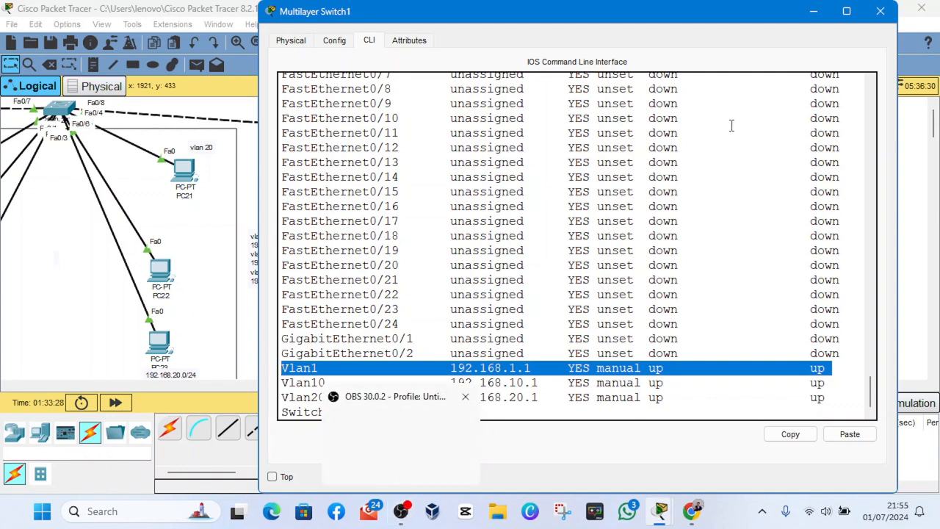
left_click(807, 16)
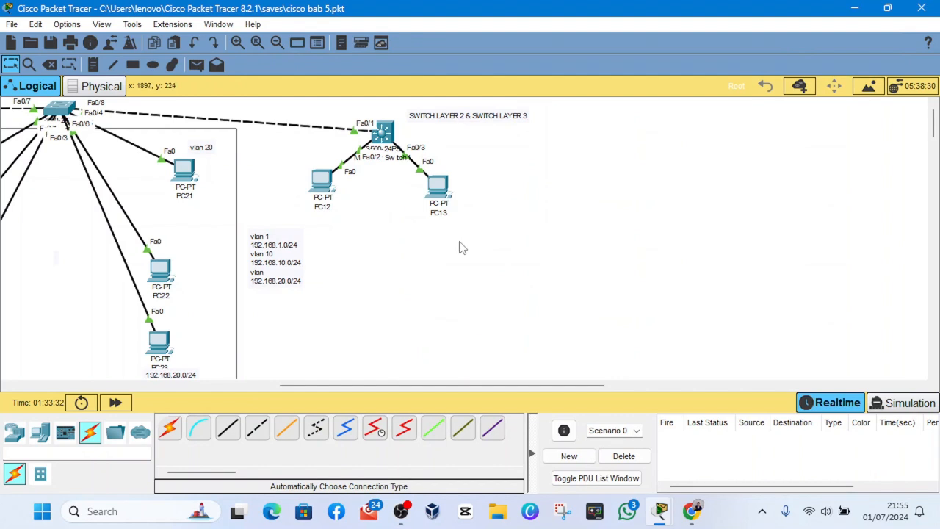
- Reposition PC12 and PC13 slightly lower beneath Multilayer Switch1 in the topology
mouse_move(385, 133)
left_mouse_down()
mouse_move(396, 151)
mouse_move(383, 129)
left_mouse_up()
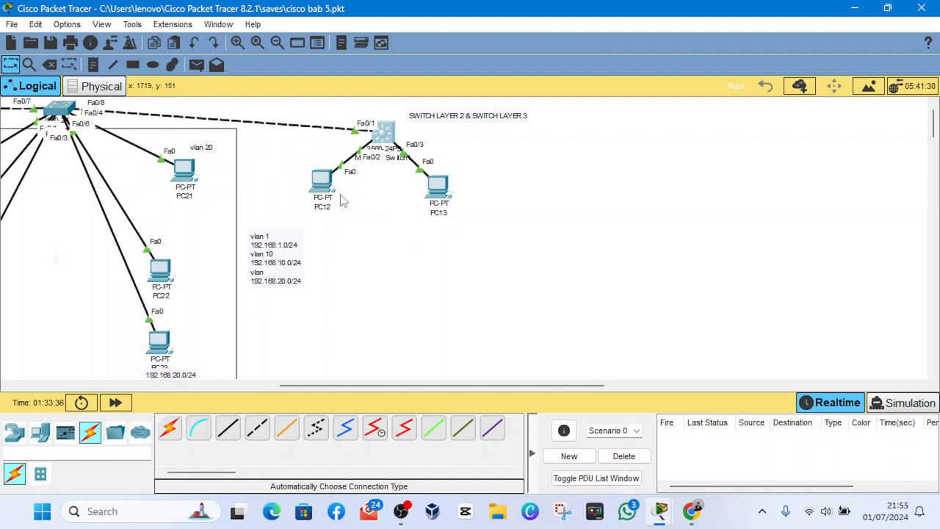
left_click_drag(321, 176, 322, 187)
left_click_drag(437, 188, 442, 191)
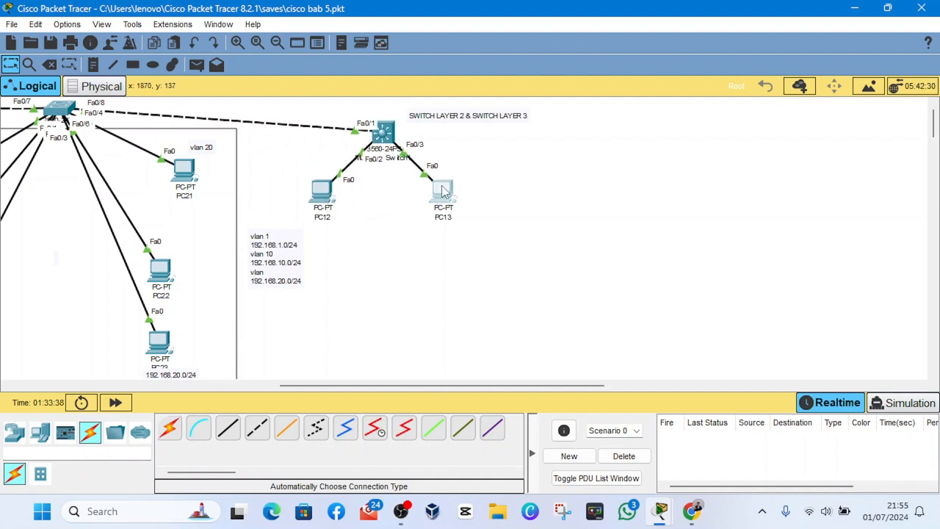
mouse_move(412, 523)
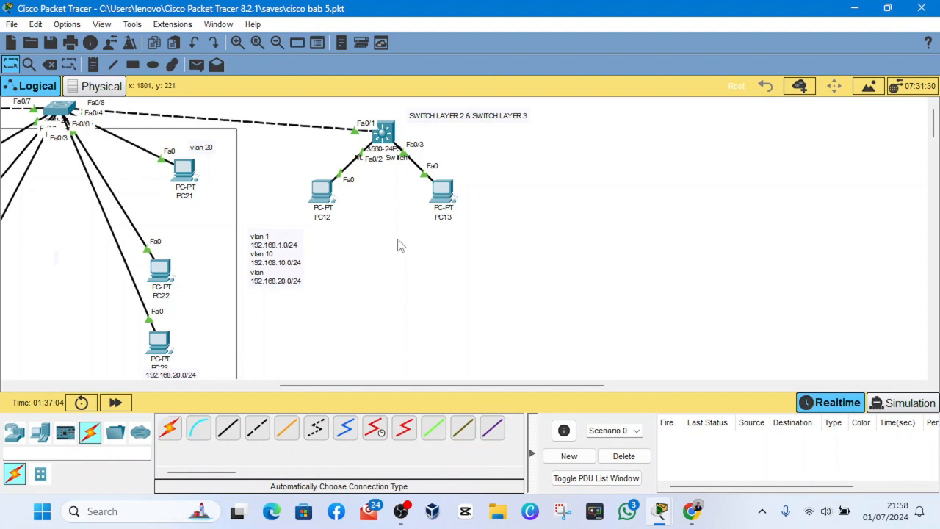
- Set PC12's default gateway to 192.168.10.1 in its static IP configuration and close the PC's window
scroll(399, 245, "left", 5)
left_click(550, 192)
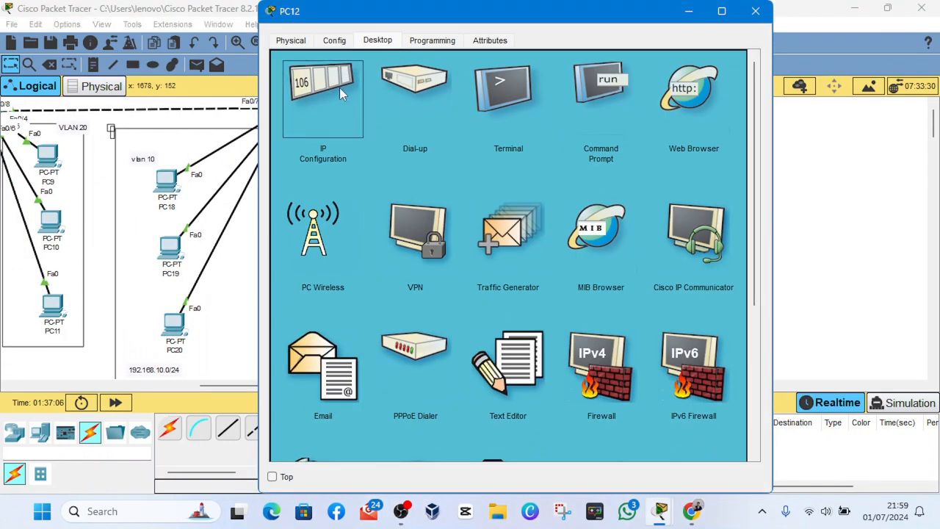
left_click(340, 87)
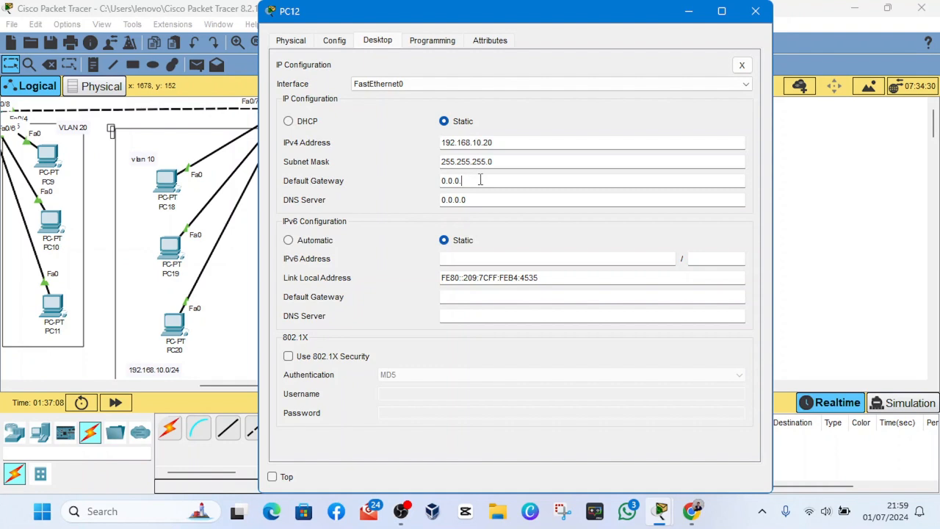
key("BackSpace")
key("BackSpace")
key("BackSpace")
key("BackSpace")
key("BackSpace")
key("BackSpace")
type("129")
key("BackSpace")
key("BackSpace")
type("92.168.10.1")
left_click(755, 11)
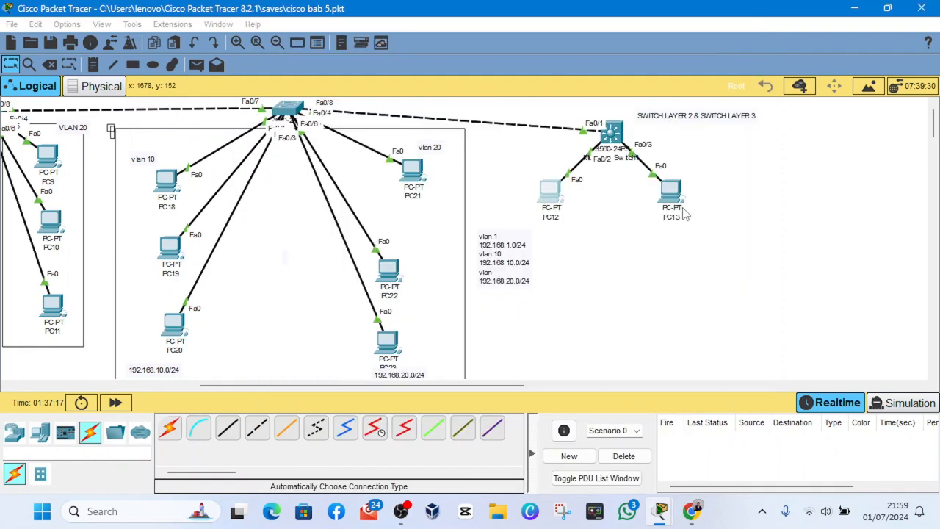
- Set PC13's default gateway to 192.168.20.1 in its static IP configuration and close the PC's window
left_click(676, 208)
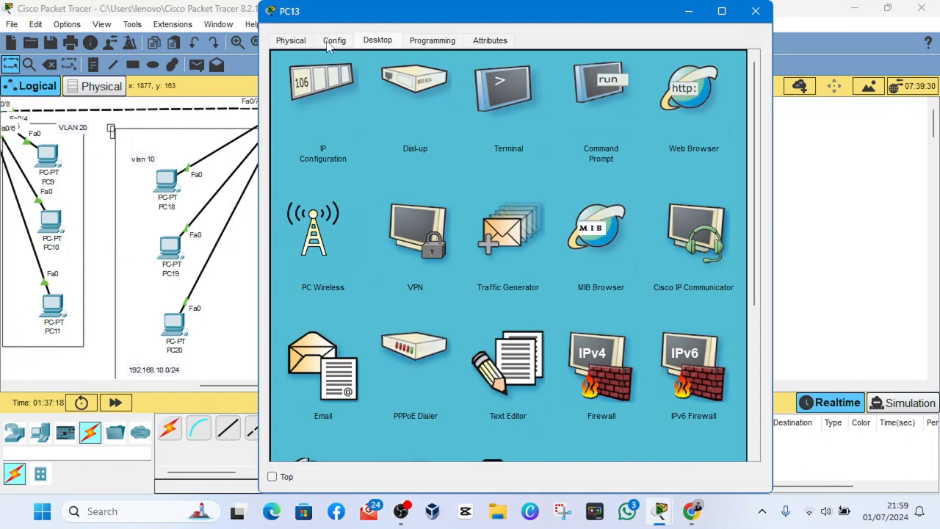
left_click(340, 80)
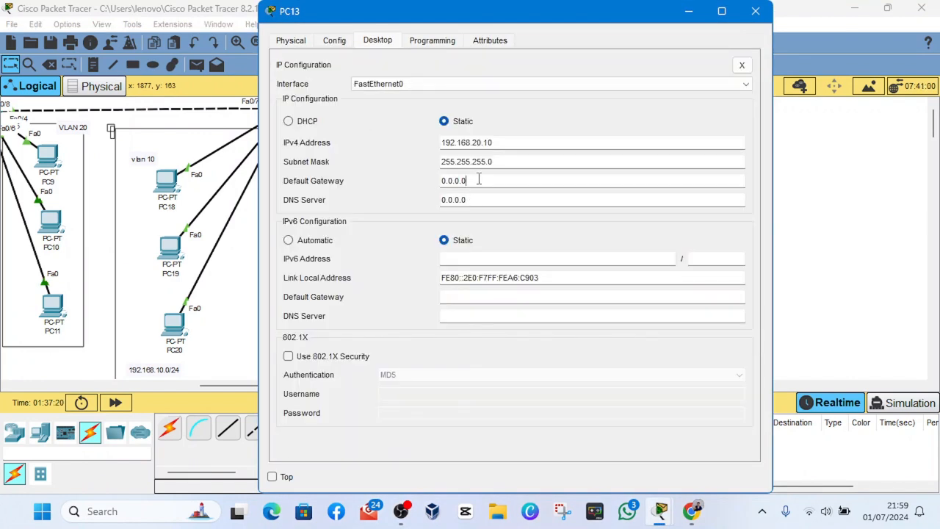
double_click(478, 180)
type("192.168.20.1")
left_click(756, 11)
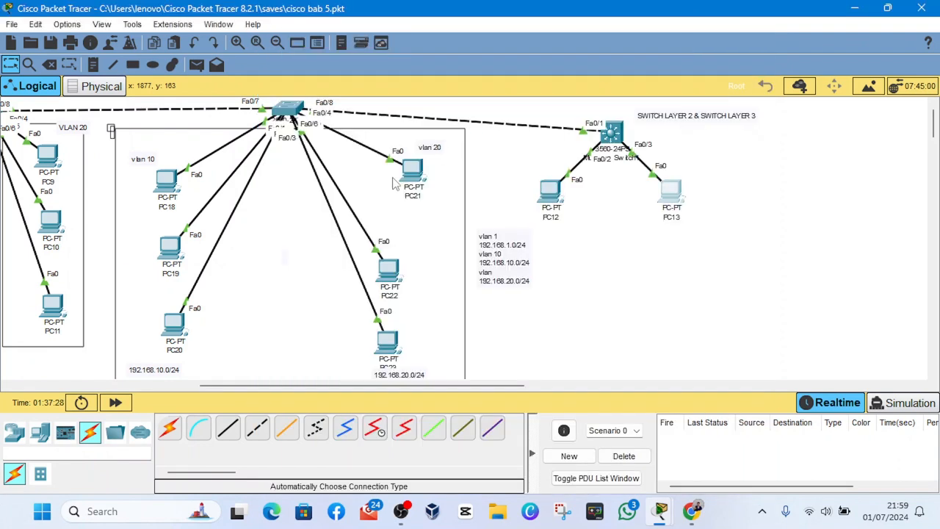
- Set PC21's default gateway to 192.168.20.1 in its static IP configuration and close the PC's window
left_click(414, 171)
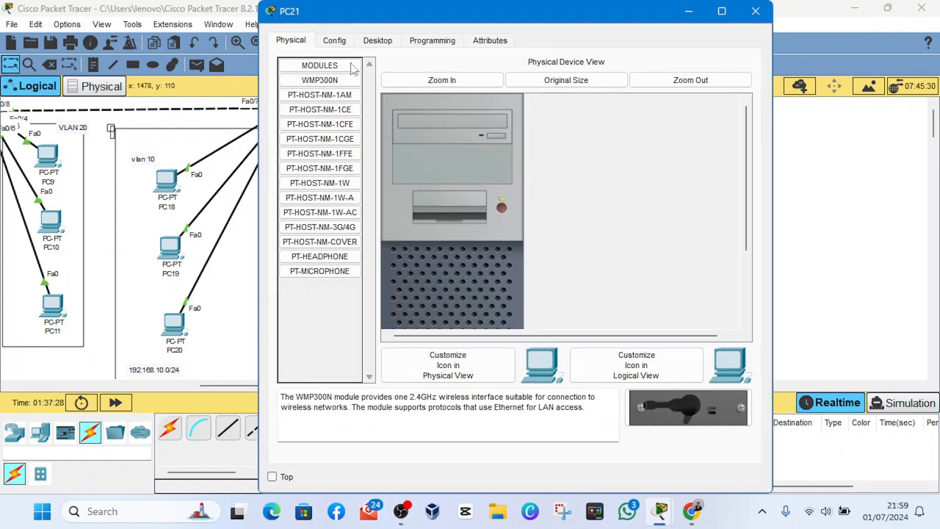
left_click(349, 44)
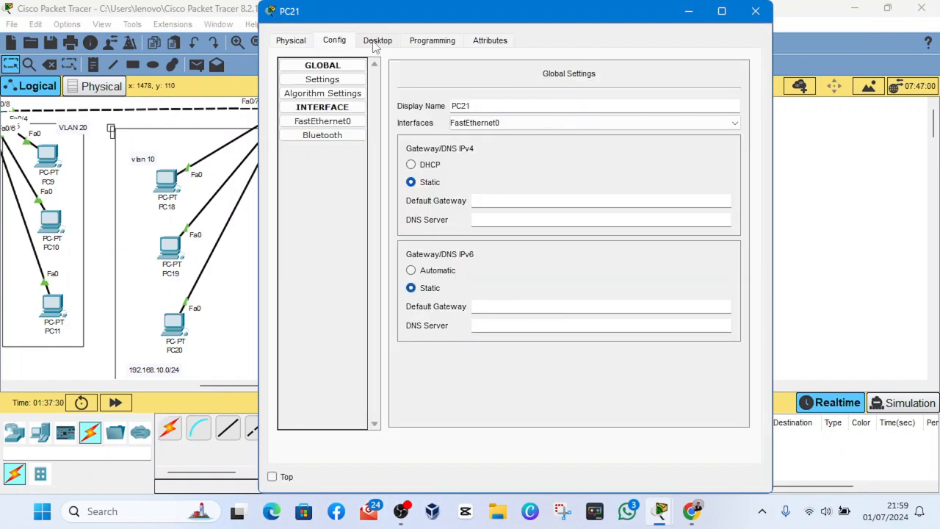
left_click(373, 44)
left_click(350, 44)
left_click(378, 41)
left_click(332, 85)
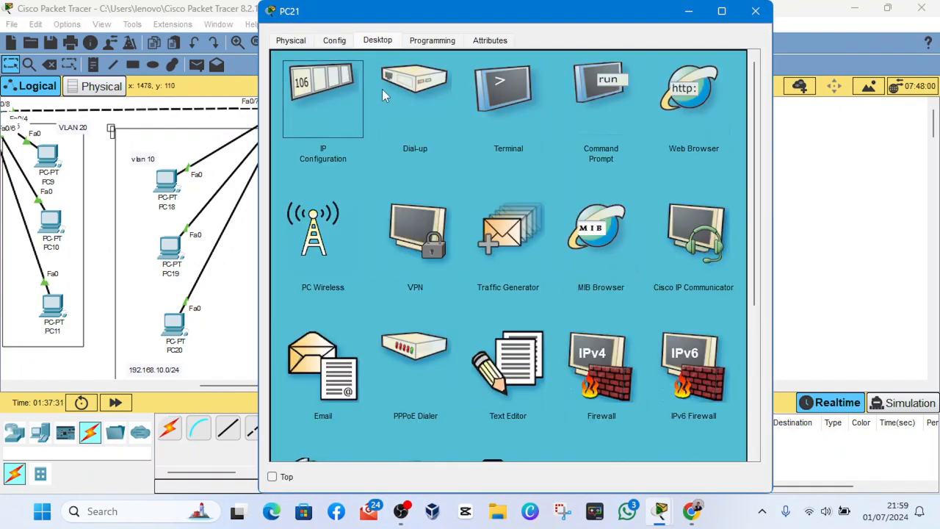
triple_click(471, 180)
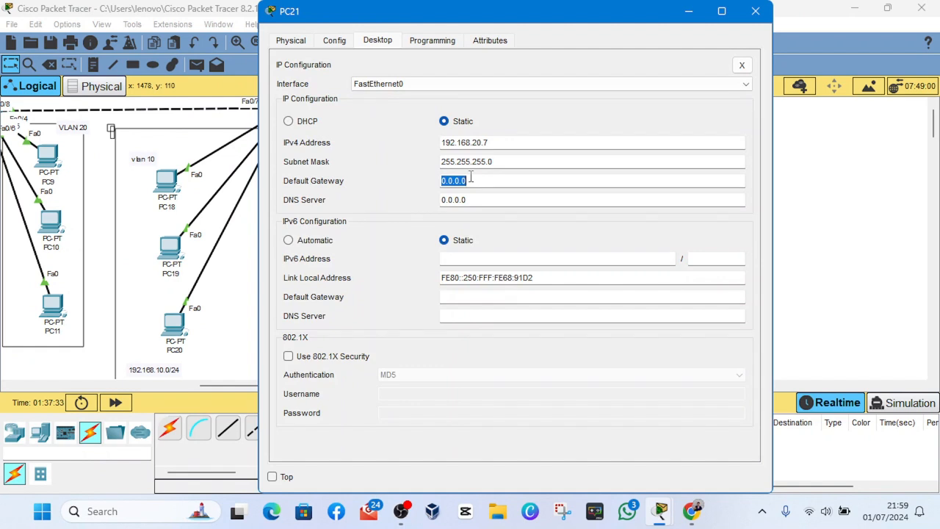
type("192.168.20.1")
left_click(758, 13)
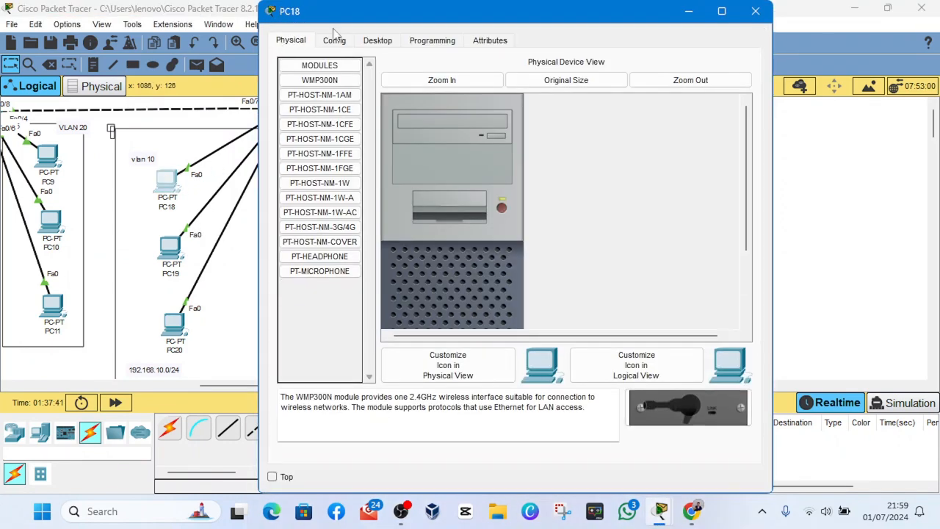
- Enter the VLAN 10 gateway address as PC18's default gateway and close the PC's window
left_click(376, 40)
left_click(324, 101)
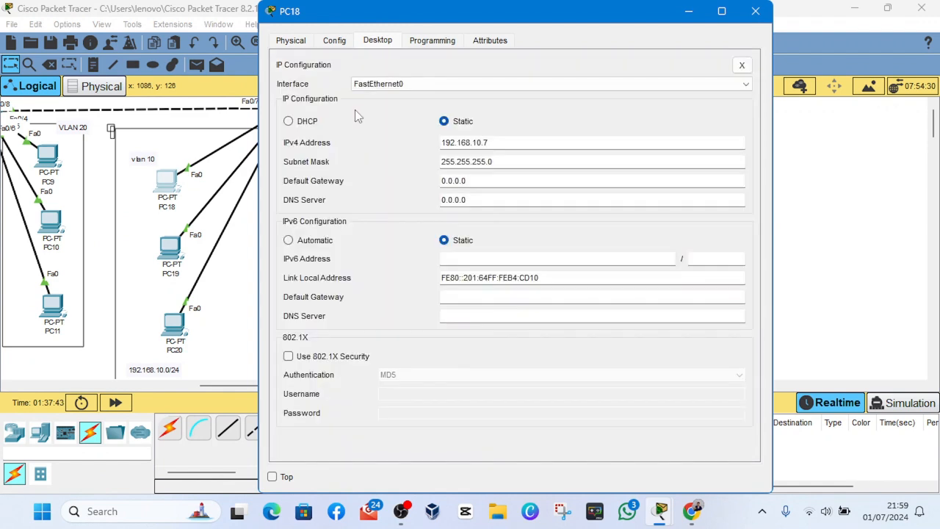
double_click(476, 182)
type("192.168.10.1")
left_click(756, 11)
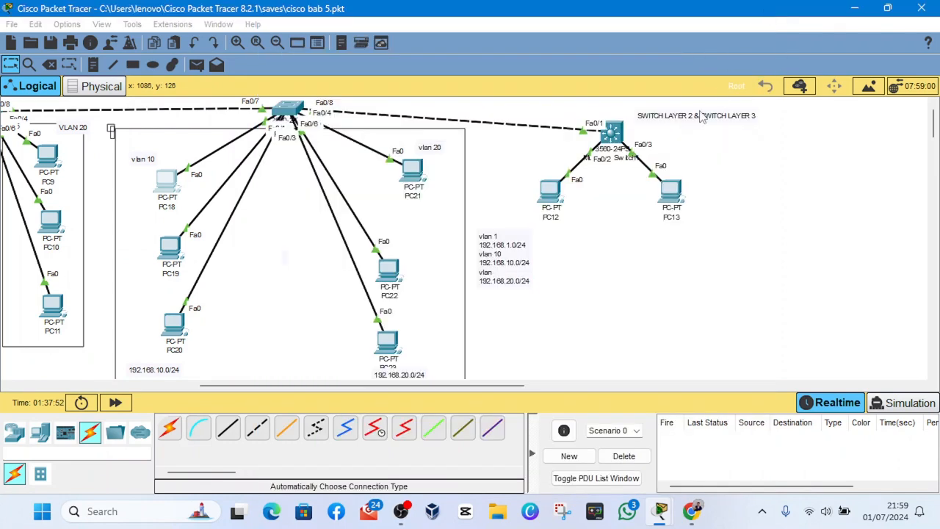
- Return to Multilayer Switch1's command line and exit interface configuration to global configuration mode
left_click(610, 134)
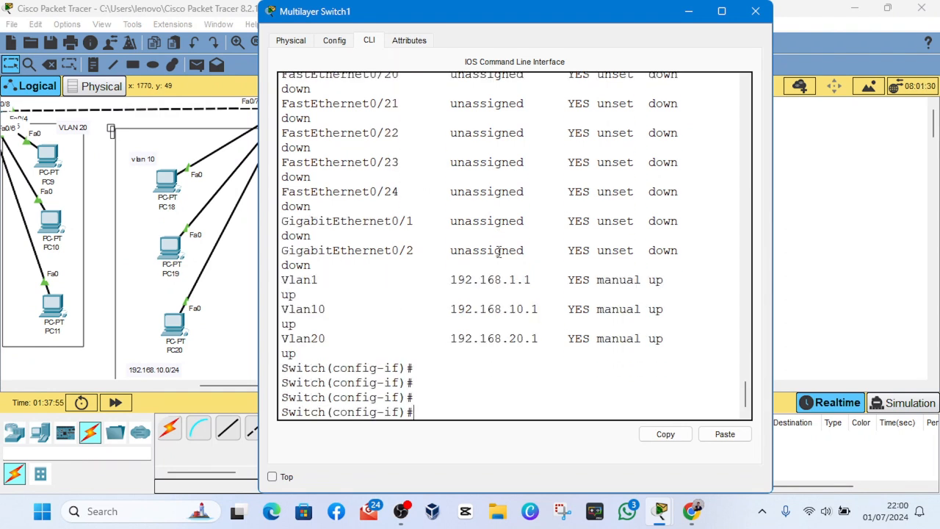
type("exit")
key("Return")
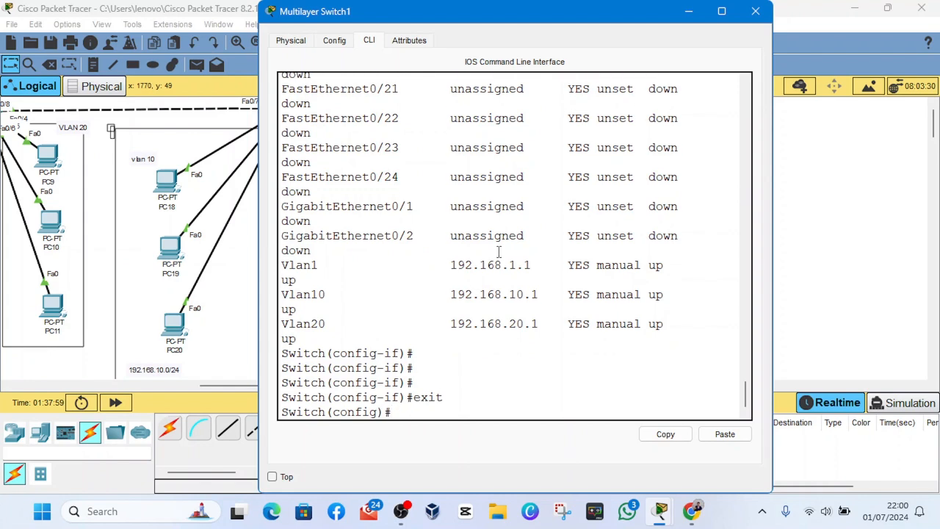
left_click(689, 11)
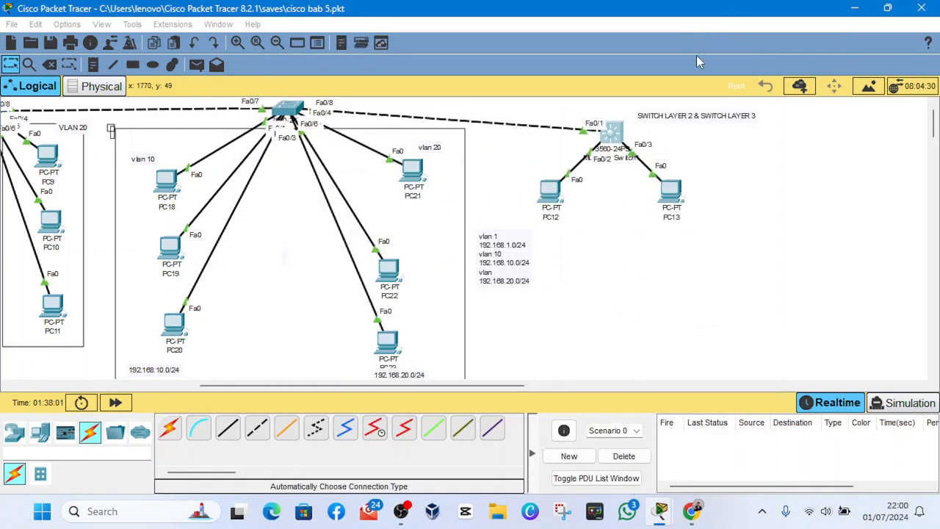
left_click(617, 135)
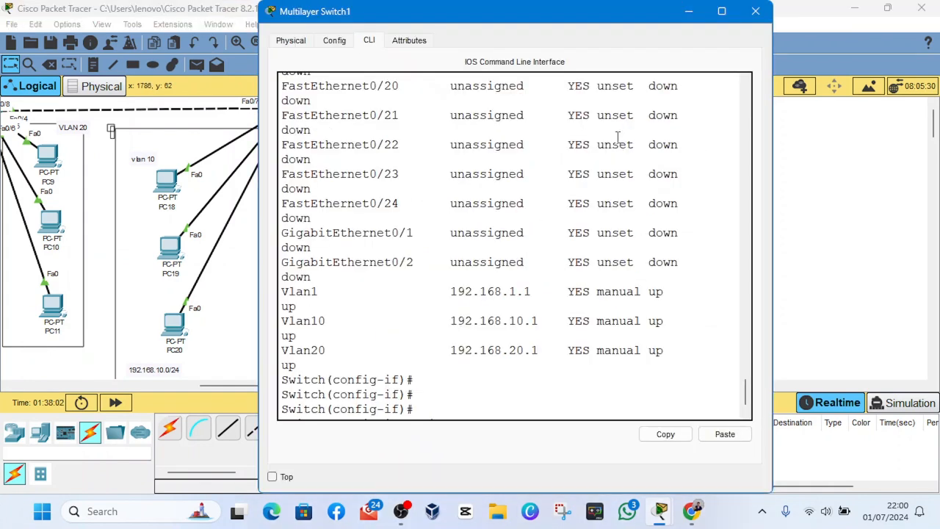
scroll(517, 355, "down", 1)
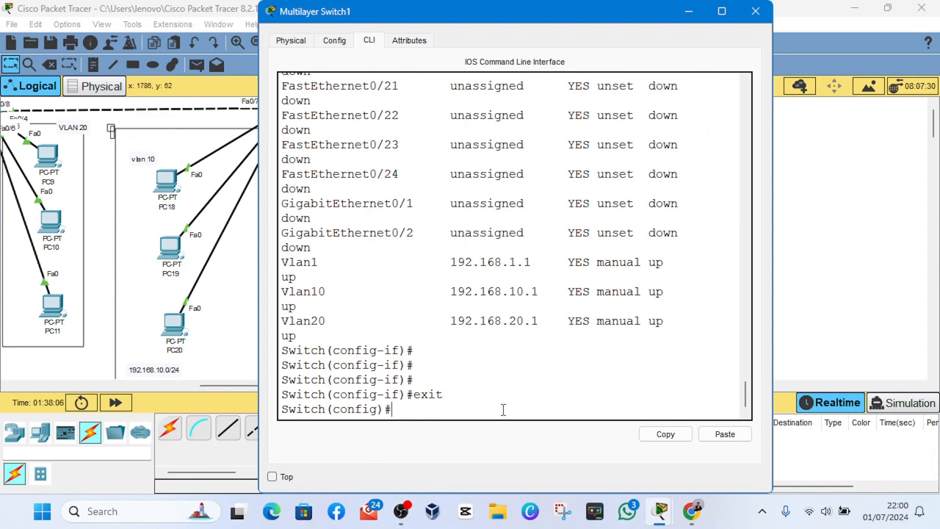
- Try to run "show ip route" from global configuration mode on Multilayer Switch1
type("no")
key("BackSpace")
key("BackSpace")
type("do")
key("BackSpace")
key("BackSpace")
type("so")
key("BackSpace")
key("BackSpace")
type("show")
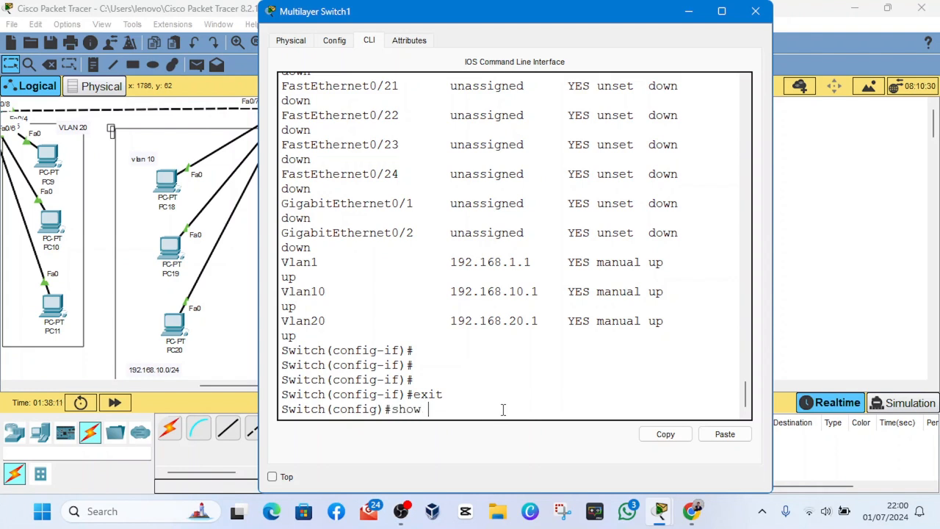
type(" ip rout")
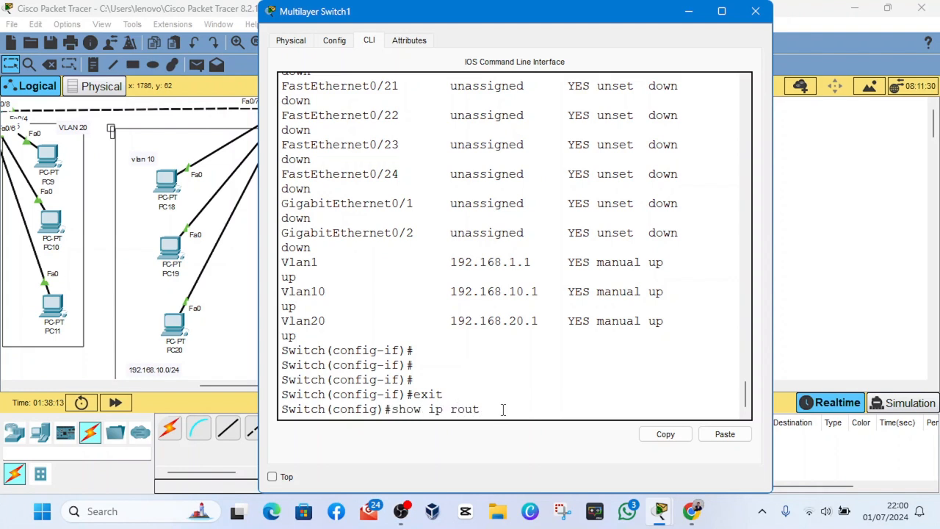
type("e")
key("Return")
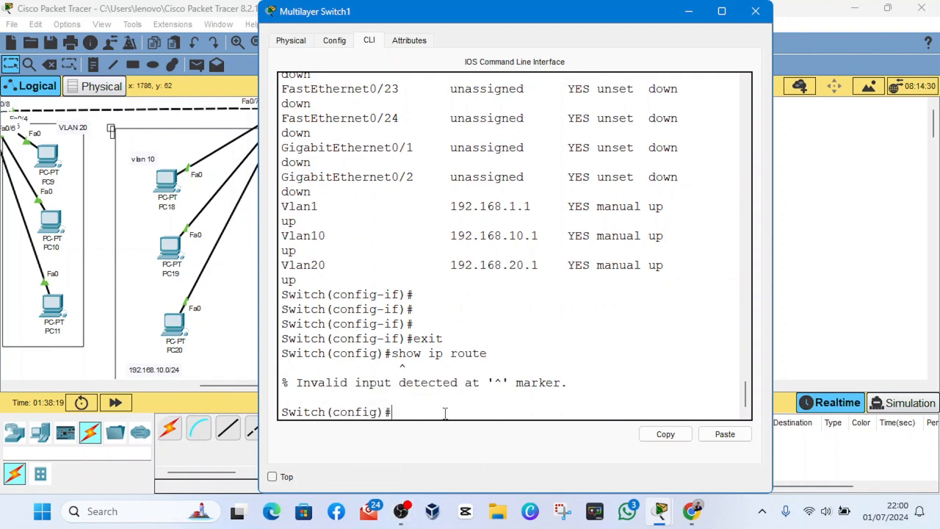
- Run "do show ip route" and examine the gateway and ICMP redirect cache lines of its output
type("do show ip route")
key("Return")
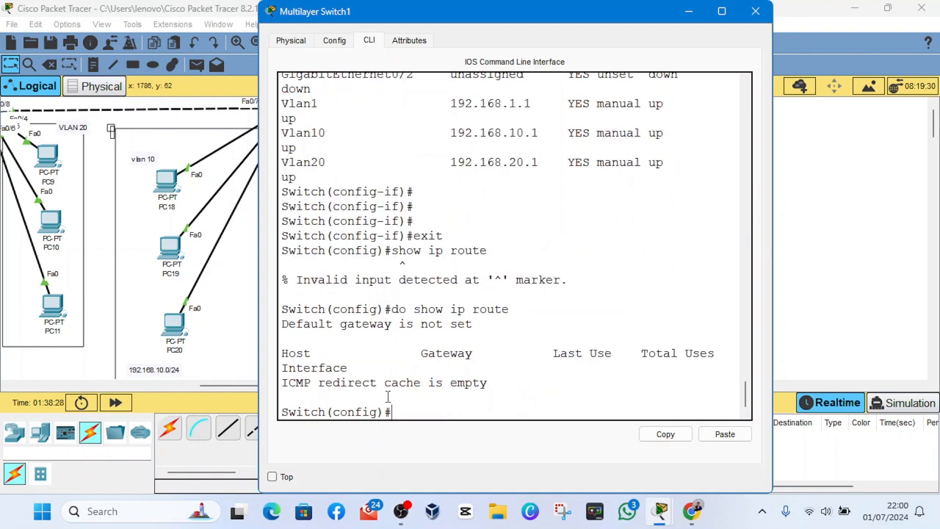
left_click_drag(406, 353, 461, 369)
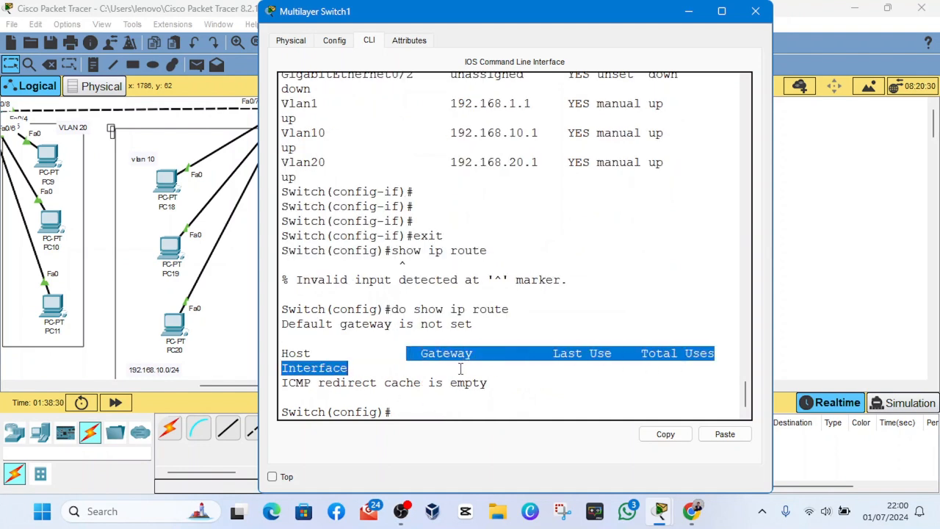
left_click(461, 369)
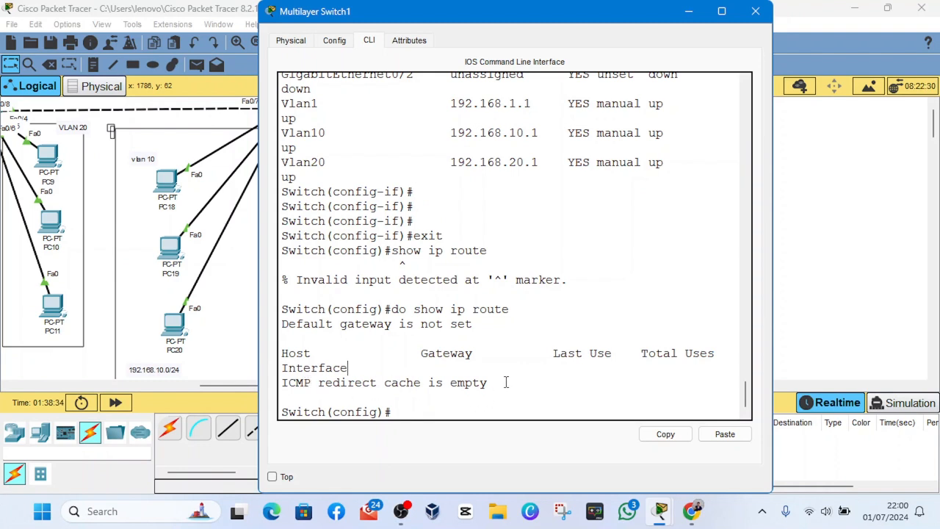
left_click_drag(504, 382, 282, 383)
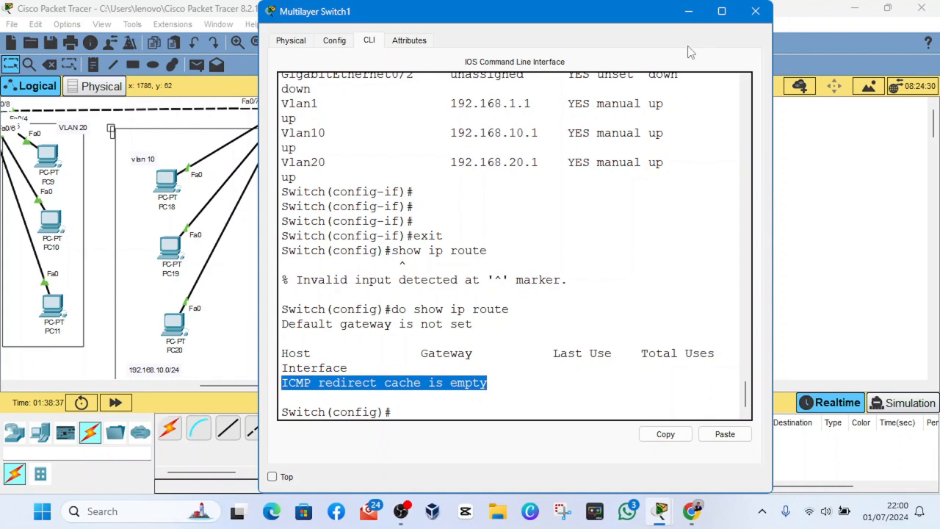
- Enable layer 3 routing on Multilayer Switch1 with "ip routing"
left_click(416, 410)
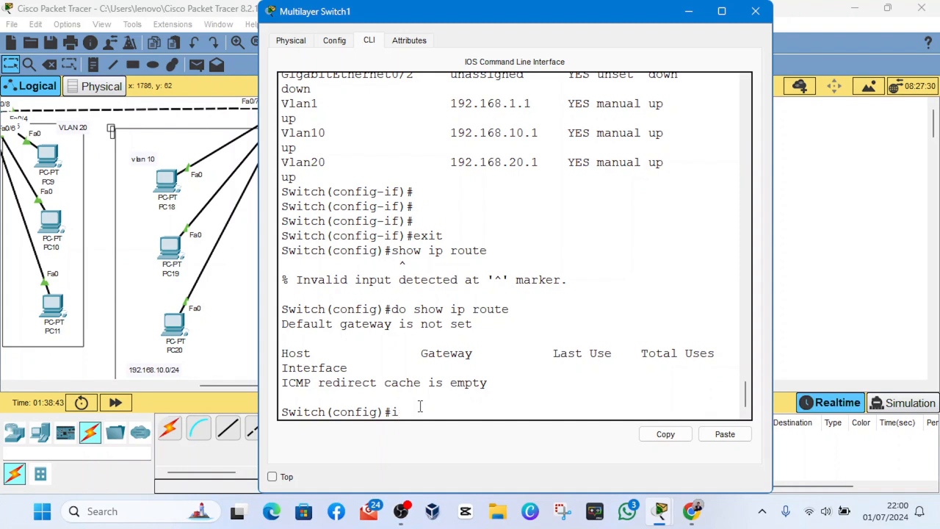
type("ip routing")
key("Return")
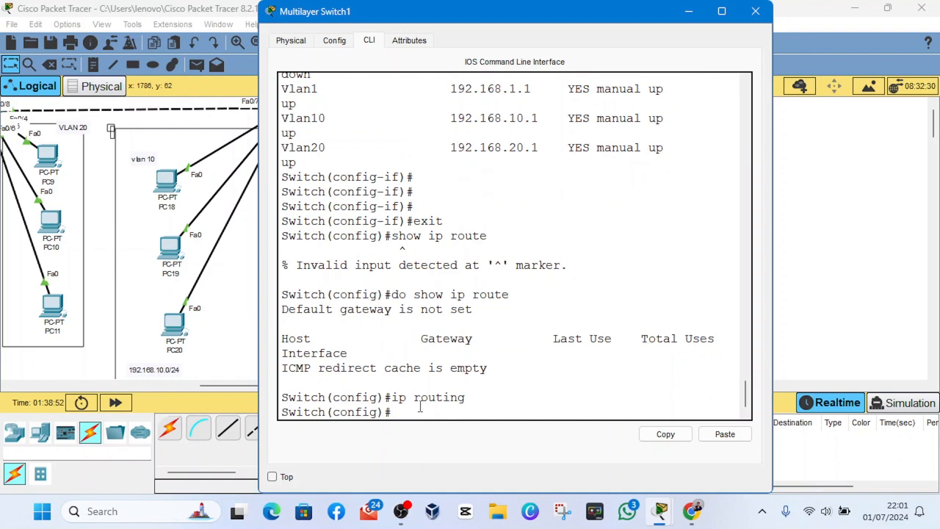
- Display the switch's routing table with "do show ip route" to check the VLAN networks' routes
type("do show ip route")
key("Return")
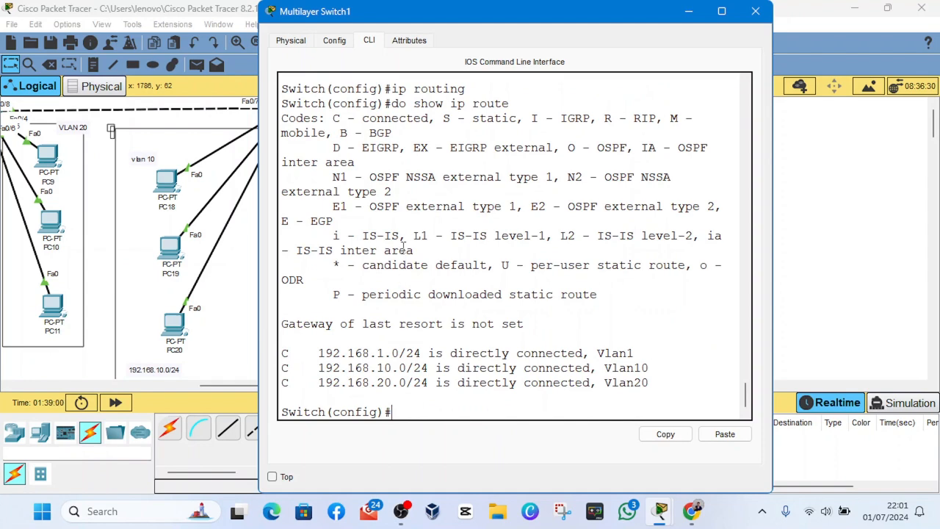
- Review the ICMP redirect cache line in the "do show ip route" output from before IP routing was enabled
scroll(403, 246, "up", 3)
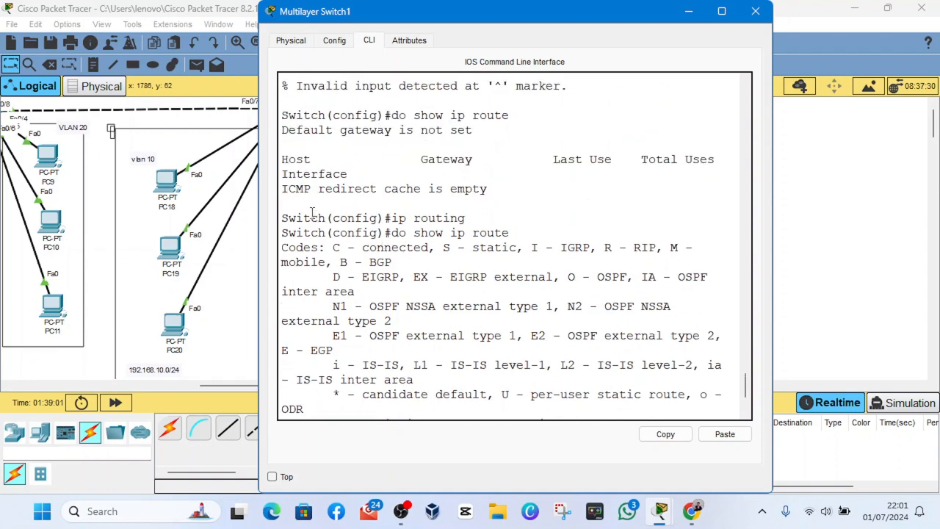
left_click_drag(282, 186, 514, 190)
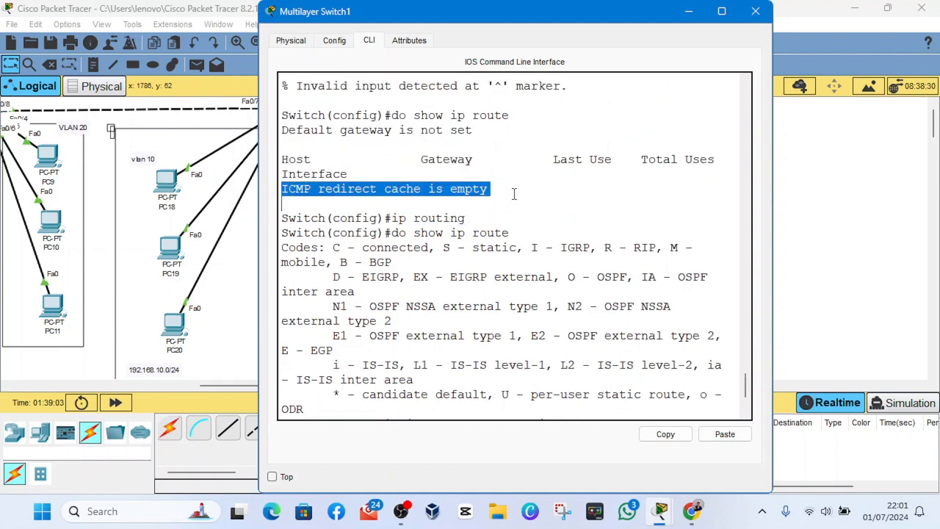
left_click(513, 189)
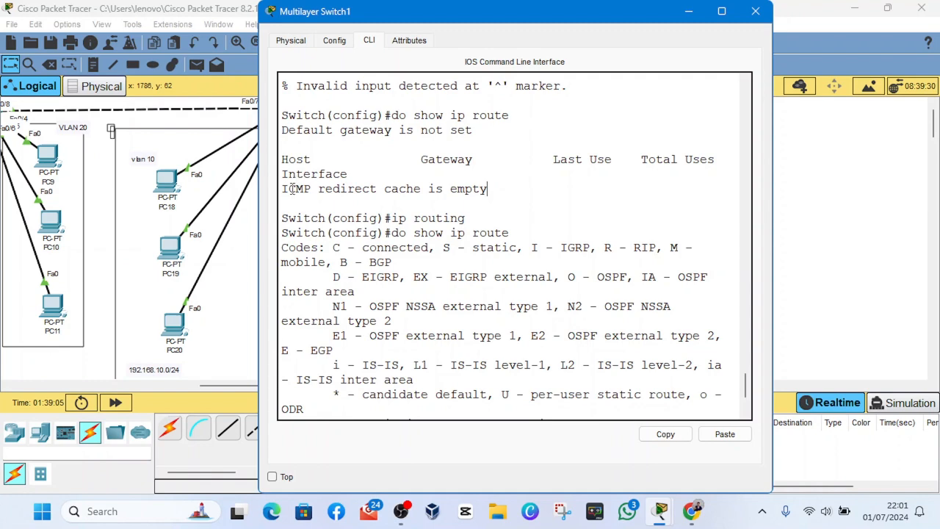
left_click_drag(283, 188, 478, 186)
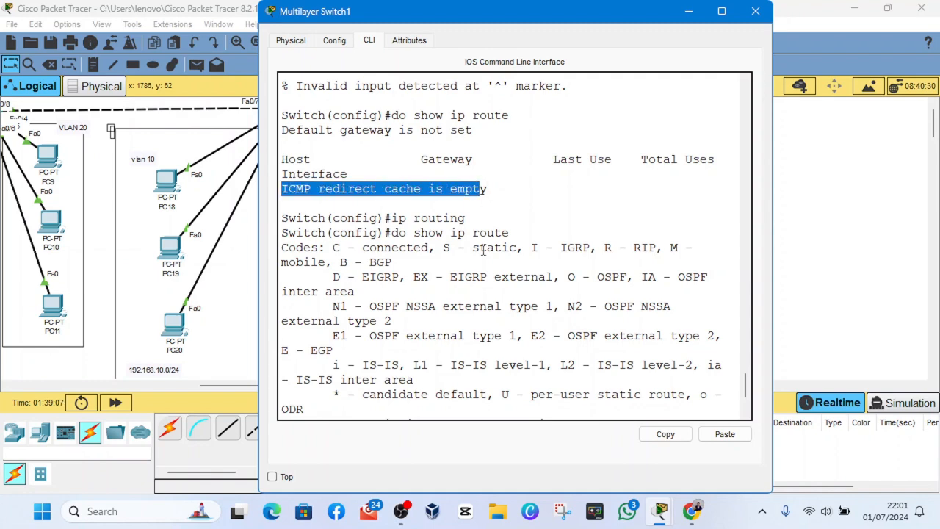
scroll(484, 250, "down", 3)
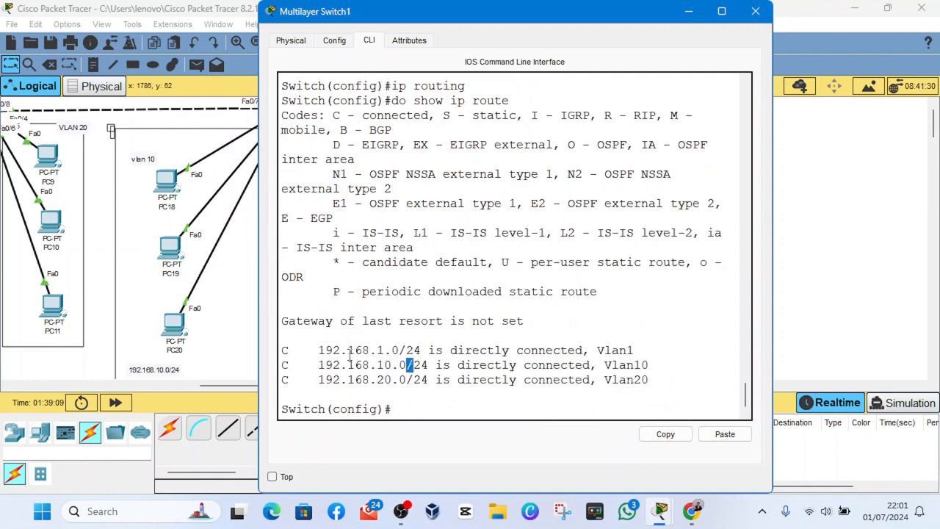
- Examine the connected routes for Vlan1, Vlan10 and Vlan20 in the routing table and close the Multilayer Switch1 window
left_click_drag(517, 351, 635, 357)
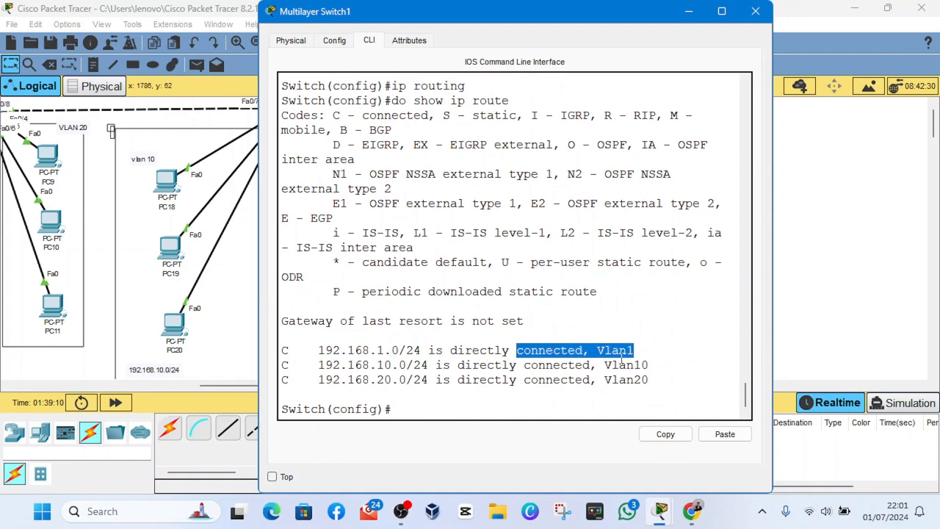
left_click_drag(553, 380, 705, 371)
left_click(628, 366)
double_click(624, 365)
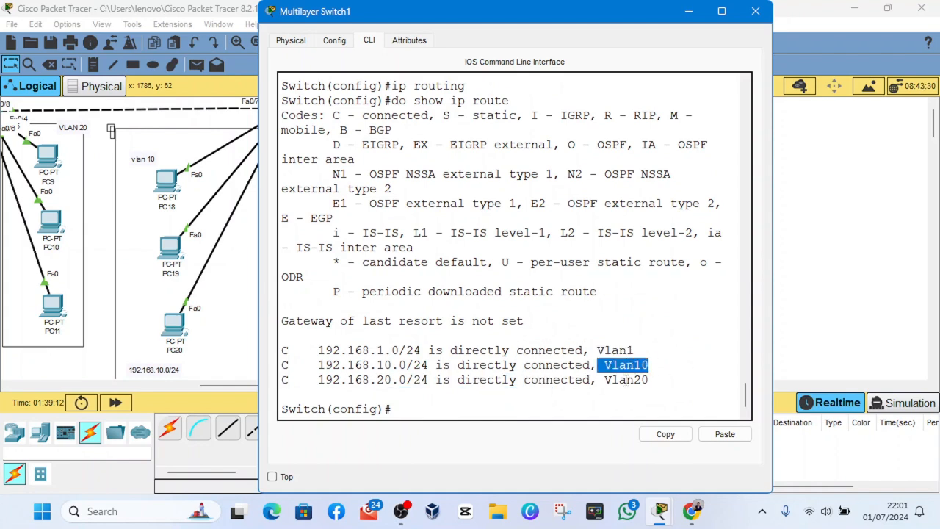
left_click_drag(547, 380, 664, 380)
left_click(664, 380)
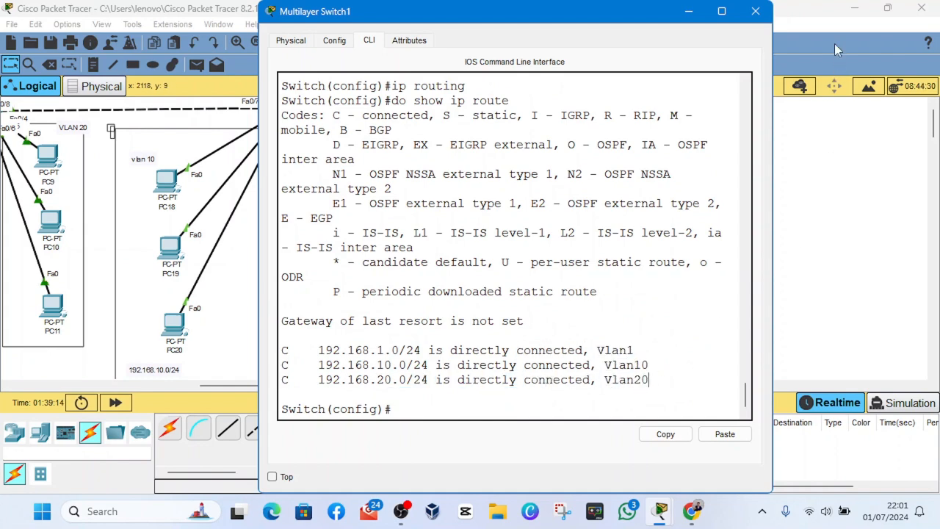
left_click(756, 11)
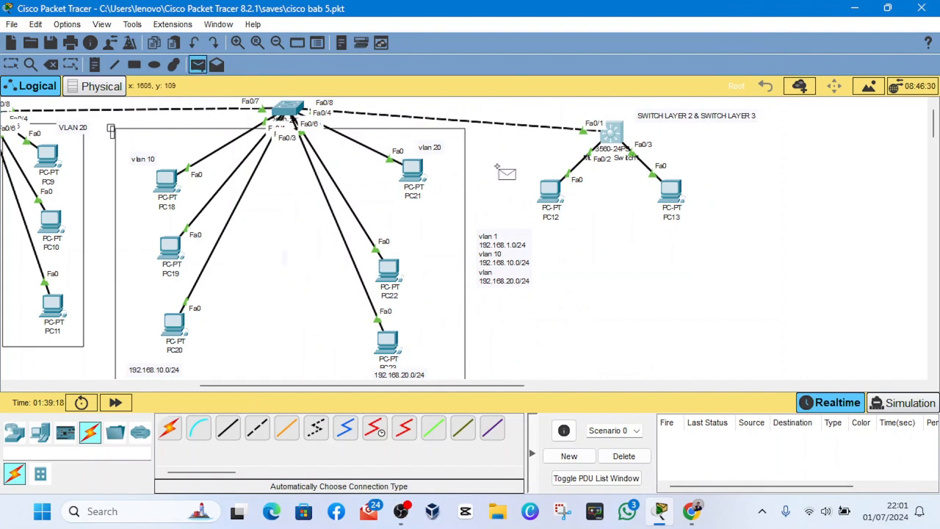
- Test connectivity from PC12 to PC13 by sending a simple PDU twice and check the delivery status
left_click(551, 189)
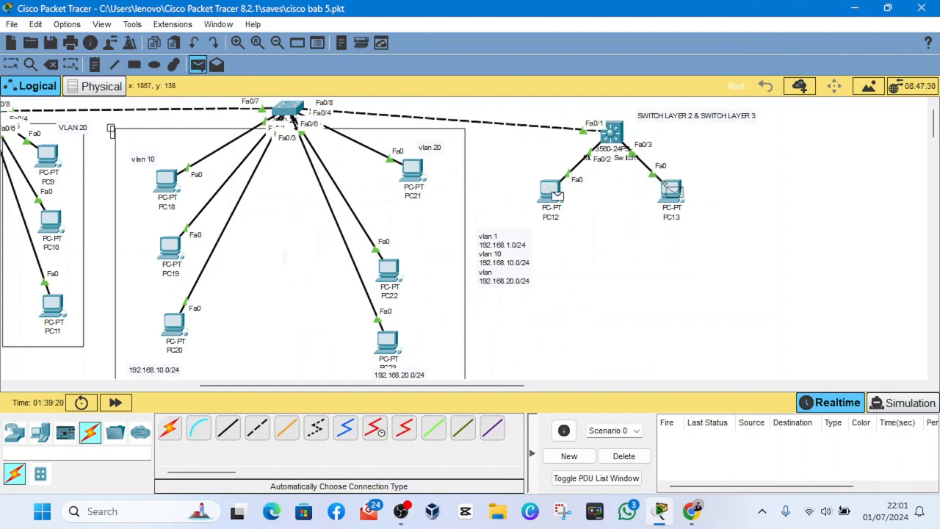
left_click(669, 188)
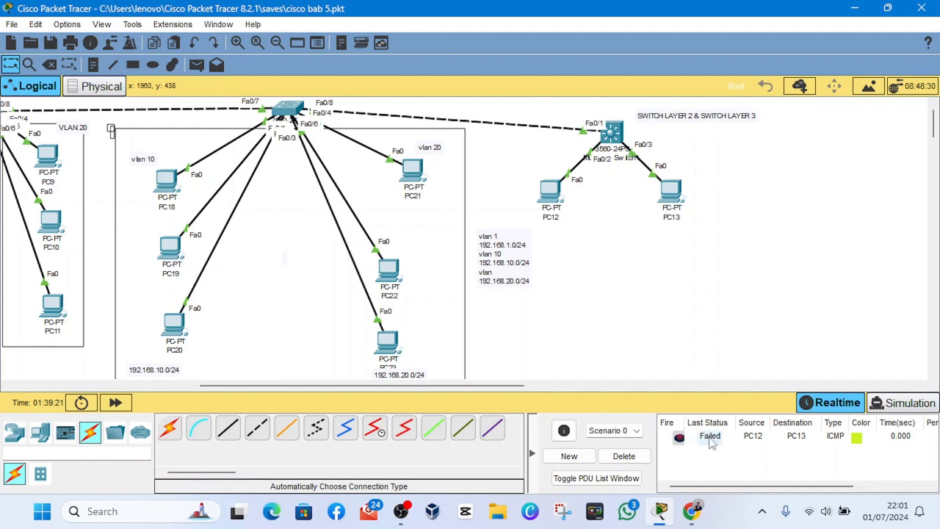
left_click(197, 65)
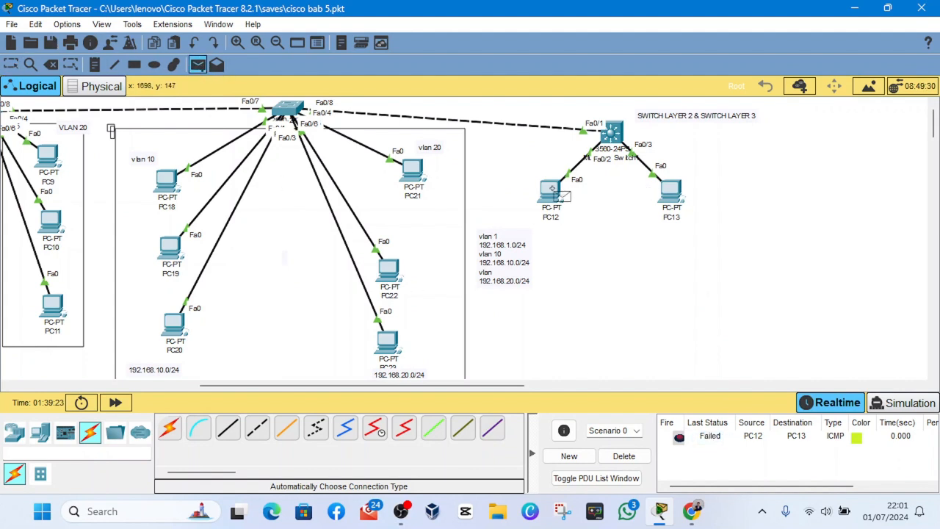
left_click(551, 190)
left_click(670, 192)
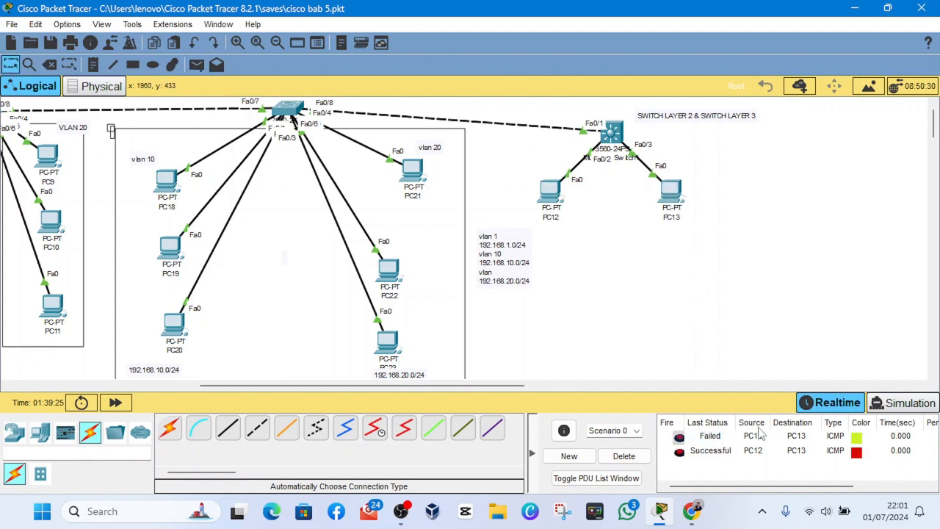
left_click(710, 449)
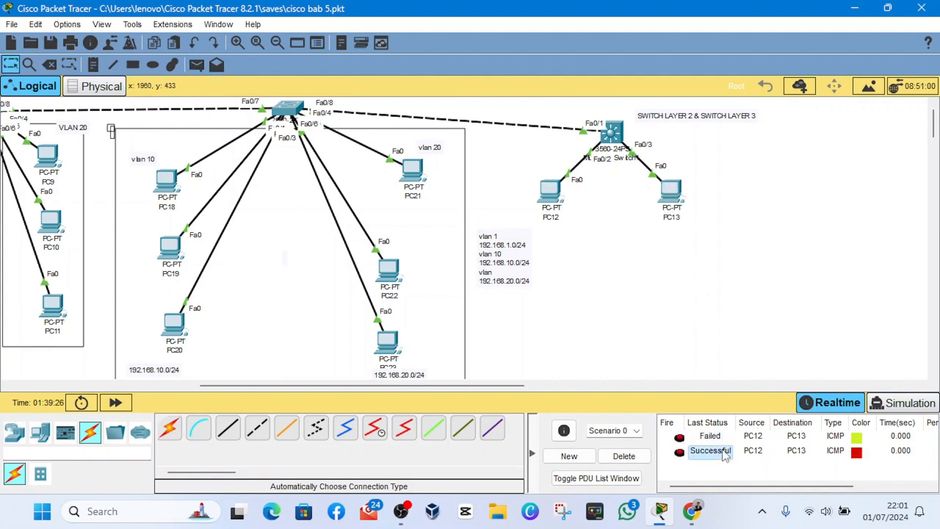
- Test inter-VLAN connectivity by sending a simple PDU twice from PC12 to PC21 and check the delivery status
left_click(197, 65)
left_click(551, 189)
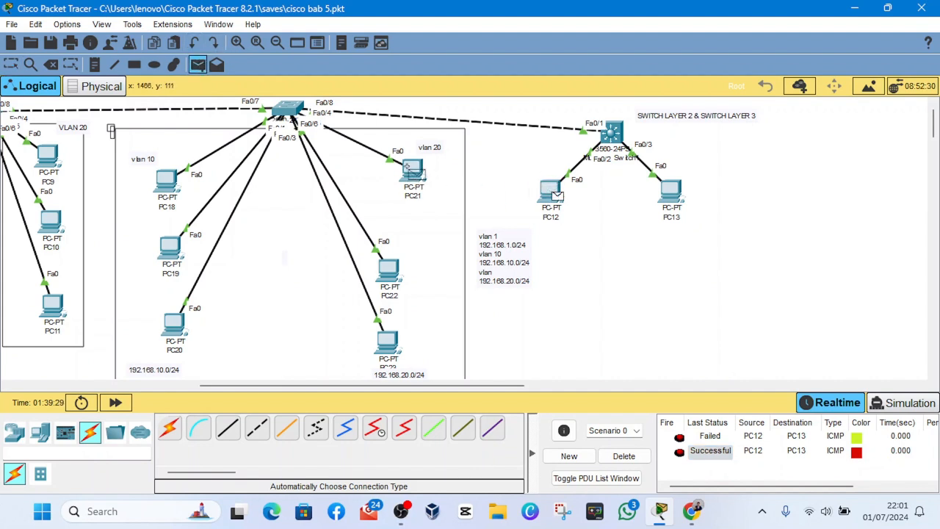
left_click(408, 167)
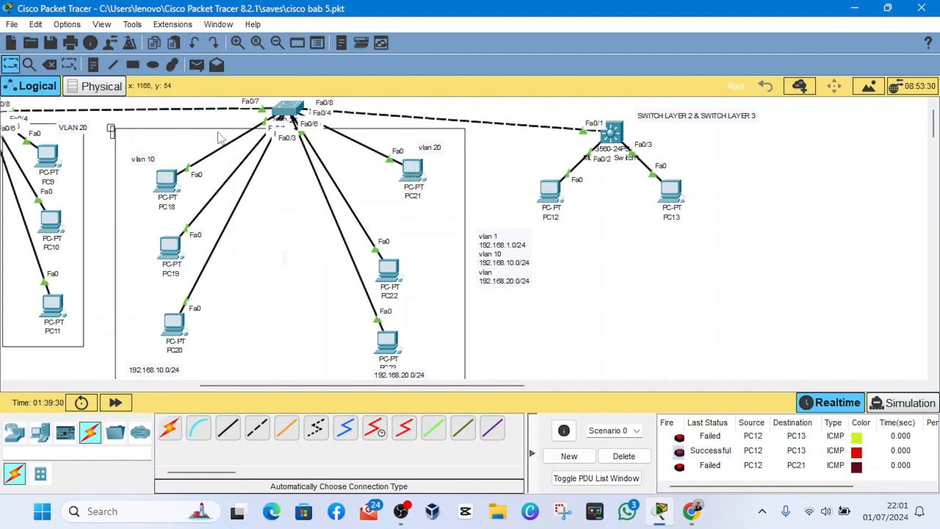
left_click(197, 64)
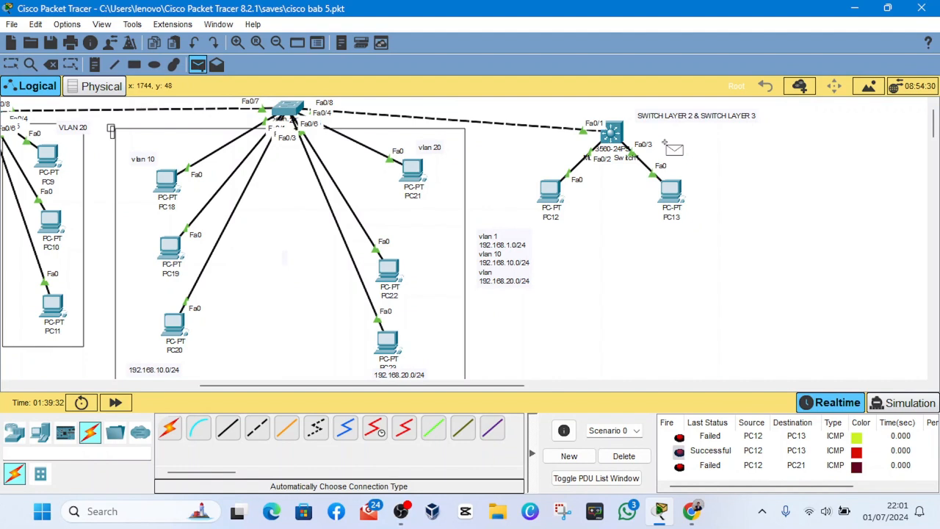
left_click(548, 191)
left_click(412, 165)
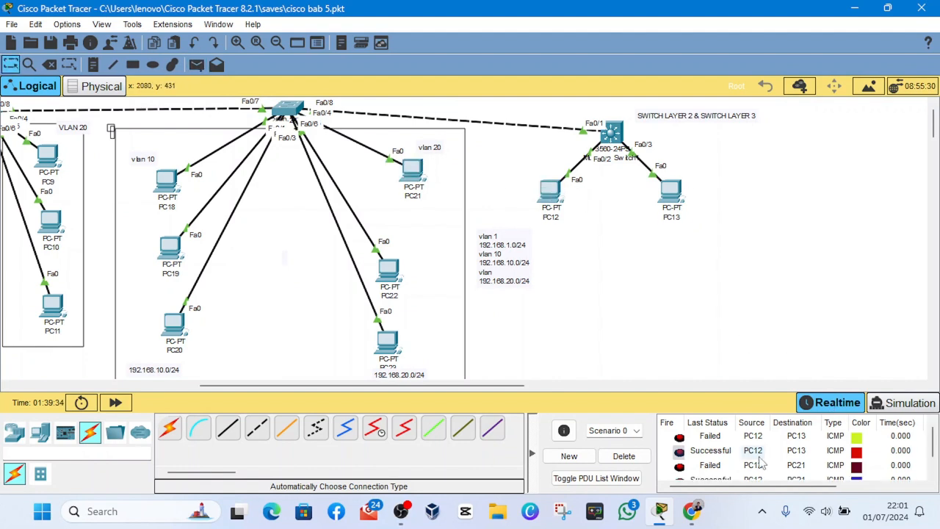
scroll(739, 474, "down", 1)
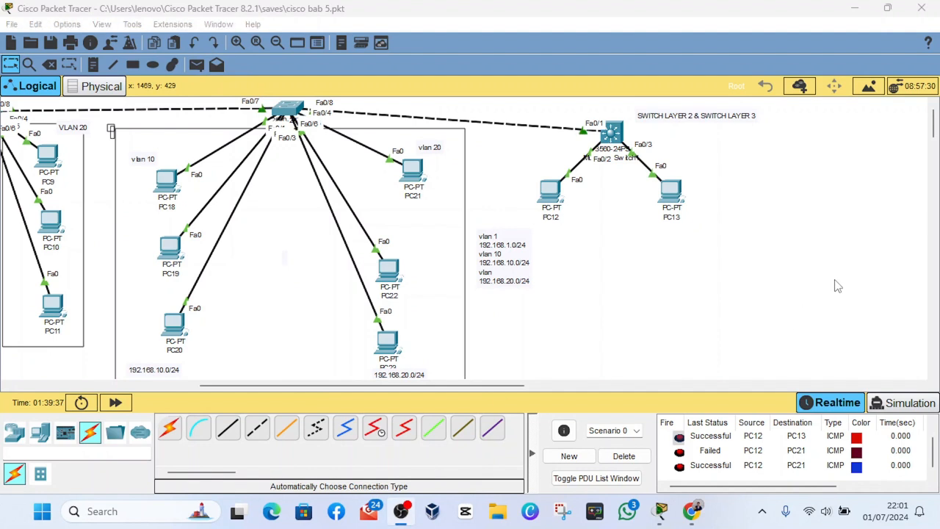
- Rearrange Multilayer Switch1, PC12 and PC13 in the topology so the two PCs sit lower and further apart
left_click(903, 289)
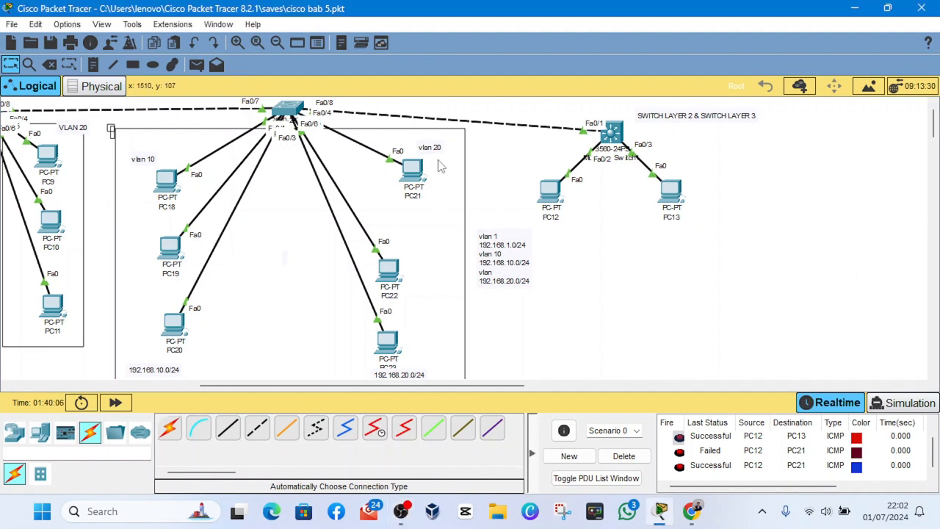
left_click_drag(592, 134, 610, 127)
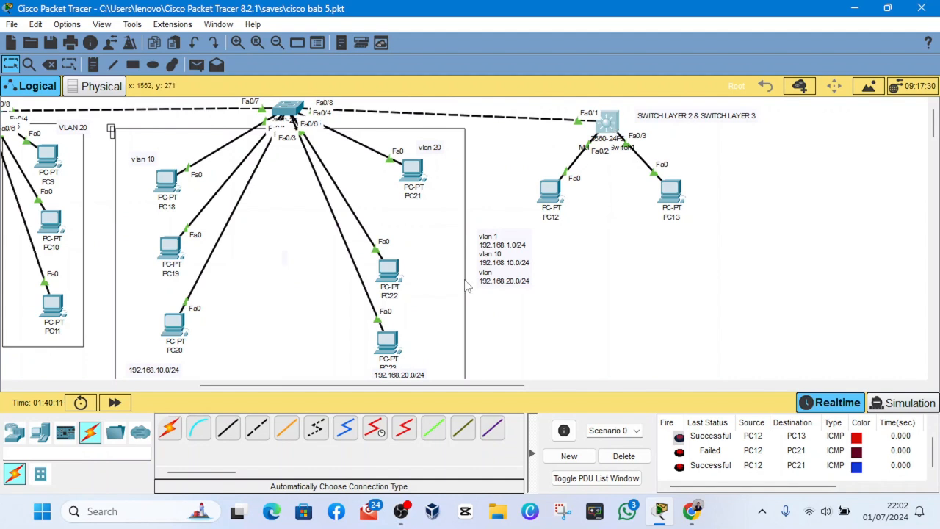
left_click_drag(548, 195, 556, 229)
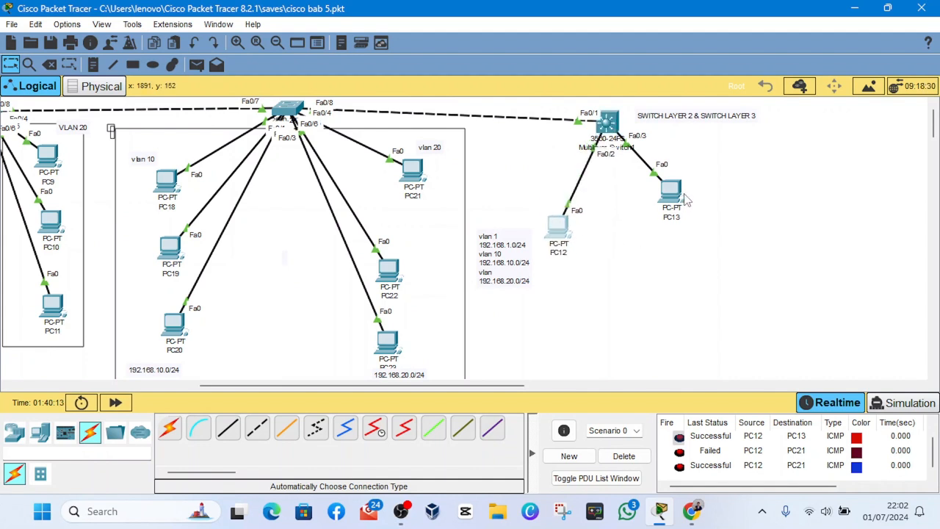
left_click_drag(685, 198, 711, 218)
mouse_move(559, 228)
left_mouse_down()
mouse_move(509, 211)
mouse_move(515, 171)
mouse_move(573, 213)
mouse_move(548, 219)
mouse_move(518, 189)
mouse_move(551, 192)
mouse_move(528, 185)
mouse_move(513, 205)
mouse_move(496, 197)
mouse_move(553, 219)
mouse_move(566, 239)
mouse_move(598, 213)
mouse_move(640, 212)
mouse_move(533, 222)
mouse_move(503, 197)
mouse_move(513, 219)
mouse_move(559, 229)
mouse_move(547, 225)
left_mouse_up()
left_click(402, 512)
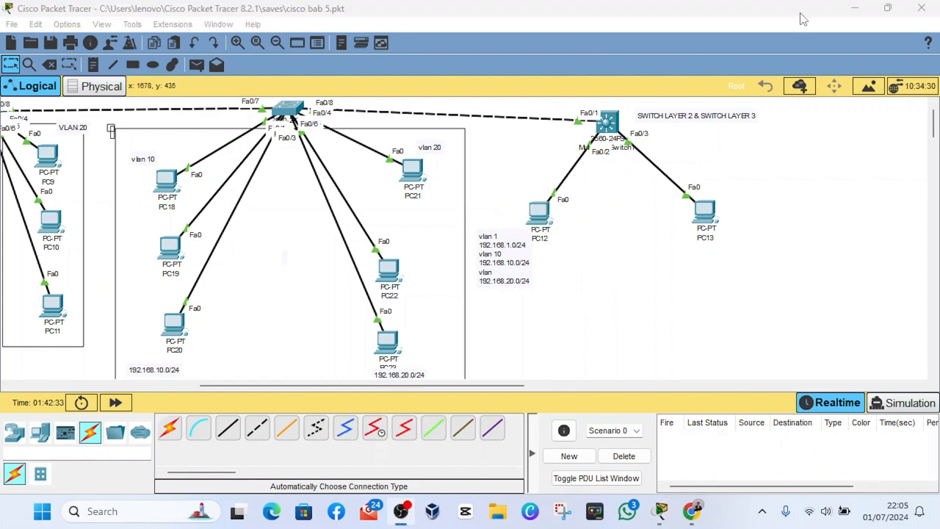
left_click(803, 19)
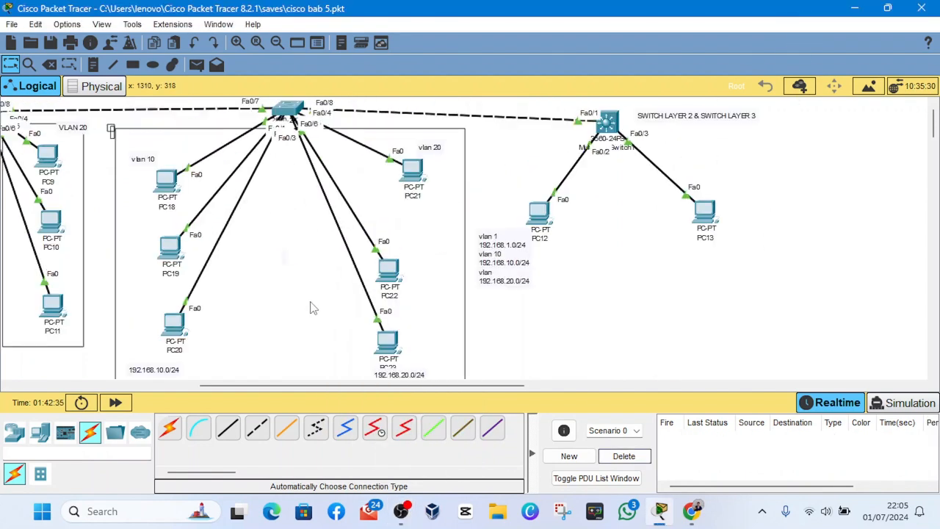
mouse_move(609, 121)
left_mouse_down()
mouse_move(623, 179)
mouse_move(617, 141)
mouse_move(598, 147)
mouse_move(613, 120)
mouse_move(608, 139)
mouse_move(613, 133)
left_mouse_up()
left_click_drag(538, 218, 555, 213)
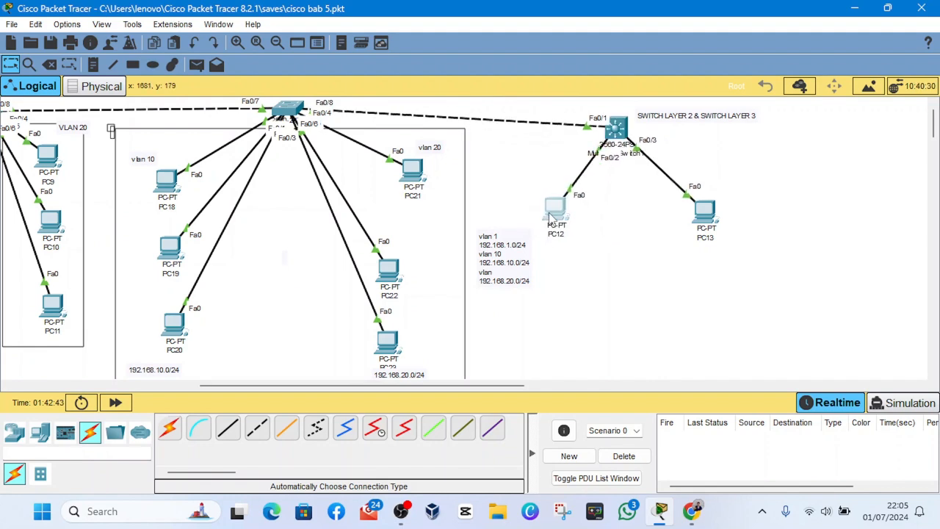
- Open the command line of Multilayer Switch1 and create a DHCP pool with "ip dhcp pool VLAN10"
left_click(619, 138)
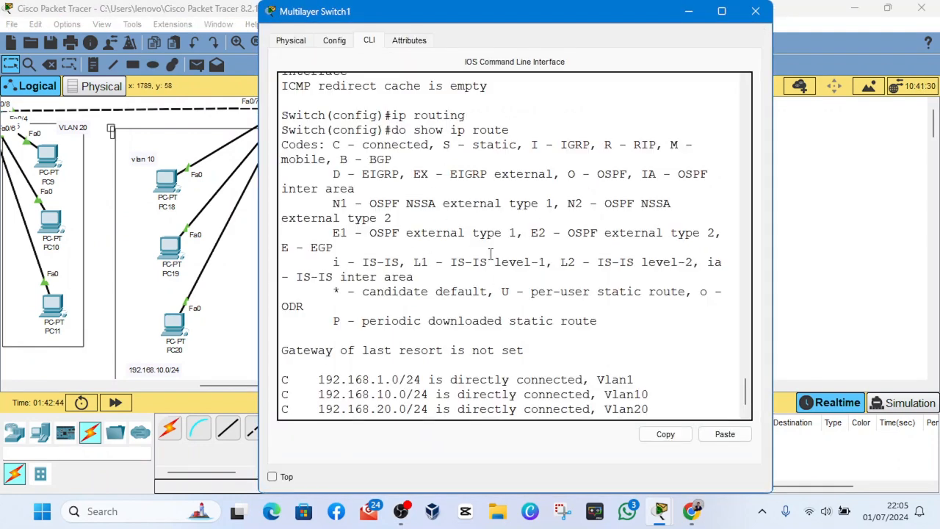
key("Return")
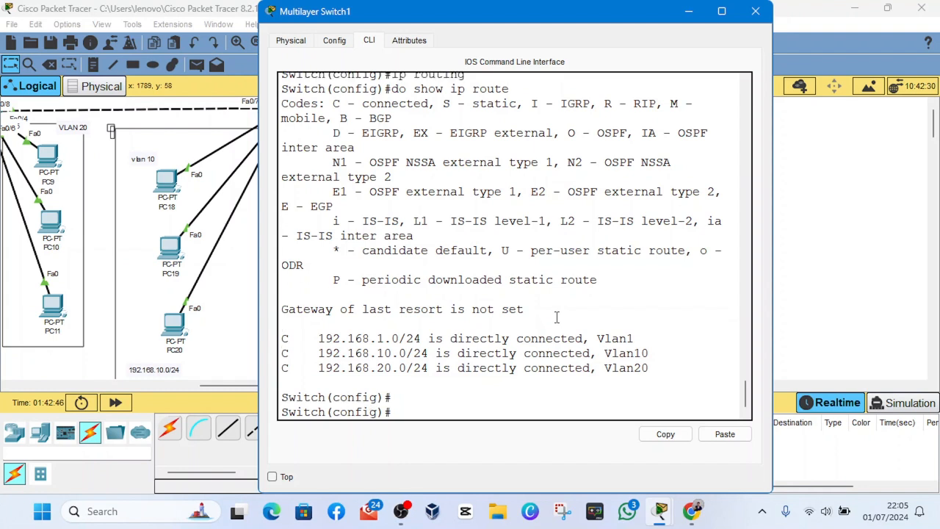
key("Return")
key("Return")
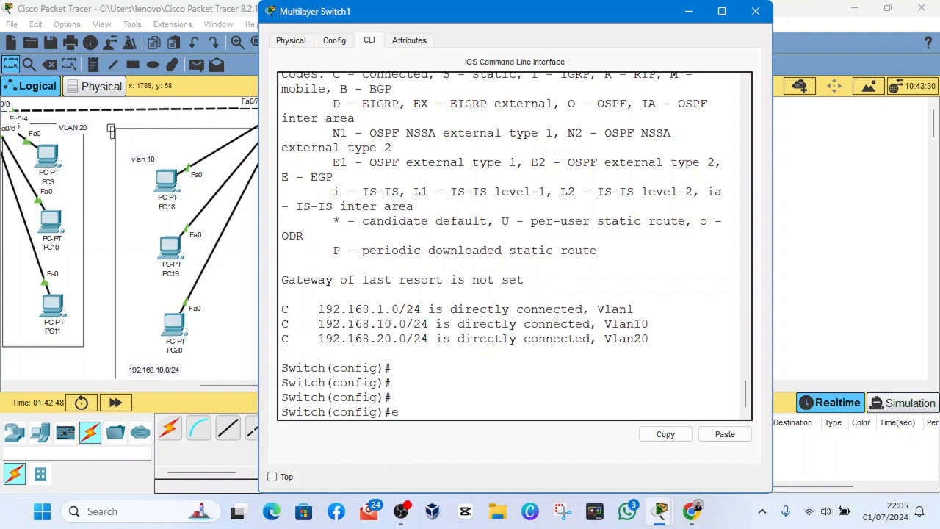
key("BackSpace")
type("ip dhcp pool VL")
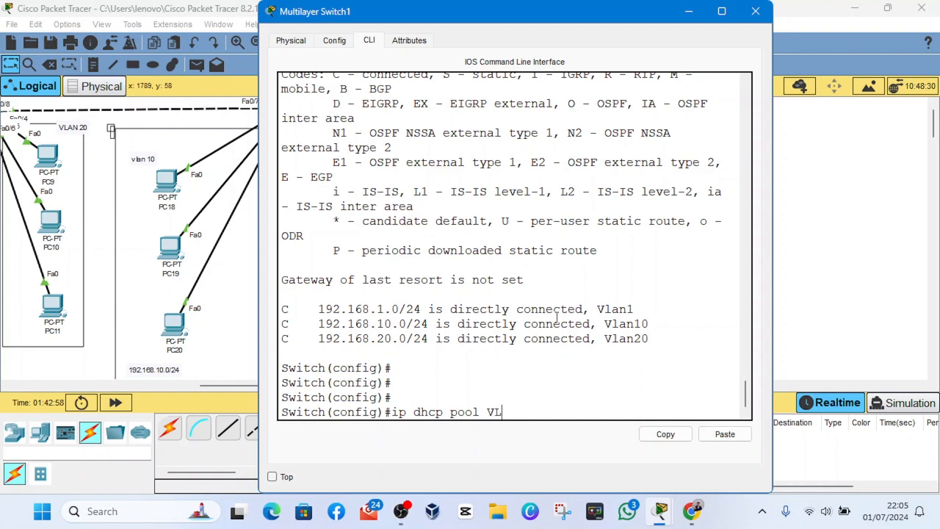
type("AN10")
key("Return")
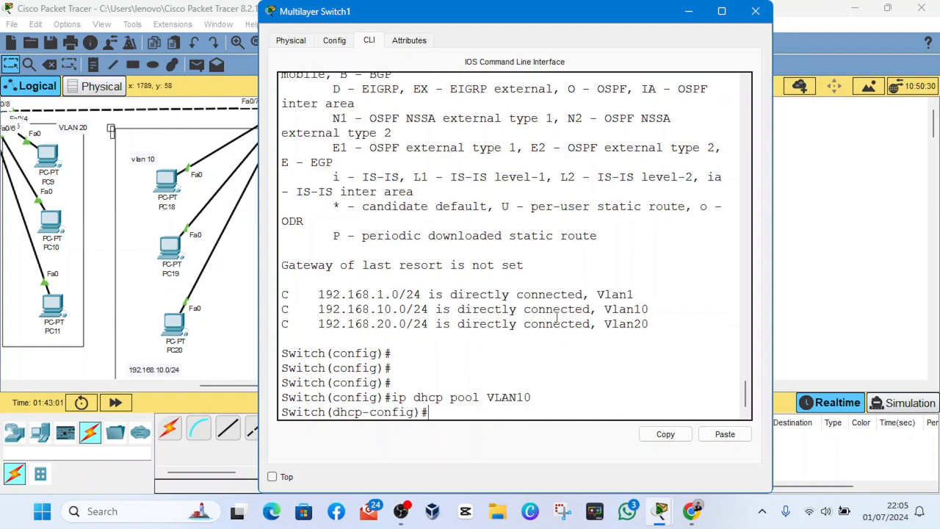
- Write "network 192.168.10.0" at the VLAN10 pool's DHCP configuration prompt, with the network keyword spelled correctly
type("netwrok 192.168")
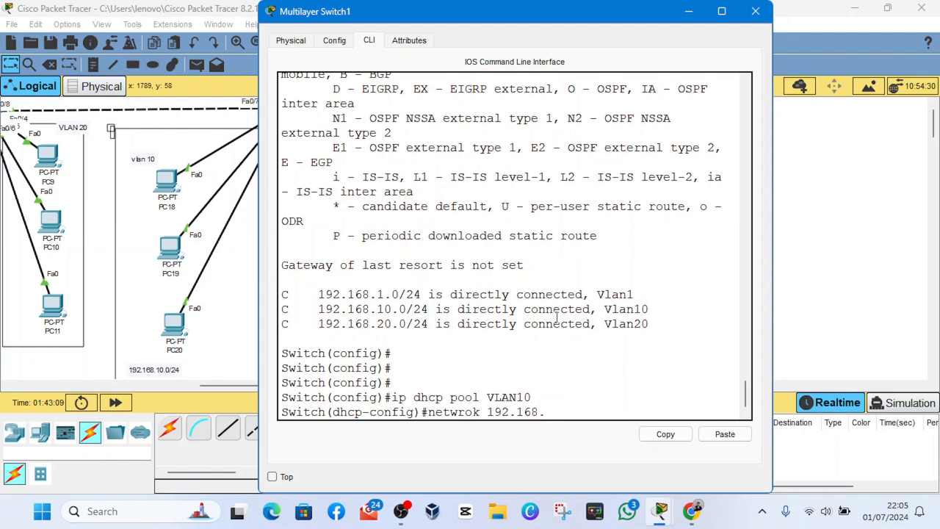
type(".10")
key("Left")
key("Left")
key("Left")
key("Left")
key("Left")
key("Left")
key("Left")
key("Left")
key("Left")
key("Left")
key("Left")
key("BackSpace")
key("BackSpace")
type("ork")
key("BackSpace")
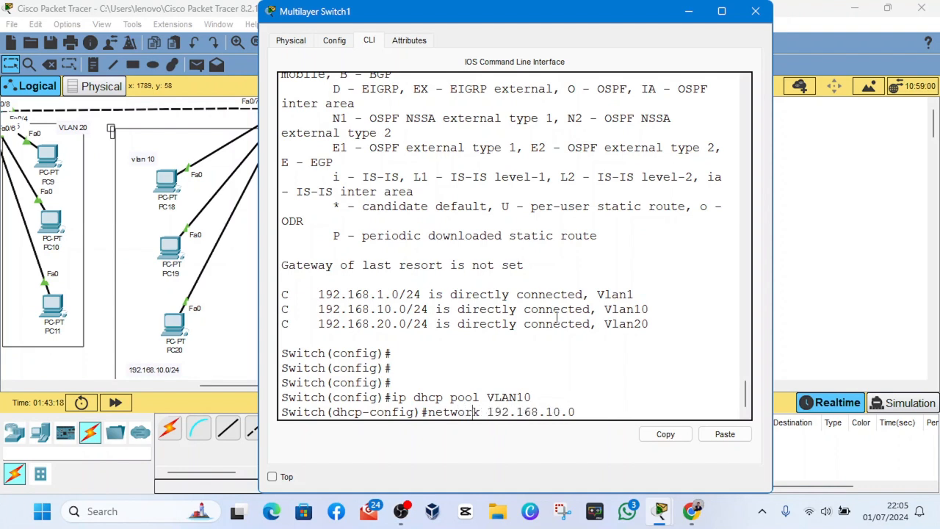
- Complete the VLAN10 pool's "network 192.168.10.0" statement with the subnet mask 255.255.255.0 and run it
left_click(401, 512)
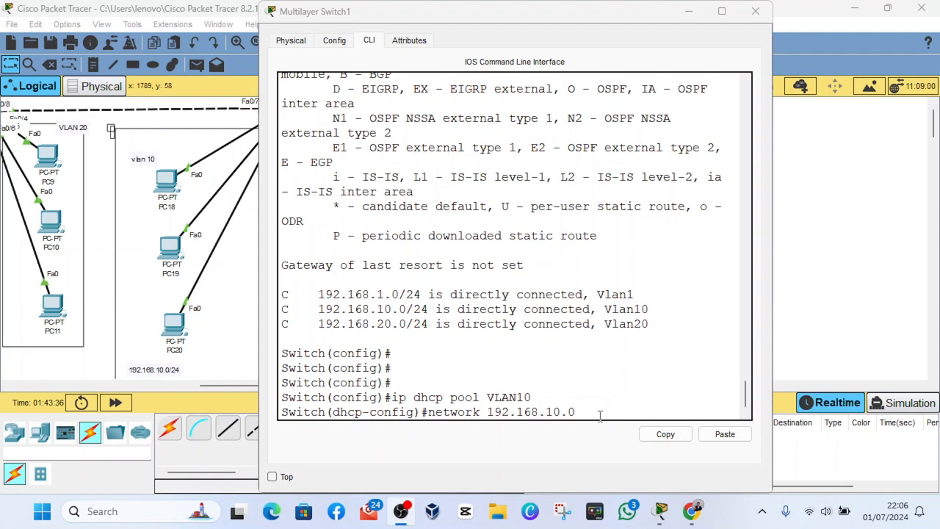
left_click(582, 441)
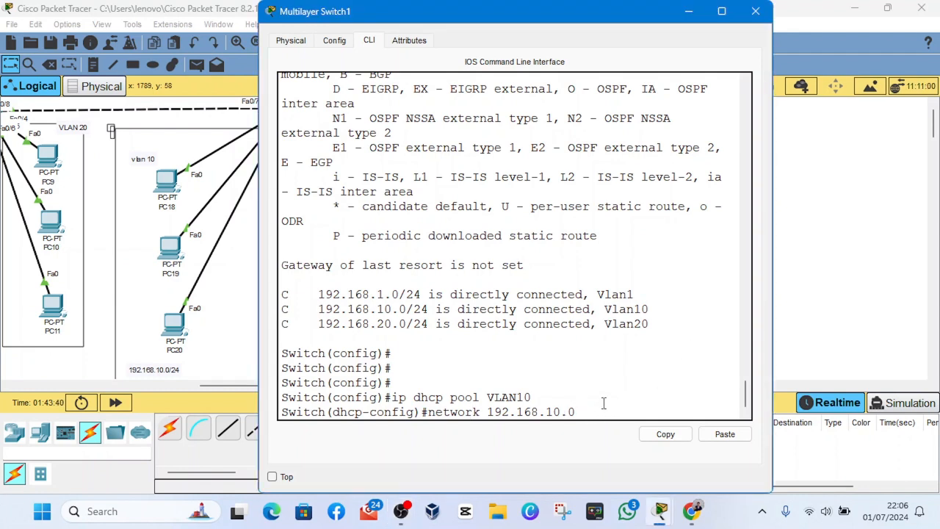
type("255")
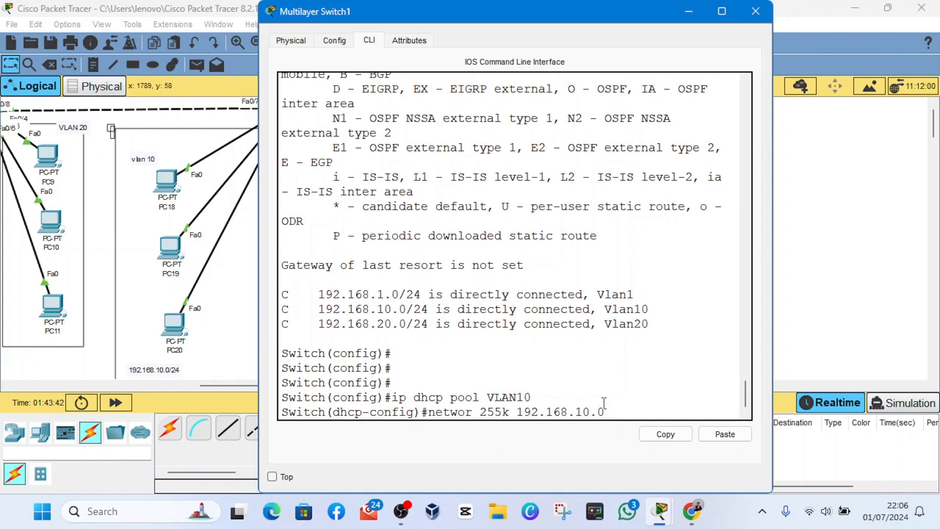
key("BackSpace")
key("BackSpace")
key("BackSpace")
key("BackSpace")
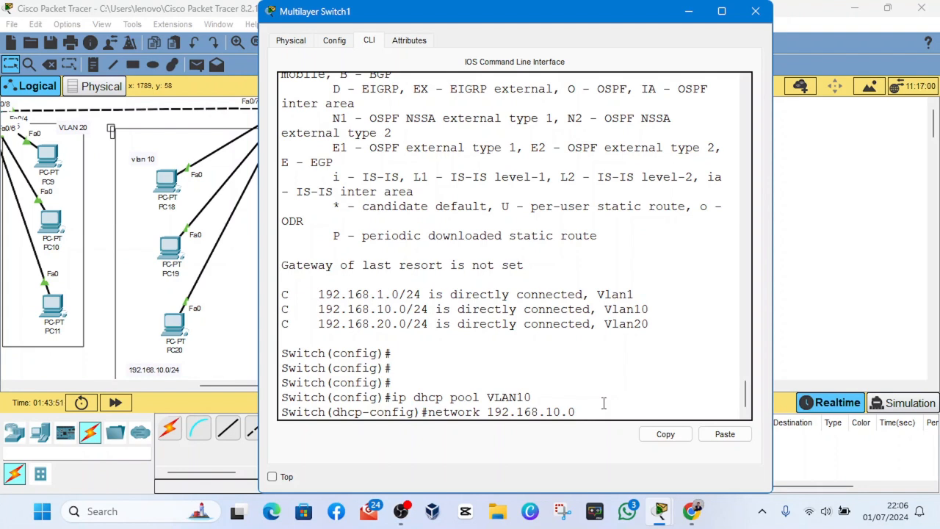
type("255.255.255.2")
key("BackSpace")
type("0")
key("Return")
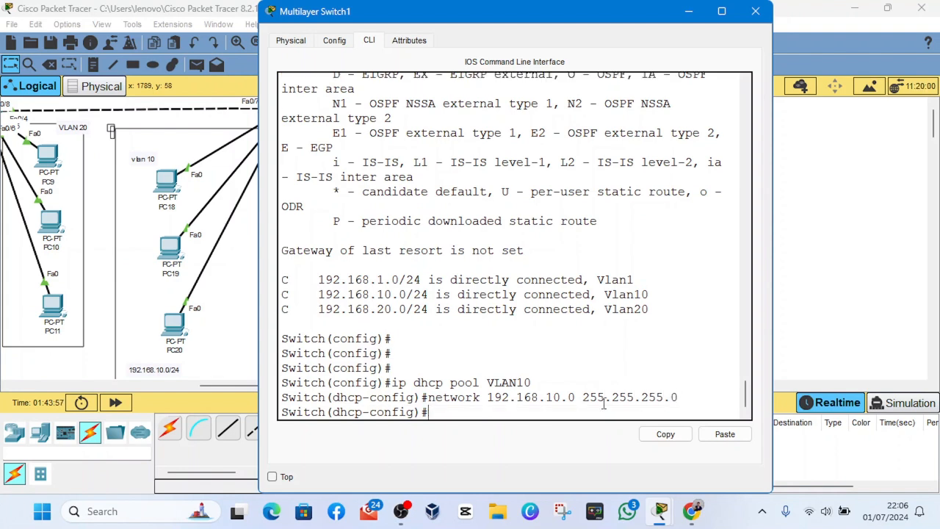
- Set the VLAN10 pool's default gateway with "default-router 192.168.10.1"
type("defa")
key("Tab")
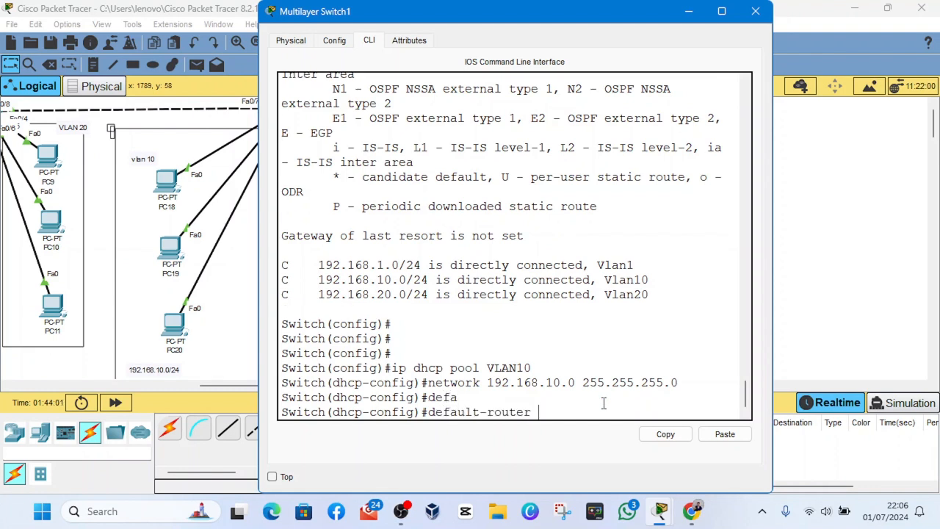
type("192.168.10.1")
key("Return")
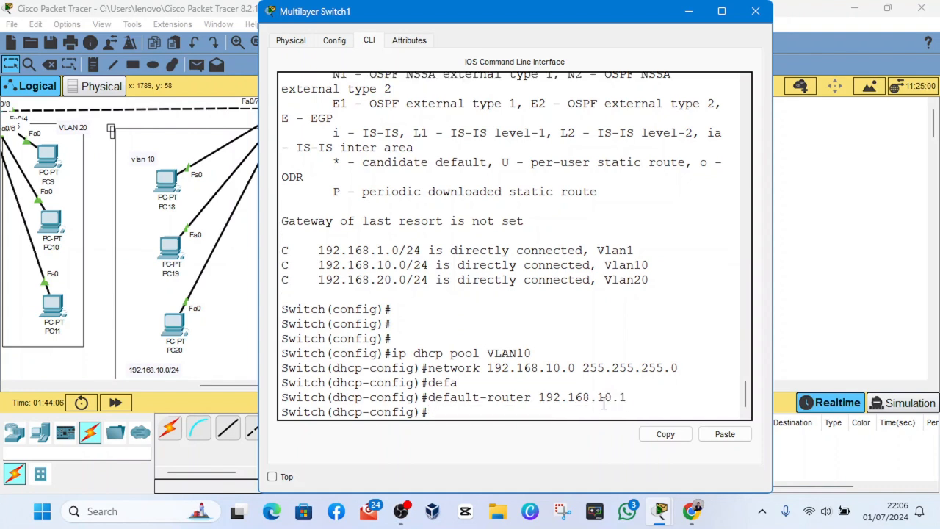
- Assign the DNS server 8.8.8.8 to the VLAN10 pool with the dns-server command
type("dns")
key("Tab")
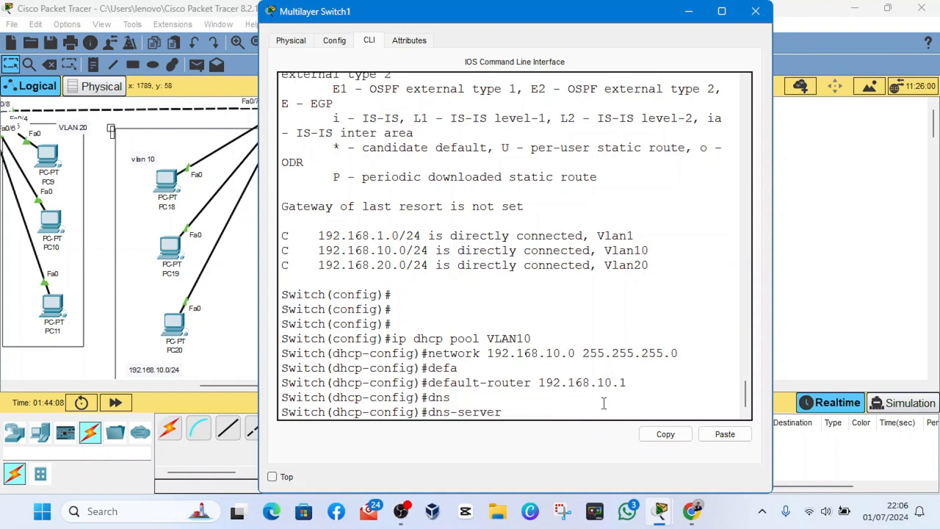
type("8.8.8.8")
key("Return")
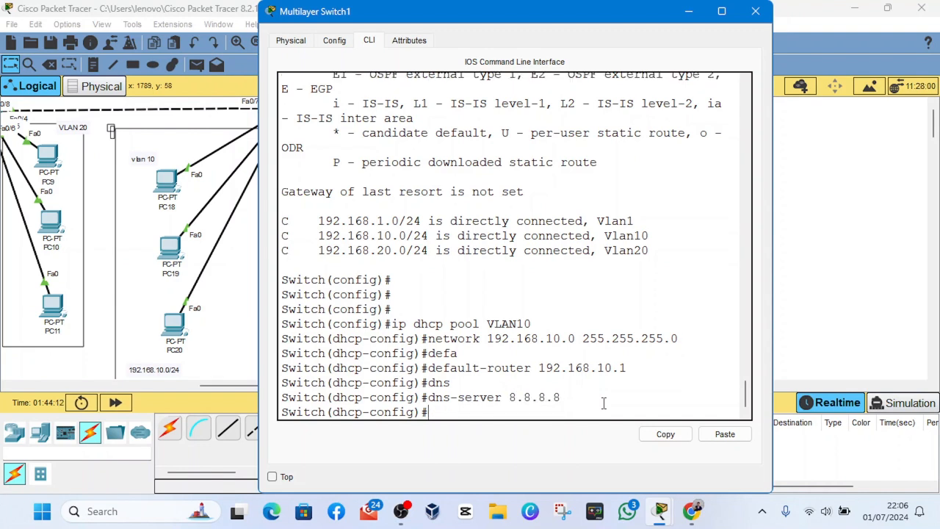
- Create a second DHCP pool on the switch with "ip dhcp pool VLAN20"
type("itch(dhcp-config)#ip dhcp pool VLAN")
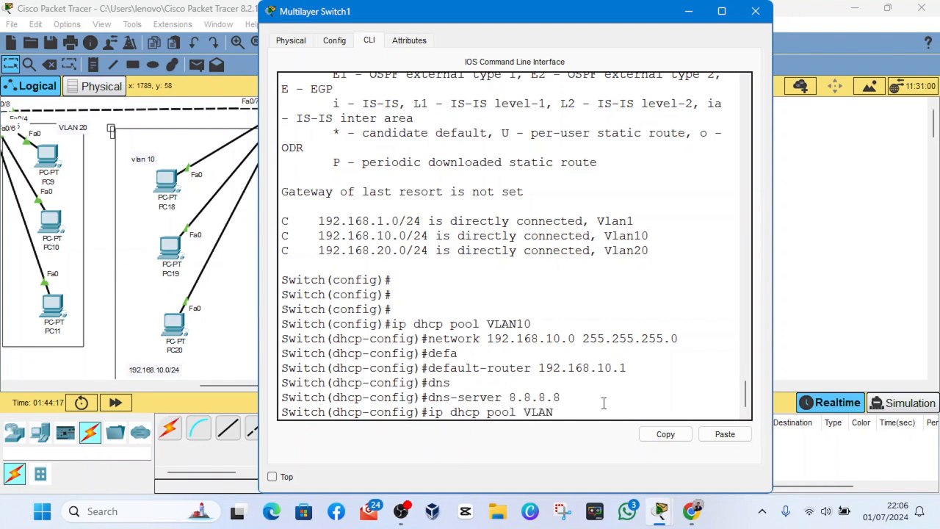
type("20")
key("Return")
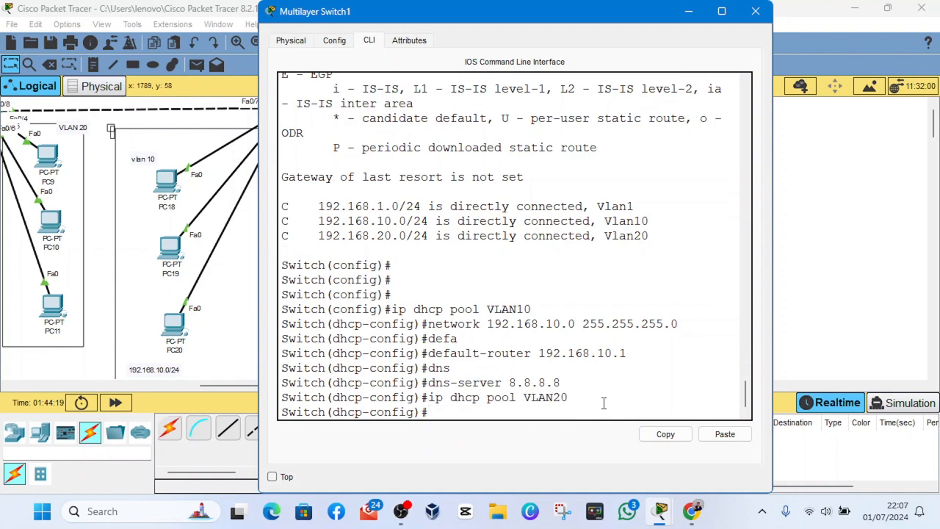
- Define the VLAN20 pool's address range with "network 192.168.20.0 255.255.255.0"
type("net")
key("Tab")
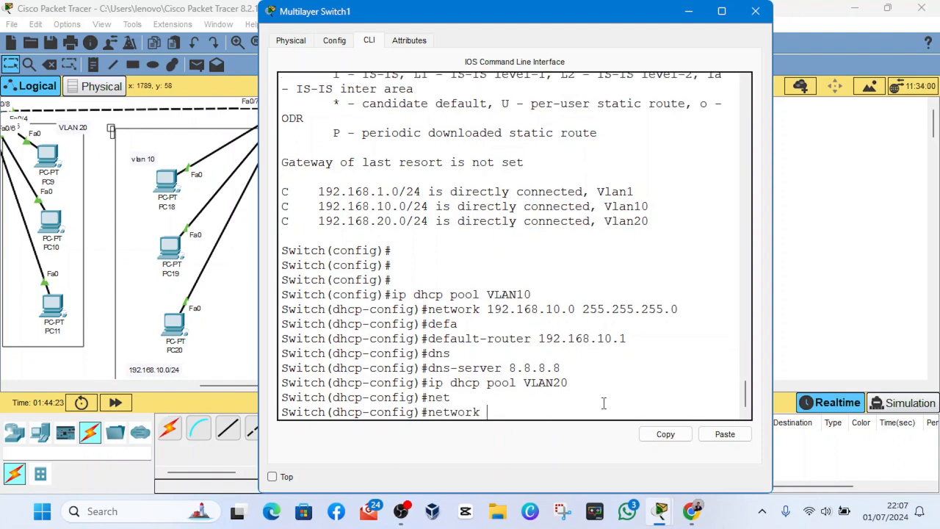
type("192.168.20.0 255")
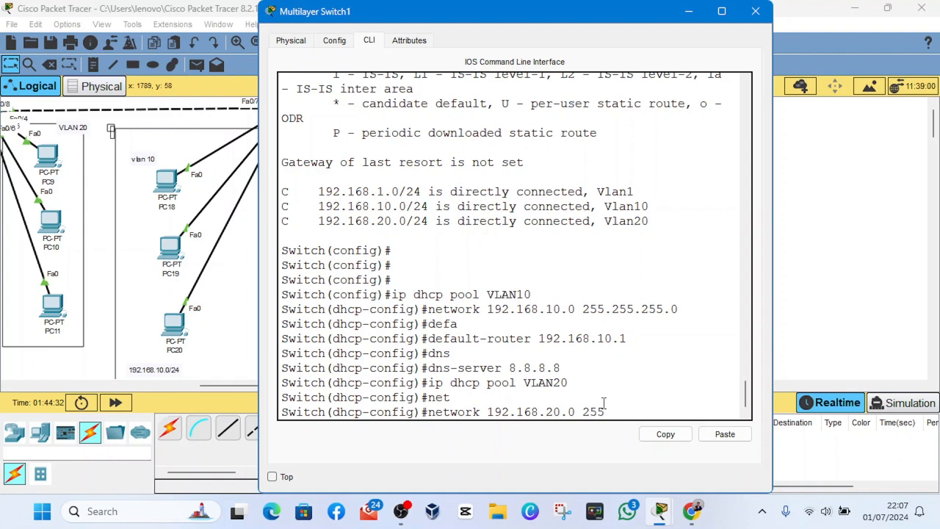
type(".255.255.0")
key("Return")
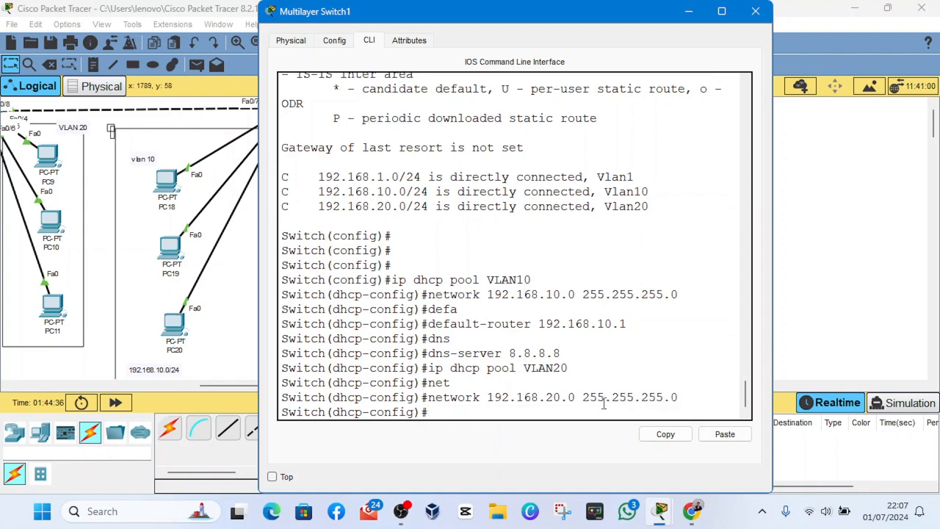
- Set the VLAN20 pool's default gateway with "default-router 192.168.20.1"
type("daf")
key("Tab")
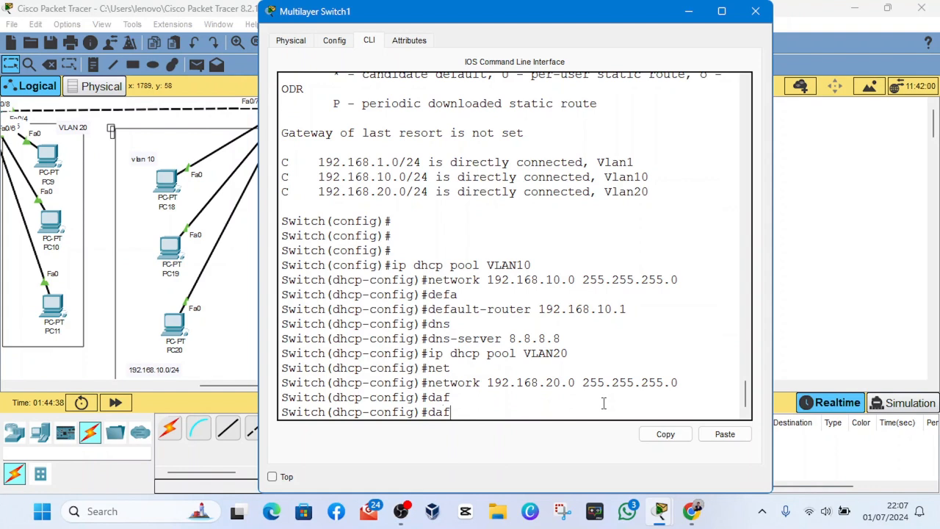
key("BackSpace")
key("BackSpace")
type("ef")
key("Tab")
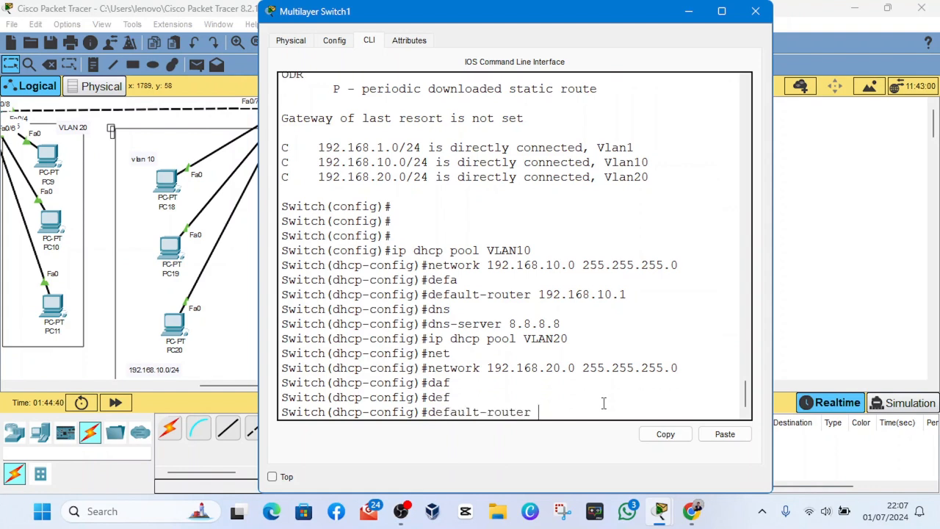
type("192.168.20.1")
key("Return")
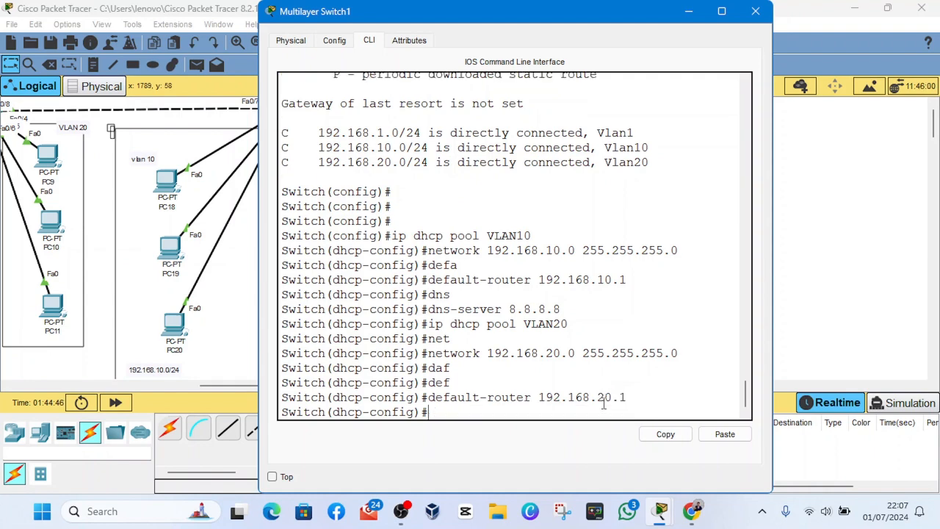
- Assign the DNS server 8.8.8.8 to the VLAN20 pool with the dns-server command
type("dns")
key("Tab")
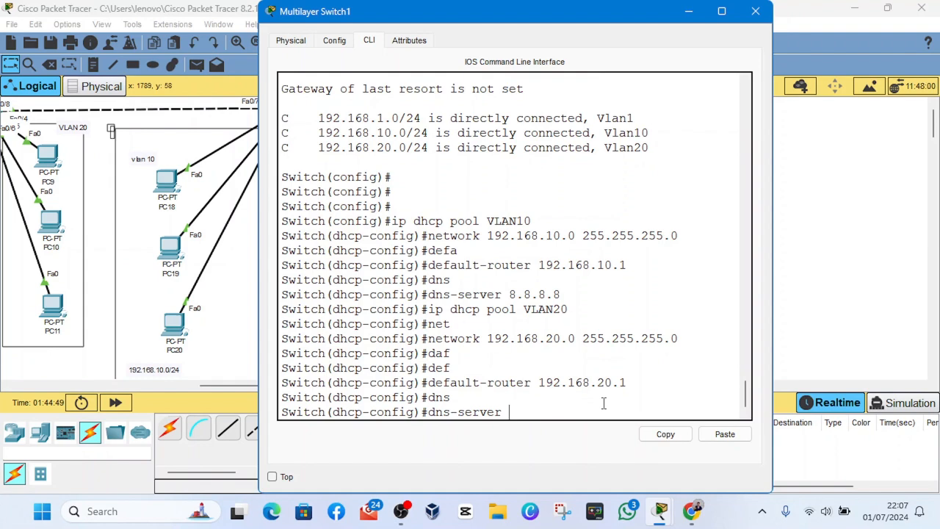
type("8.8.8.8")
key("Return")
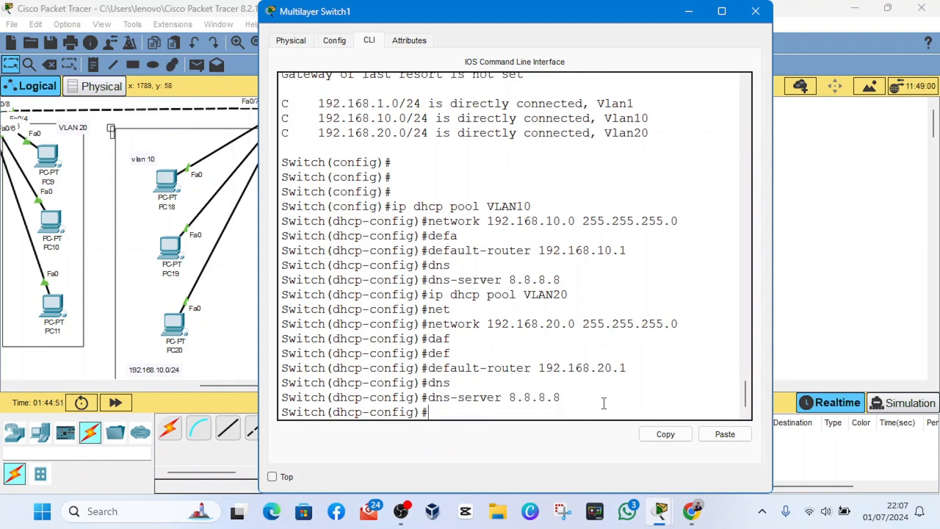
- Create a third DHCP pool on the switch with "ip dhcp pool VLAN1"
type("ip dhcp pool VLAN1")
key("Return")
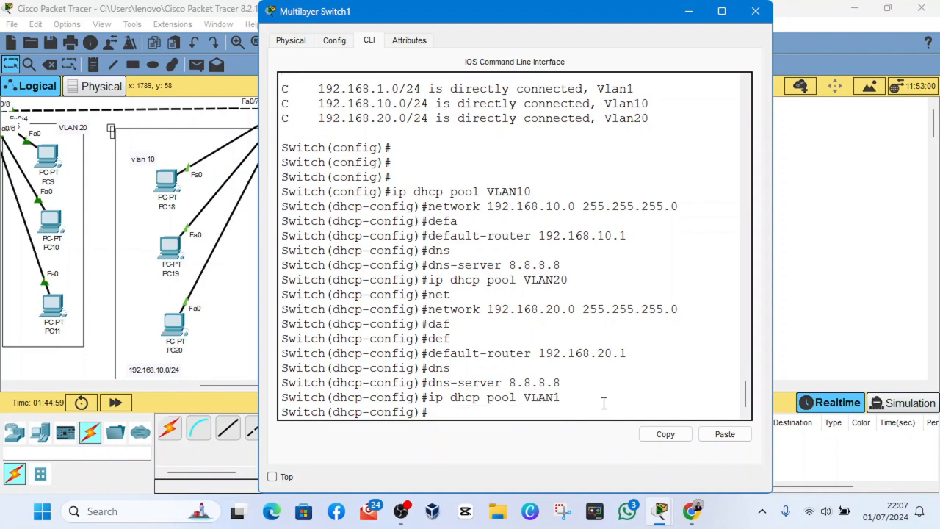
- Give the VLAN1 pool the network 192.168.1.0 255.255.255.0 and the default router 192.168.1.1
type("net")
key("Tab")
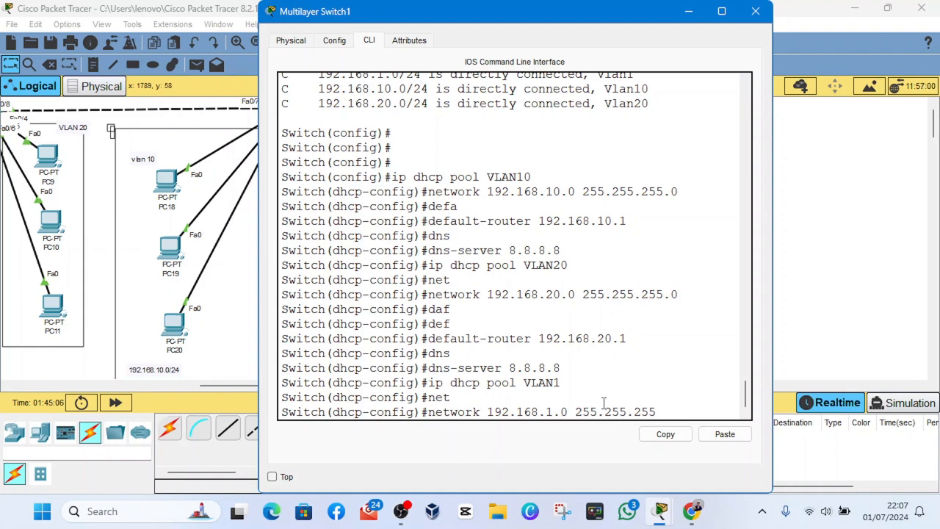
key("Return")
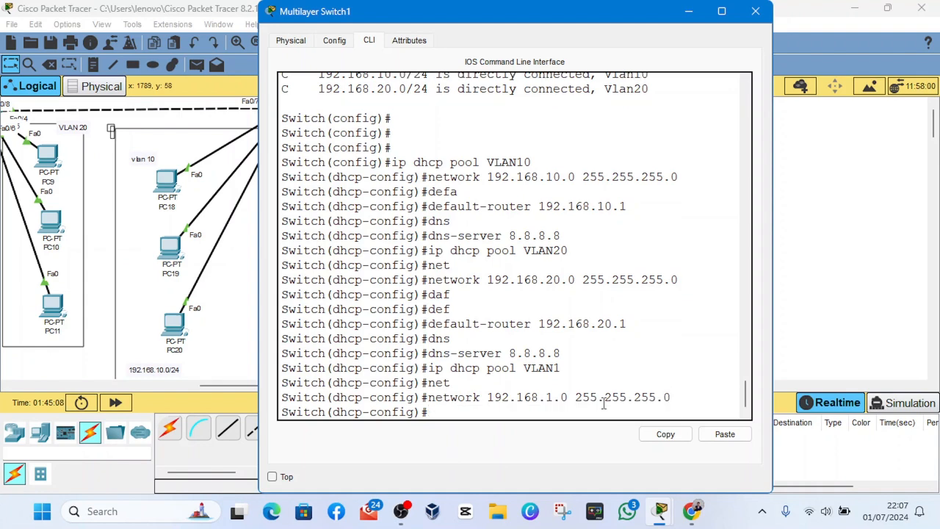
type("def")
key("Tab")
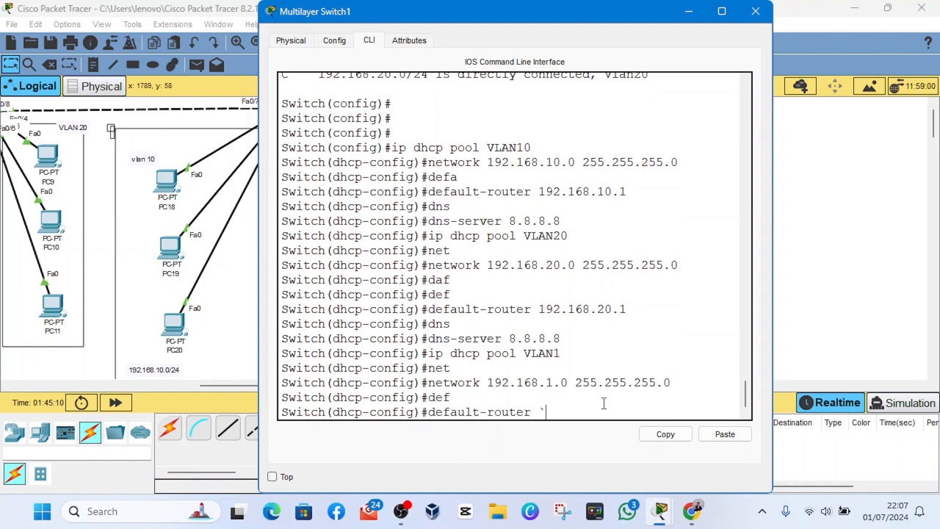
type("192")
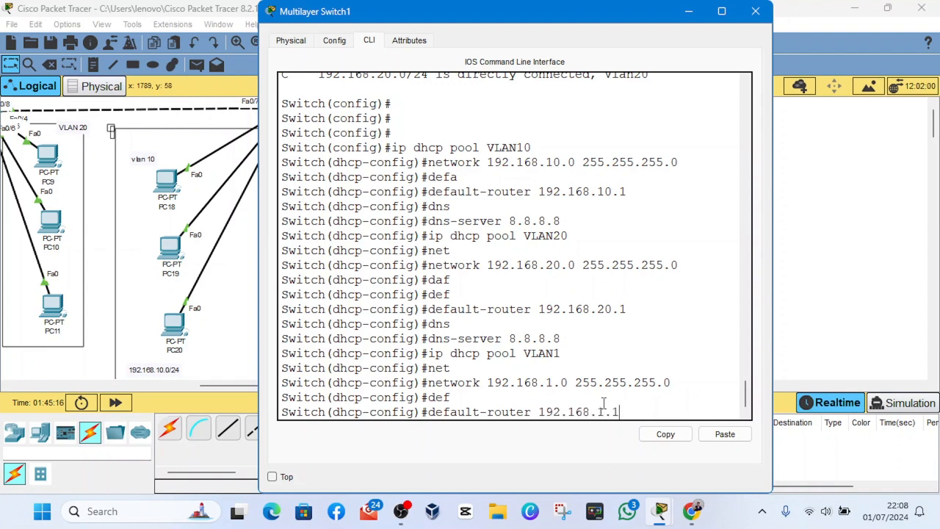
type(".168.1.1")
key("Return")
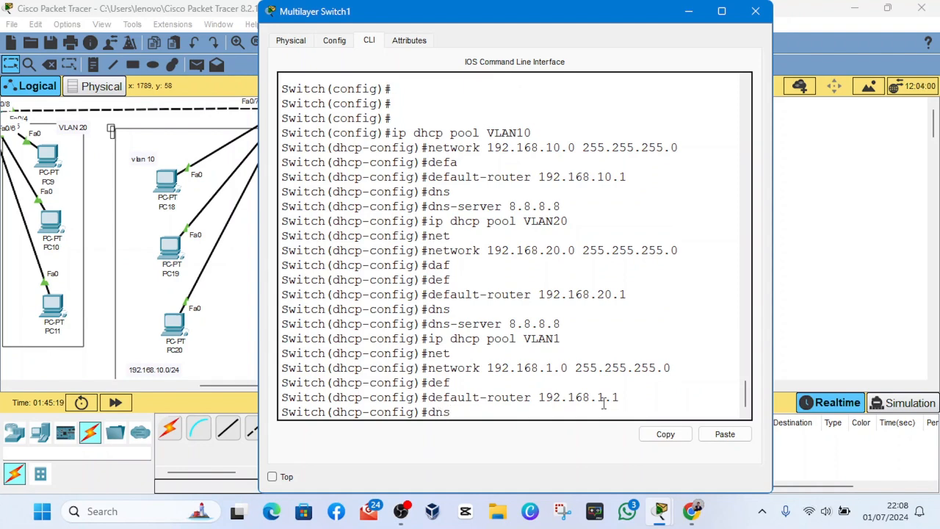
- Assign the DNS server 8.8.8.8 to the VLAN1 pool with the dns-server command
type("dns-")
key("Tab")
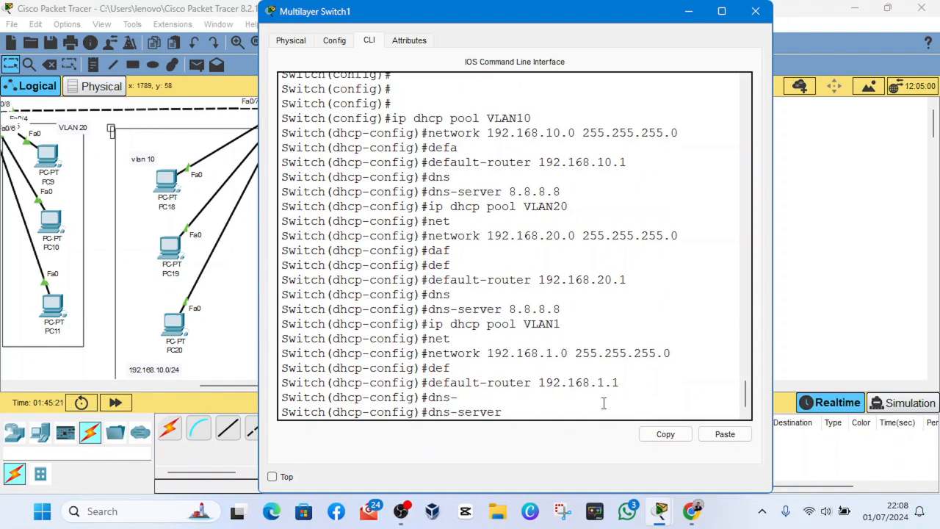
type("8.8.8.8")
key("Return")
key("Return")
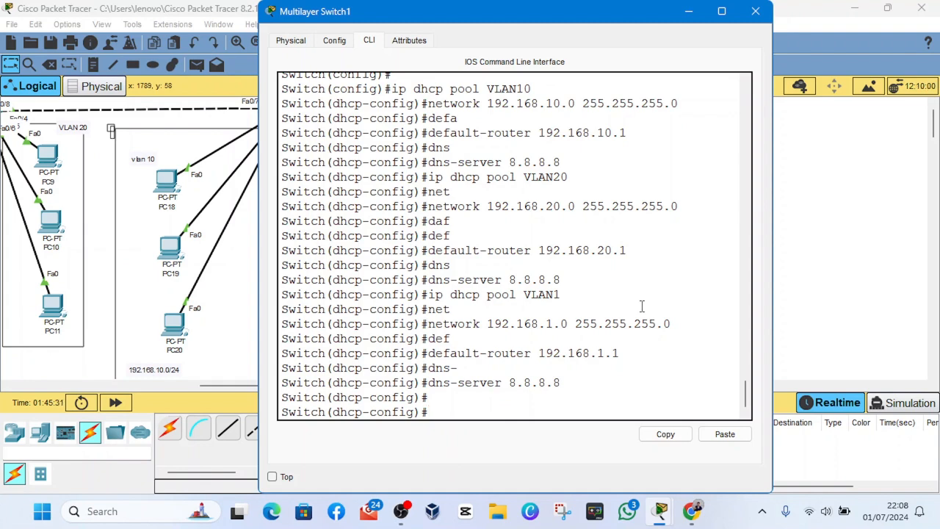
- Run "do show ip int b" to check the VLAN interface addresses, and close the switch's configuration window
type("do show")
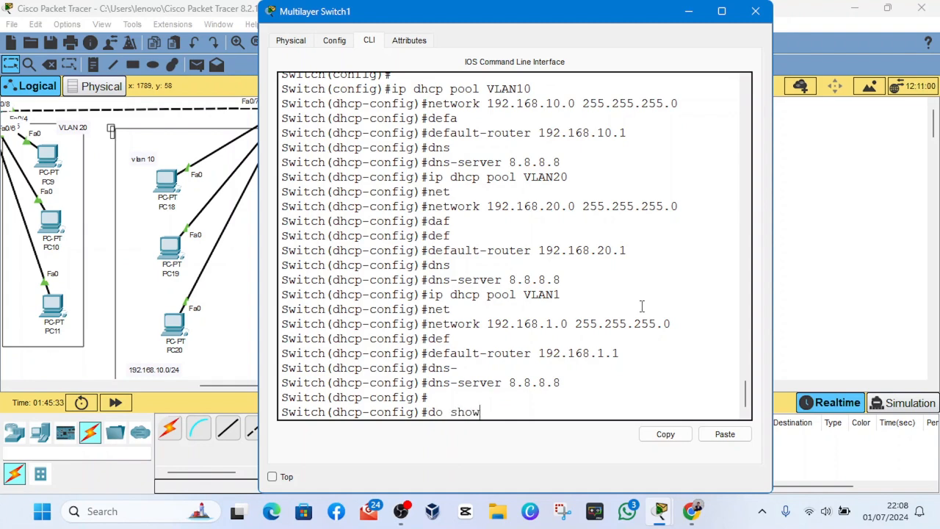
type(" ip int brief")
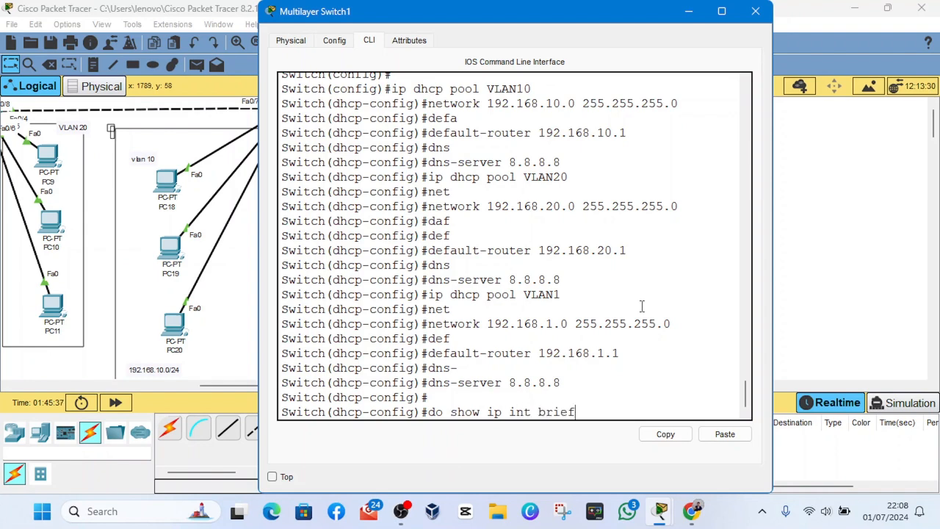
key("Return")
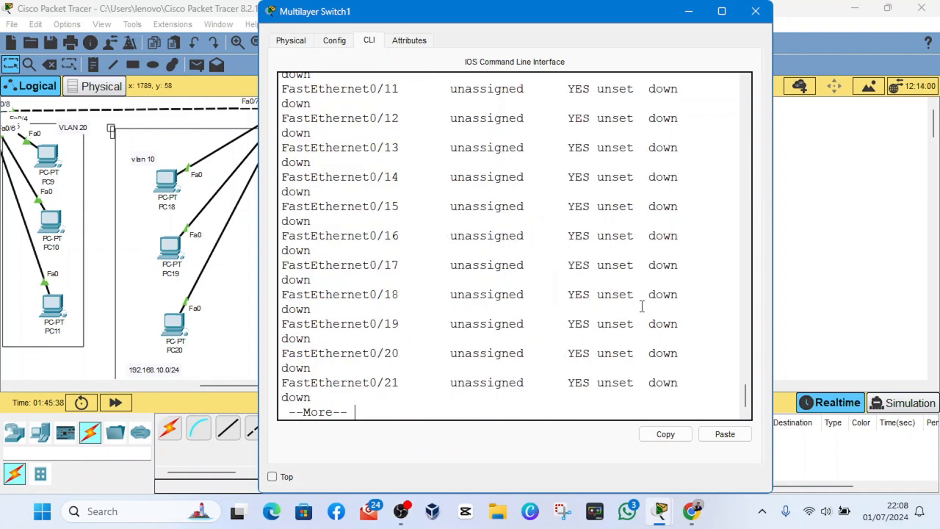
key("space")
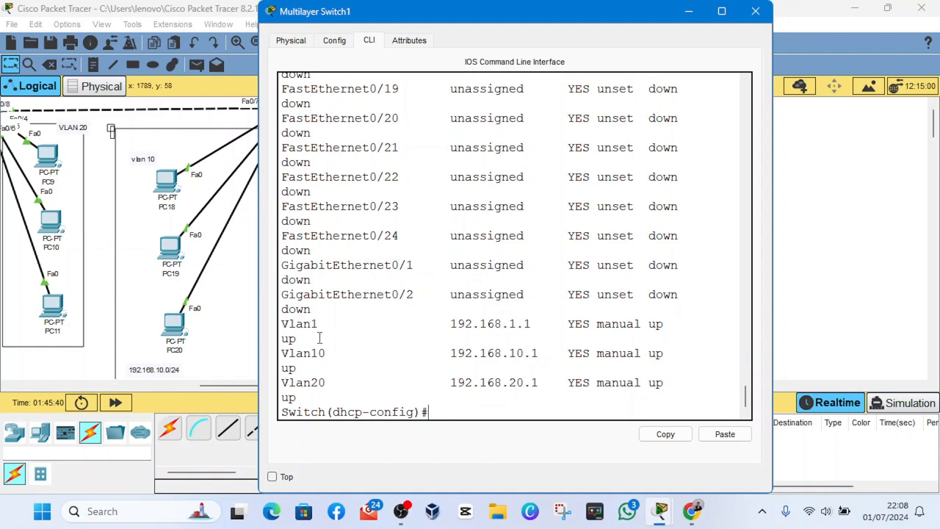
left_click_drag(299, 330, 529, 365)
left_click(589, 364)
left_click(755, 11)
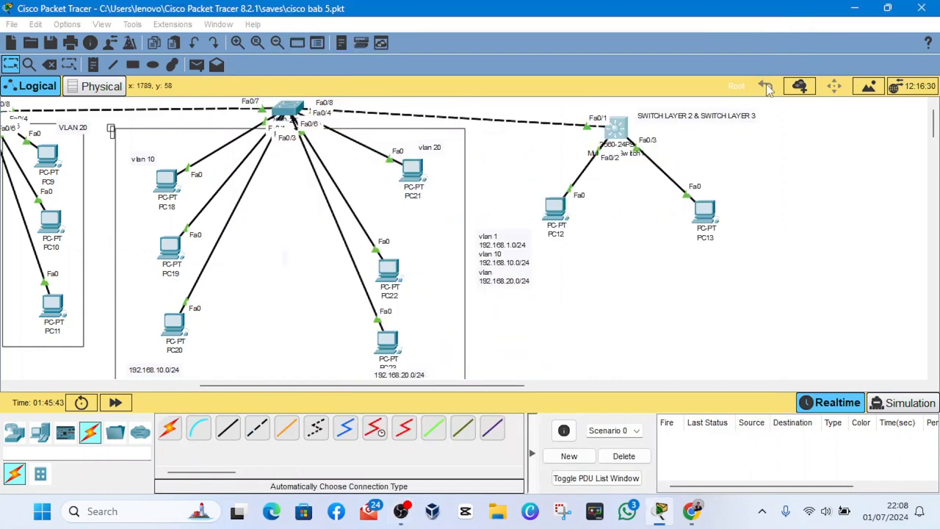
scroll(354, 391, "up", 1)
scroll(297, 298, "down", 2)
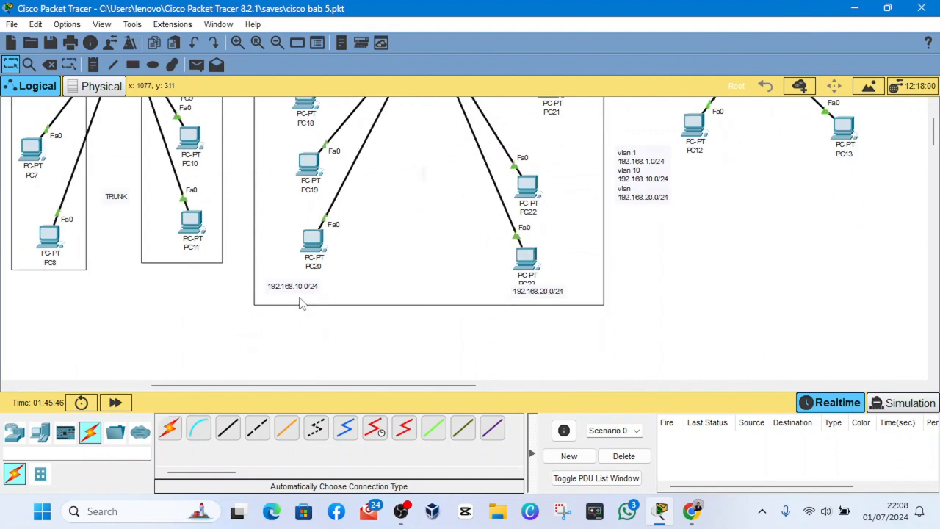
scroll(367, 299, "up", 2)
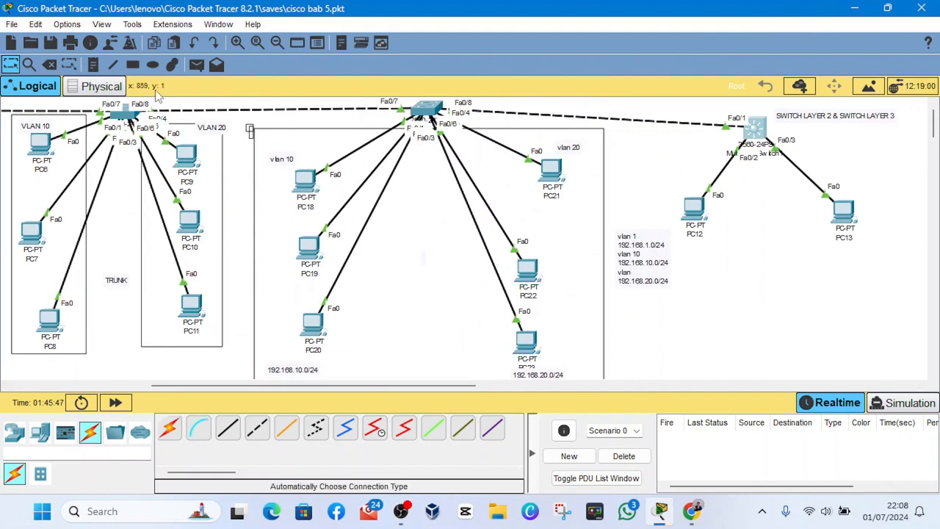
left_click(197, 65)
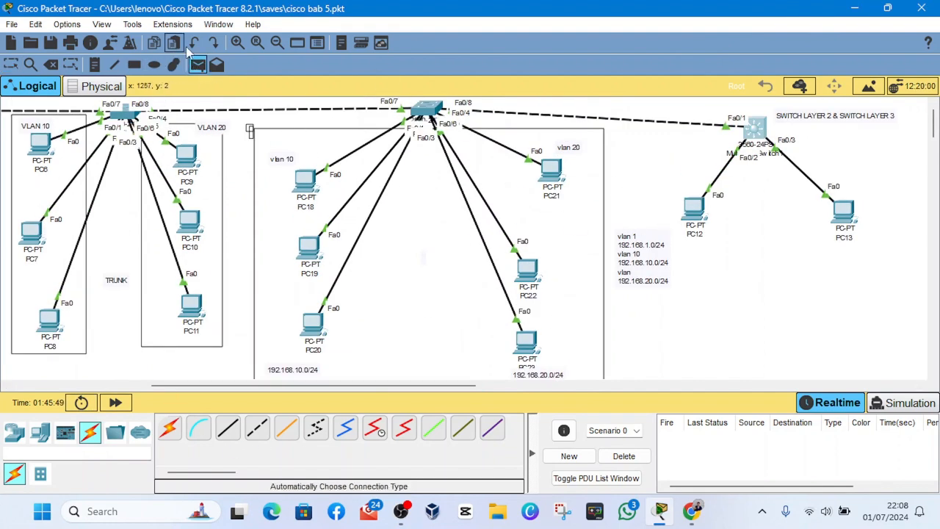
left_click(12, 65)
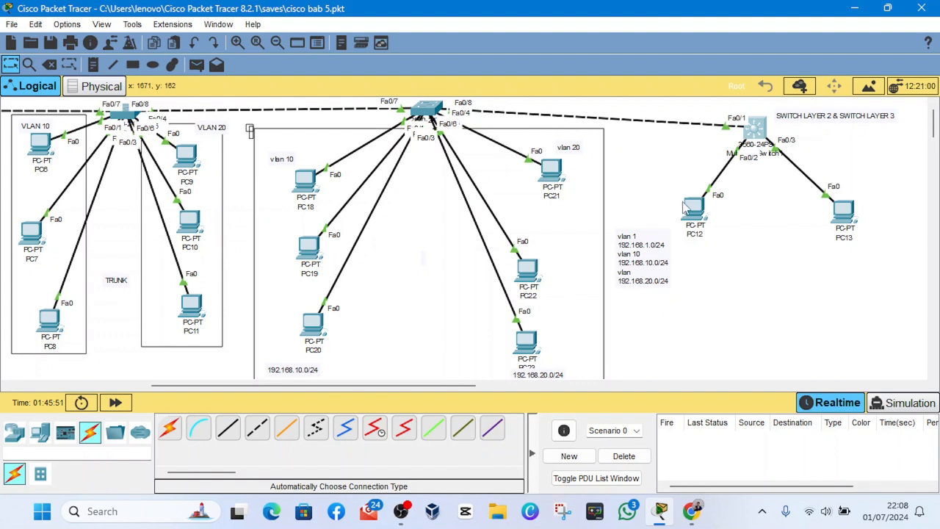
- Switch PC12's IPv4 configuration from static addressing to DHCP and close its window
left_click(702, 214)
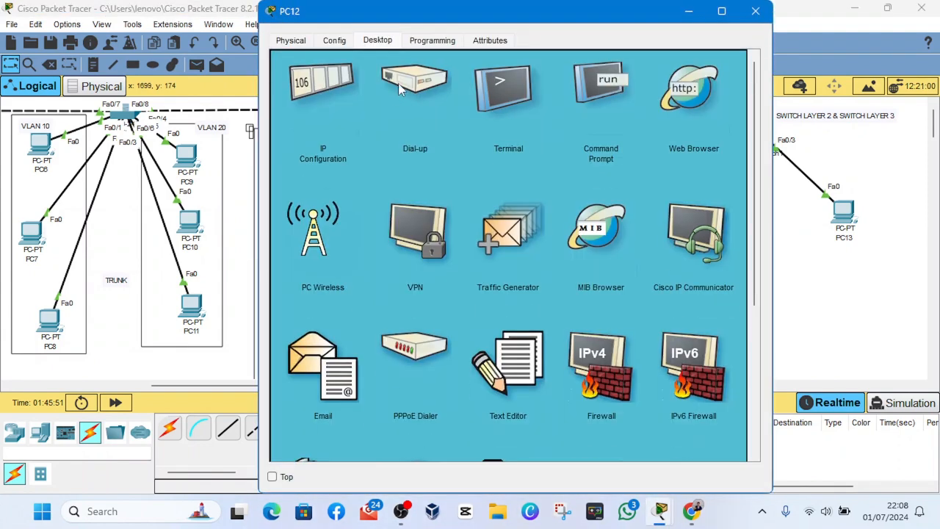
left_click(347, 84)
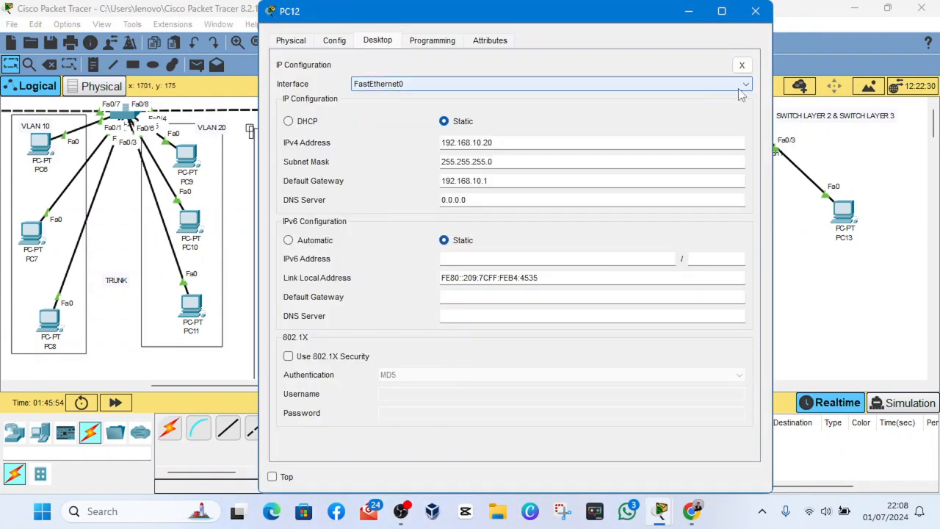
left_click(694, 14)
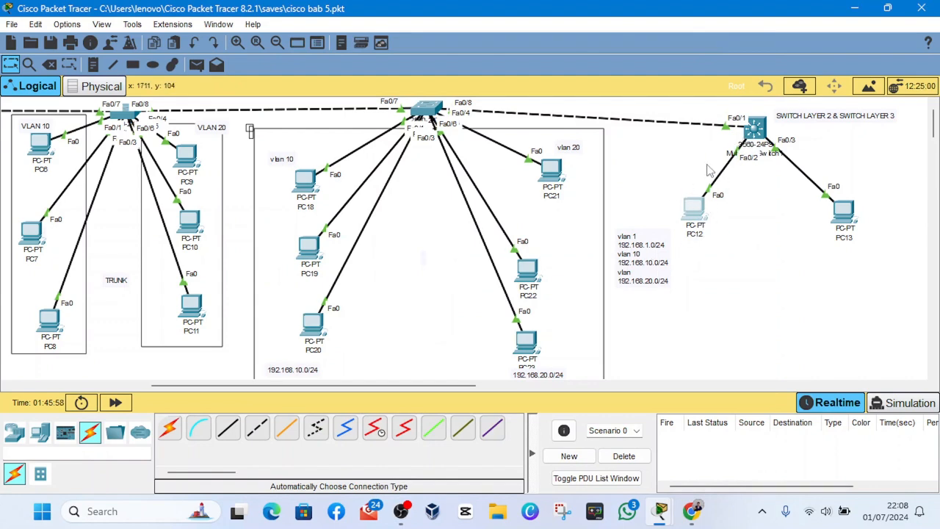
left_click(697, 212)
left_click(289, 121)
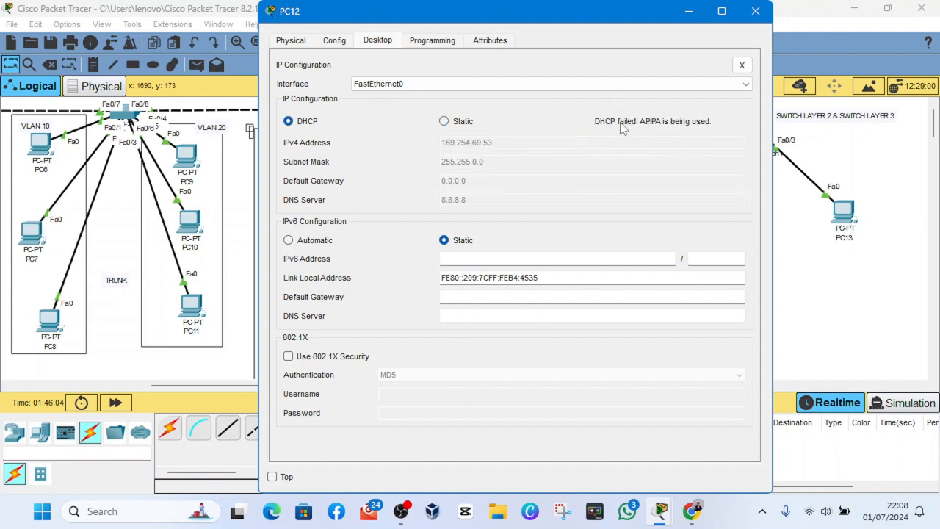
left_click(762, 11)
- Switch PC13's IPv4 configuration from static addressing to DHCP and close its window
left_click(843, 211)
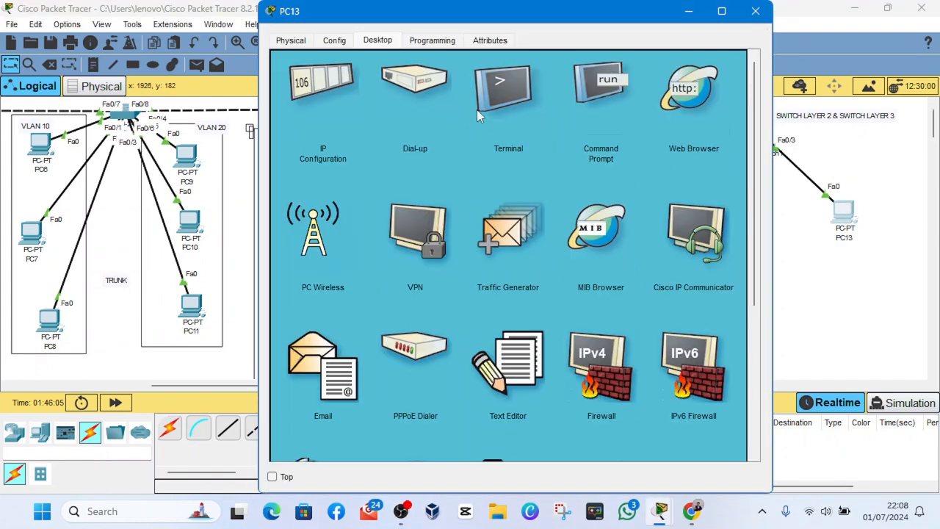
left_click(353, 86)
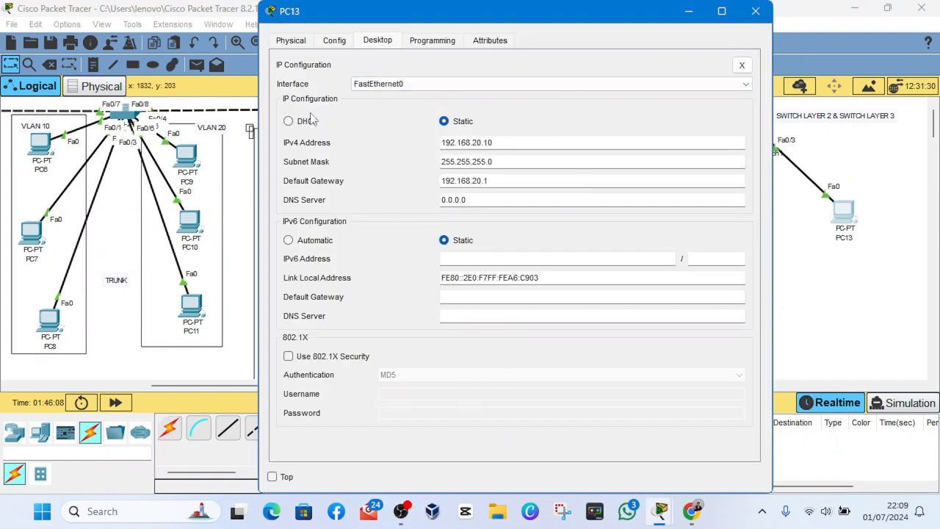
left_click(289, 121)
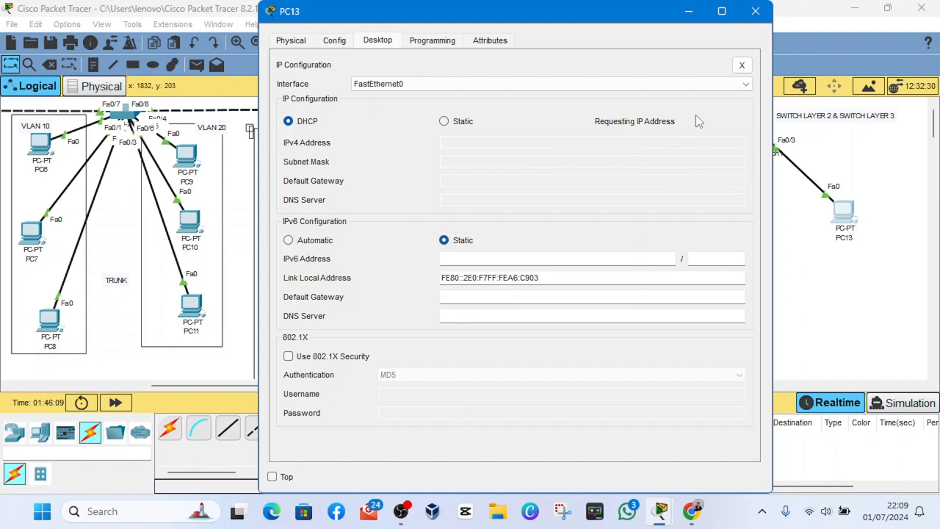
left_click(756, 11)
- Repeat PC12's DHCP request by changing its IPv4 configuration to static and back to DHCP
left_click(695, 208)
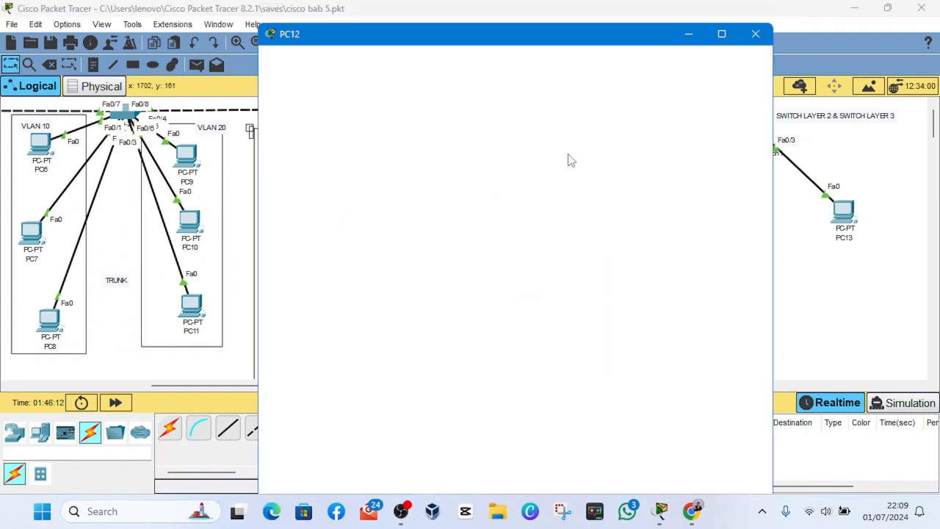
left_click(336, 84)
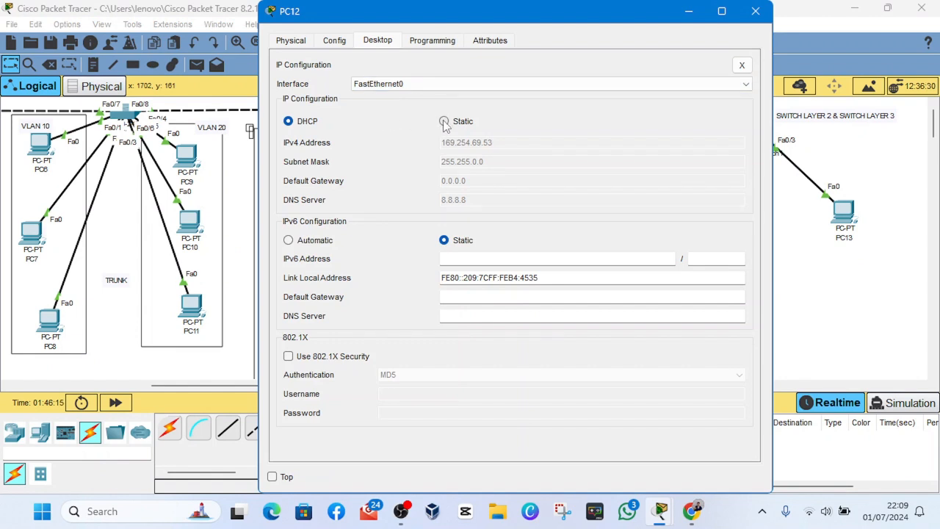
left_click(445, 123)
left_click(299, 125)
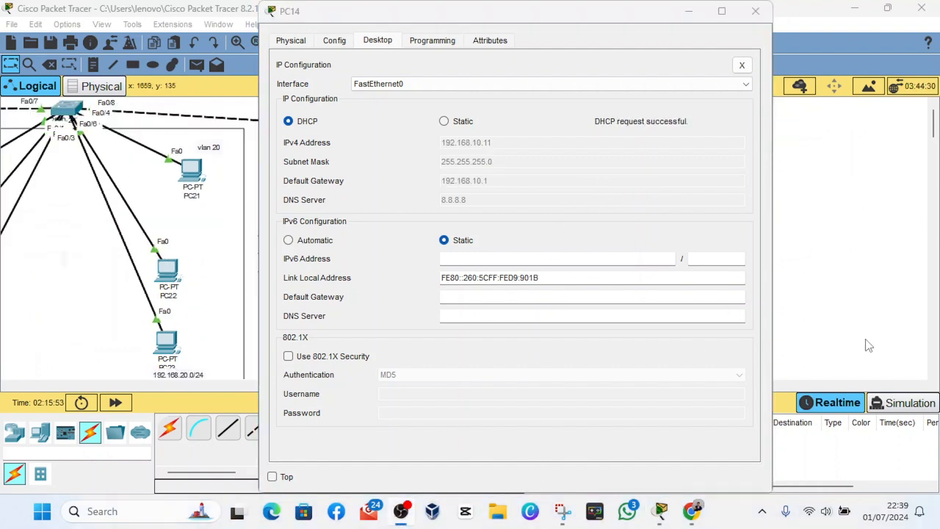
- Put away PC14's window, set PC15's IPv4 configuration to DHCP, and minimize PC15's window
left_click(720, 439)
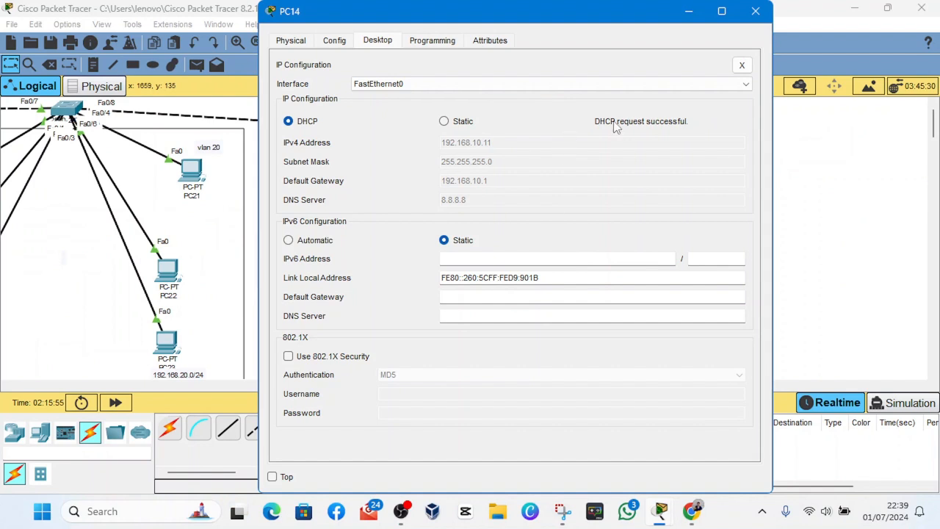
left_click(690, 13)
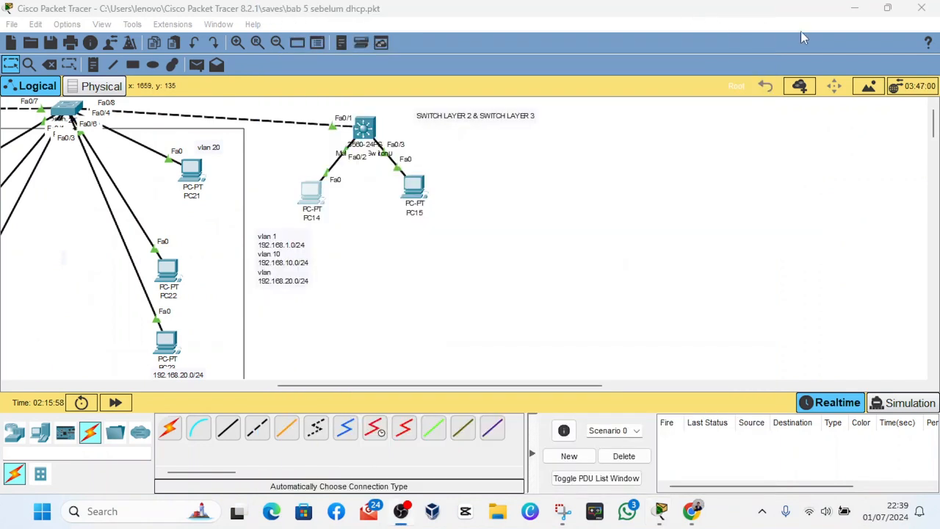
left_click(413, 184)
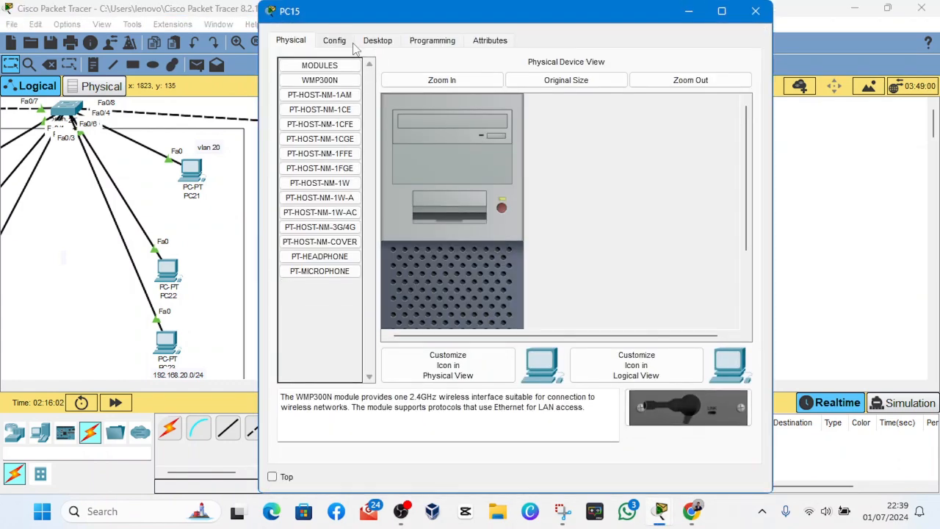
left_click(376, 41)
left_click(328, 98)
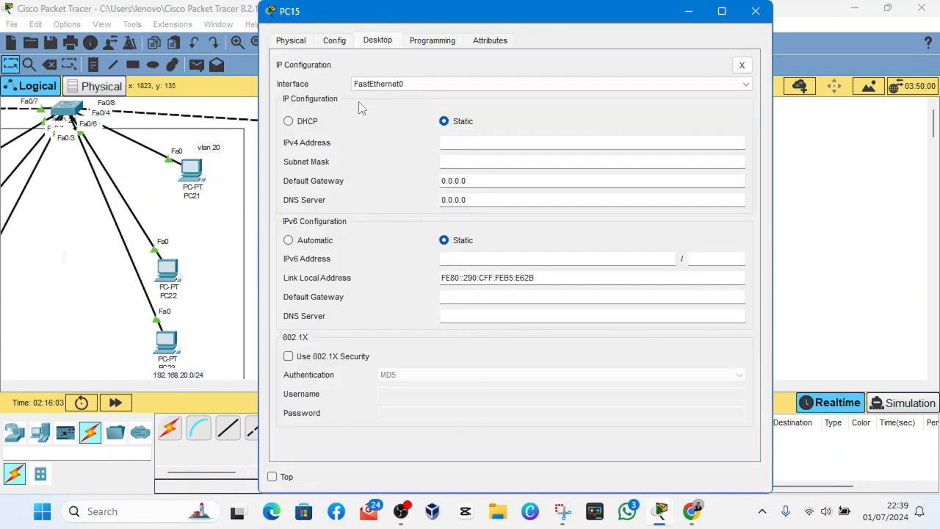
left_click(288, 122)
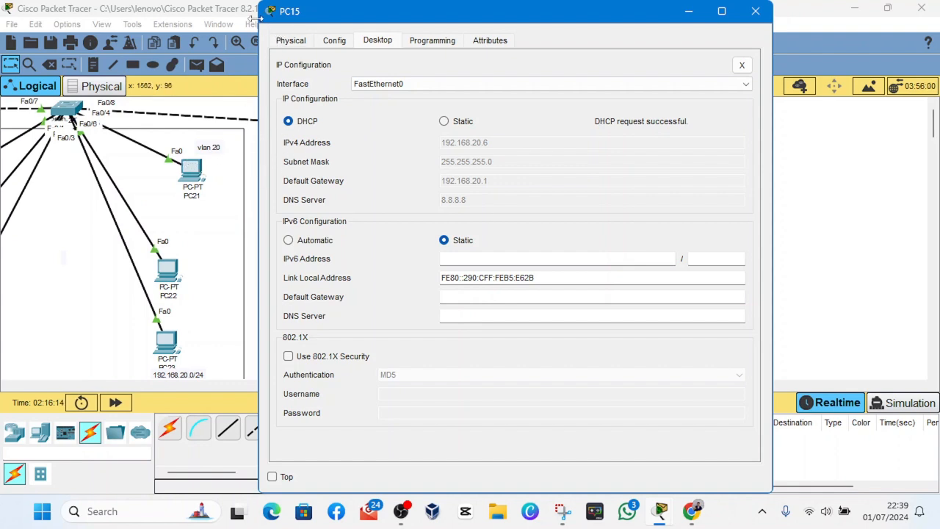
left_click_drag(257, 16, 191, 33)
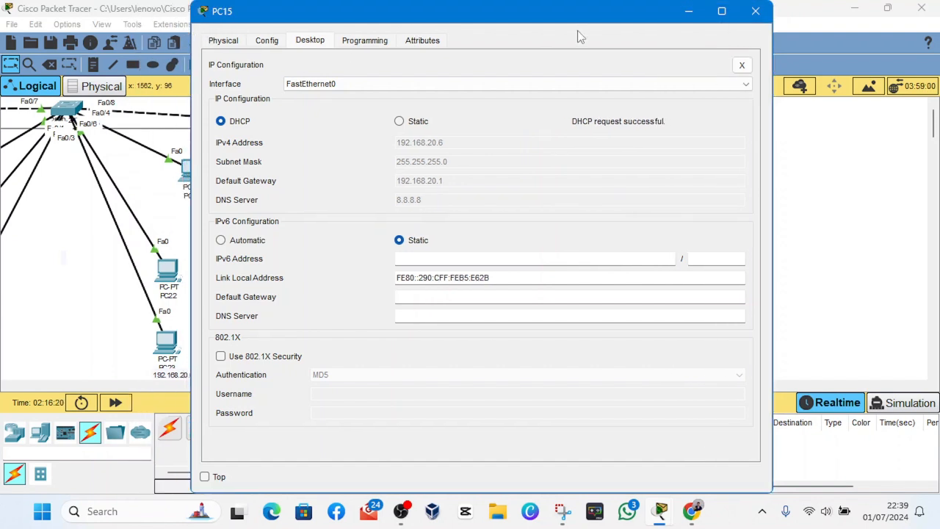
left_click(689, 17)
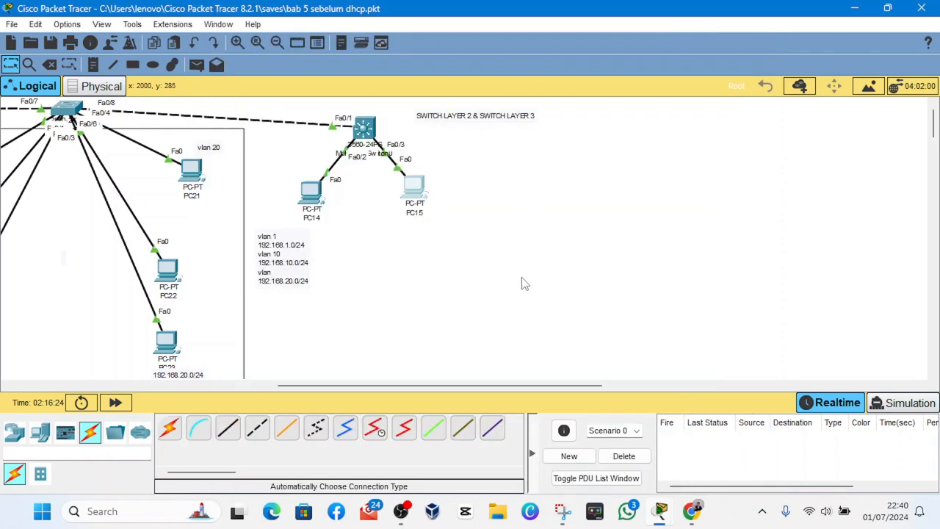
- Move the multilayer switch above PC14 and PC15 slightly up and to the left in the topology
mouse_move(403, 517)
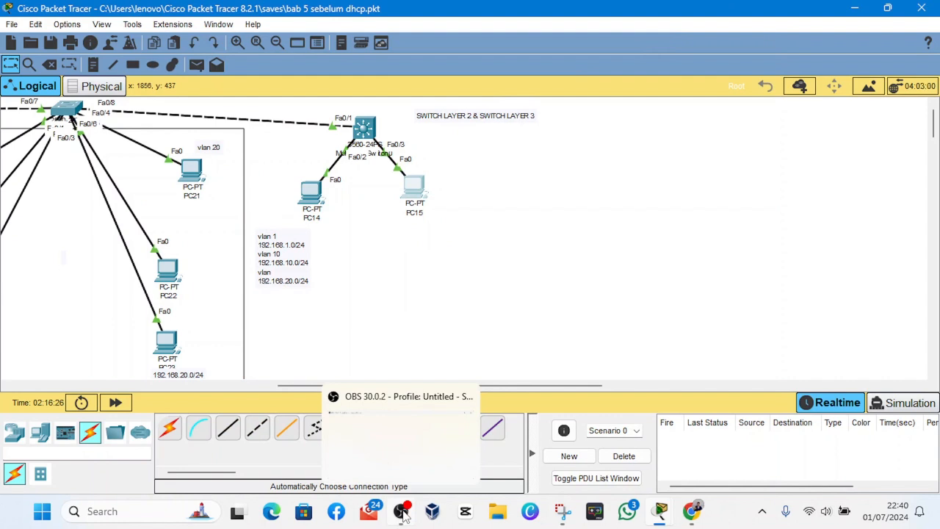
left_click_drag(373, 141, 365, 128)
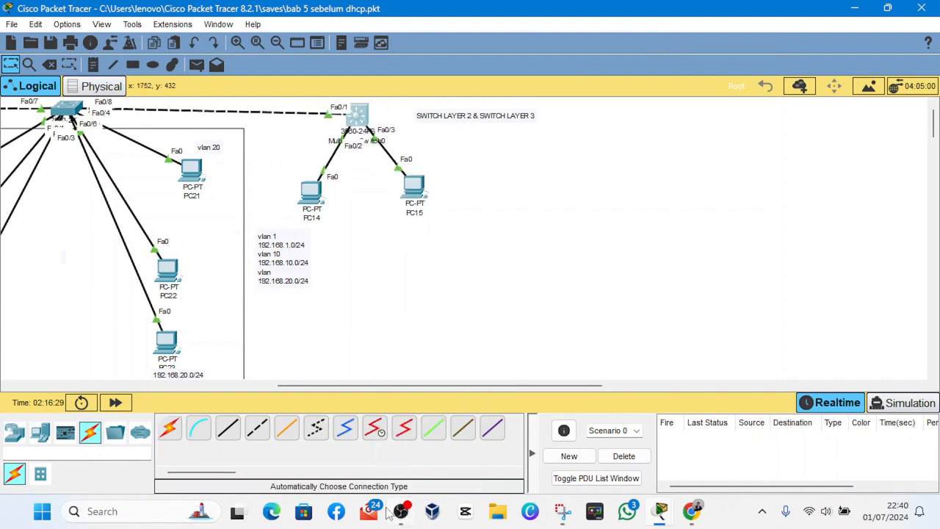
mouse_move(399, 514)
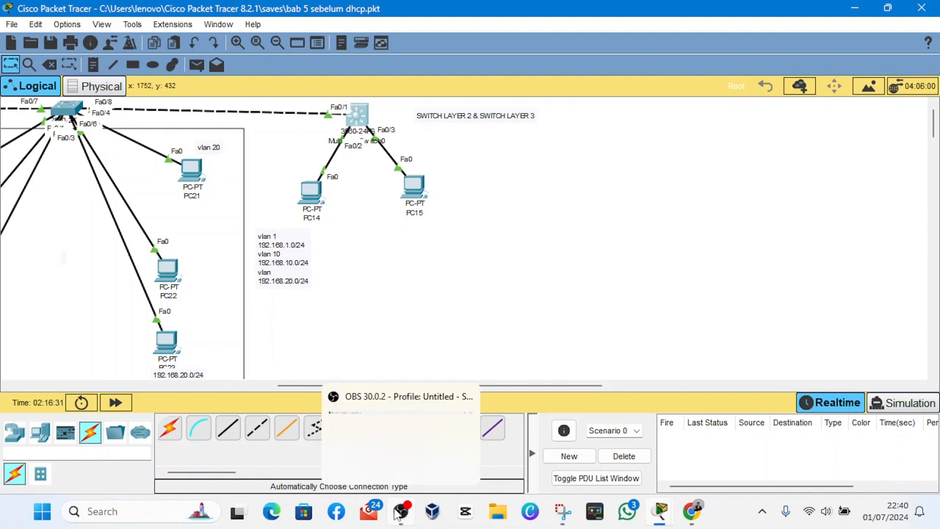
left_click(399, 513)
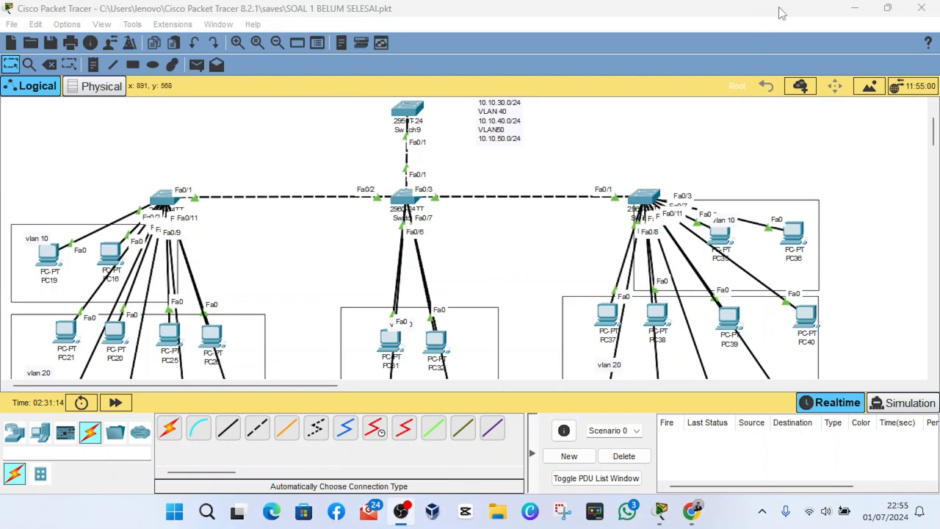
left_click(783, 14)
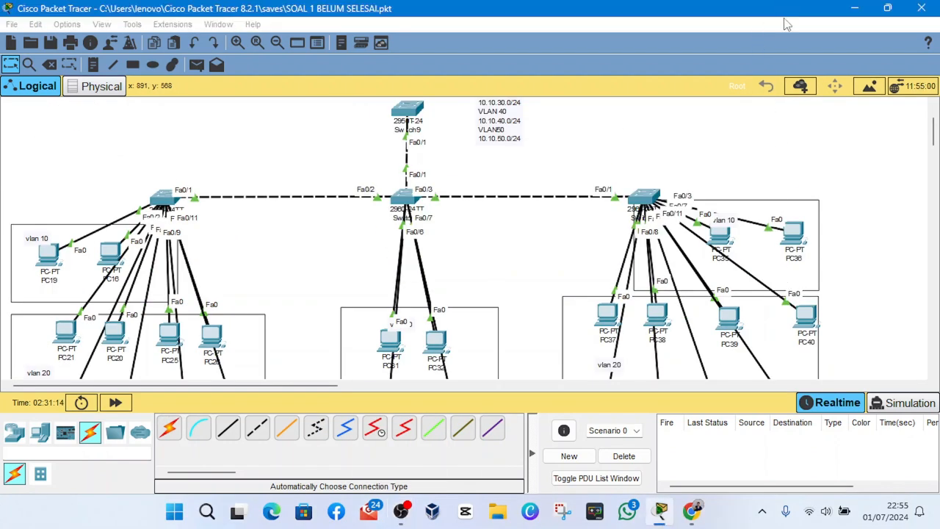
- Examine the exercise topology's switches, trunk links, PC groups for VLANs 10 to 50, and the VLAN subnet list
scroll(423, 225, "down", 2)
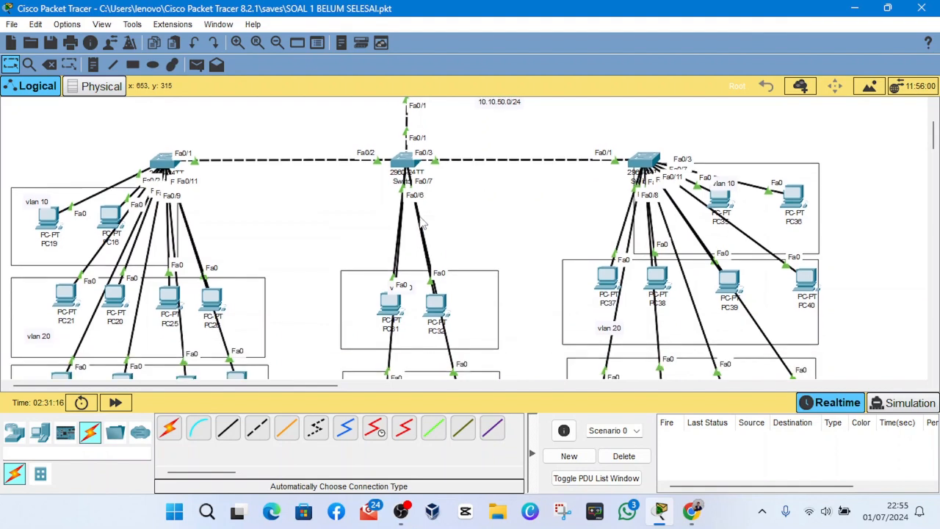
scroll(420, 215, "down", 3)
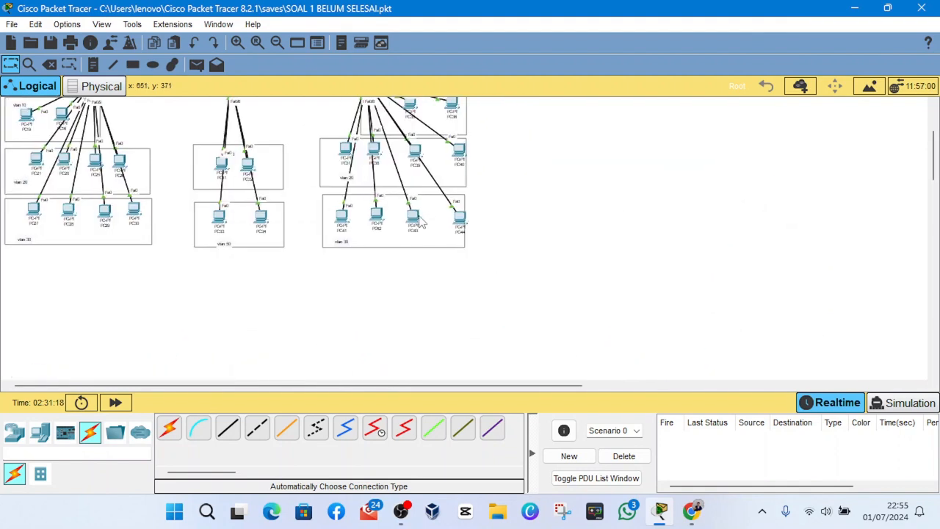
scroll(419, 215, "up", 3)
scroll(417, 208, "up", 5)
scroll(418, 208, "down", 1)
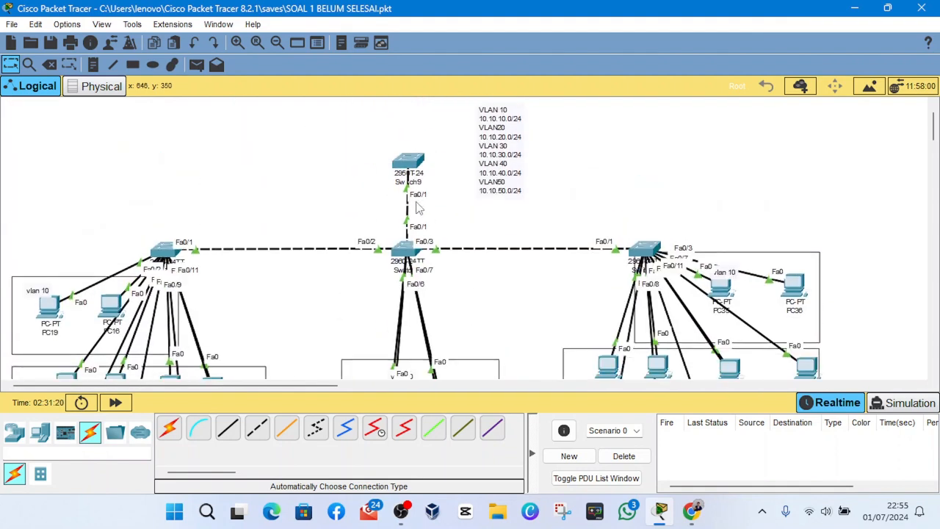
scroll(417, 208, "up", 1)
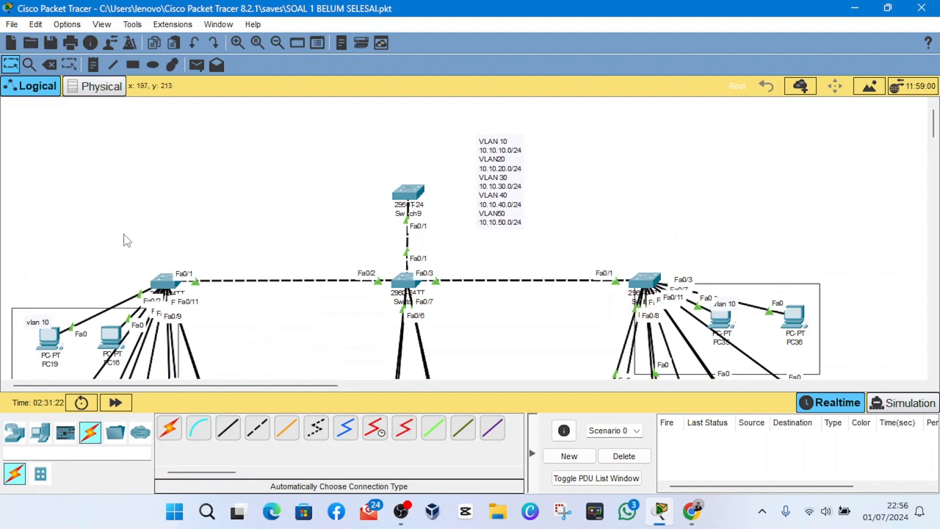
scroll(126, 237, "down", 5)
scroll(124, 229, "up", 4)
scroll(125, 229, "down", 10)
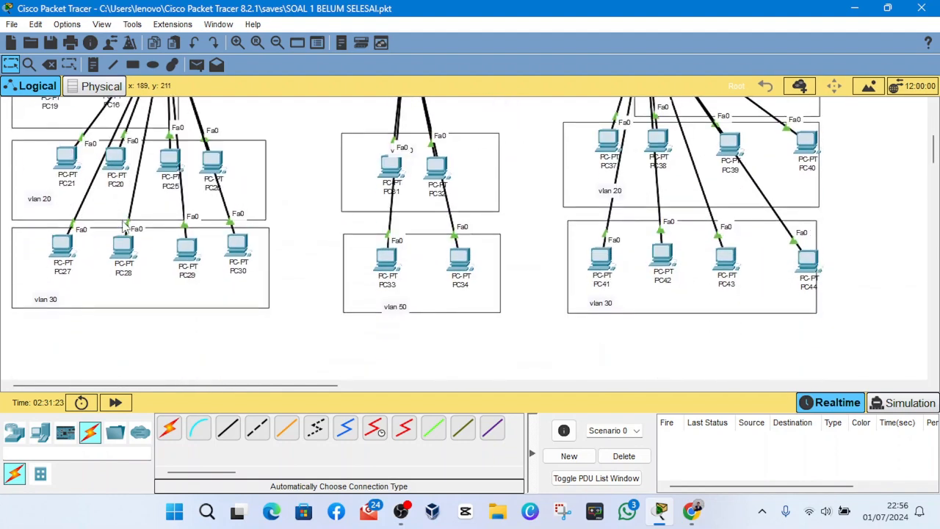
scroll(125, 229, "up", 2)
scroll(125, 229, "up", 8)
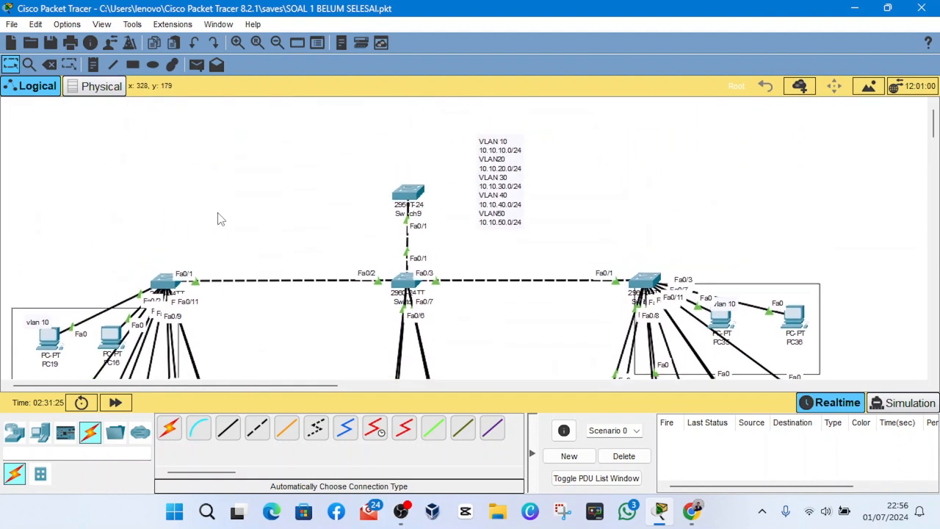
scroll(496, 226, "down", 7)
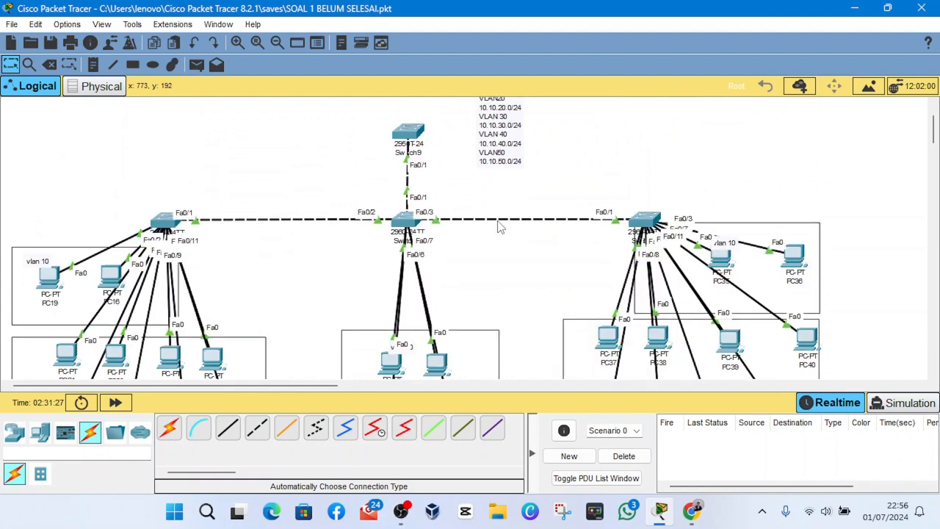
scroll(416, 234, "up", 7)
scroll(416, 233, "down", 6)
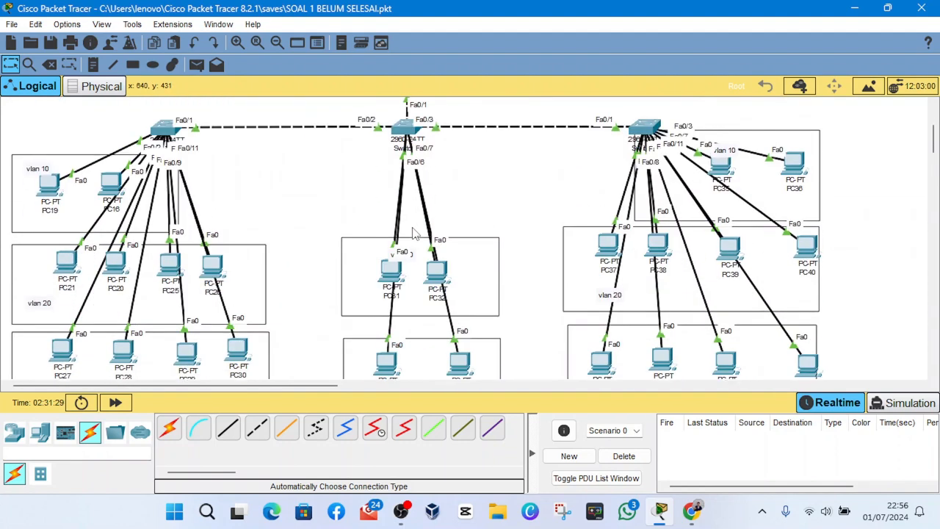
scroll(415, 233, "up", 5)
scroll(413, 234, "down", 4)
scroll(414, 233, "up", 6)
scroll(401, 294, "down", 4)
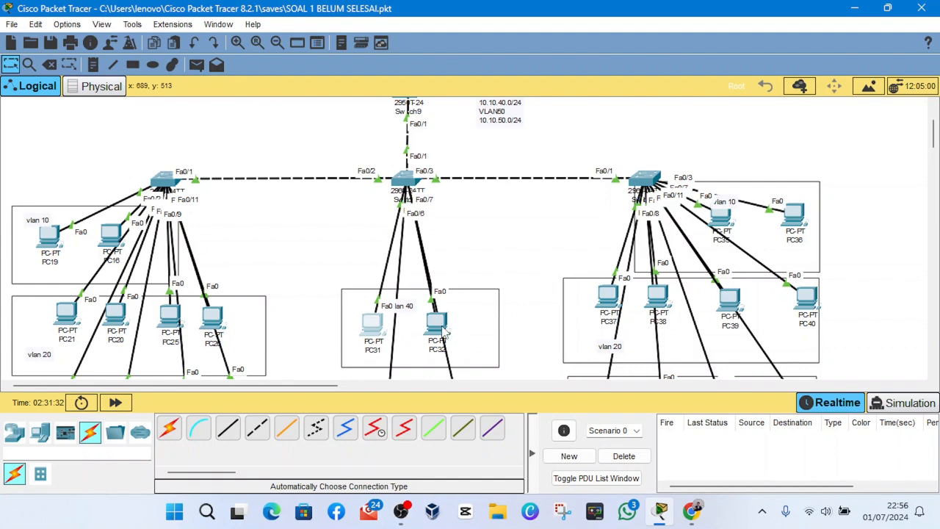
- Review how the three access switches serve the PC groups of VLANs 10 to 50 and link up to the topmost switch
scroll(467, 323, "down", 1)
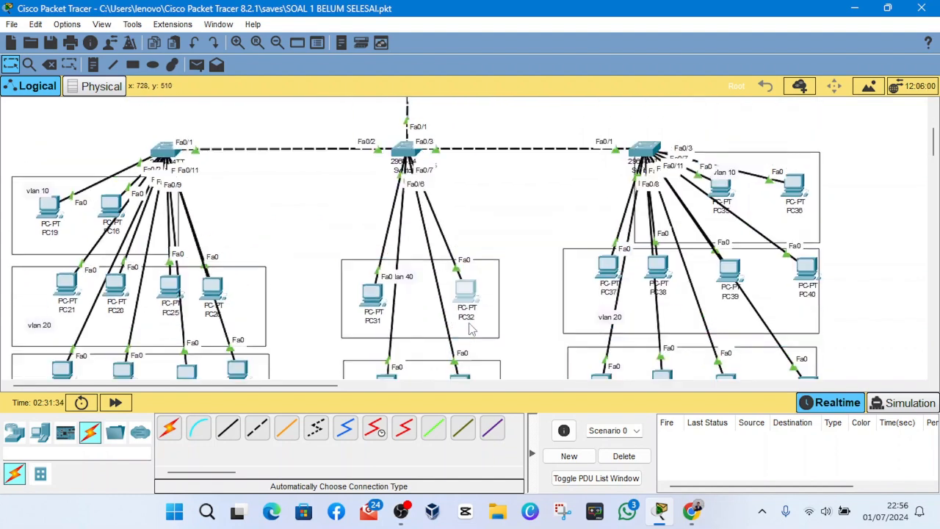
scroll(441, 312, "up", 2)
scroll(423, 313, "down", 2)
scroll(425, 313, "up", 5)
scroll(426, 313, "down", 5)
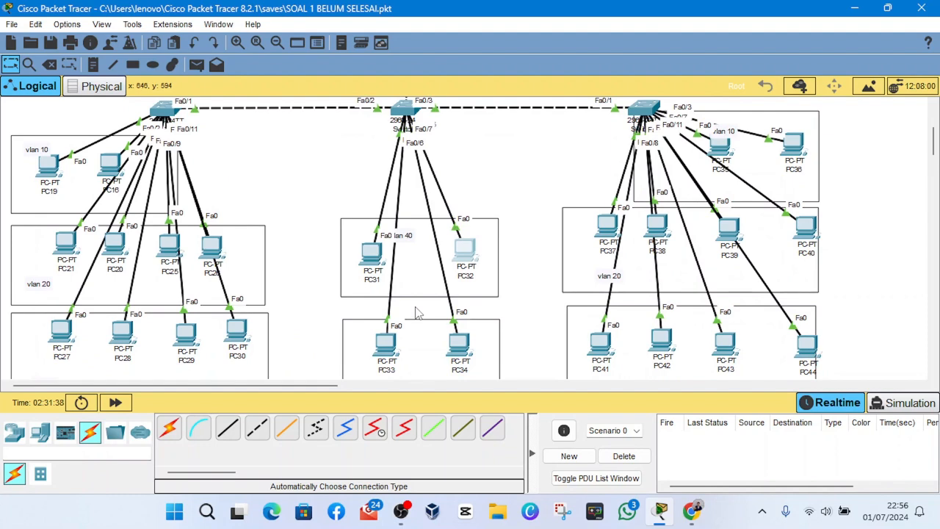
scroll(415, 312, "up", 5)
scroll(417, 311, "down", 2)
scroll(419, 310, "up", 1)
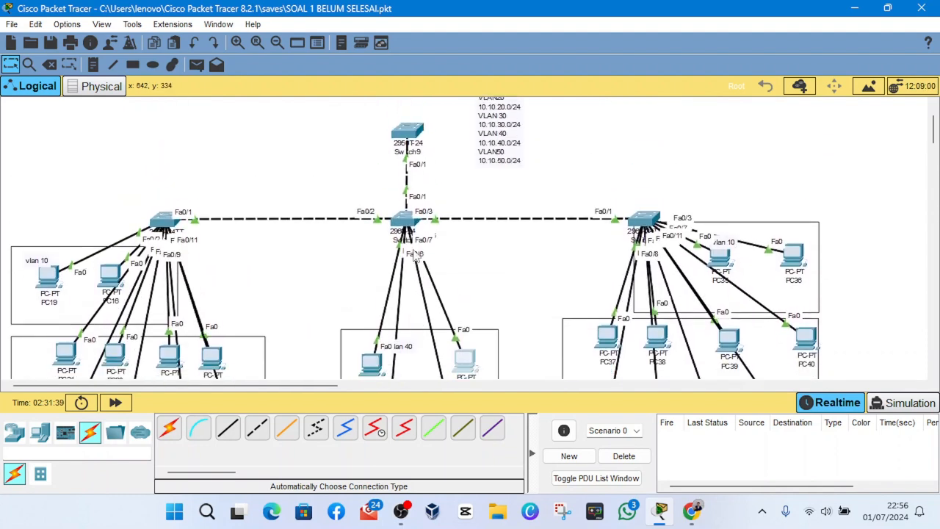
scroll(416, 213, "up", 2)
scroll(415, 214, "down", 7)
scroll(415, 217, "up", 3)
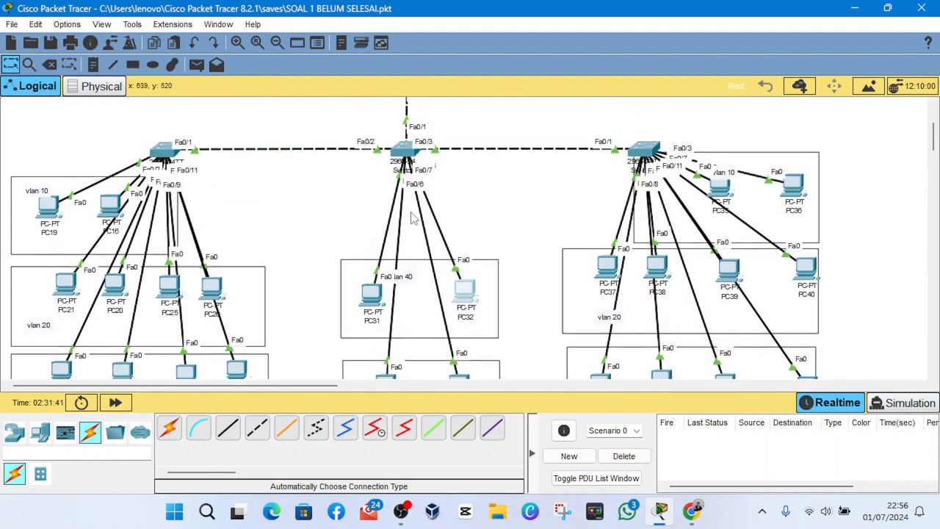
scroll(413, 218, "down", 1)
scroll(413, 218, "up", 4)
scroll(414, 218, "down", 7)
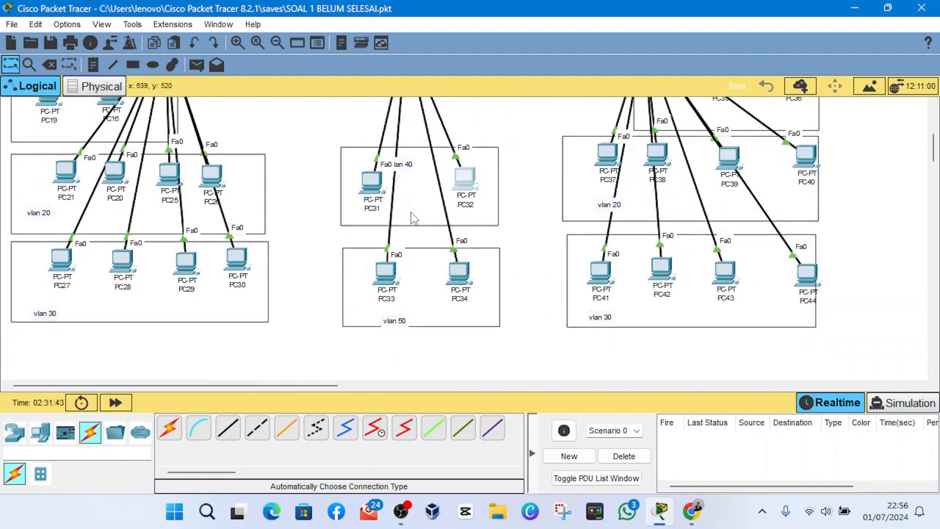
scroll(414, 218, "up", 1)
scroll(414, 218, "up", 5)
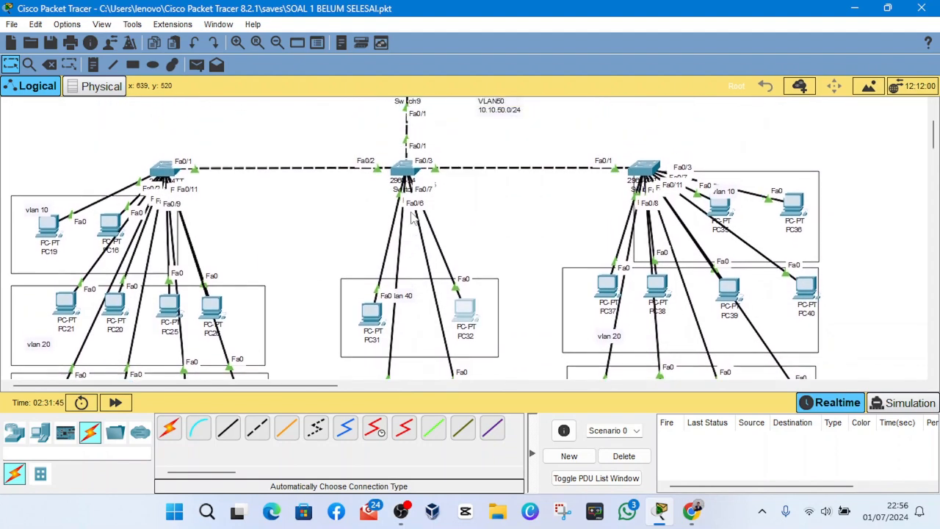
scroll(413, 216, "down", 3)
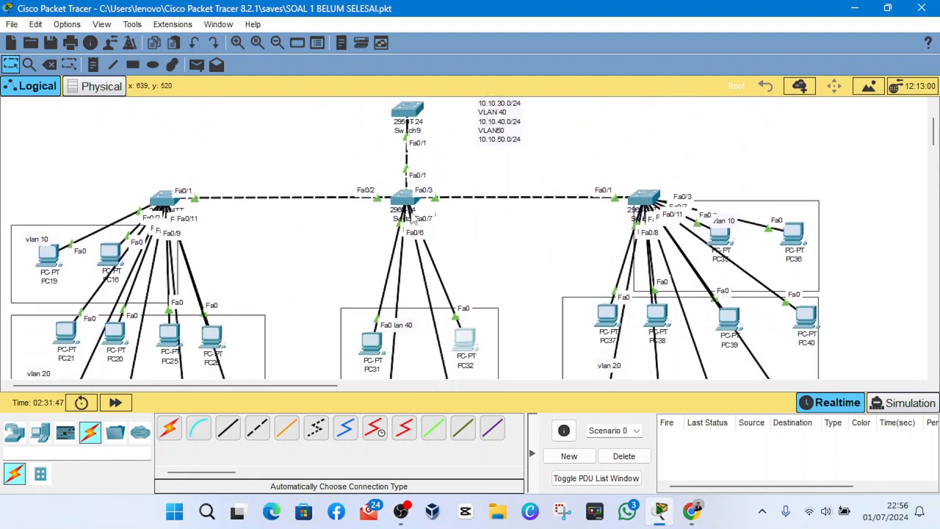
scroll(413, 218, "down", 1)
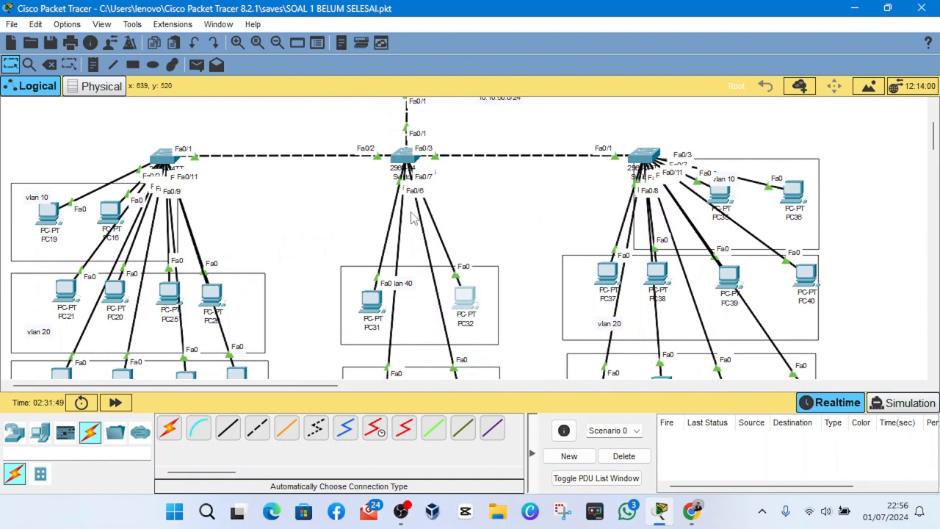
scroll(414, 218, "down", 3)
scroll(414, 218, "up", 2)
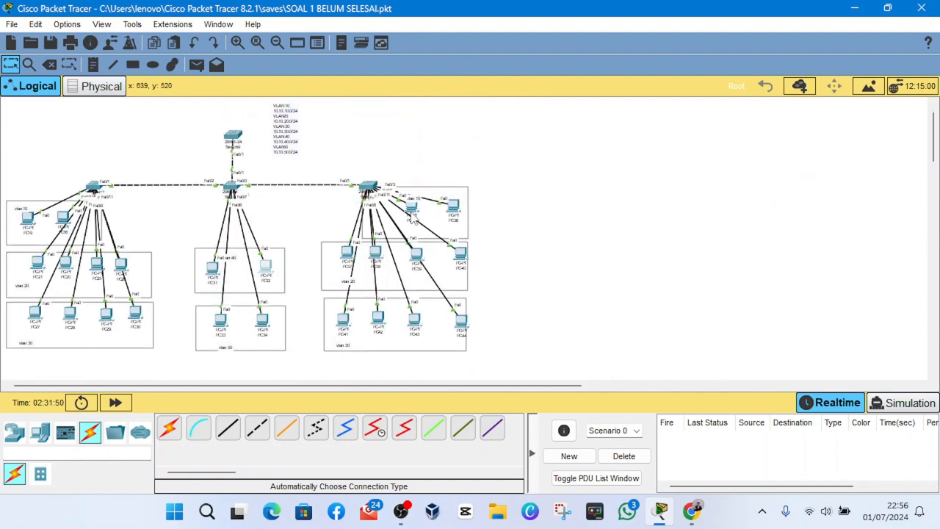
- Set the application font size to 12 pt in the preferences and apply it
left_click(34, 26)
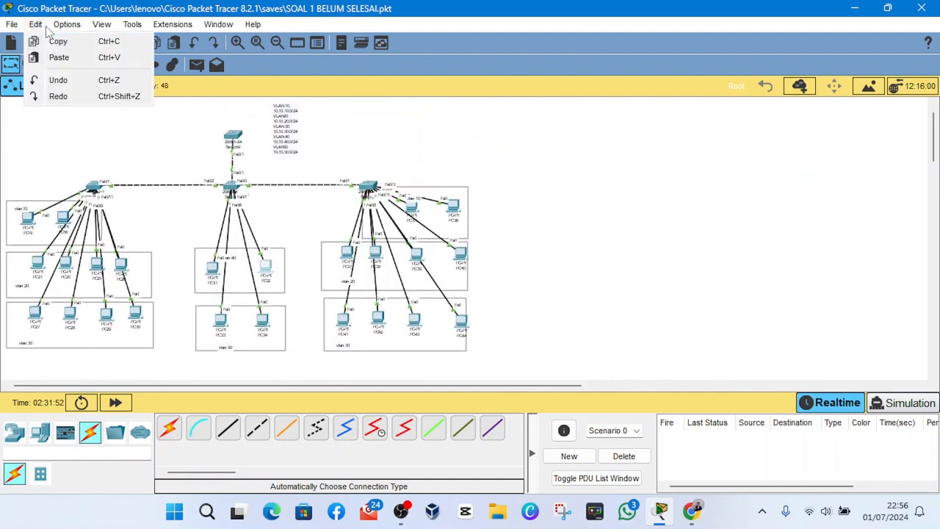
left_click(42, 27)
left_click(69, 24)
left_click(95, 38)
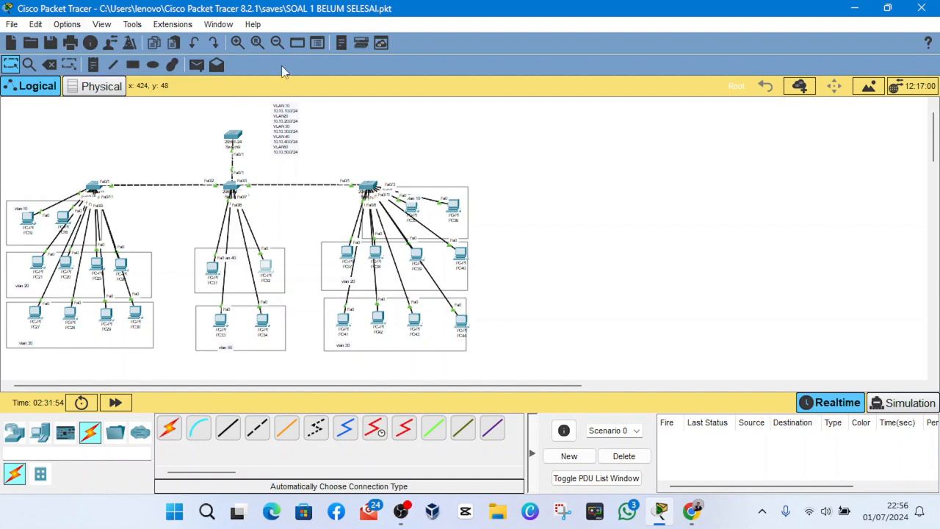
left_click(302, 44)
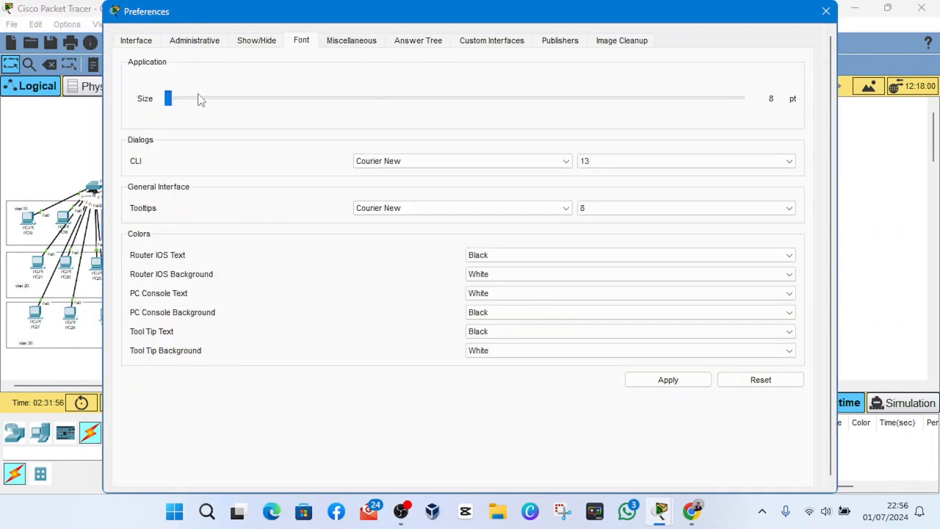
left_click_drag(168, 99, 369, 125)
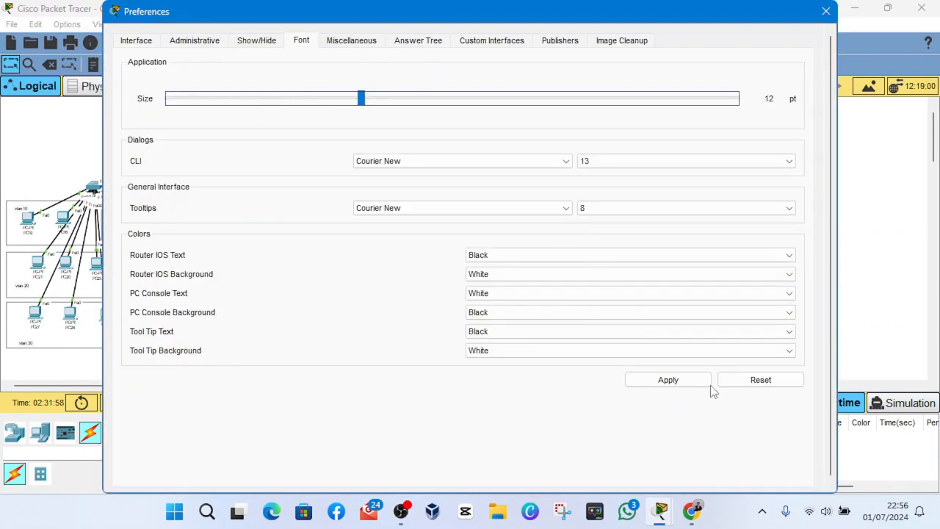
left_click(691, 379)
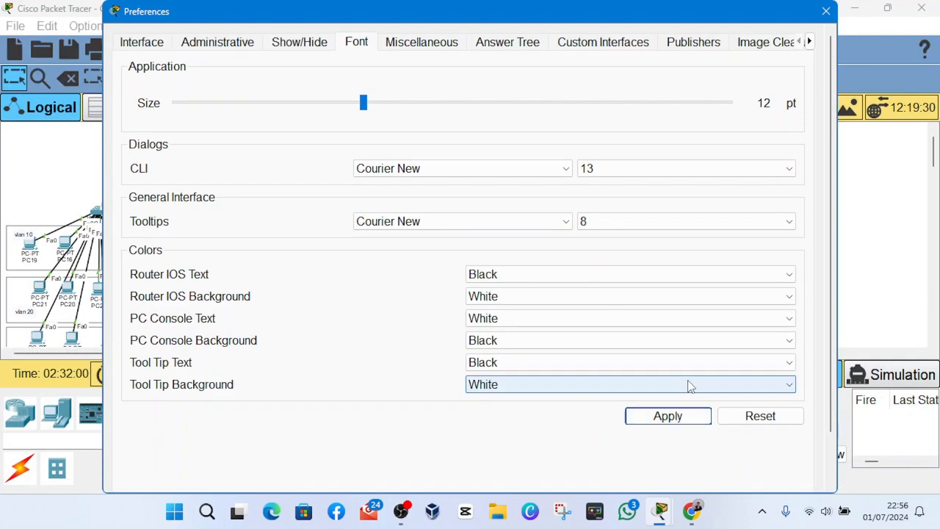
left_click(824, 9)
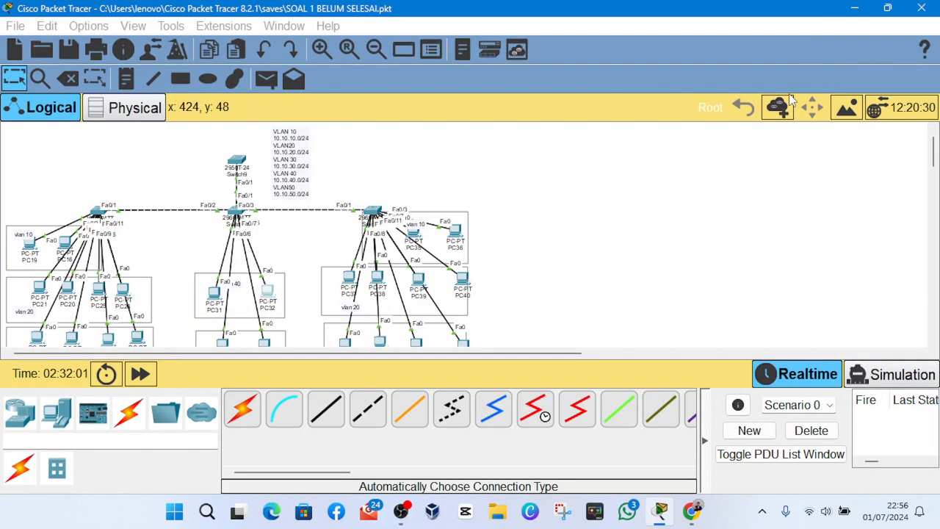
- Check the whole topology at the enlarged font size, including the VLAN subnet list and all PC groups
scroll(465, 274, "down", 2)
scroll(464, 274, "up", 2)
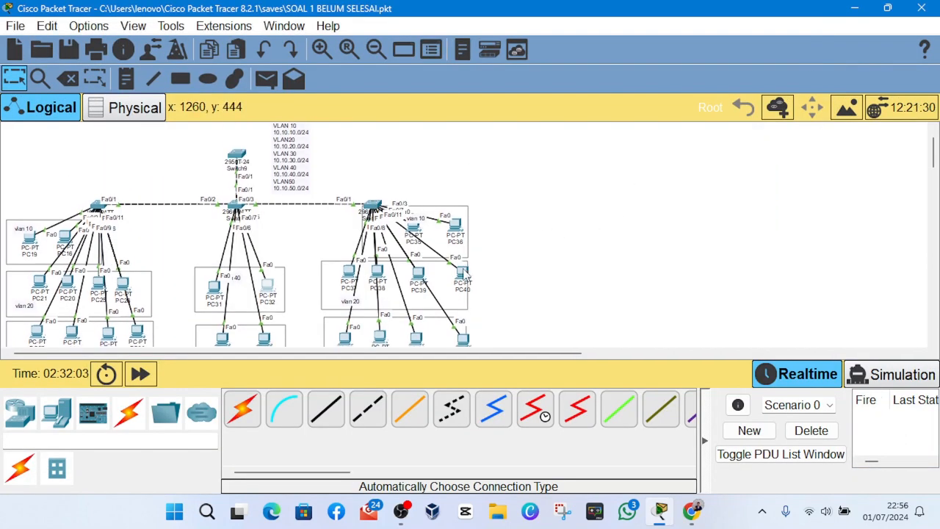
scroll(436, 274, "down", 3)
scroll(423, 278, "down", 1)
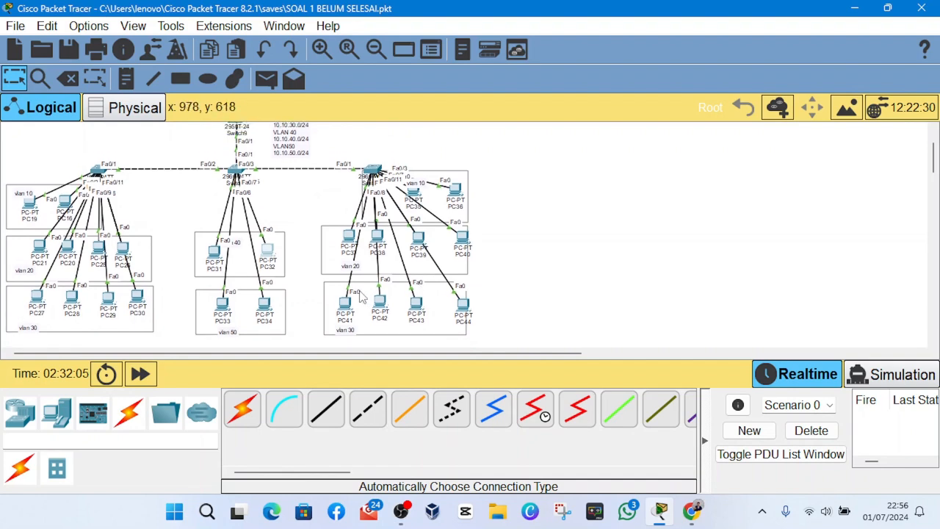
scroll(363, 283, "up", 2)
scroll(301, 273, "down", 3)
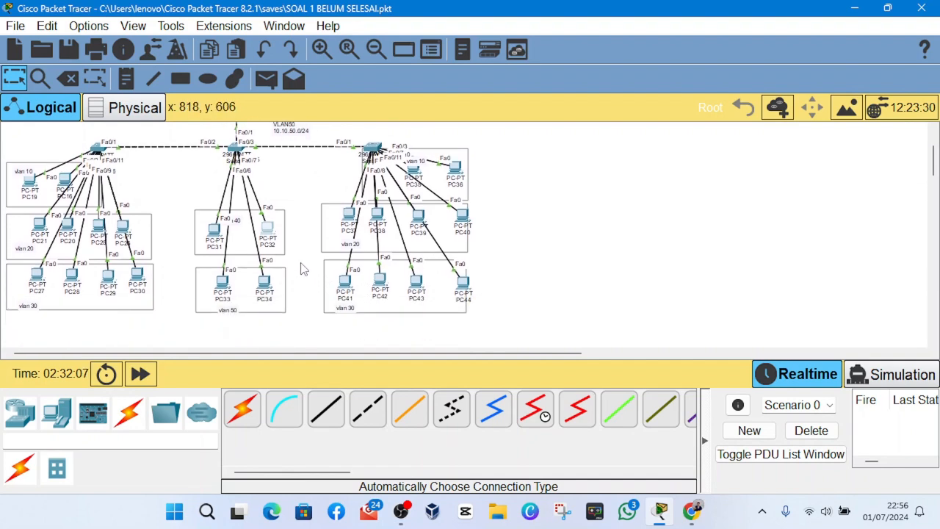
scroll(275, 244, "up", 3)
scroll(269, 243, "down", 1)
scroll(418, 248, "up", 1)
scroll(419, 248, "right", 1)
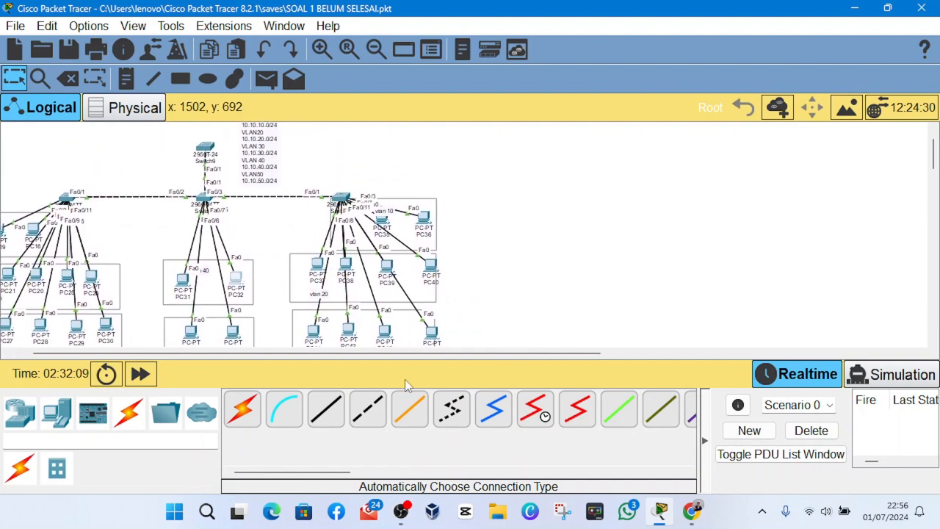
mouse_move(408, 506)
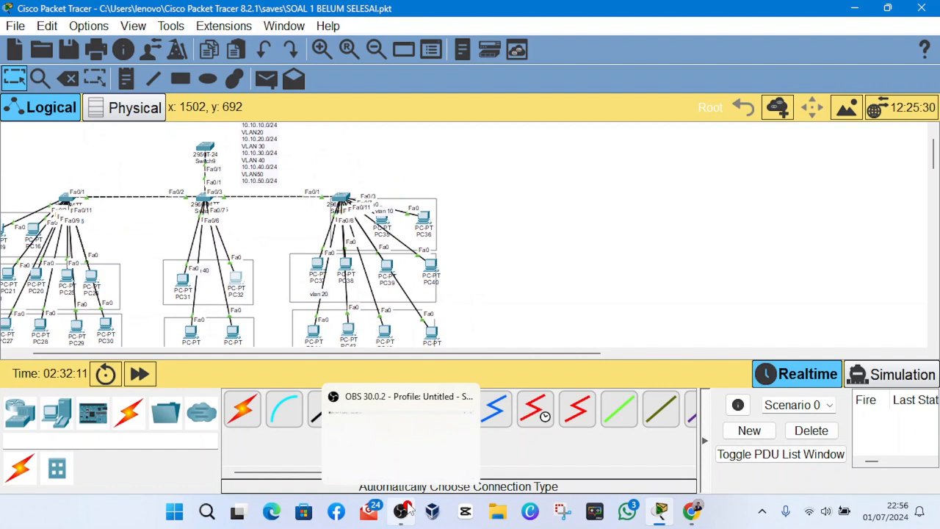
left_click(406, 507)
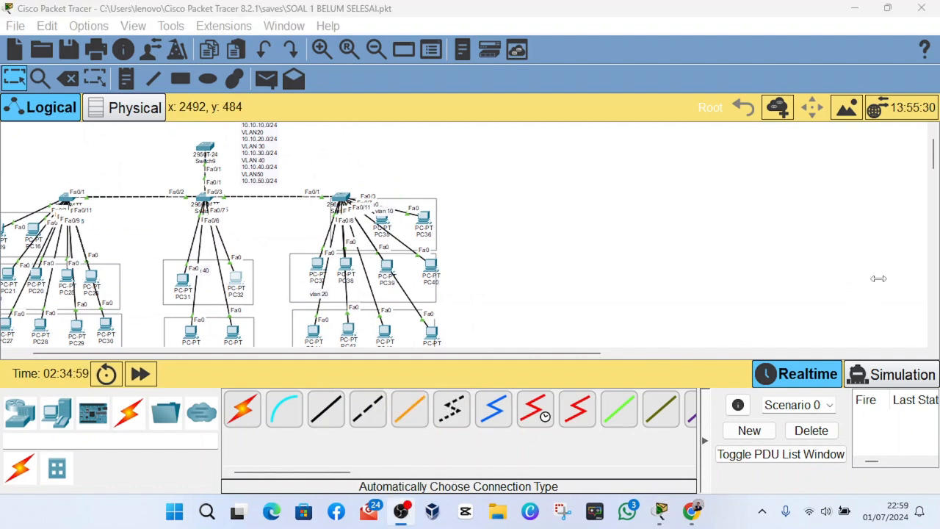
left_click(835, 302)
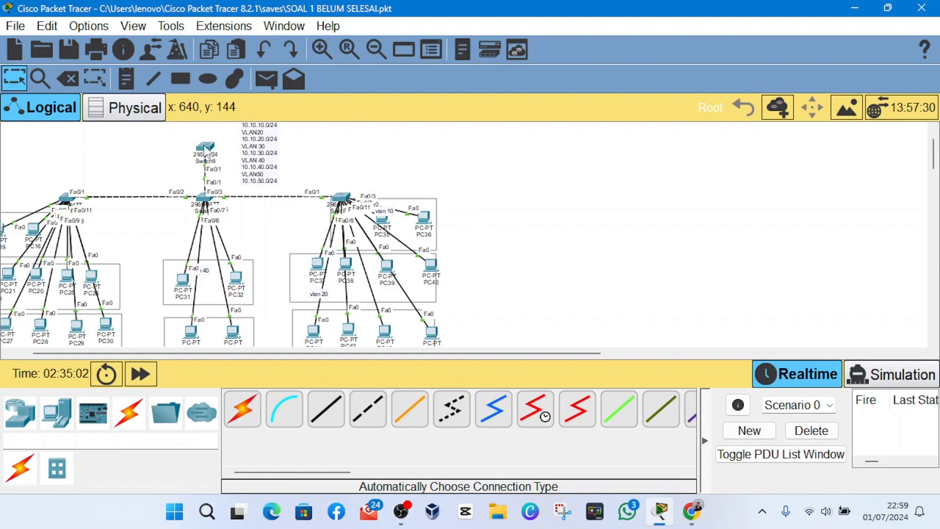
- Replace the topmost 2950T-24 switch with a 2811 router placed above the central switch, beside the VLAN subnet list
left_click(56, 413)
left_click(20, 413)
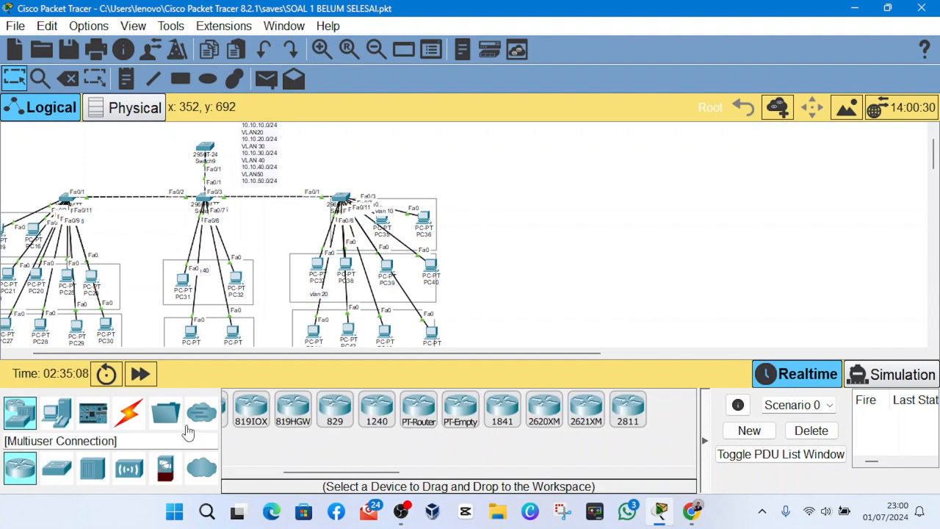
scroll(376, 408, "up", 3)
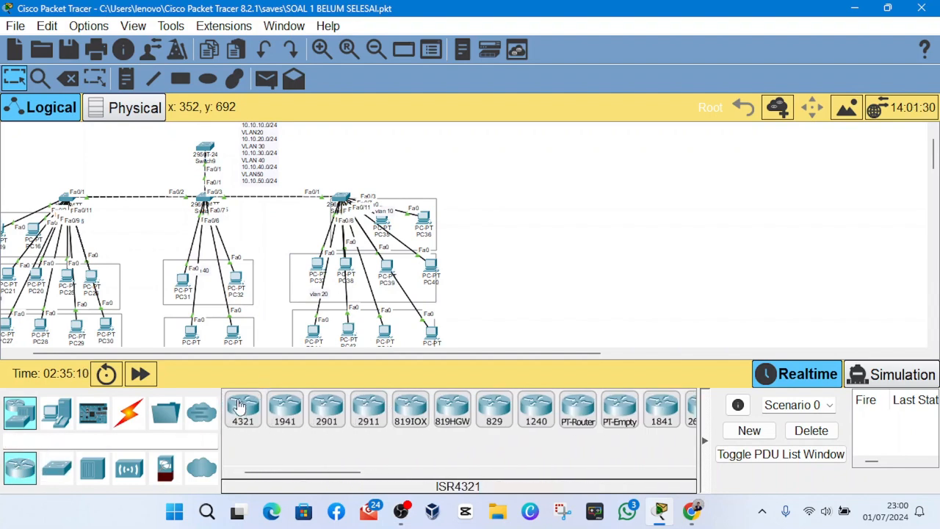
scroll(478, 404, "down", 5)
left_click(564, 408)
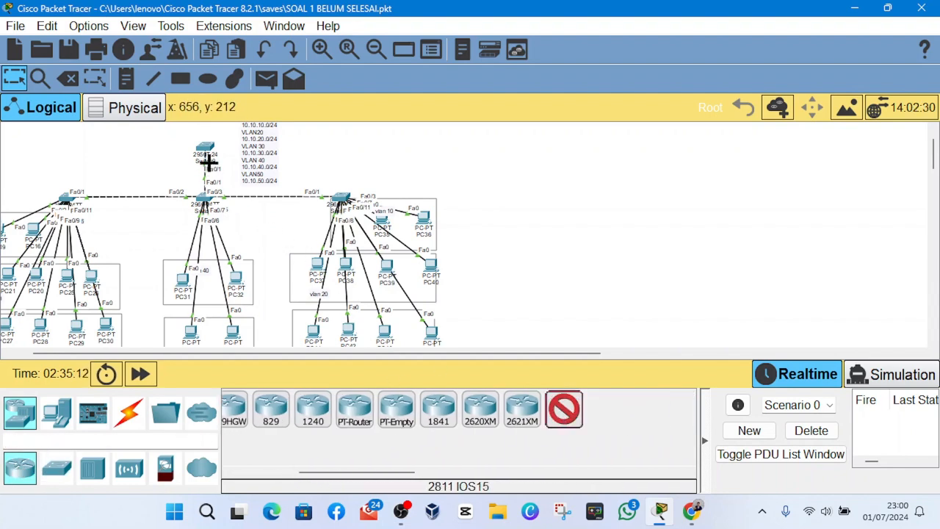
left_click(68, 79)
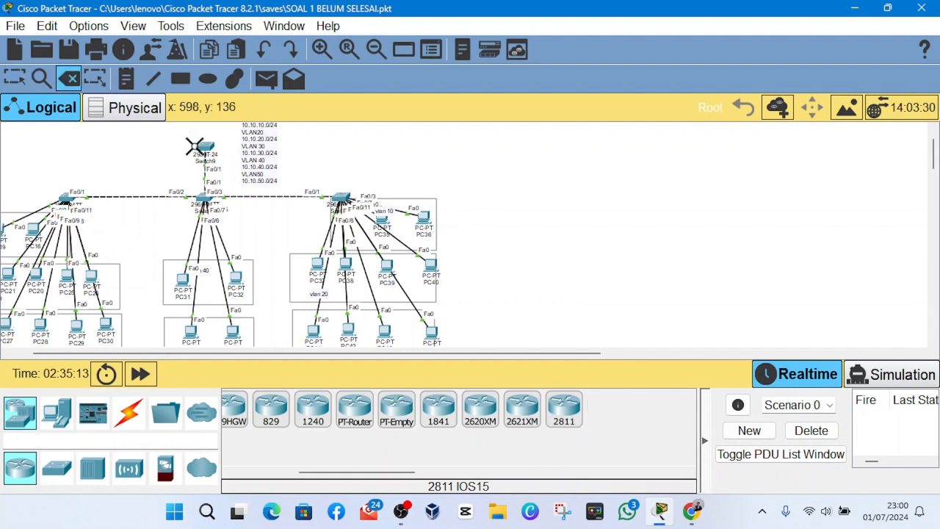
left_click(200, 150)
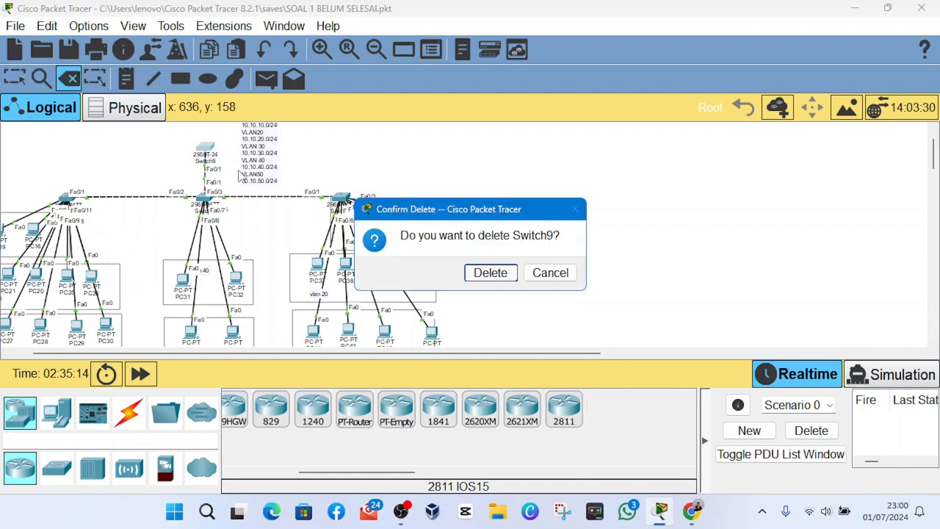
left_click(489, 273)
left_click(564, 407)
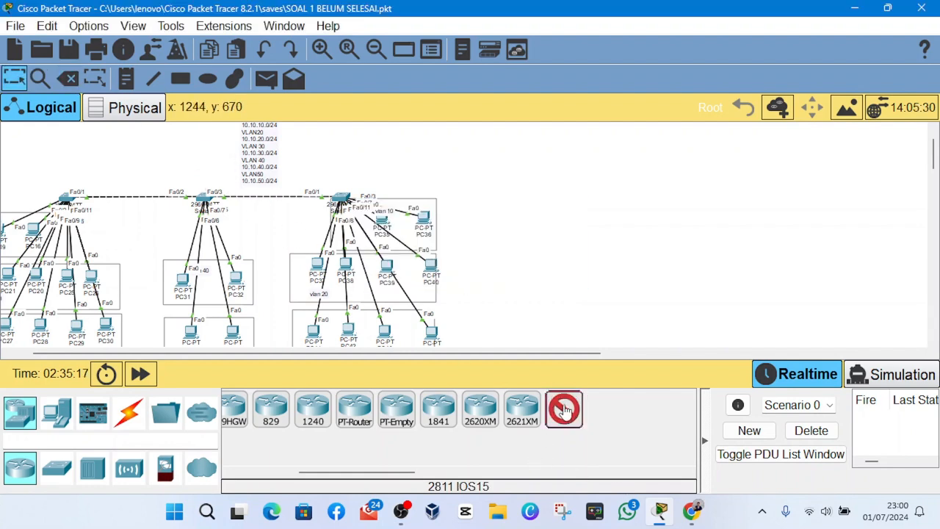
left_click(199, 147)
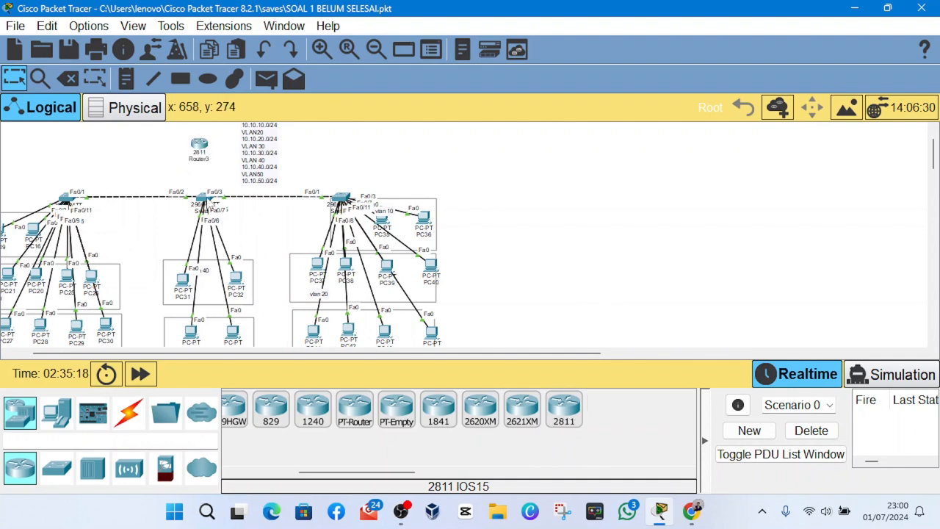
left_click_drag(204, 148, 210, 149)
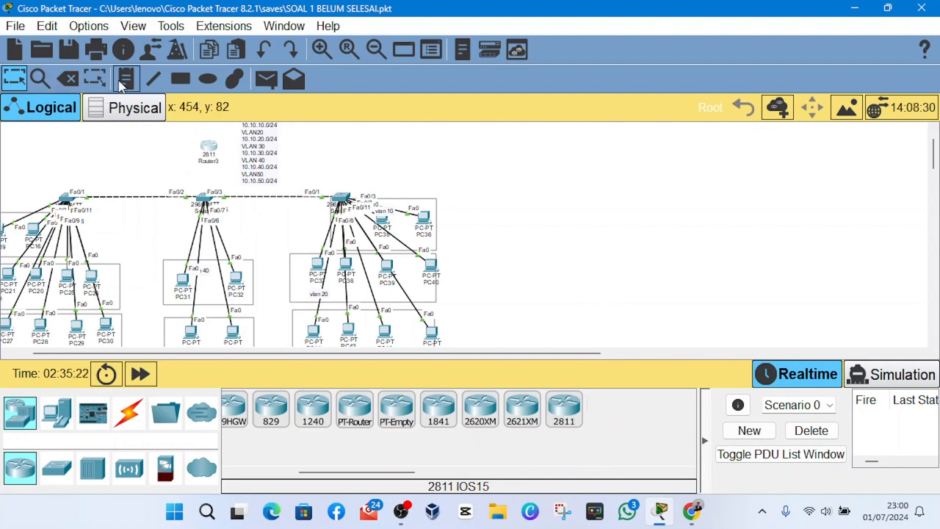
- Connect the 2811 router to the central switch below it using an automatically chosen cable type
left_click(129, 413)
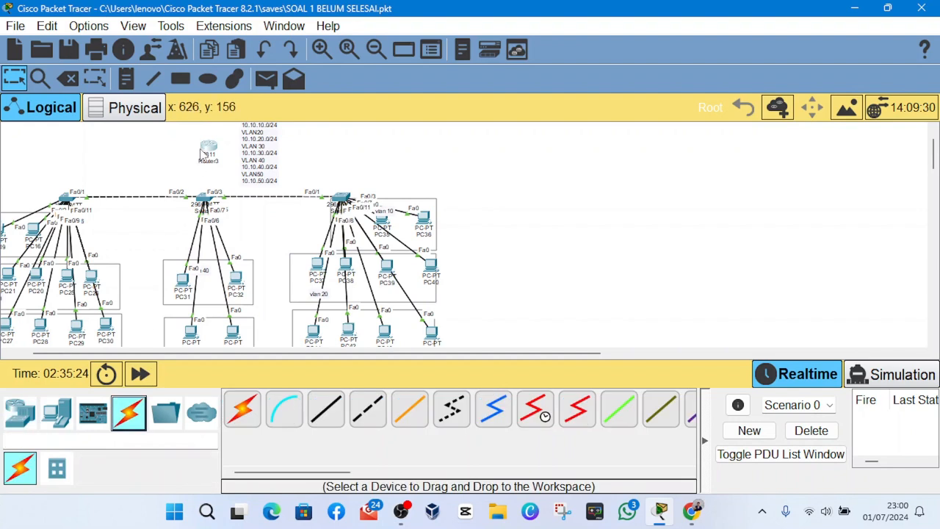
left_click(243, 409)
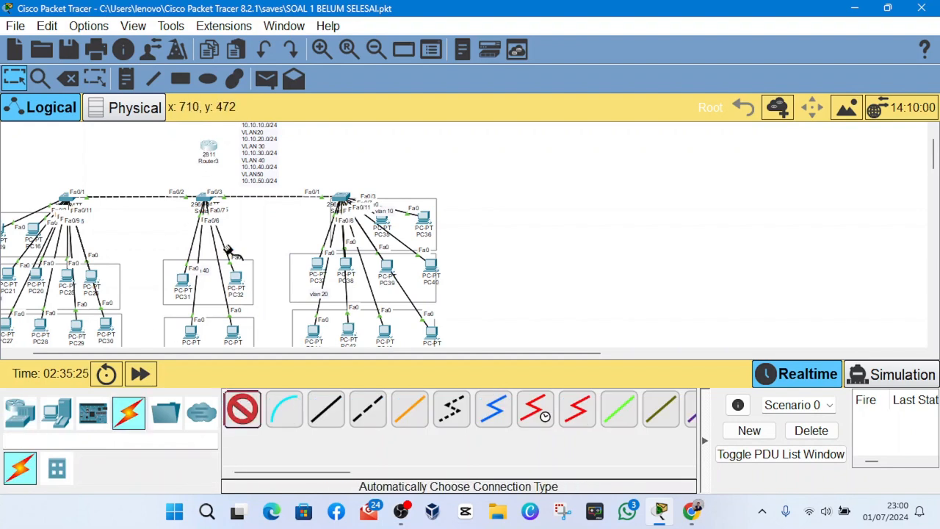
left_click(210, 149)
left_click(211, 196)
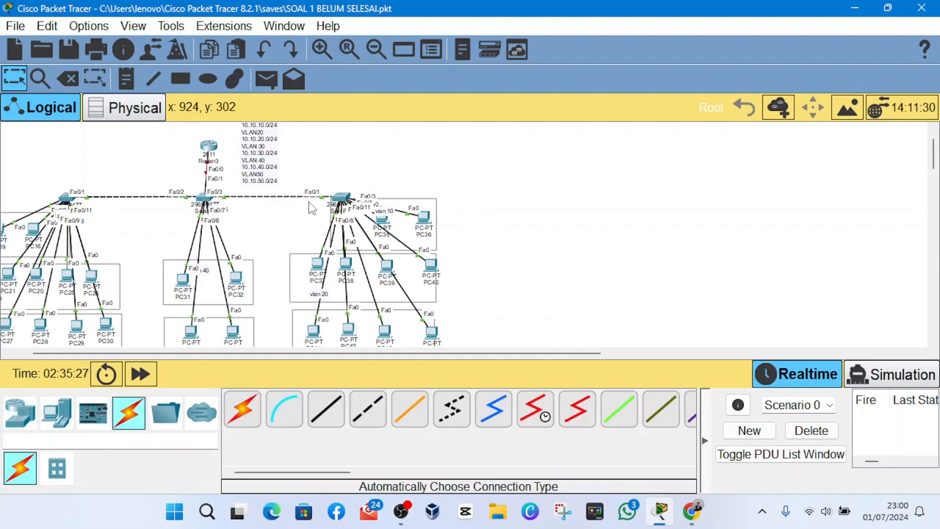
- Open the 2811 router's command line, answer NO to the initial configuration dialog, and enter global configuration mode
left_click(212, 149)
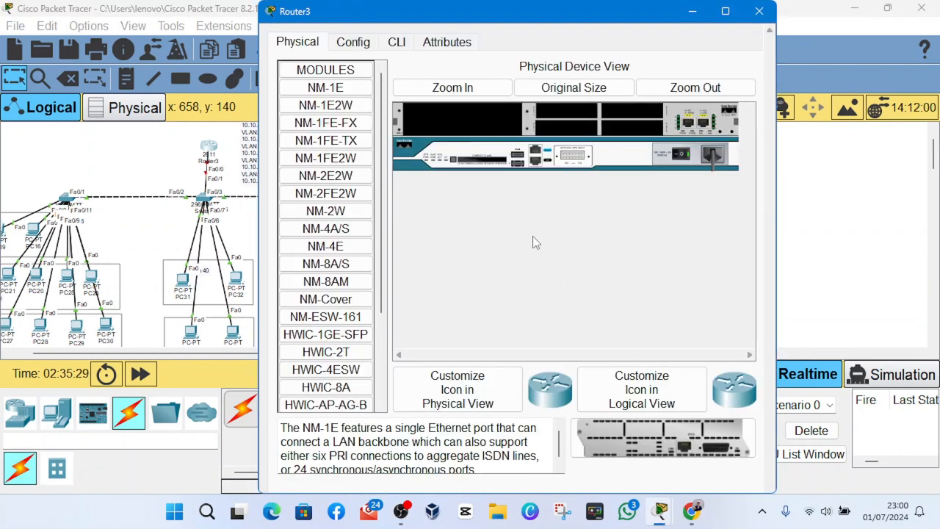
left_click(400, 44)
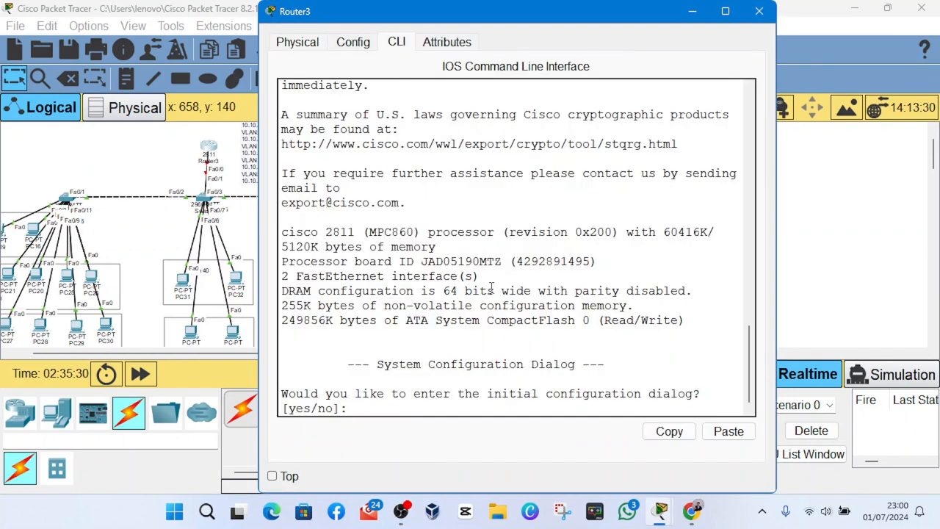
type("NO")
key("Return")
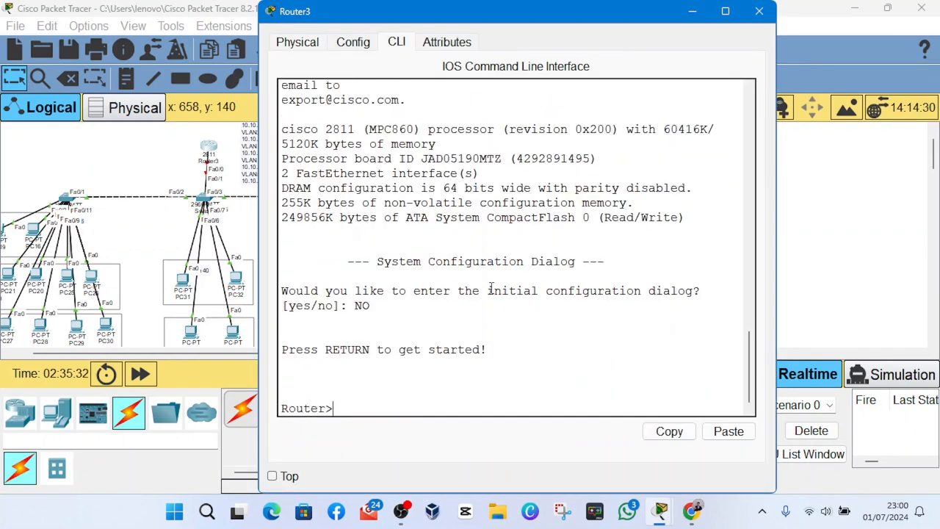
key("Return")
type("en")
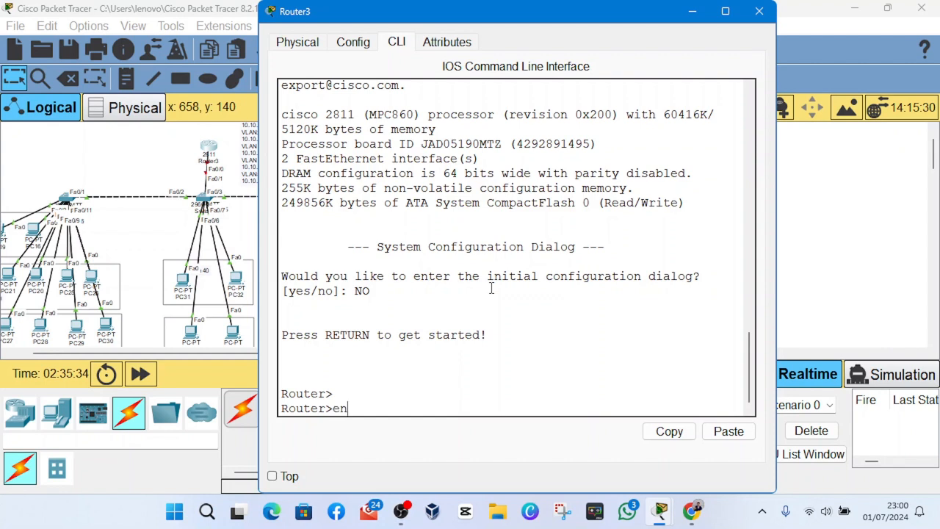
key("Return")
type("conf")
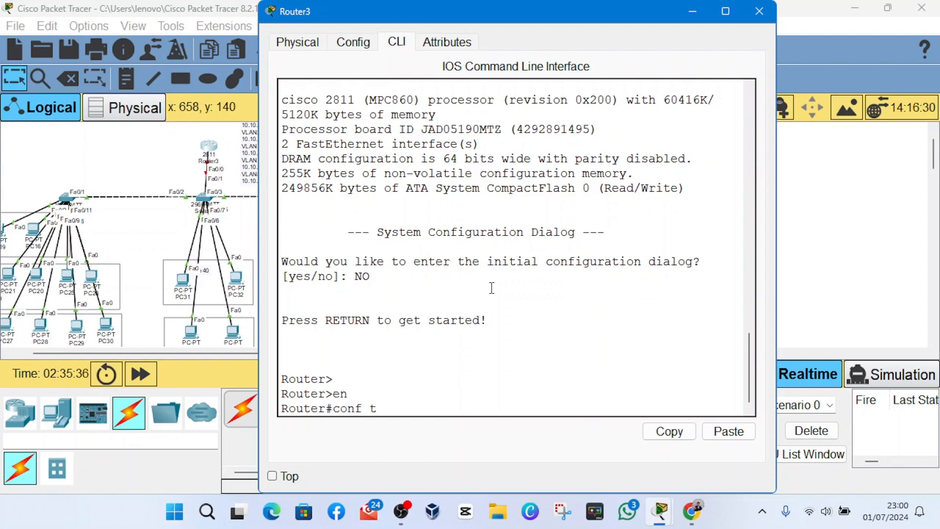
type(" t")
key("Return")
type("fa ")
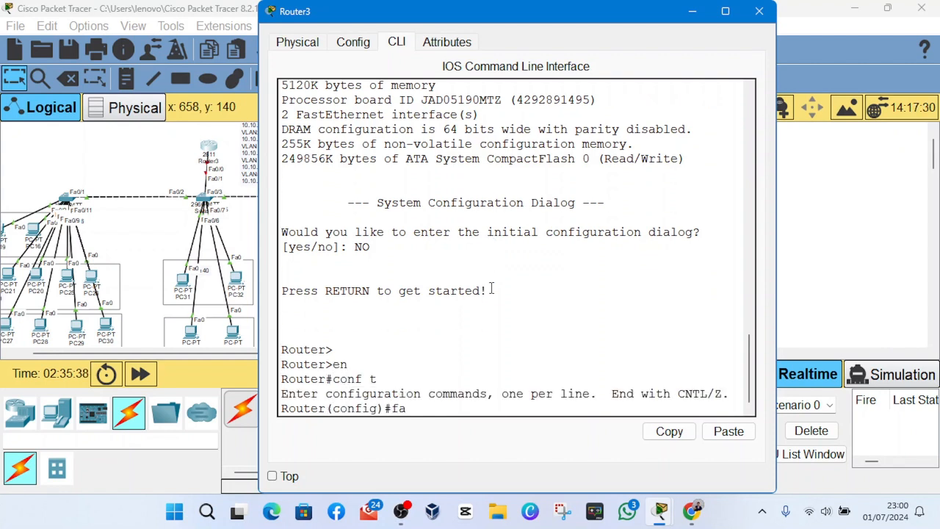
type("0/0")
key("Return")
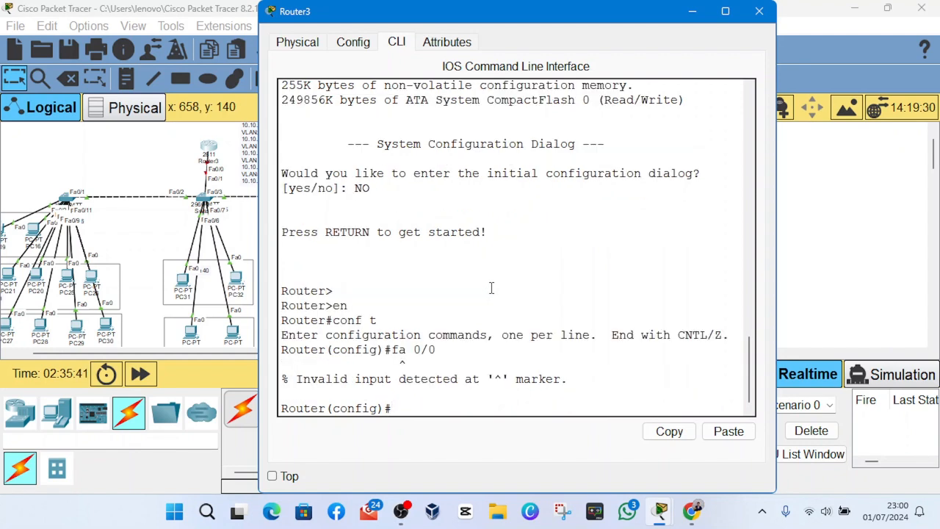
- Enter interface configuration for fa0/0 on the router and enable the interface with no shutdown
type("int fa0/0")
key("Return")
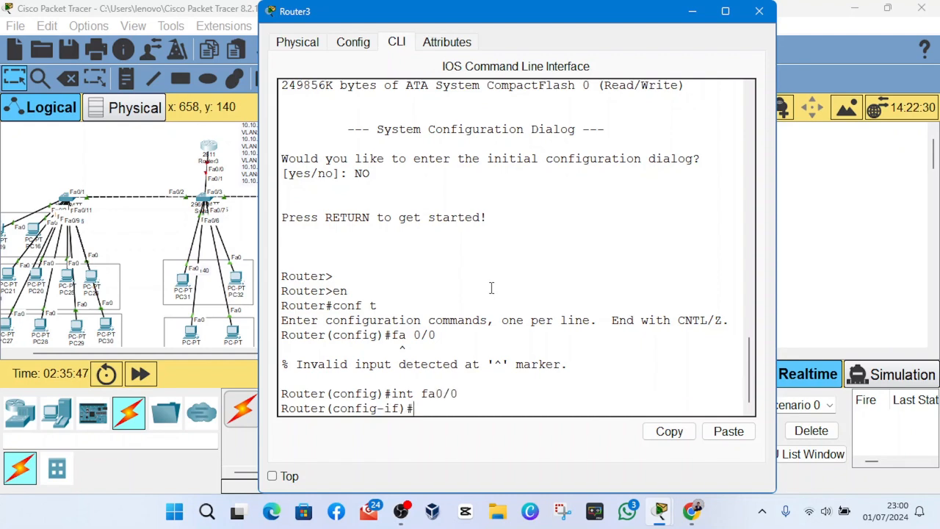
type("no shut")
key("Return")
key("Up")
type("down")
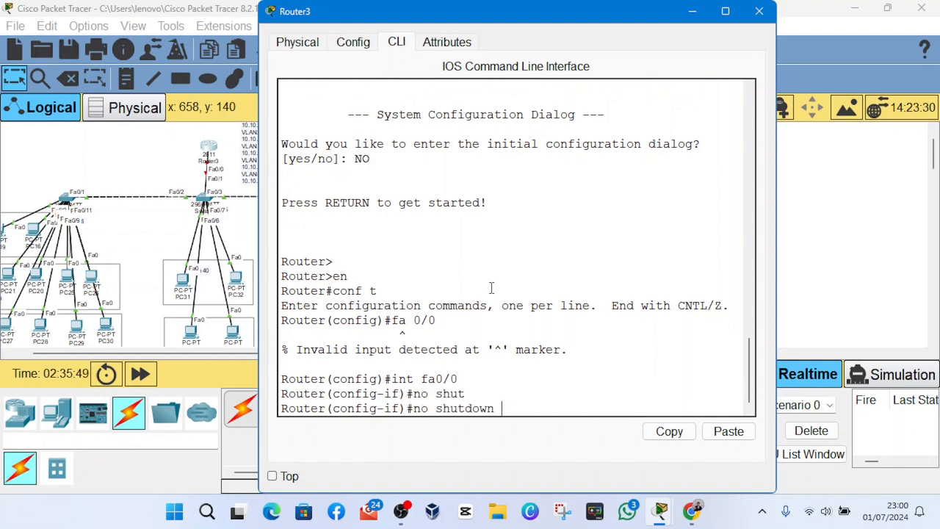
key("Return")
key("Return")
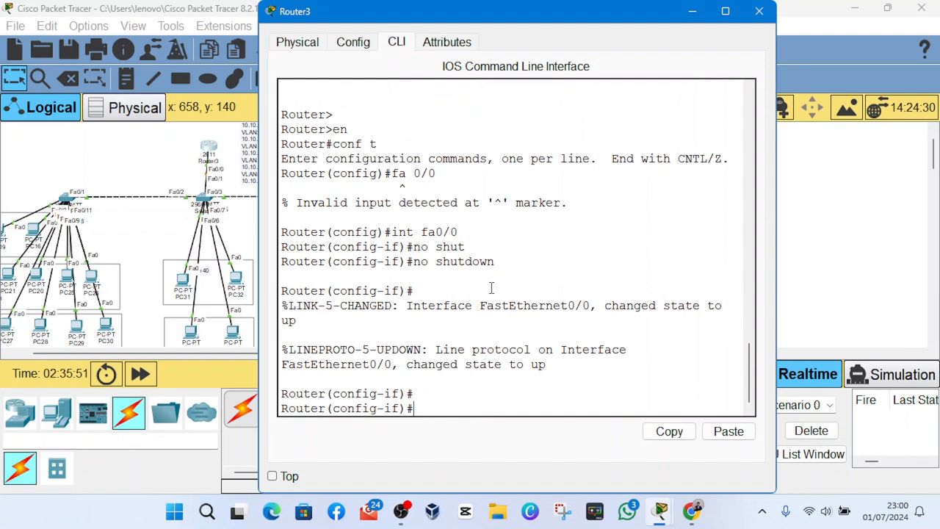
- Fast-forward the network time to speed up link convergence, and return to the 2811 router's command line
left_click(141, 382)
left_click(141, 383)
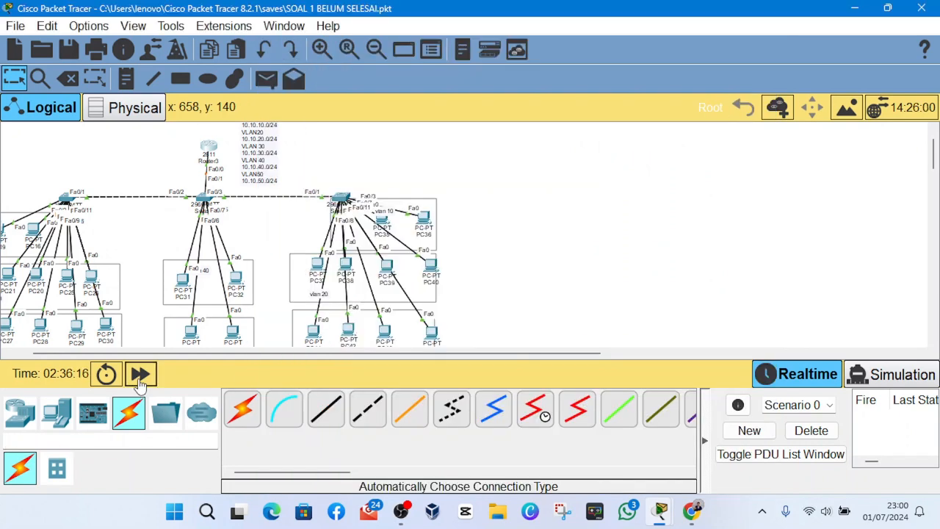
left_click(141, 374)
left_click(141, 374)
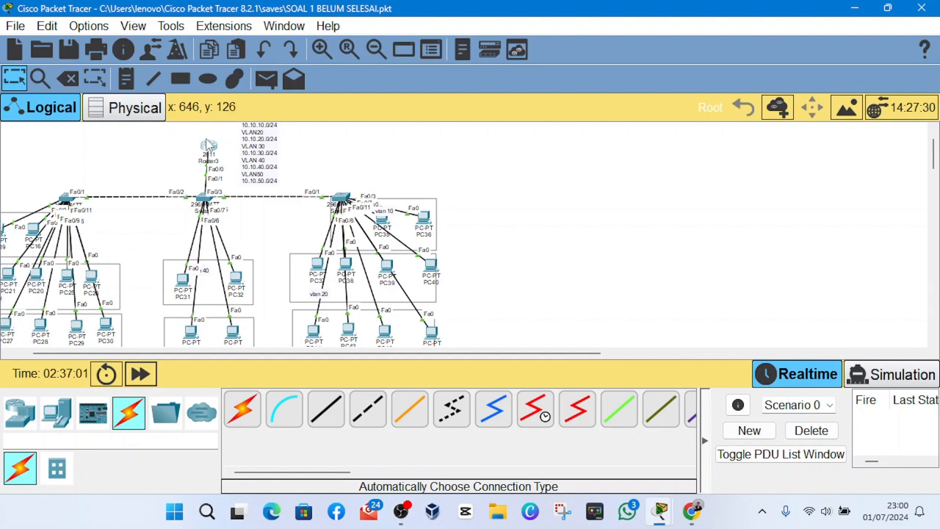
left_click(208, 145)
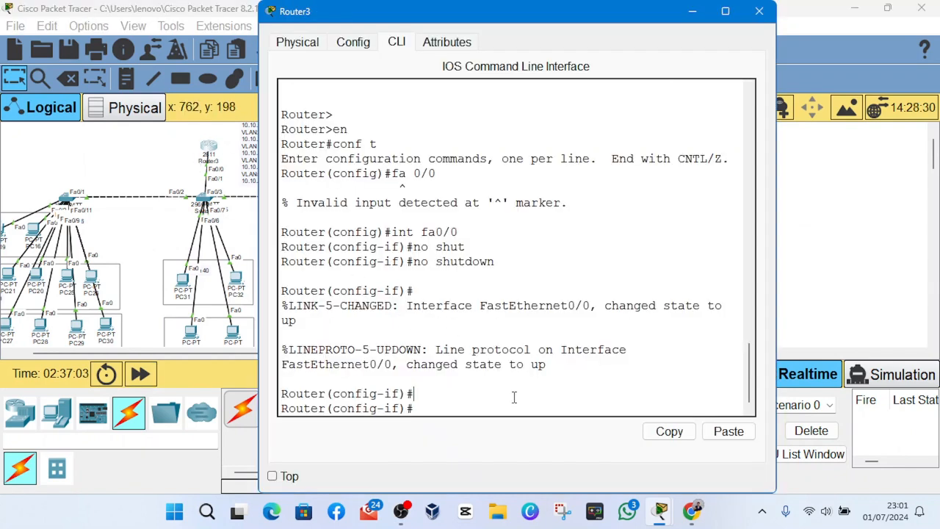
key("Return")
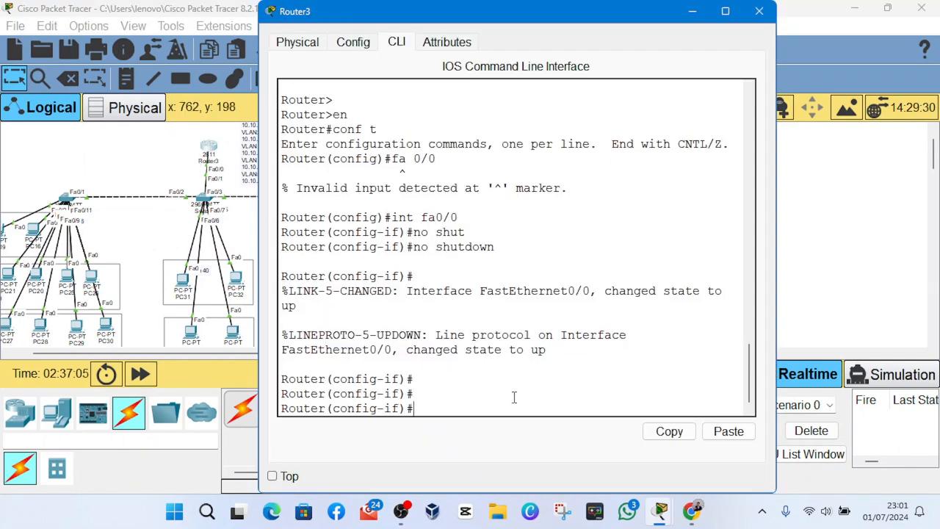
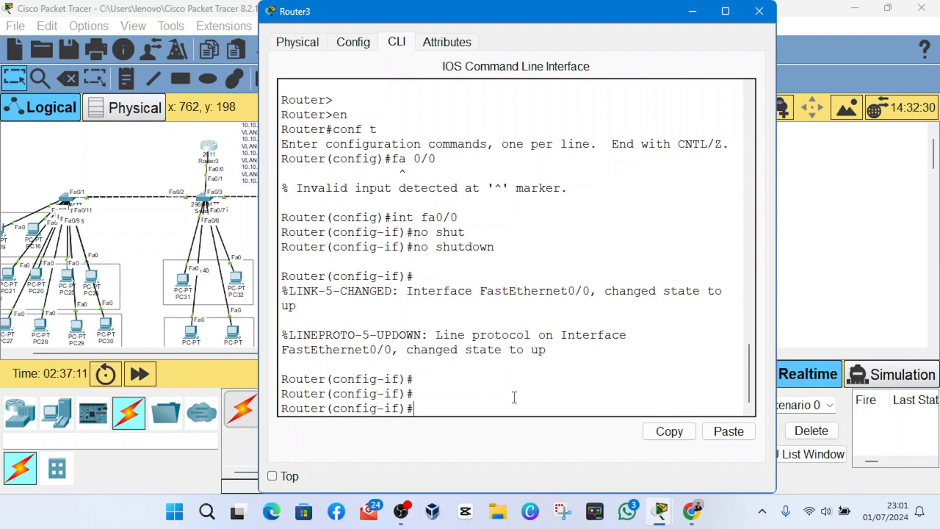
- Create subinterface fa0/0.10 on the router and enter its configuration mode
type("int f")
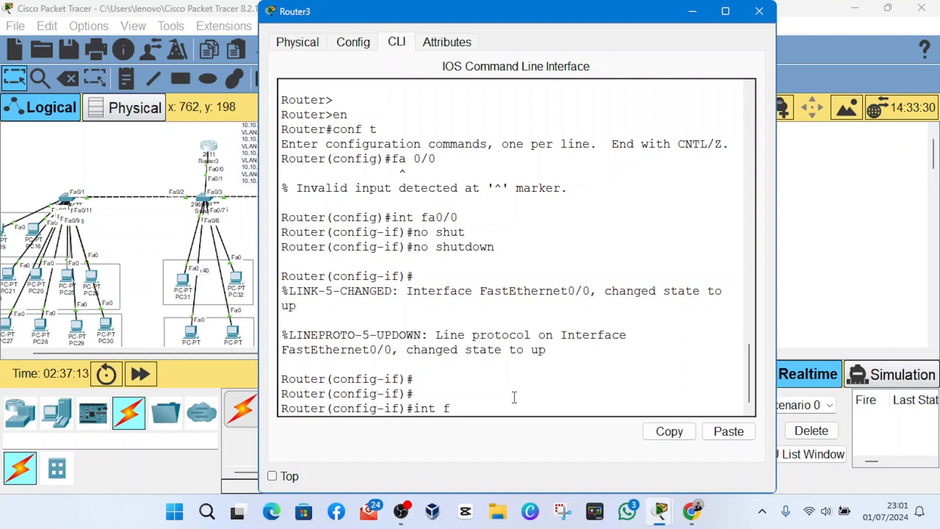
type("a0/0.10")
key("Return")
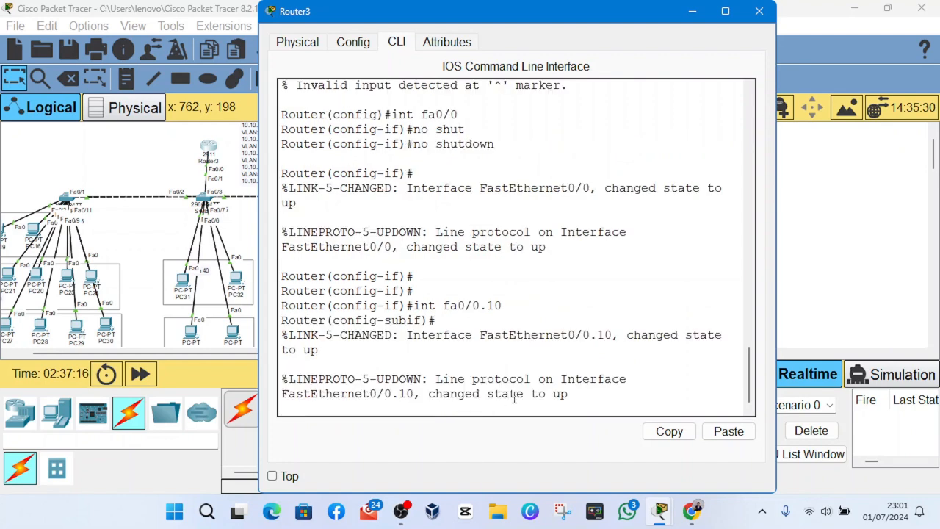
key("Return")
key("Return")
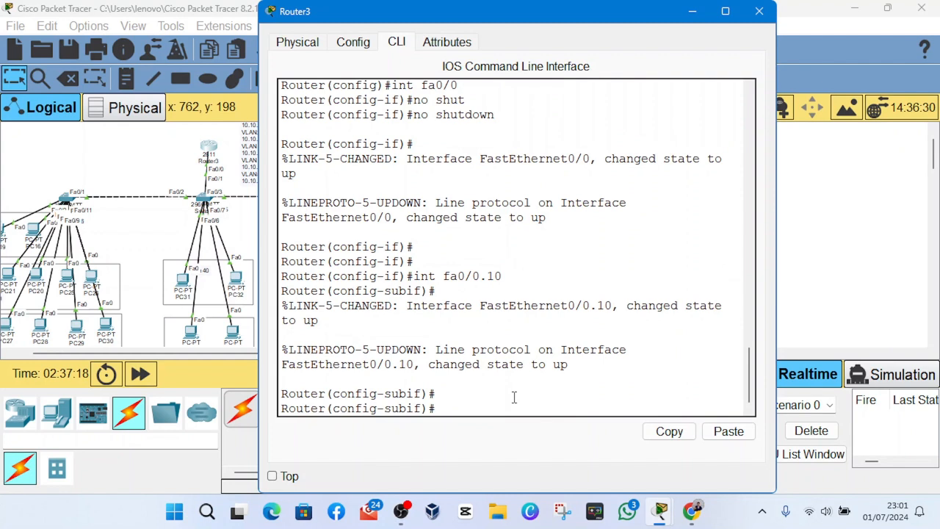
- Set the encapsulation of subinterface fa0/0.10 to dot1Q with VLAN 10
type("encaps")
key("Tab")
type("o")
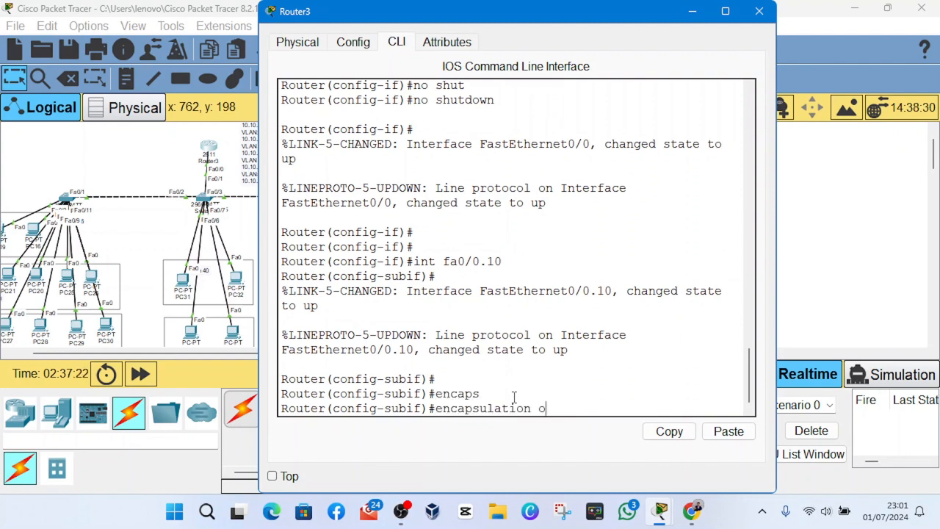
key("BackSpace")
type("do")
key("Tab")
type("10")
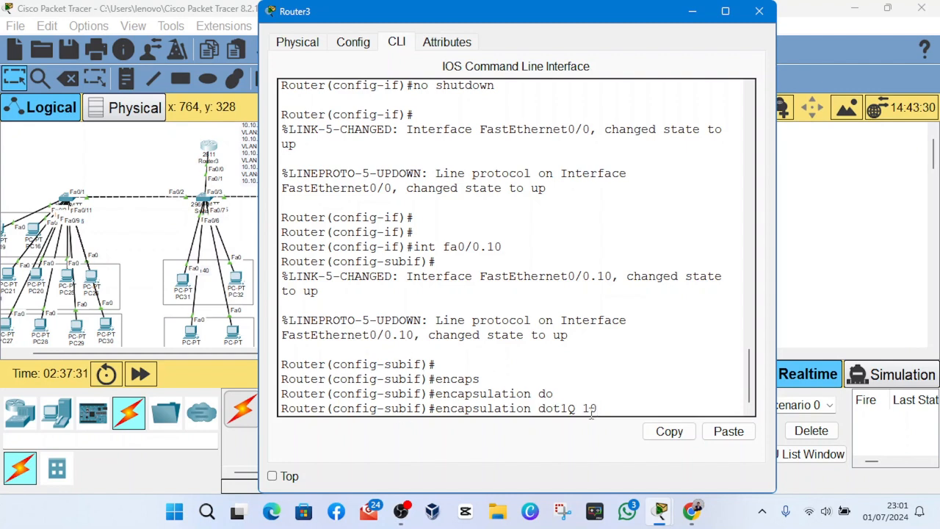
key("Return")
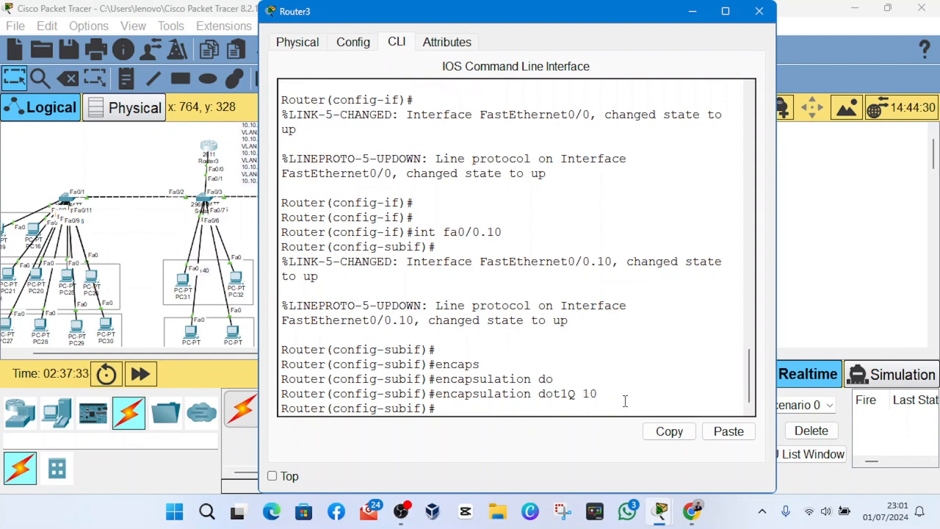
- Assign IP address 10.10.10.1 with subnet mask 255.255.255.0 to subinterface fa0/0.10
type("ip address")
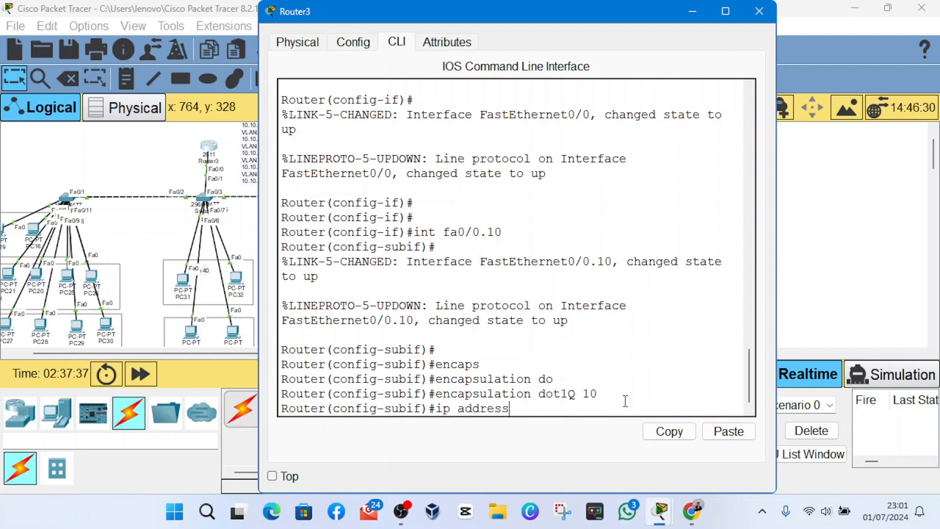
type(" 12")
type("0.10.10")
type(".0")
key("BackSpace")
type("1")
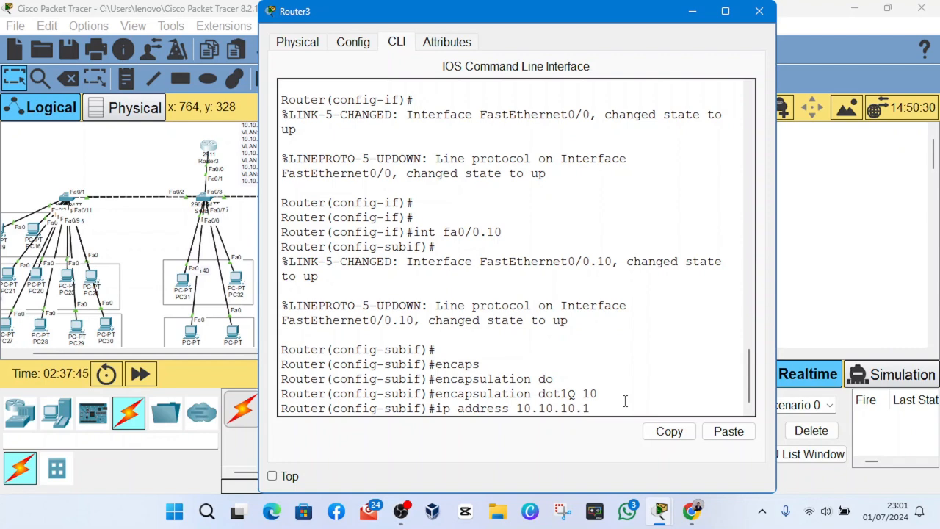
left_click(414, 514)
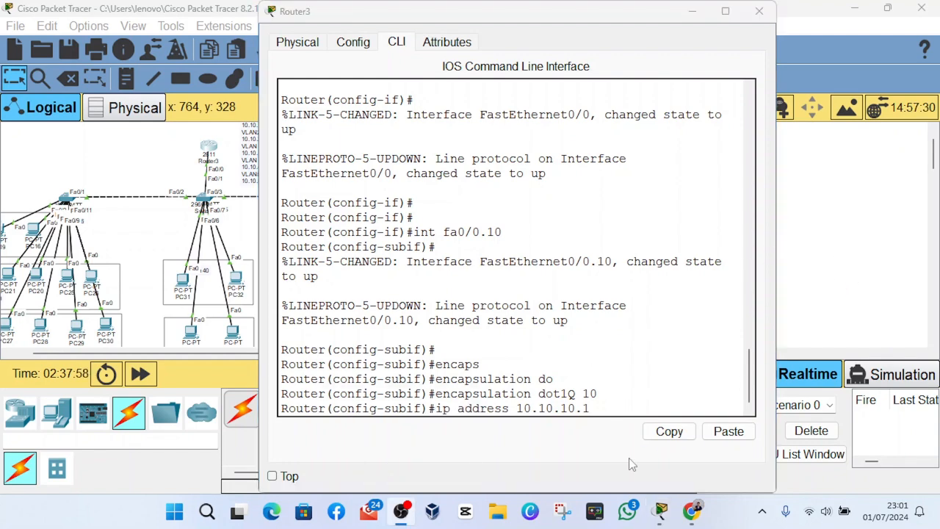
left_click(601, 446)
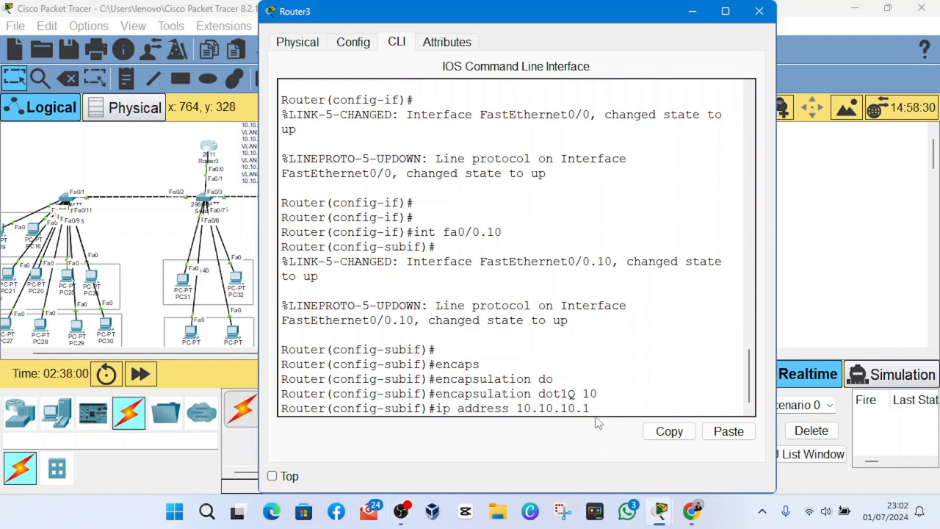
type("255.255.255.0")
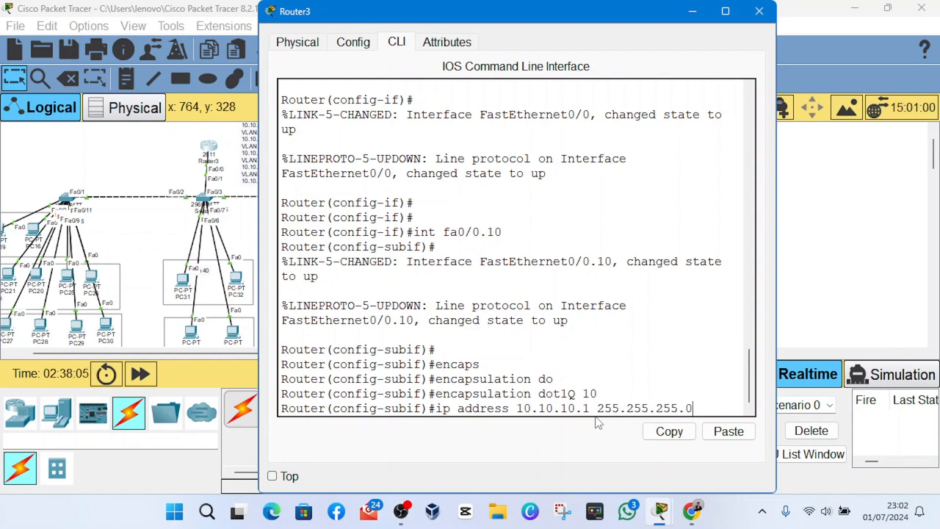
key("Return")
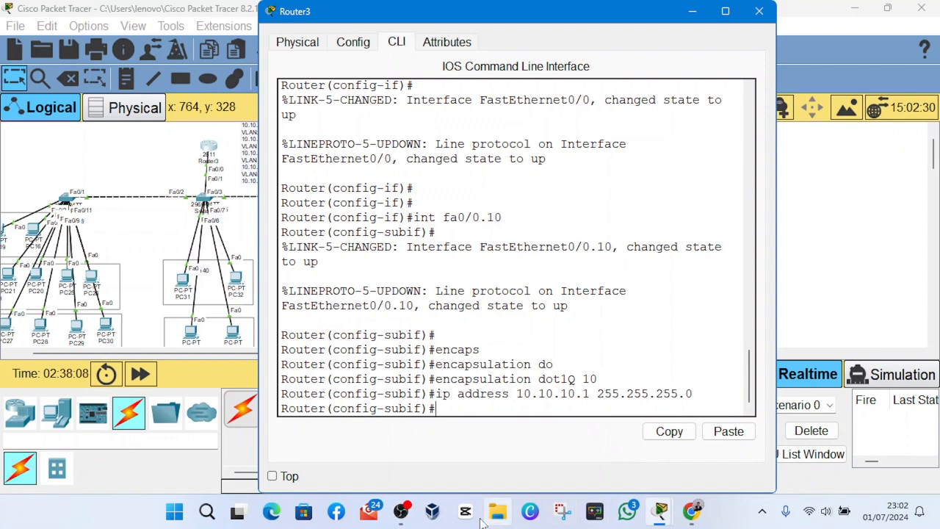
- Exit to global configuration mode and create subinterface fa0/0.20 on the router
left_click(401, 511)
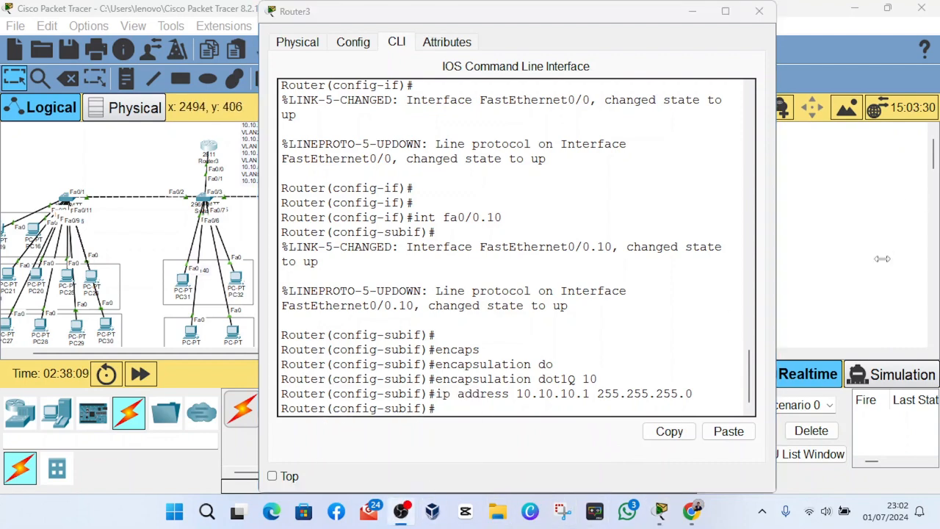
left_click(572, 446)
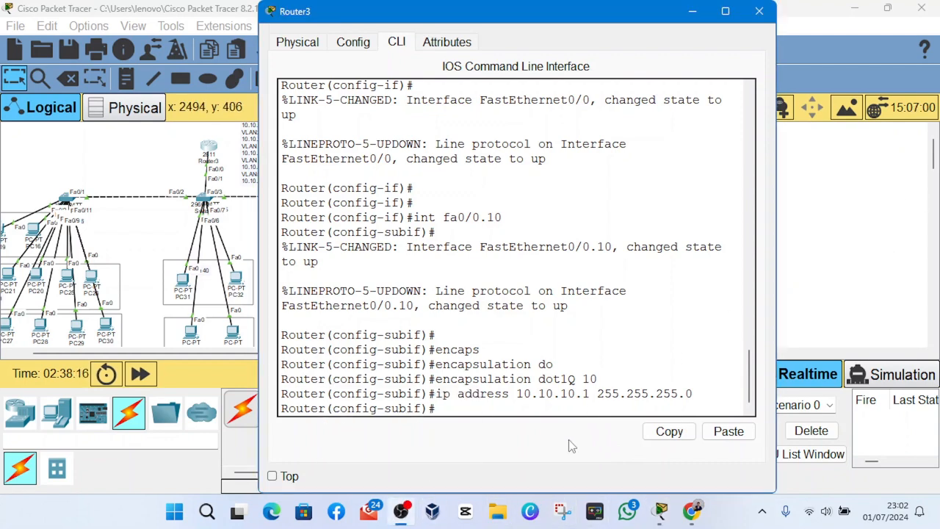
type("e")
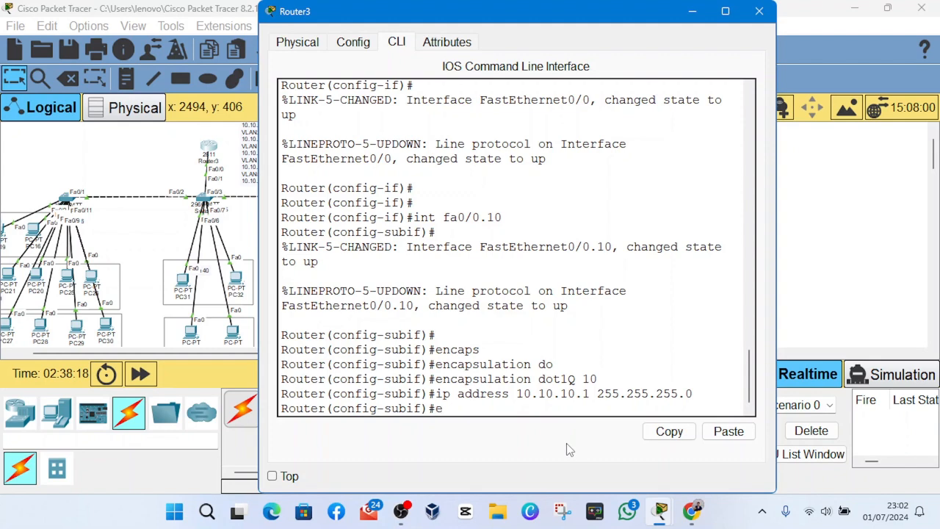
type("xit")
key("Return")
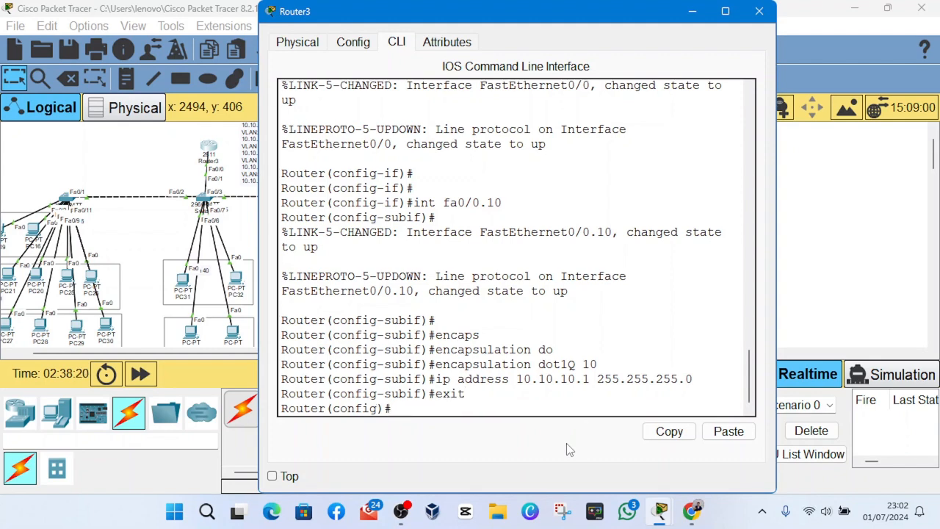
type("int fa0/")
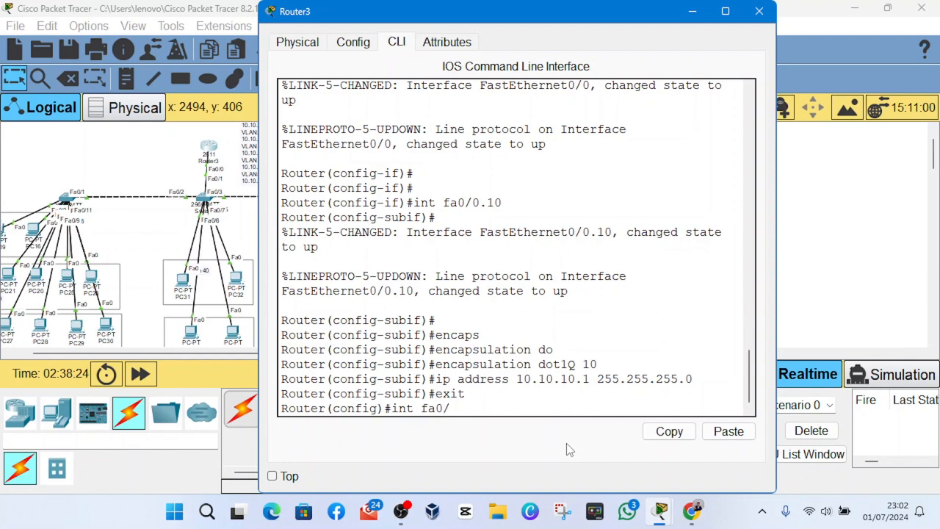
type("0.2")
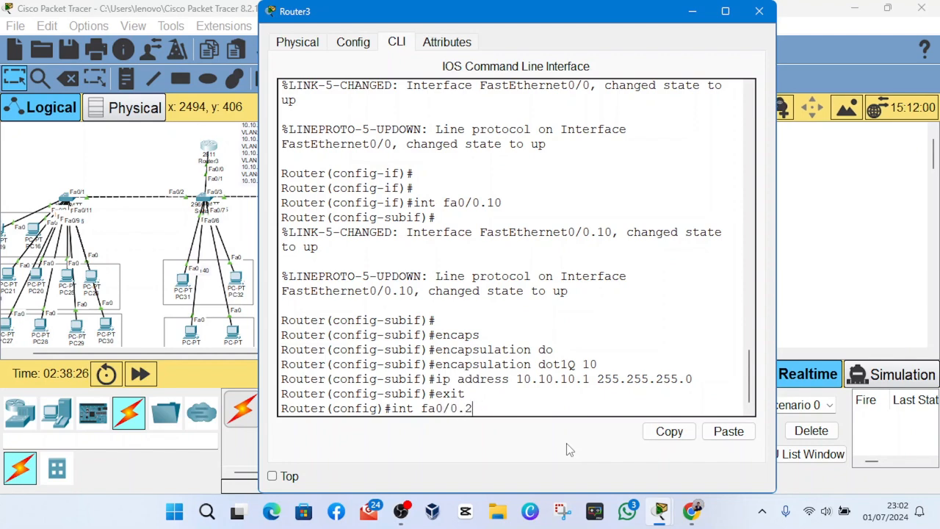
type("0")
key("Return")
key("Return")
key("Return")
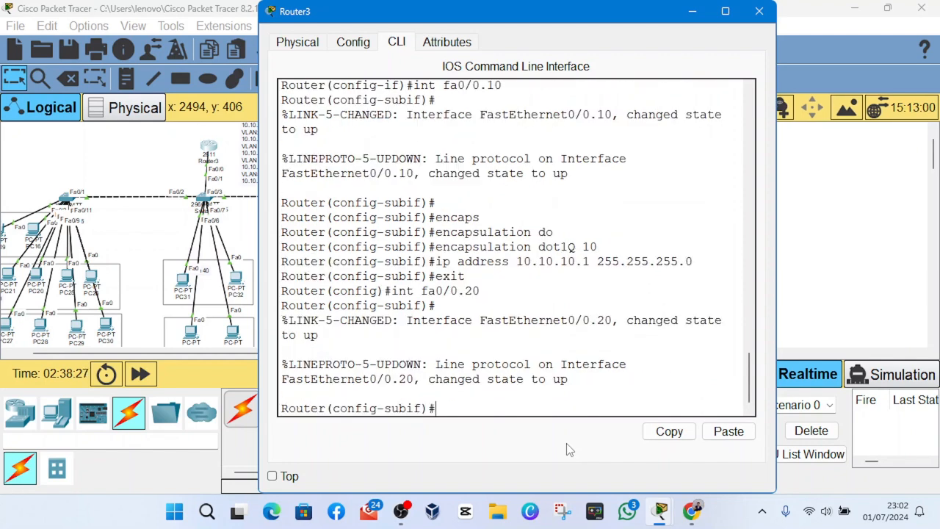
- Set the encapsulation of subinterface fa0/0.20 to dot1Q with VLAN 20
type("enc")
key("Tab")
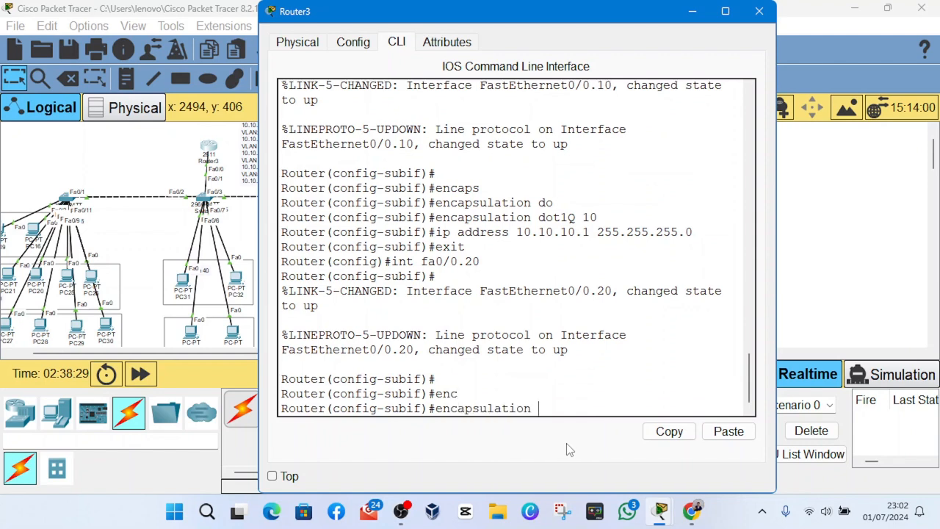
type("d")
key("Tab")
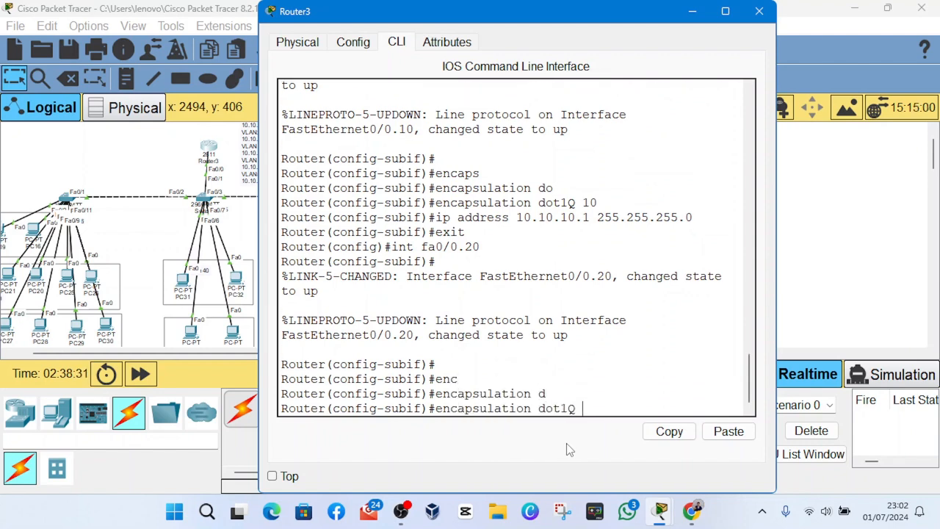
type("20")
key("Return")
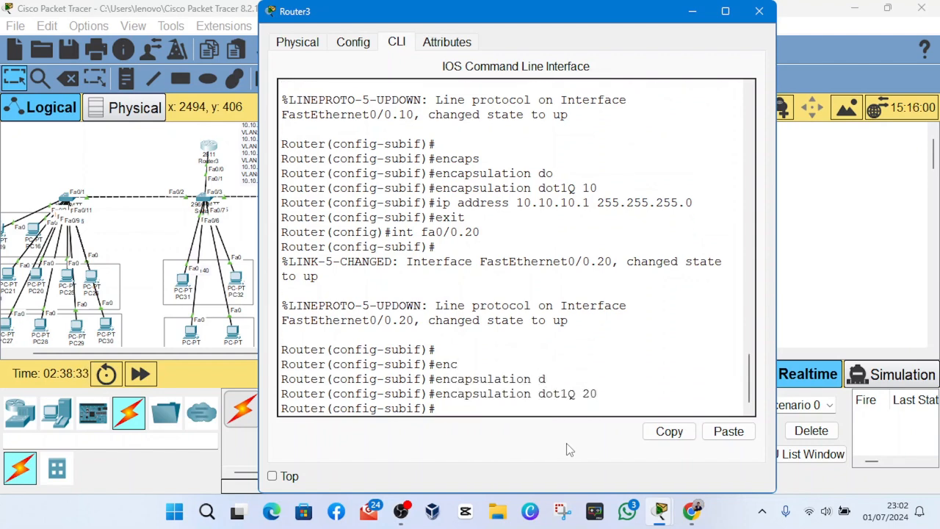
- Assign IP address 10.10.20.1 with subnet mask 255.255.255.0 to subinterface fa0/0.20
type("ip ad")
key("Tab")
type("10")
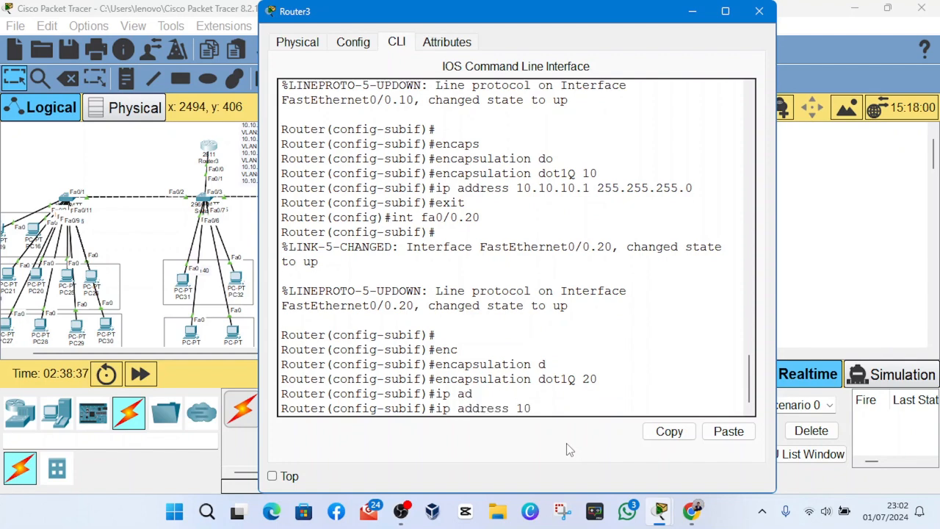
type(".10.10")
type("0.1 255.255")
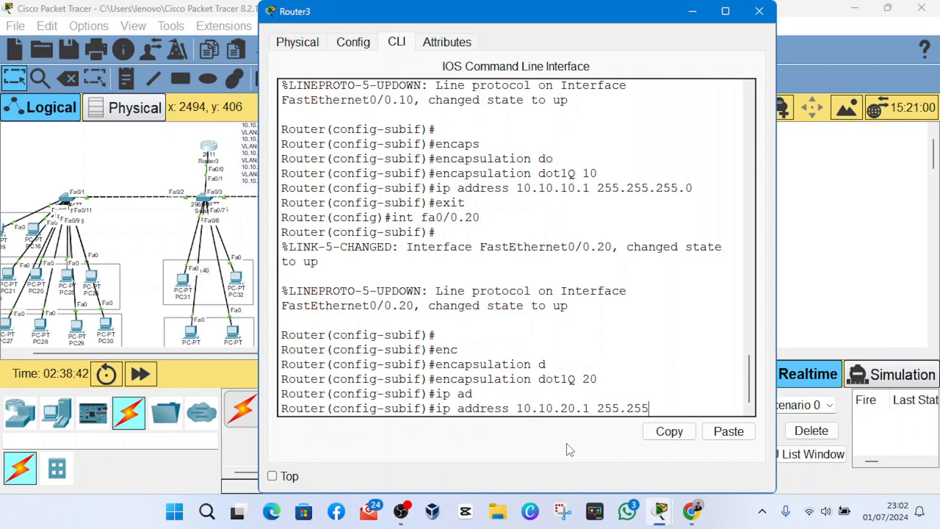
type(".255.0")
key("Return")
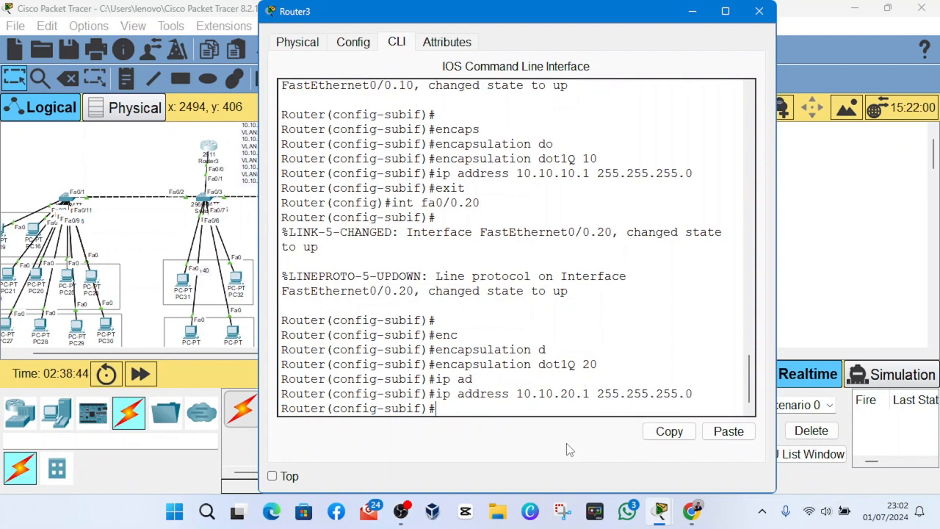
- Create subinterface fa0/0.30 directly from the current subinterface configuration mode
type("int fa0/0.30")
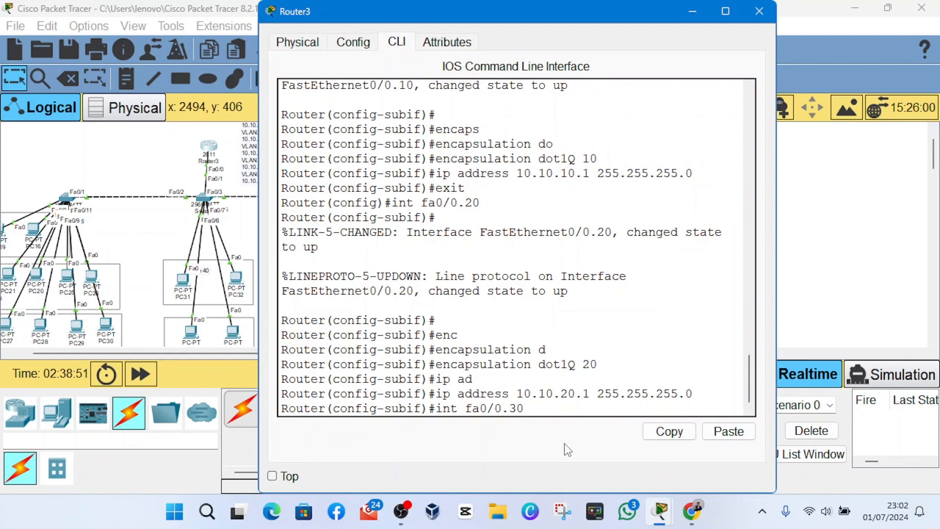
key("Return")
key("Return")
key("Return")
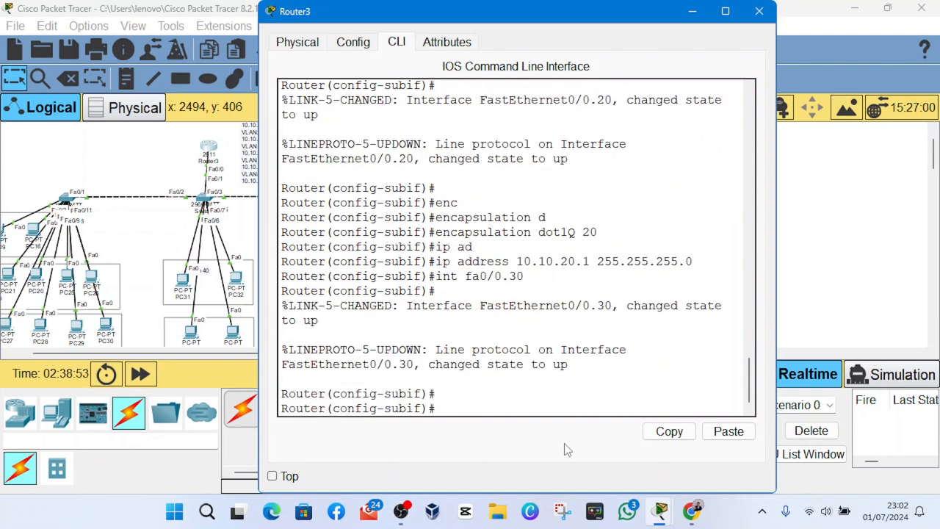
- Set the encapsulation of subinterface fa0/0.30 to dot1Q with VLAN 30
type("en")
key("Tab")
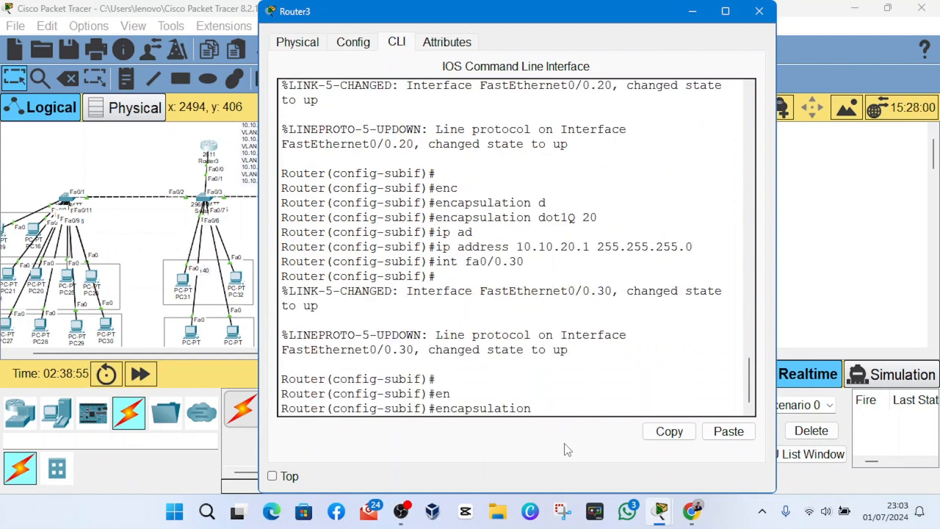
type("d")
key("Tab")
type("30")
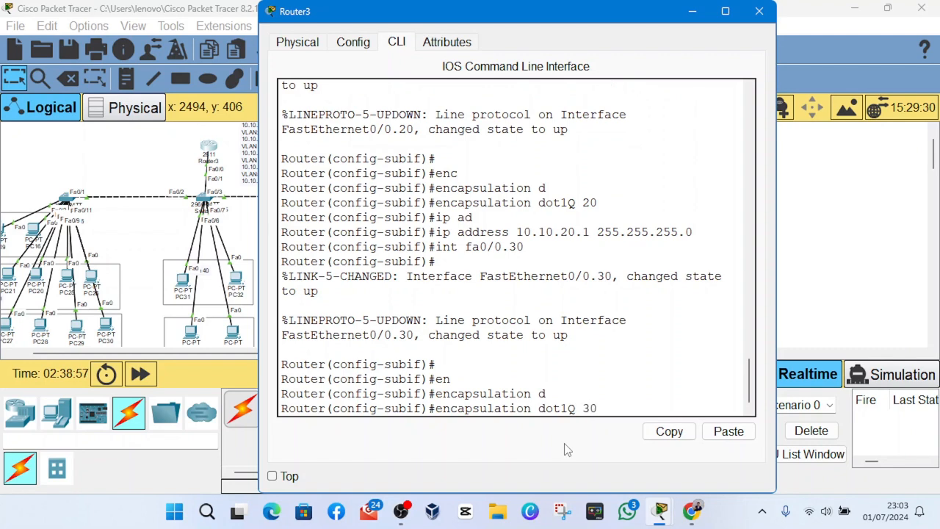
key("Return")
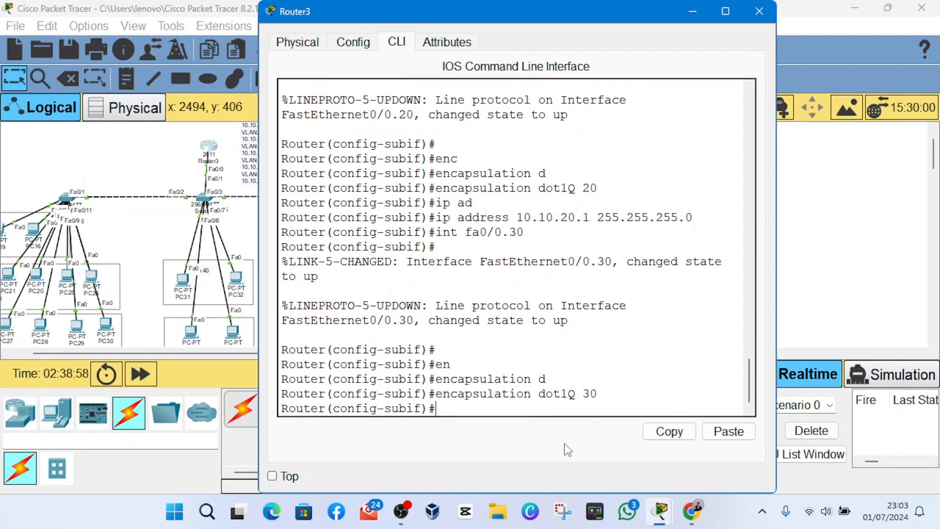
- Assign IP address 10.10.30.1 with subnet mask 255.255.255.0 to subinterface fa0/0.30
type("ip a")
key("Tab")
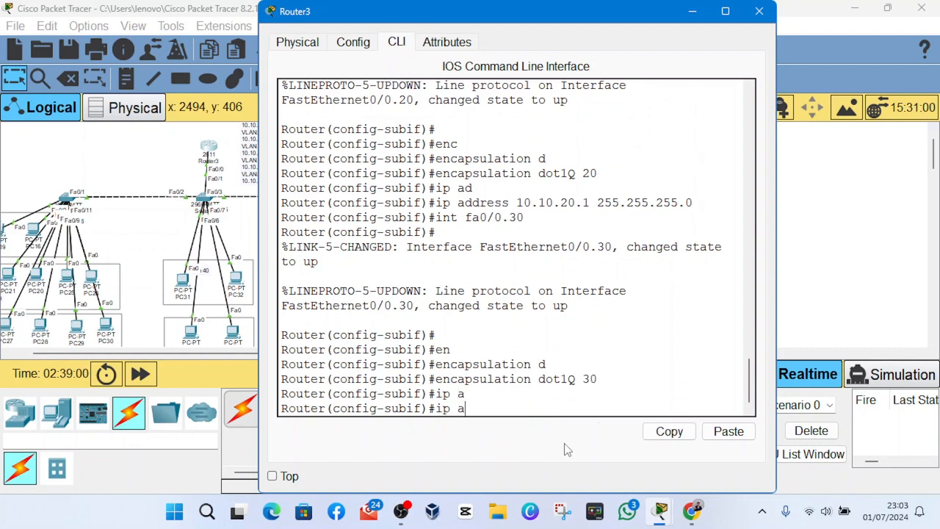
type("d")
key("Tab")
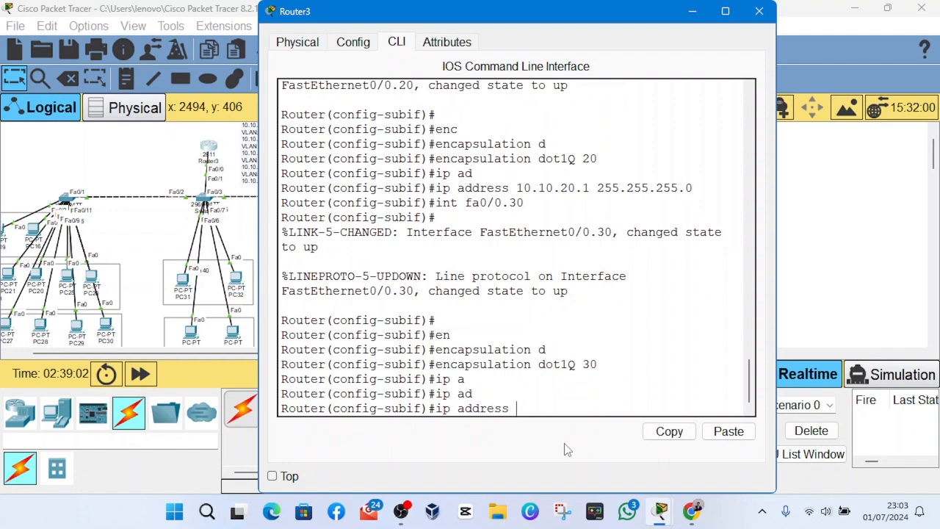
type("10.10.10.")
key("BackSpace")
type("30.1 255.")
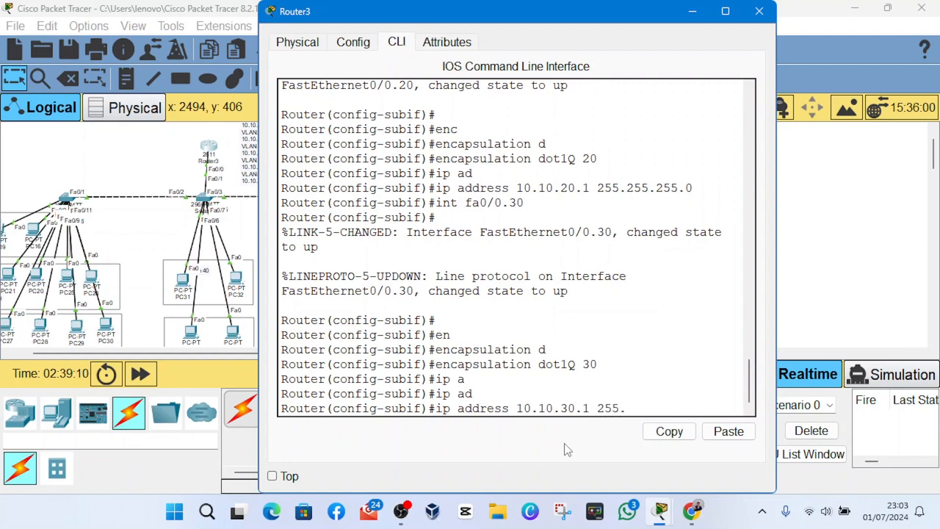
type("255.255.2")
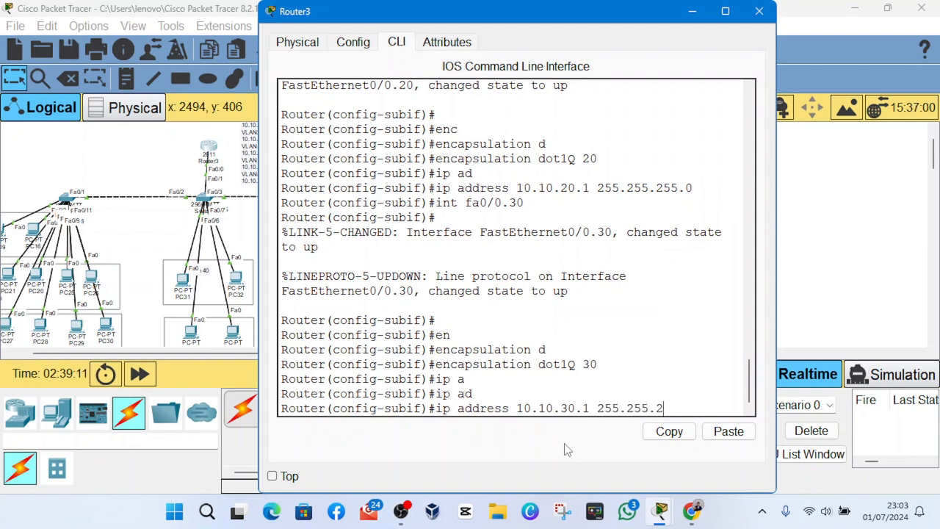
type("0")
key("Return")
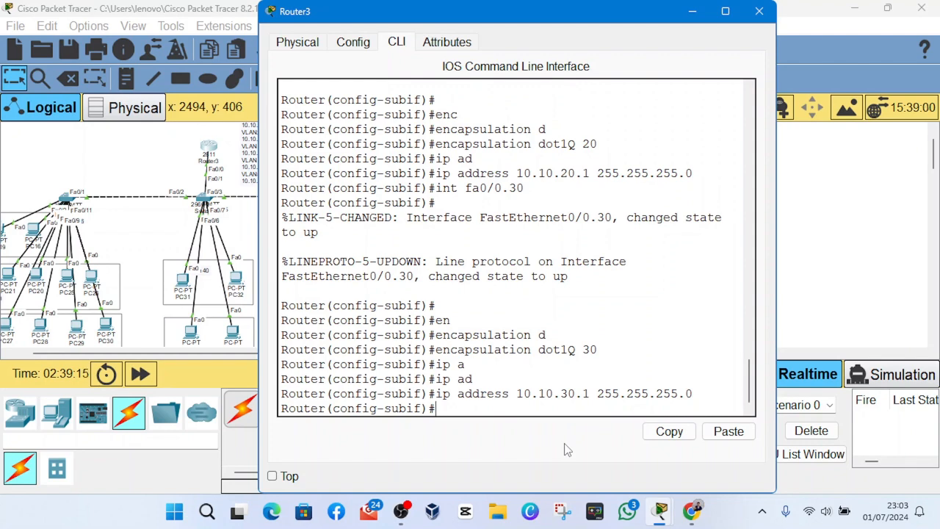
- Create subinterface fa0/0.40 directly from the current subinterface configuration mode
type("int fa0/0.")
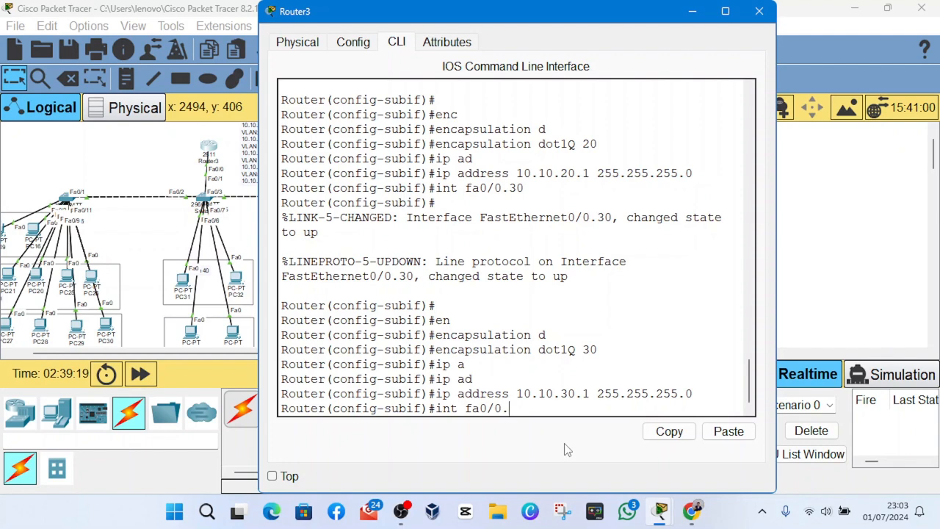
type("40")
key("Return")
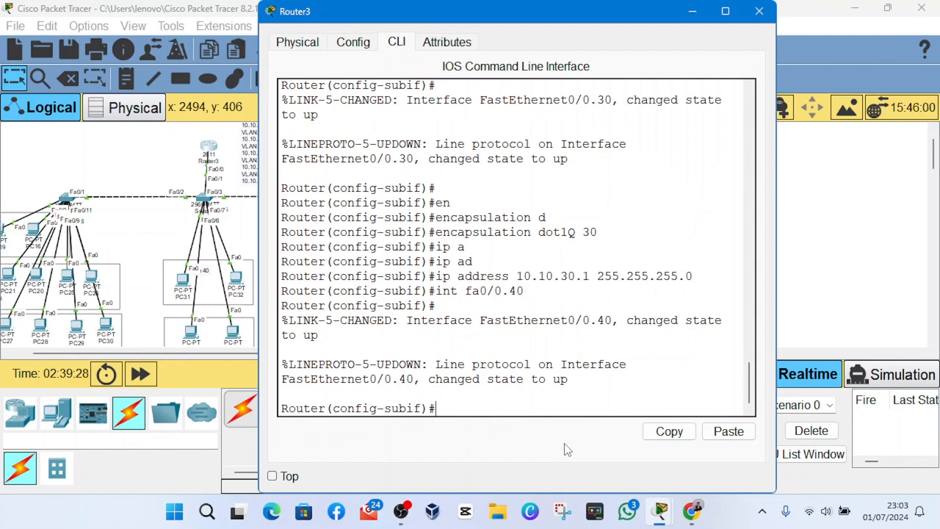
- Set the encapsulation of subinterface fa0/0.40 to dot1Q with VLAN 40
type("enc")
key("Tab")
type("d")
key("Tab")
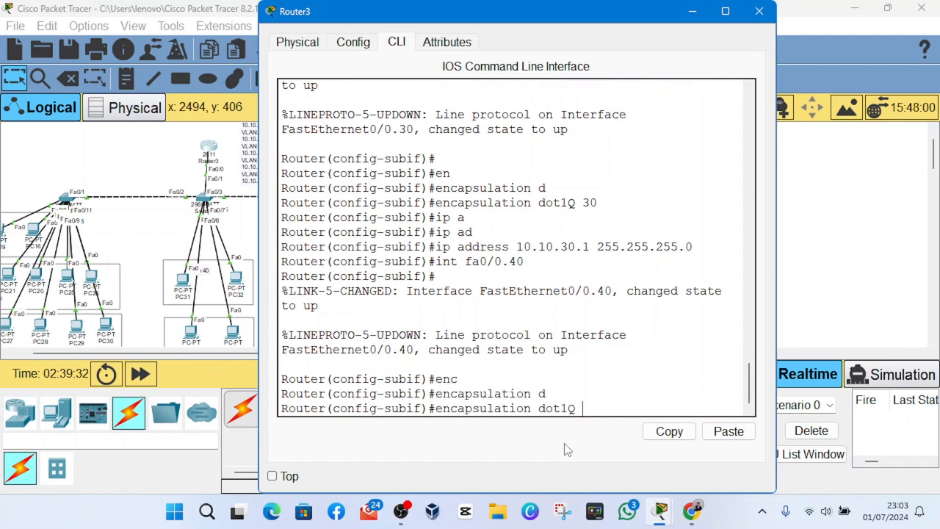
type("40")
key("Return")
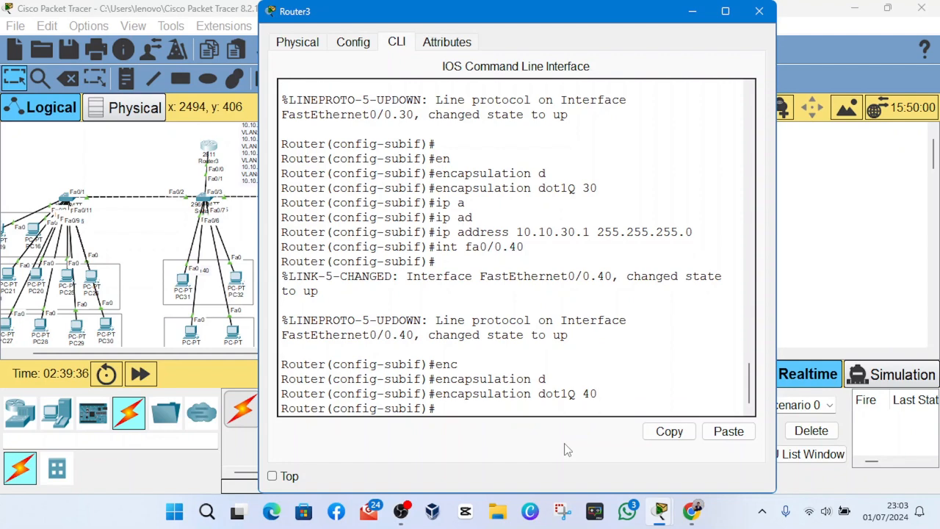
- Assign IP address 10.10.40.1 with subnet mask 255.255.255.0 to subinterface fa0/0.40
type("ip ad")
key("Tab")
type("10.1")
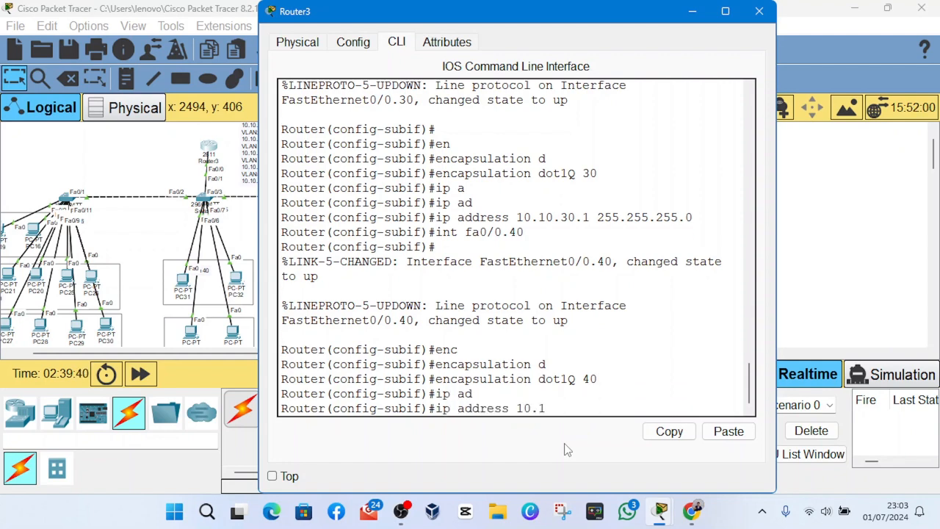
type("0.40.1 255.255.255.0")
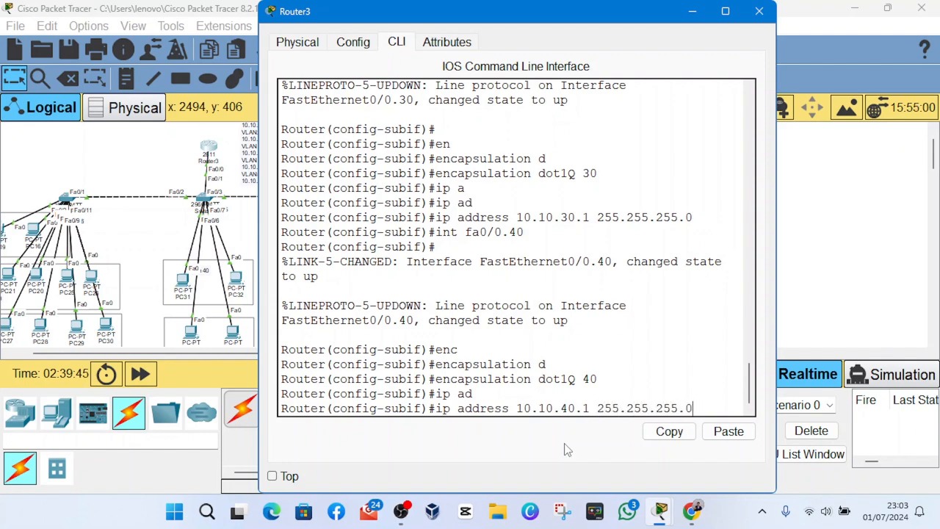
key("Return")
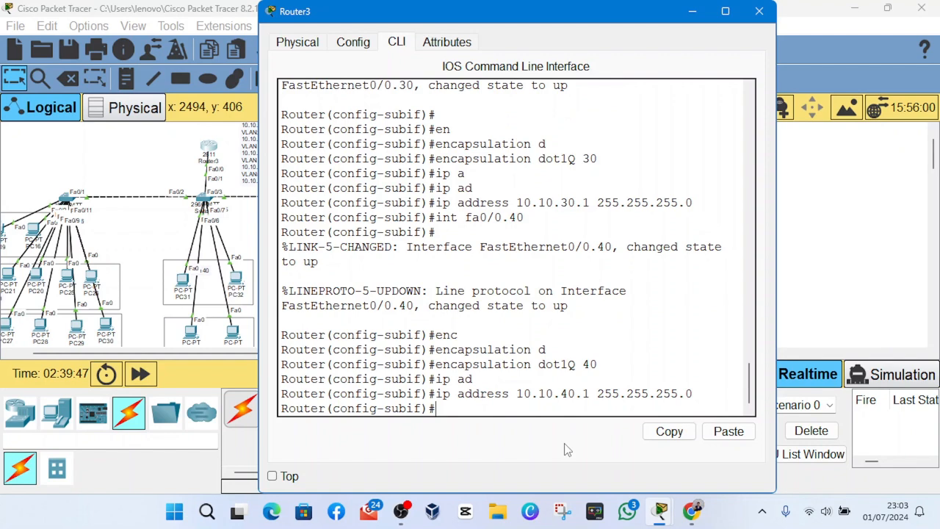
- Create subinterface fa0/0.50 directly from the current subinterface configuration mode
type("int fa0//")
key("BackSpace")
type(".50")
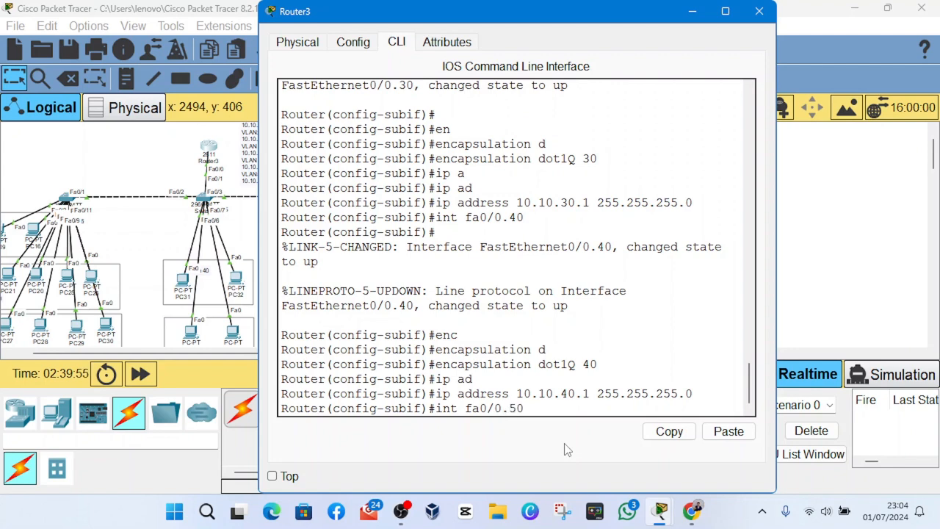
key("Return")
key("Return")
key("Return")
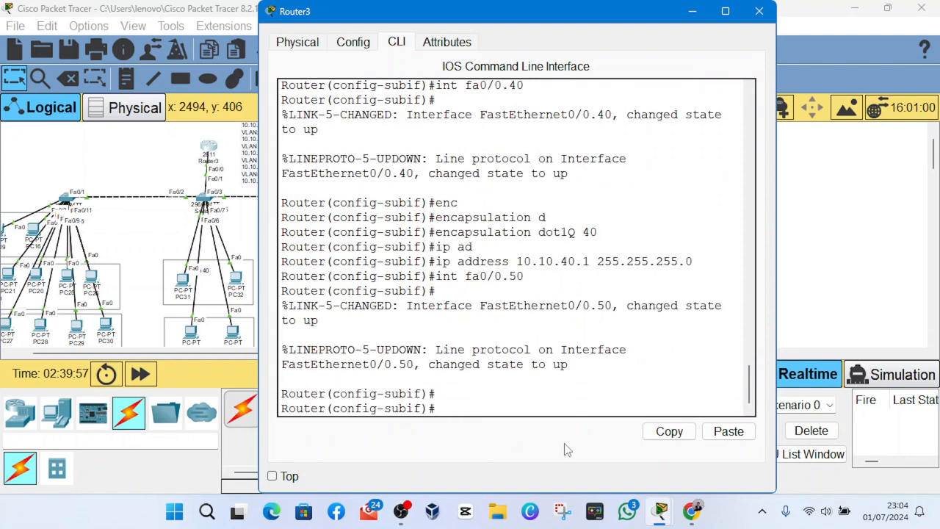
- Set the encapsulation of subinterface fa0/0.50 to dot1Q with VLAN 50
type("enc")
key("Tab")
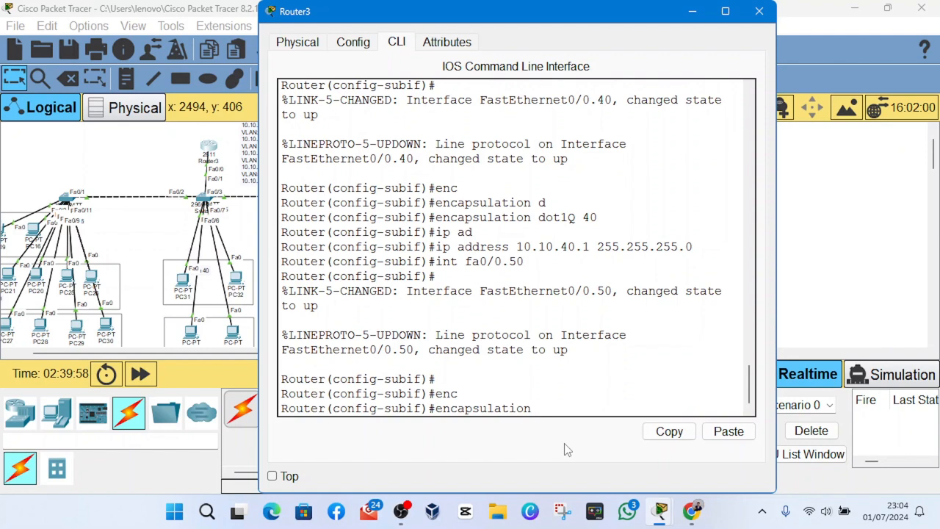
type("d")
key("Tab")
type("50")
key("Return")
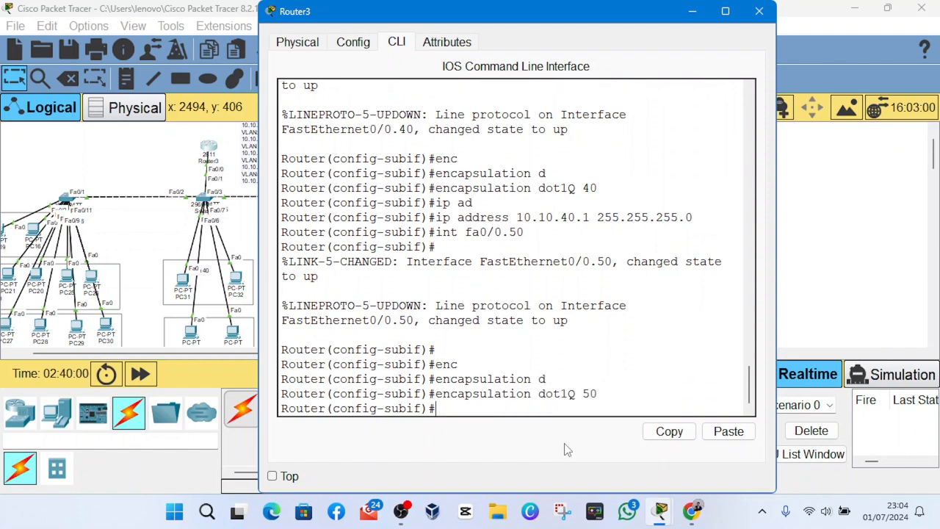
- Assign IP address 10.10.50.1 with subnet mask 255.255.255.0 to subinterface fa0/0.50
type("ip ad")
key("Tab")
type("10.10.1")
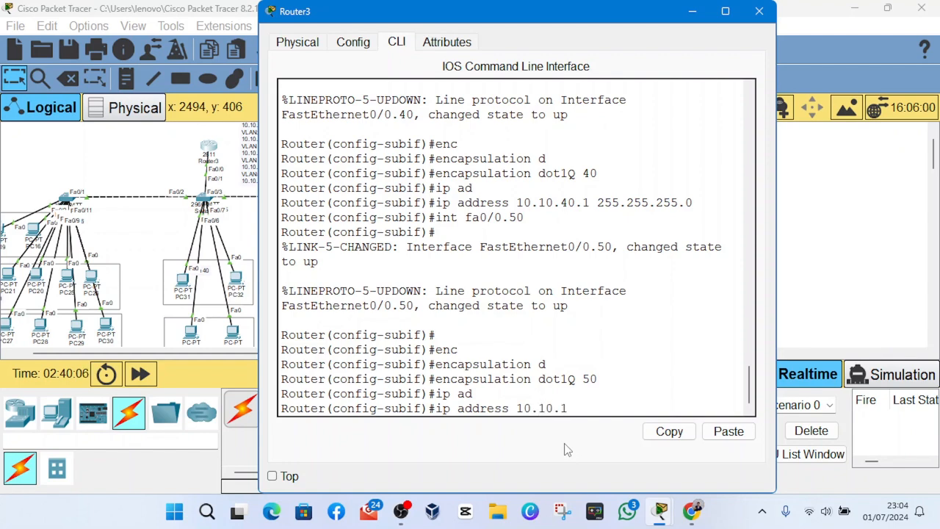
key("BackSpace")
type("50.1 255.255")
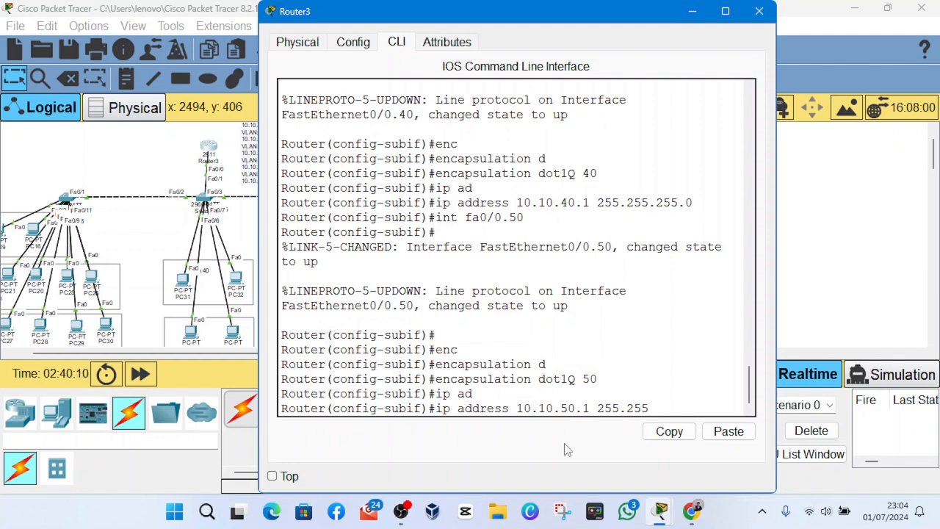
type(".255.0")
key("Return")
key("Return")
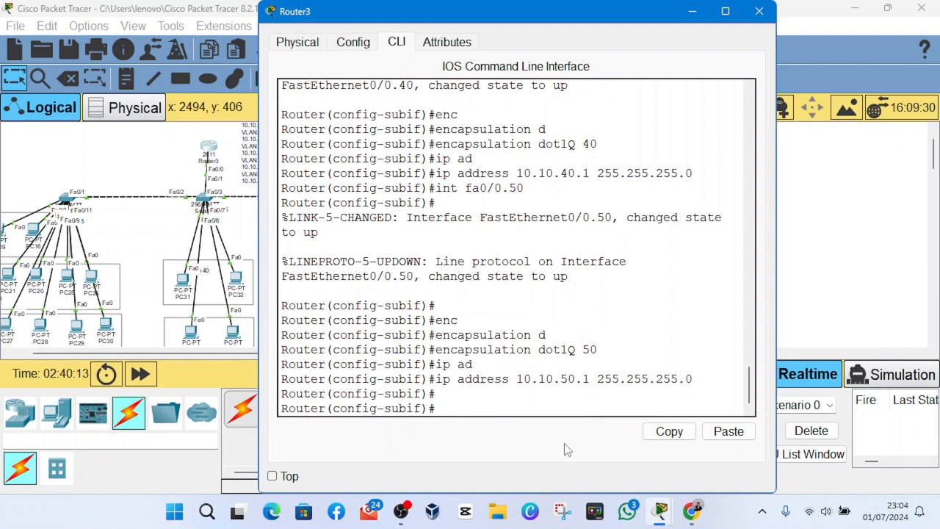
- Display the router's brief IP interface summary from configuration mode with "do show ip int brief"
left_click(409, 510)
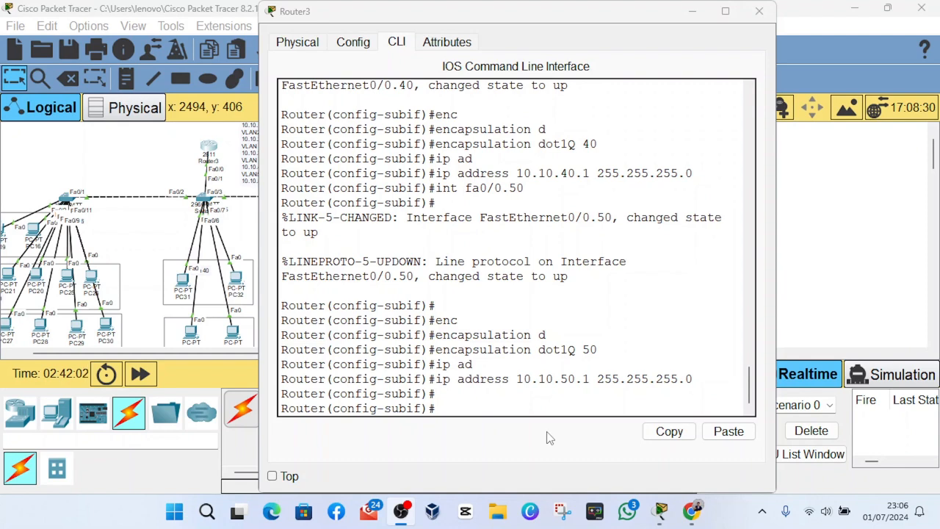
left_click(547, 436)
type("do show ")
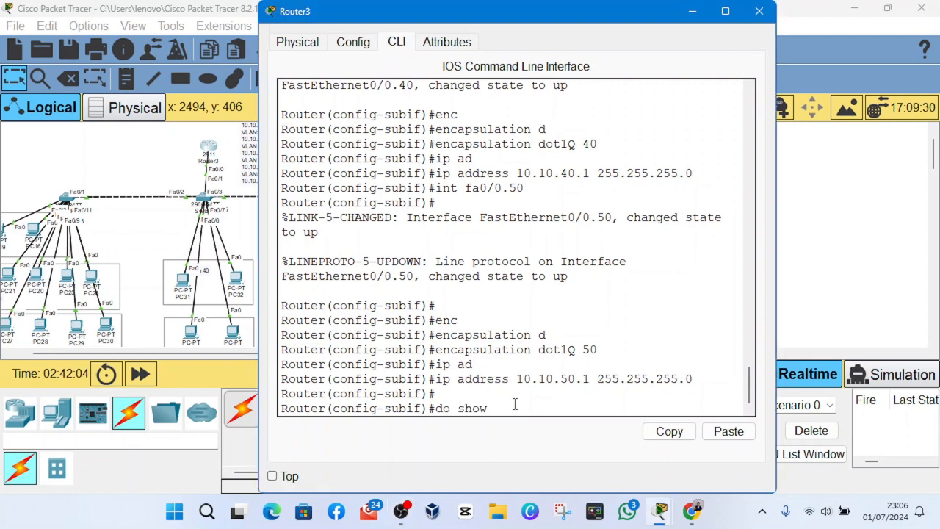
type("ip int")
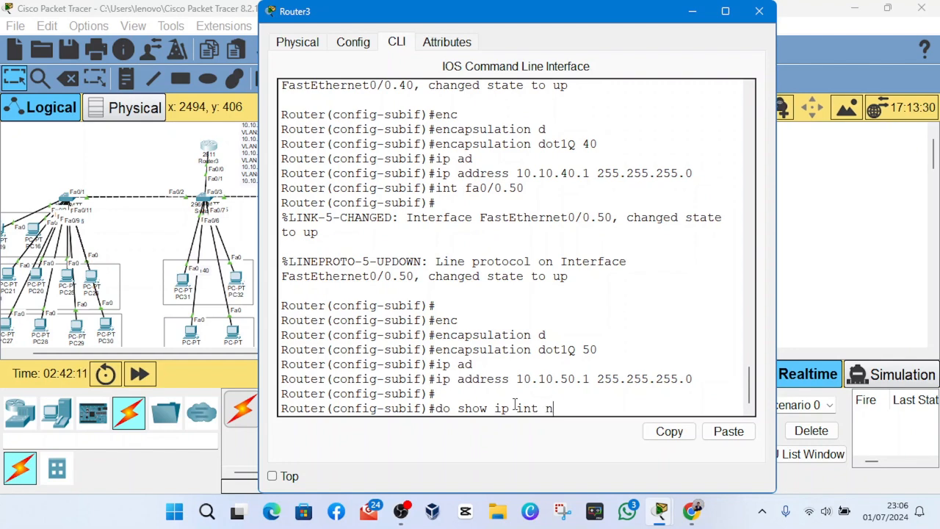
type("br")
type("ief")
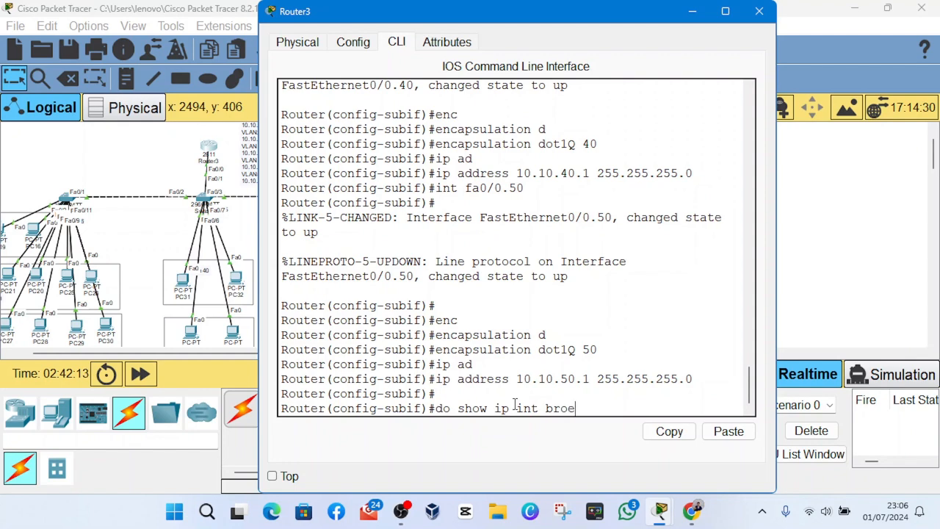
key("Return")
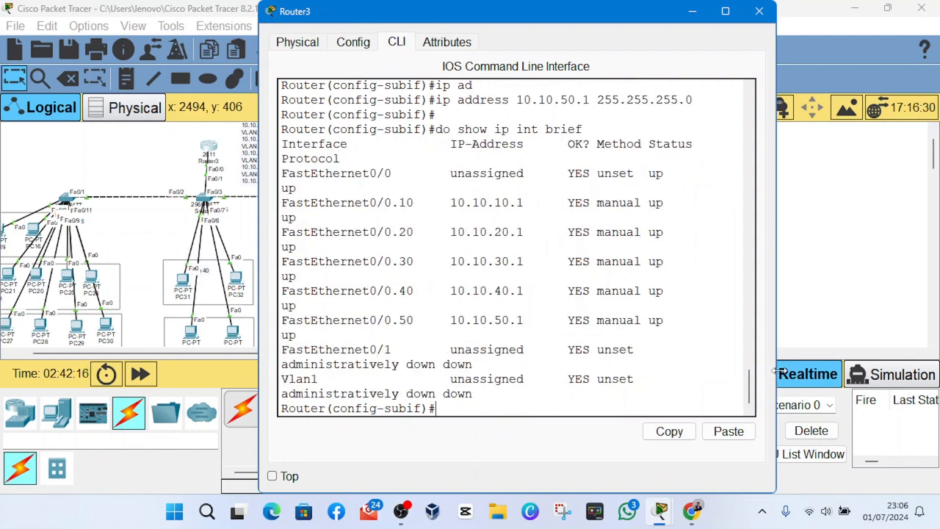
- Widen the router window and examine the IP addresses assigned to the FastEthernet0/0 subinterfaces
left_click_drag(936, 367, 936, 367)
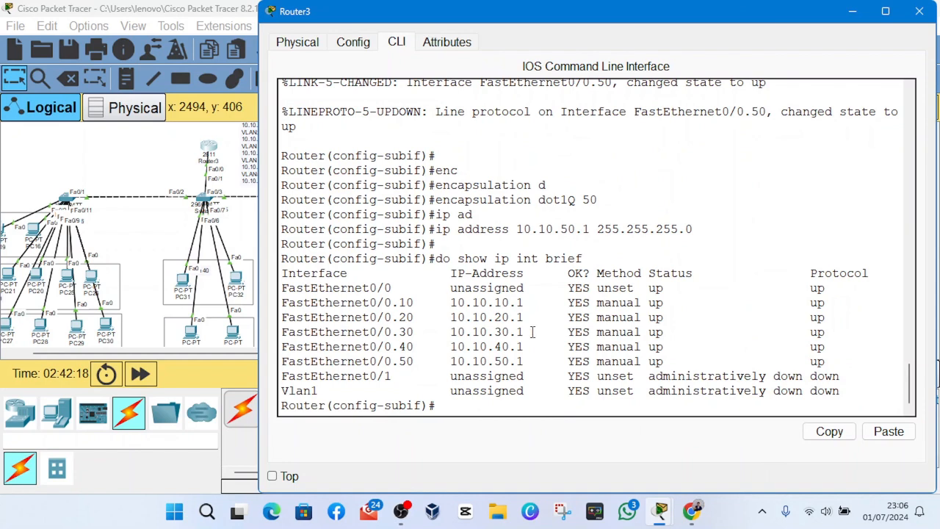
left_click_drag(452, 302, 493, 349)
left_click(468, 319)
left_click(502, 360)
- Create a DHCP pool named vlan10 on the router
left_click(468, 408)
type("ip dhcp poo")
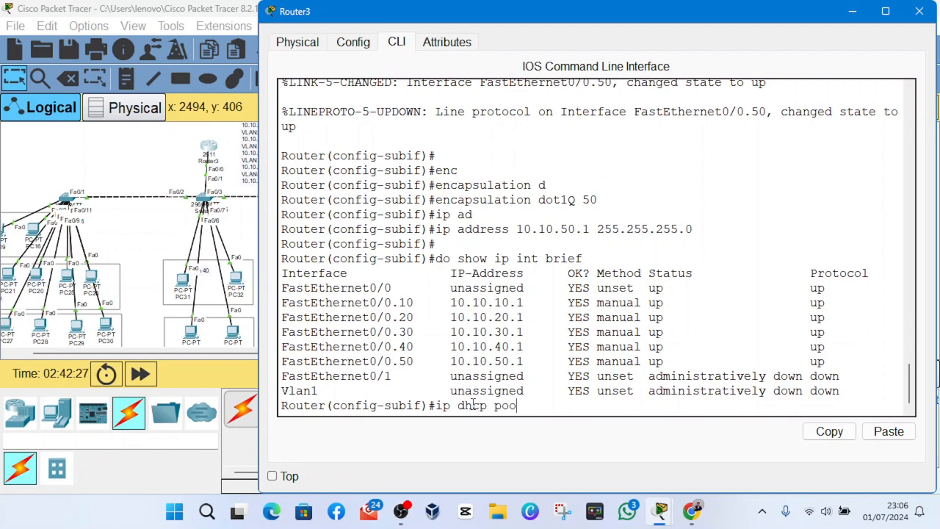
type("l vlan10")
key("Return")
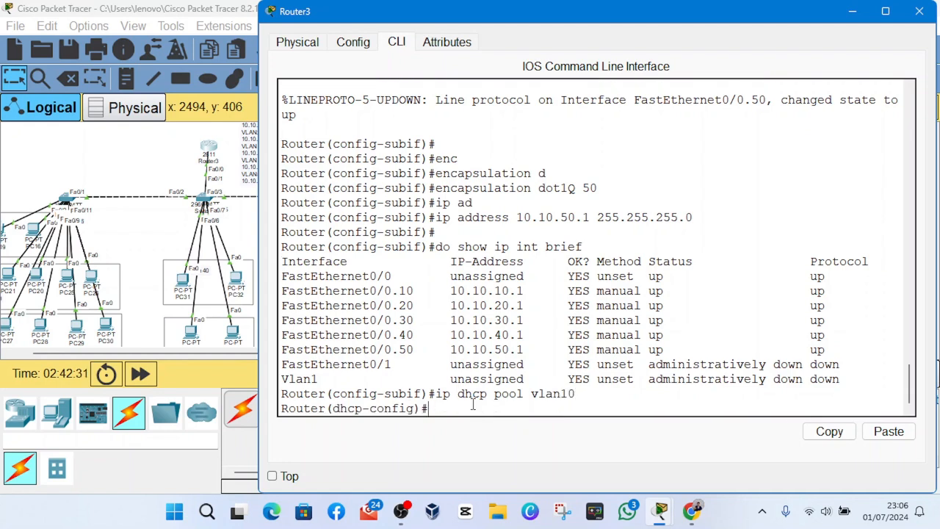
- Set the vlan10 DHCP pool's network to 10.10.10.0 with subnet mask 255.255.255.0
type("net")
key("Tab")
type("10")
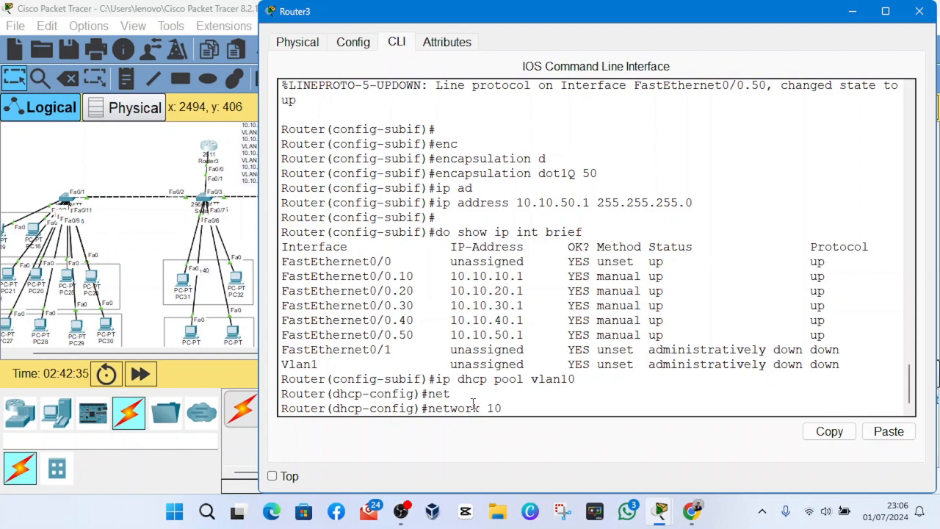
type(".10.10.0 255.255.255.0")
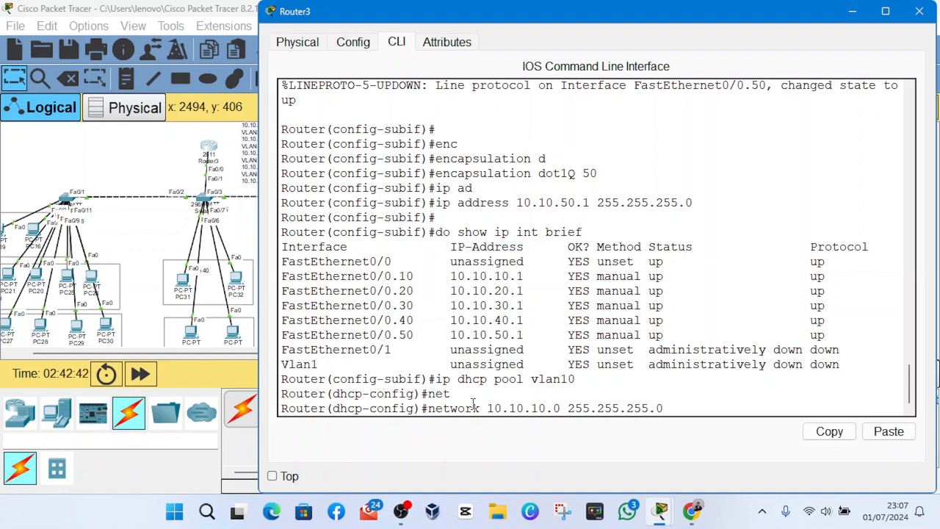
key("Return")
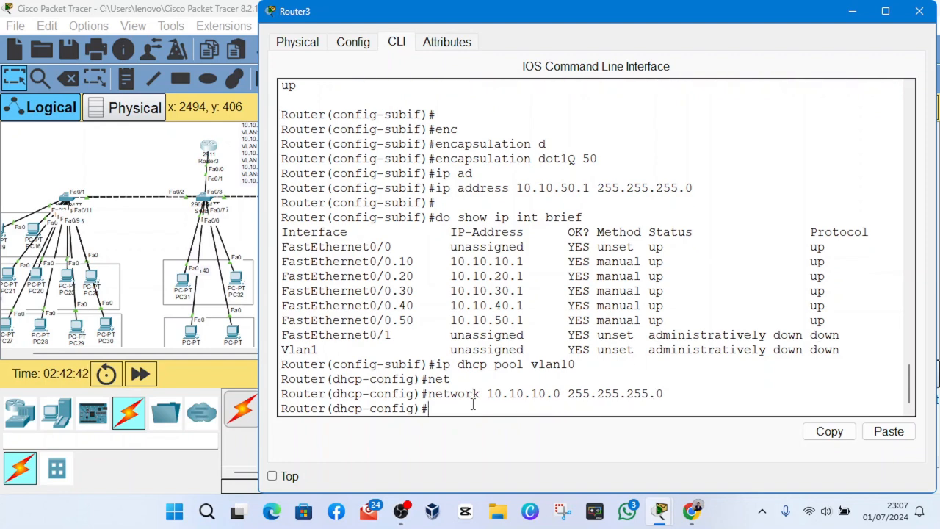
- Set the default router of the vlan10 DHCP pool to 10.10.10.1
type("def")
key("Tab")
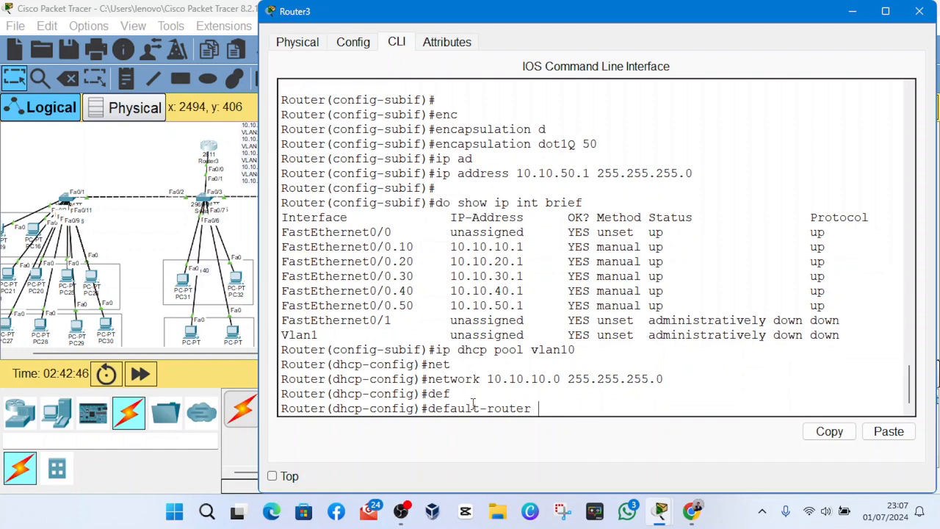
type("10.10.10.1")
key("Return")
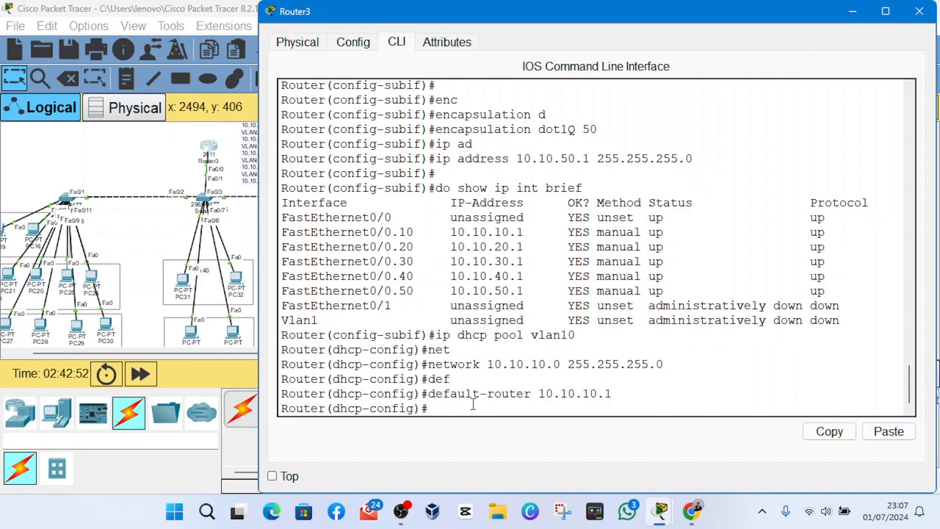
- Set the DNS server of the vlan10 DHCP pool to 8.8.8.8
type("dn")
key("Tab")
type("8.8.8.8")
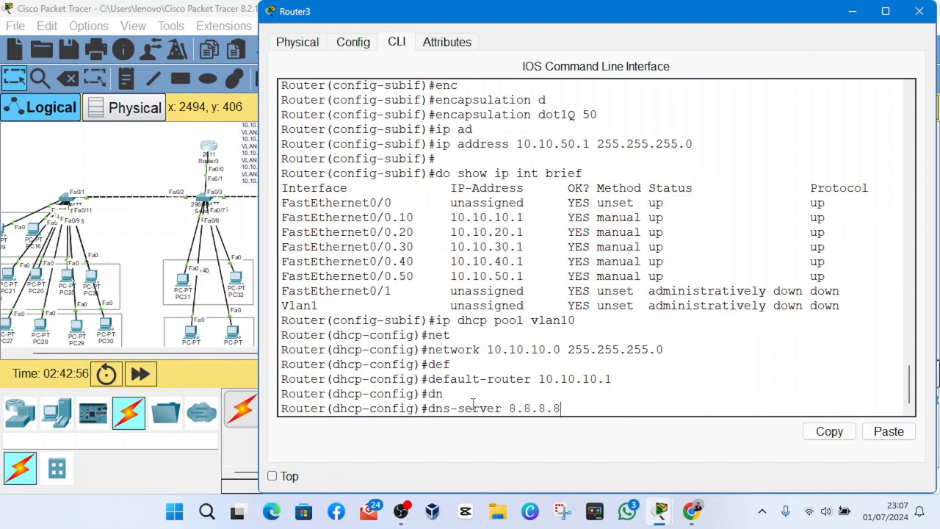
key("Return")
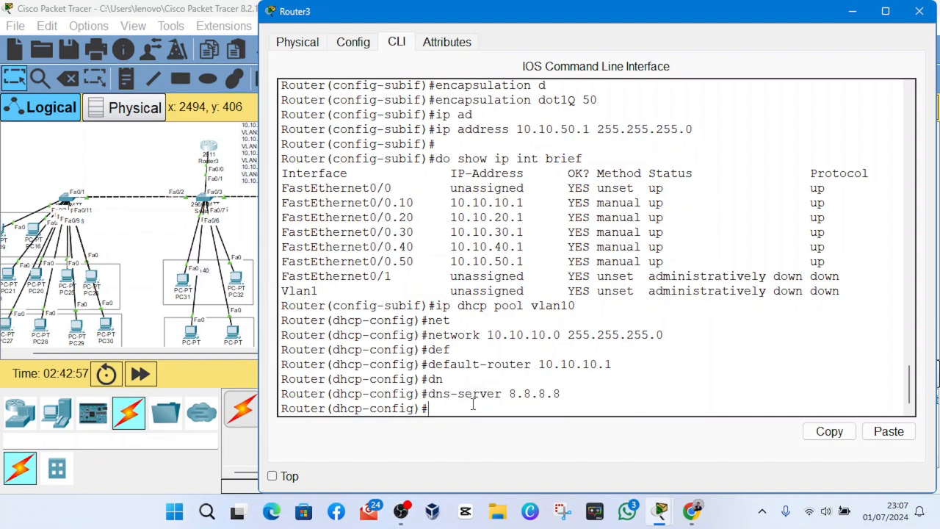
- Create a DHCP pool named vlan20 by reusing and editing the earlier vlan10 pool command
type("dh")
key("BackSpace")
key("BackSpace")
key("Up")
key("Up")
key("Up")
key("Up")
key("Up")
key("Up")
key("Up")
key("Up")
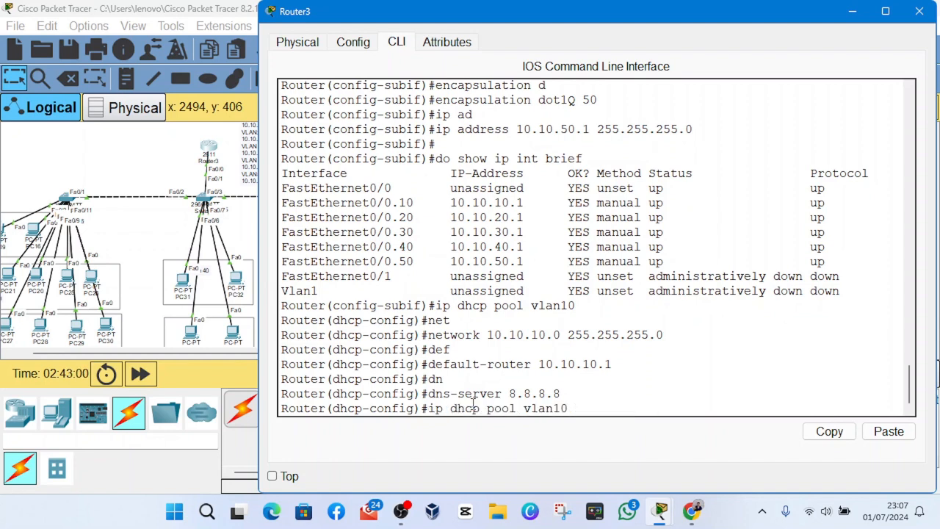
key("Down")
key("BackSpace")
key("BackSpace")
type("20")
key("Return")
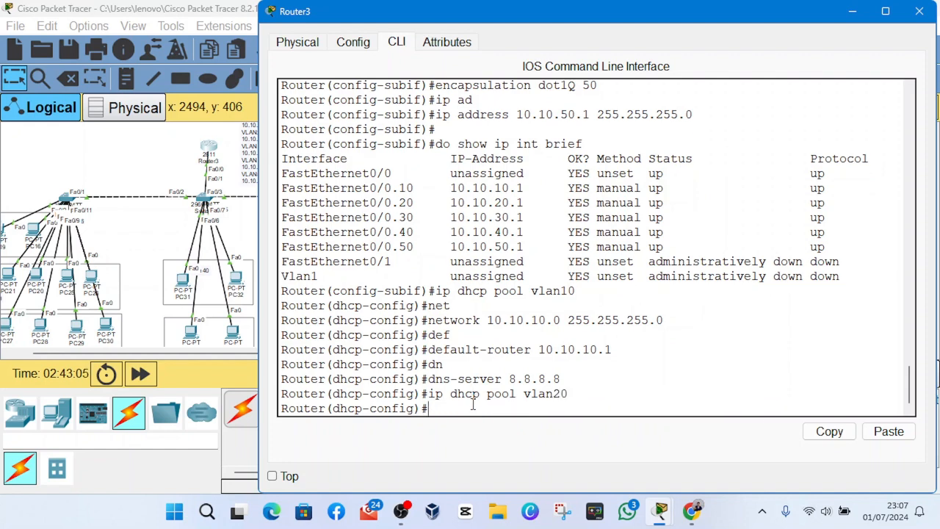
- Set the vlan20 DHCP pool's network to 10.10.20.0 with subnet mask 255.255.255.0
type("net")
key("Tab")
type("10")
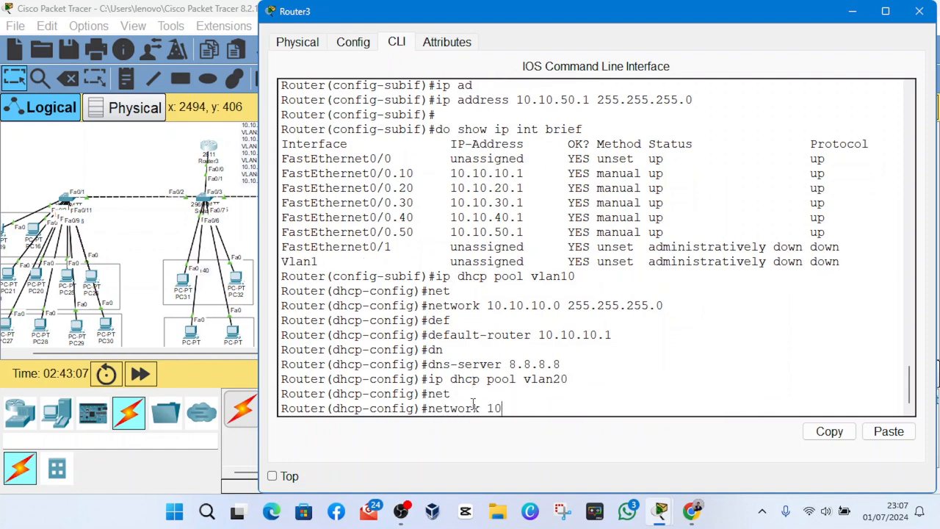
type(".10.20.0 255.255.255")
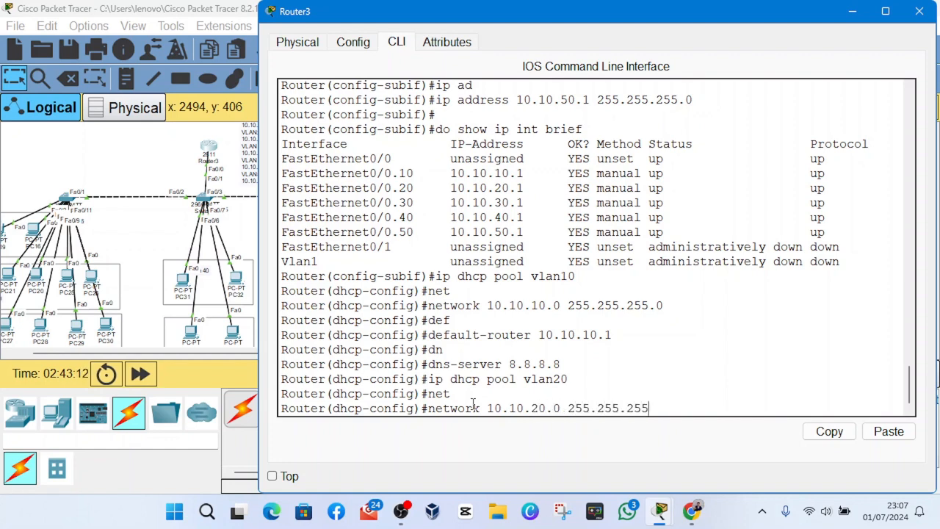
type(".0")
key("Return")
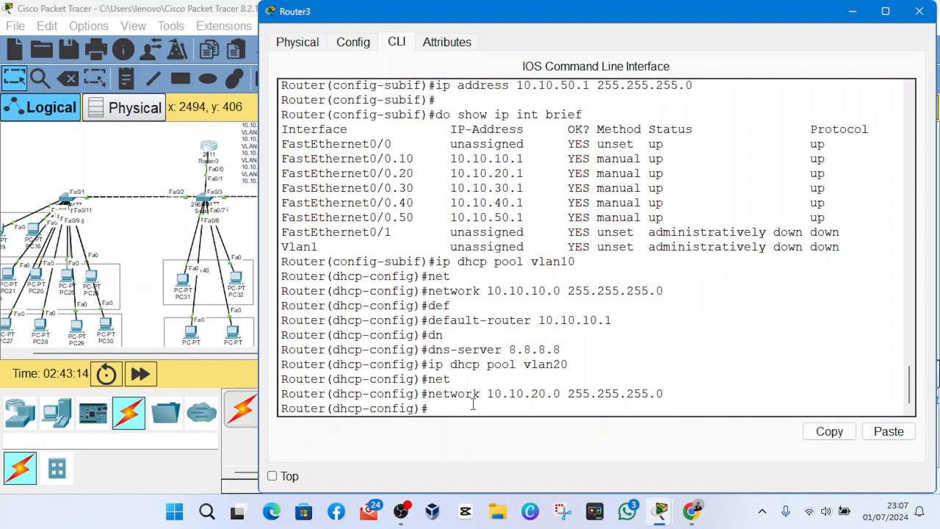
- Set the default router of the vlan20 DHCP pool to 10.10.20.1
type("de")
type("f")
key("Tab")
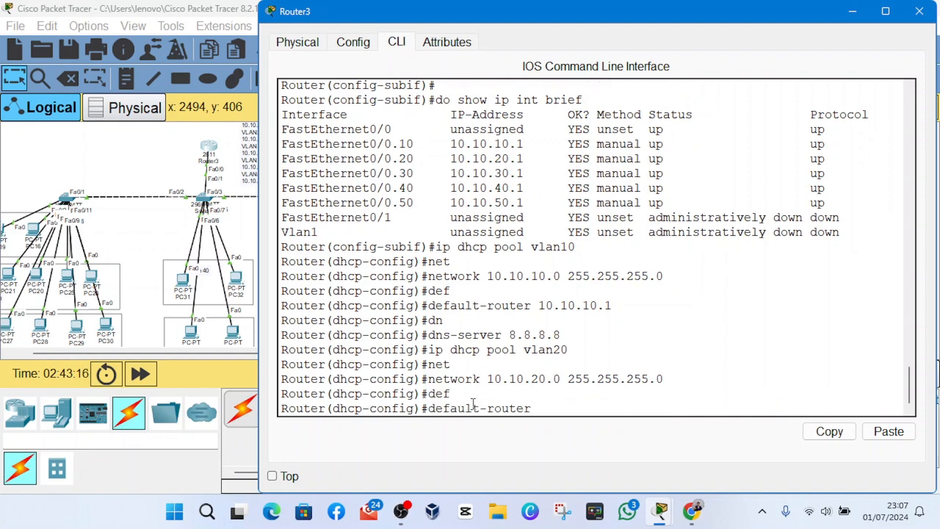
type("1")
key("BackSpace")
type("01.01")
key("BackSpace")
key("BackSpace")
key("BackSpace")
key("BackSpace")
key("BackSpace")
type("10.10.20.1")
key("Return")
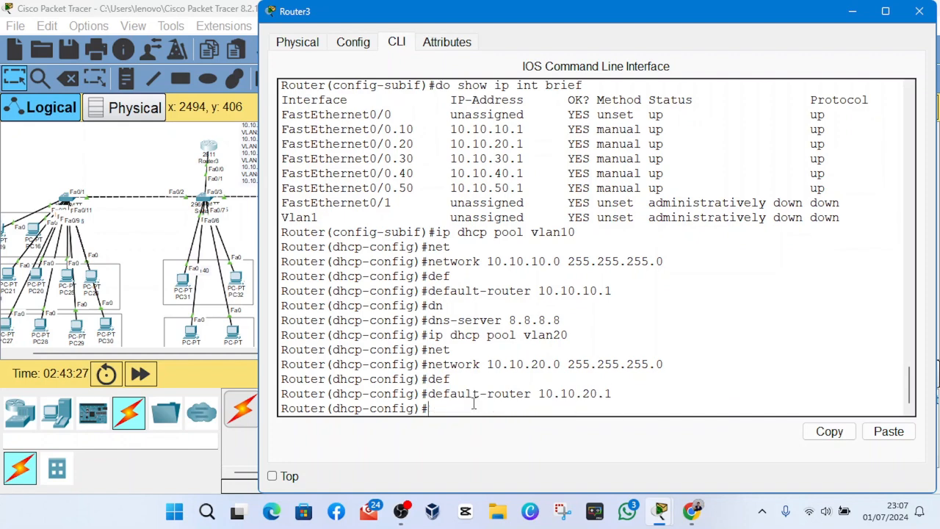
- Set the DNS server of the vlan20 DHCP pool to 8.8.8.8
type("dns")
key("Tab")
type("8.8.8.8")
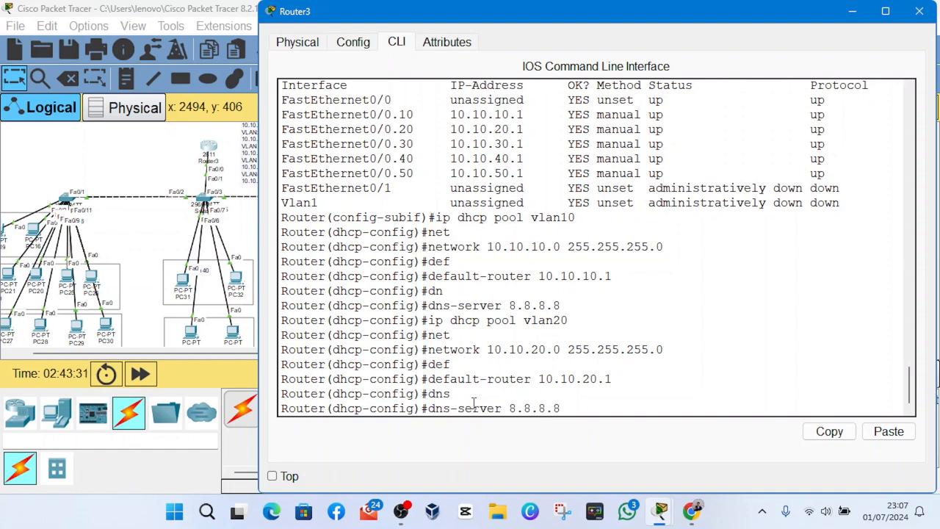
key("Return")
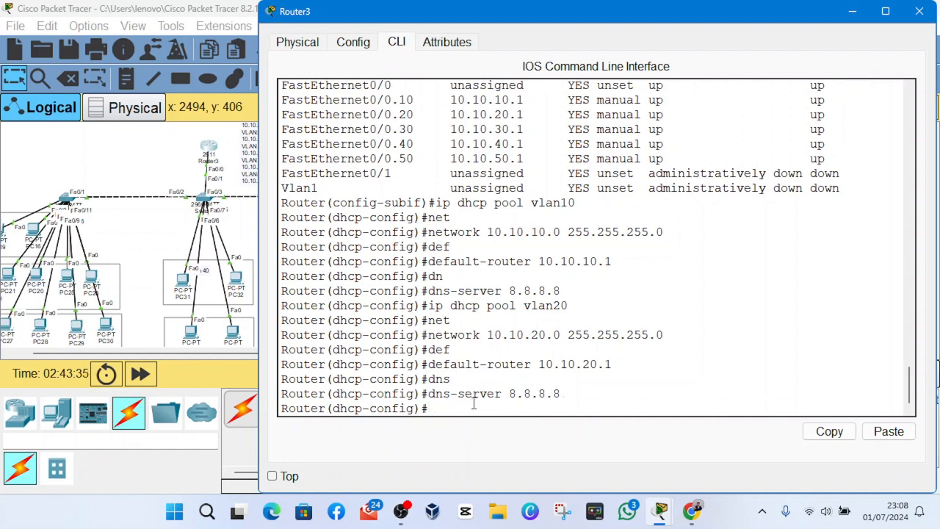
- Create a DHCP pool named vlan30 by reusing and editing the earlier vlan20 pool command
type("ip")
key("Up")
key("Up")
key("Up")
key("Up")
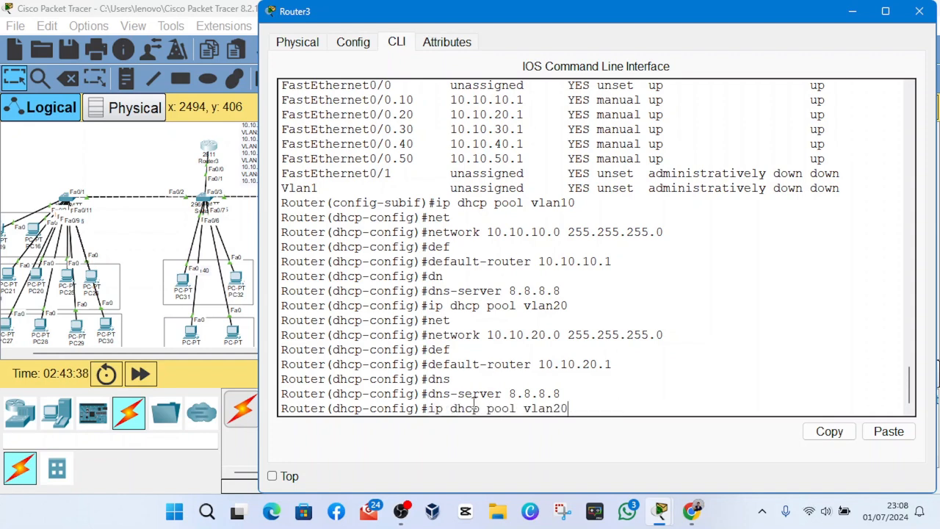
key("BackSpace")
key("BackSpace")
type("20")
key("BackSpace")
key("BackSpace")
type("30")
key("Return")
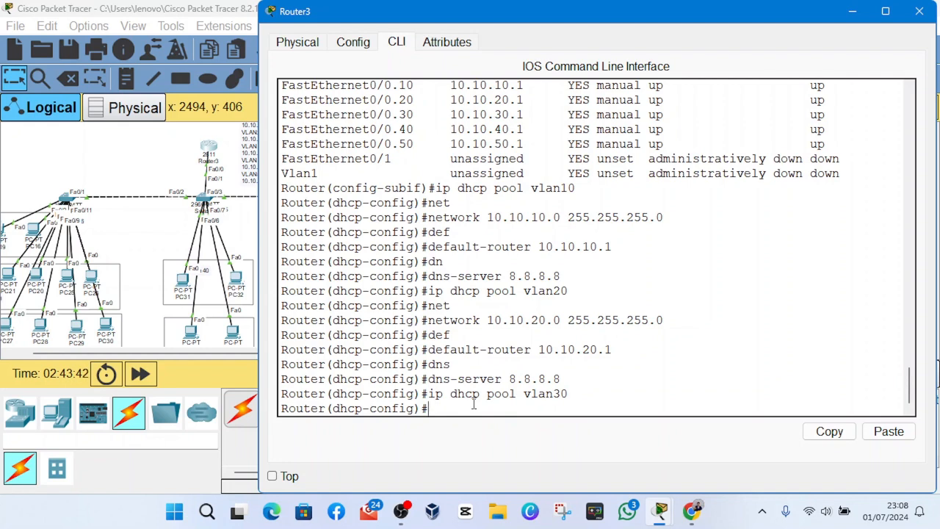
- Set the vlan30 DHCP pool's network to 10.10.30.0 with subnet mask 255.255.255.0
type("d")
key("BackSpace")
type("net")
key("Tab")
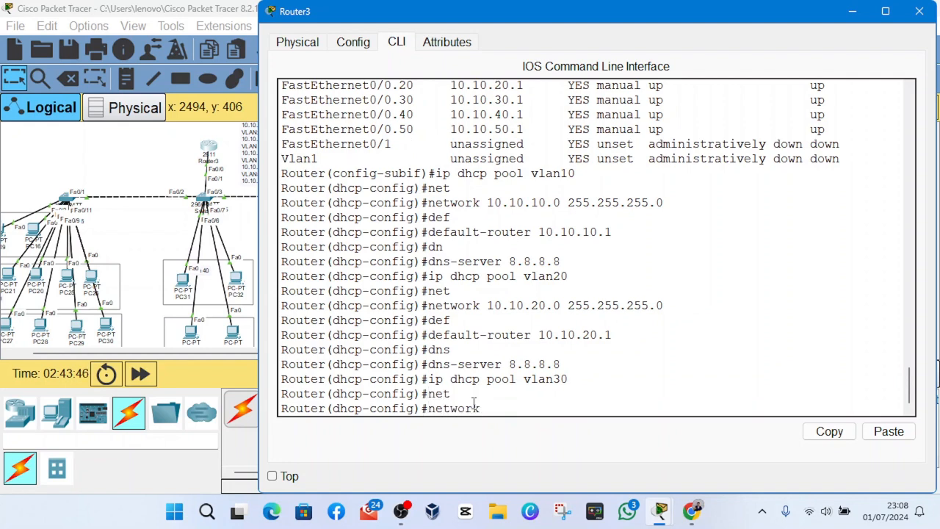
type("10.10.30.0 255.255.255.0")
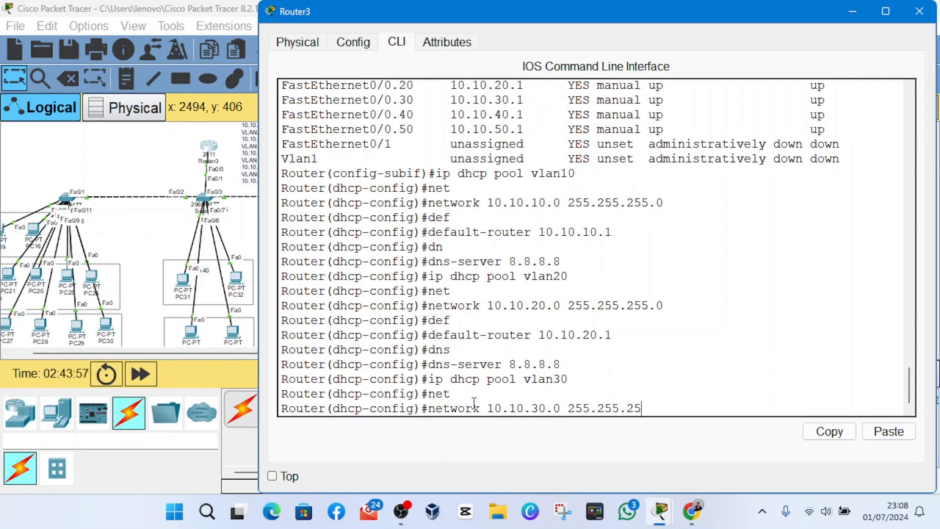
key("Return")
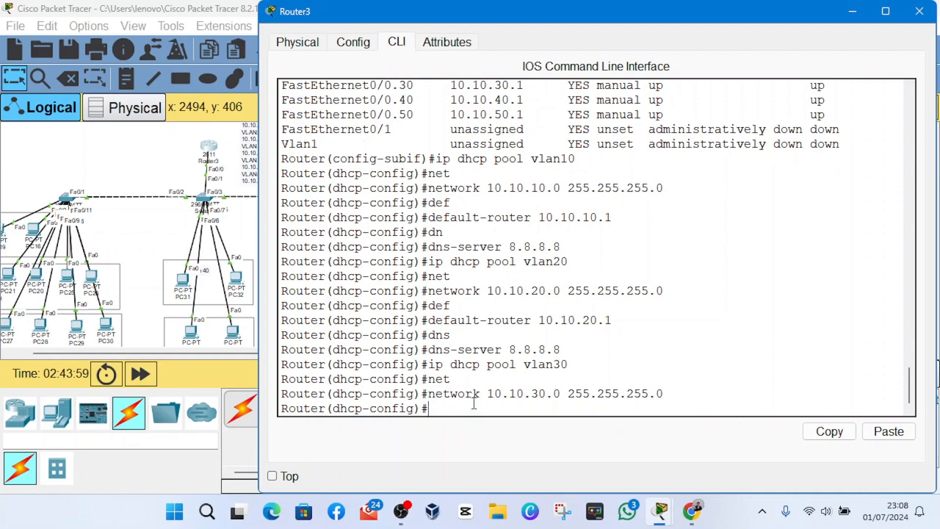
- Set the default router of the vlan30 DHCP pool to 10.10.30.1
type("def")
key("Tab")
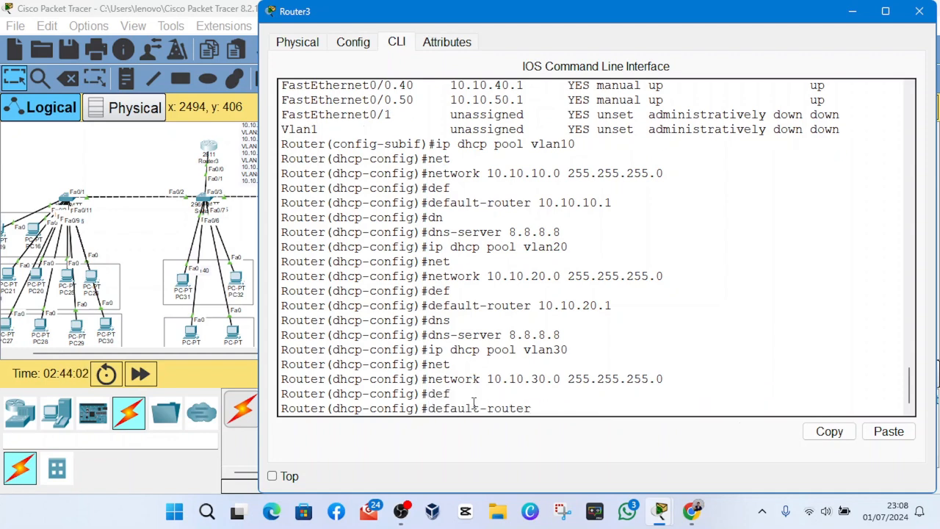
type("10.1")
type("0.10")
key("BackSpace")
key("BackSpace")
type("20")
key("BackSpace")
key("BackSpace")
type("30")
type("1")
key("Return")
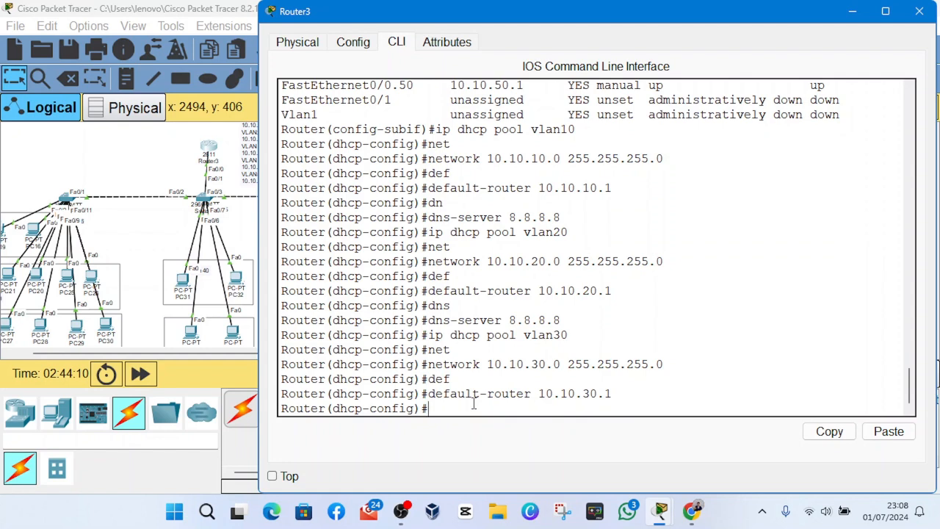
- Set the DNS server of the vlan30 DHCP pool to 8.8.8.8
type("dns")
key("Tab")
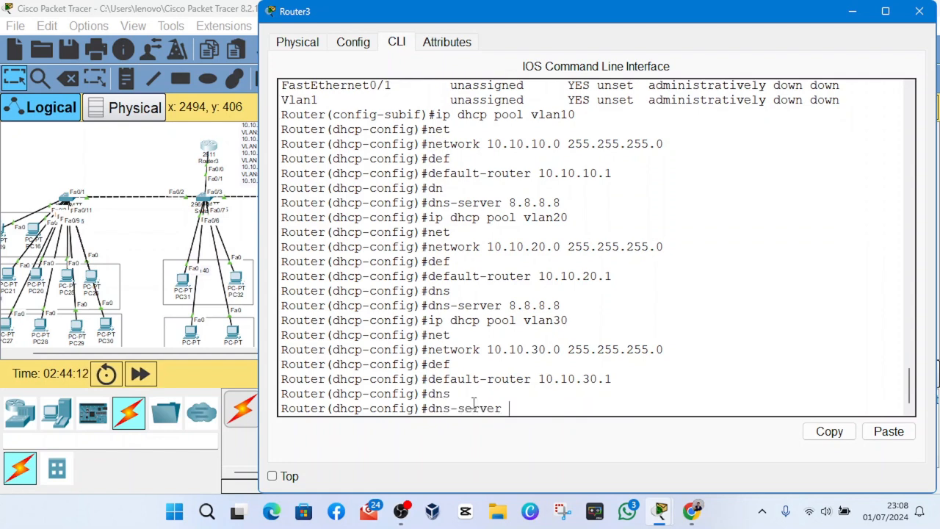
type("8.8.8.8")
key("Return")
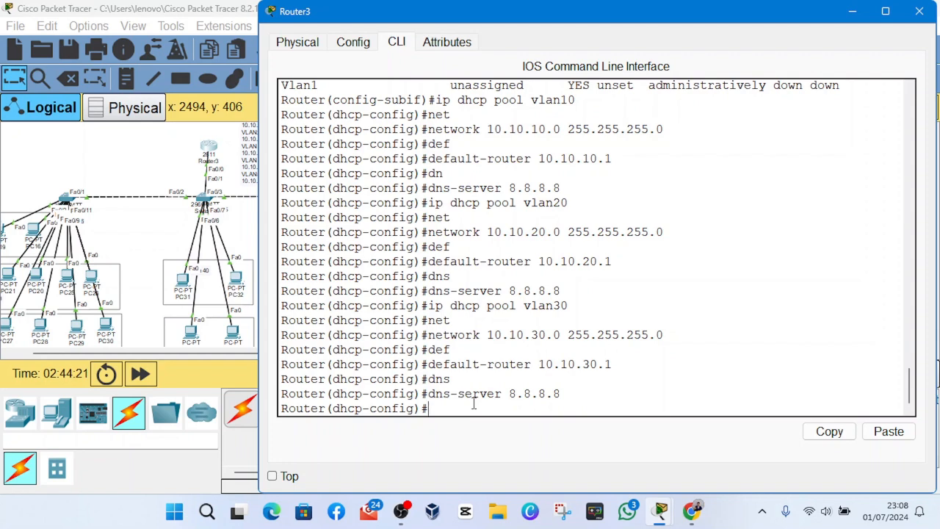
- Create a DHCP pool named vlan40 by reusing and editing the earlier vlan30 pool command
type("ip")
key("Up")
key("Up")
key("Up")
key("Up")
key("Up")
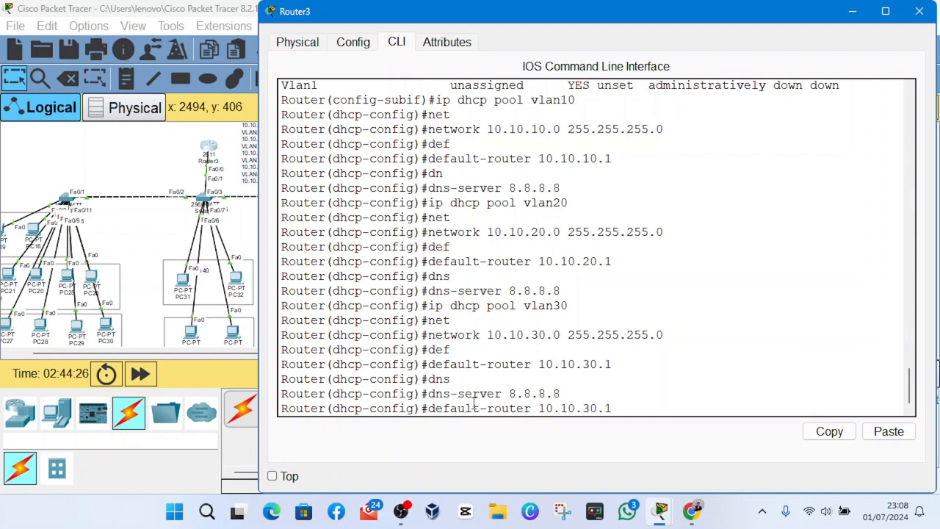
key("Down")
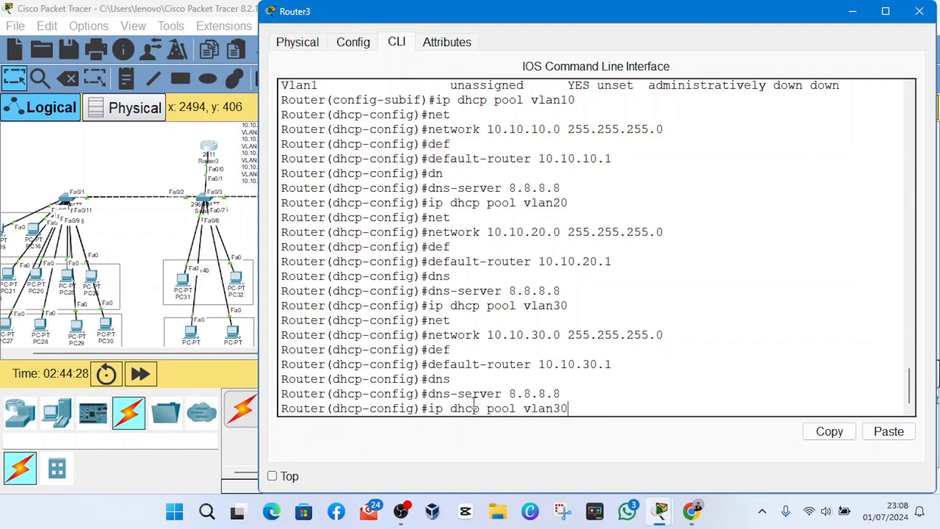
key("BackSpace")
key("BackSpace")
type("40")
key("Return")
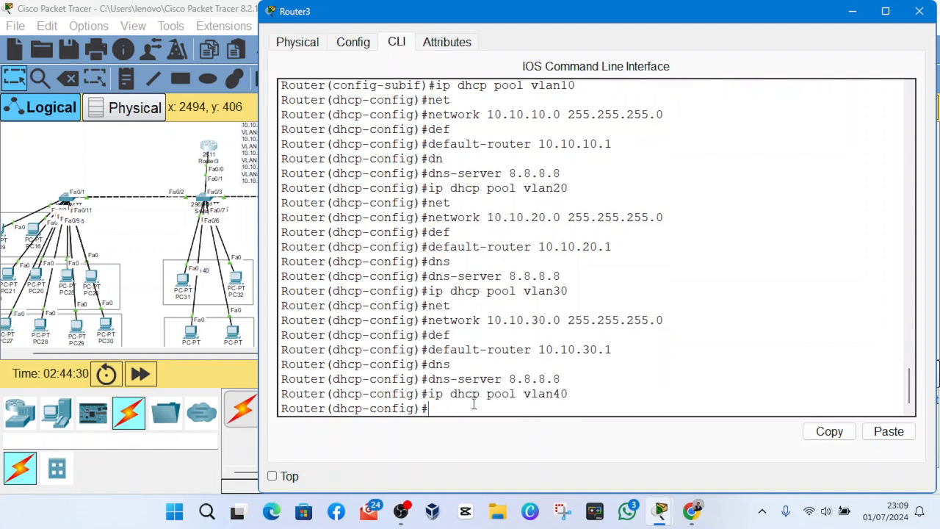
- Set the vlan40 DHCP pool's network to 10.10.40.0 with subnet mask 255.255.255.0
type("net")
key("Tab")
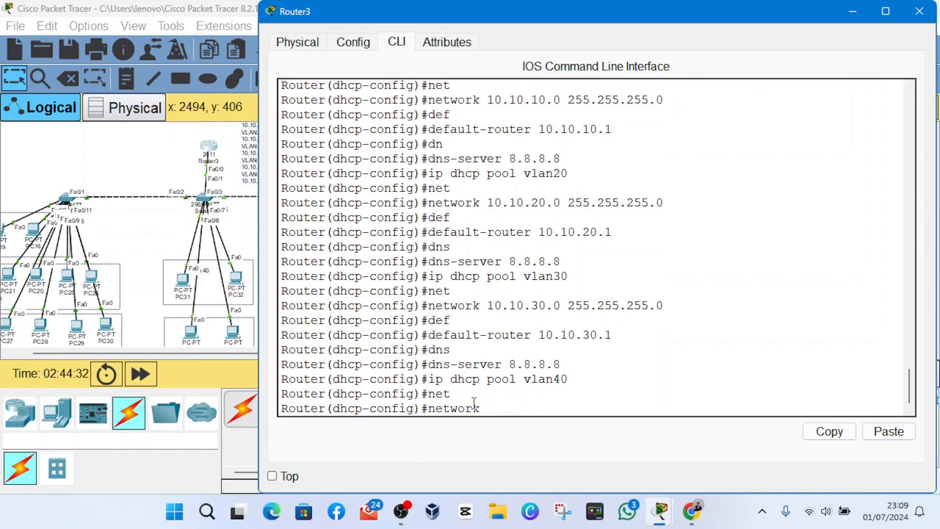
type("10.10.40.0 255.")
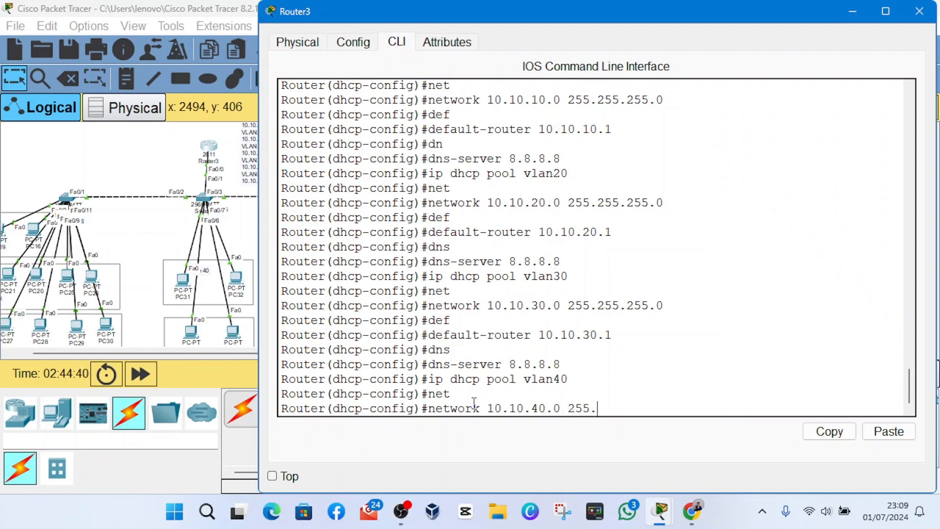
type("255.255.0")
key("Return")
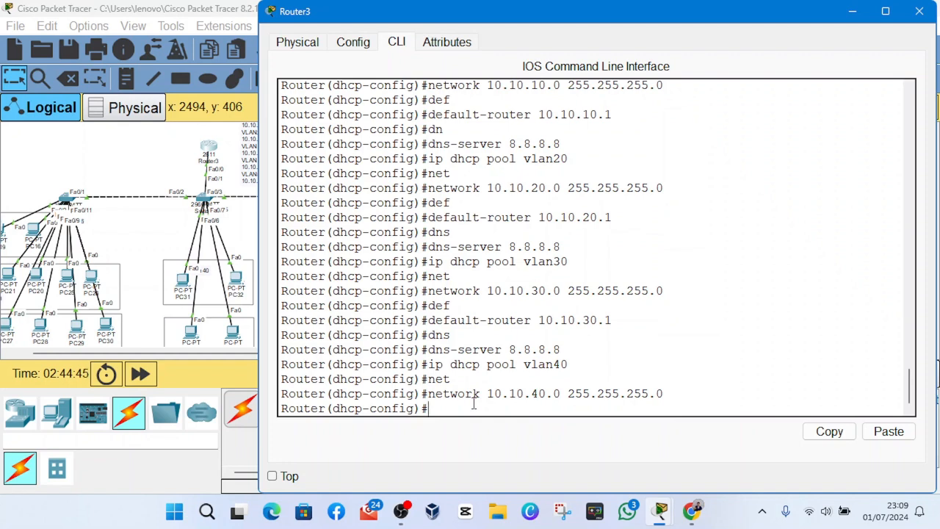
- Set the default router of the vlan40 DHCP pool to 10.10.40.1
type("def")
key("Tab")
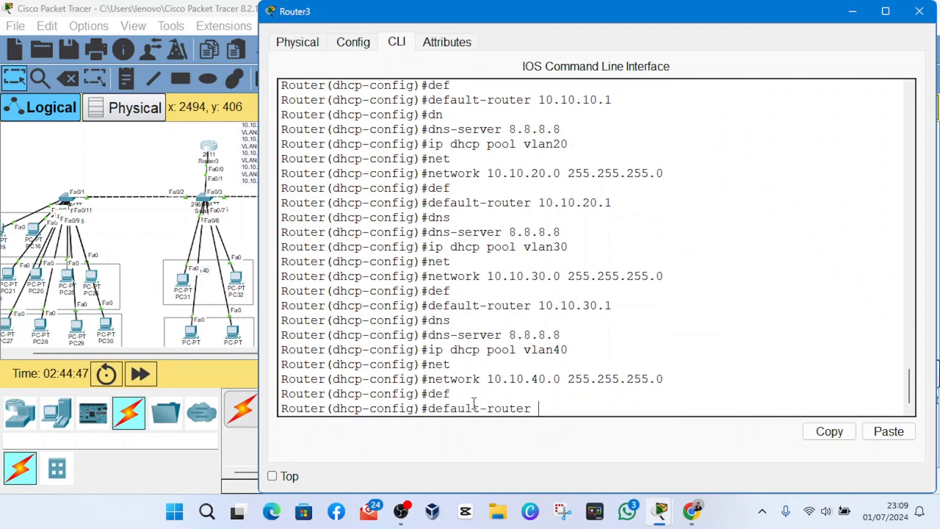
type("10.10.40.1")
key("Return")
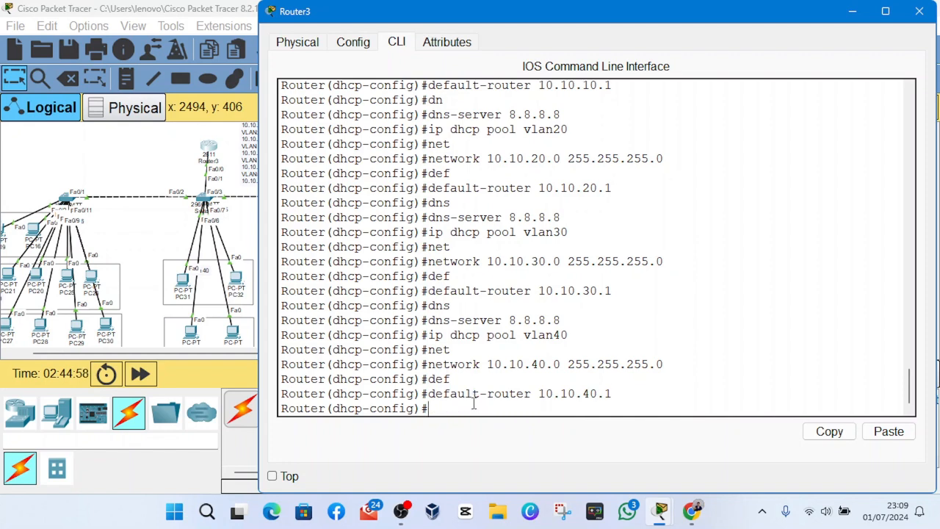
- Set the DNS server of the vlan40 DHCP pool to 8.8.8.8
type("dns")
key("Tab")
type("8")
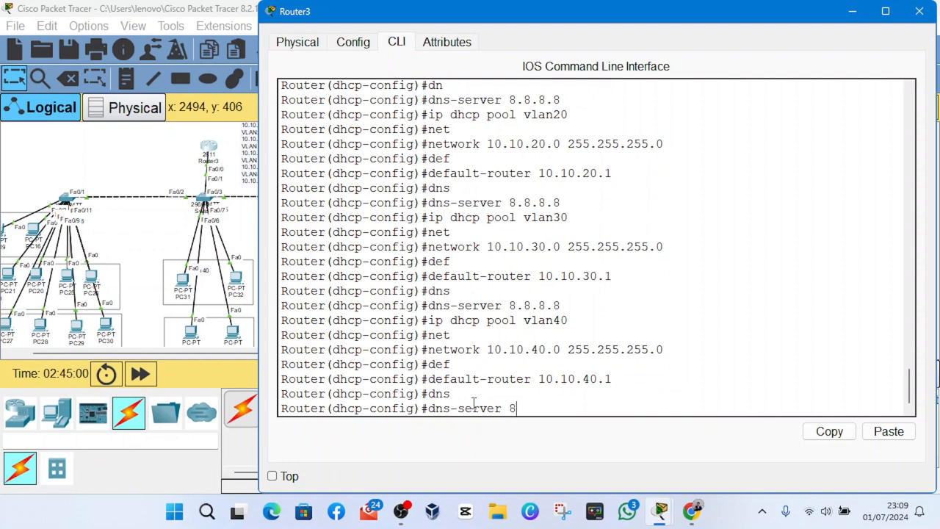
type(".8.8.8")
key("Return")
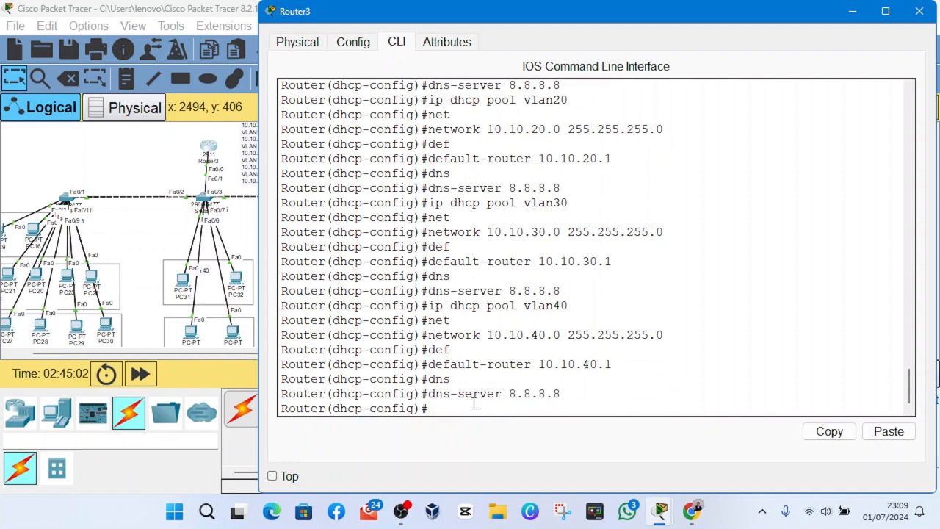
- Create a DHCP pool named vlan50 by reusing and editing the earlier vlan40 pool command
key("Up")
key("Up")
key("Up")
key("Up")
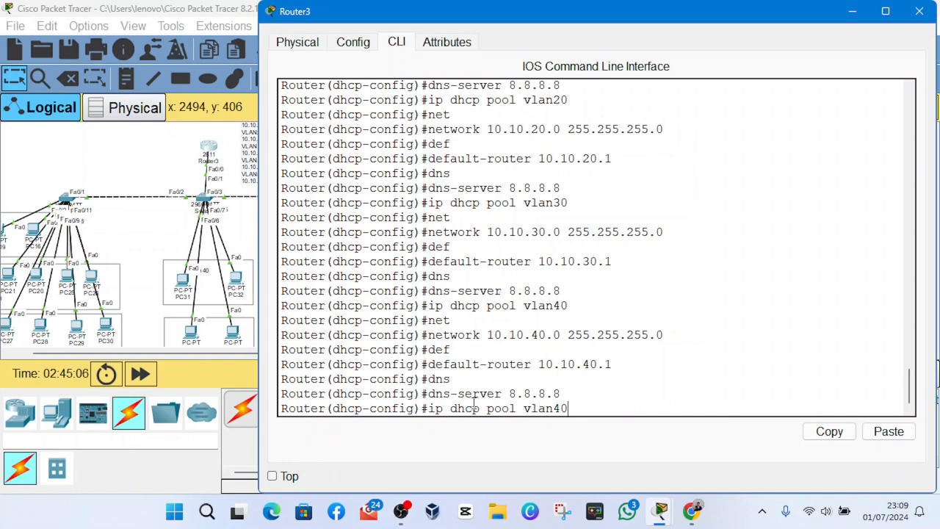
key("BackSpace")
key("BackSpace")
type("5")
key("BackSpace")
type("50")
key("Return")
- Set the vlan50 DHCP pool's network to 10.10.50.0 with subnet mask 255.255.255.0
type("dhcp-config)#d")
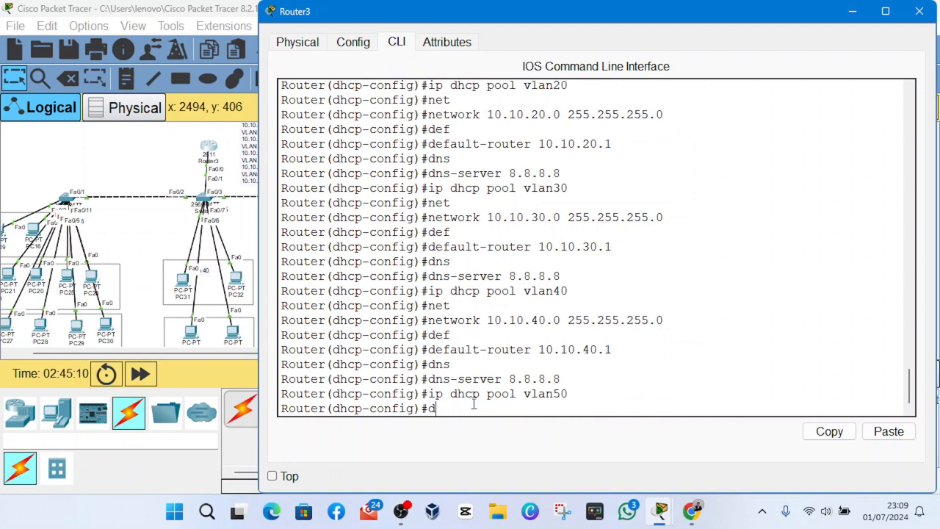
key("BackSpace")
type("net")
key("Tab")
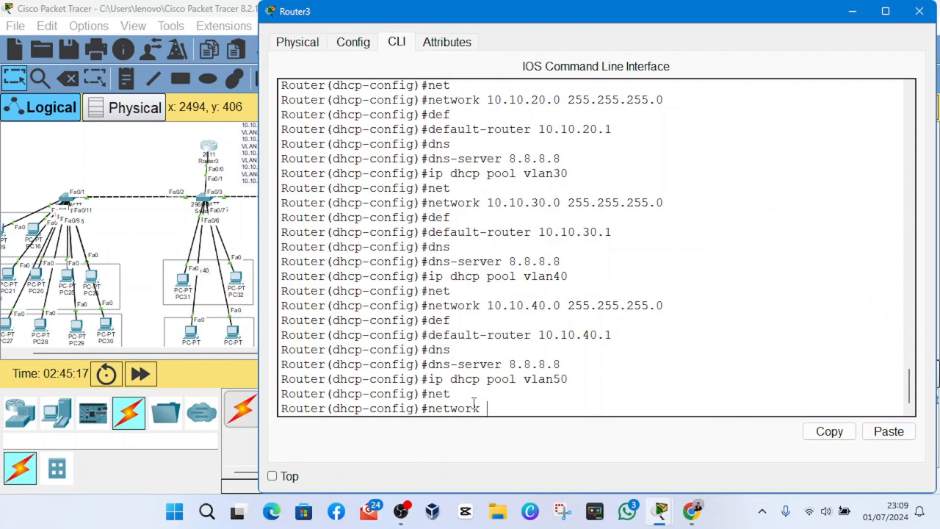
type("10.10.50.0 255.255.255.255.")
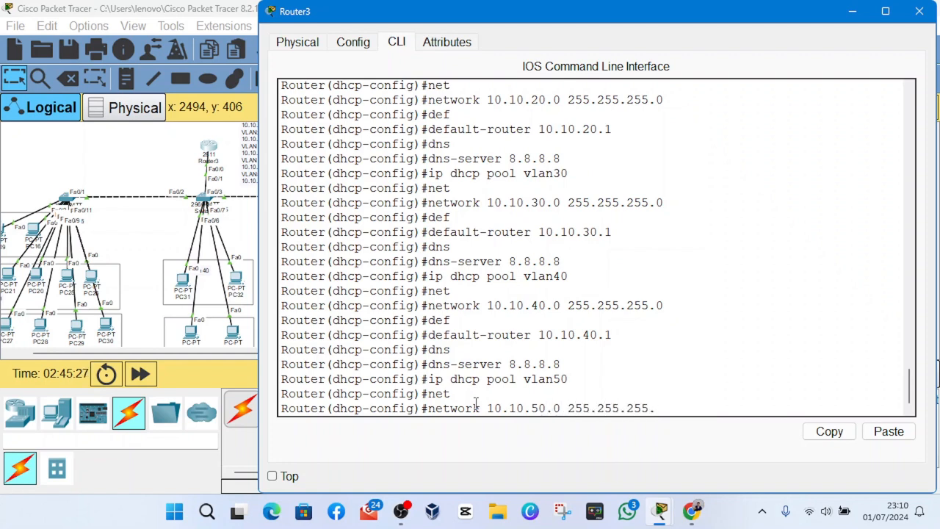
type("0")
key("Return")
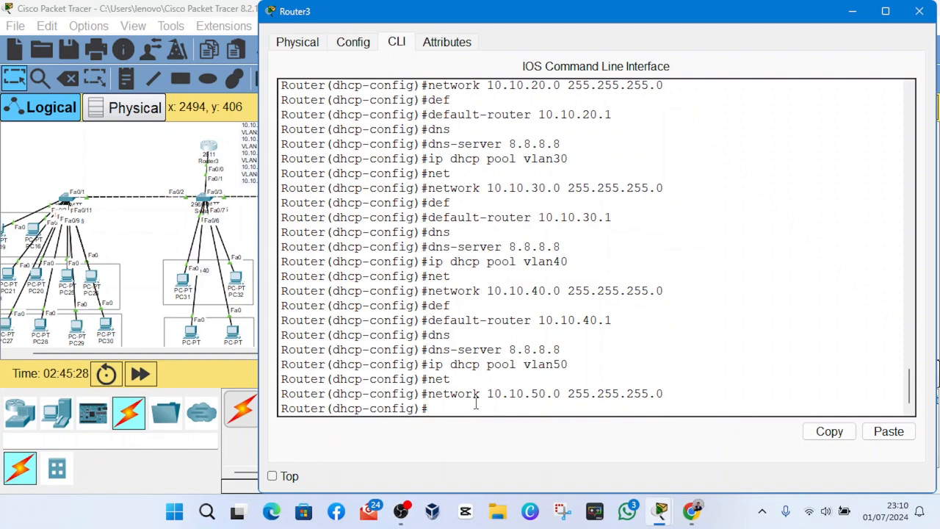
- Set the default router of the vlan50 DHCP pool to 10.10.50.1
type("def")
key("Tab")
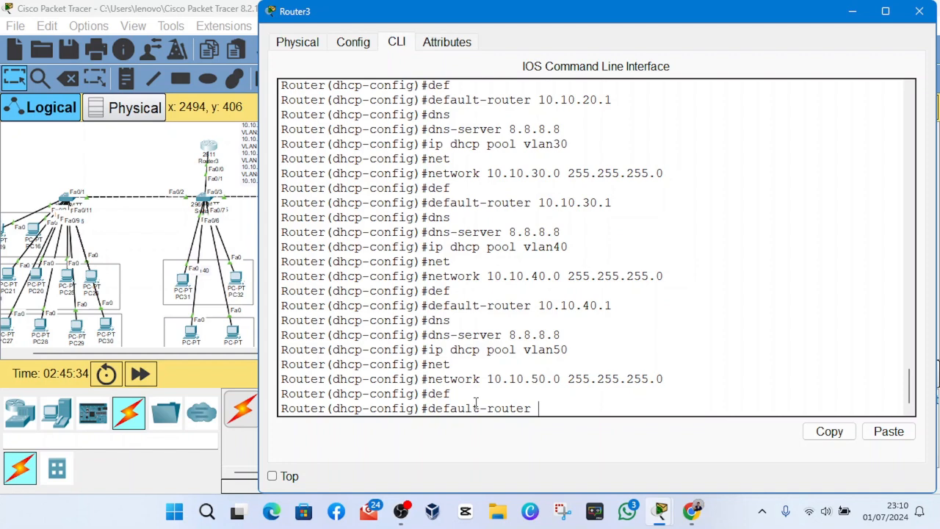
type("10.10.50.1")
key("Return")
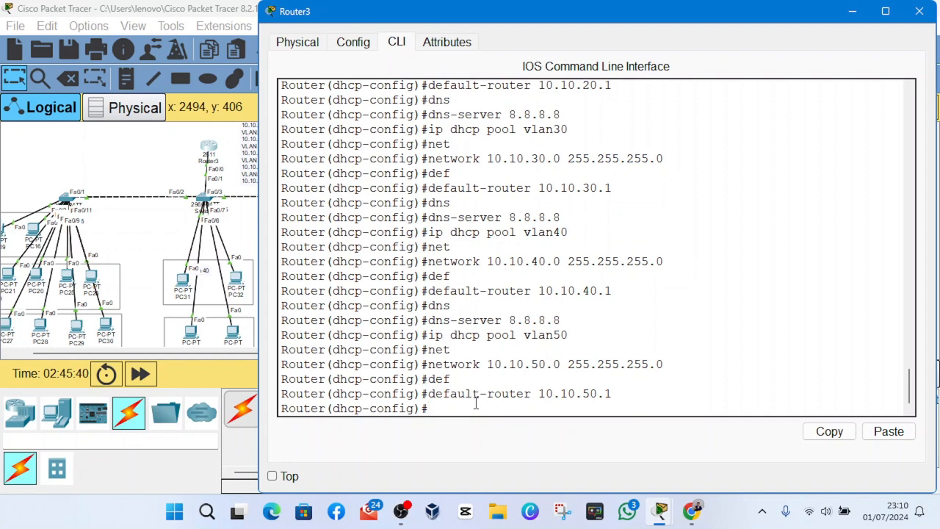
- Set the DNS server of the vlan50 DHCP pool to 8.8.8.8
type("dns")
key("Tab")
type("8.8.8.8")
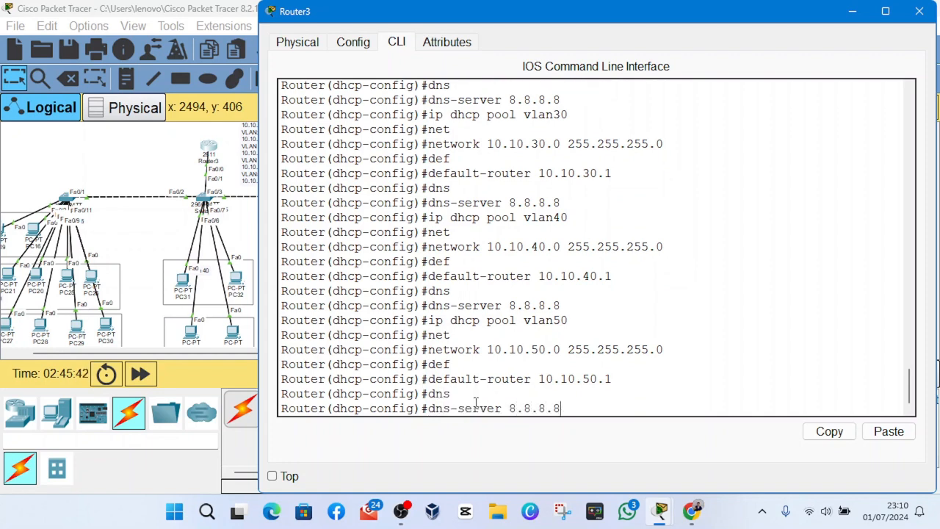
key("Return")
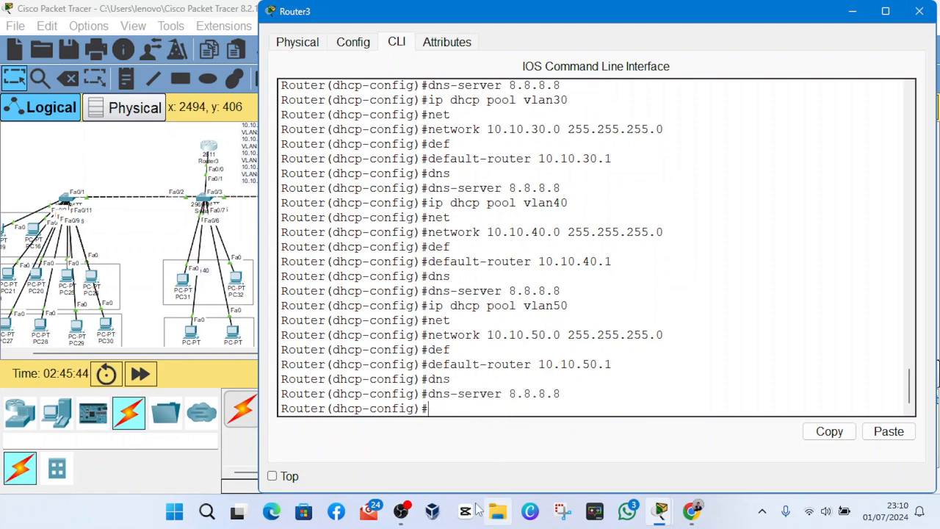
left_click(412, 514)
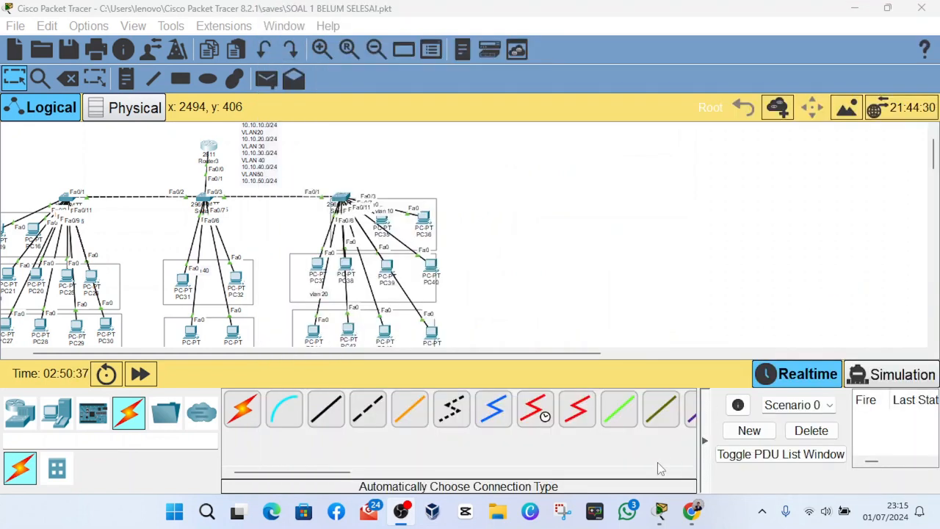
left_click(637, 460)
left_click(242, 409)
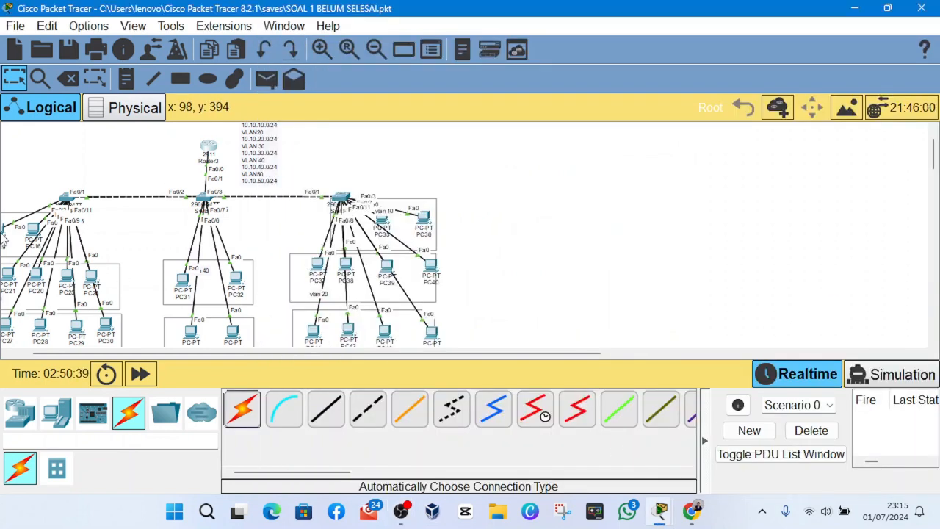
- Open the command line of Switch6, the leftmost switch, and enter global configuration mode
left_click(66, 198)
left_click(397, 42)
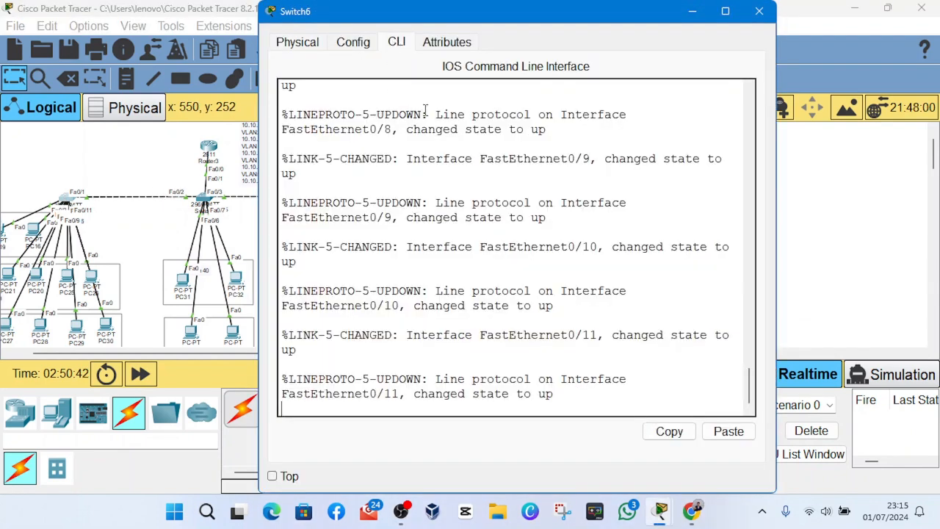
key("Return")
key("Return")
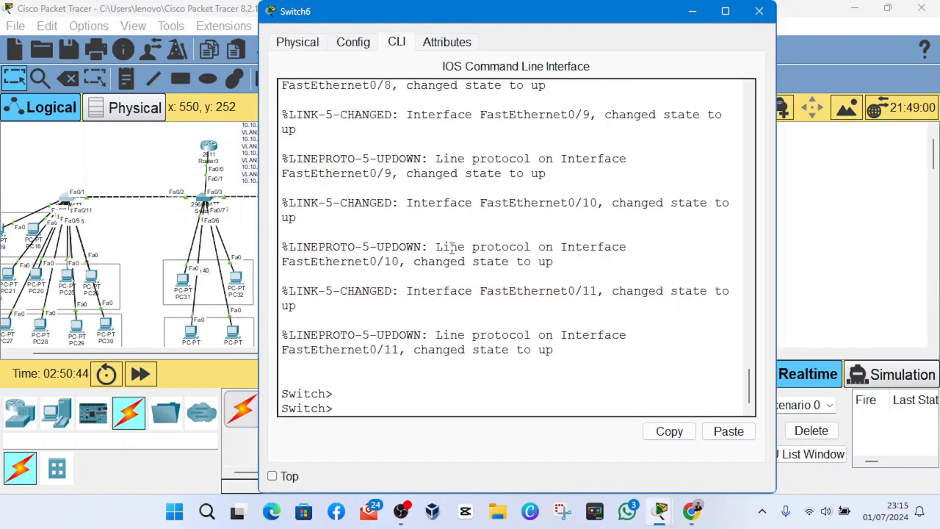
type("en")
key("Return")
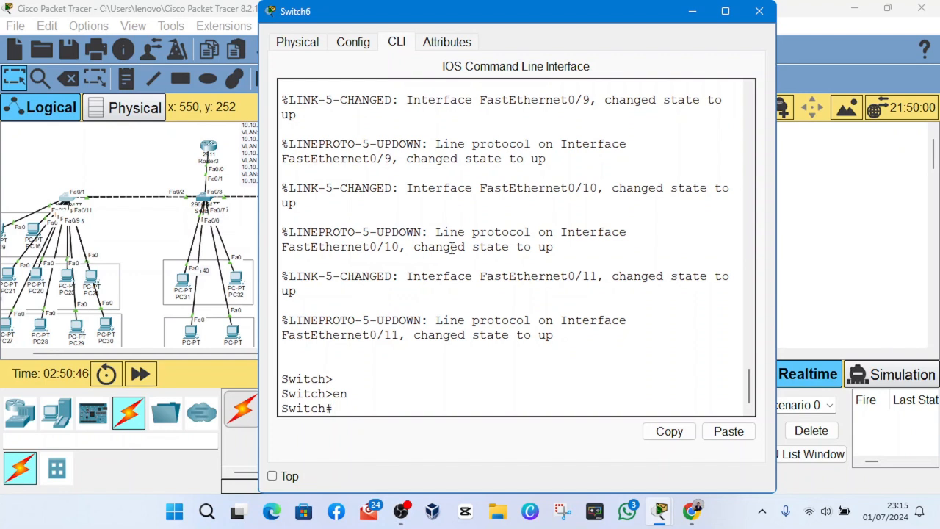
type("conf t")
key("Return")
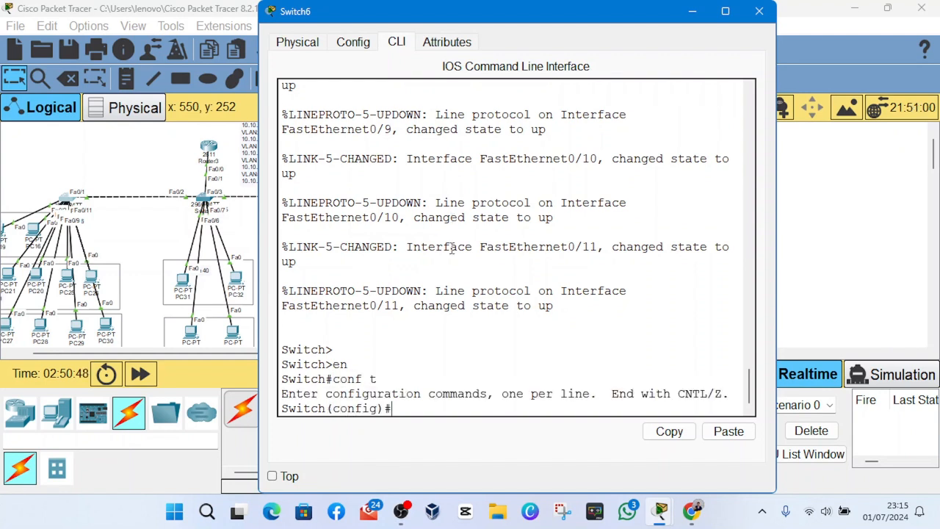
key("Return")
- Create VLAN 10 and VLAN 20 on Switch6
type("vlan 10")
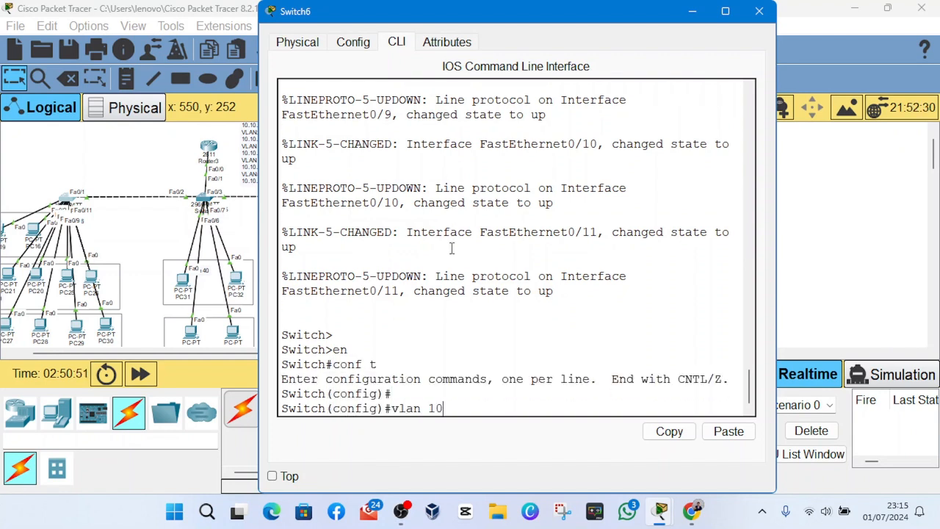
key("Return")
type("v")
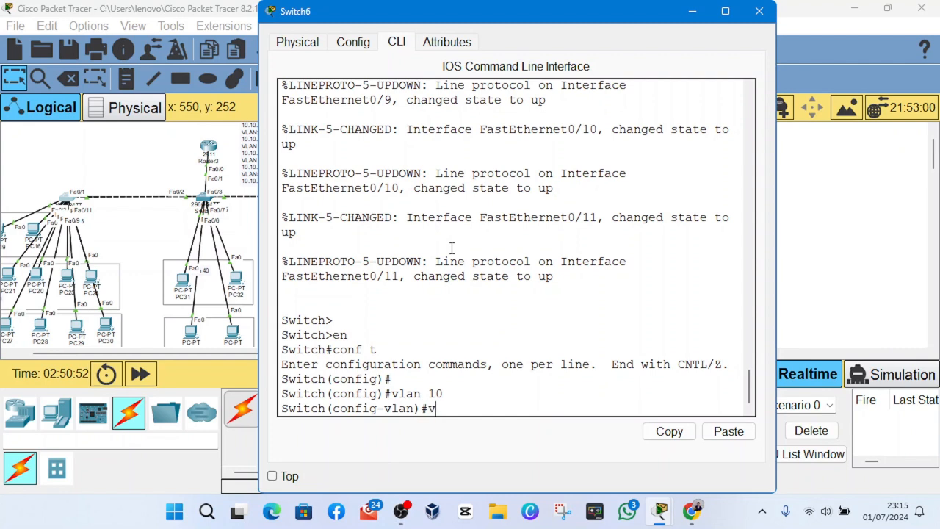
type("lan 20")
key("Return")
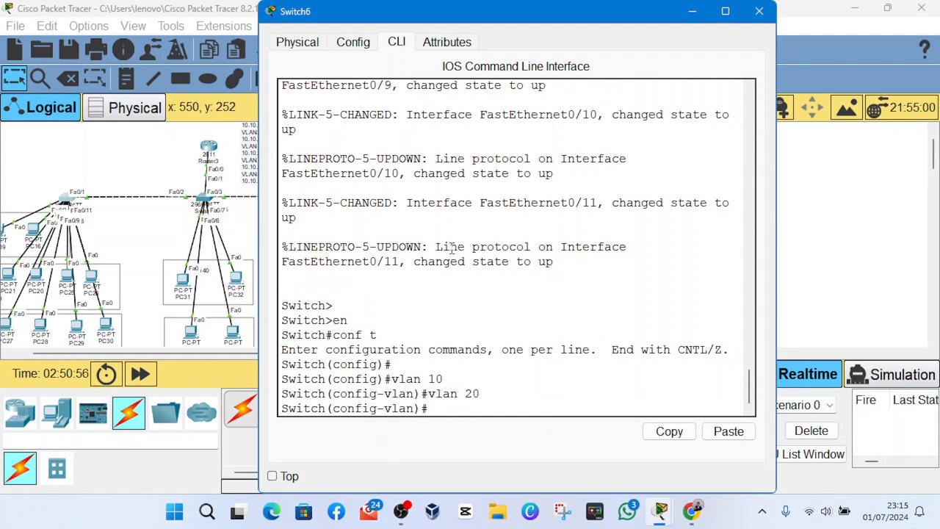
- Create VLAN 30 on Switch6
type("cla")
key("BackSpace")
key("BackSpace")
key("BackSpace")
type("vlan 20")
key("BackSpace")
key("BackSpace")
type("30")
key("Return")
- Create VLAN 40 and VLAN 50 on Switch6
type("vlan")
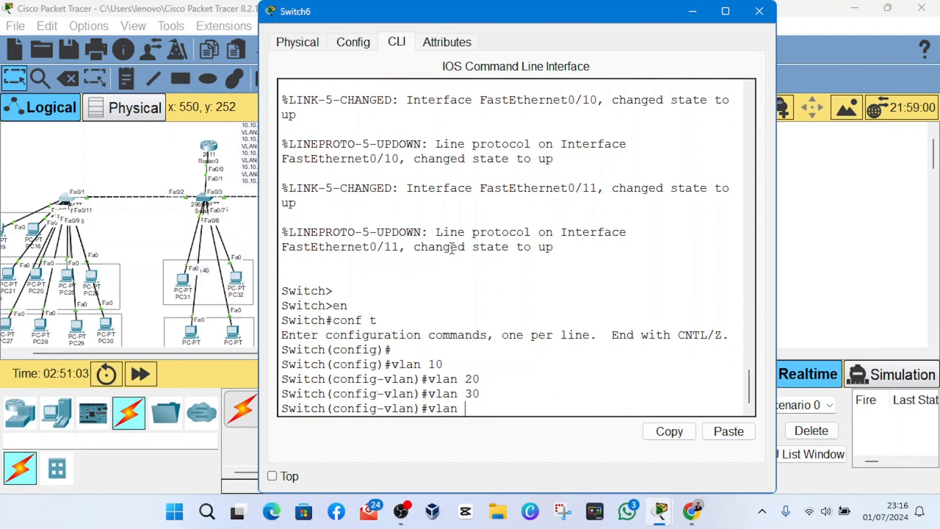
type(" 40")
key("Return")
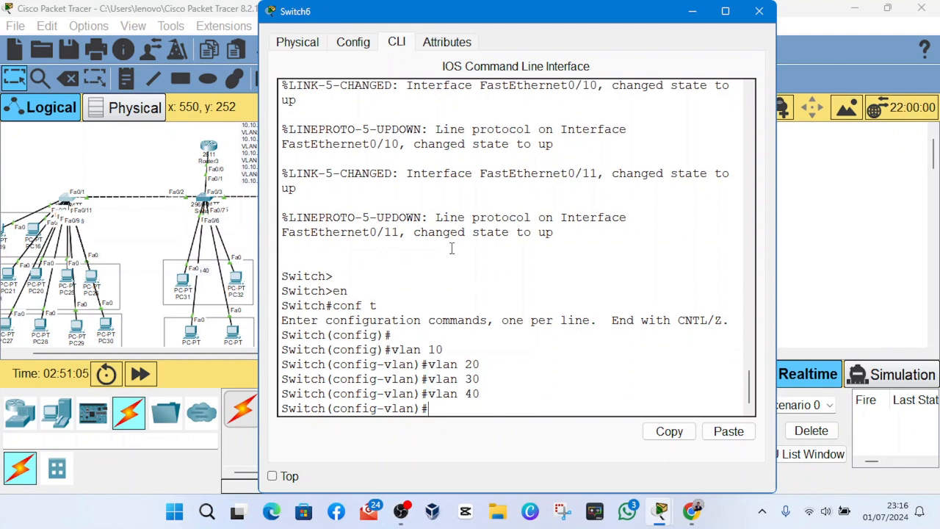
type("vlan 50")
key("Return")
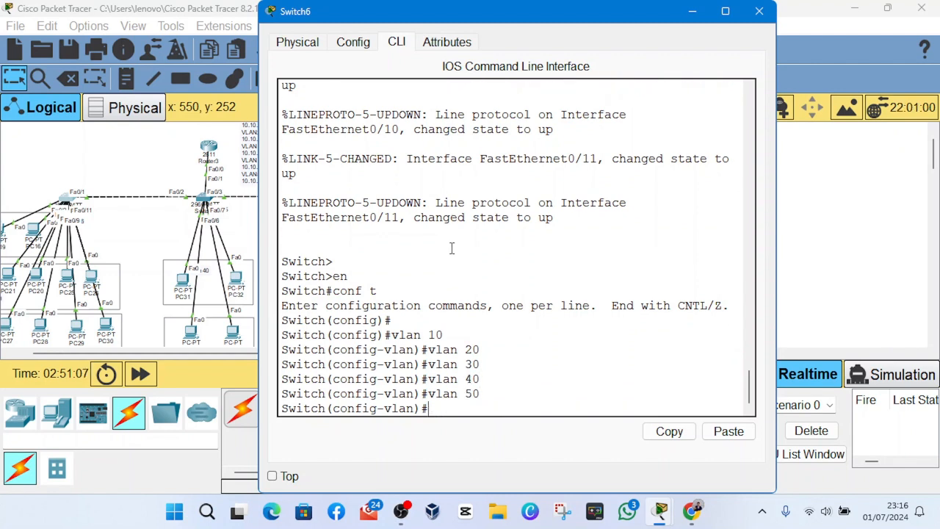
left_click(206, 200)
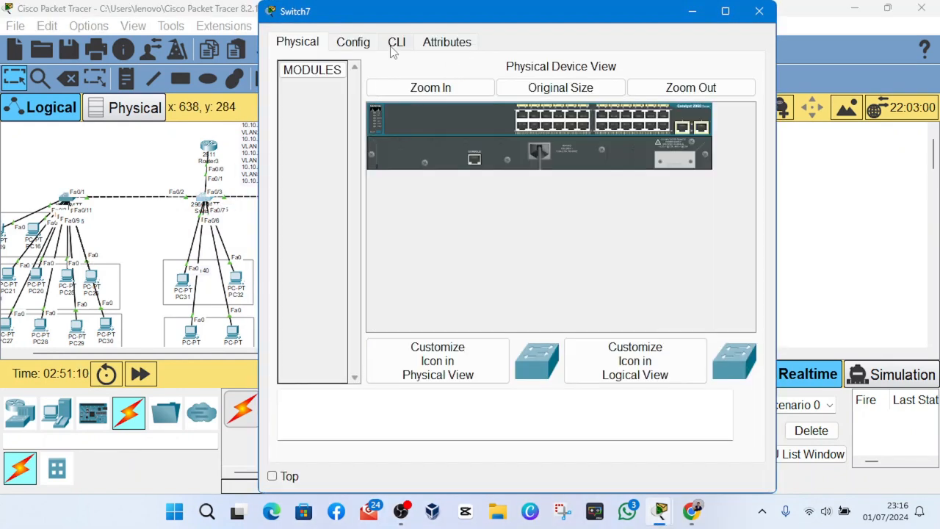
left_click(396, 42)
key("Return")
key("Return")
type("rn")
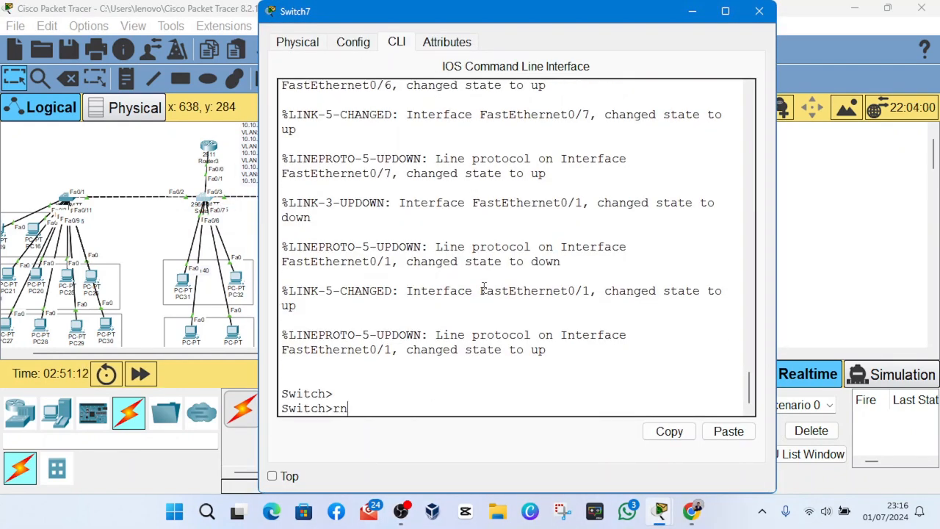
key("Return")
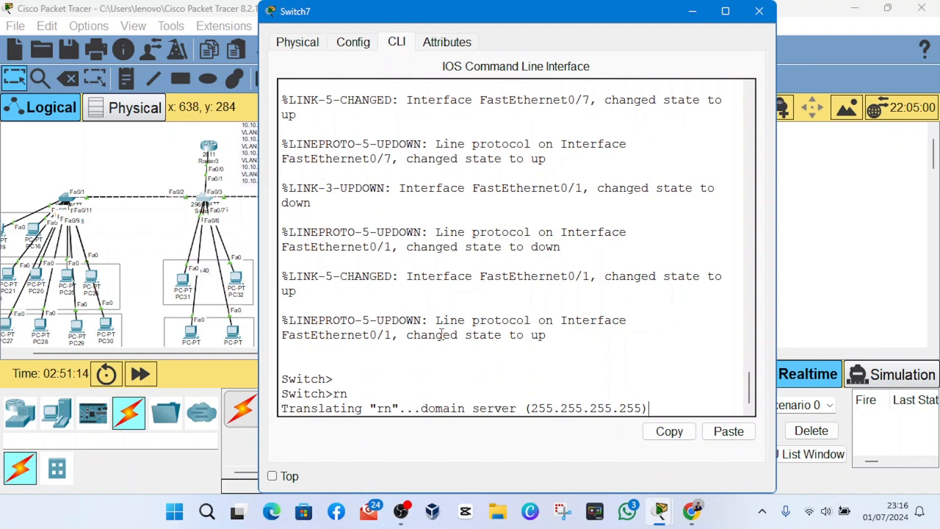
left_click(759, 11)
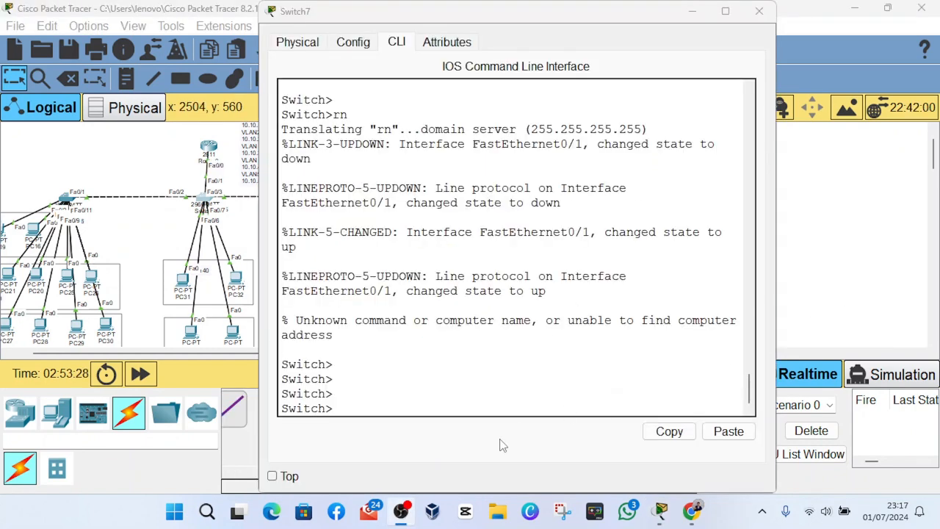
- Enter global configuration mode on Switch7, the middle switch, from its command line
left_click(474, 392)
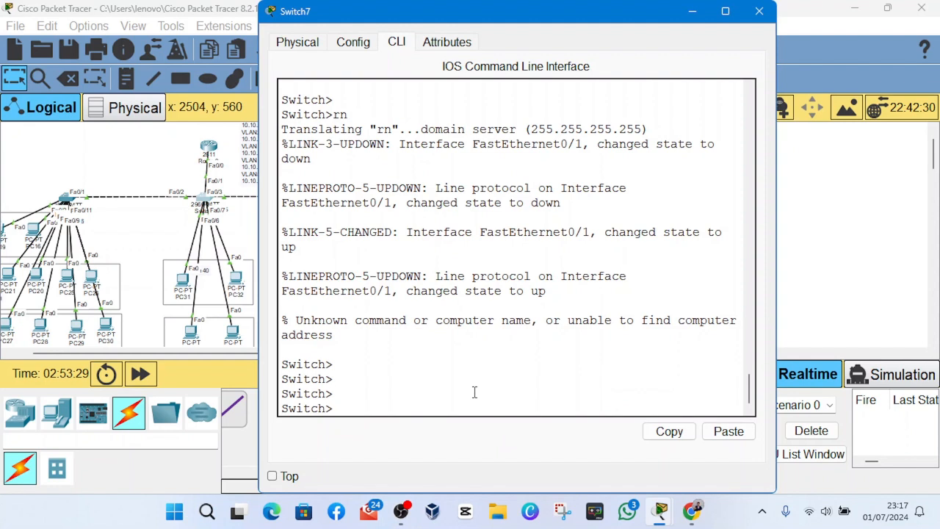
type("en")
key("Return")
type("conf t")
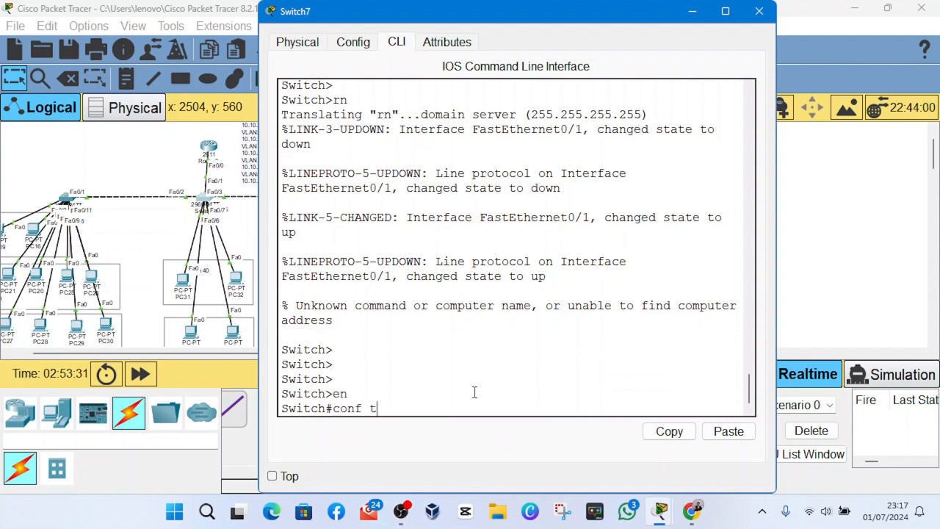
key("Return")
- Create VLAN 10 and VLAN 20 on Switch7
key("Return")
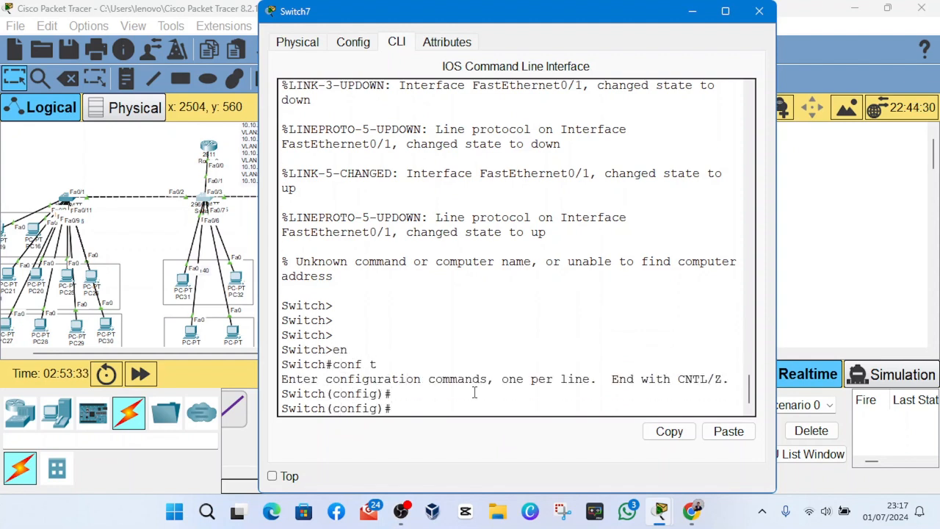
type("vlan 10")
key("Return")
key("Up")
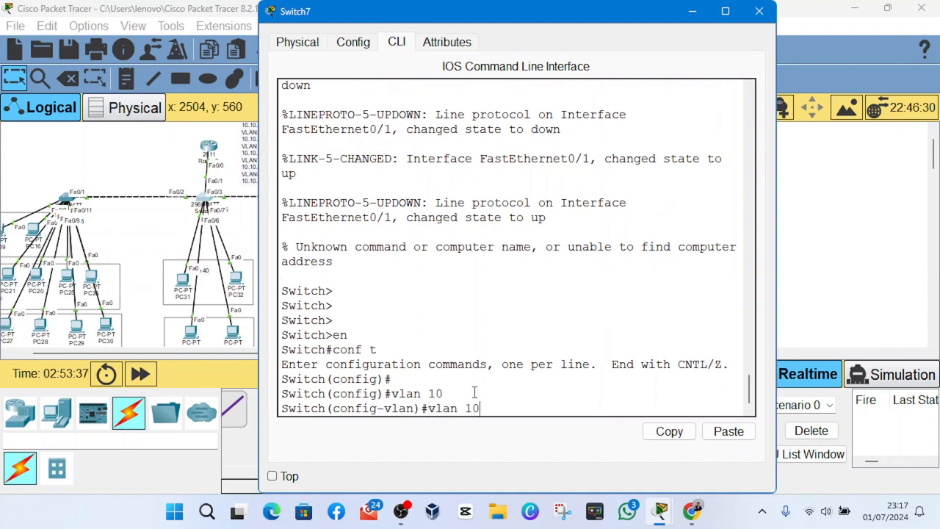
key("BackSpace")
key("BackSpace")
key("BackSpace")
type("20")
key("Return")
- Create VLAN 30 and VLAN 40 on Switch7
key("Up")
key("BackSpace")
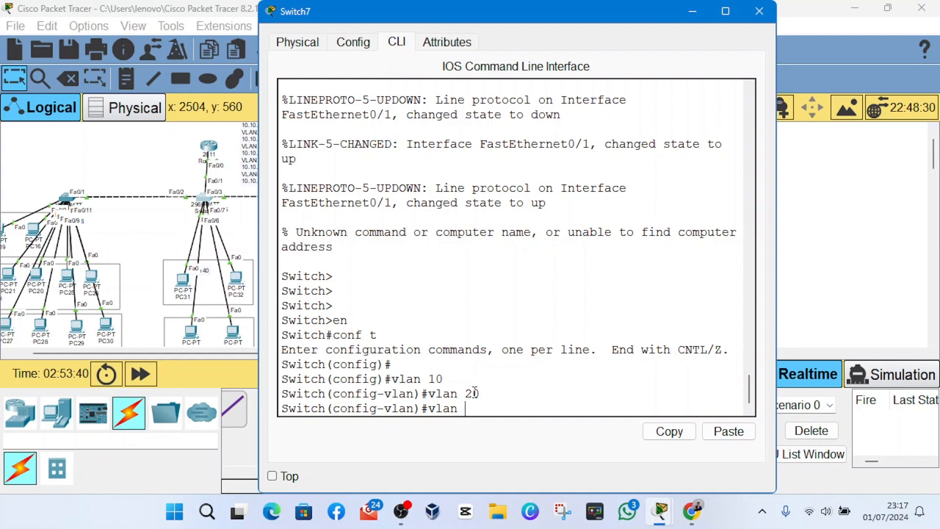
type("30")
key("Return")
key("Up")
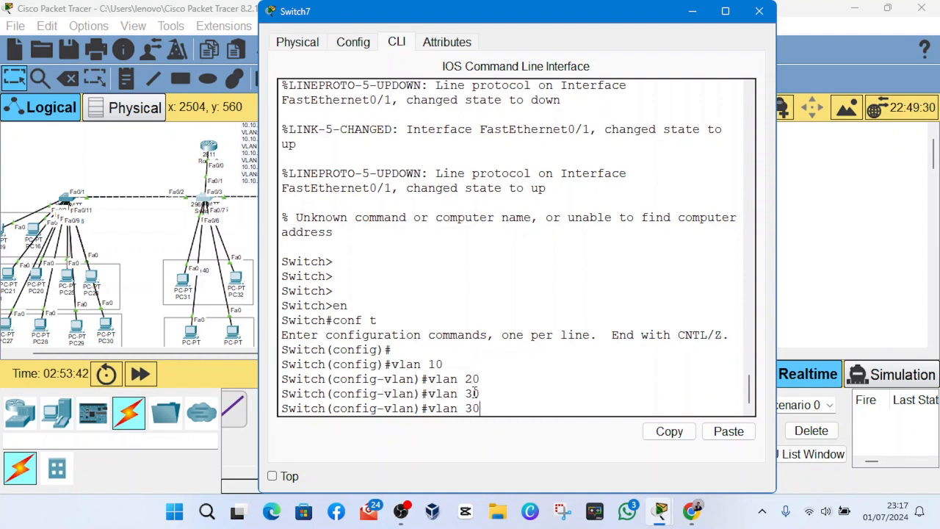
key("BackSpace")
type("40")
key("Return")
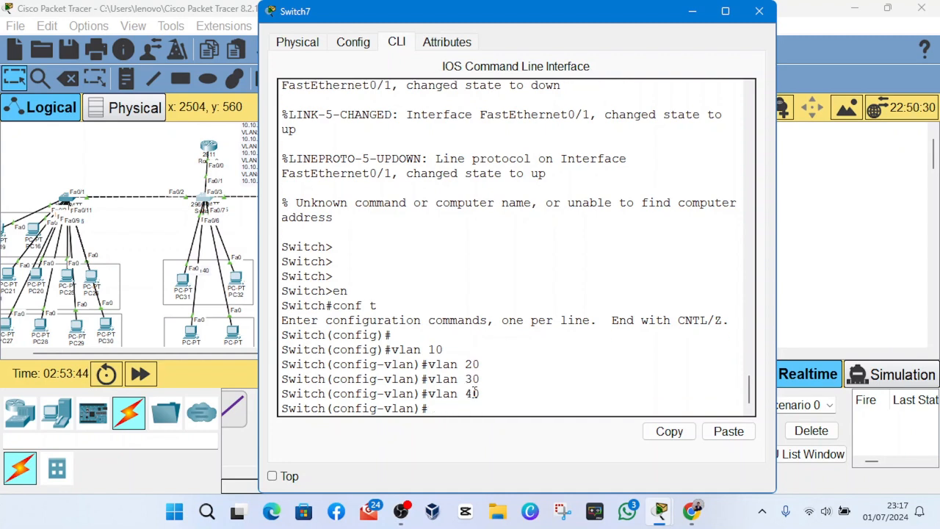
- Create VLAN 50 on Switch7 and minimize its configuration window
key("Up")
key("BackSpace")
key("BackSpace")
type("50")
key("Return")
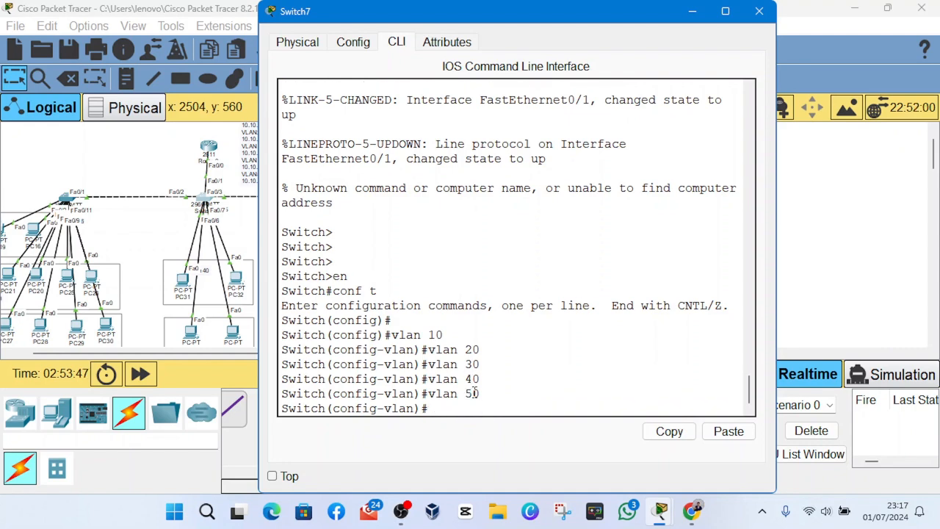
left_click(691, 11)
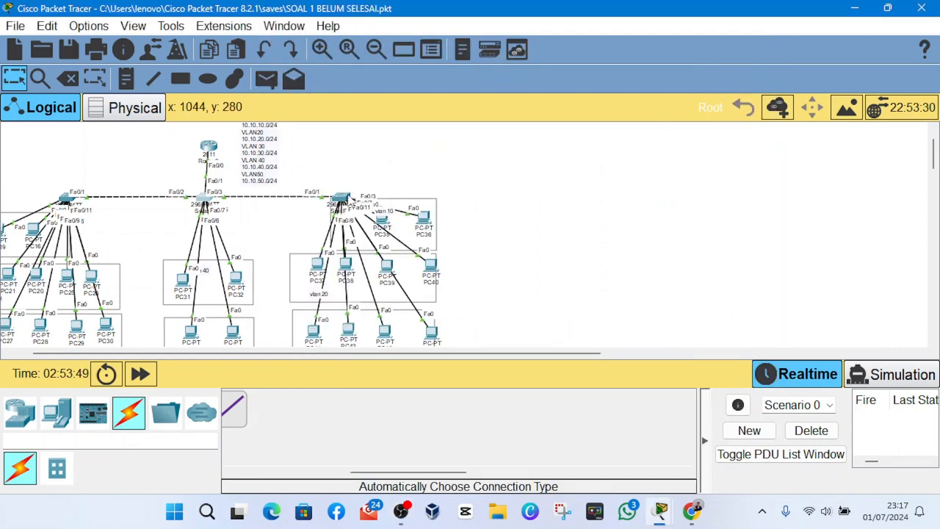
- Open the command line of Switch8, the rightmost switch, and enter global configuration mode
double_click(342, 198)
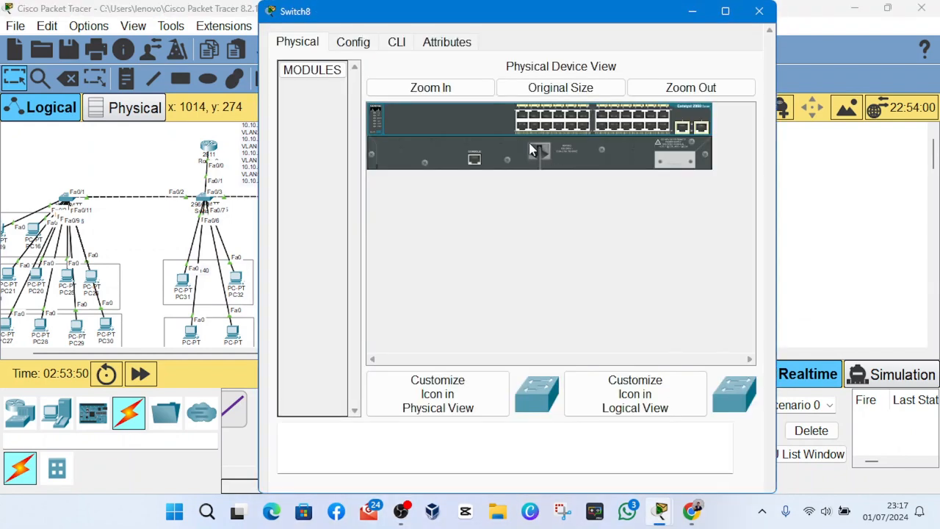
left_click(397, 42)
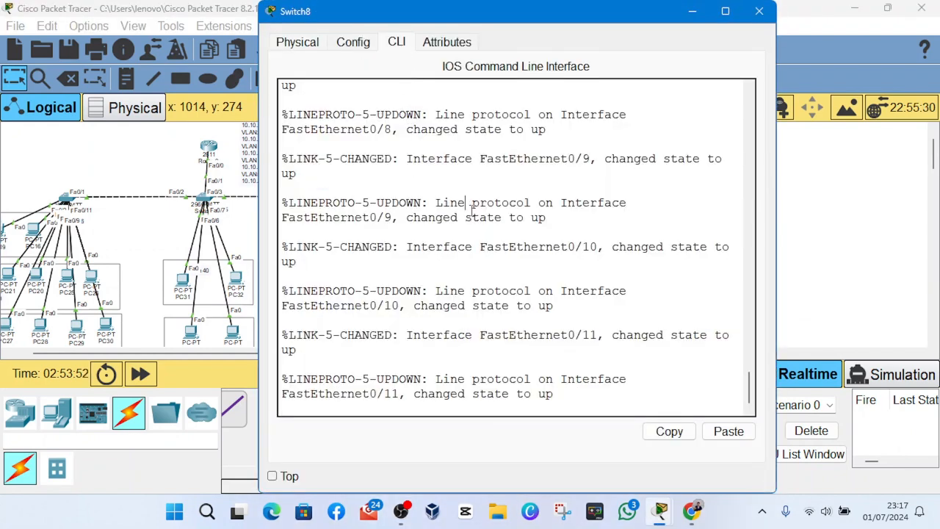
key("Return")
key("Return")
type("en")
key("Return")
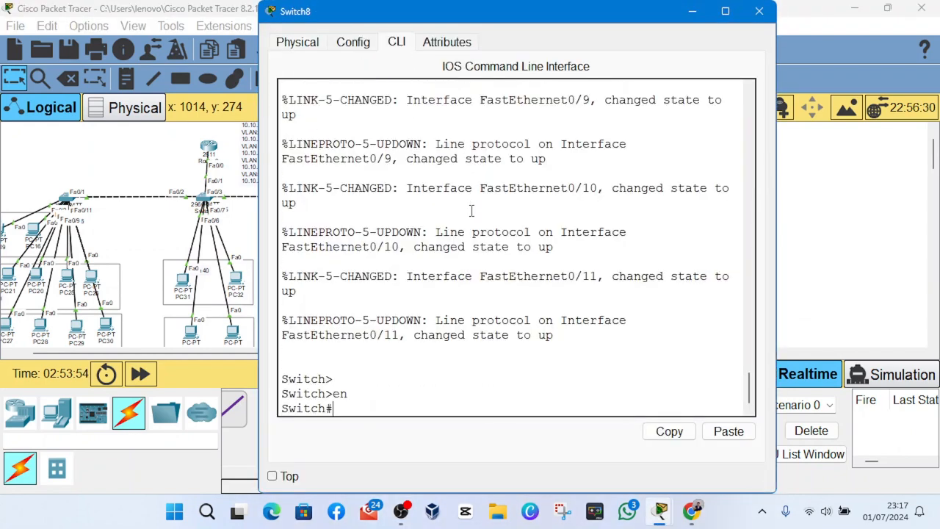
type("conf t")
key("Return")
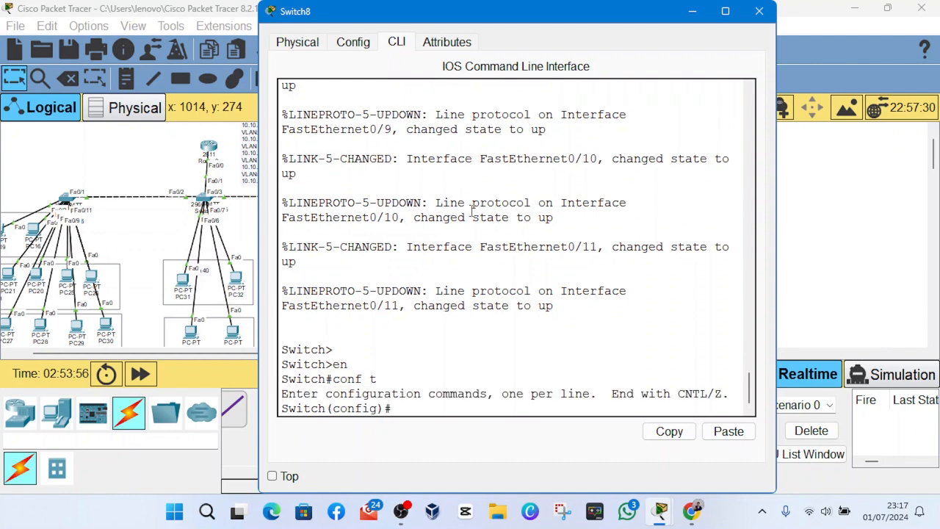
key("Return")
- Create VLAN 10 and VLAN 20 on Switch8
type("ca")
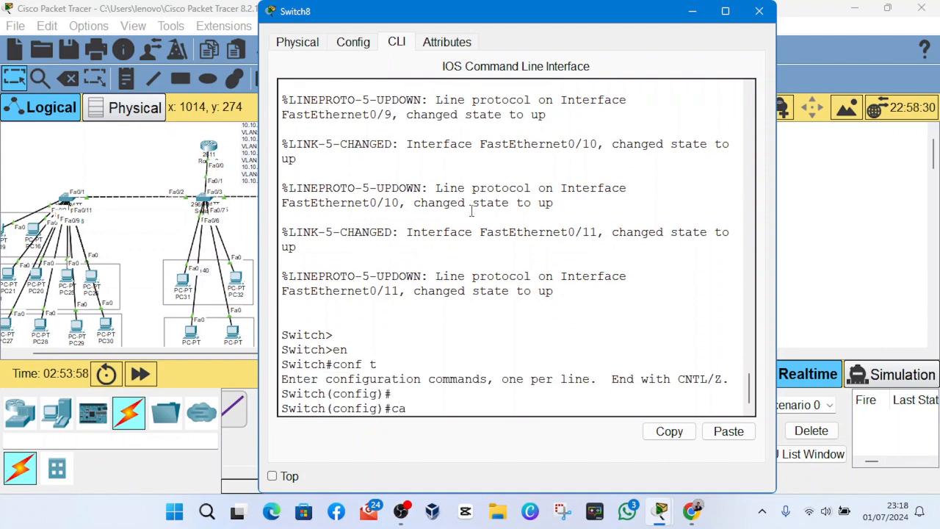
key("BackSpace")
key("BackSpace")
type("vlan 10")
key("Return")
key("Up")
key("BackSpace")
key("BackSpace")
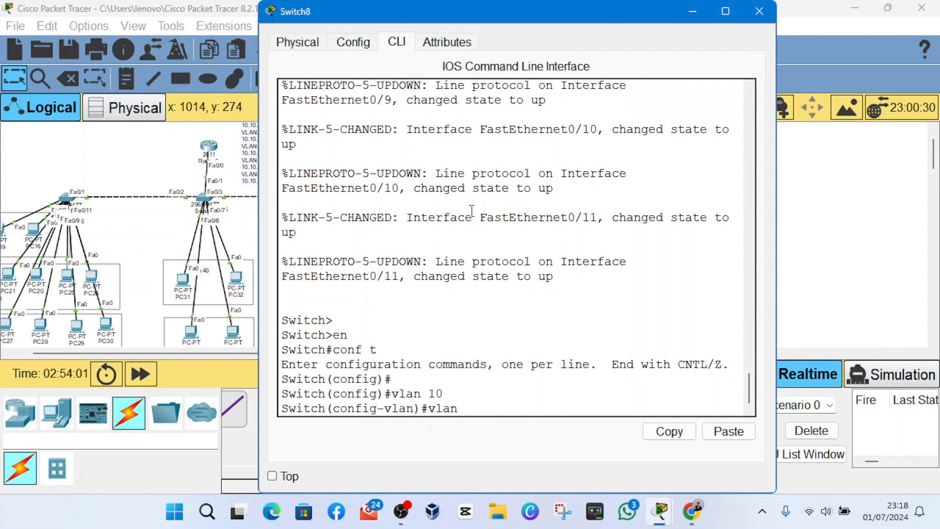
type("20")
key("Return")
- Create VLAN 30 and VLAN 40 on Switch8
key("Up")
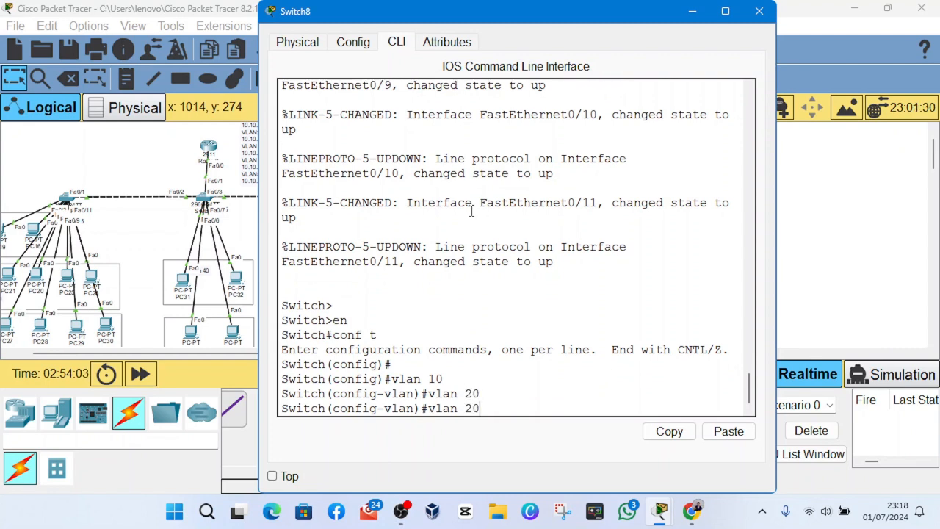
key("BackSpace")
key("BackSpace")
type("30")
key("Return")
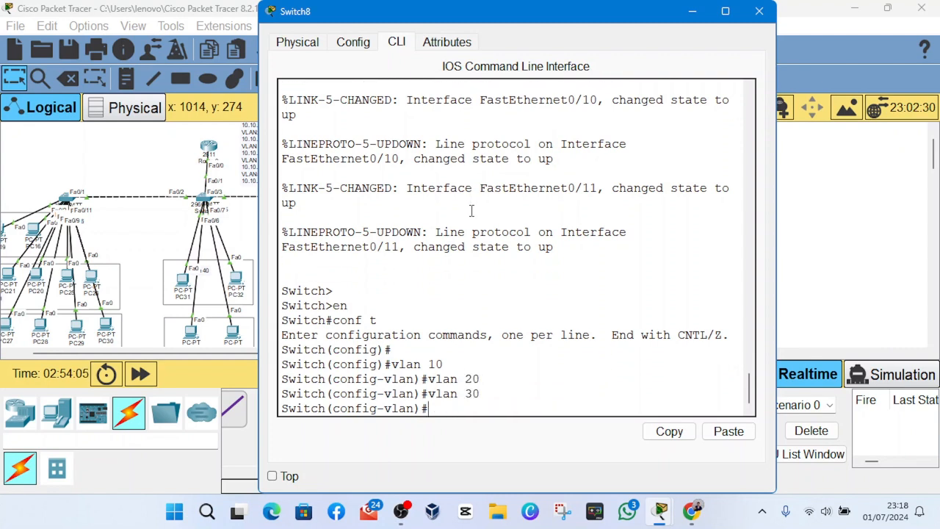
key("Up")
key("BackSpace")
key("BackSpace")
type("40")
key("Return")
- Create VLAN 50 on Switch8 and close its configuration window
key("Up")
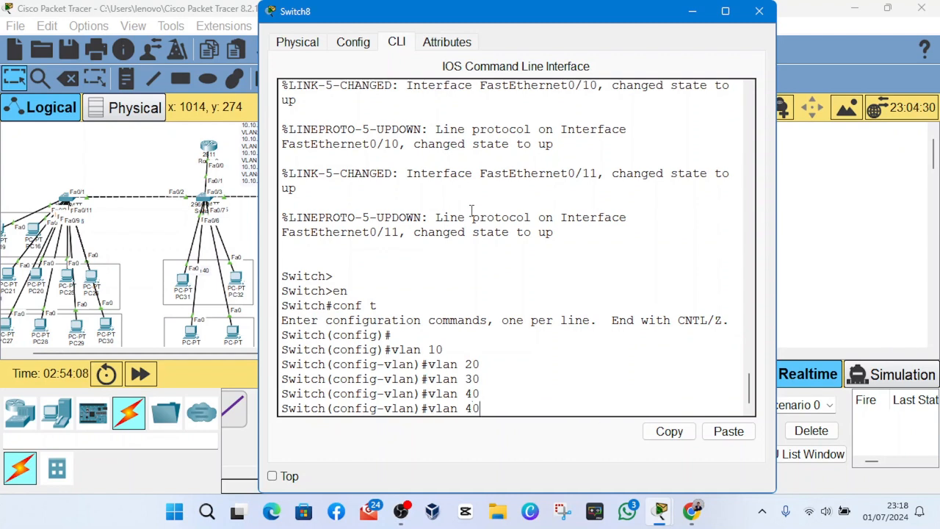
key("BackSpace")
key("BackSpace")
type("50")
key("Return")
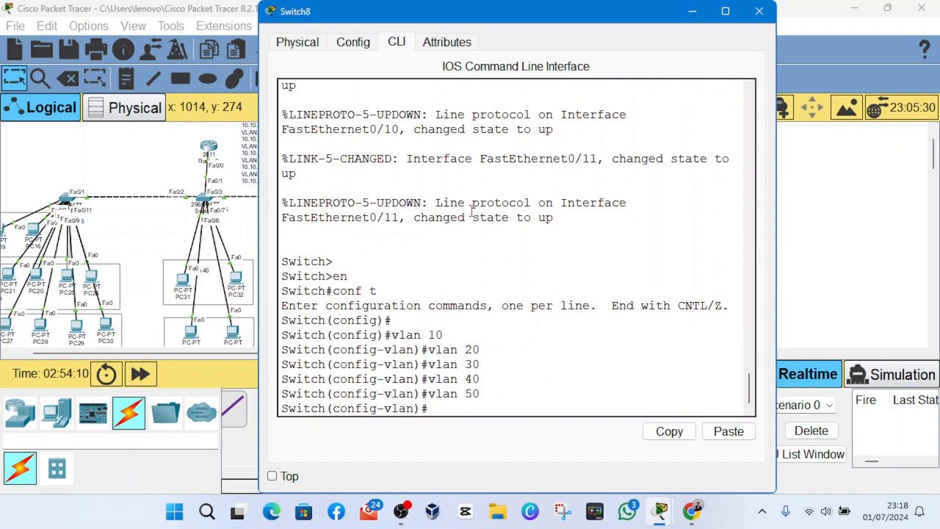
left_click(759, 11)
- Open the command line of Switch7, the middle switch, and leave VLAN configuration for global configuration mode
left_click(205, 200)
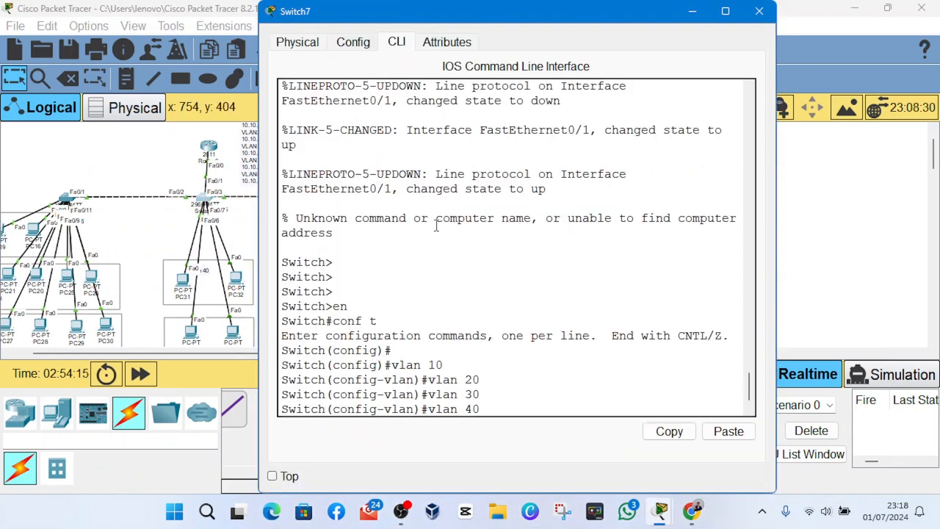
scroll(437, 232, "down", 1)
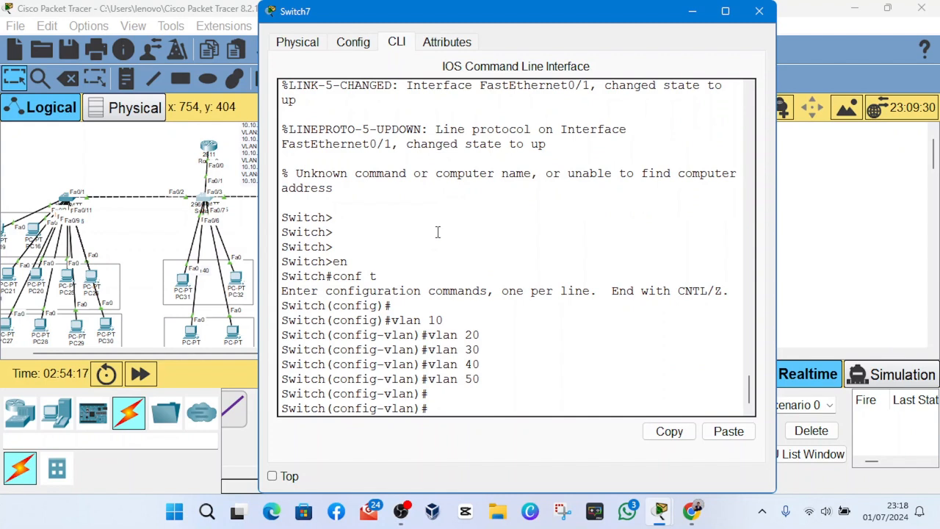
key("Return")
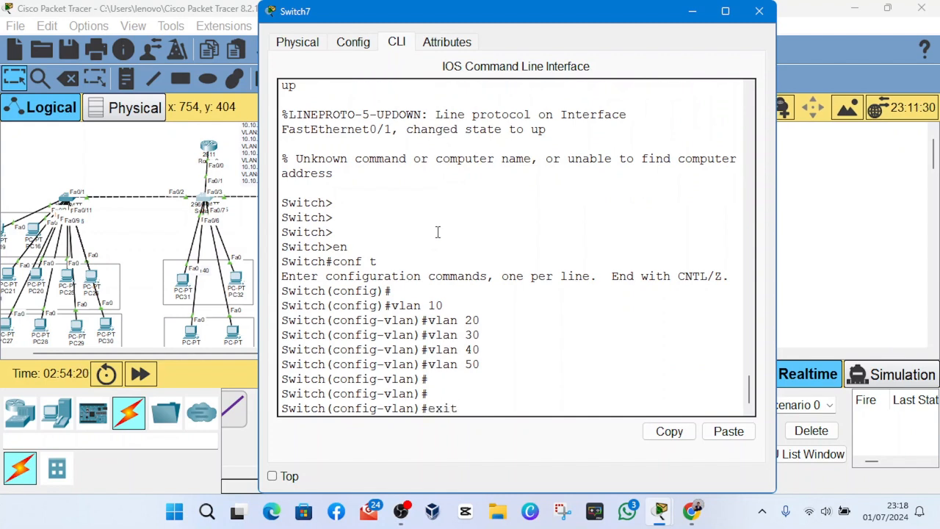
key("Return")
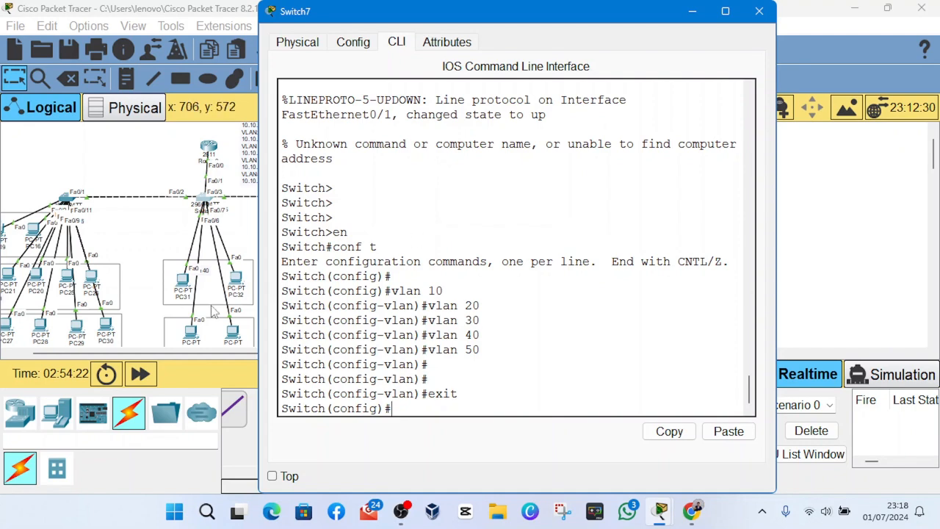
- Spread PC31 and PC32 apart in the VLAN 40 area and return to Switch7's command line
mouse_move(168, 273)
left_mouse_down()
mouse_move(110, 236)
mouse_move(73, 175)
mouse_move(139, 276)
mouse_move(152, 277)
left_mouse_up()
mouse_move(247, 285)
left_mouse_down()
mouse_move(246, 254)
mouse_move(297, 220)
mouse_move(285, 274)
mouse_move(265, 287)
left_mouse_up()
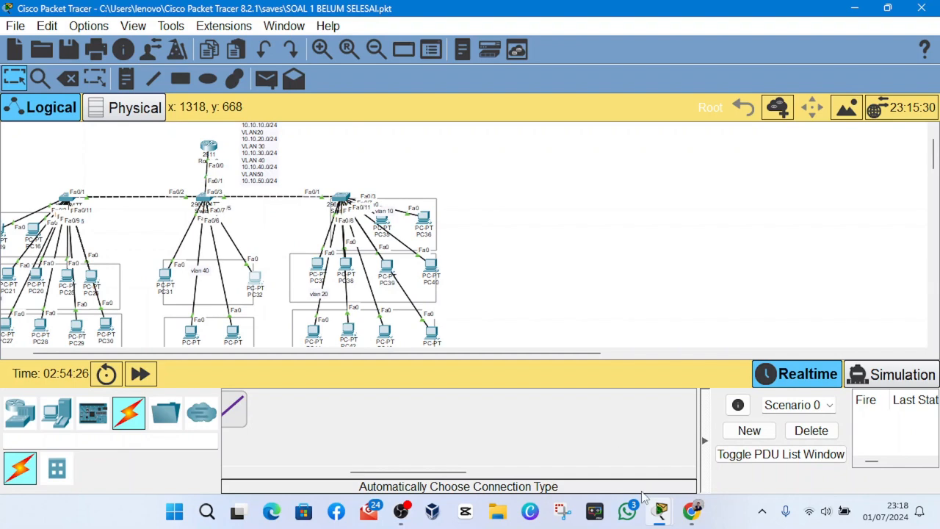
left_click(205, 201)
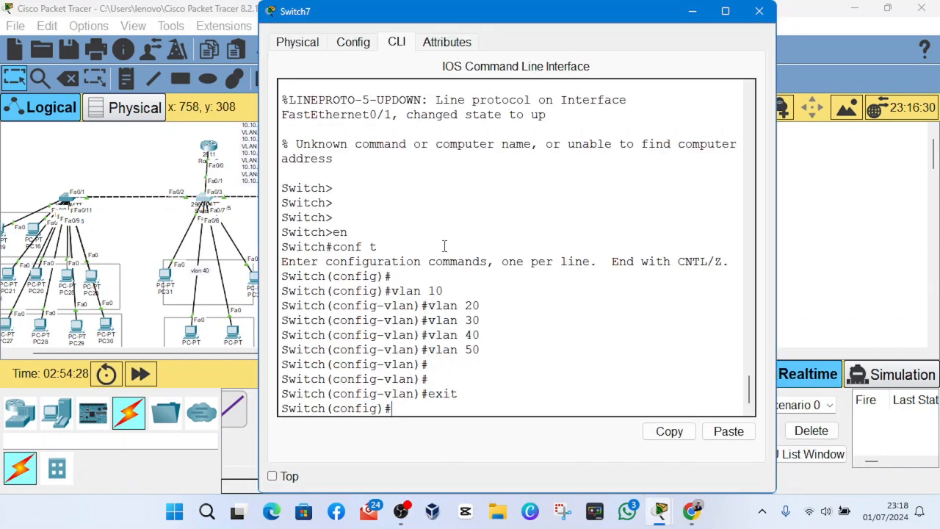
- Select the interface range fa0/4-5 on Switch7 and set its switchport mode to access
type("int range fa")
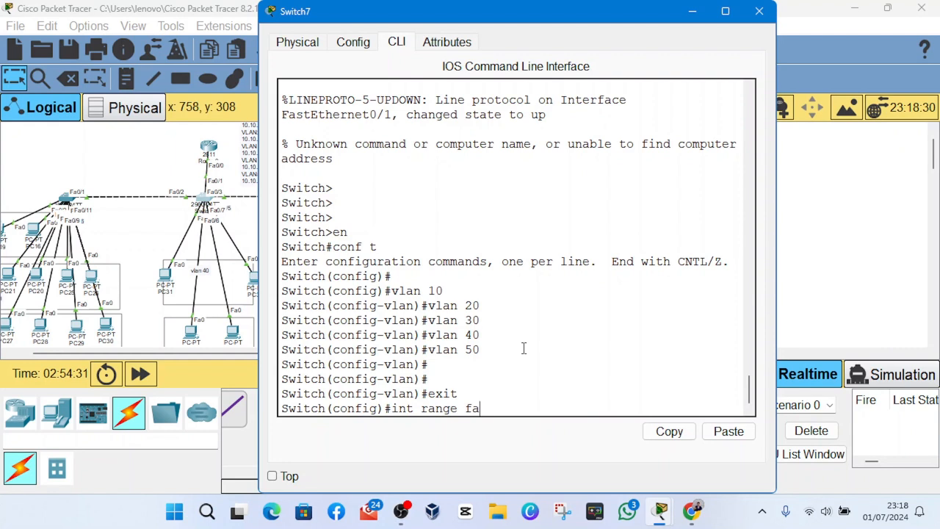
type("0/4-5")
key("Return")
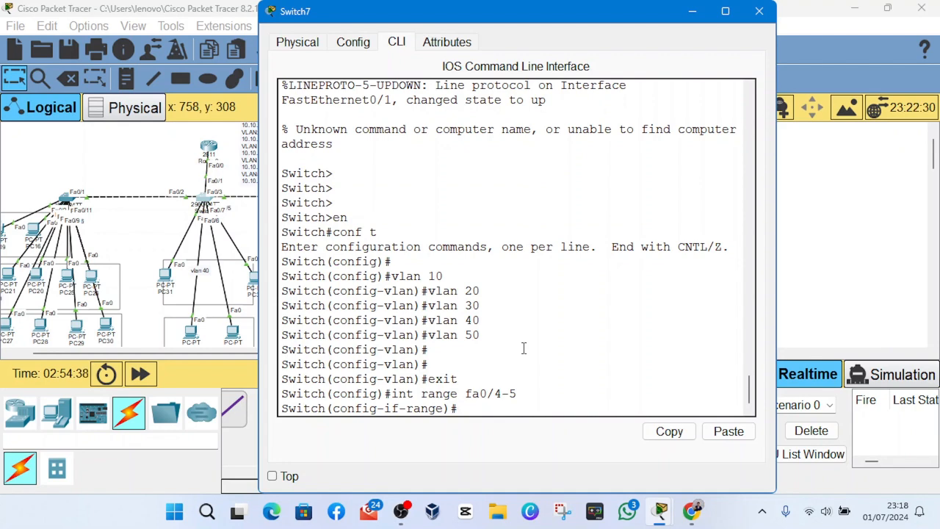
type("swi")
key("Tab")
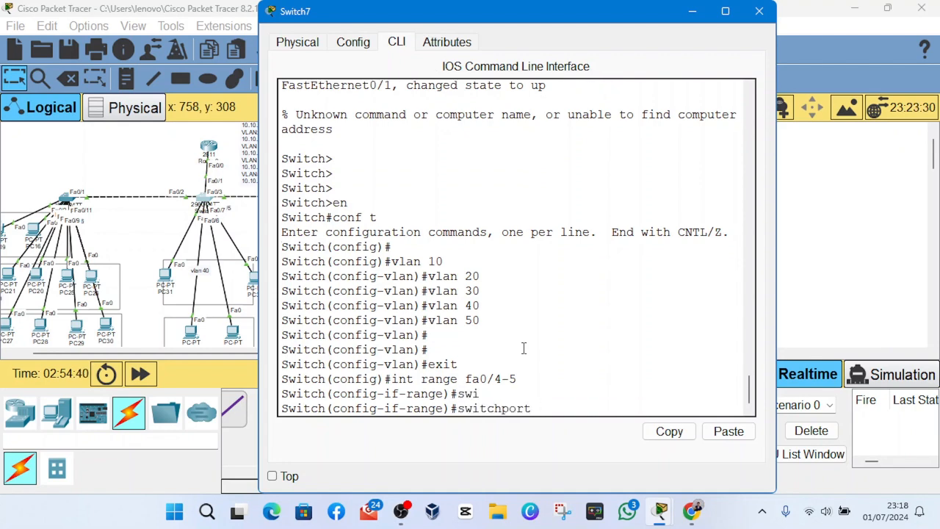
type("mod")
key("Tab")
type("ac")
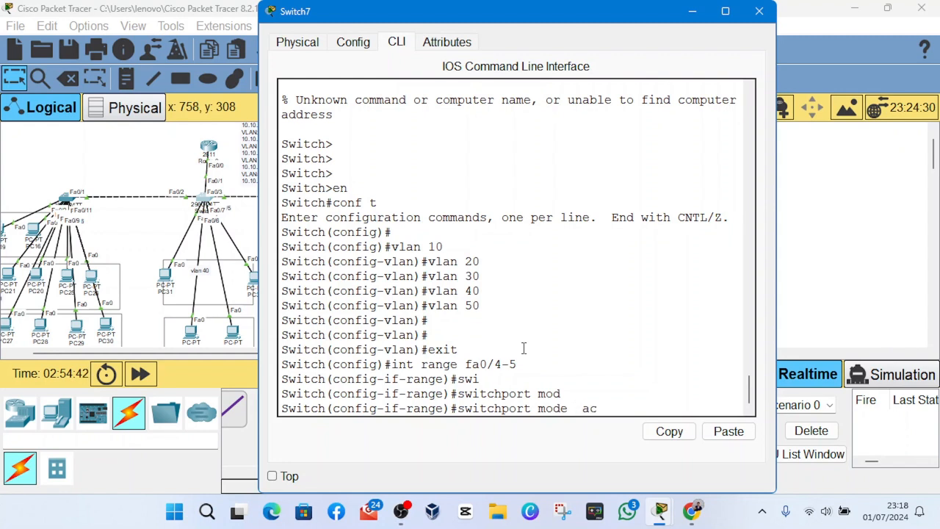
key("Tab")
key("Return")
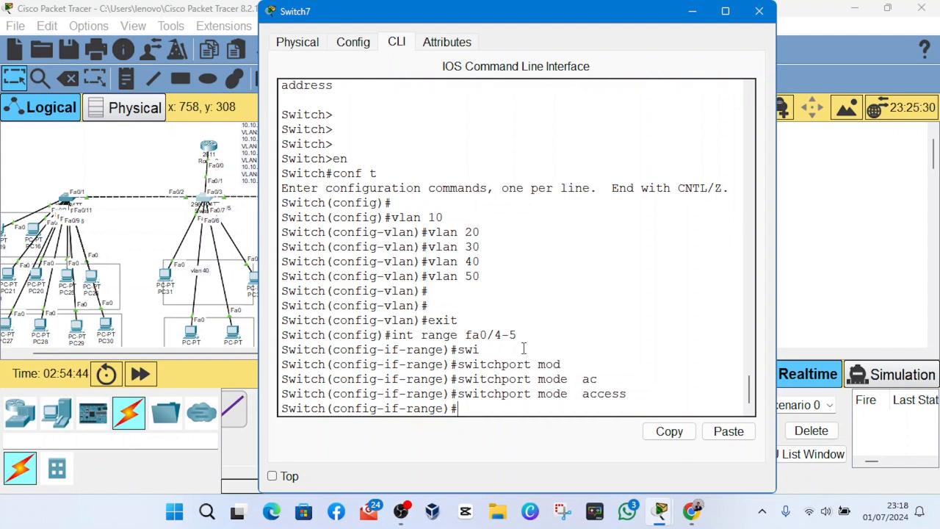
- Assign the fa0/4-5 access ports on Switch7 to VLAN 40
key("Up")
key("BackSpace")
key("BackSpace")
key("BackSpace")
key("BackSpace")
key("BackSpace")
key("BackSpace")
key("BackSpace")
key("BackSpace")
key("BackSpace")
key("BackSpace")
key("BackSpace")
key("BackSpace")
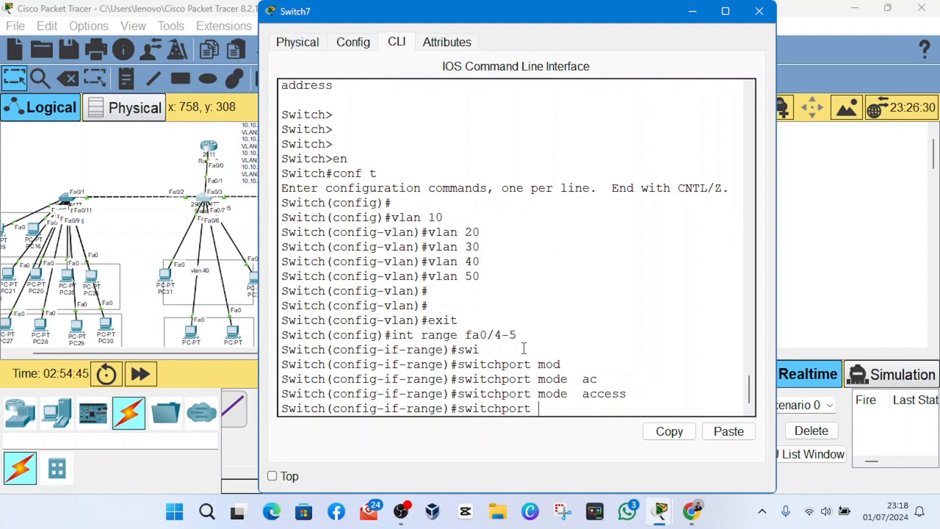
type("ac")
key("Tab")
type("v")
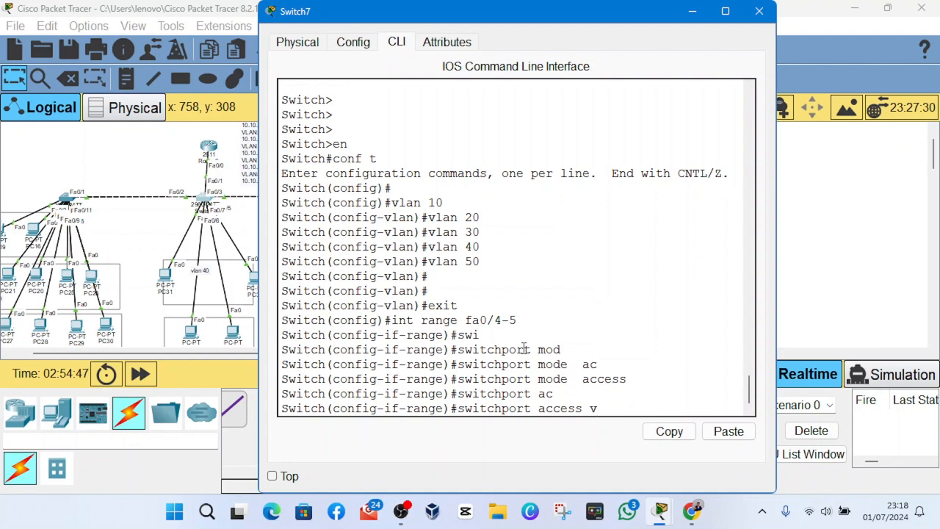
type("ka")
type("lan")
type(" 40")
key("Return")
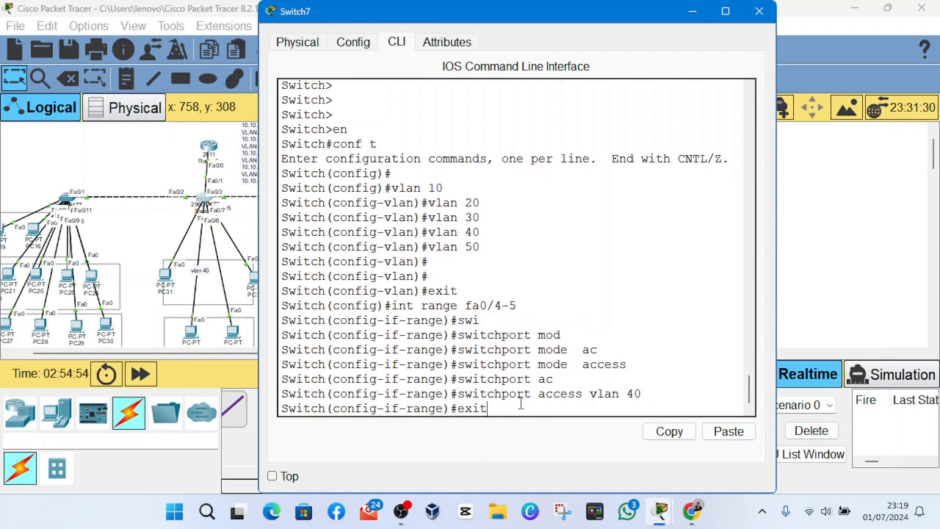
- Exit the fa0/4-5 range and recall the interface range command on Switch7 with its port numbers removed
key("Return")
key("Up")
key("Up")
key("Up")
key("Up")
key("Up")
key("Up")
key("Up")
key("Up")
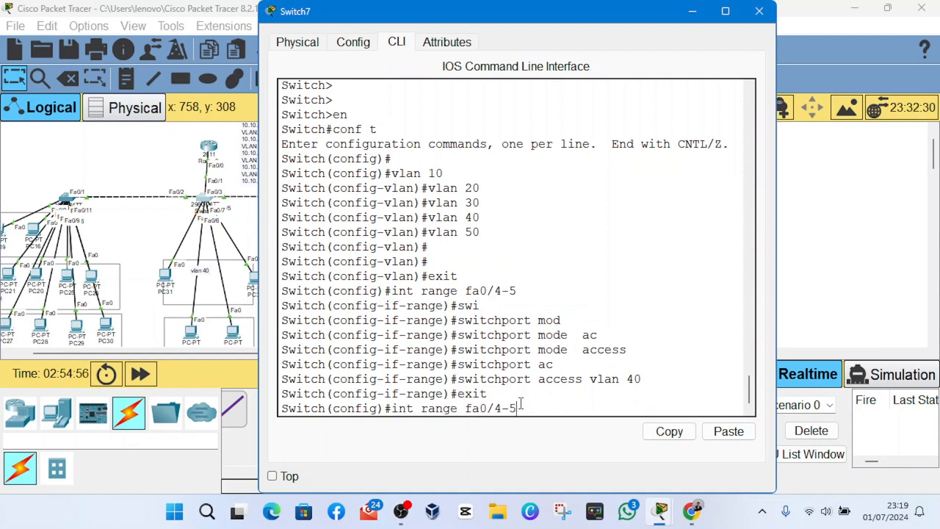
key("Down")
key("Down")
key("Down")
key("Down")
key("Up")
key("Up")
key("Up")
key("Up")
key("BackSpace")
key("BackSpace")
key("BackSpace")
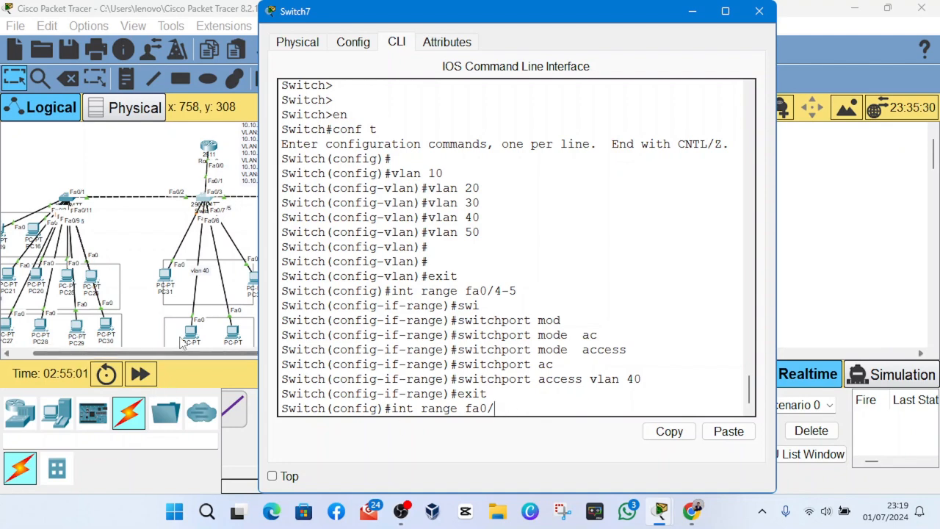
- Shift PC33 slightly in the VLAN 50 area to check the cabling, and return to Switch7's command line
left_click(220, 334)
left_click_drag(119, 309, 184, 301)
left_click_drag(230, 330, 189, 349)
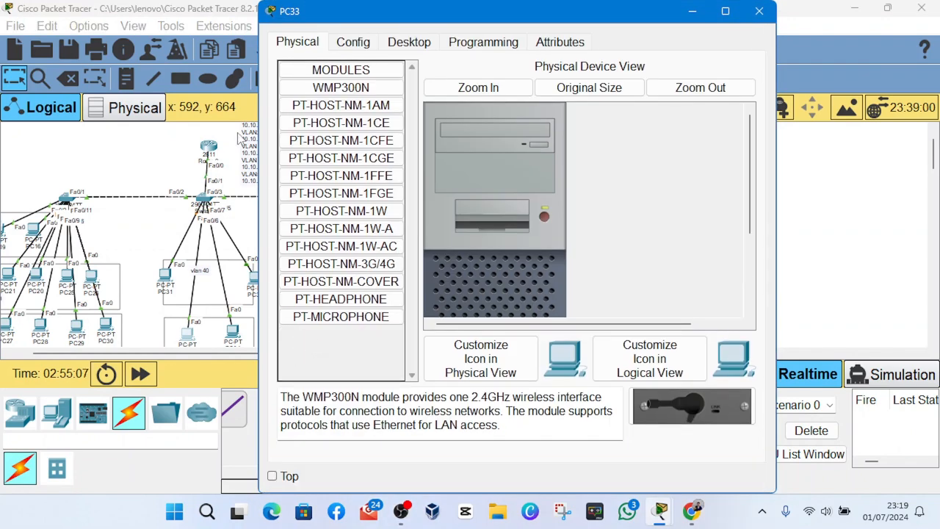
left_click(212, 152)
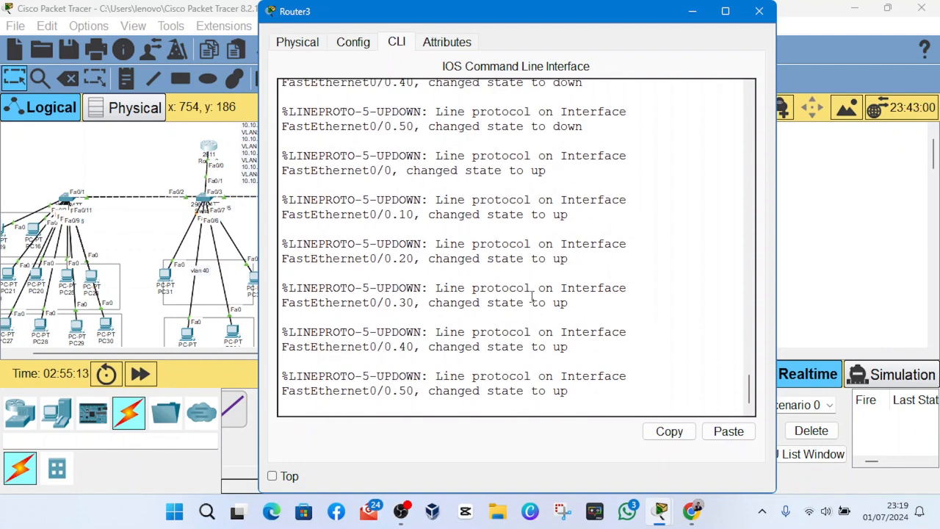
key("alt+Tab")
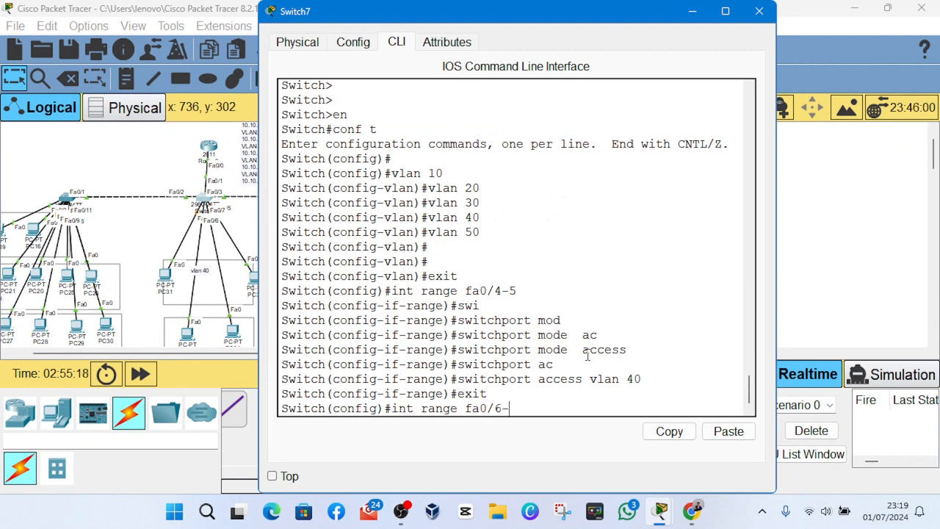
- Select the interface range fa0/6-7 on Switch7 and set its switchport mode to access
type("7")
key("Return")
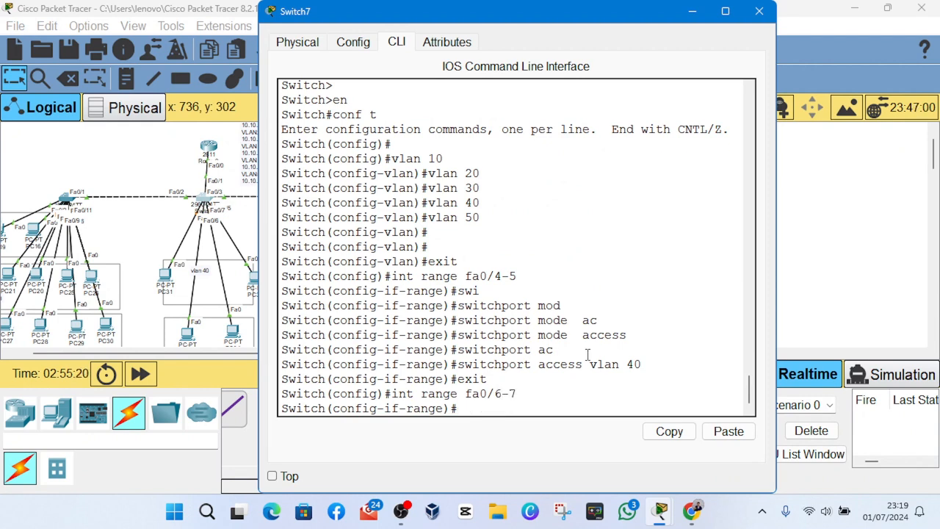
key("Up")
key("Up")
key("Up")
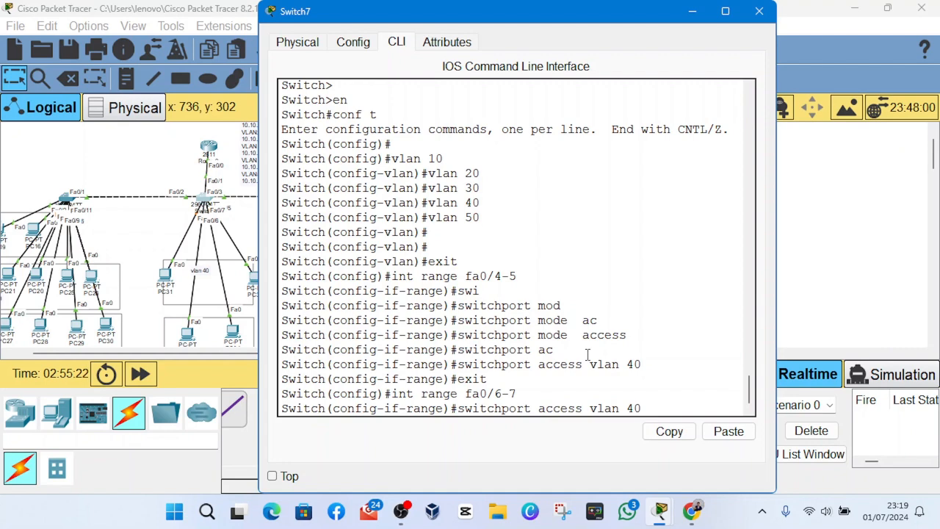
key("Up")
key("Up")
key("Return")
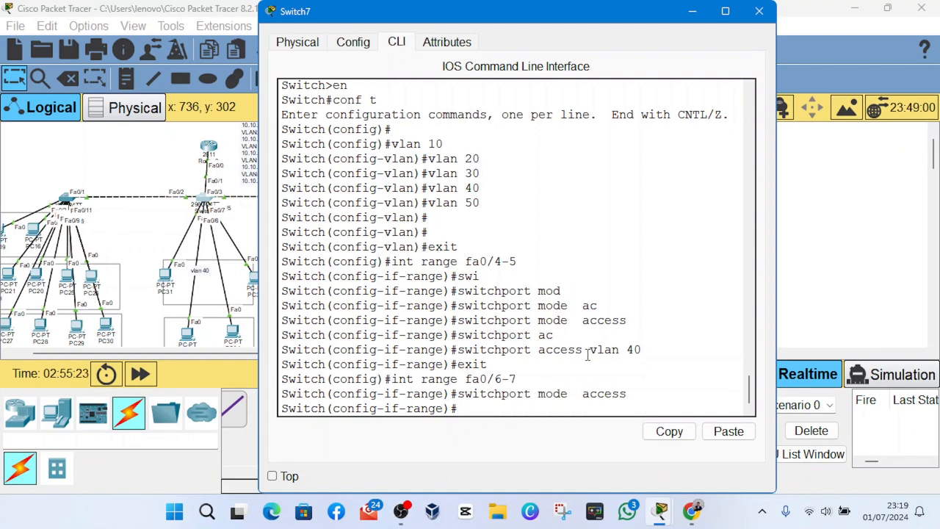
- Assign the fa0/6-7 access ports on Switch7 to VLAN 50 and close the switch window
key("Up")
key("Up")
key("Up")
key("Up")
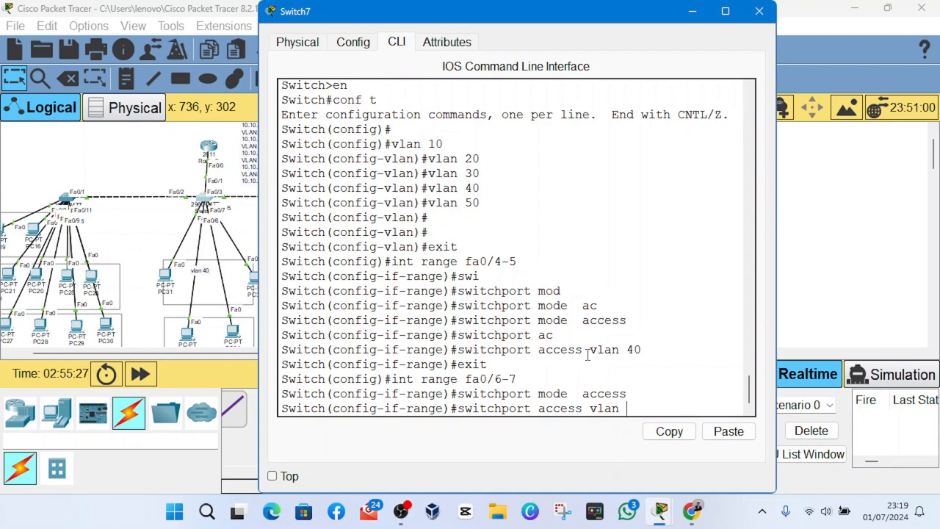
key("Return")
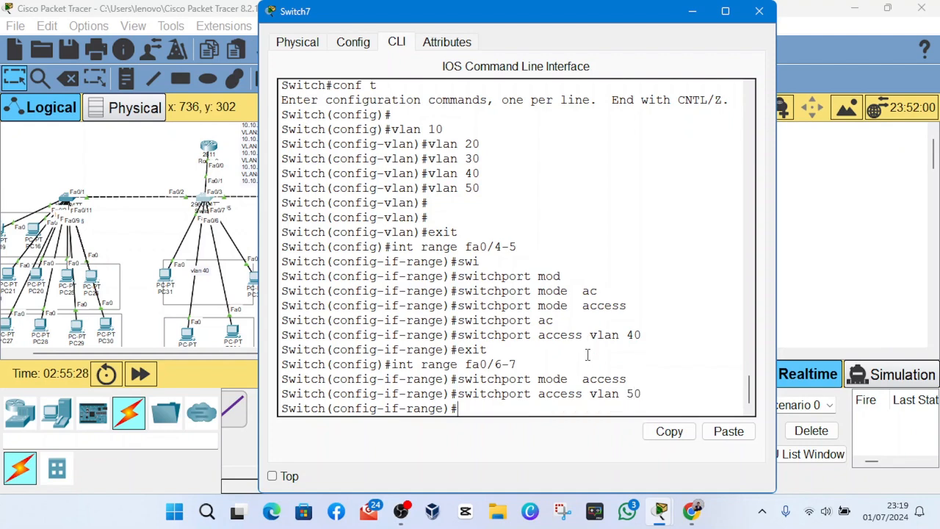
left_click(749, 14)
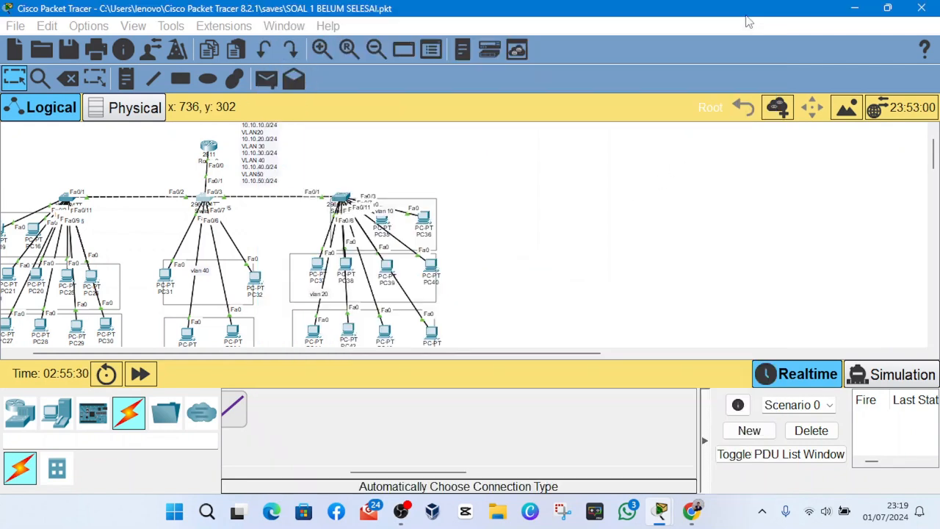
- Move PC31 and PC32 closer together so both sit inside the VLAN 40 box
scroll(208, 291, "down", 3)
scroll(202, 283, "up", 2)
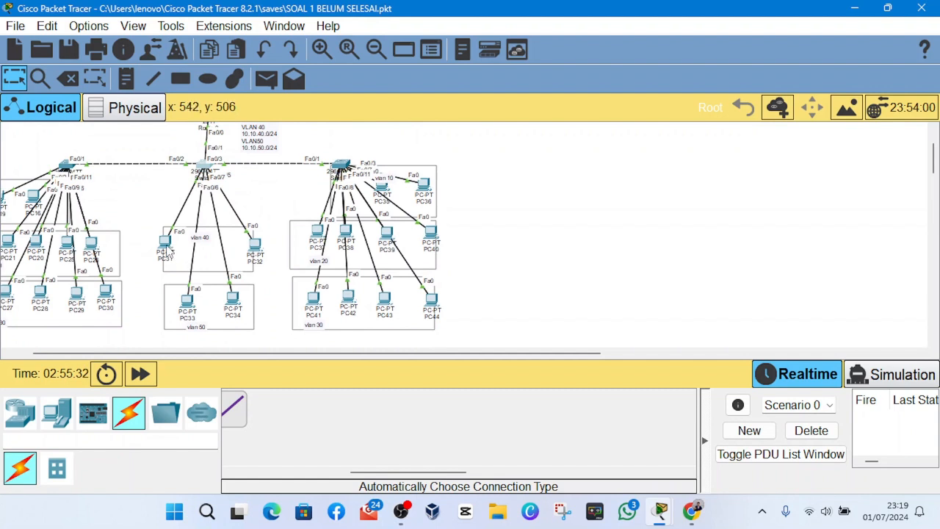
left_click_drag(167, 246, 179, 247)
left_click_drag(255, 246, 247, 246)
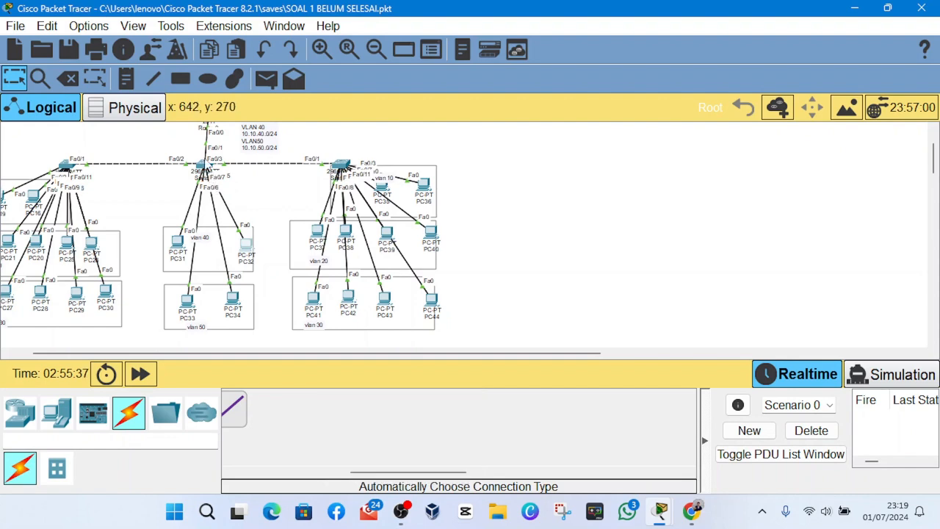
- Reopen Switch7's command line and display its VLAN assignments with do show vlan brief
left_click(212, 170)
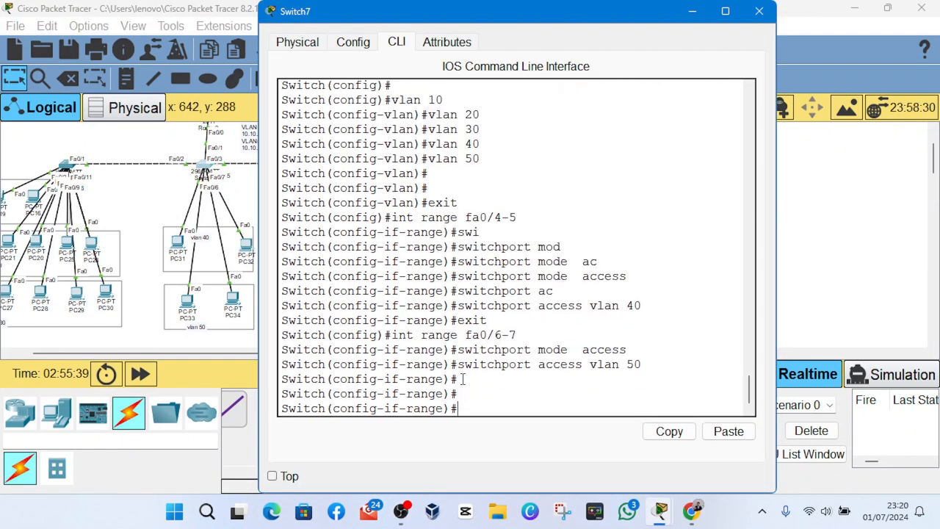
type("do show vlan brie")
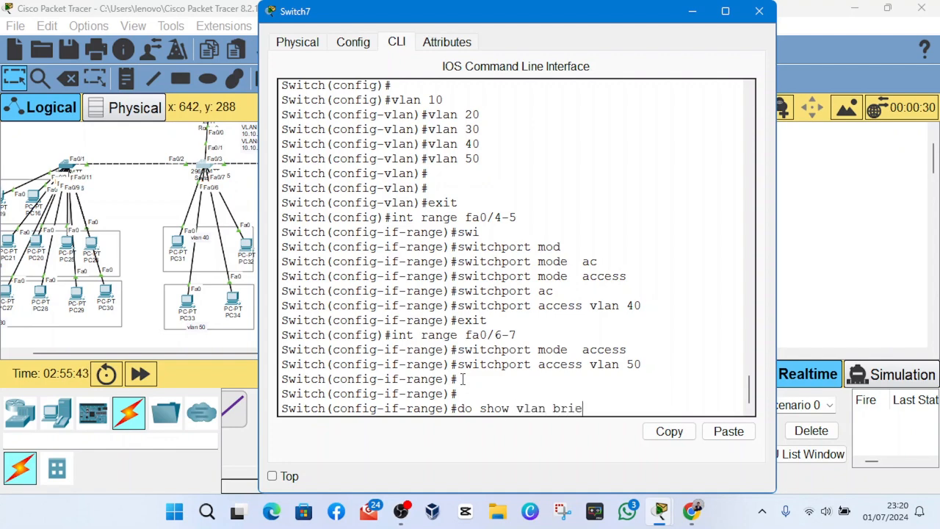
type("f")
key("Return")
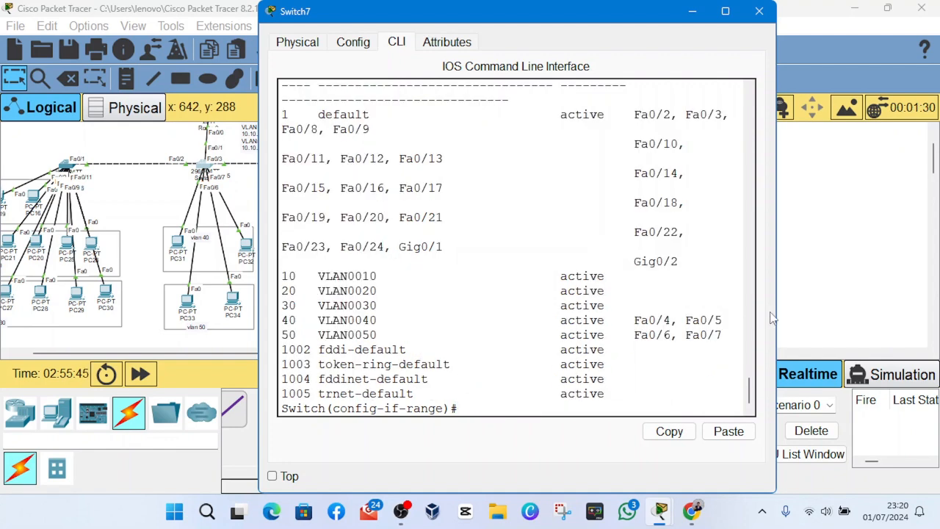
- Widen the Switch7 window, examine the port assignments of VLAN 40 and VLAN 50, and close the window
left_click_drag(775, 317, 792, 317)
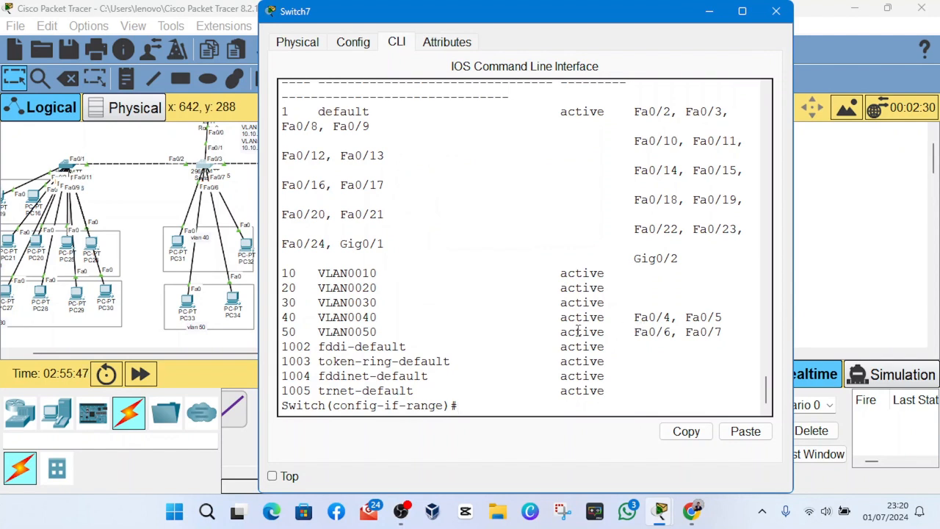
left_click_drag(283, 318, 759, 333)
left_click(401, 511)
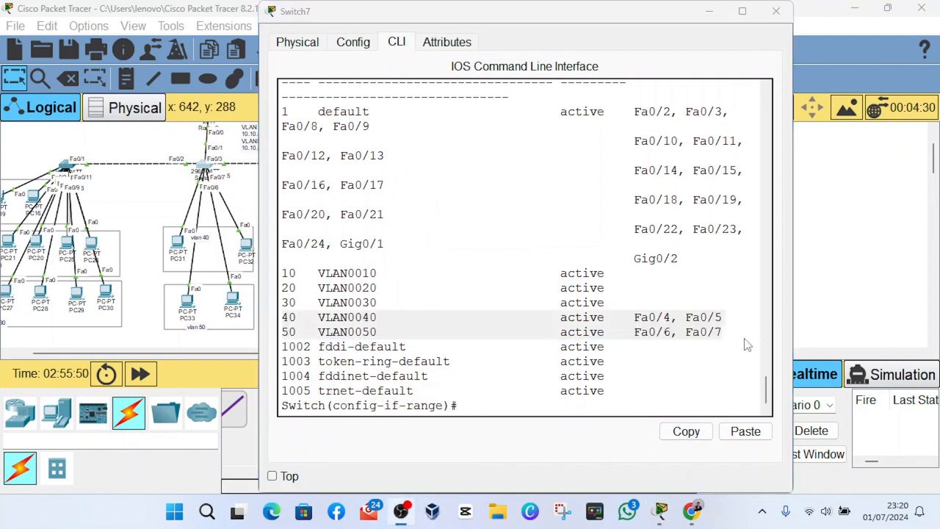
left_click(577, 438)
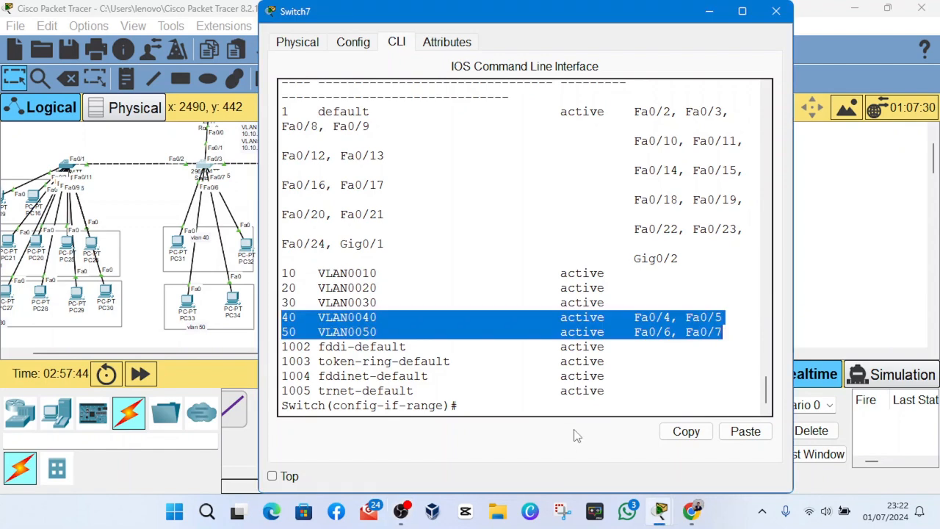
left_click(609, 345)
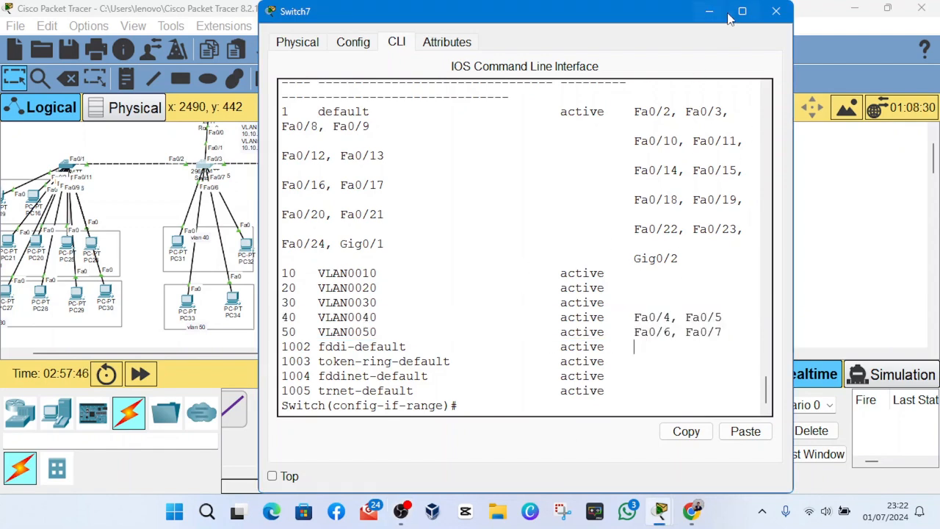
left_click(786, 14)
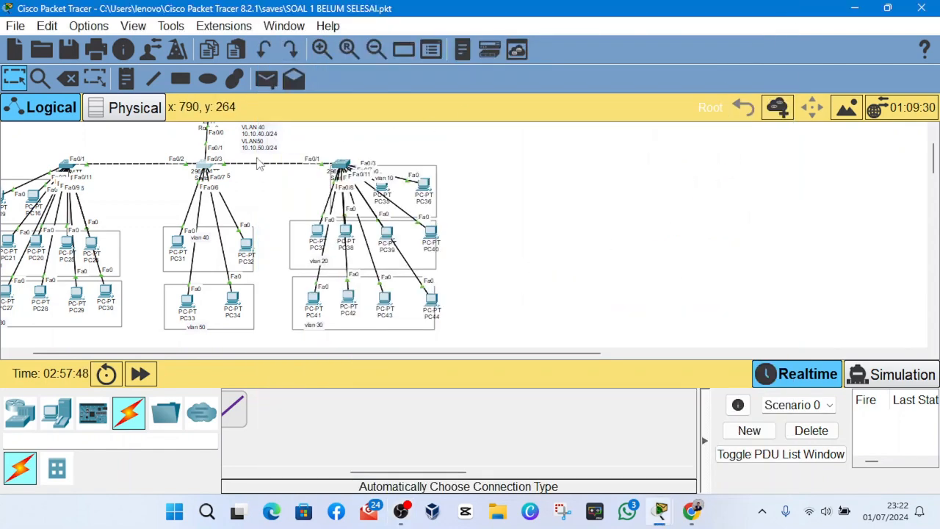
- Return Switch7 from interface range configuration to global configuration mode and put its window away
left_click(206, 169)
scroll(523, 306, "down", 6)
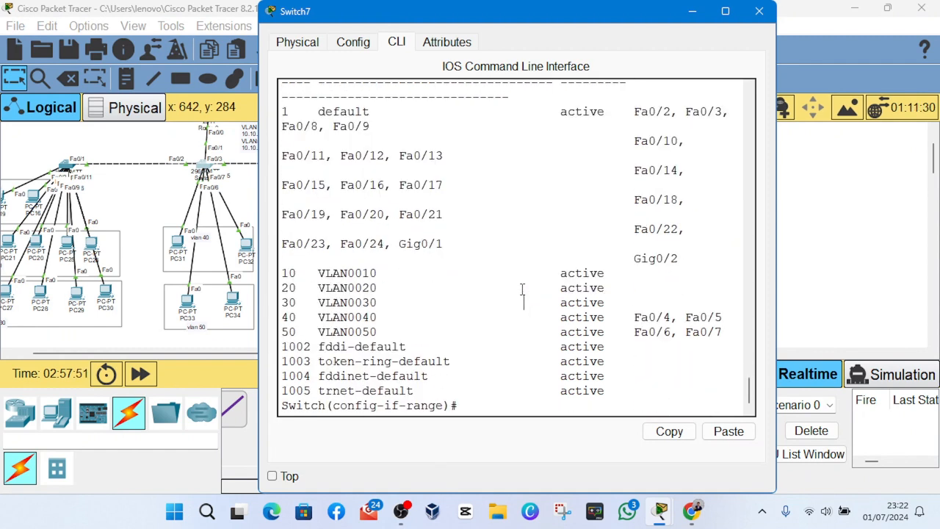
key("Return")
key("Return")
type("exi")
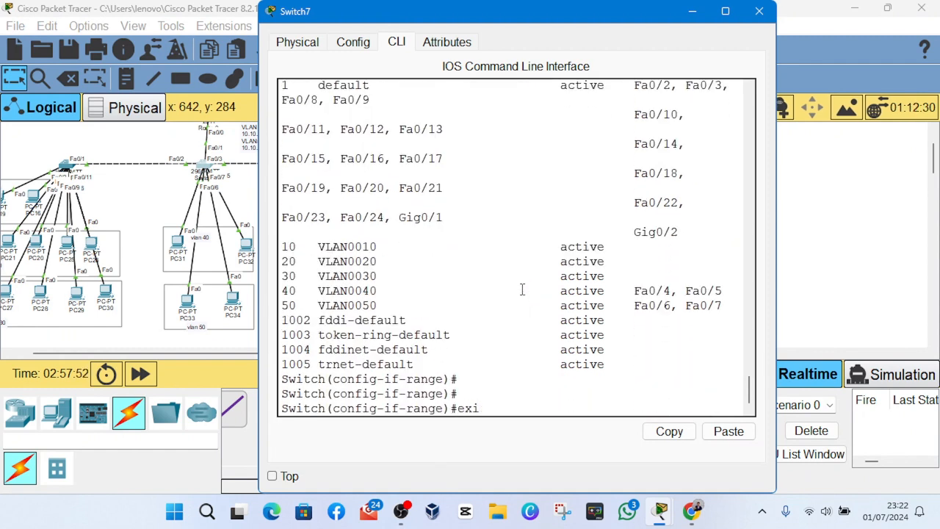
key("Return")
key("Return")
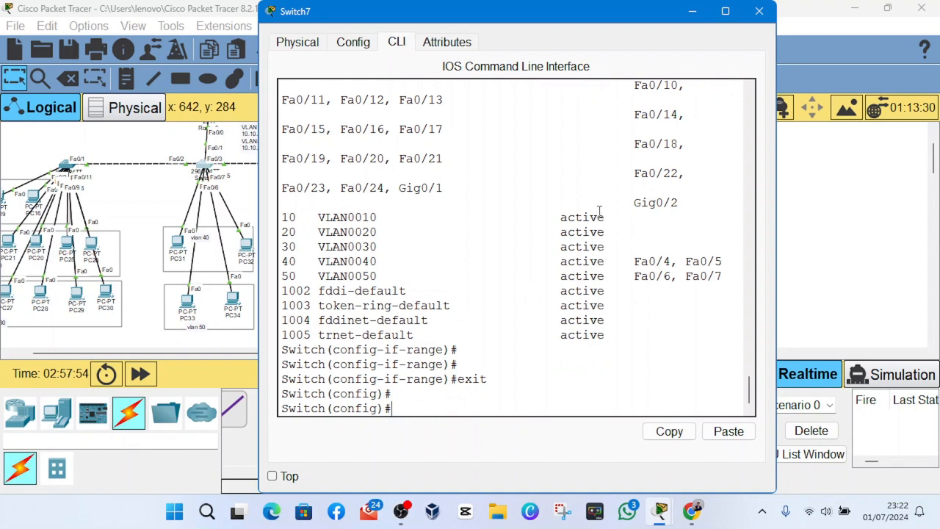
left_click(690, 14)
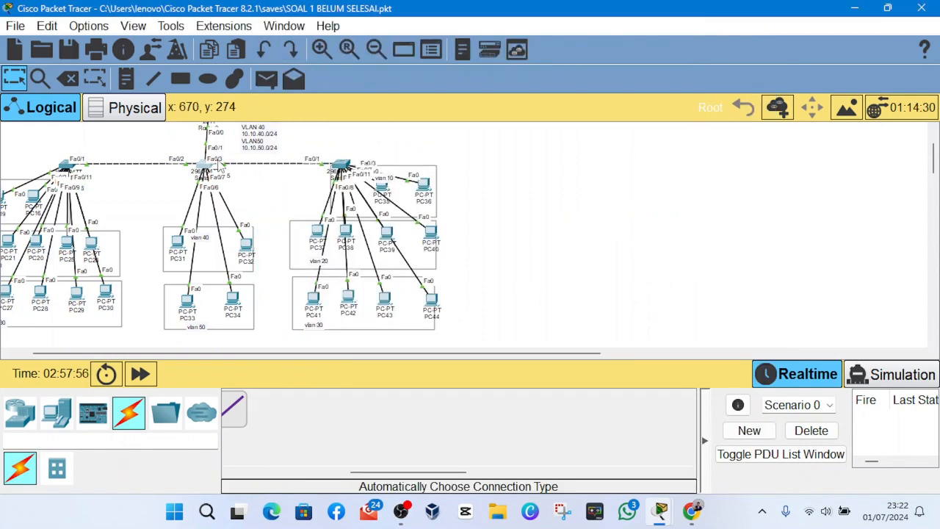
scroll(219, 176, "up", 1)
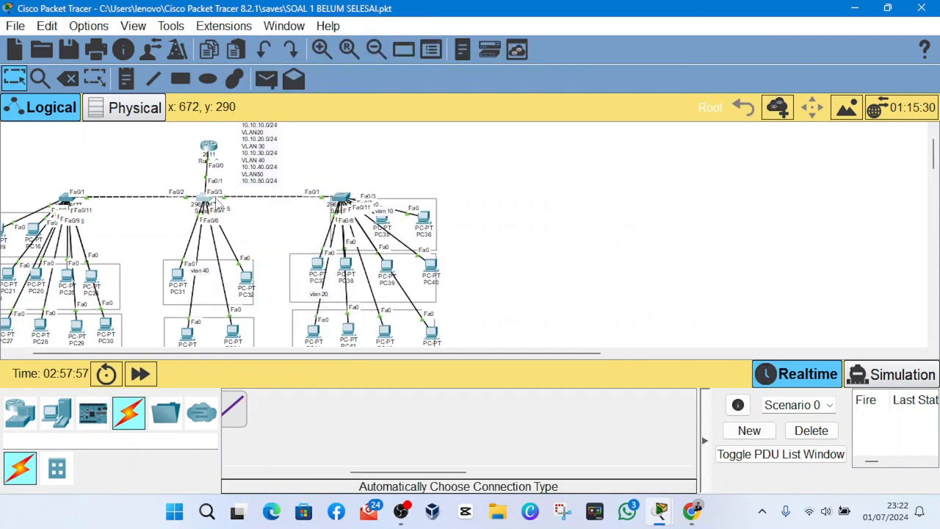
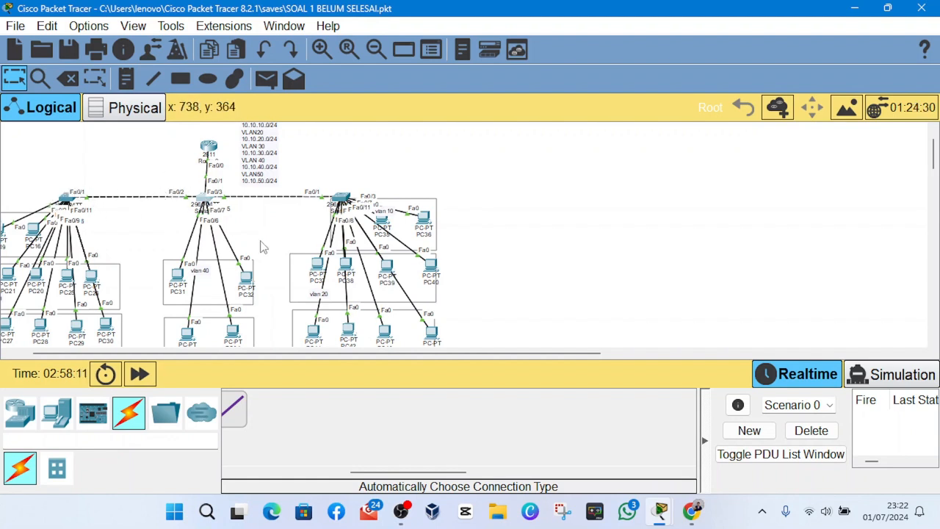
- Reopen Switch7's command line and bring it to a fresh global configuration prompt
left_click(205, 200)
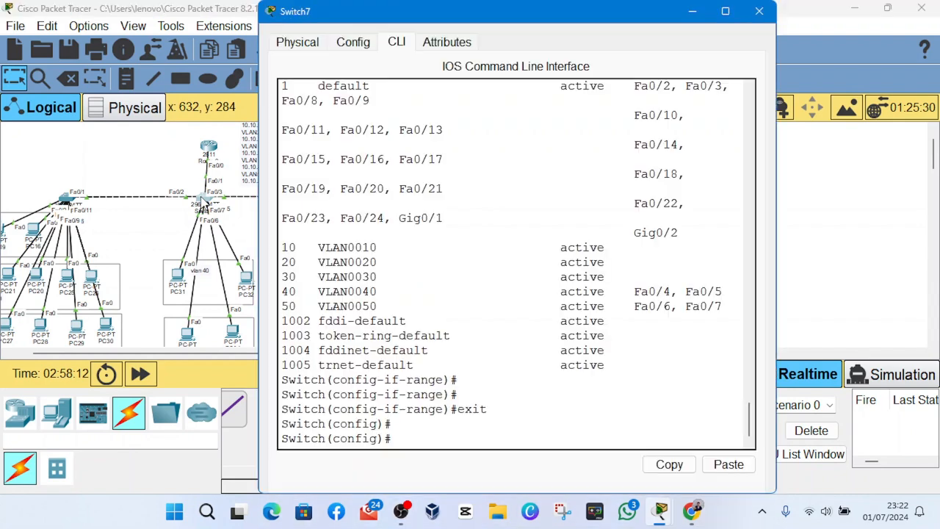
left_click_drag(516, 356, 520, 360)
left_click(532, 395)
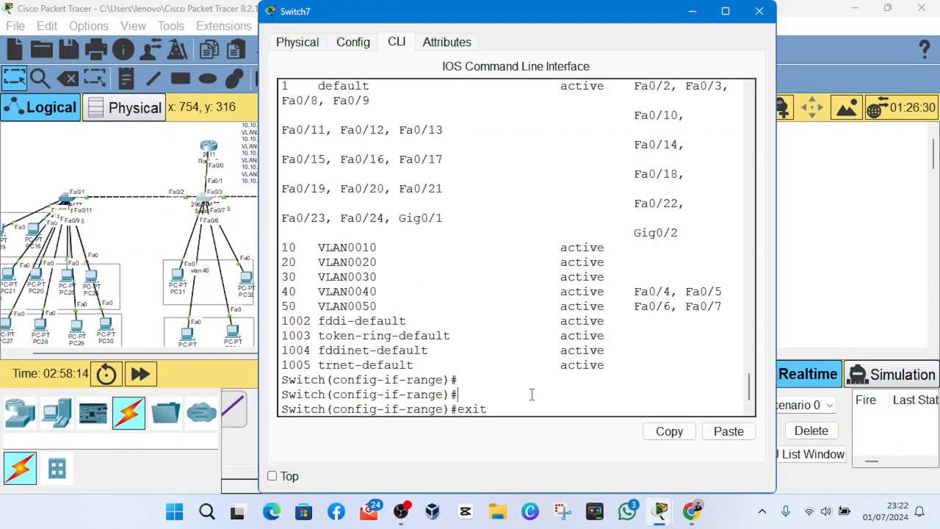
type("exit")
key("Return")
key("Return")
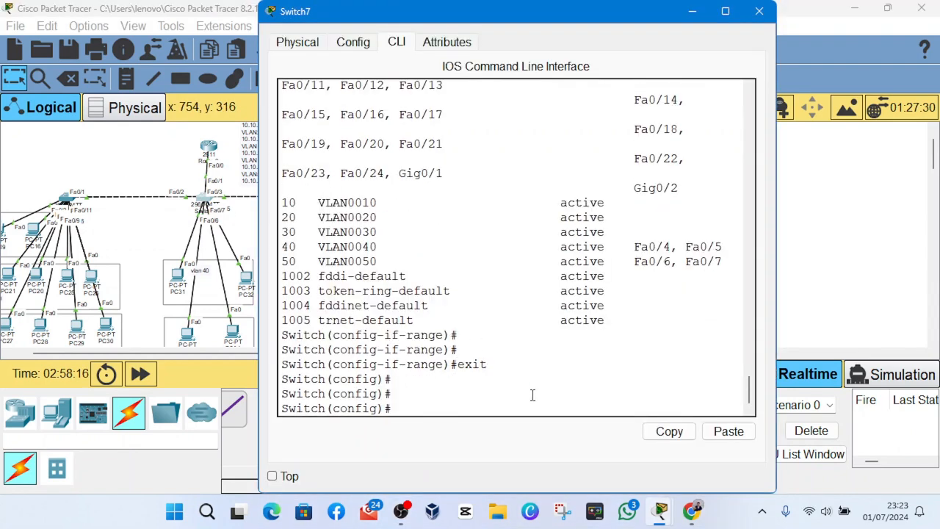
key("Return")
key("Return")
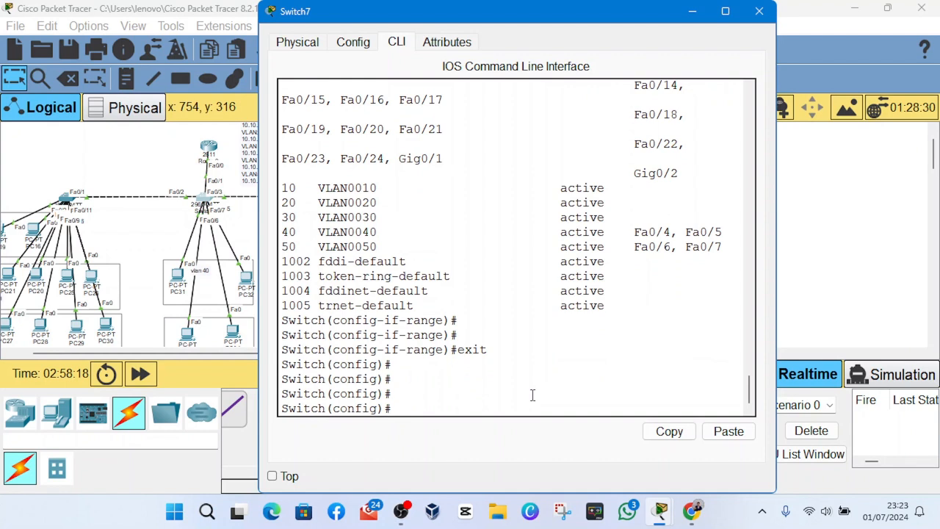
- Configure Switch7's interface range fa0/1-3 as trunk ports with switchport mode trunk
type("int range")
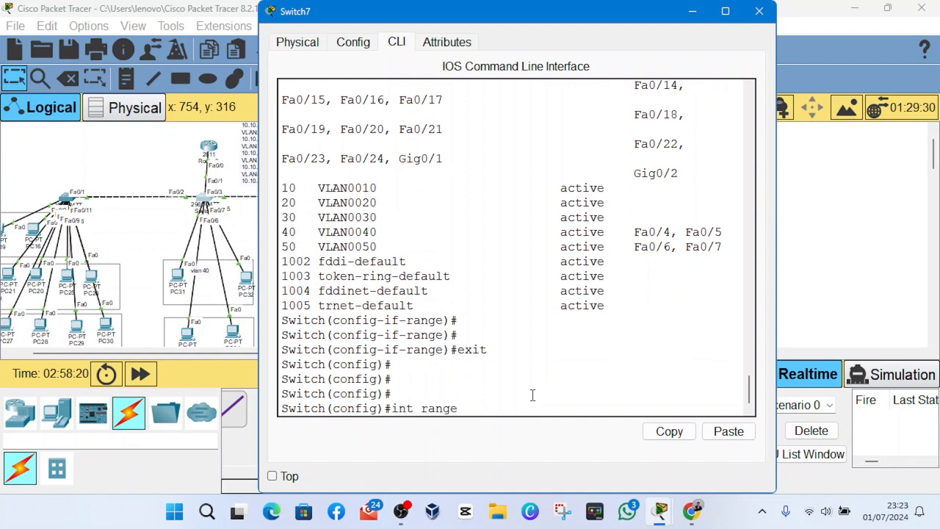
type(" fa0/1-3")
key("Return")
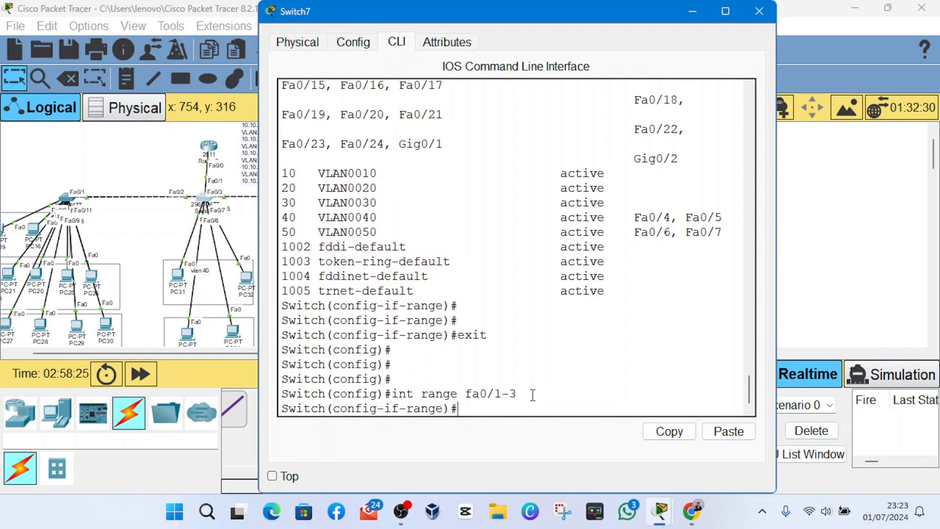
type("swi")
key("Tab")
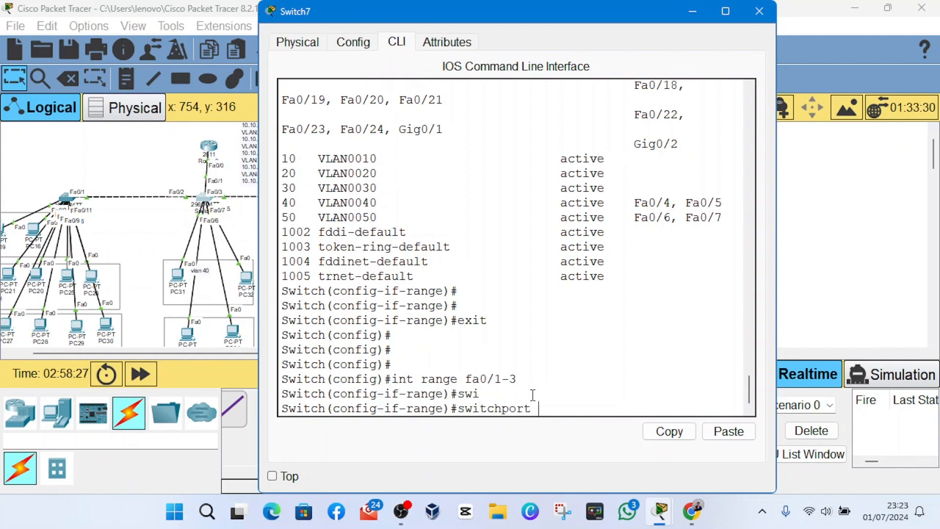
type("mode tru")
key("Tab")
key("Return")
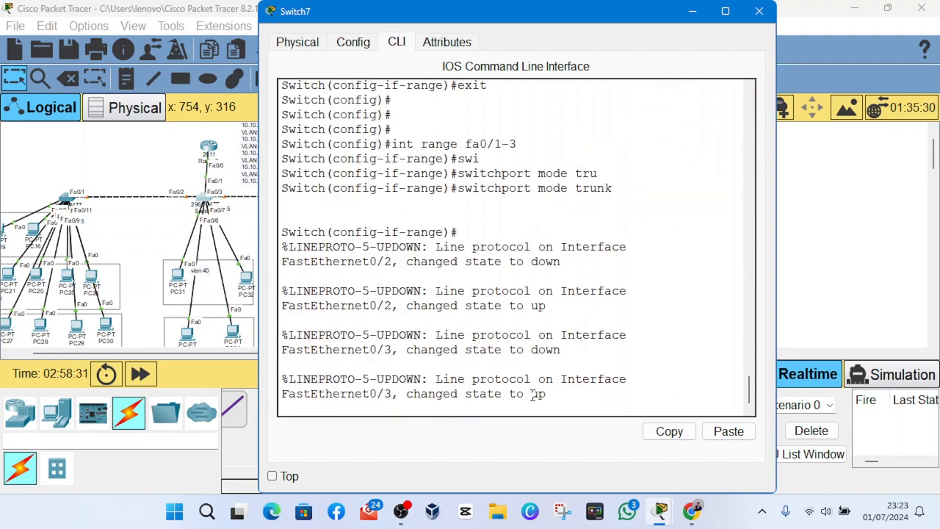
- Display Switch7's trunk interfaces with do show int tr, check the Fa0/1 to Fa0/3 entries, and put the window away
key("Return")
type("do show o")
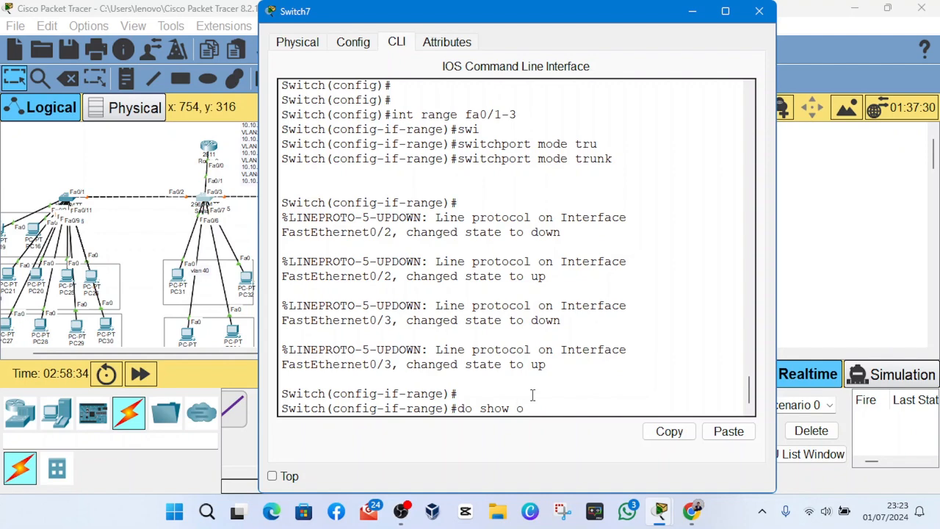
key("BackSpace")
type("int ")
type("r")
key("Tab")
key("Return")
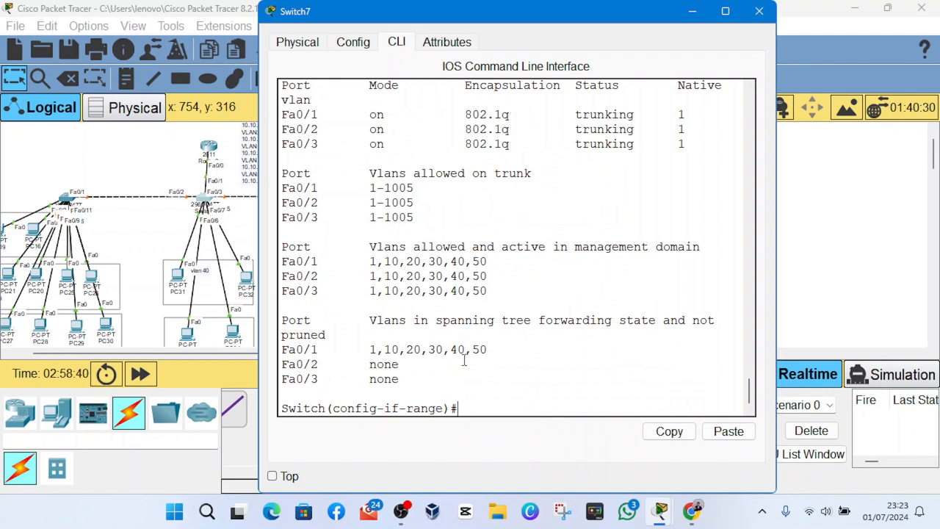
scroll(375, 208, "up", 1)
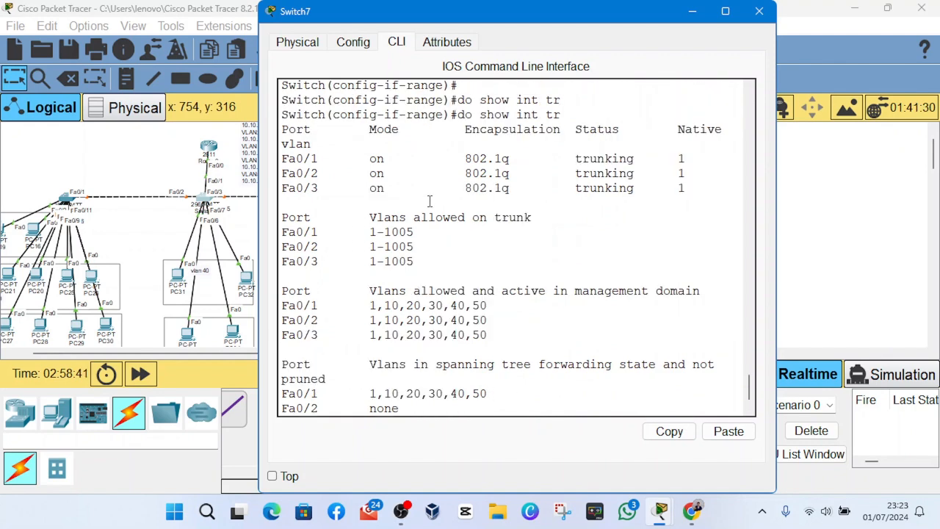
left_click_drag(303, 159, 582, 200)
left_click(582, 200)
left_click(692, 12)
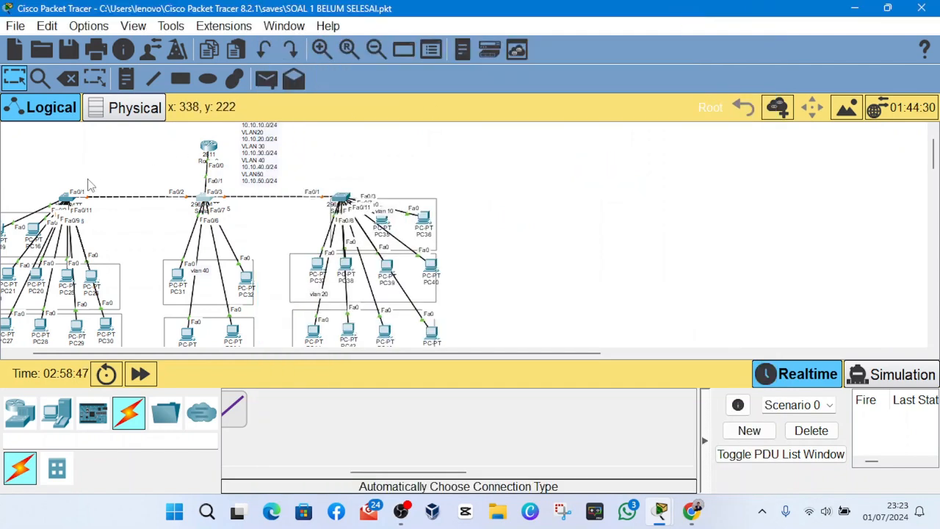
- Open Switch6's command line and return it from VLAN configuration to global configuration mode
left_click(67, 198)
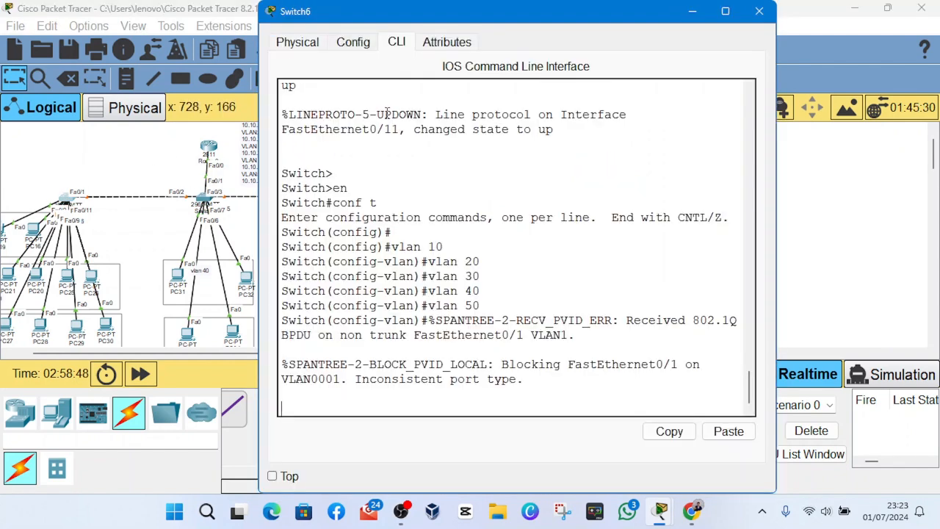
key("Return")
key("Return")
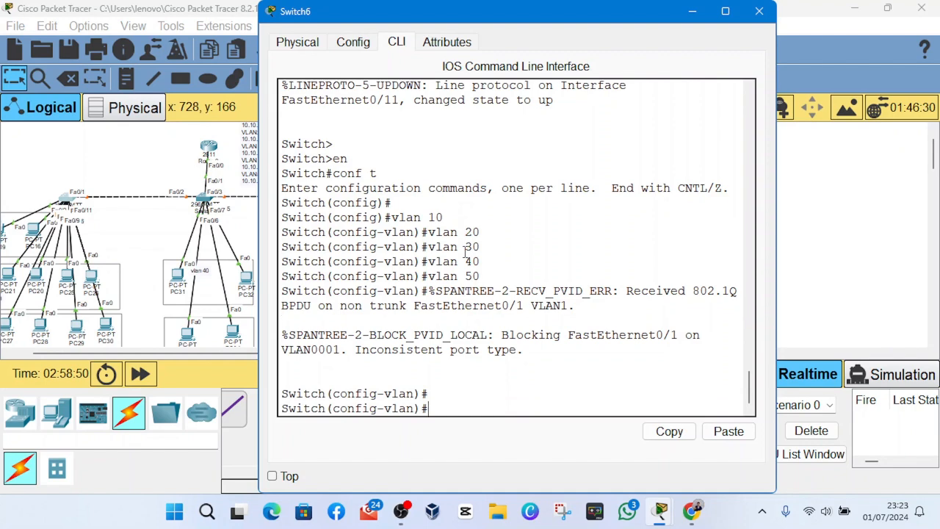
type("xit")
key("Return")
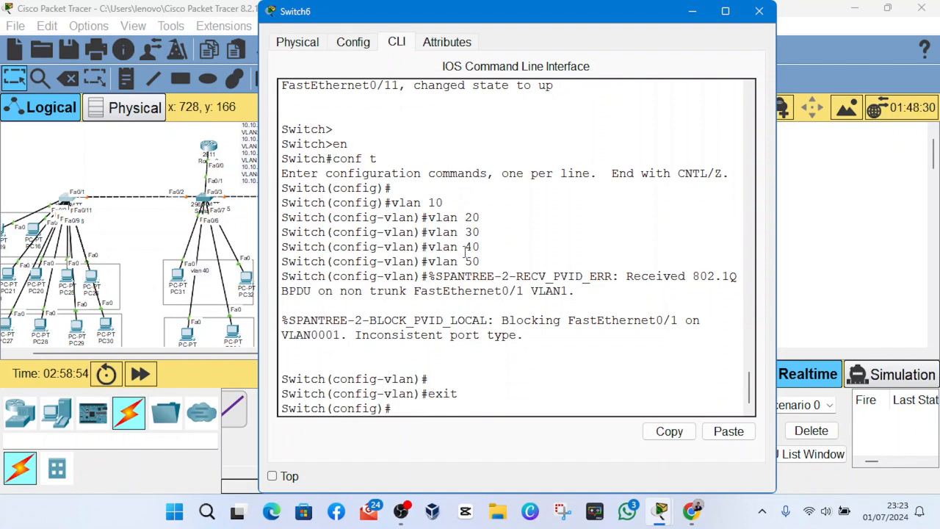
- Configure Switch6's interface fa0/1 as a trunk port and return to global configuration mode
type("fa")
type("int fa")
type("0/1")
key("Return")
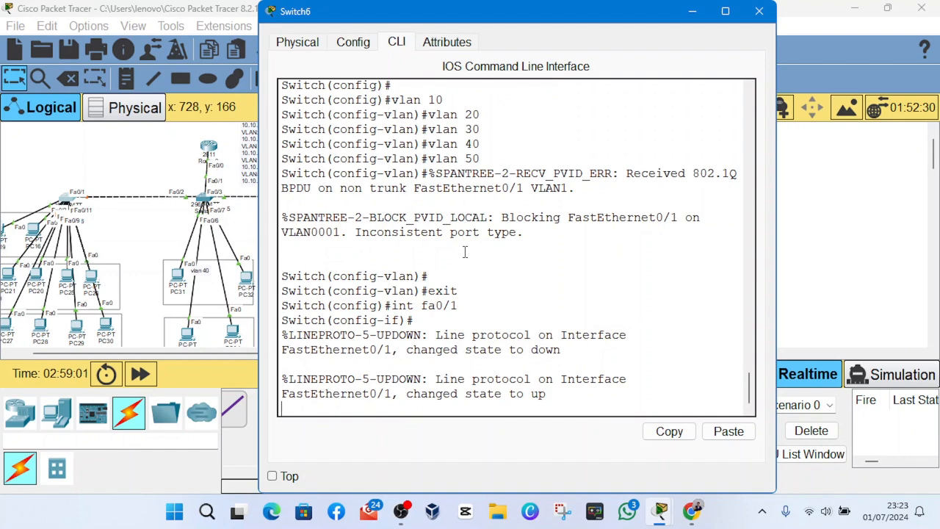
key("Return")
key("Return")
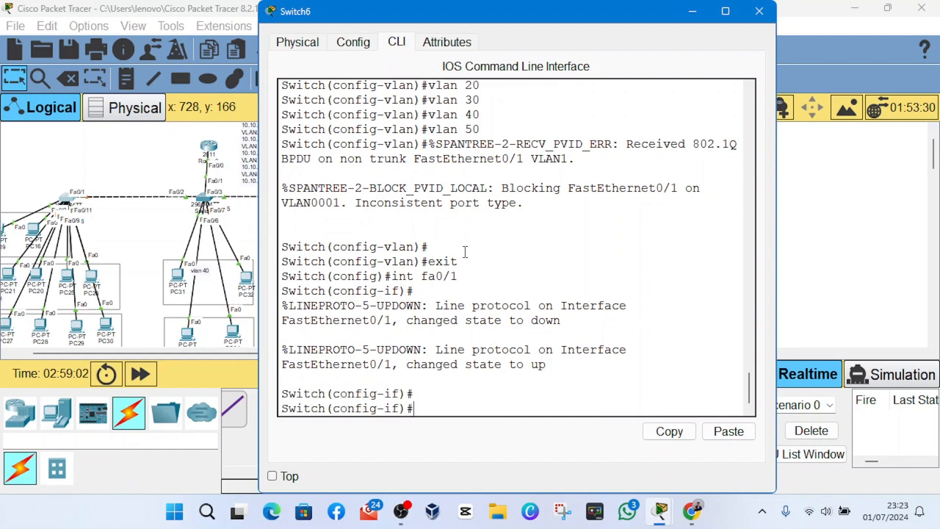
type("sw")
key("Tab")
type("mode t")
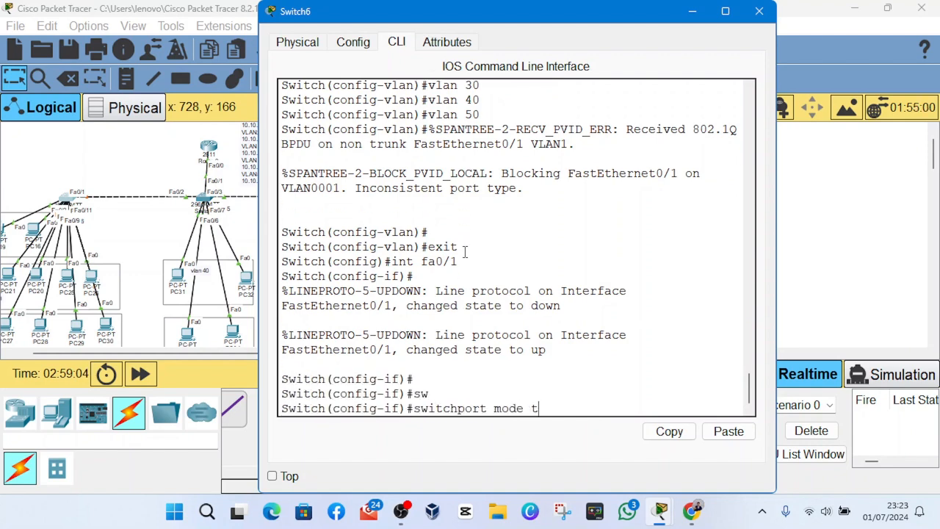
key("Return")
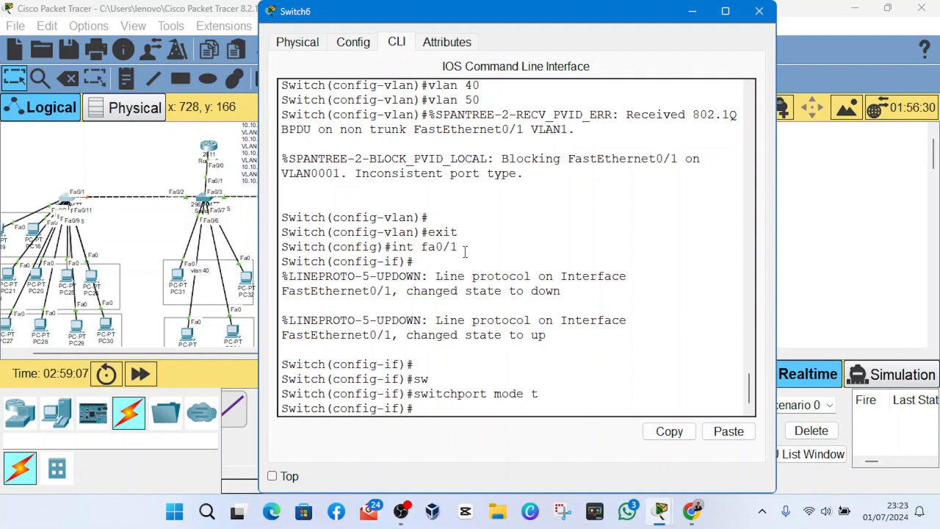
type("exit")
key("Return")
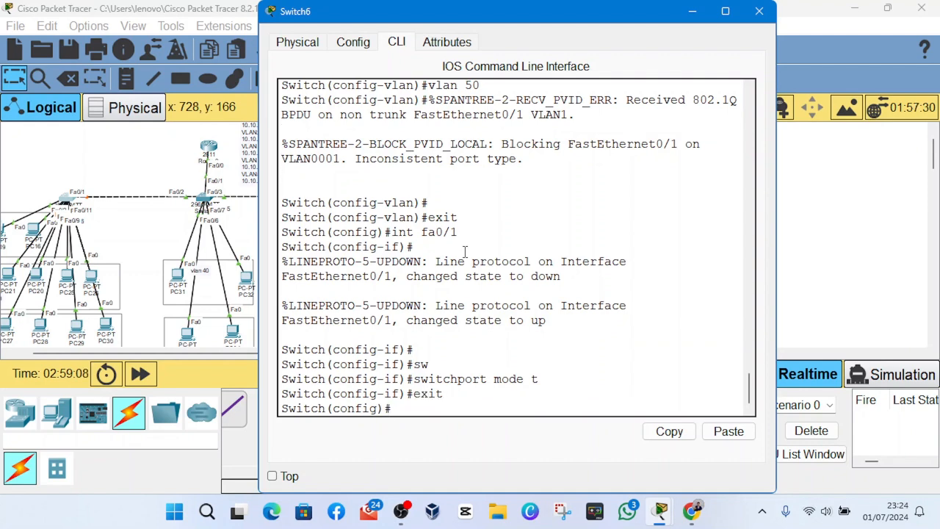
- Display Switch6's trunk interfaces with do show int t to check Fa0/1
type("do show in")
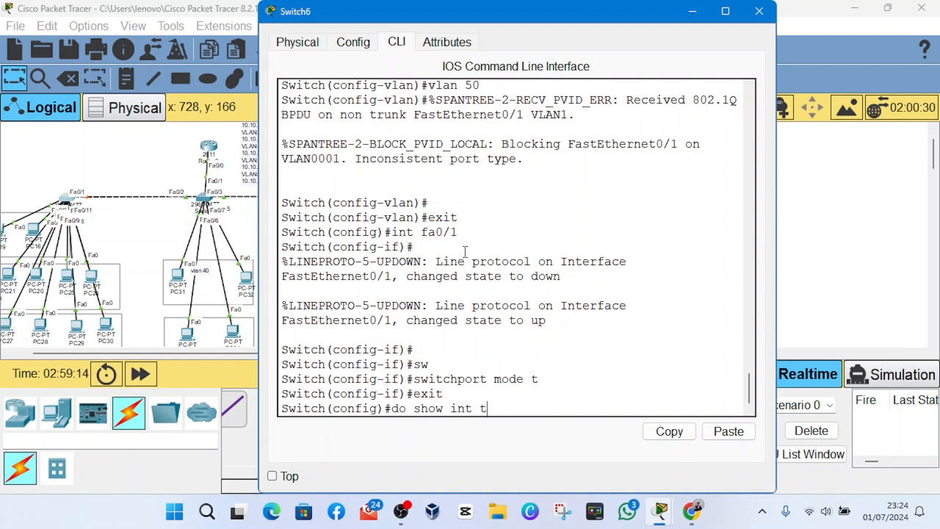
type("t t")
key("Return")
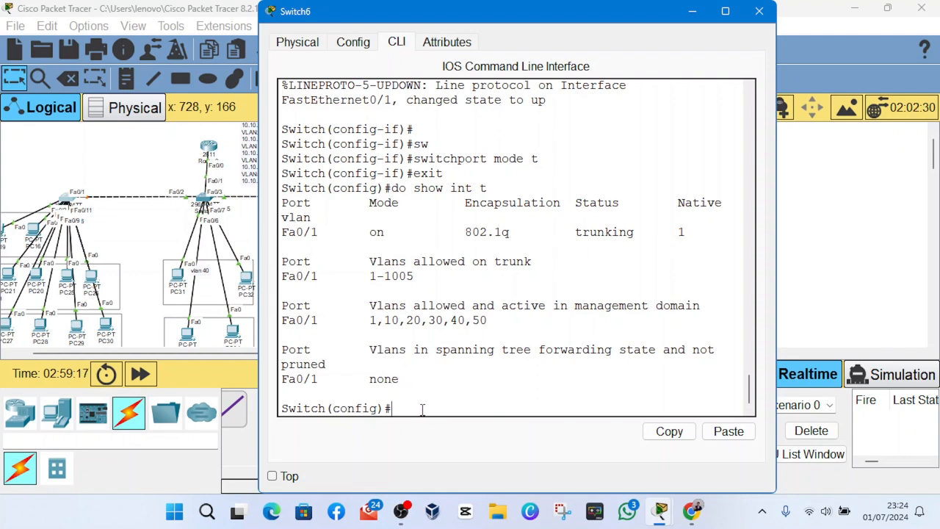
key("Return")
key("Return")
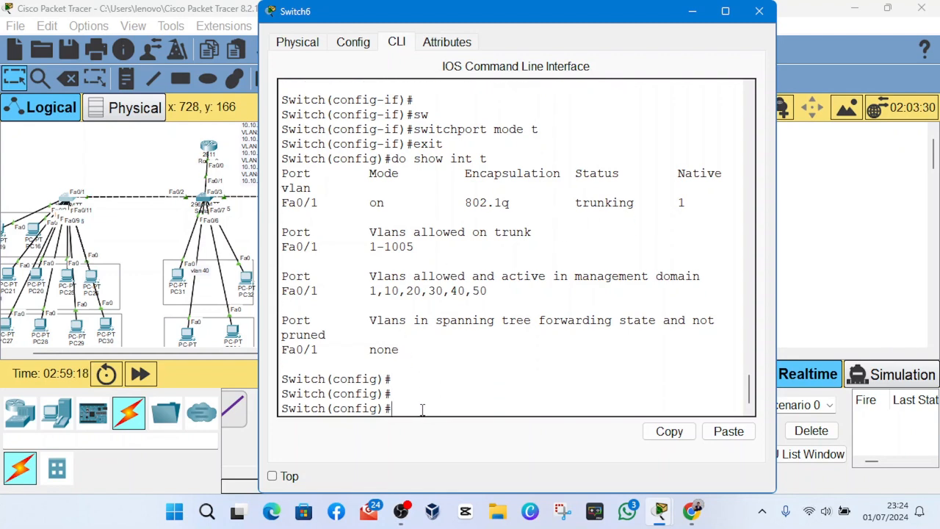
- Reposition PC19 and PC16 close together inside Switch6's VLAN 10 box
scroll(81, 253, "left", 1)
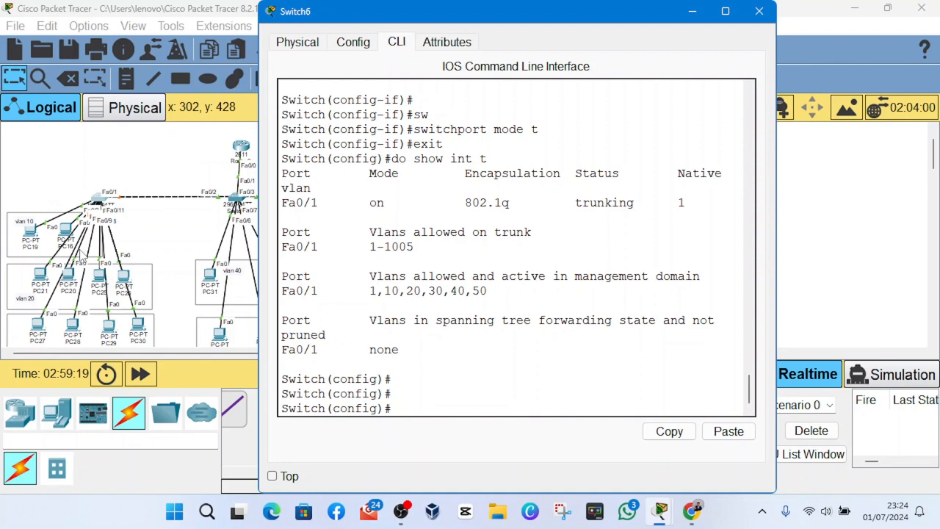
left_click(39, 229)
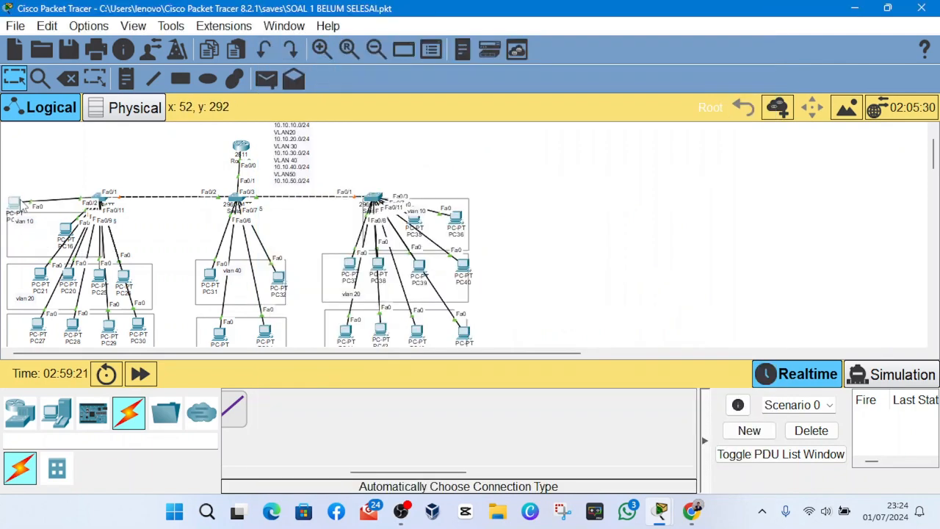
left_click_drag(20, 202, 27, 234)
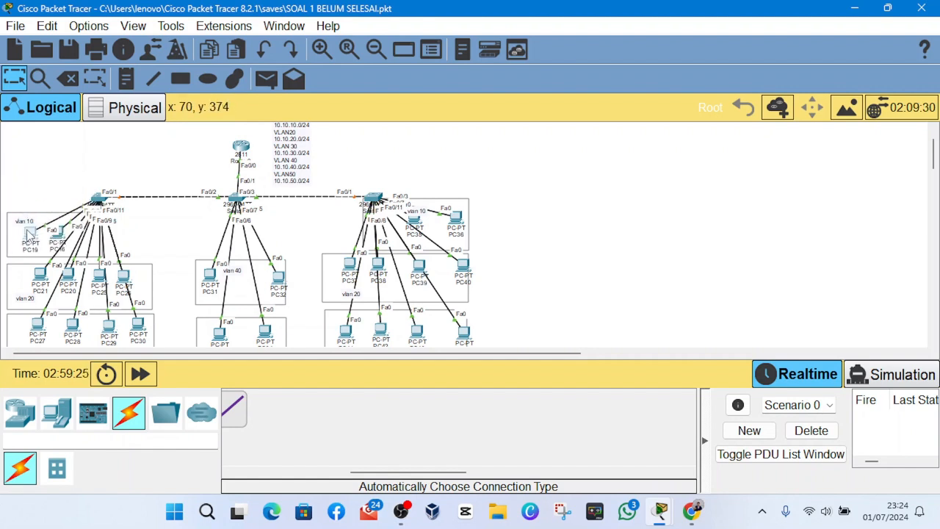
- Reopen Switch6's command line and set interface range fa0/2-3 to access mode
left_click(97, 199)
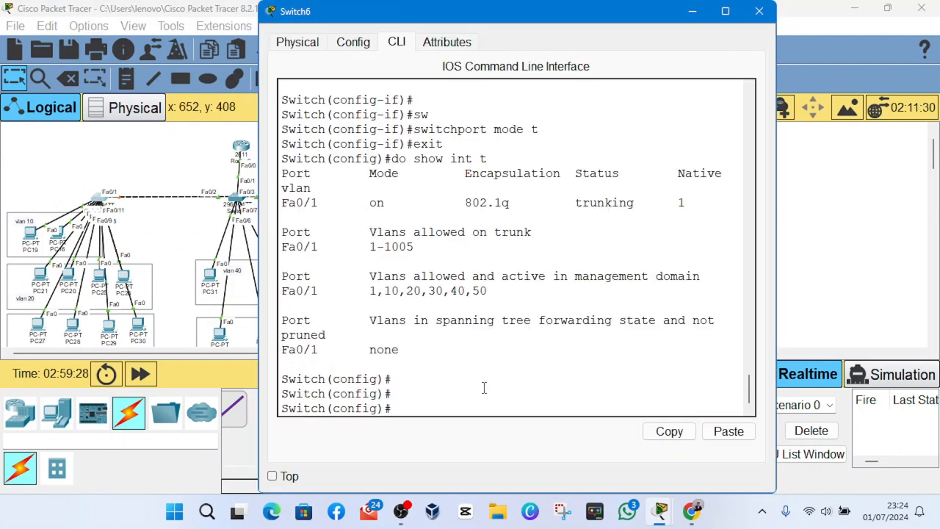
type("int range ")
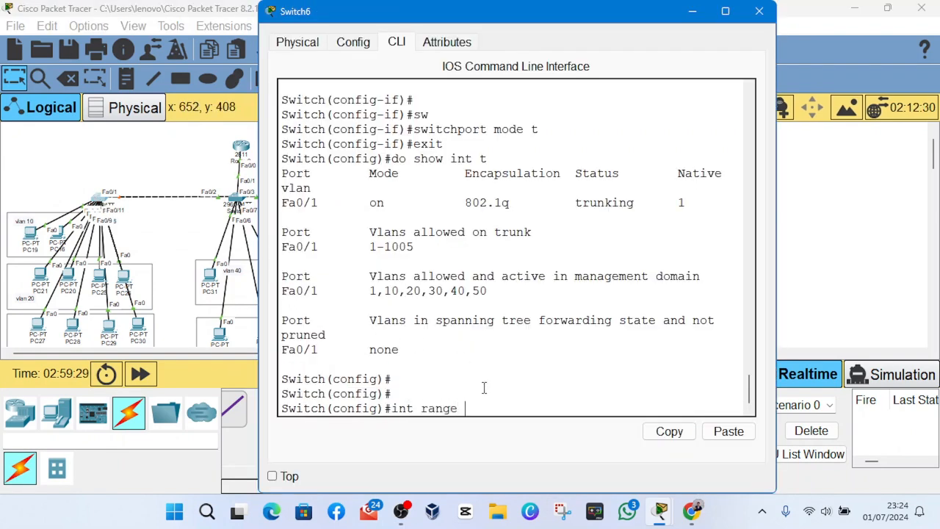
type("fa0/2-3")
key("Return")
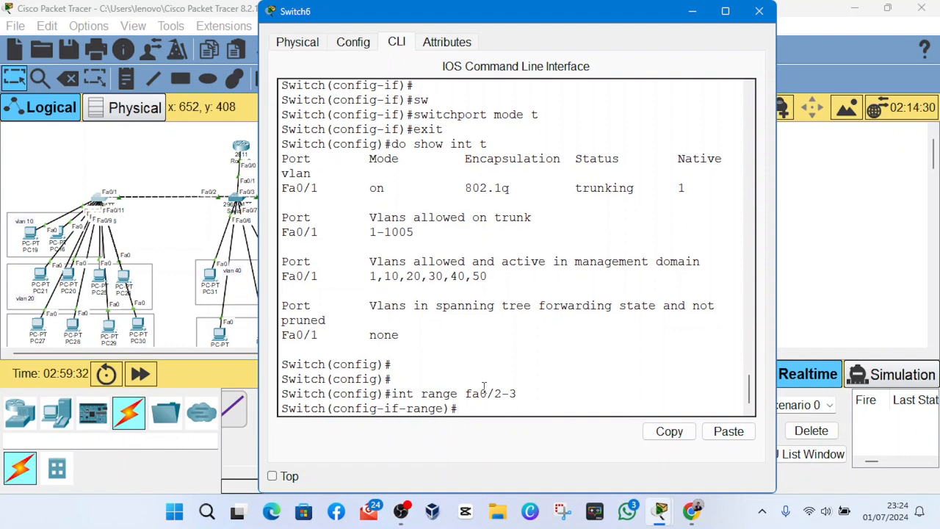
type("sw")
key("Tab")
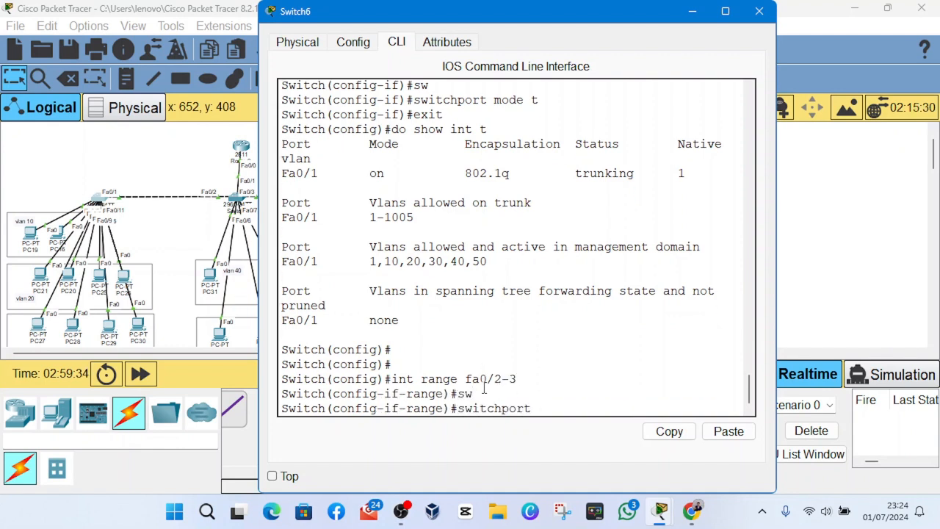
key("Tab")
type("ac")
key("Tab")
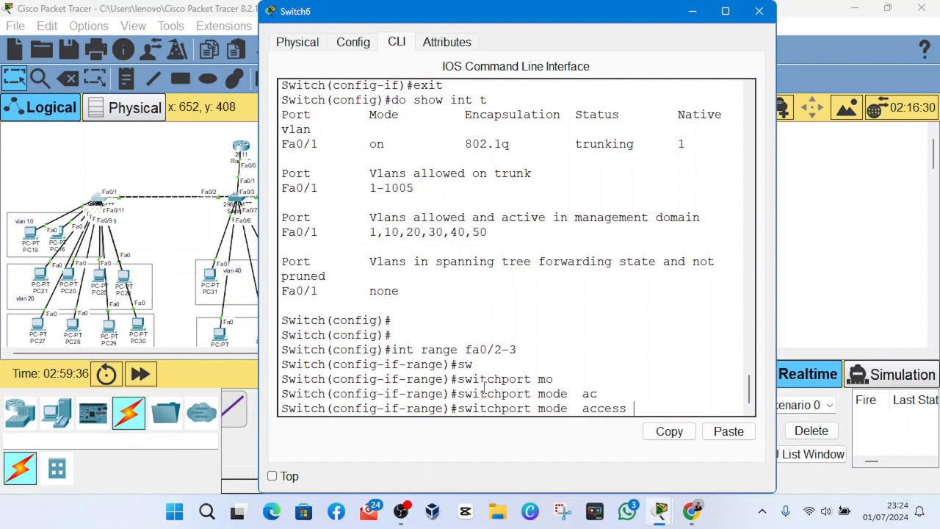
key("Return")
- Assign Switch6's interface range fa0/2-3 to access VLAN 10 and return to global configuration mode
key("Up")
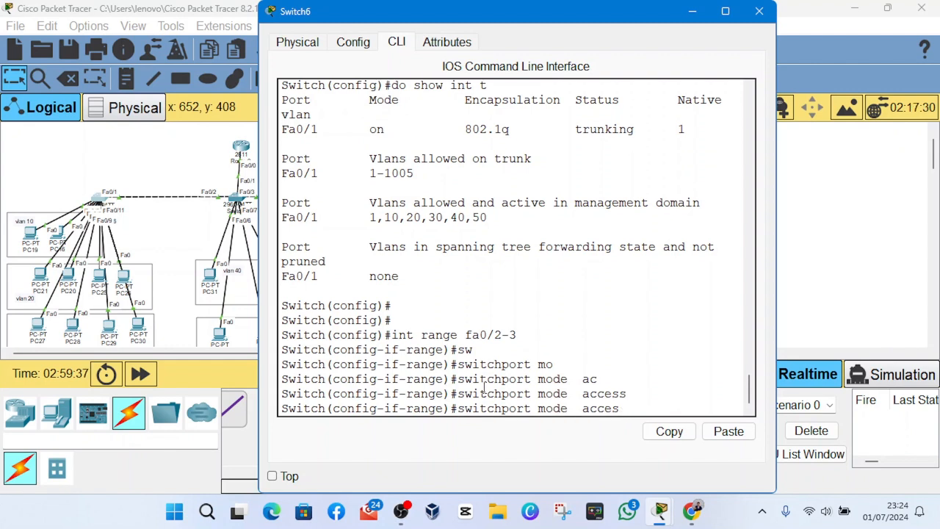
key("BackSpace")
key("BackSpace")
key("BackSpace")
key("BackSpace")
key("BackSpace")
key("BackSpace")
key("BackSpace")
key("BackSpace")
key("BackSpace")
key("BackSpace")
key("BackSpace")
type("ac")
key("Tab")
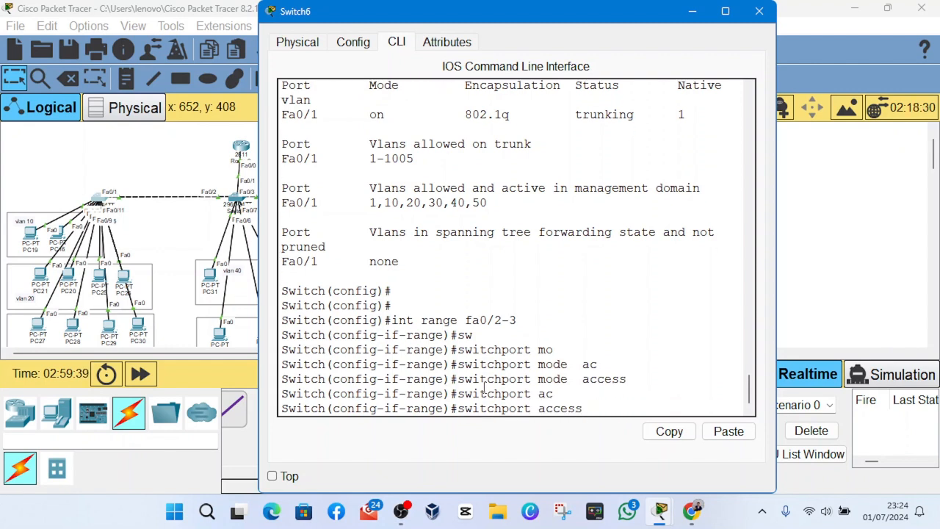
type("v")
key("Tab")
type("10")
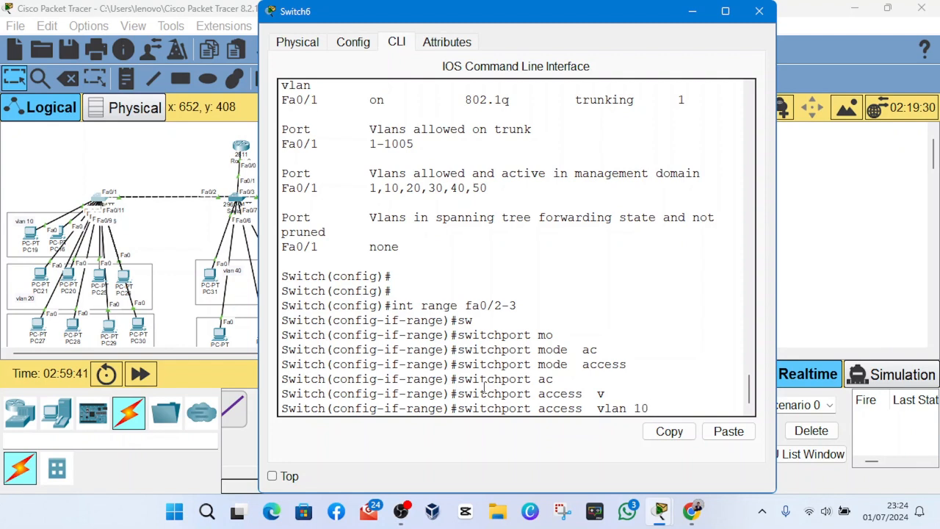
key("Return")
type("exit")
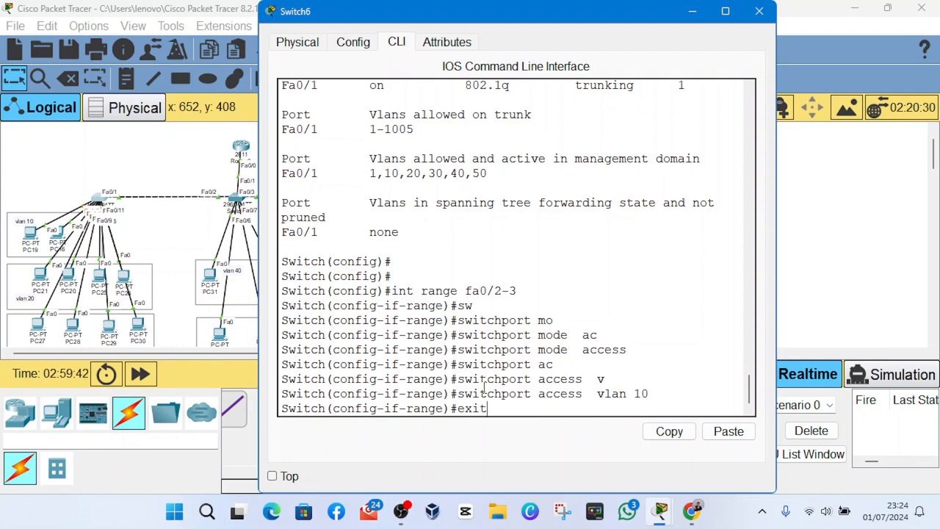
key("Return")
- Begin an int range fa0/ command on Switch6, then space out PC21 and PC26 inside the VLAN 20 box
type("int ")
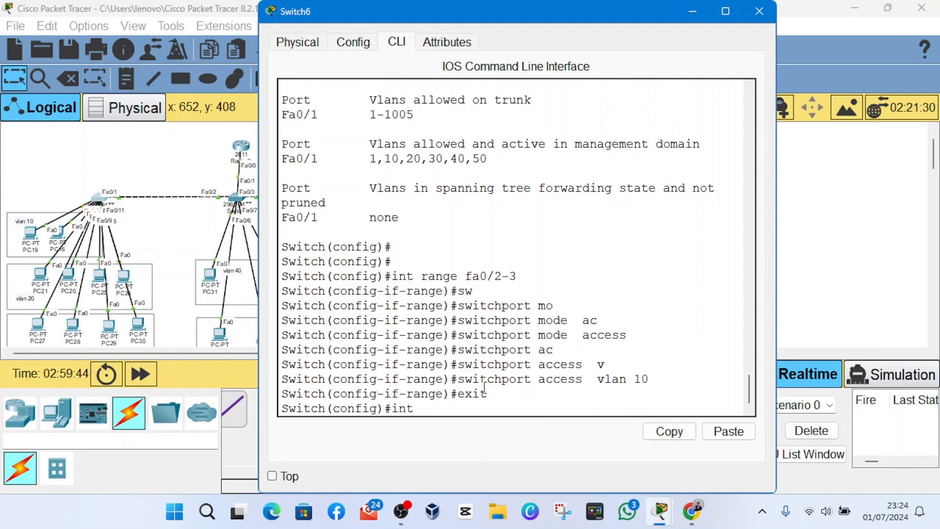
type("range fa0/")
left_click(35, 279)
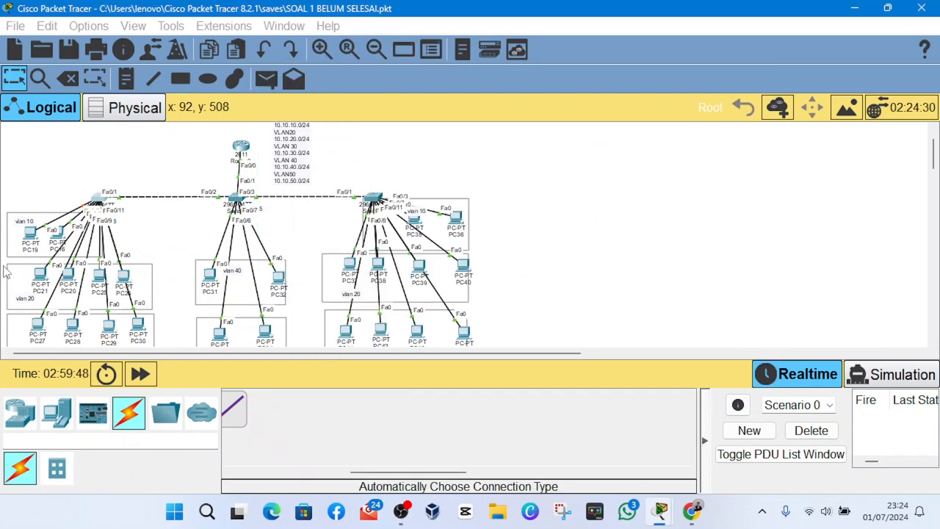
left_click_drag(4, 246, 67, 292)
mouse_move(124, 279)
left_mouse_down()
mouse_move(167, 240)
mouse_move(138, 289)
left_mouse_up()
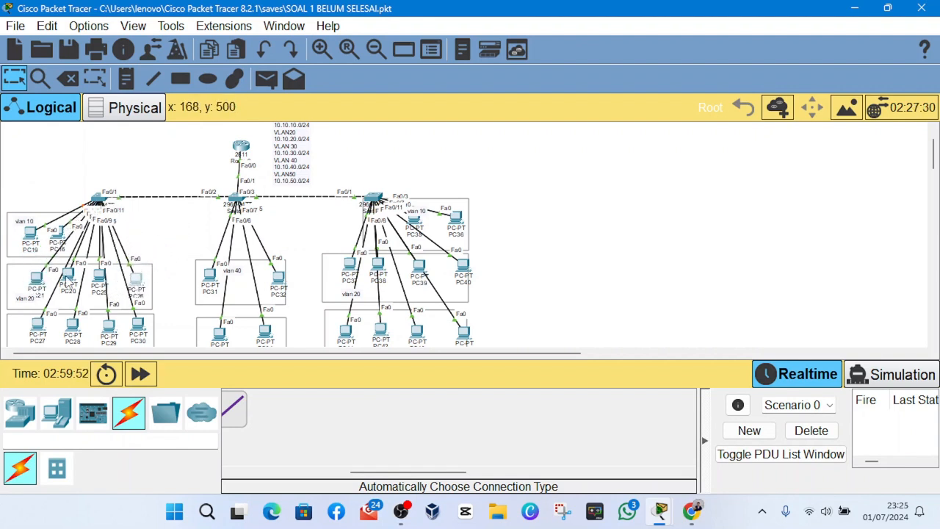
- Reopen Switch6's command line, complete the interface range as fa0/4-7 and set it to access mode
left_click(103, 204)
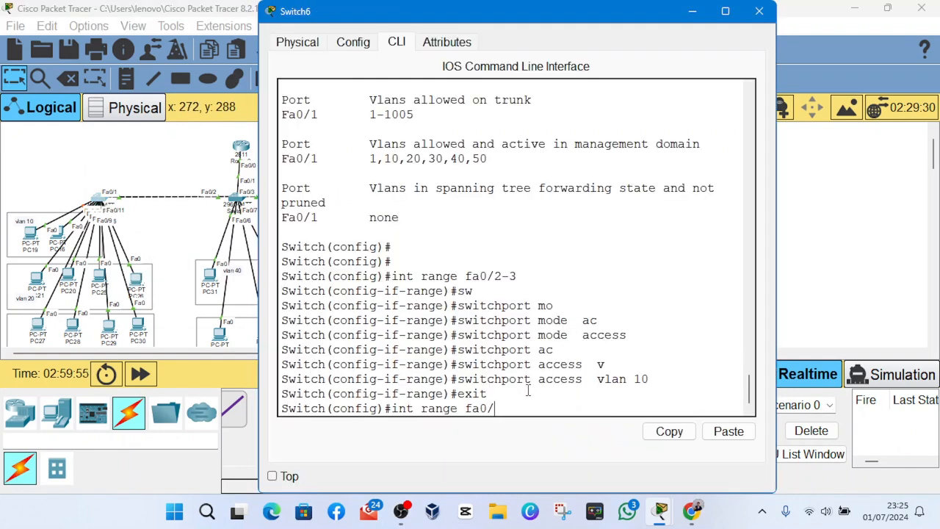
type("4-7")
key("Return")
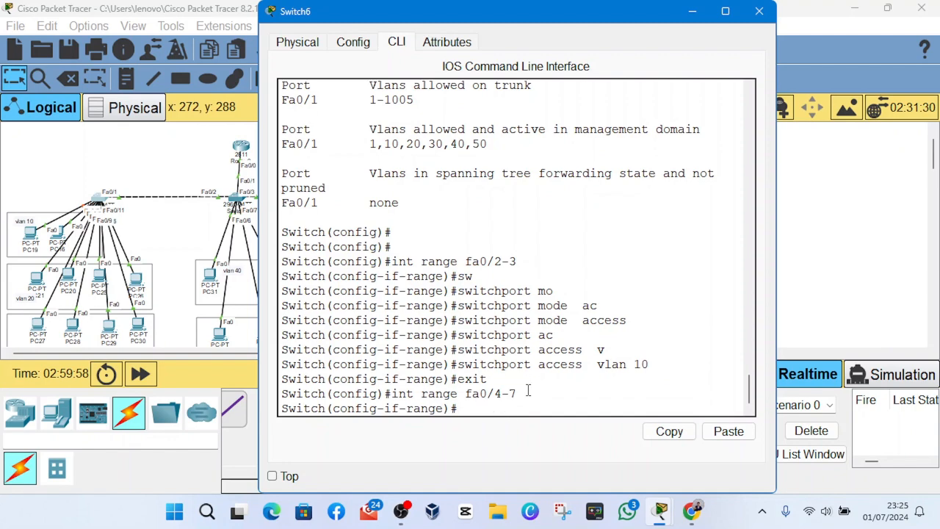
type("swi")
key("Tab")
type("m")
key("BackSpace")
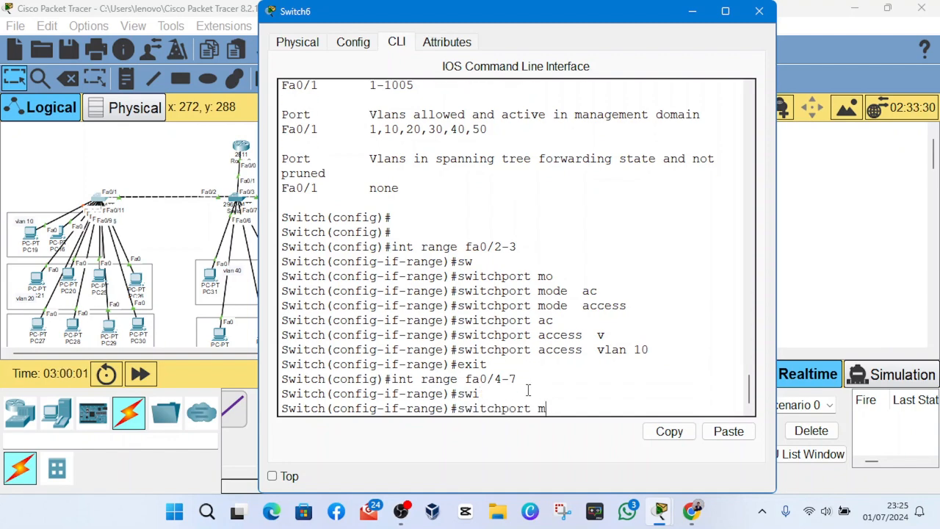
key("Tab")
type("a")
key("Tab")
key("Return")
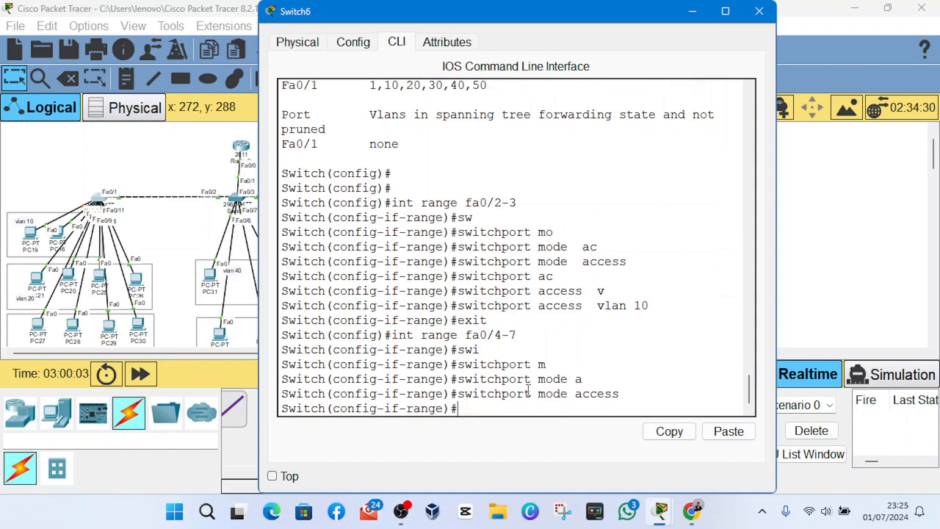
- Assign interface range fa0/4-7 to access VLAN 20 and return to global configuration mode
key("Up")
key("BackSpace")
key("BackSpace")
key("BackSpace")
key("BackSpace")
key("BackSpace")
key("BackSpace")
key("BackSpace")
key("BackSpace")
key("BackSpace")
key("BackSpace")
key("BackSpace")
key("BackSpace")
key("BackSpace")
key("BackSpace")
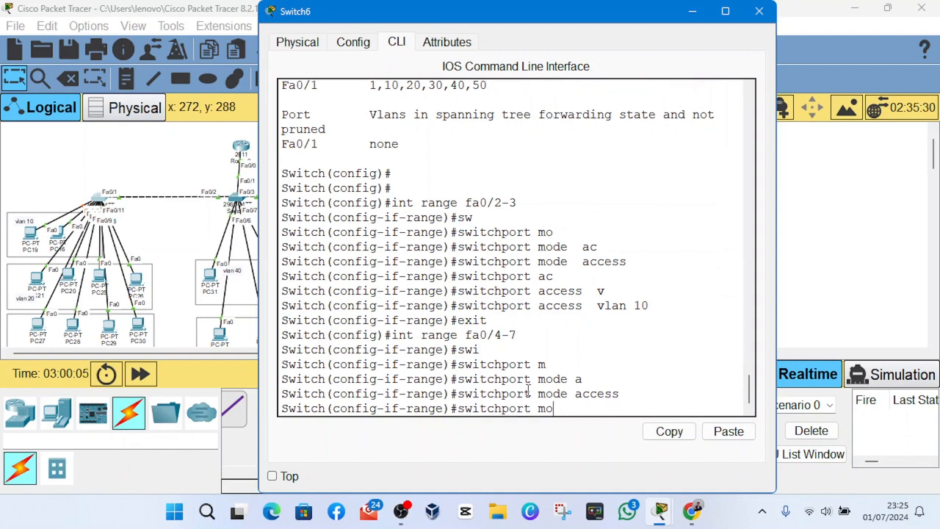
key("Tab")
type("ac")
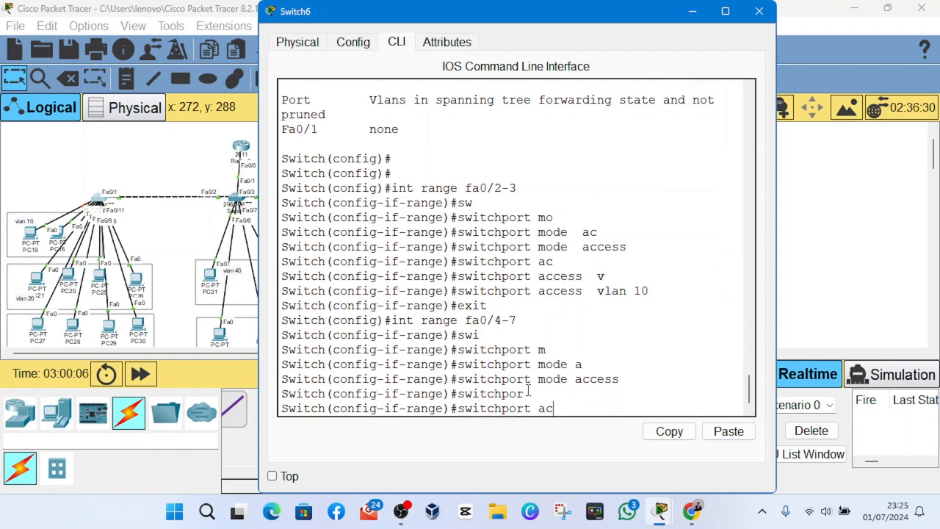
key("Tab")
type("v")
key("Tab")
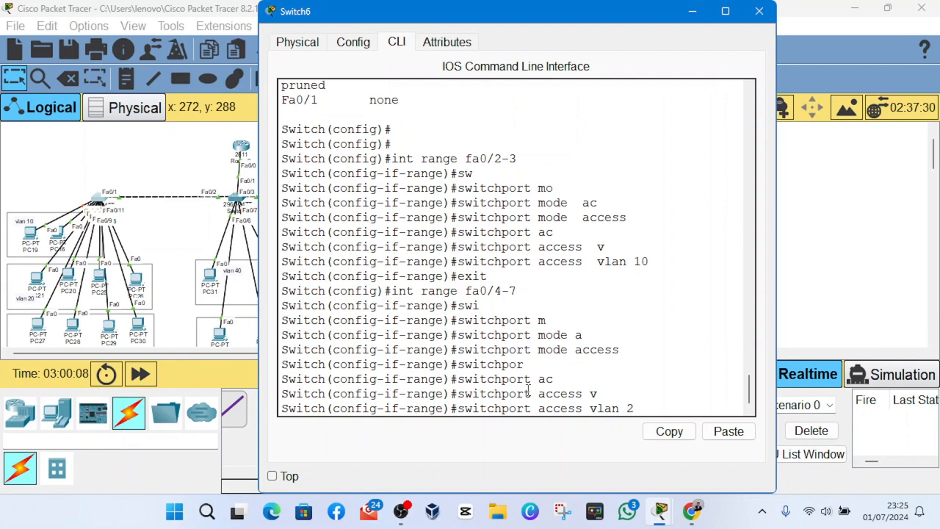
type("20")
key("Return")
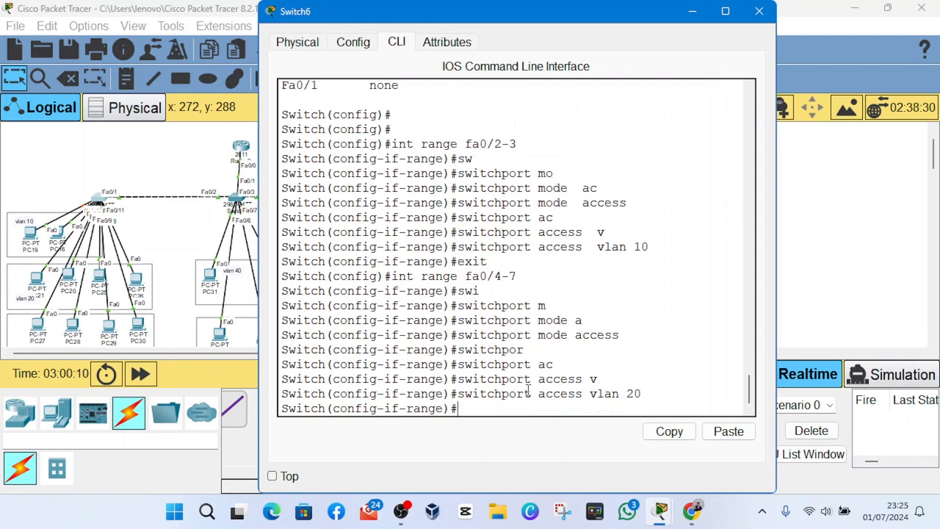
type("exit")
key("Return")
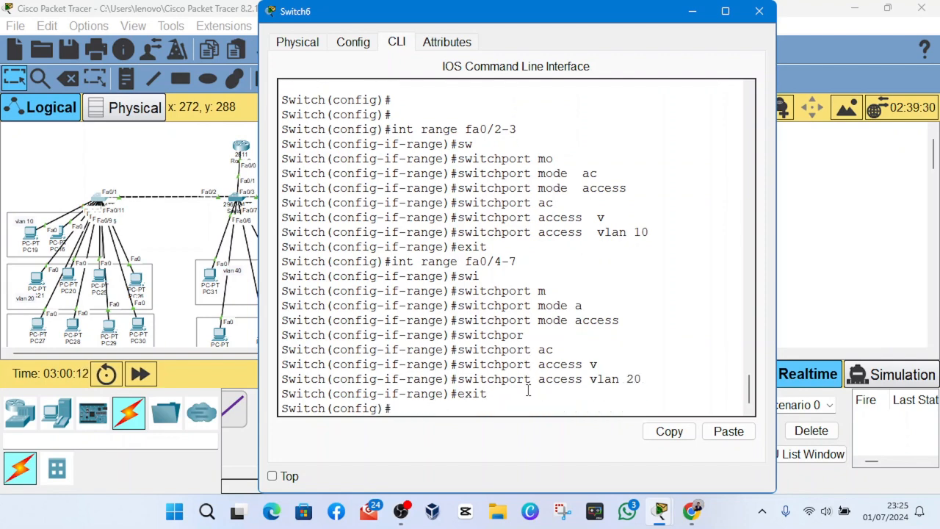
- Shift PC27 and PC30 slightly inside the box below VLAN 20 and reopen Switch6's command line
mouse_move(44, 330)
left_mouse_down()
mouse_move(3, 180)
mouse_move(3, 132)
mouse_move(63, 299)
mouse_move(57, 336)
left_mouse_up()
mouse_move(140, 332)
left_mouse_down()
mouse_move(168, 310)
mouse_move(200, 206)
mouse_move(138, 330)
left_mouse_up()
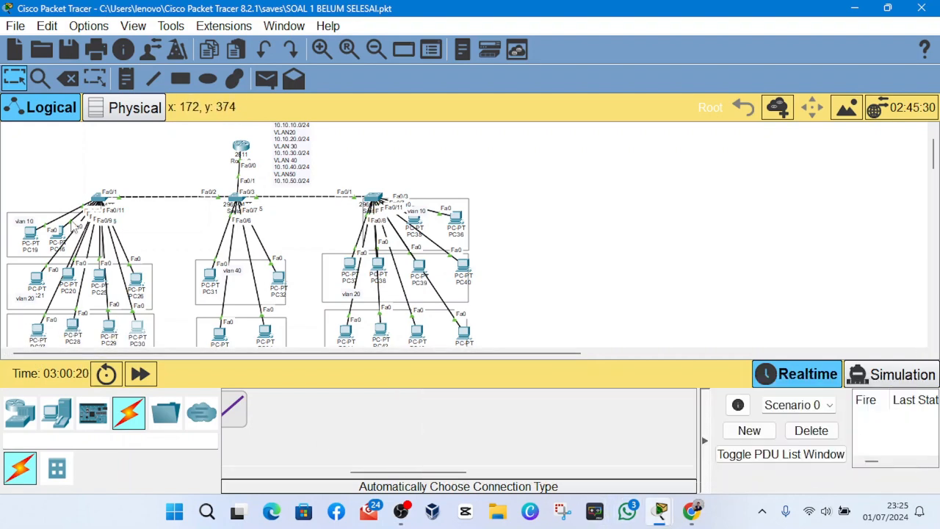
left_click(98, 200)
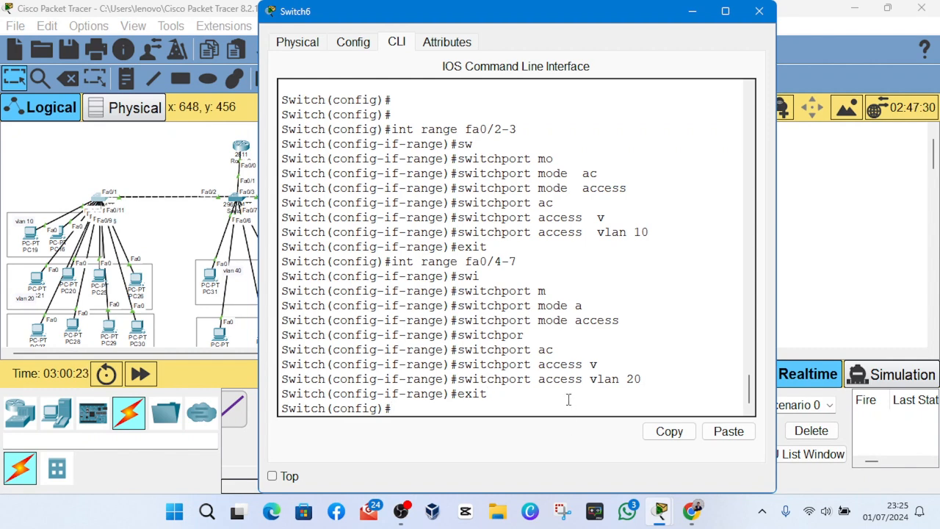
- Try to select Switch6's ports with the command int fa0/8-11
type("int fa0/8")
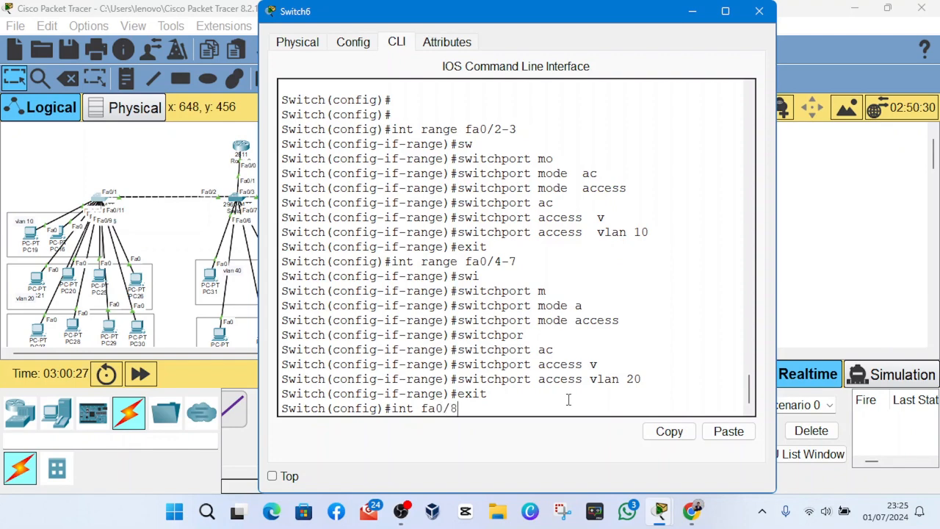
type("-11")
key("Return")
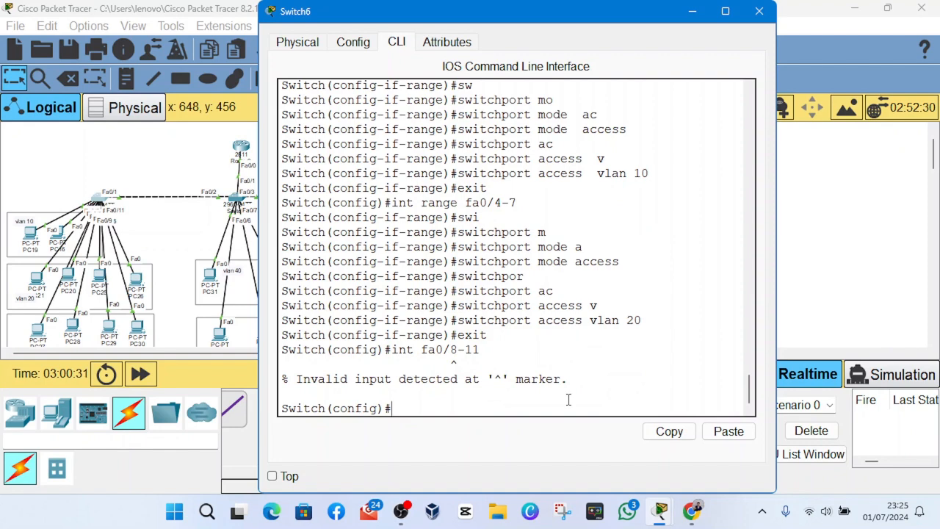
- Nudge PC30 slightly in its box and enter Switch6's interface range configuration with int range fa0/8-11
key("Up")
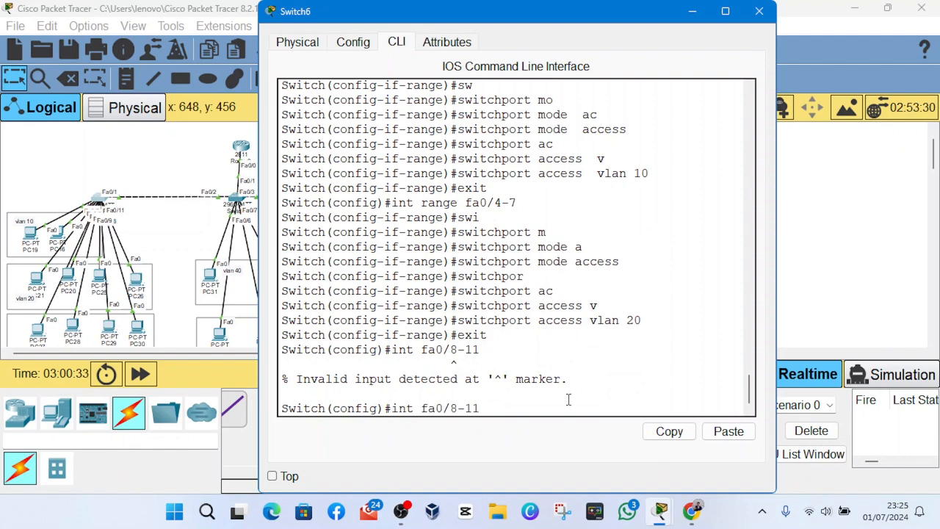
key("BackSpace")
key("BackSpace")
key("BackSpace")
key("BackSpace")
key("BackSpace")
key("BackSpace")
type("fa0/8")
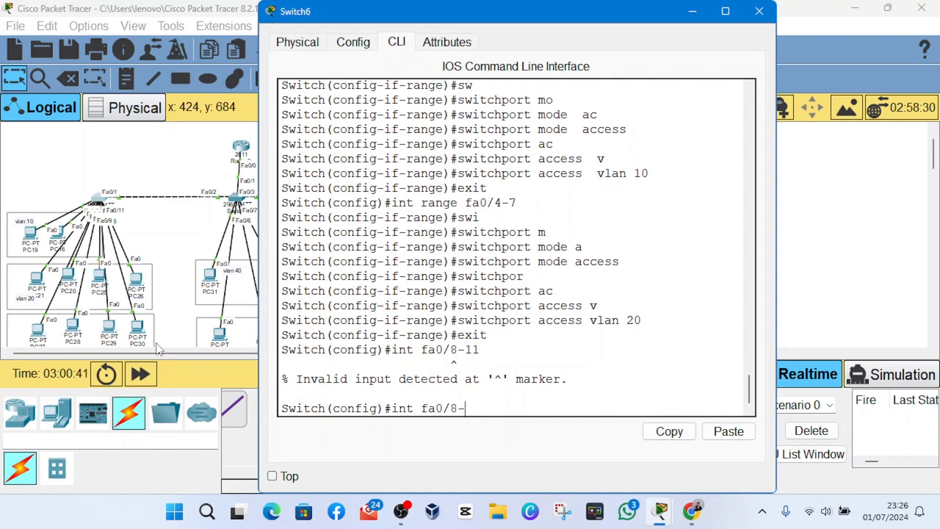
mouse_move(135, 331)
left_mouse_down()
mouse_move(197, 258)
mouse_move(134, 331)
left_mouse_up()
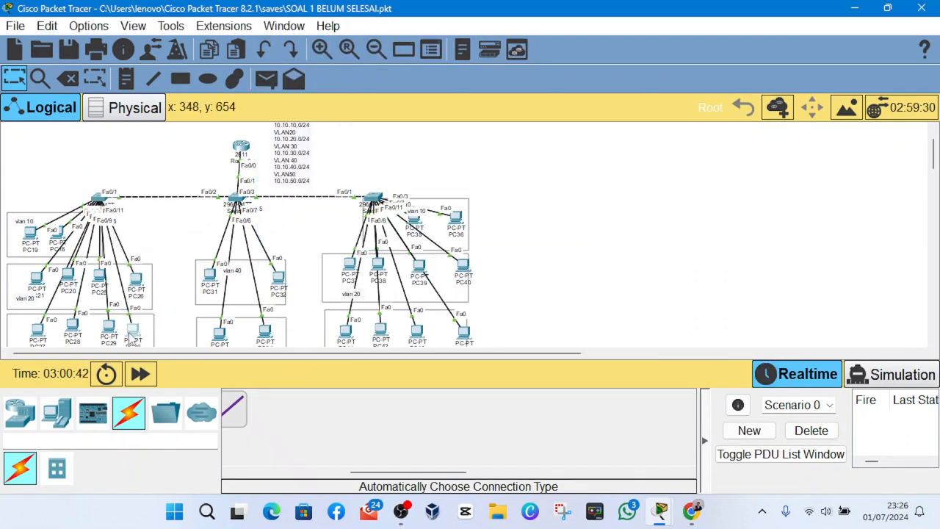
mouse_move(672, 518)
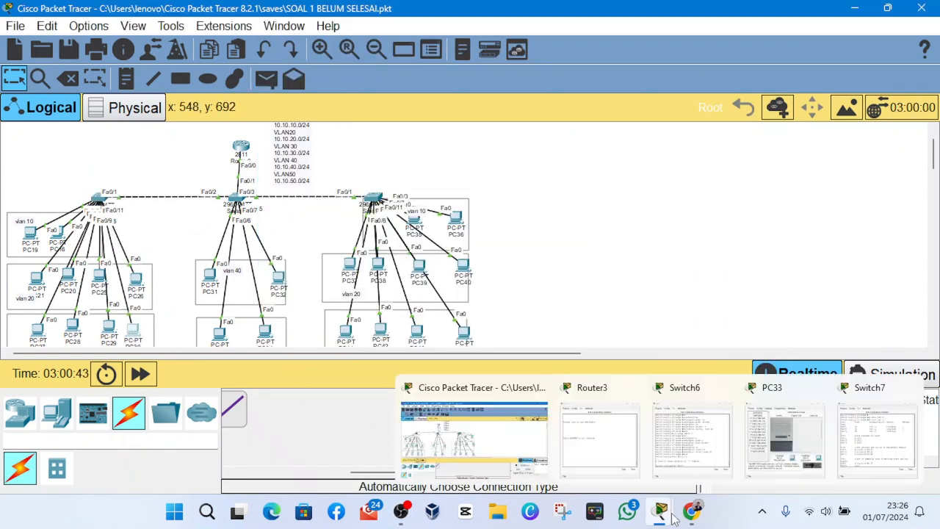
left_click(97, 199)
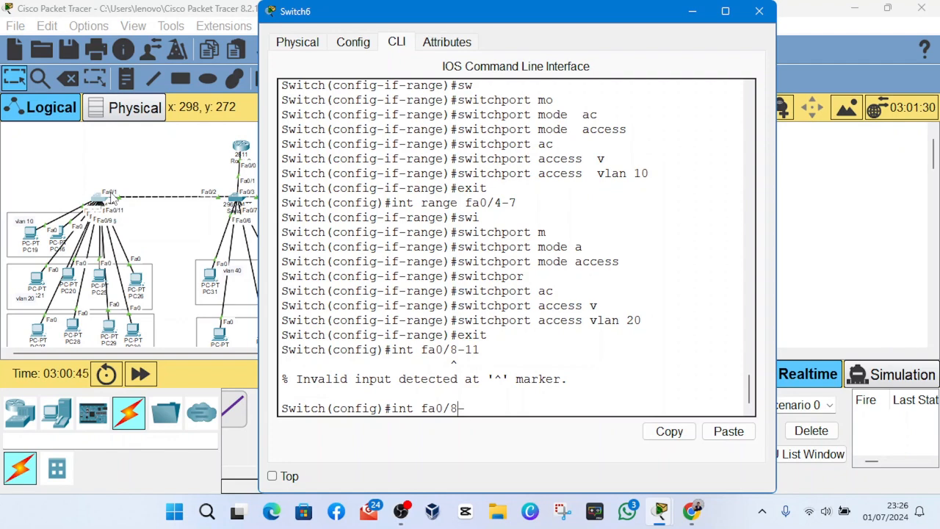
key("Left")
key("Left")
type("range")
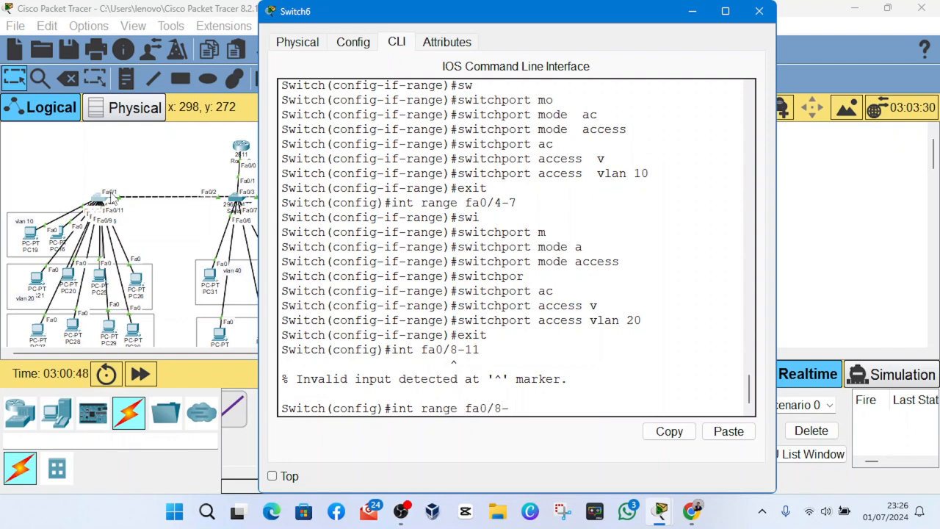
key("Return")
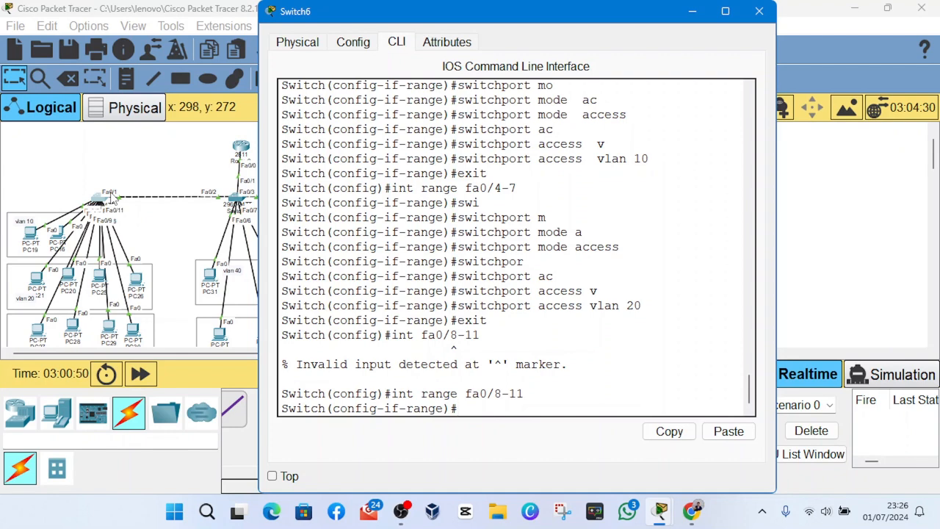
- Set interface range fa0/8-11 to access mode with switchport mode access
type("sw")
key("Tab")
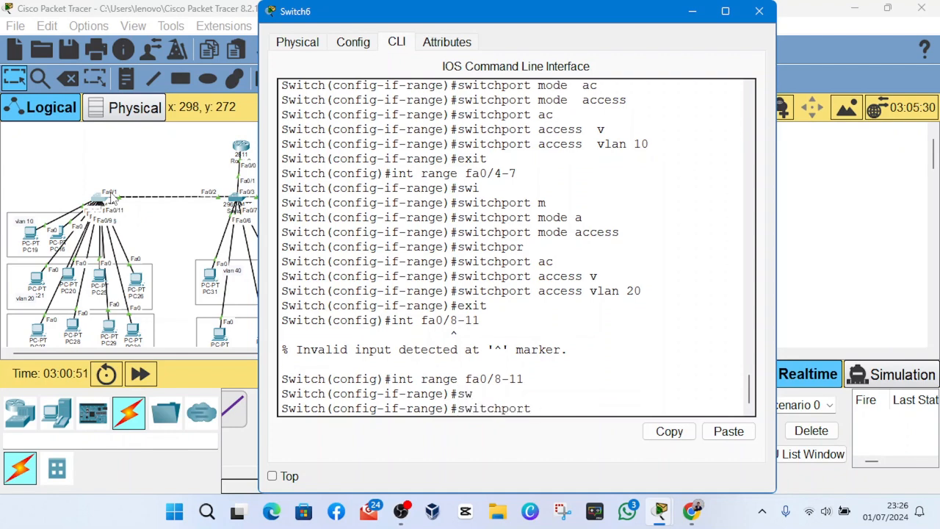
type("m")
key("Tab")
type("a")
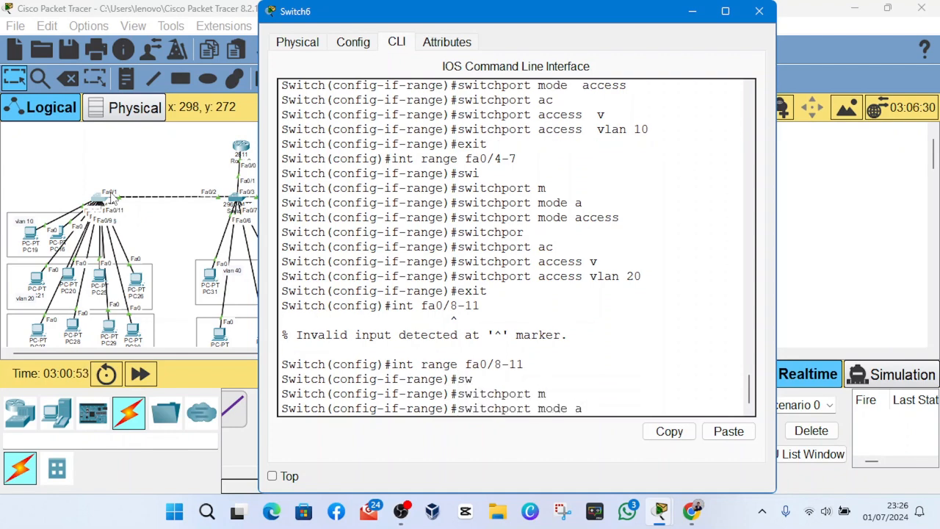
key("Tab")
key("Return")
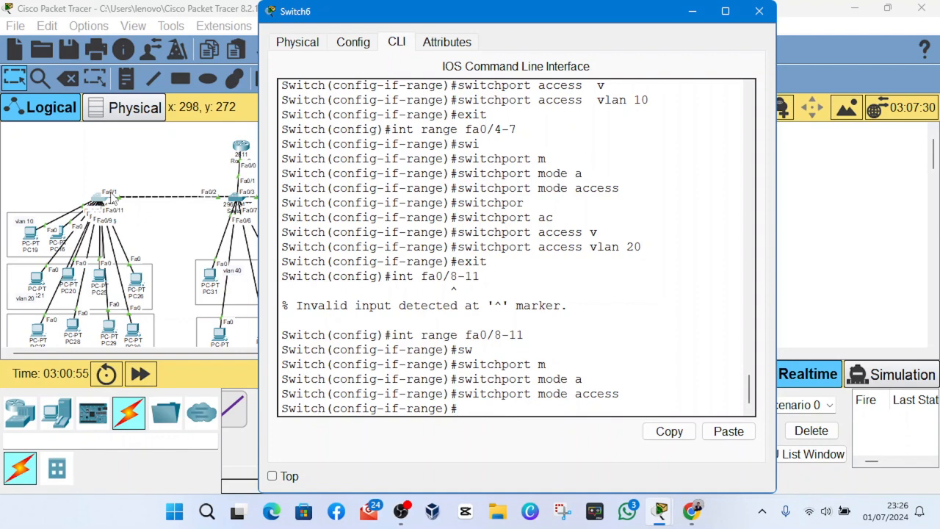
- Assign interface range fa0/8-11 to VLAN 30 with switchport access vlan 30
type("s")
key("Tab")
type("w")
key("Tab")
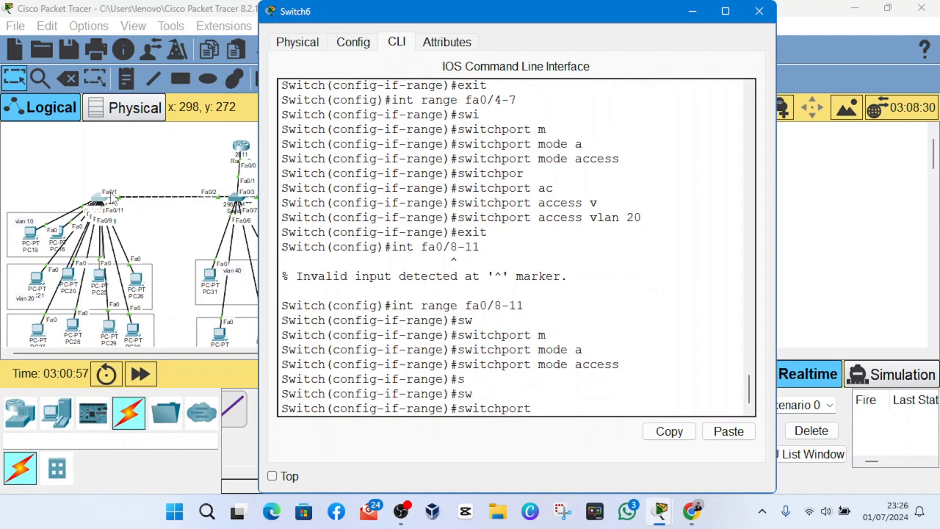
type("ac")
key("Tab")
type("v")
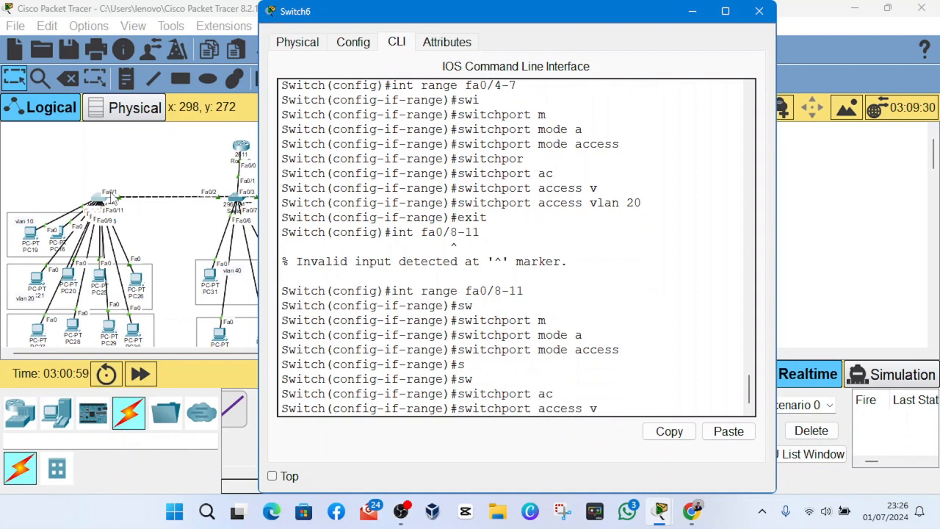
type("l")
key("Tab")
type("30")
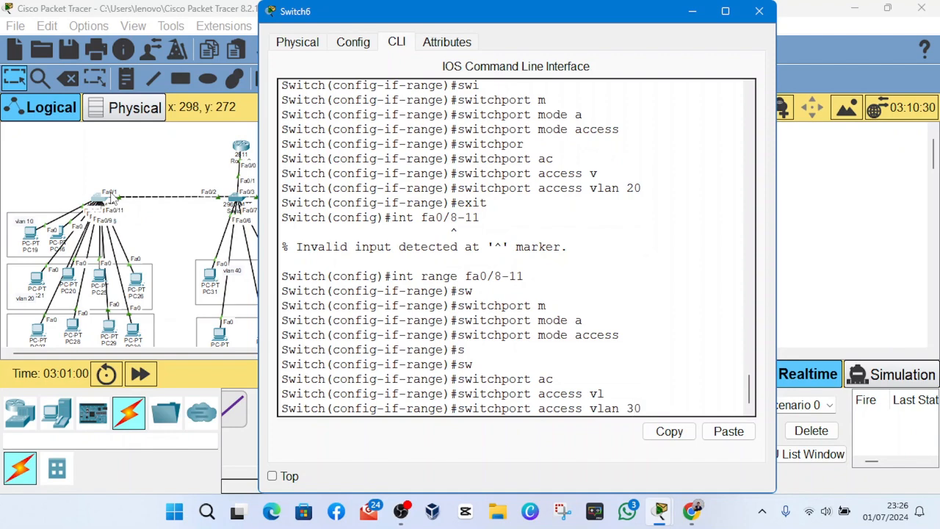
key("Return")
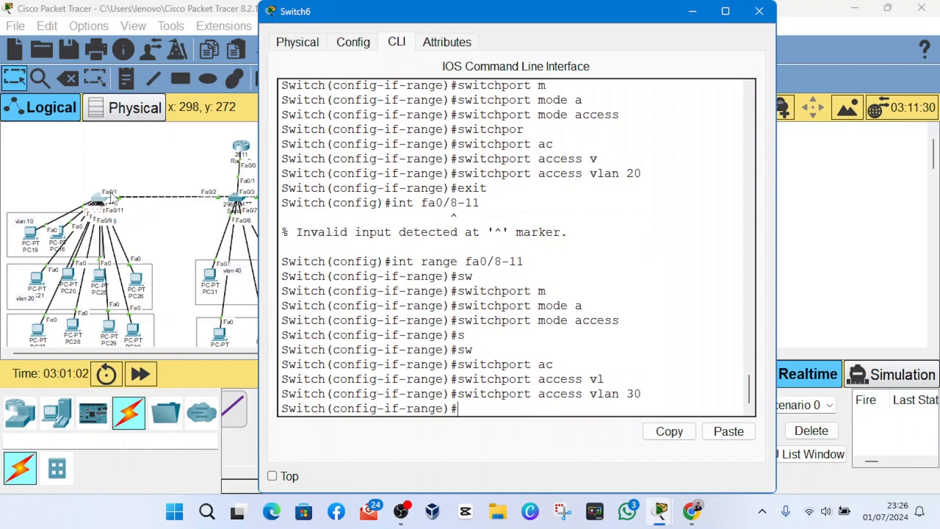
- Display Switch6's VLAN table with do show vlan brief, widen the window, and check the ports assigned to VLANs 10, 20 and 30
type("do sho")
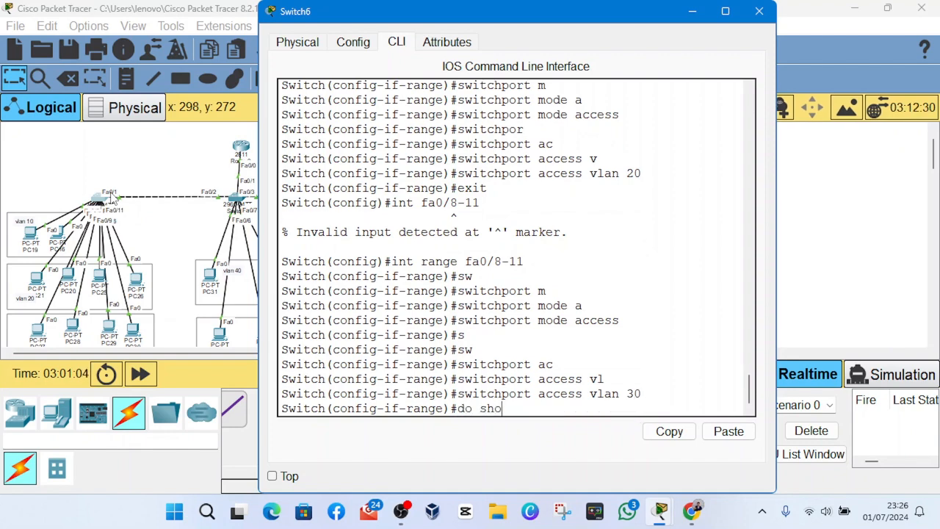
type("w vlan brief")
key("Return")
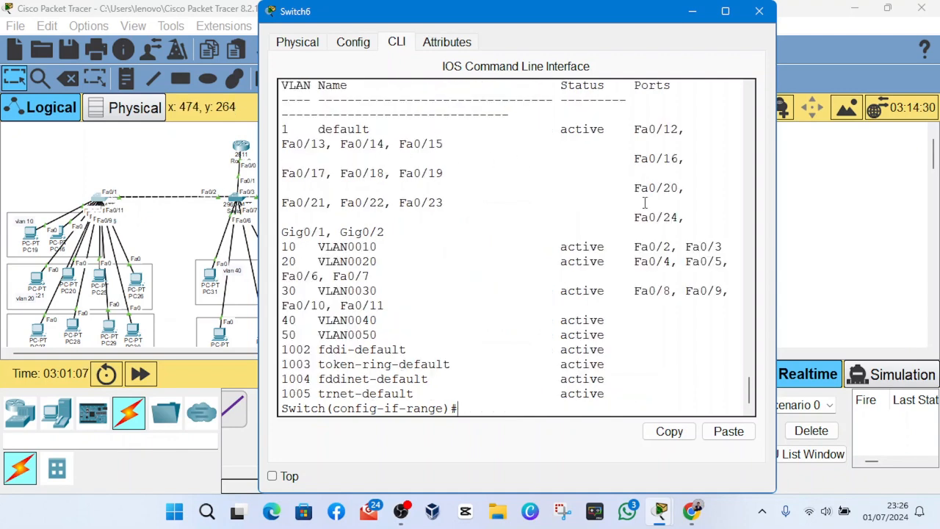
left_click_drag(777, 254, 933, 255)
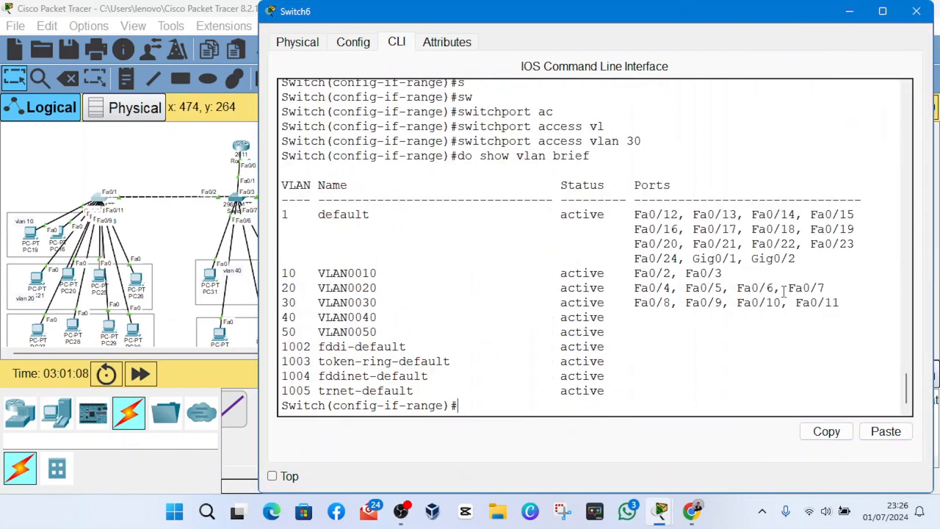
left_click_drag(280, 276, 770, 279)
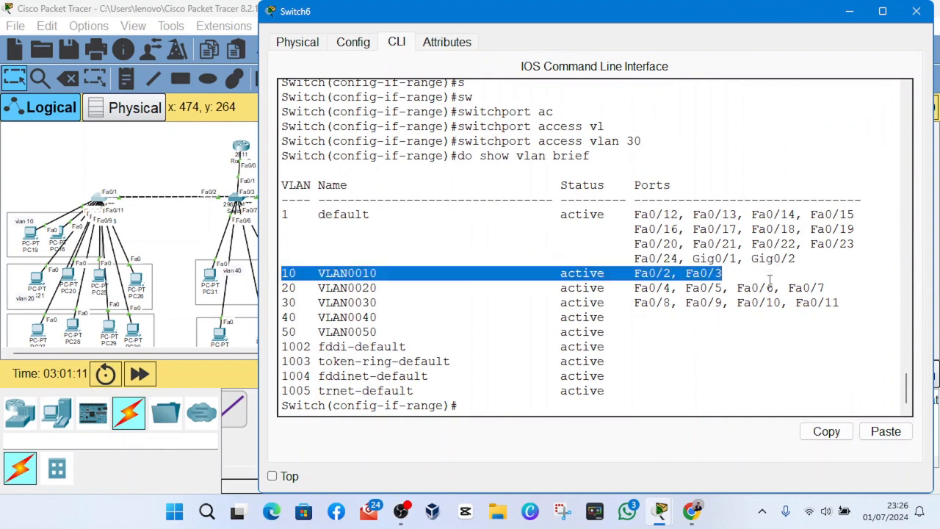
left_click_drag(612, 288, 844, 294)
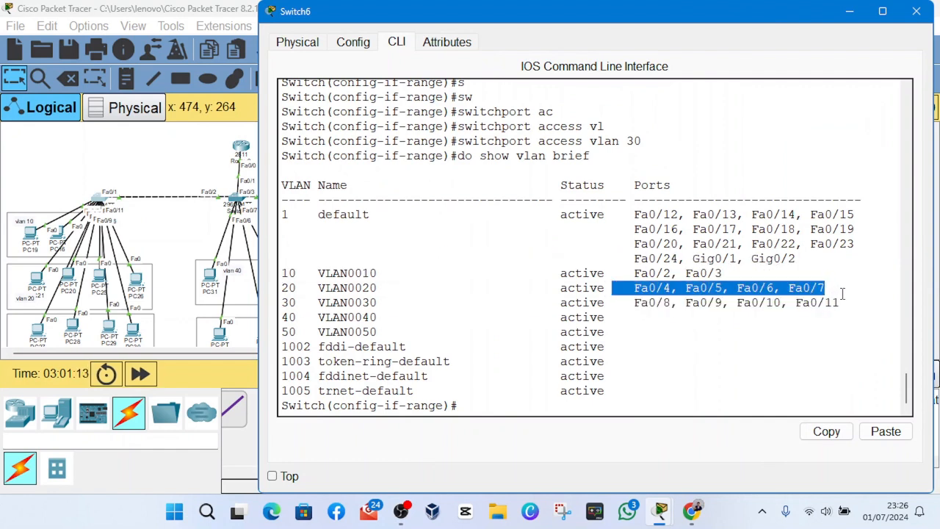
left_click_drag(638, 315, 874, 309)
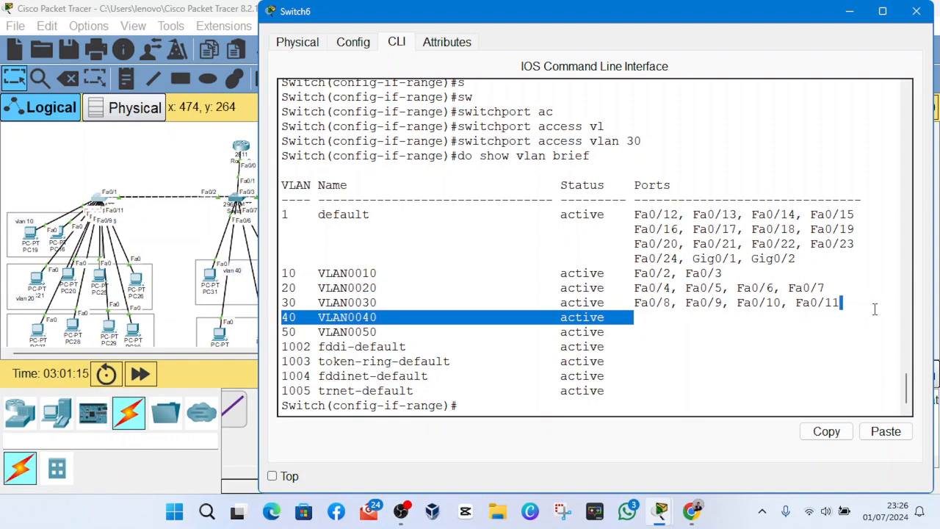
left_click(917, 11)
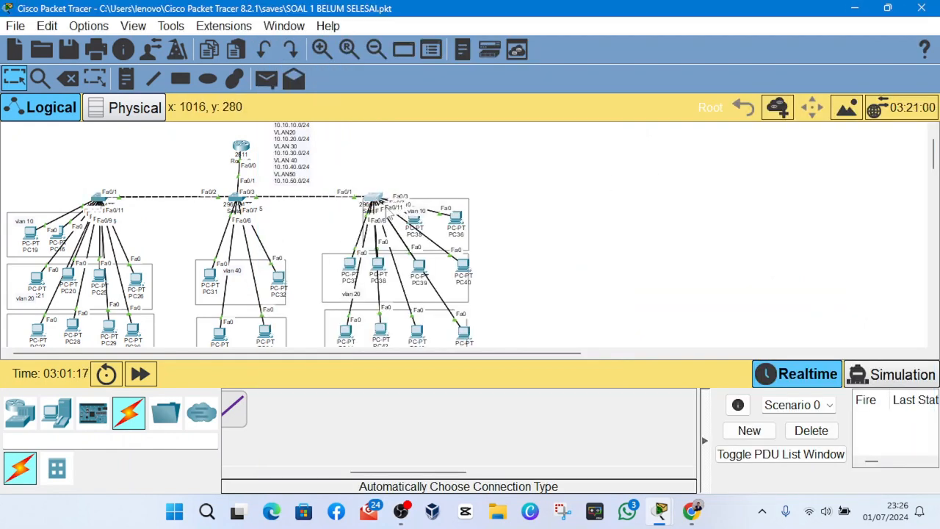
- Open Switch8's command line and enter its trunk interface configuration with int fa0/1
left_click(373, 198)
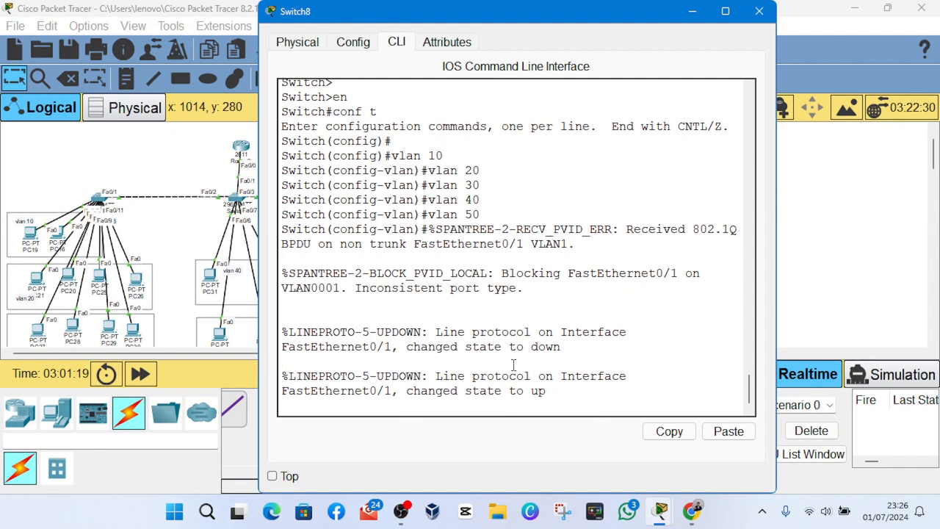
key("Return")
key("Return")
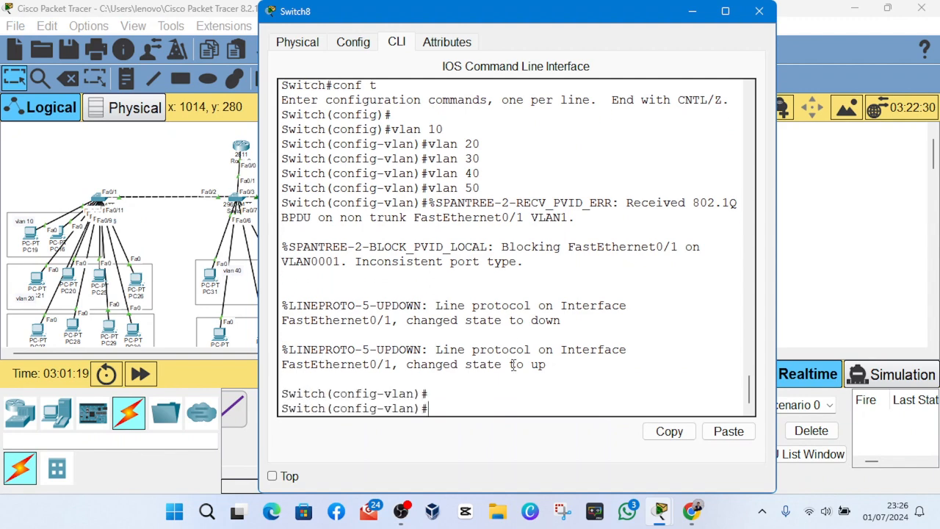
left_click(695, 12)
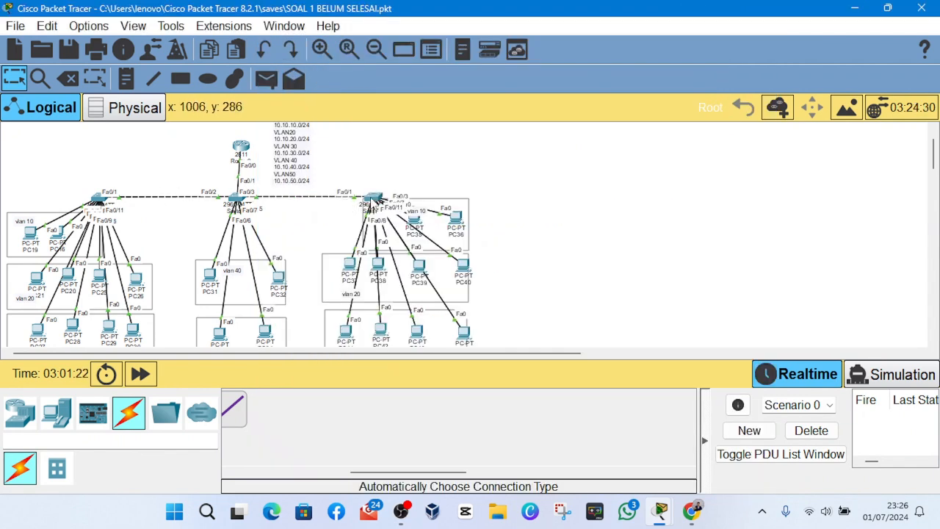
left_click(373, 199)
type("in")
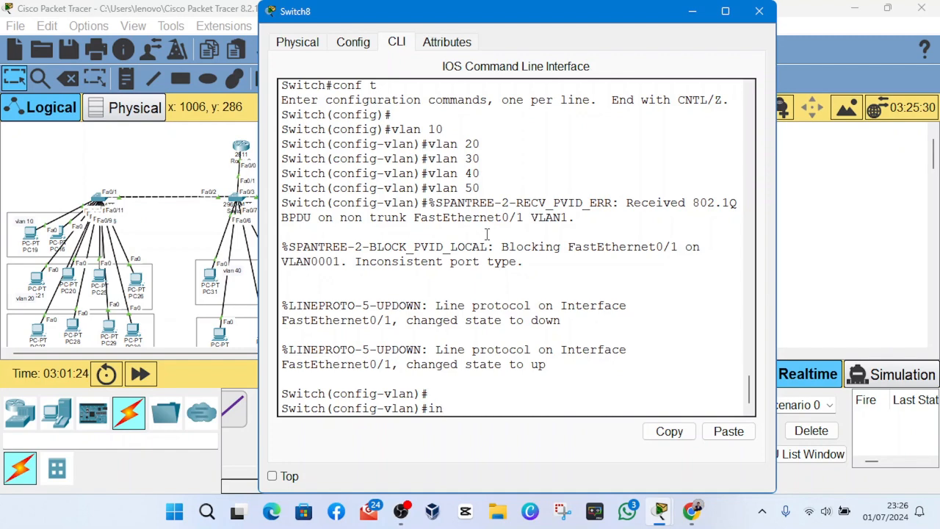
type("t fa0/1")
key("Return")
- Set Switch8's fa0/1 to trunk mode with switchport mode trunk and exit the interface configuration
type("s")
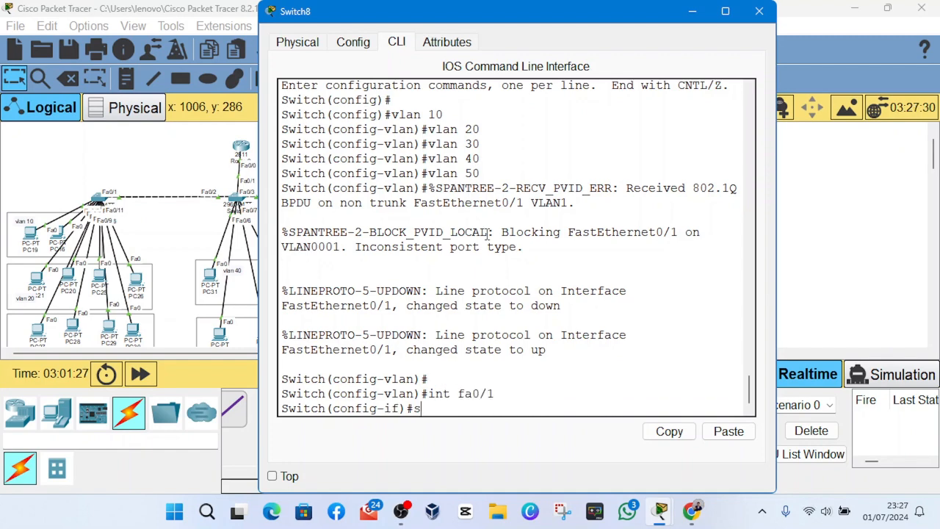
key("Tab")
type("w")
key("Tab")
type("mo")
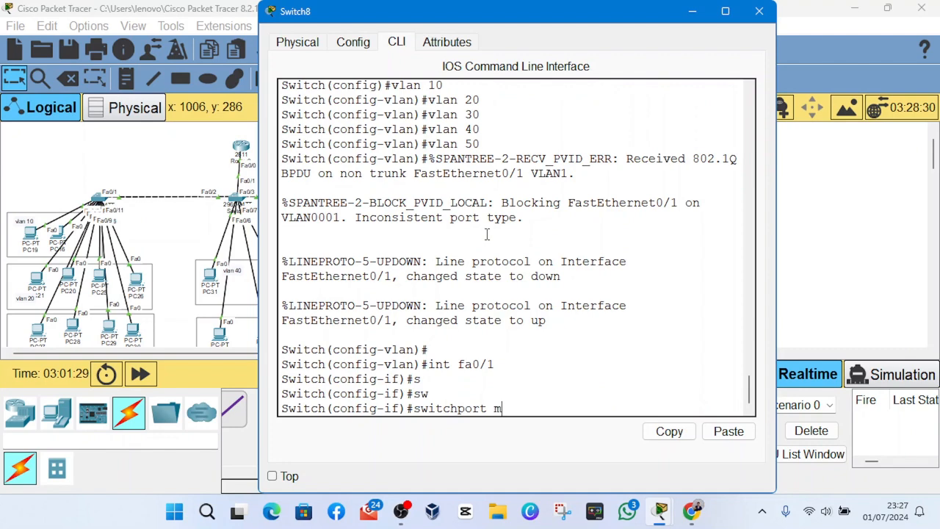
key("Tab")
type("t")
key("Tab")
key("Return")
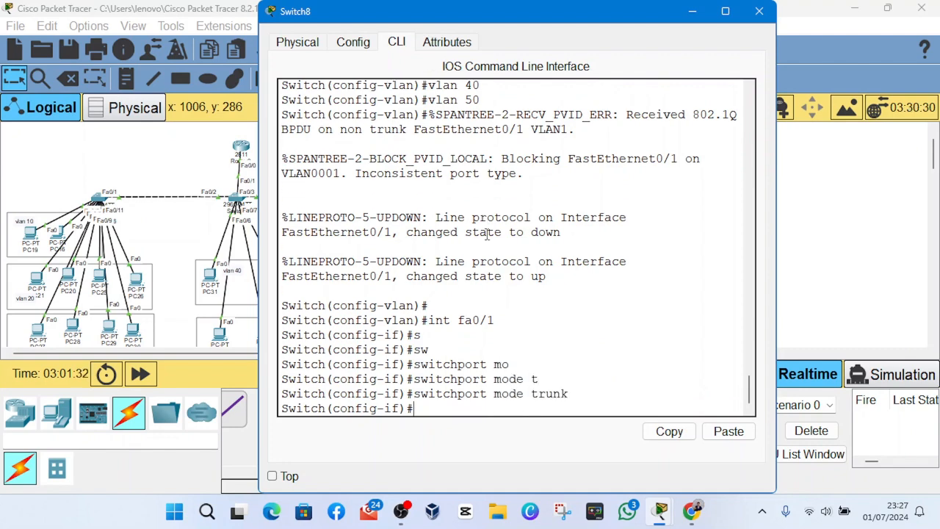
type("exit")
key("Return")
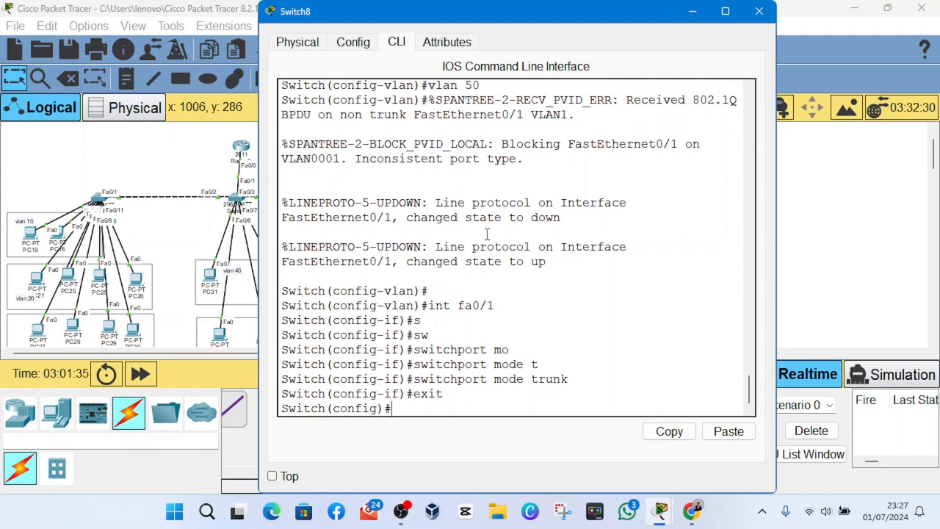
- Begin an int range fa0 command on Switch8, and reposition PC36 and PC35 inside their VLAN 10 box
type("int range")
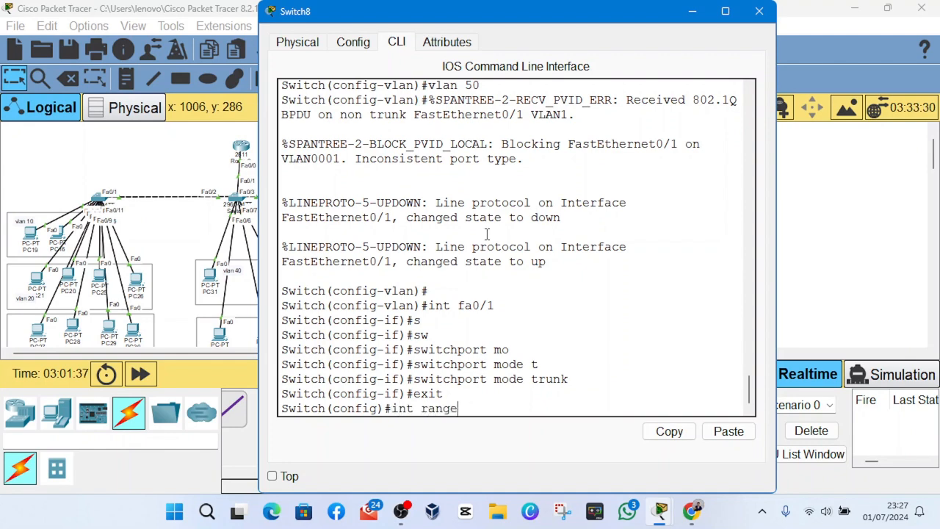
type(" fa0/")
left_click(759, 11)
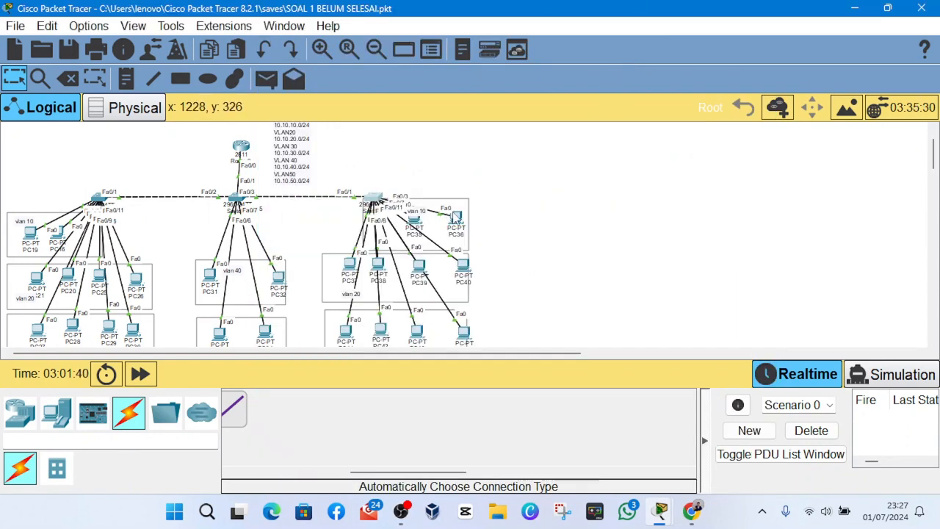
left_click_drag(455, 218, 416, 219)
left_click(425, 218)
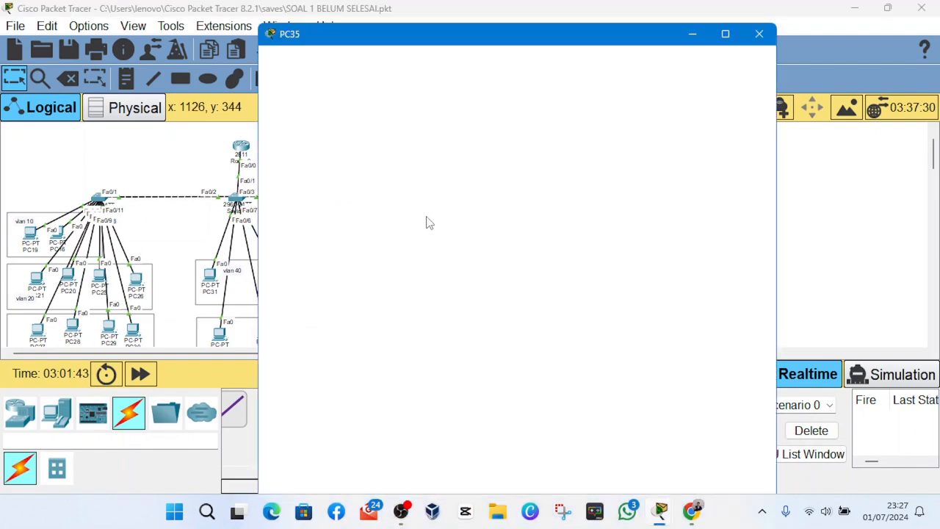
left_click(760, 11)
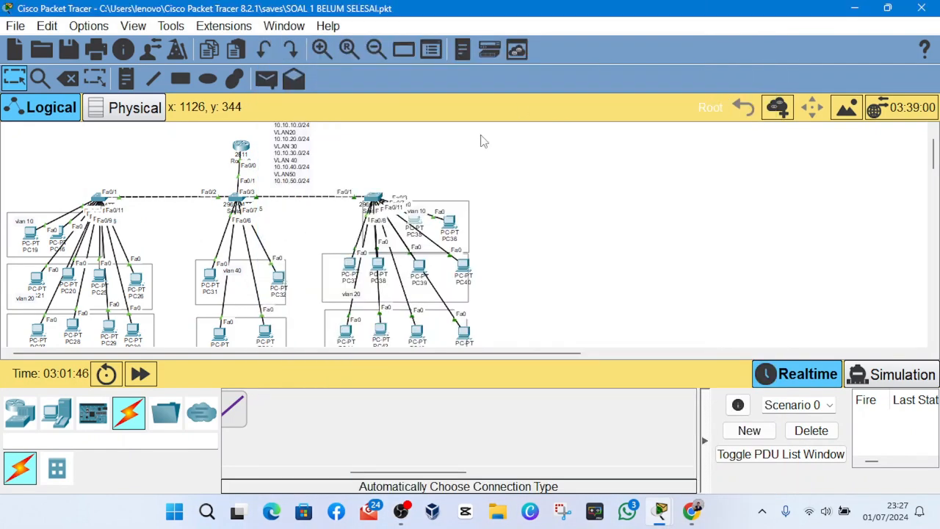
left_click_drag(466, 144, 413, 232)
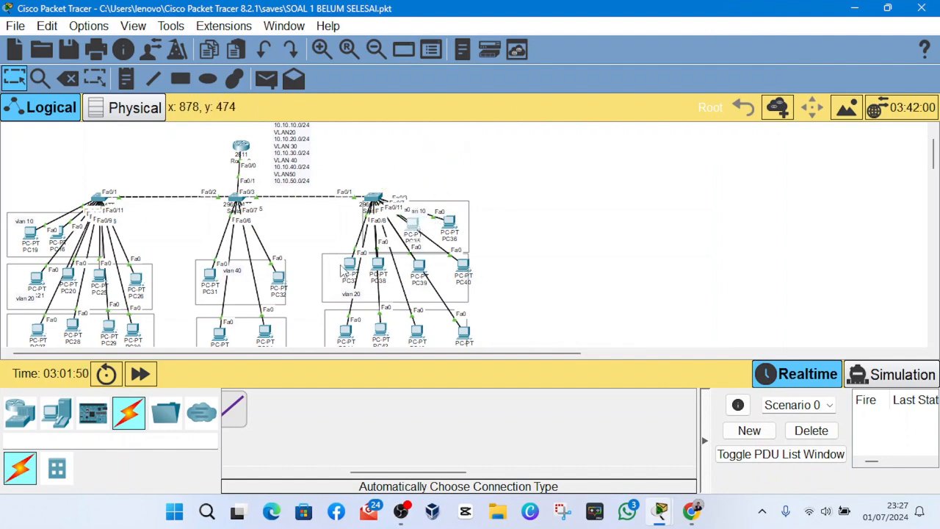
- Reposition PC37 and PC40 within Switch8's VLAN 20 box and the last PC in the box below it
mouse_move(349, 265)
left_mouse_down()
mouse_move(328, 163)
mouse_move(340, 282)
mouse_move(343, 255)
mouse_move(345, 268)
left_mouse_up()
left_click_drag(465, 270, 455, 297)
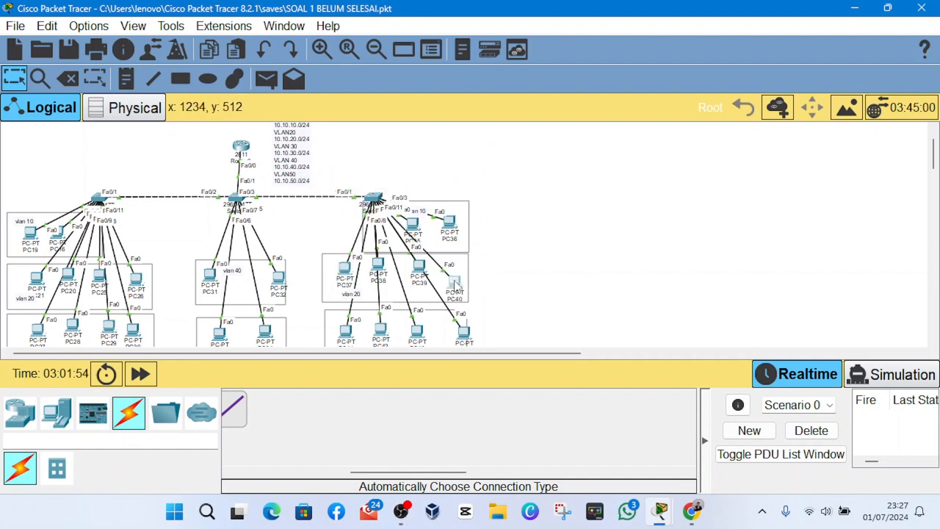
left_click_drag(466, 335, 445, 337)
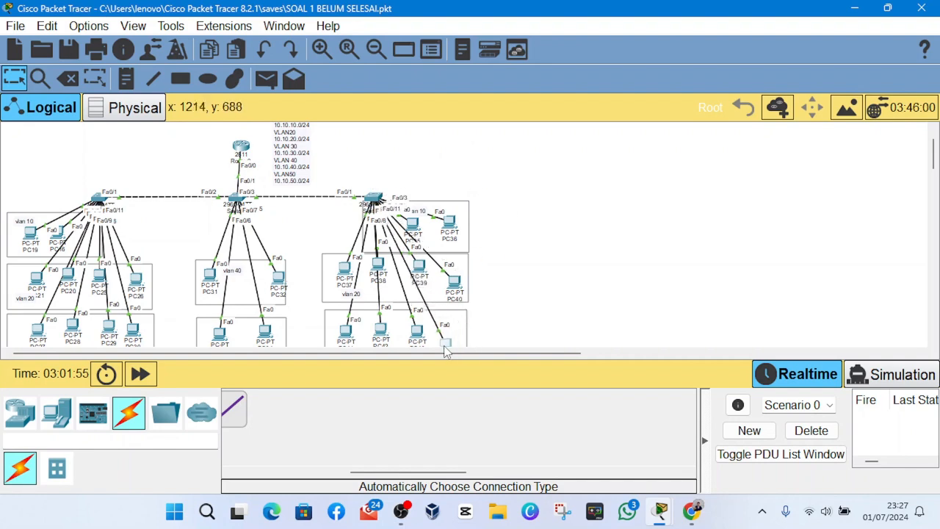
- Return to Switch8's command line and enter interface range configuration with int range fa0/2-3
left_click(375, 199)
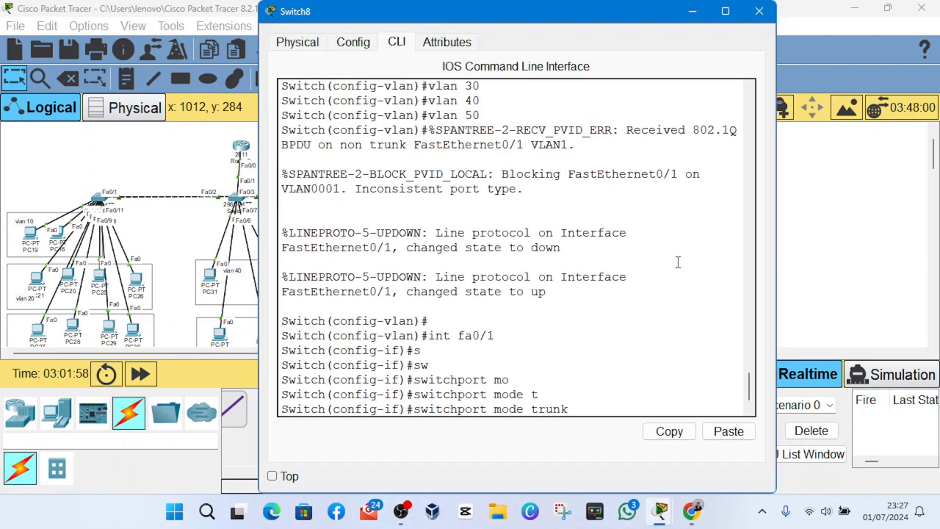
type("exit")
key("Return")
type("int range fa0/")
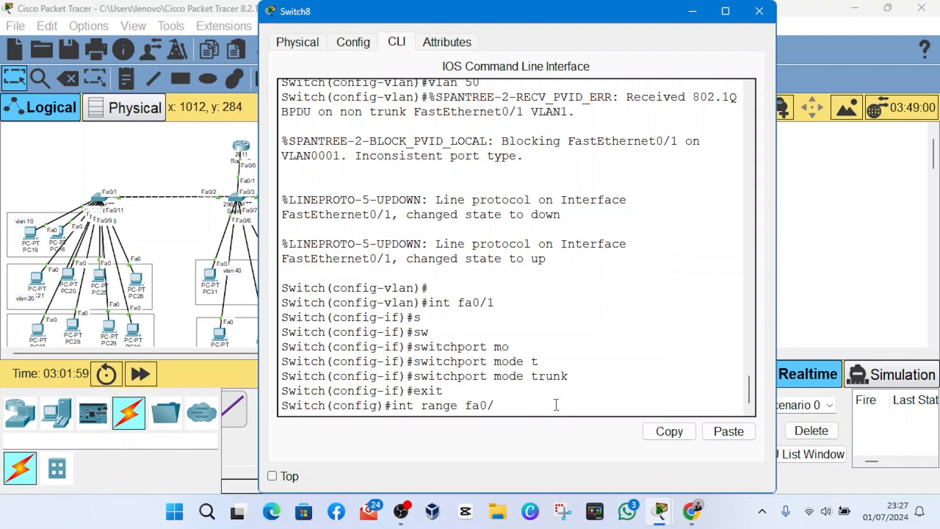
type("2-3")
key("Return")
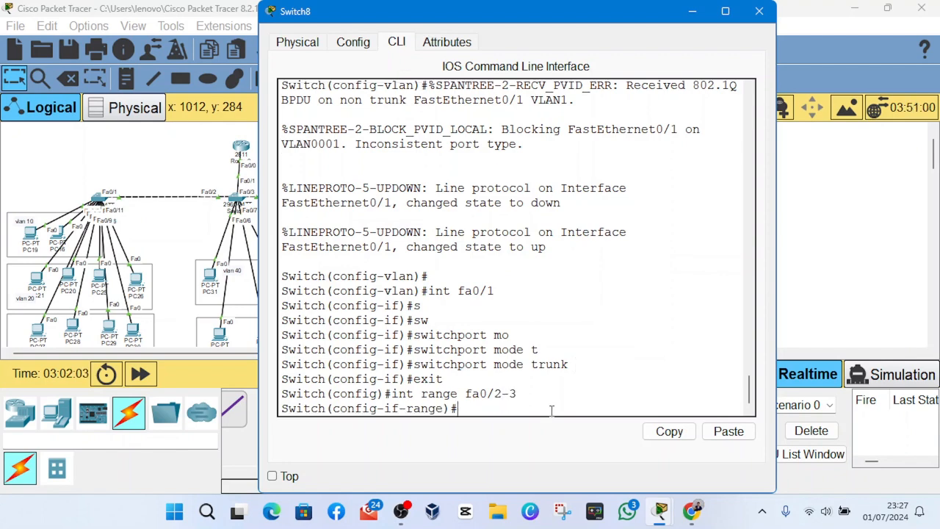
- Set Switch8's interface range fa0/2-3 to access mode with switchport mode access
type("swi")
key("Tab")
type("m")
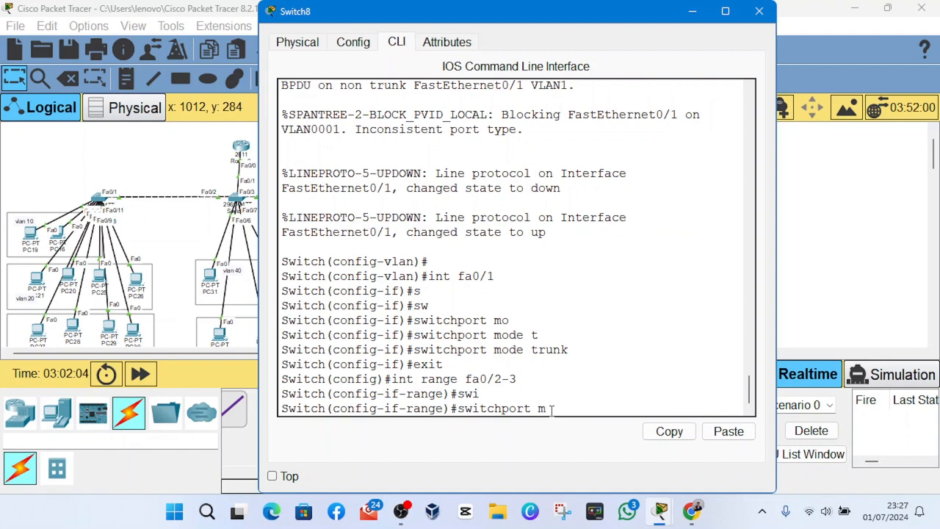
type("o")
key("Tab")
type("ac")
key("Tab")
key("Return")
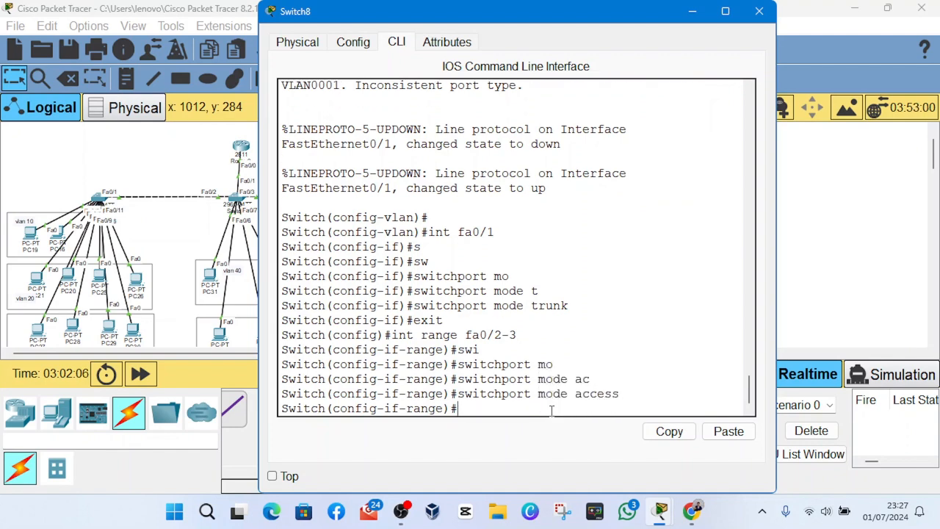
- Assign interface range fa0/2-3 to VLAN 10 with switchport access vlan 10 and exit the range configuration
type("sw")
key("Tab")
type("ac")
key("Tab")
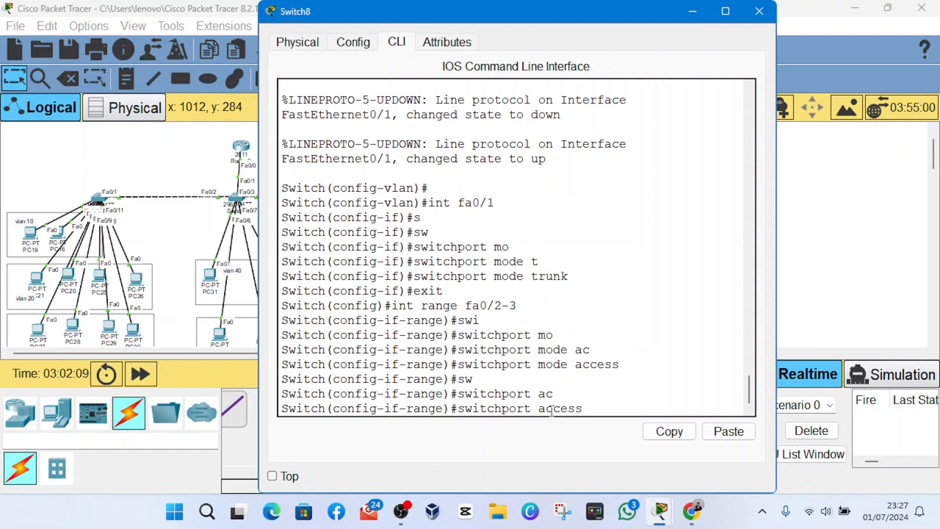
type("vlan 10")
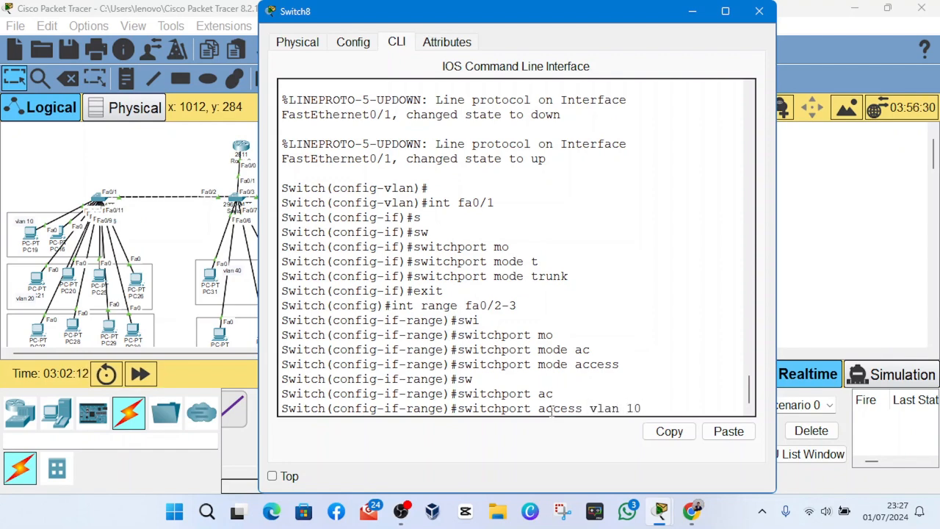
key("Return")
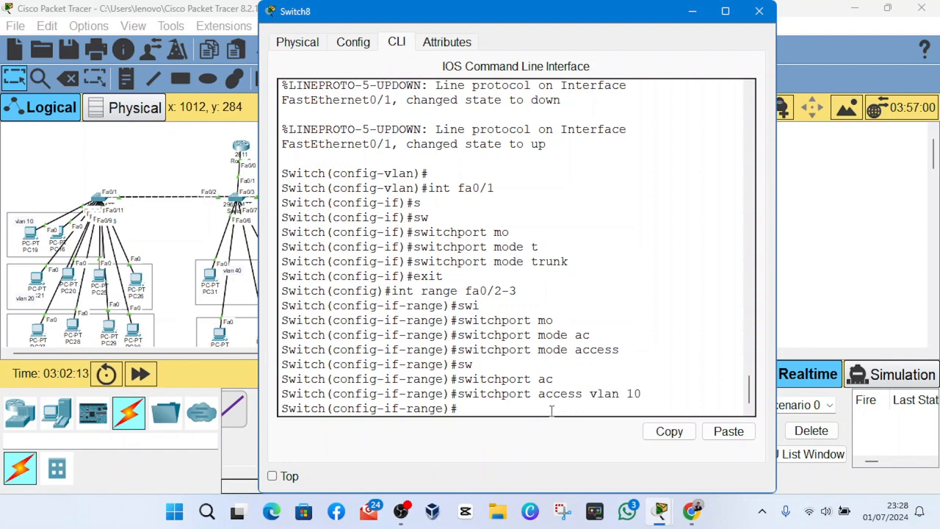
type("exit")
key("Return")
- Enter Switch8's next interface range configuration with int range fa0/4-7
type("int r")
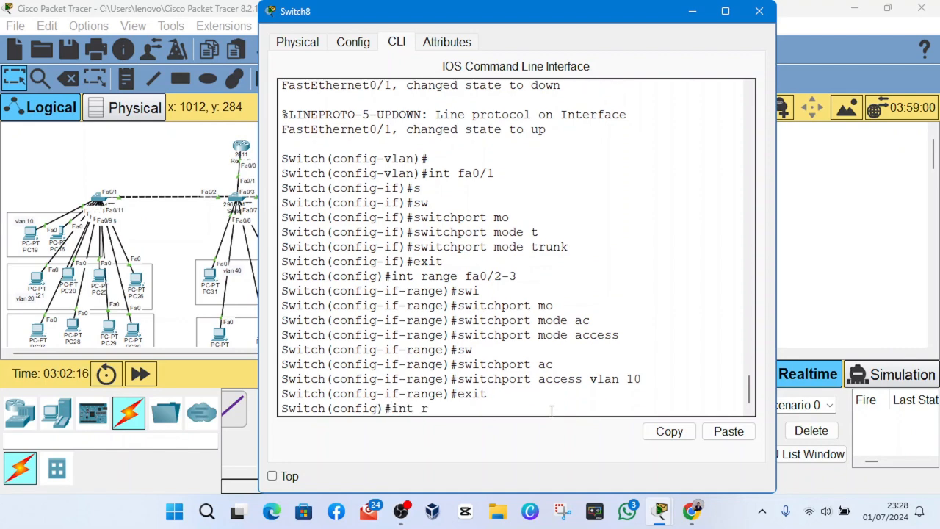
type("anfge")
type("fa0/4-7")
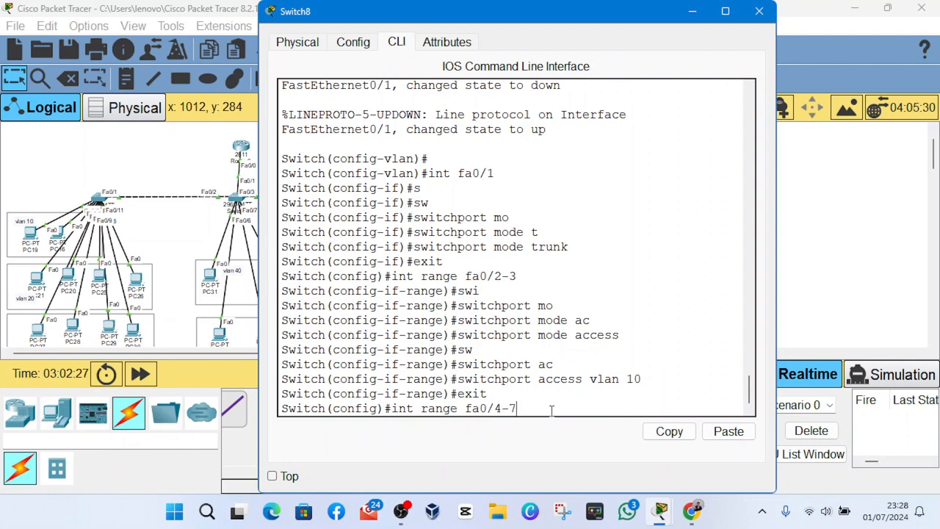
key("Return")
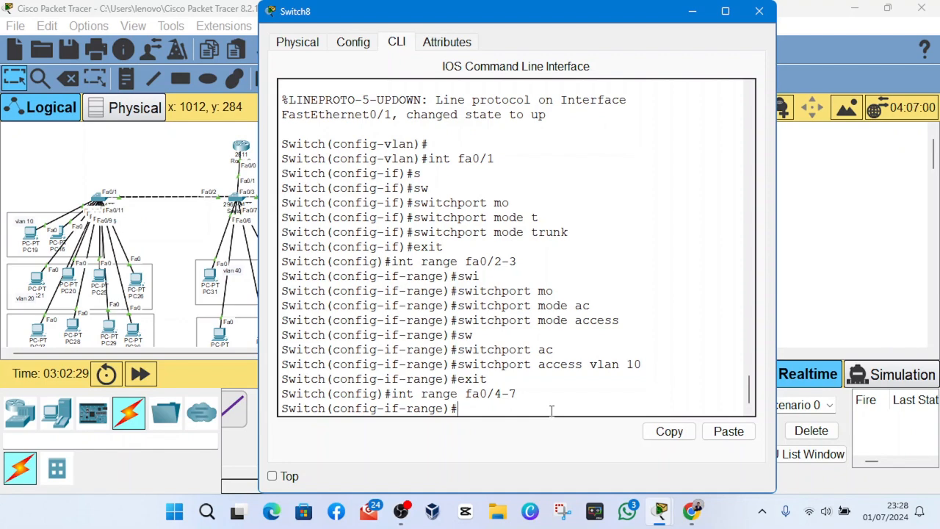
- Set Switch8's interface range fa0/4-7 to access mode with switchport mode access
type("sw")
key("Tab")
type("mp")
key("Tab")
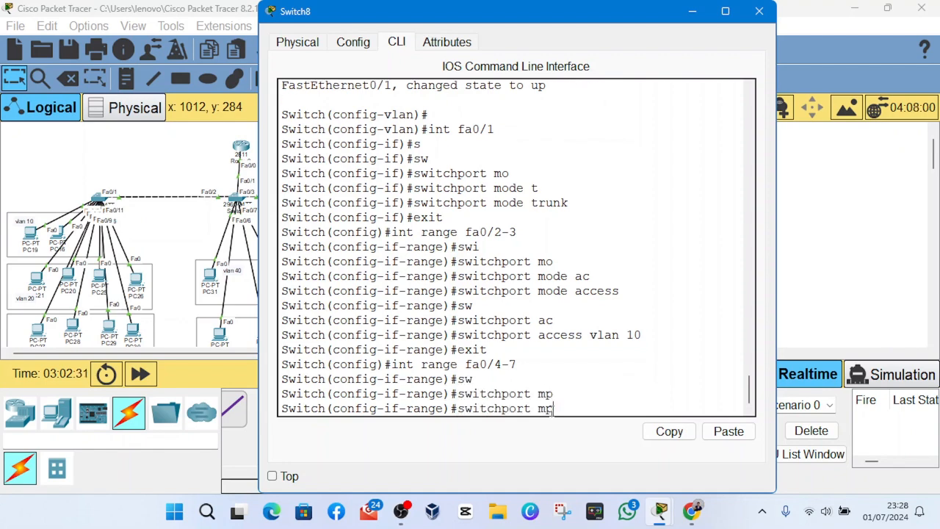
key("Tab")
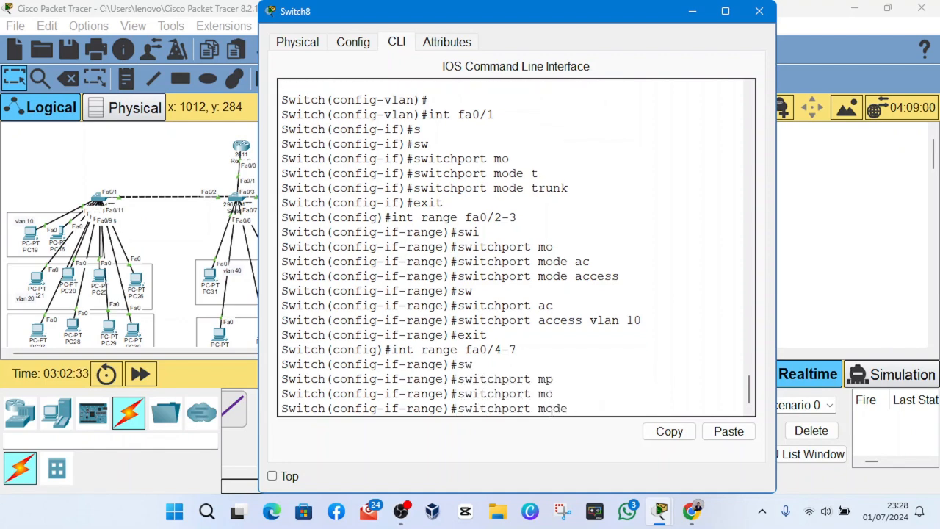
type("ac")
key("Tab")
key("Return")
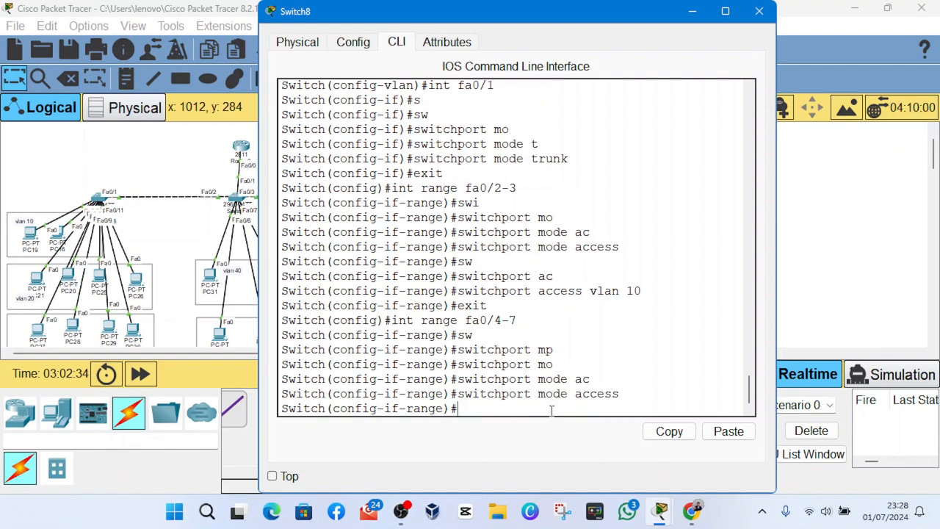
- Assign Switch8's interface range fa0/4-7 to VLAN 20 with switchport access vlan 20
type("sw")
key("Tab")
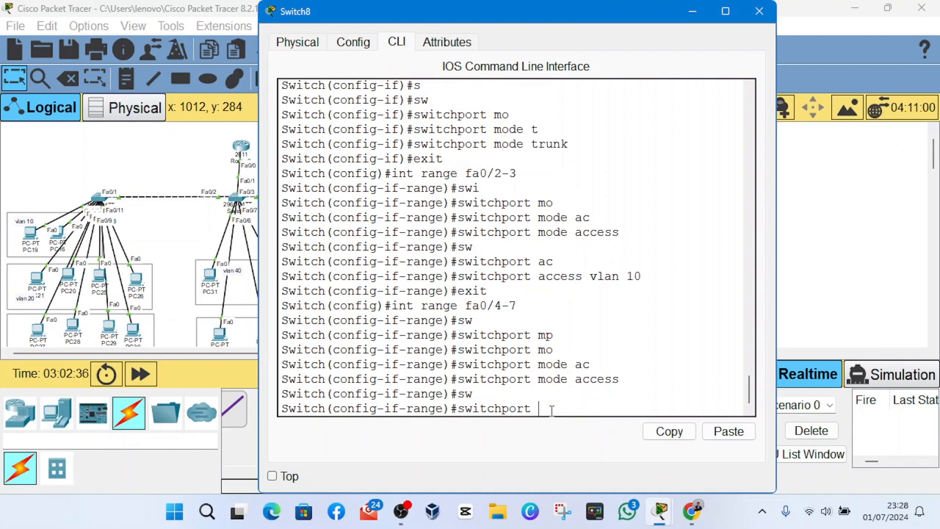
type("ac")
key("Tab")
type("v")
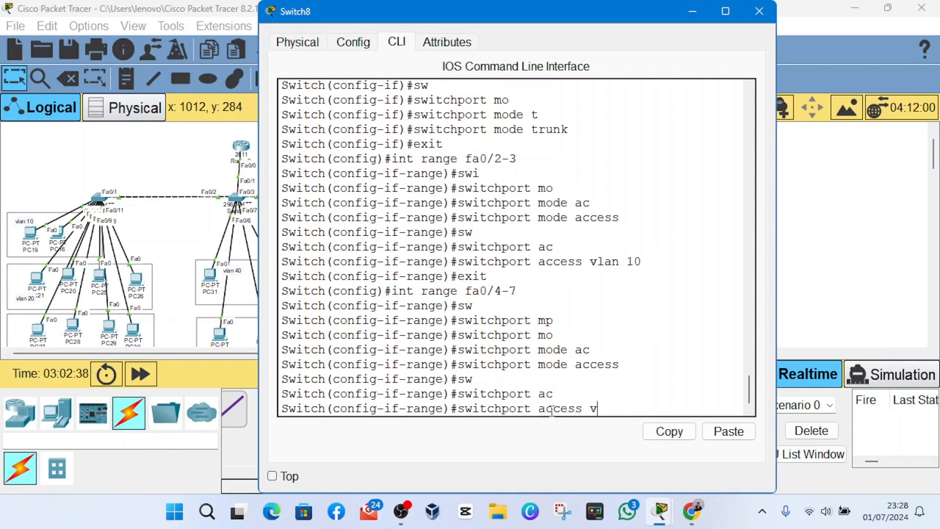
type("lan 20")
key("Return")
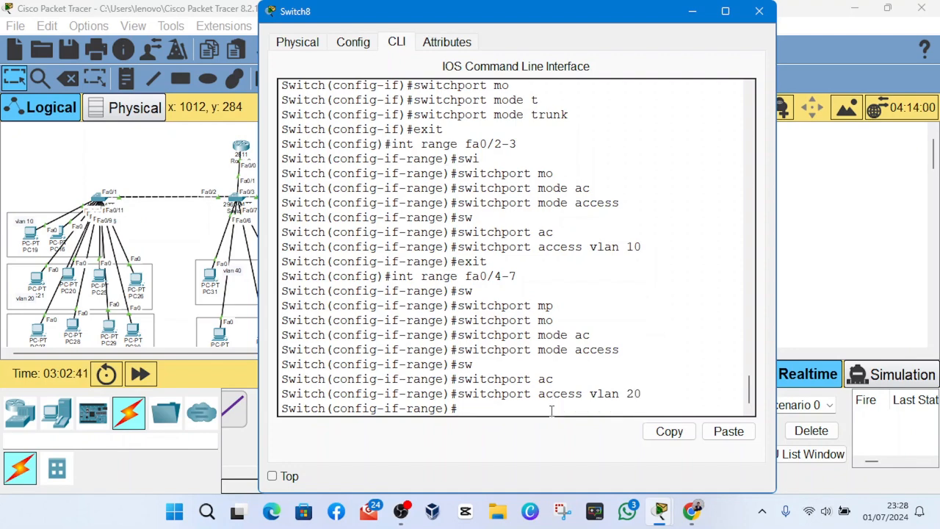
type("e ac")
key("BackSpace")
key("BackSpace")
left_click(401, 511)
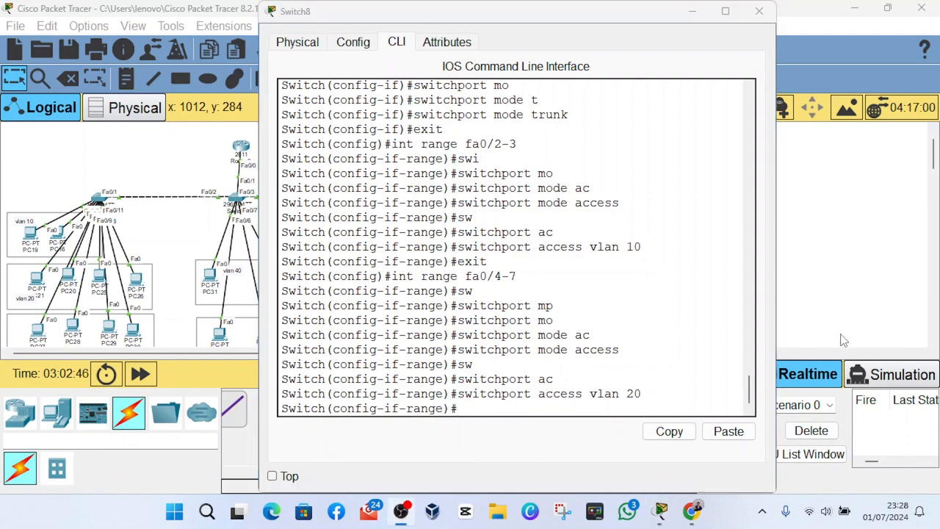
left_click(488, 442)
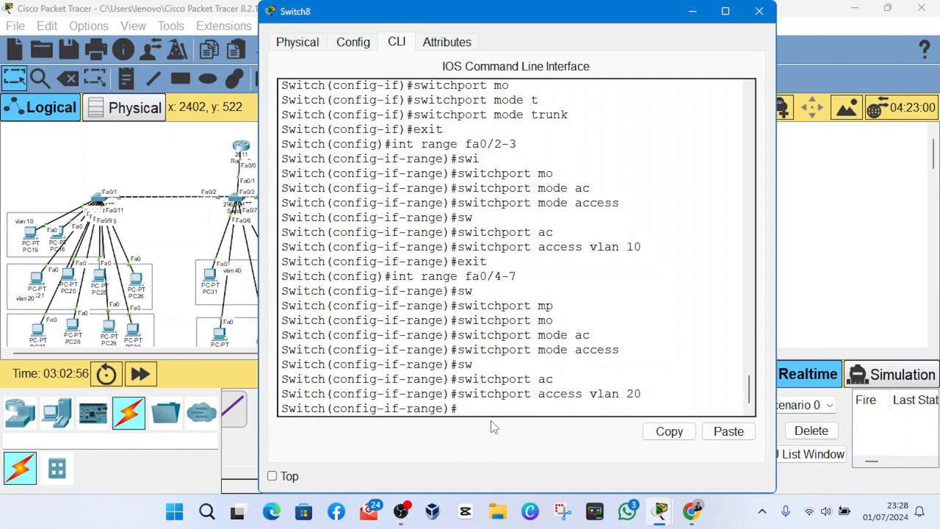
- Enter configuration of Switch8's next group of ports with int range fa0/8-11
type("int fa0/8-11")
key("Return")
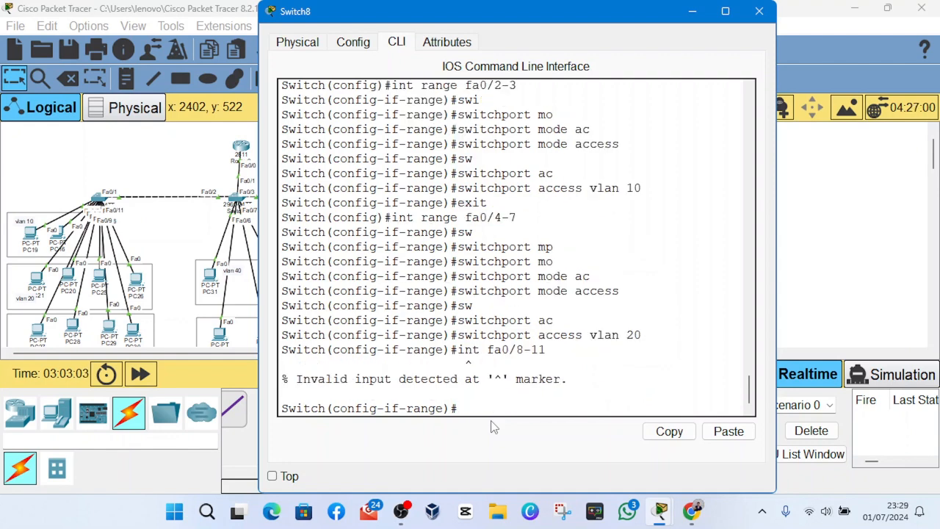
key("Up")
key("Left")
key("Left")
key("Left")
key("Left")
key("Left")
key("Left")
key("Left")
key("Left")
key("Left")
key("Left")
type("range")
key("Return")
key("Return")
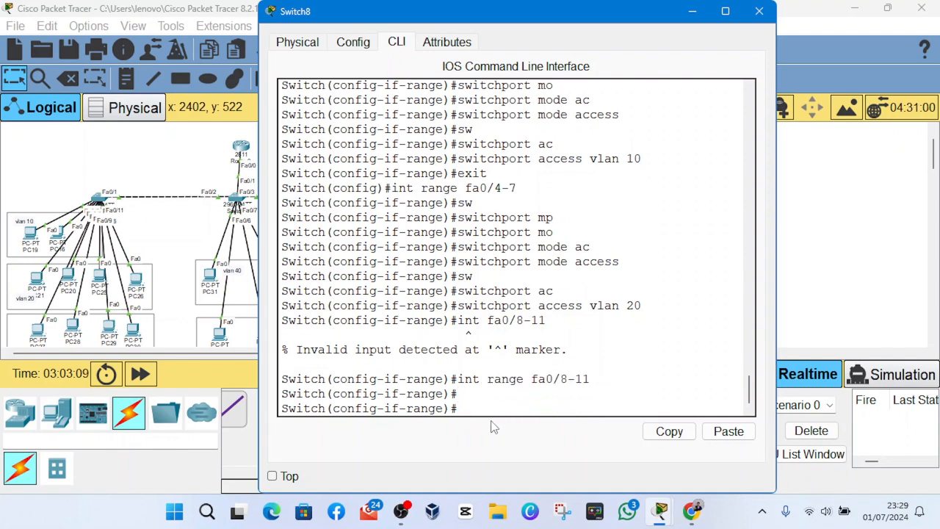
- Set Switch8's interface range fa0/8-11 to access mode with switchport mode access
type("sw")
key("Tab")
type("ac")
key("Tab")
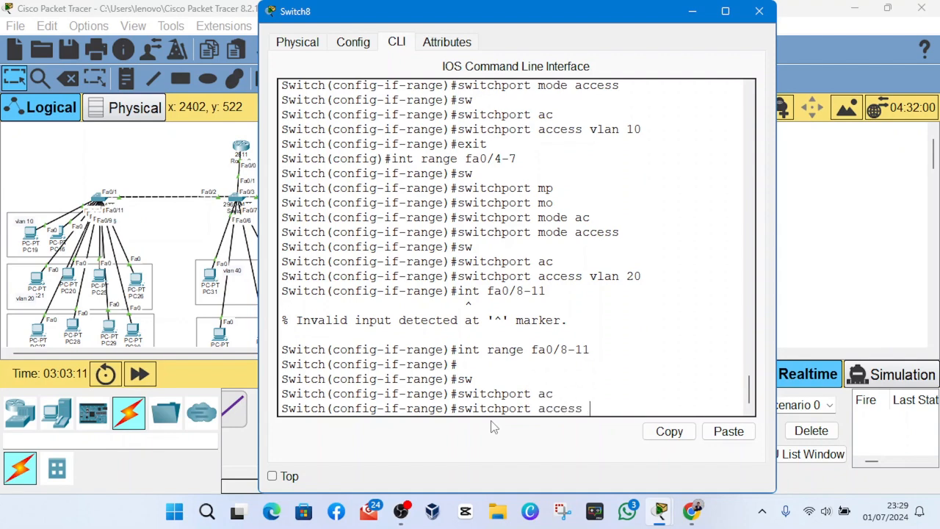
type("m")
key("BackSpace")
key("BackSpace")
key("BackSpace")
key("BackSpace")
key("BackSpace")
key("BackSpace")
key("BackSpace")
key("BackSpace")
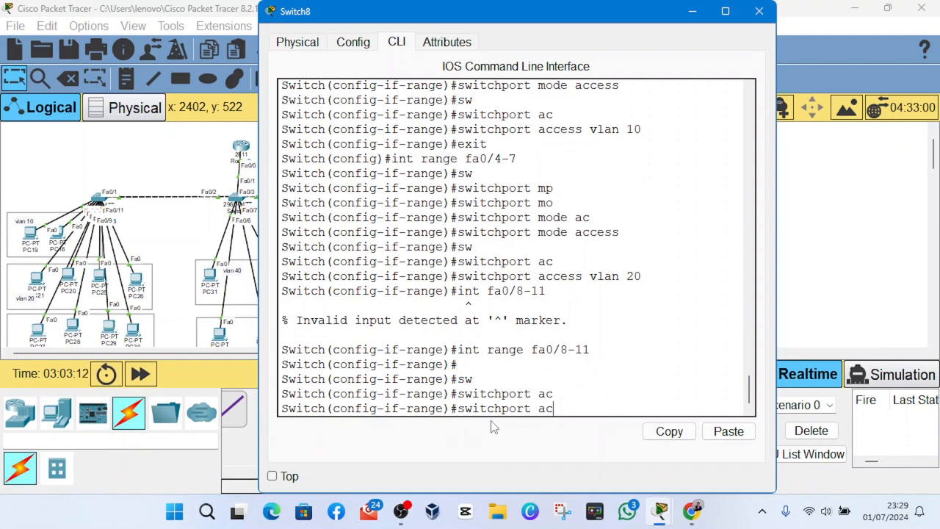
type("m")
key("Tab")
type("ac")
key("Tab")
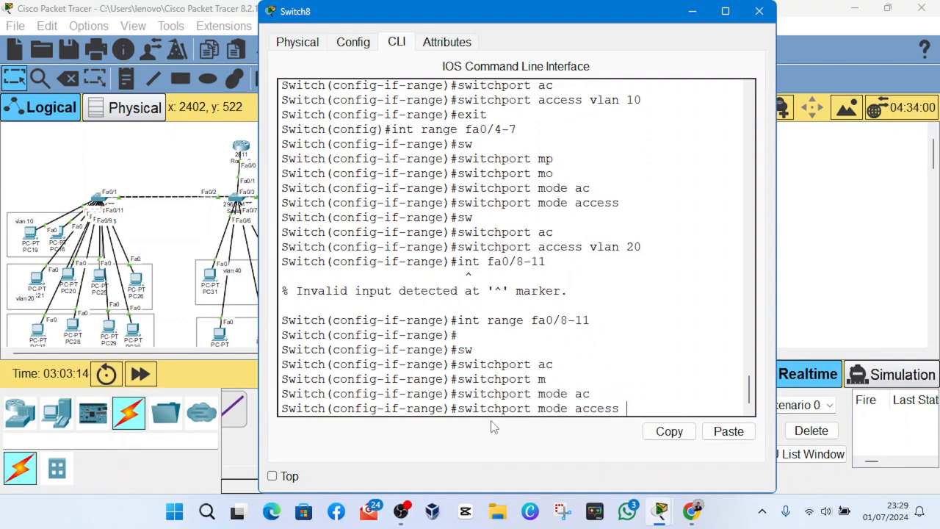
key("Return")
- Assign Switch8's interface range fa0/8-11 to VLAN 30 with switchport access vlan 30
type("a")
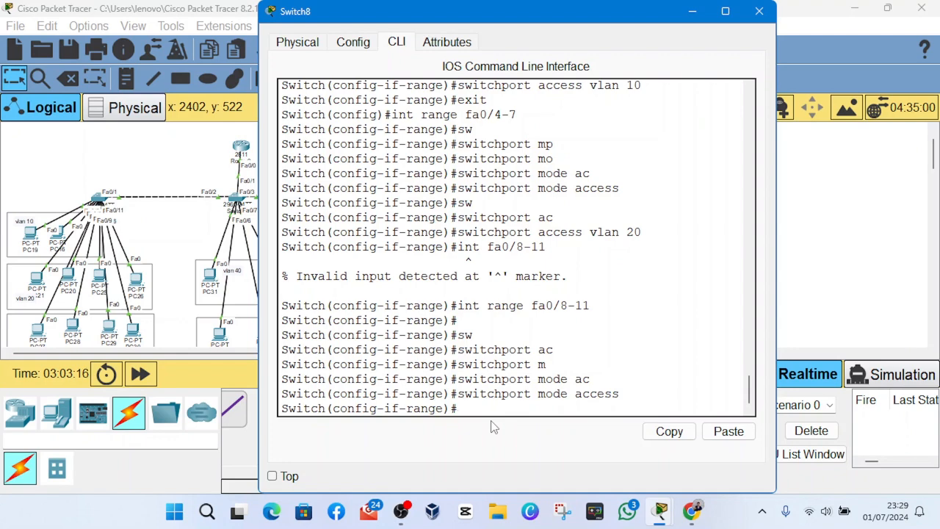
type("sw")
key("Tab")
type("ac")
key("Tab")
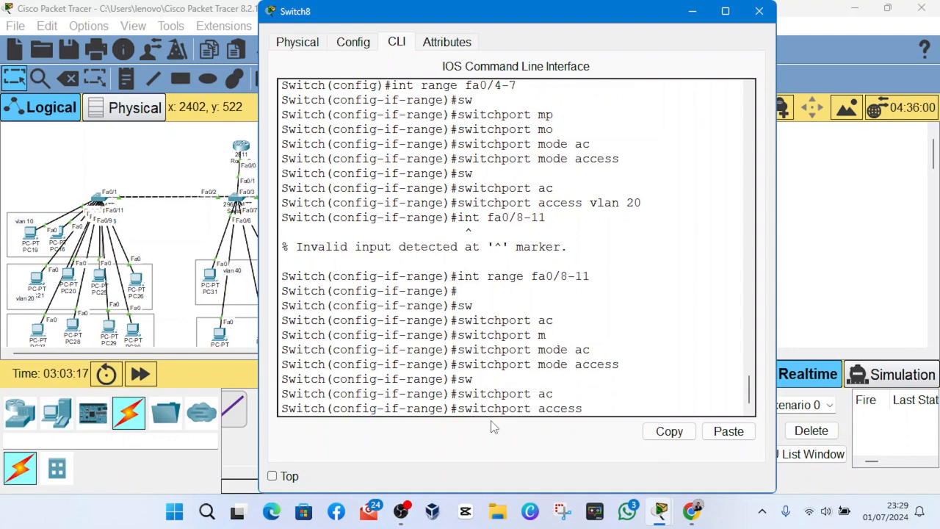
type("vlan 30")
key("Return")
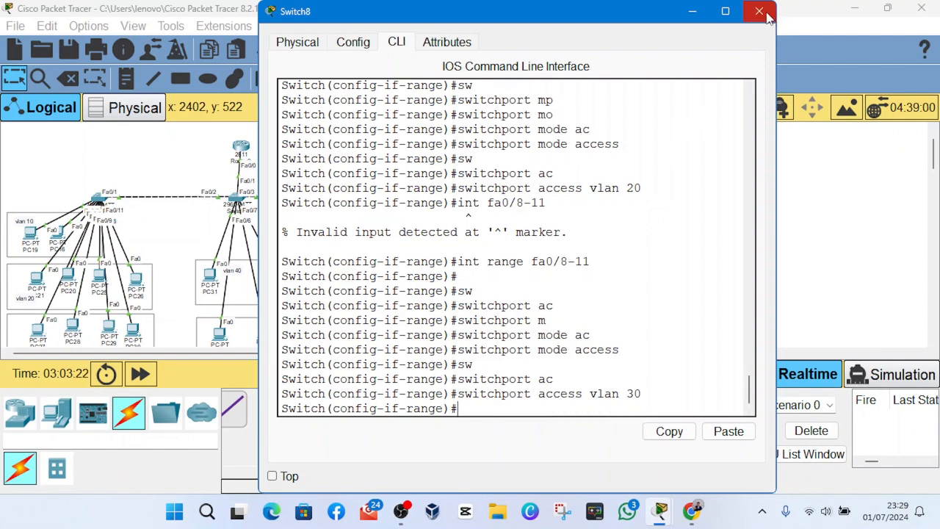
- Run do show vlan brief on Switch8 and check the ports assigned to each VLAN in the widened window
type("do show vlan")
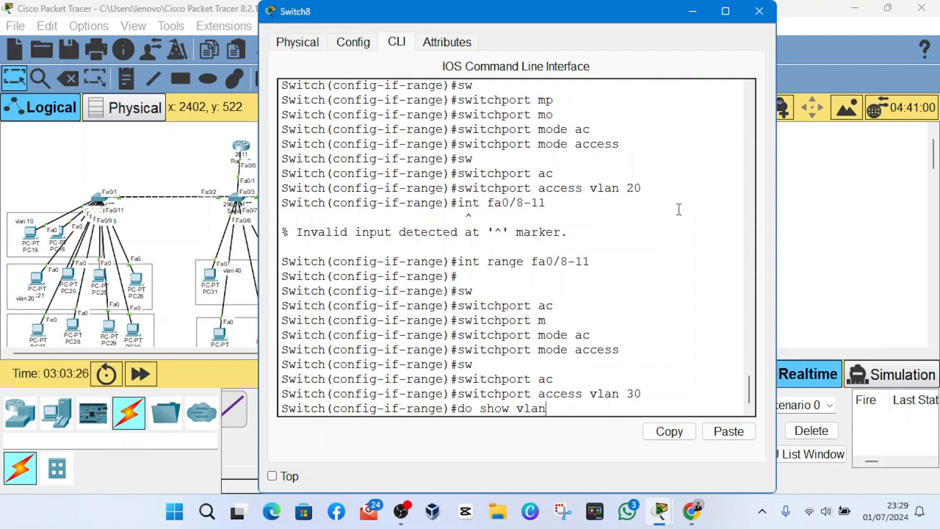
type(" brief")
key("Return")
left_click_drag(776, 194, 938, 184)
left_click_drag(283, 274, 729, 277)
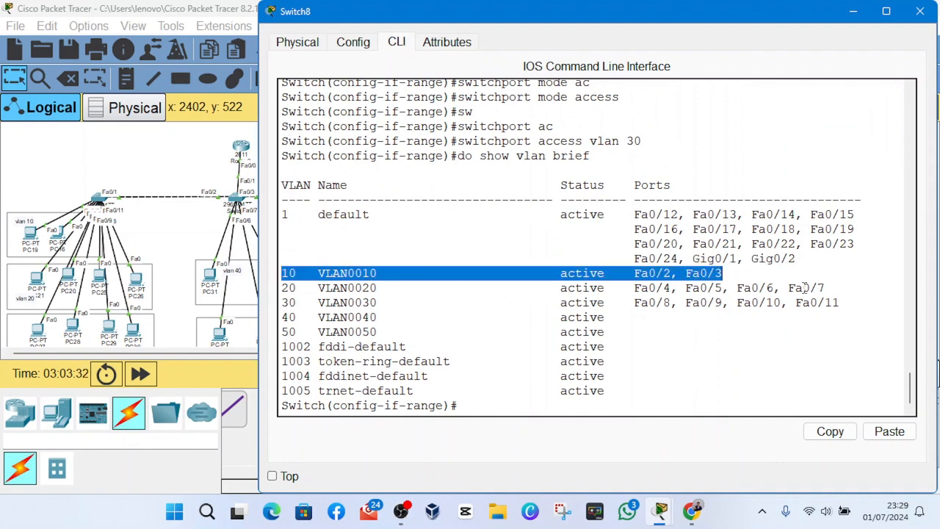
left_click(726, 303)
- Run do show int tr on Switch8, check the trunk port details, and close the switch window
left_click(508, 397)
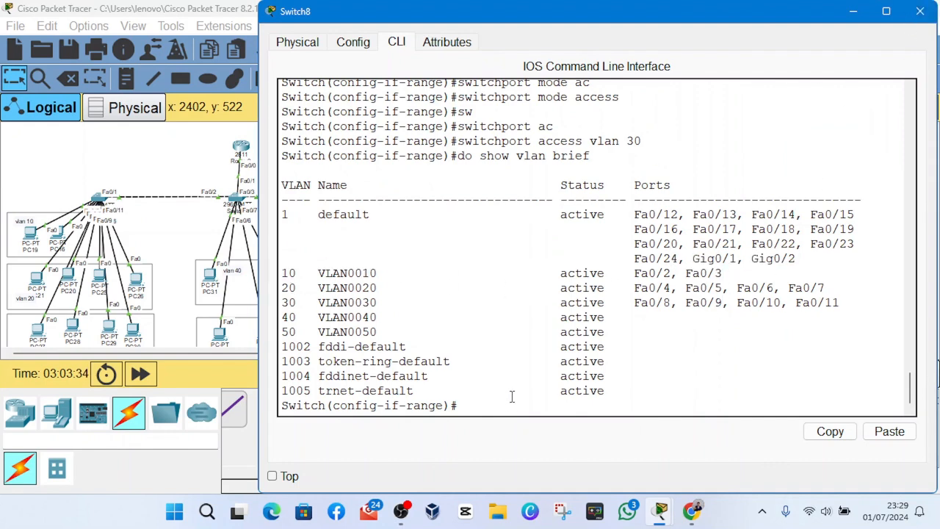
key("Return")
type("do sh")
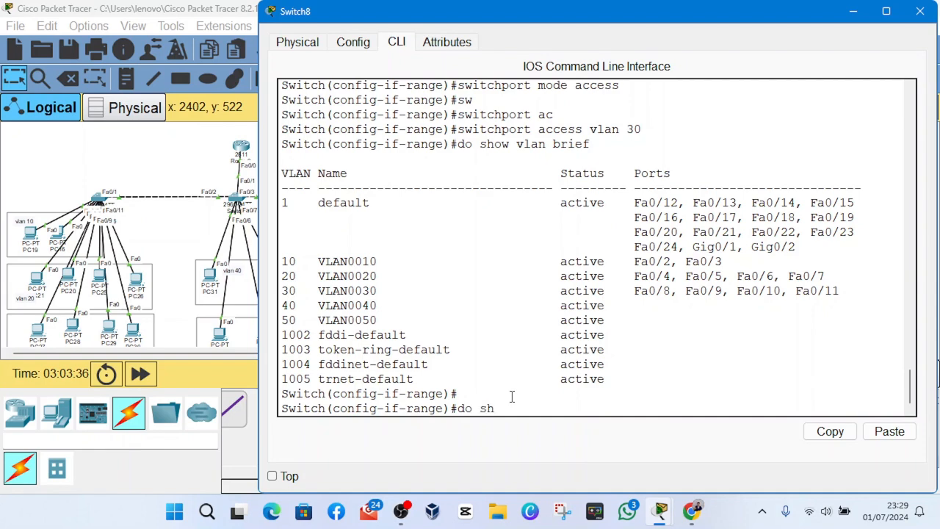
type("ow int tr")
key("Tab")
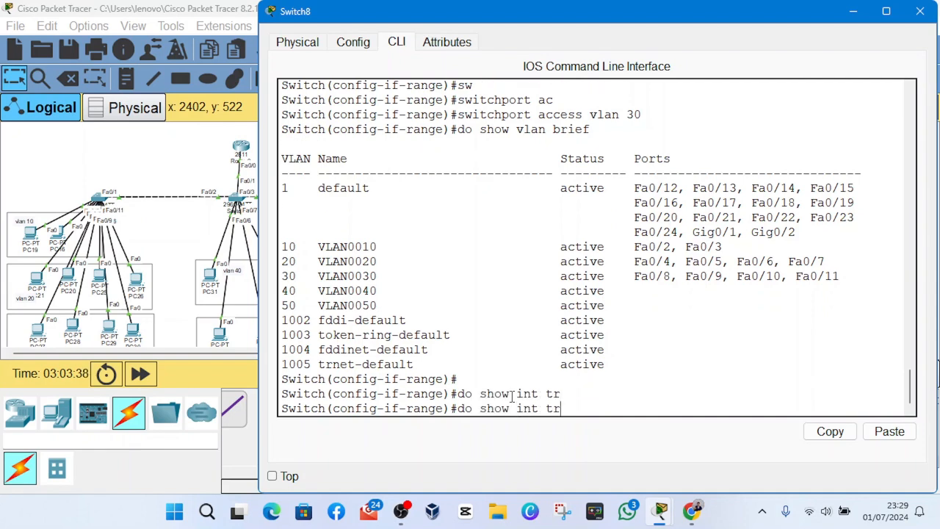
key("Return")
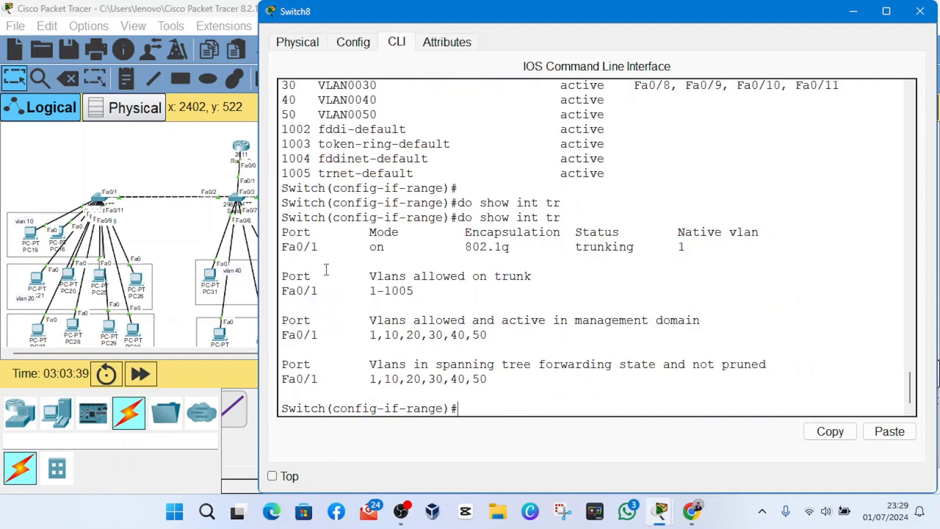
left_click_drag(291, 253, 750, 265)
left_click(919, 11)
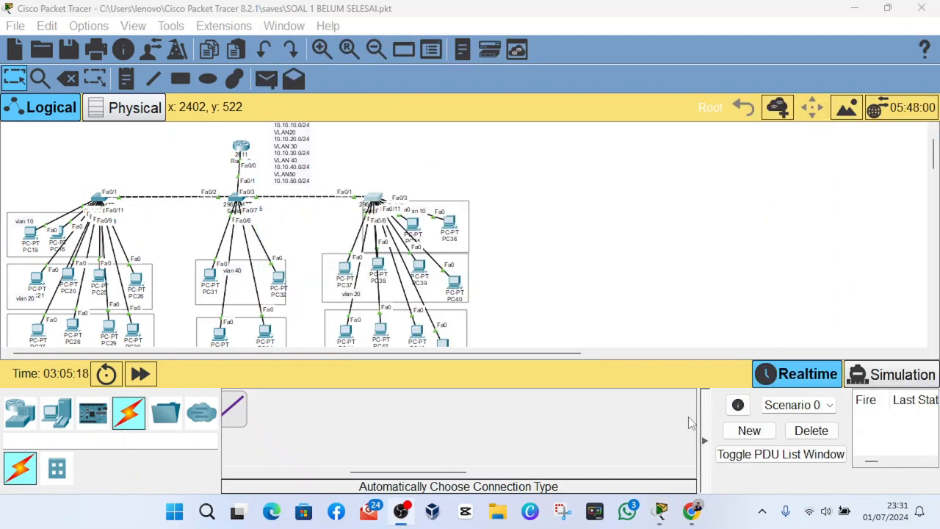
left_click(632, 432)
scroll(271, 166, "down", 2)
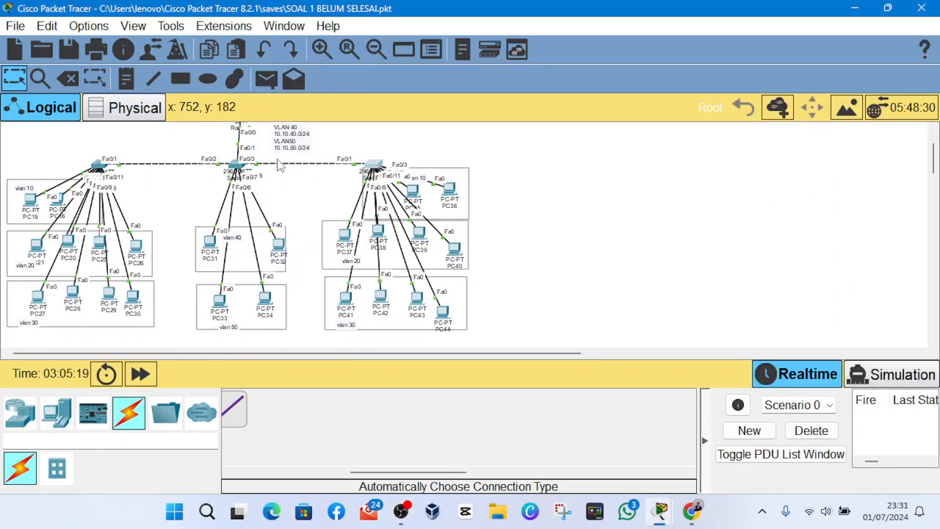
scroll(271, 166, "up", 3)
scroll(271, 166, "down", 2)
scroll(257, 166, "up", 1)
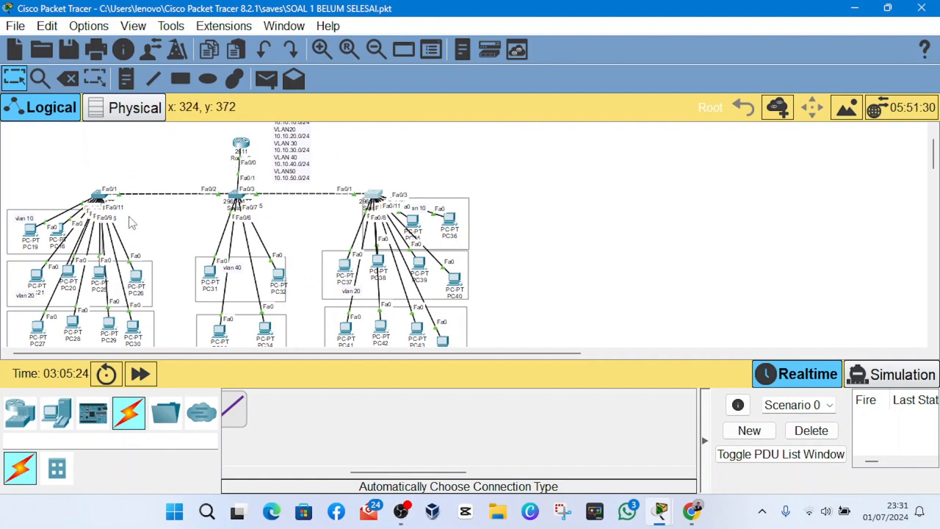
- Fast-forward the simulation time and shift the PCs in the VLAN 20 and VLAN 10 boxes below Switch8 slightly
left_click(141, 375)
left_click_drag(69, 269, 38, 281)
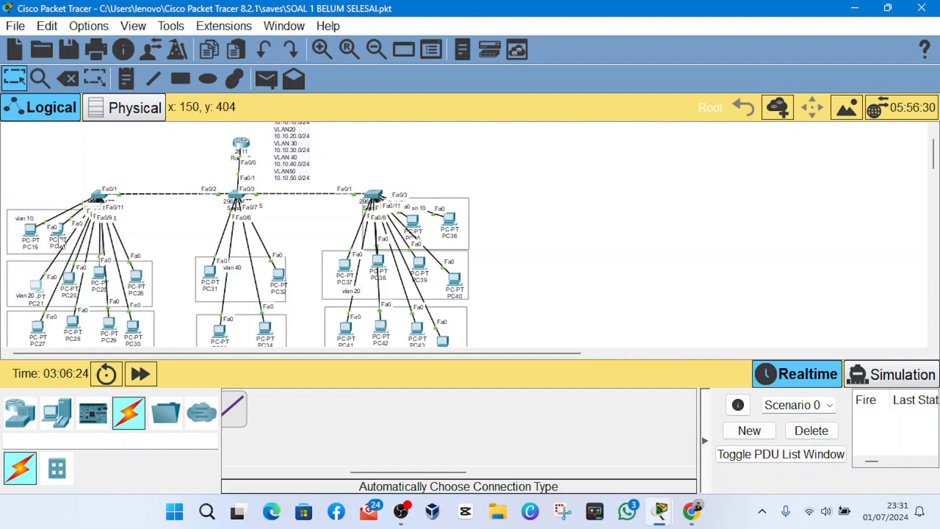
mouse_move(59, 240)
left_mouse_down()
mouse_move(29, 177)
mouse_move(53, 263)
mouse_move(22, 213)
mouse_move(53, 273)
mouse_move(53, 247)
left_mouse_up()
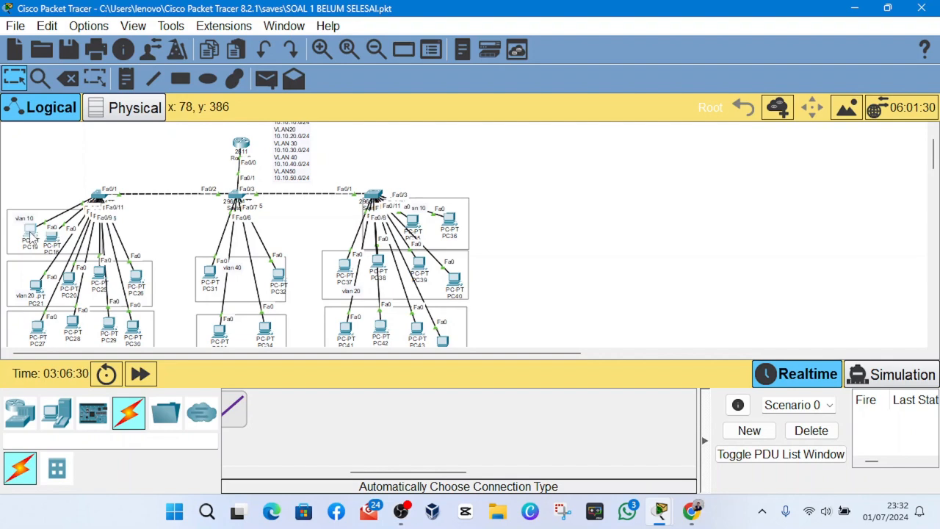
- Switch PC19's IP configuration to DHCP and close its window
left_click(31, 235)
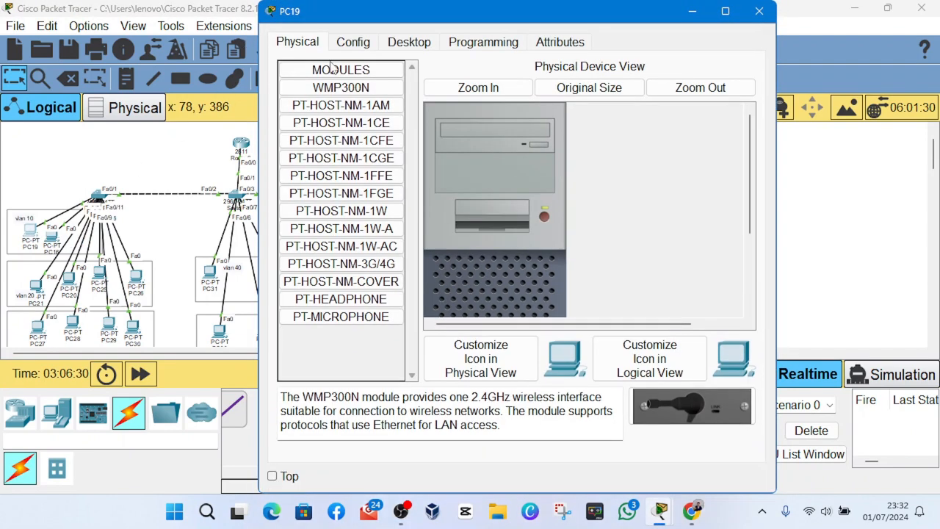
left_click(406, 43)
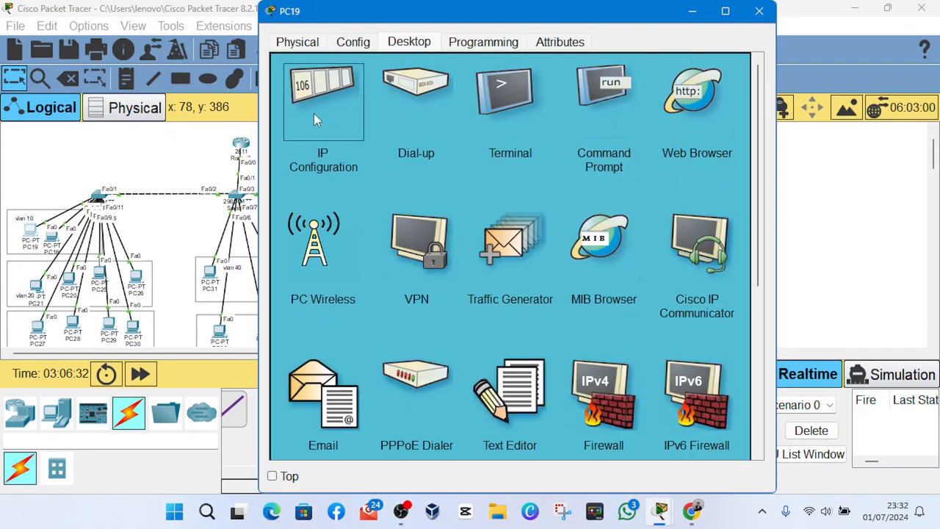
left_click(313, 119)
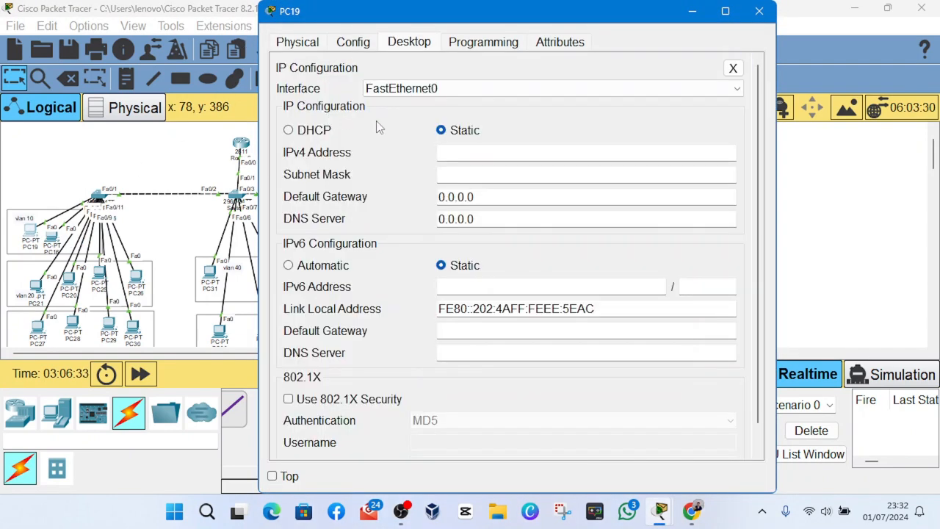
left_click(327, 133)
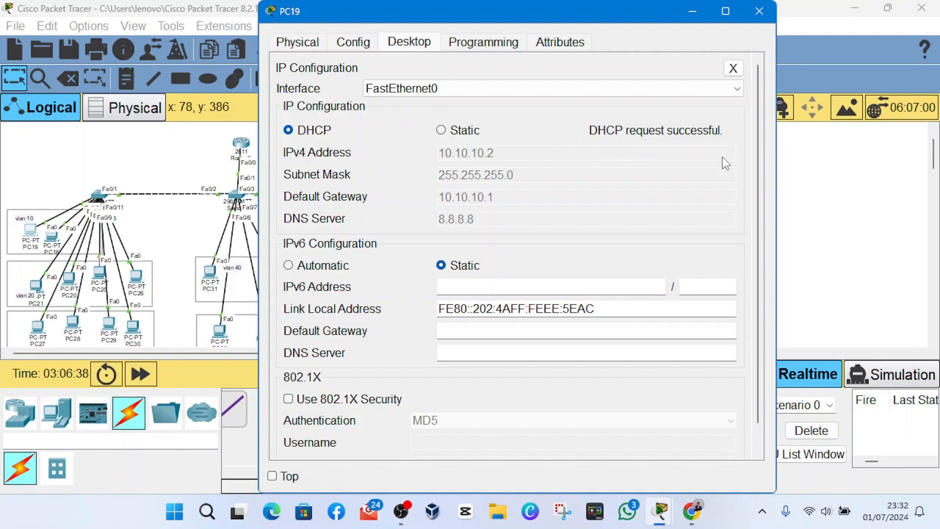
left_click(703, 18)
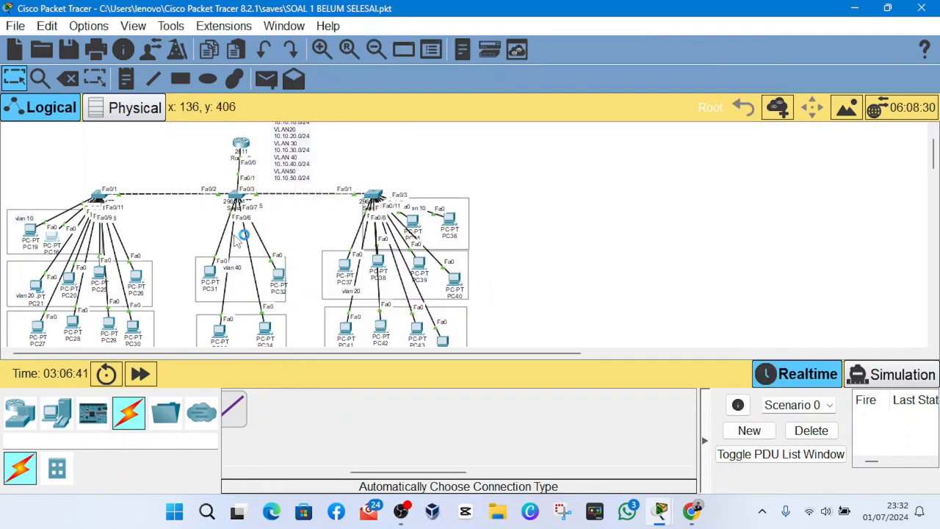
- Open PC16's IP configuration and set it to DHCP
left_click(385, 235)
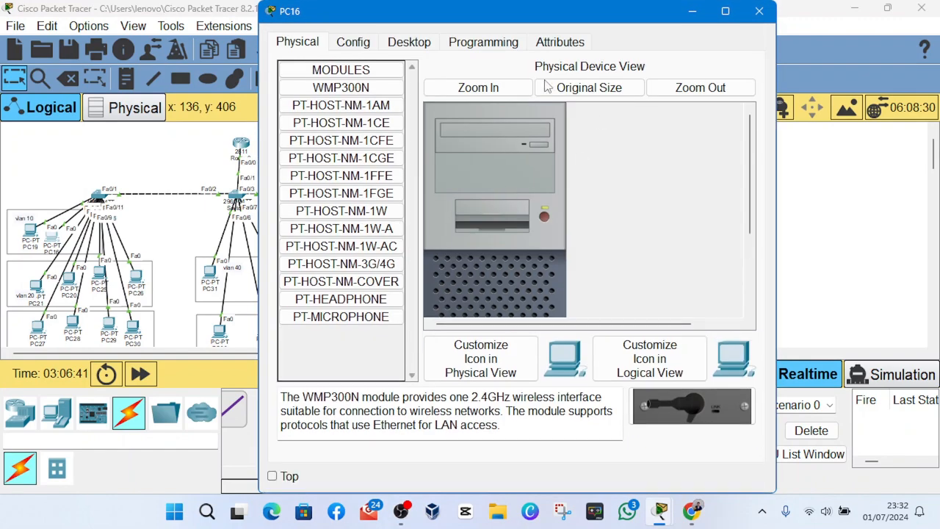
left_click(410, 42)
scroll(345, 139, "up", 1)
left_click(336, 110)
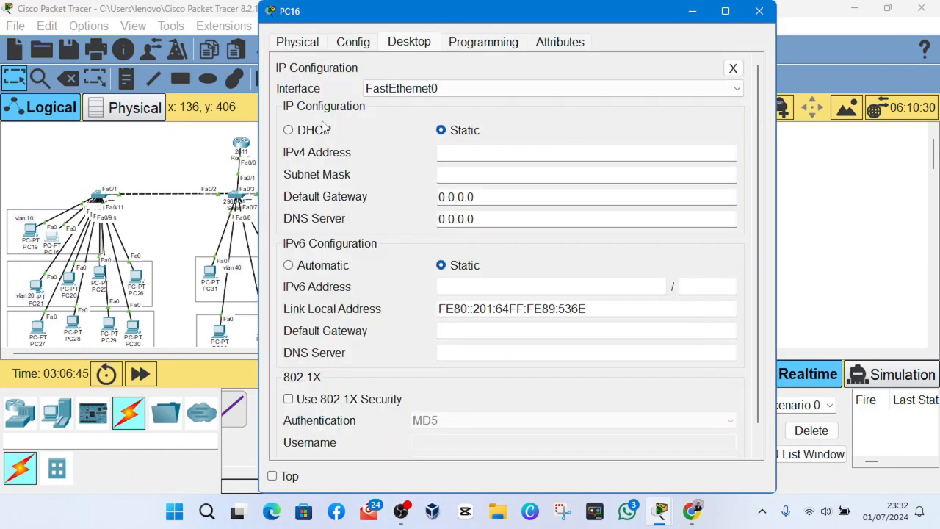
left_click(324, 128)
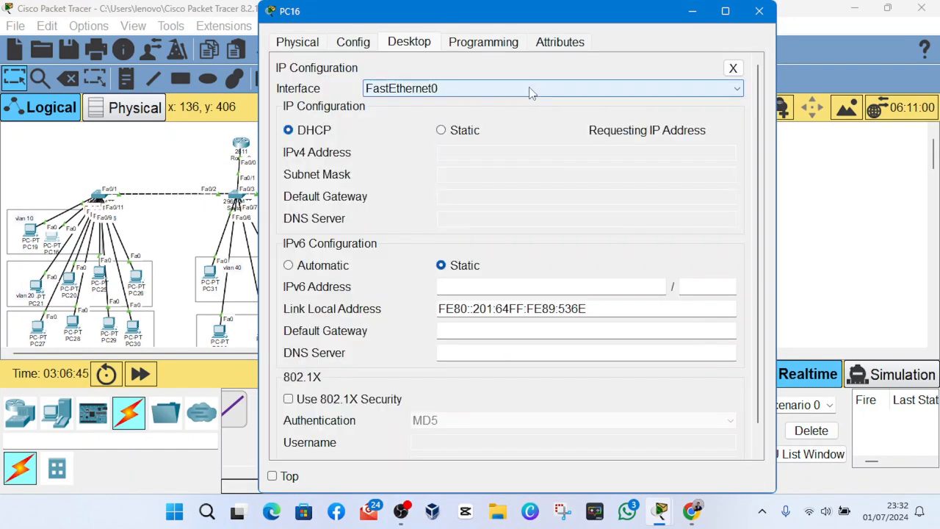
- Close PC16's window, set PC21's IP configuration to DHCP, and close its window
left_click(757, 14)
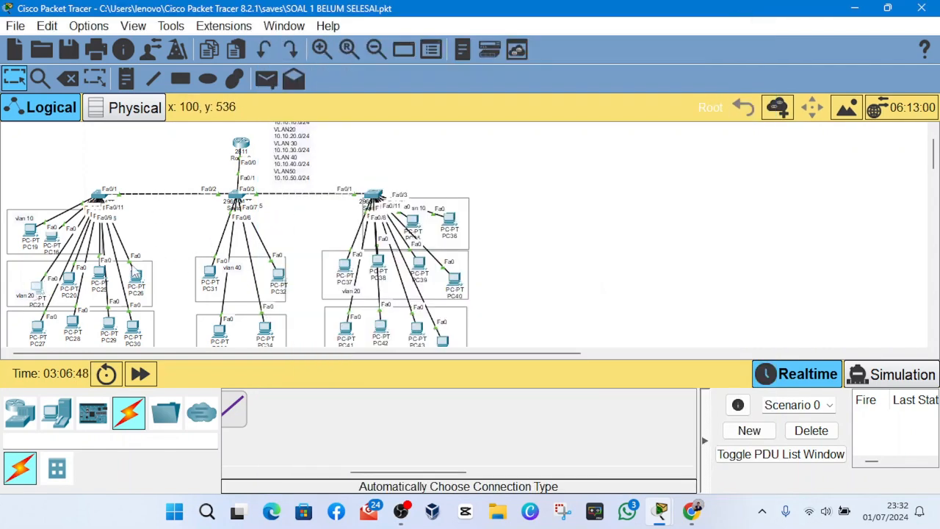
left_click(37, 288)
left_click(409, 42)
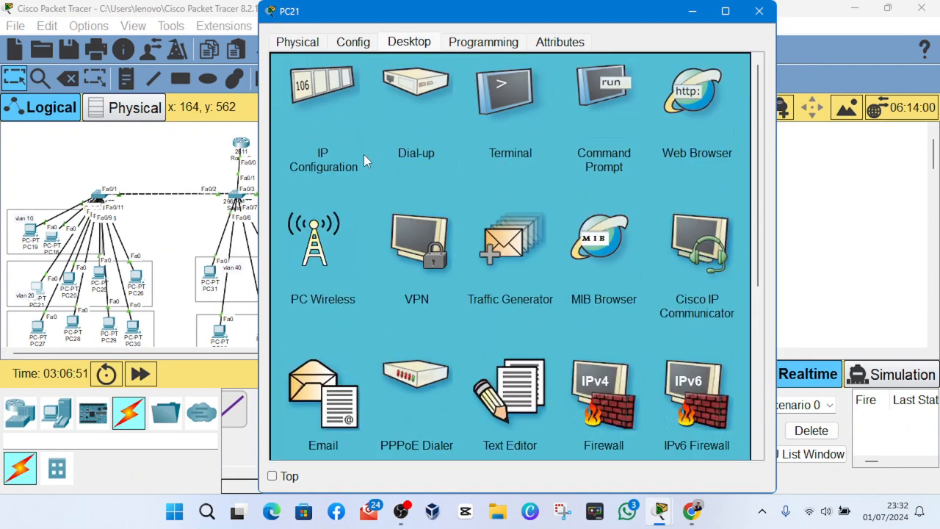
left_click(322, 111)
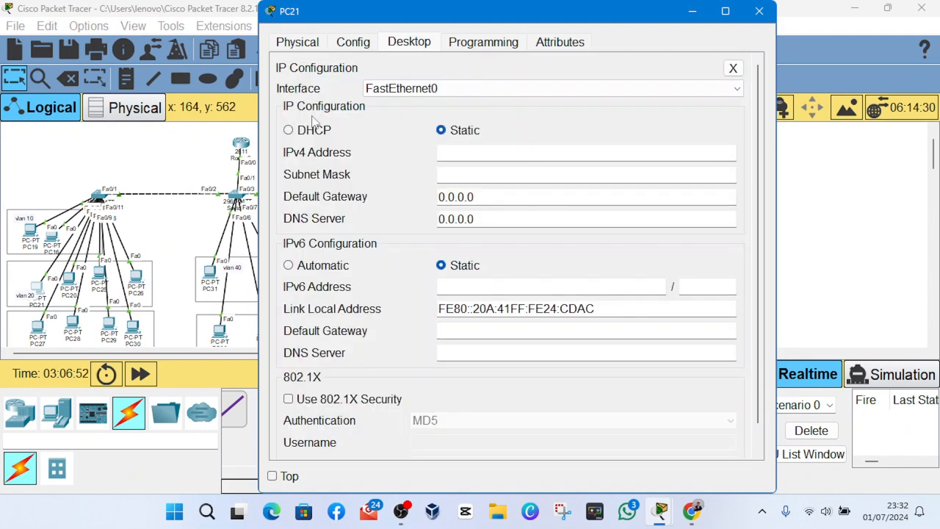
left_click(301, 130)
left_click(758, 11)
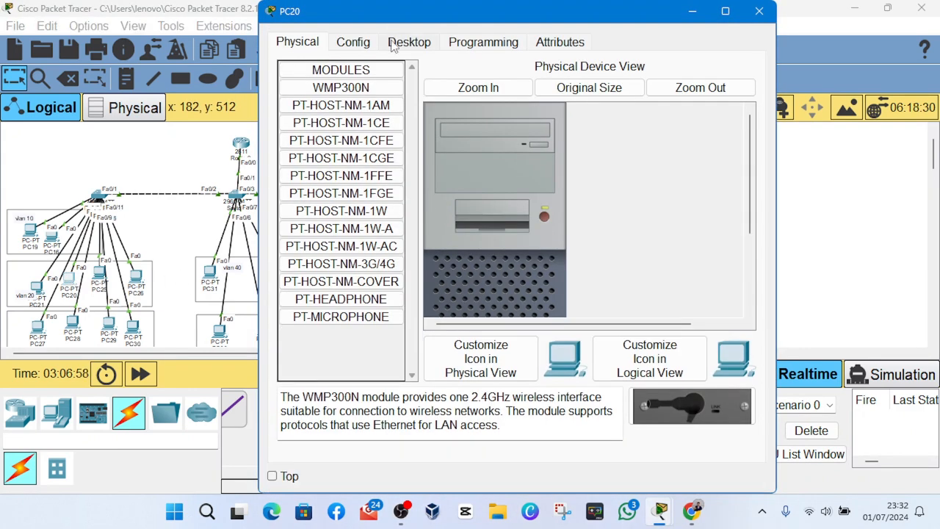
- Set PC20's IP configuration to DHCP and close its window
left_click(393, 46)
left_click(354, 49)
left_click(395, 47)
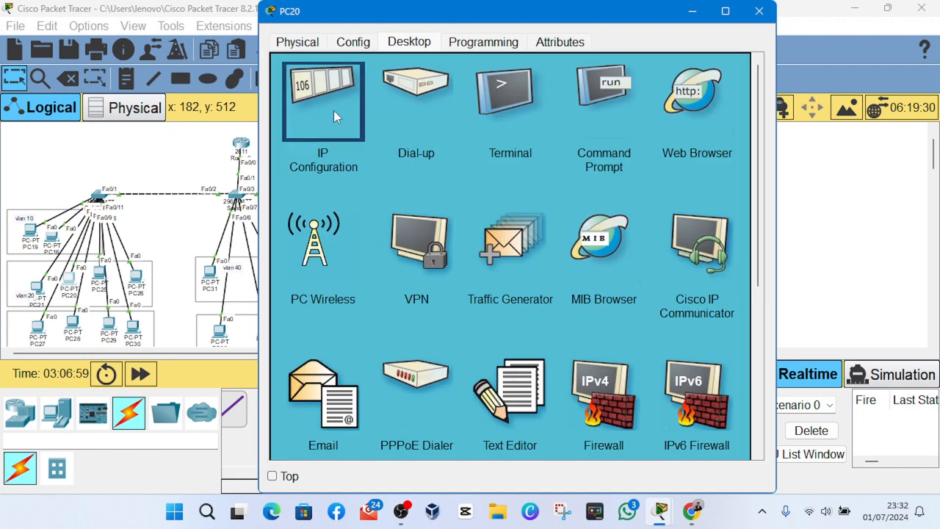
left_click(334, 111)
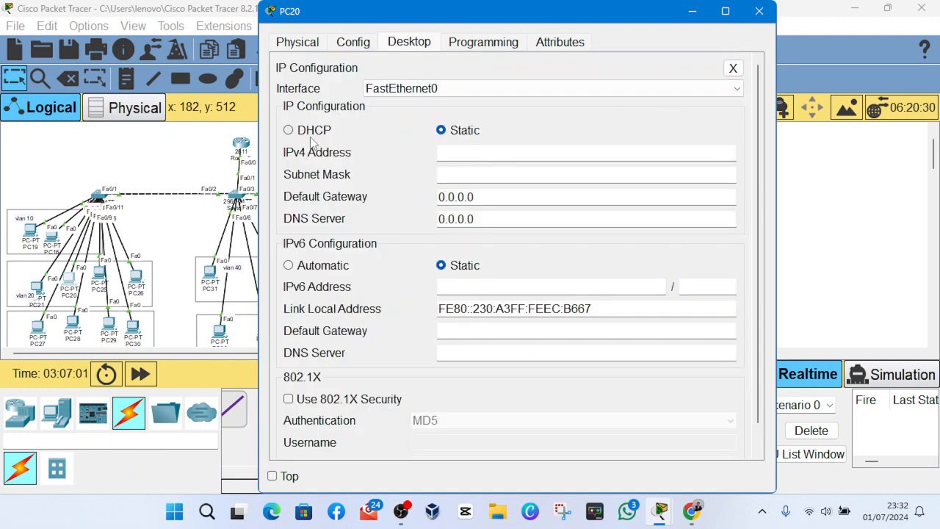
left_click(313, 132)
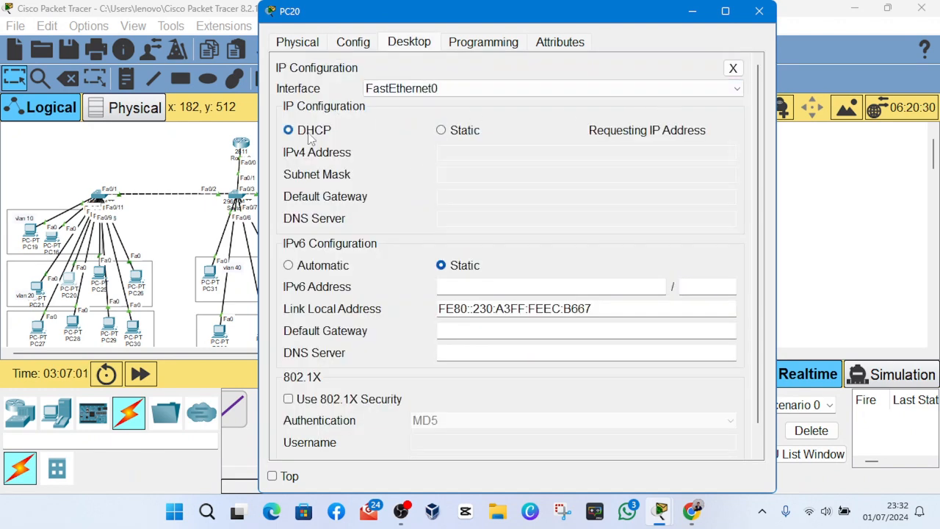
left_click(759, 13)
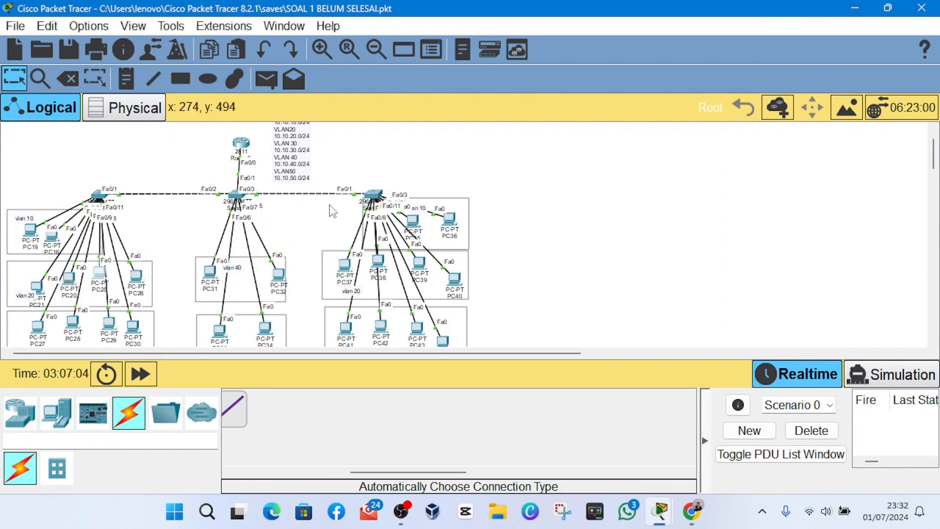
- Open PC25 in the VLAN 20 group, set its IP configuration to DHCP, and close its window
left_click(99, 273)
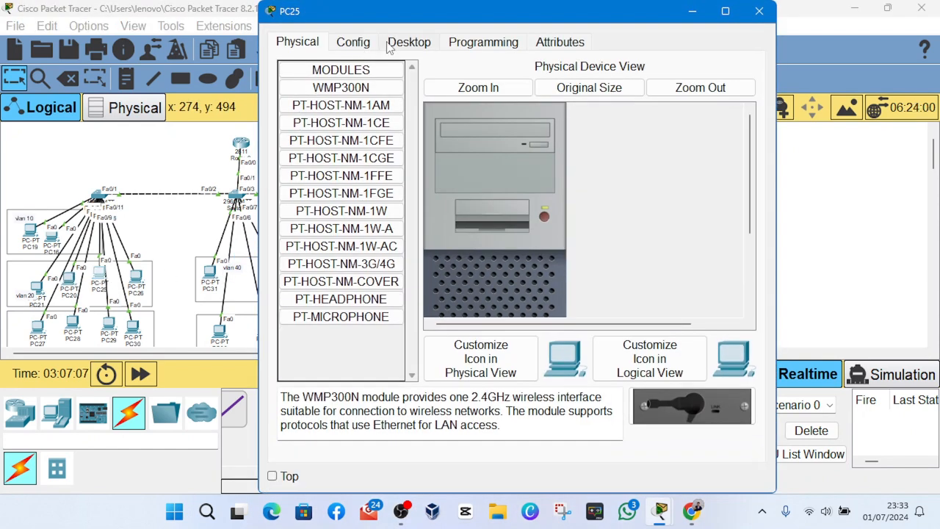
left_click(409, 41)
left_click(304, 112)
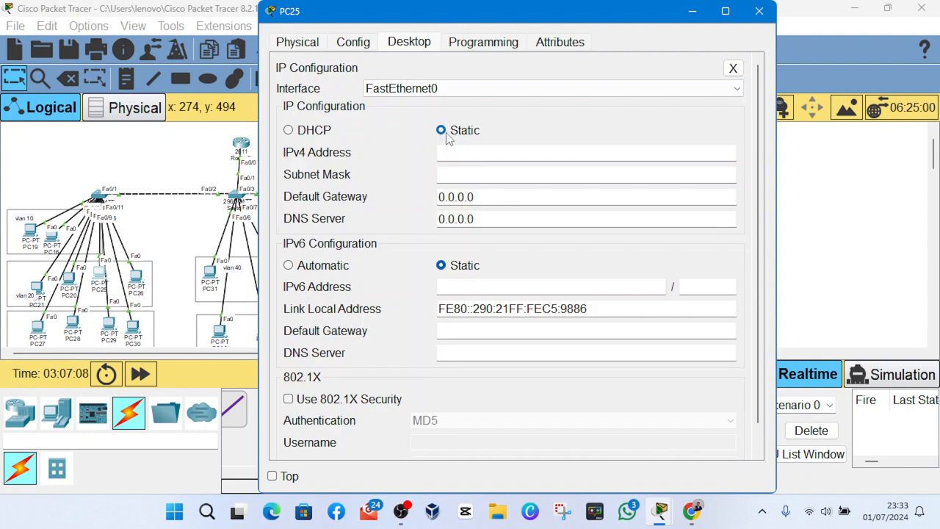
left_click(318, 133)
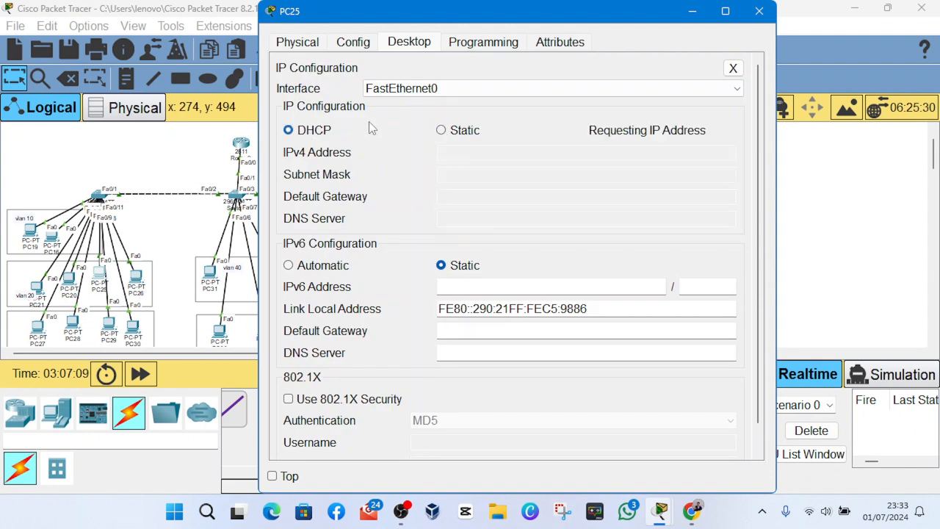
left_click(760, 21)
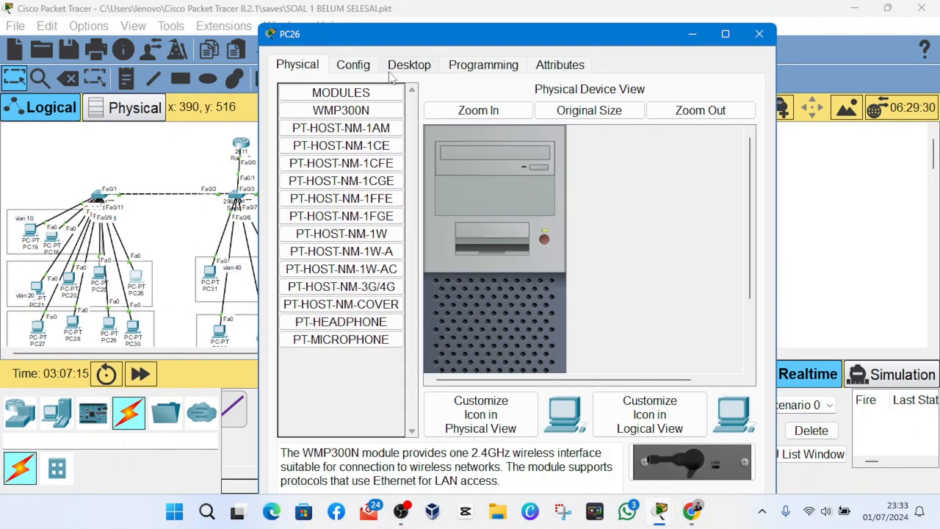
- Set PC26's IP configuration to DHCP and close its window
left_click(392, 70)
left_click(320, 124)
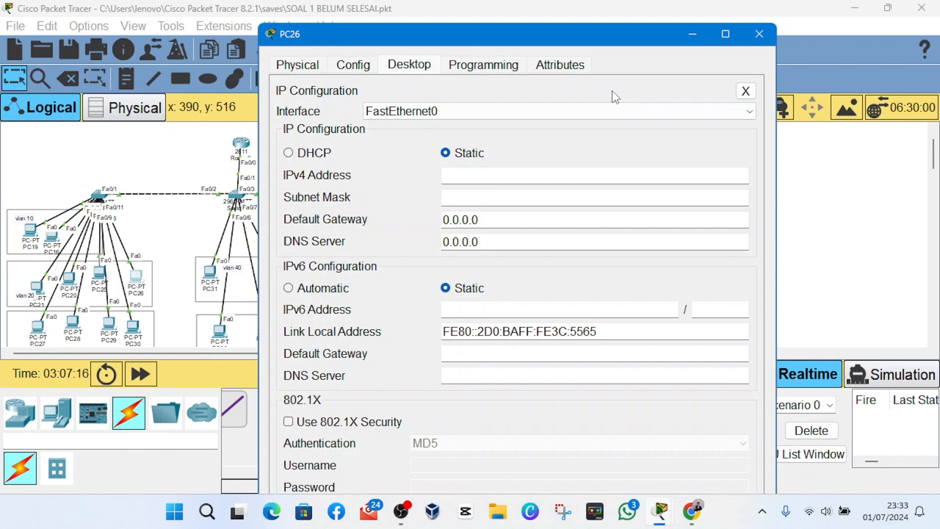
left_click(331, 155)
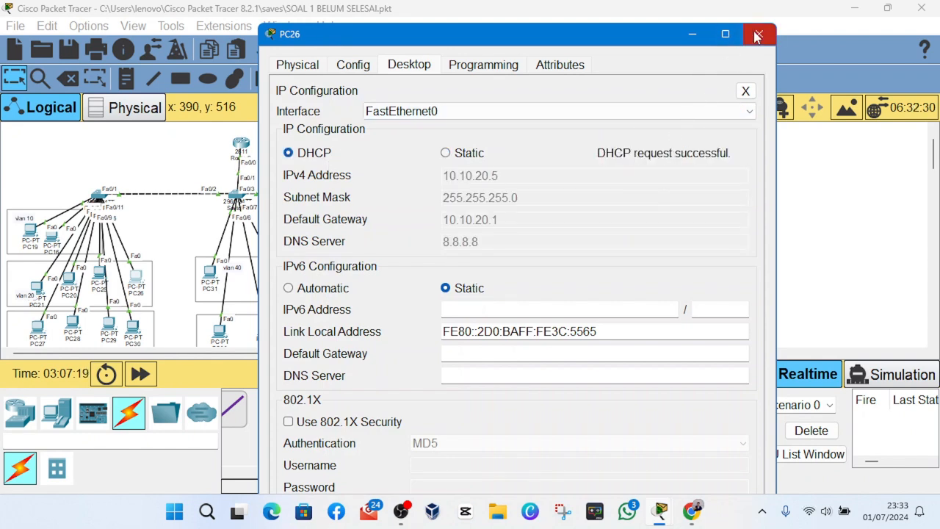
left_click(760, 34)
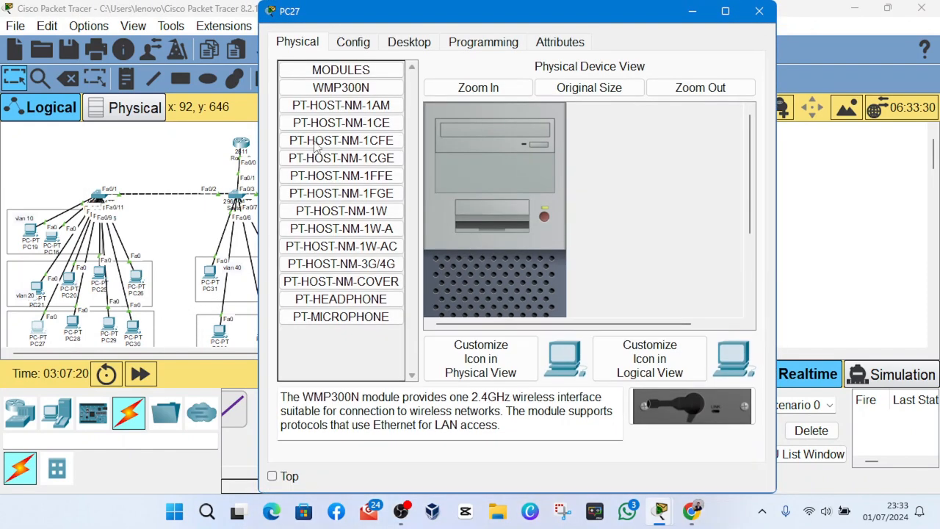
- Set PC27's IP configuration in the VLAN 30 group to DHCP
left_click(373, 46)
left_click(415, 44)
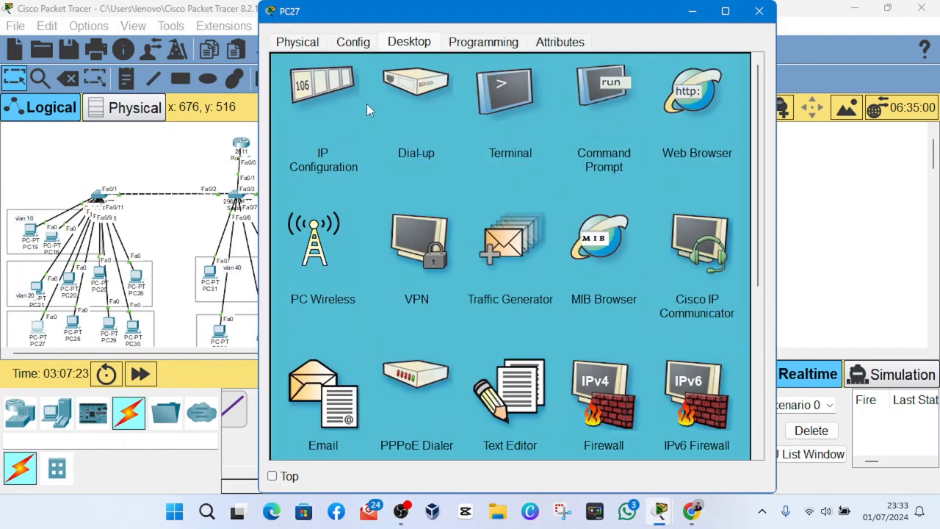
left_click(335, 99)
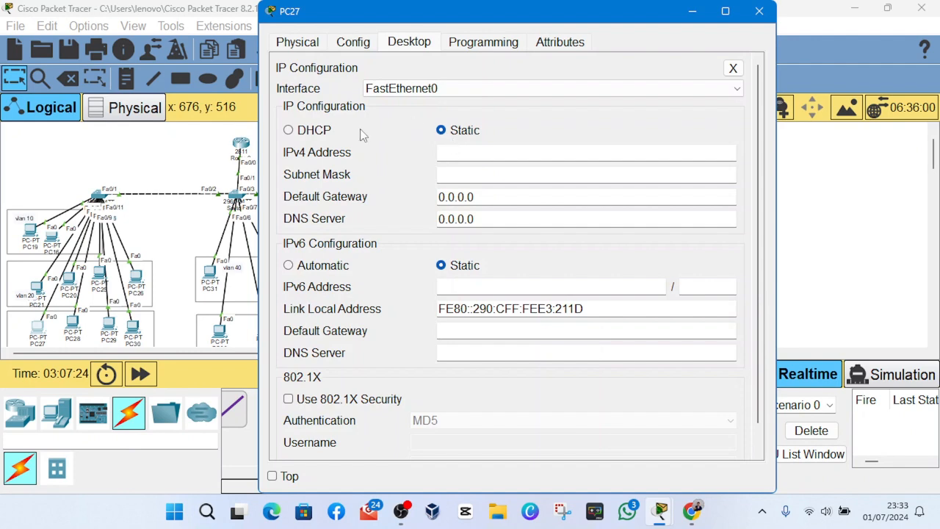
left_click(289, 130)
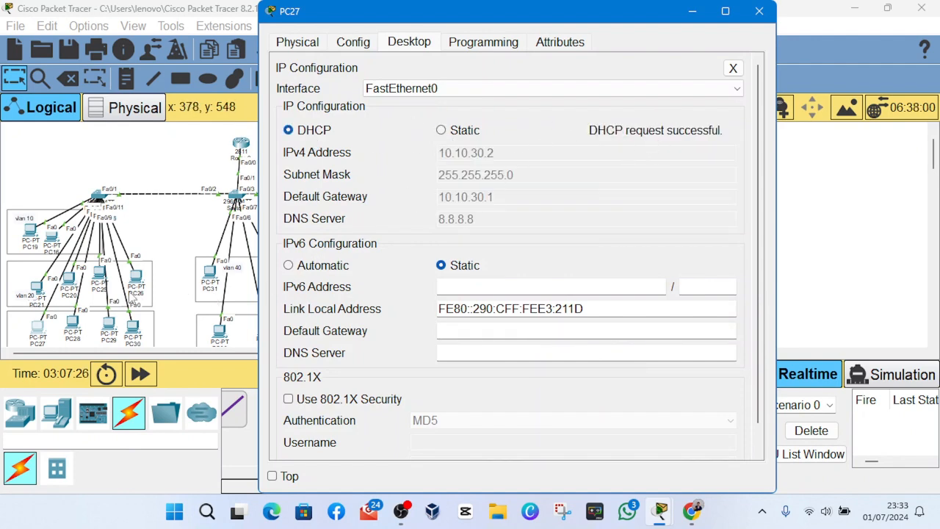
- Open PC28, switch its IP configuration from static to DHCP, and close its window
left_click(74, 328)
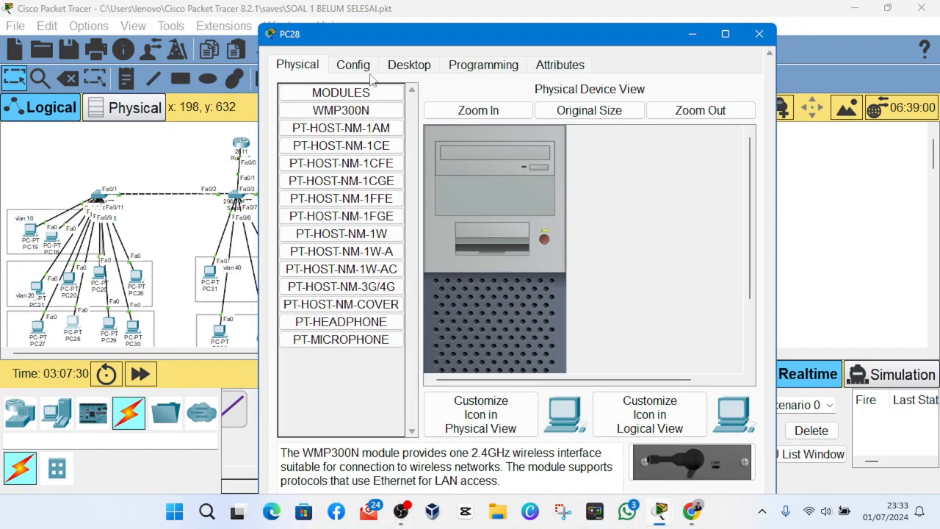
left_click(409, 66)
left_click(330, 143)
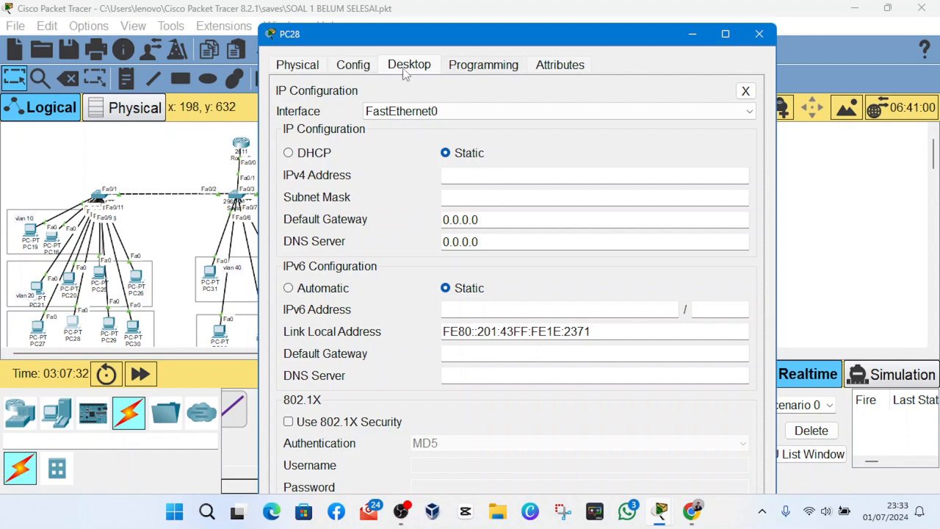
left_click(291, 152)
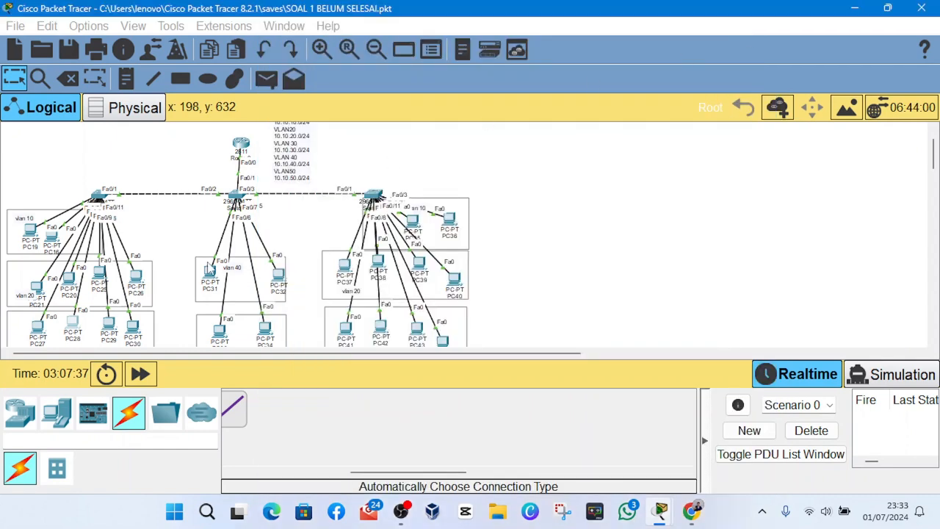
left_click(759, 34)
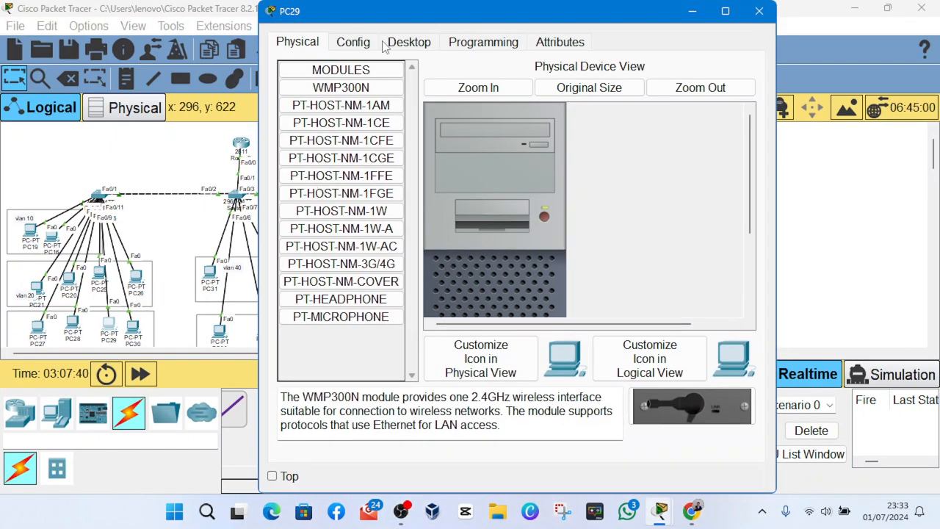
- Set PC29's IP configuration to DHCP and close its window
left_click(386, 46)
scroll(372, 69, "up", 1)
left_click(308, 112)
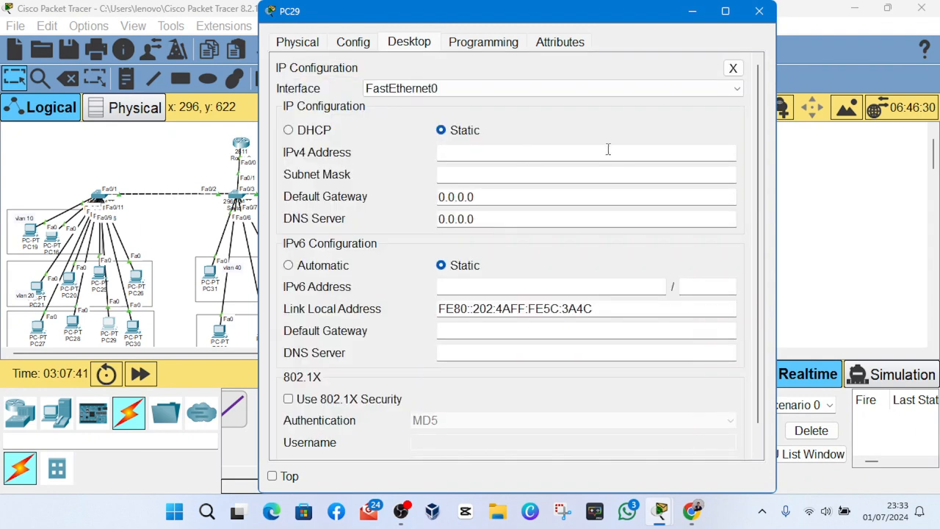
left_click(312, 129)
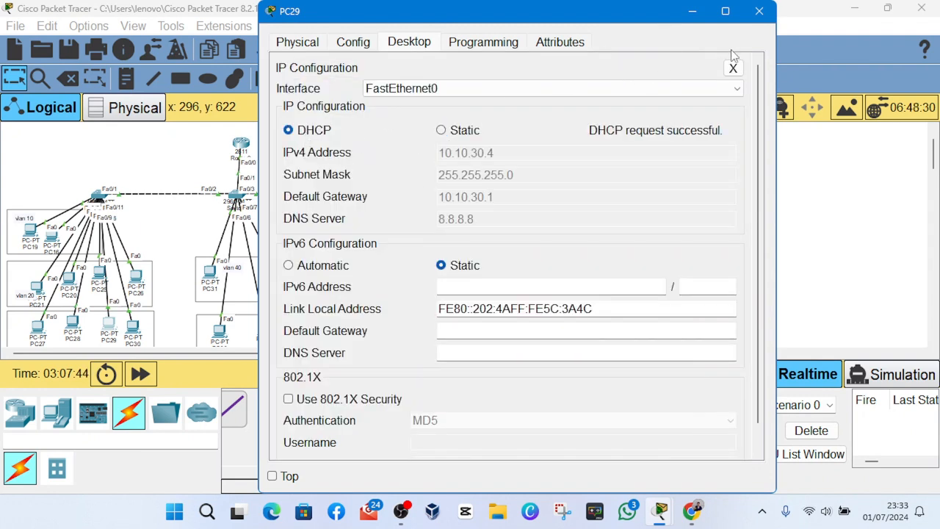
left_click(759, 11)
- Open PC30, set its IP configuration to DHCP, and close its window
left_click(133, 331)
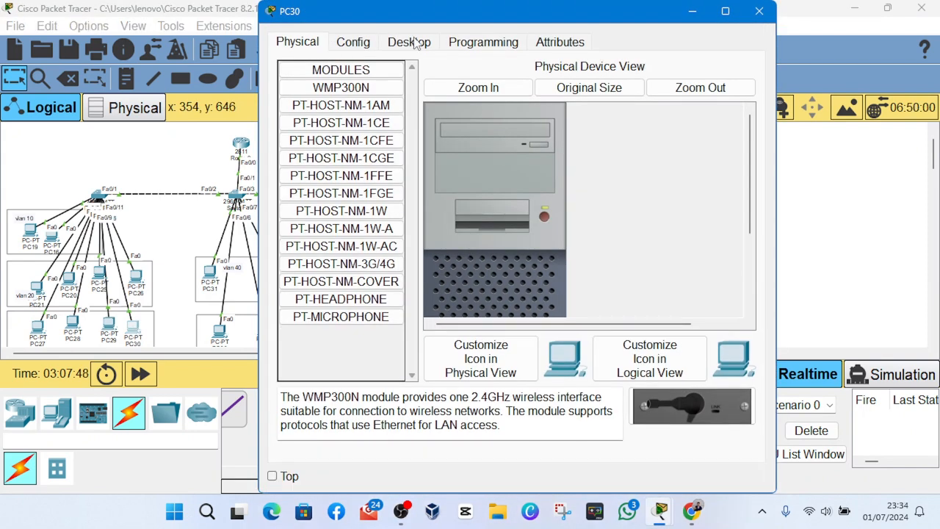
left_click(384, 44)
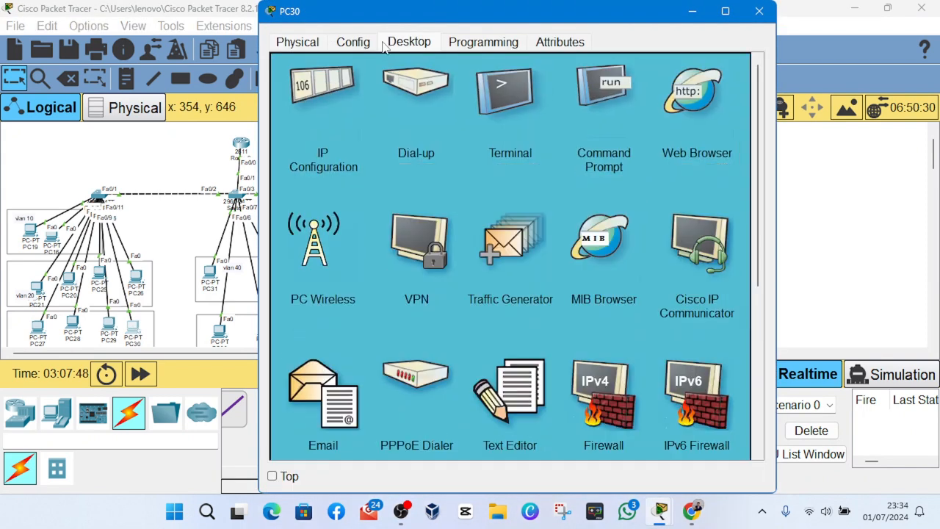
left_click(324, 96)
left_click(314, 130)
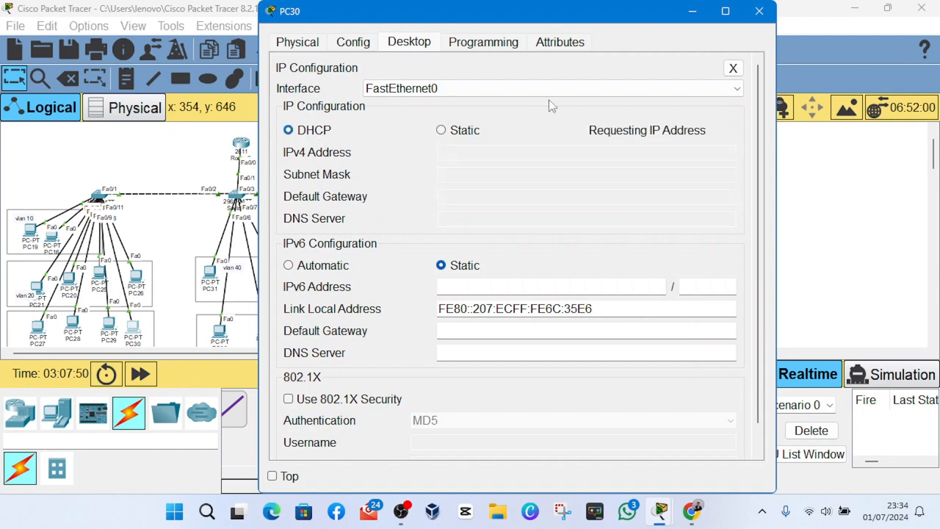
left_click(759, 21)
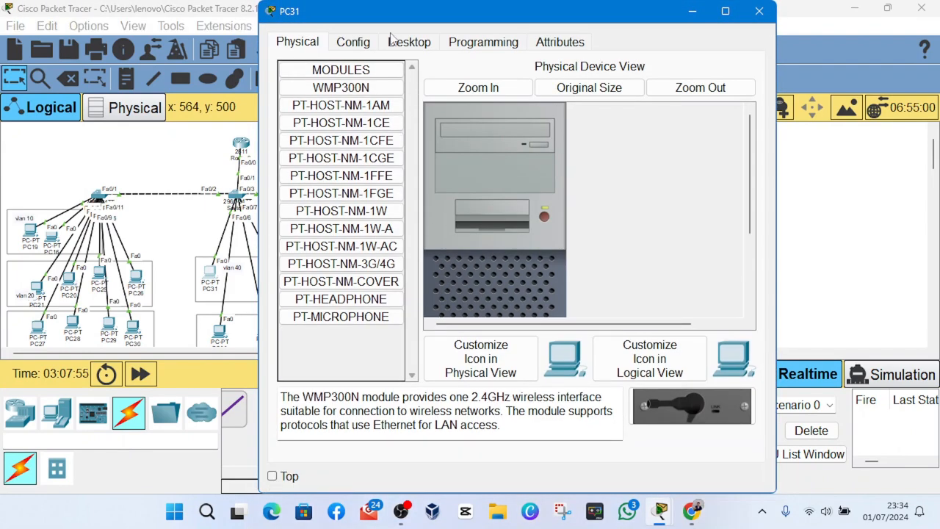
- Set PC31's IP configuration in the VLAN 40 group to DHCP
left_click(404, 44)
left_click(334, 118)
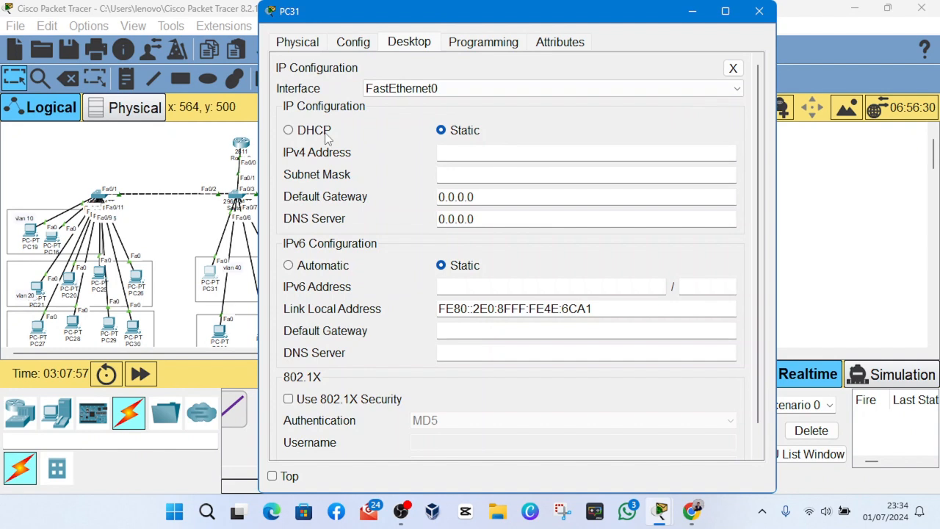
left_click(289, 130)
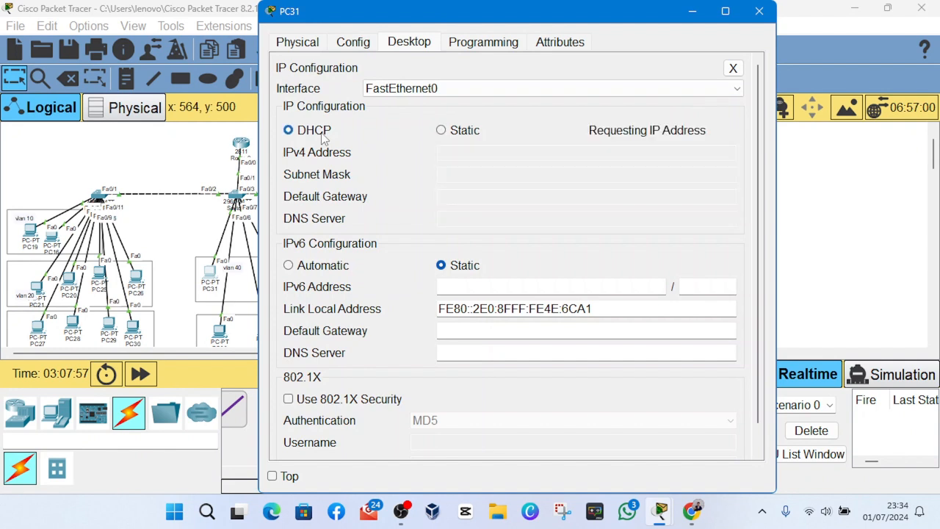
- Widen PC44's window to review its IP configuration, and return to the network topology
mouse_move(402, 513)
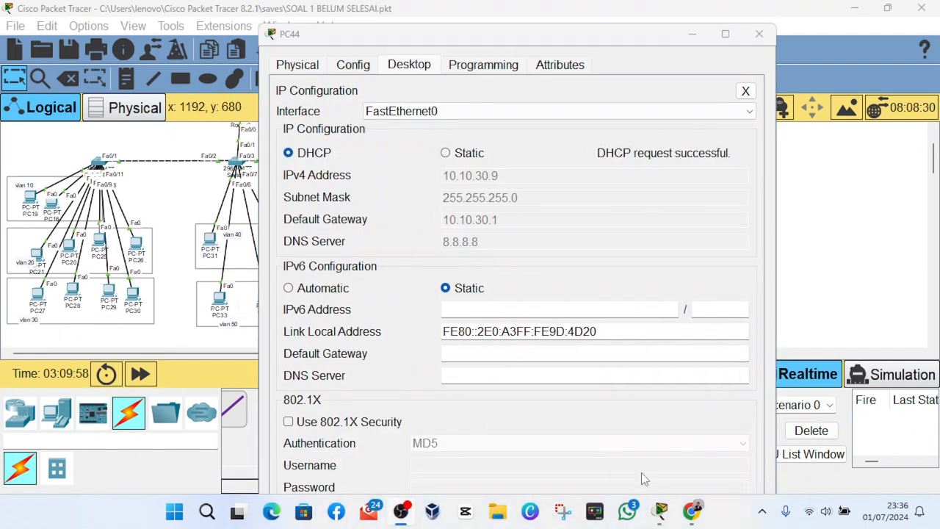
left_click(531, 461)
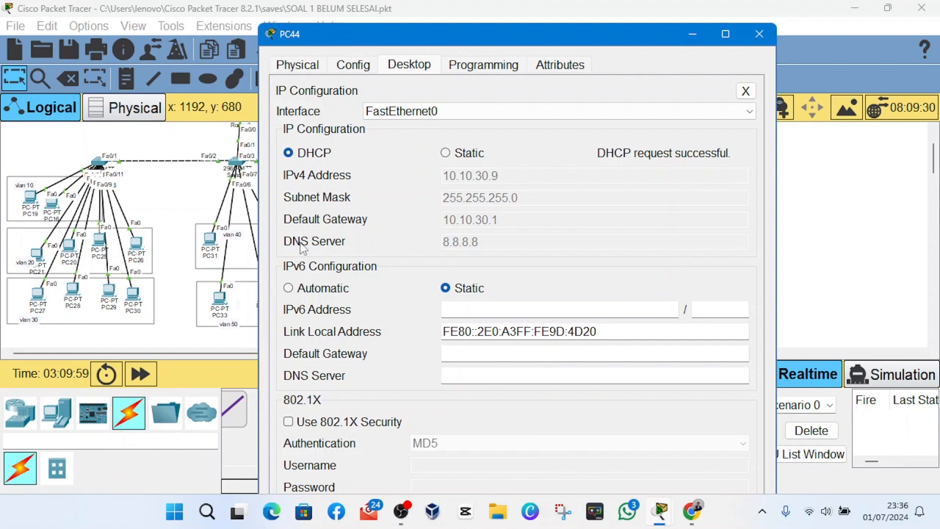
left_click_drag(257, 276, 207, 276)
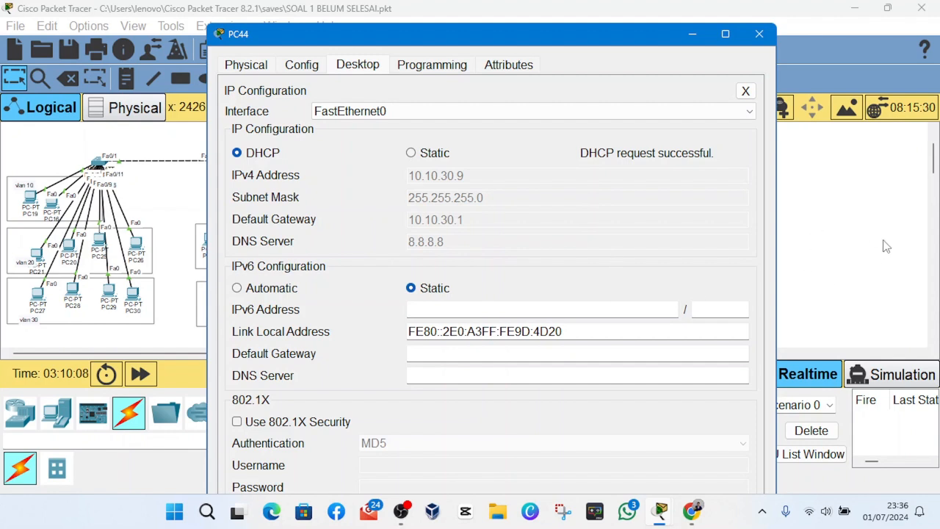
left_click(893, 286)
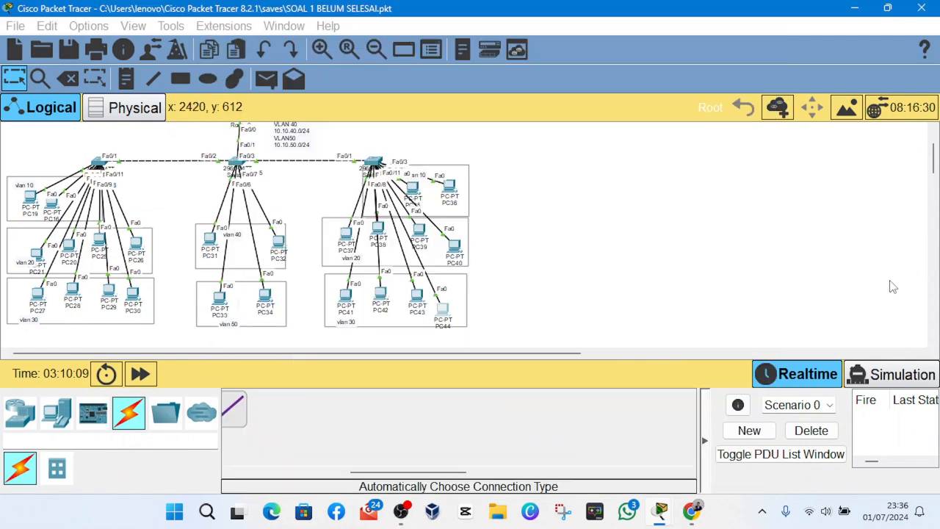
- Test connectivity within VLANs 10 and 20 by sending simple PDUs from PC19 to PC36 and from PC21 to PC40
left_click(266, 79)
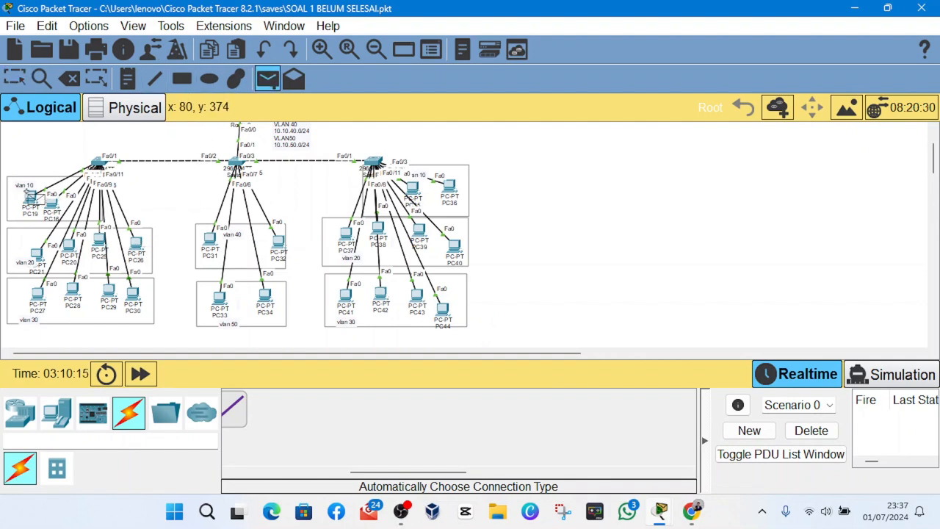
left_click(27, 193)
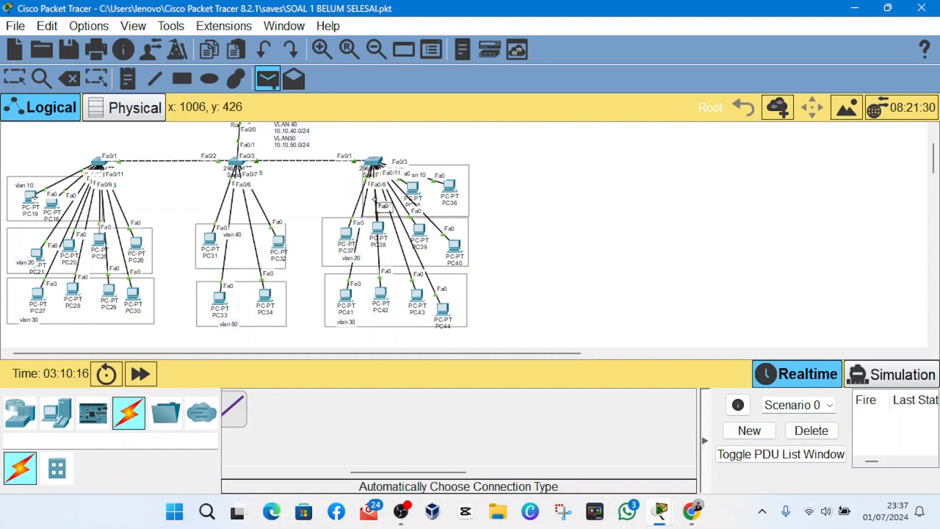
left_click(451, 190)
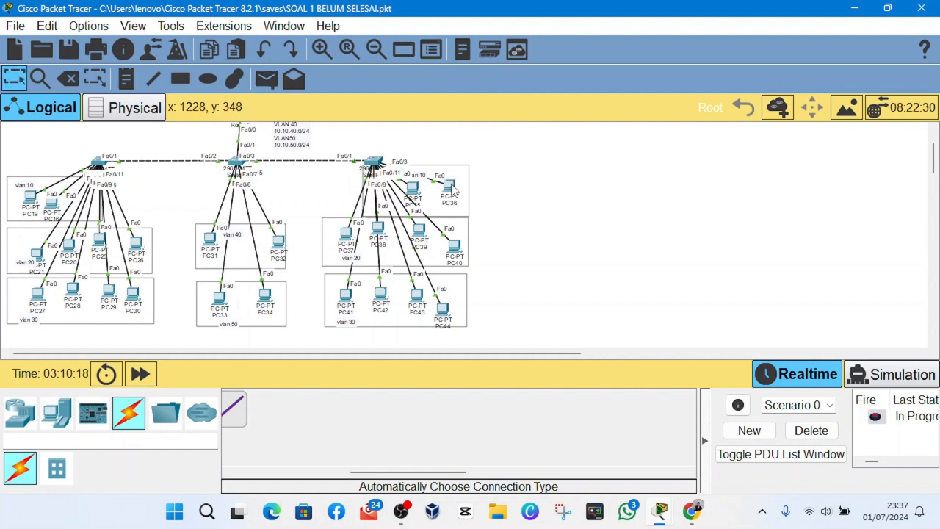
left_click(915, 419)
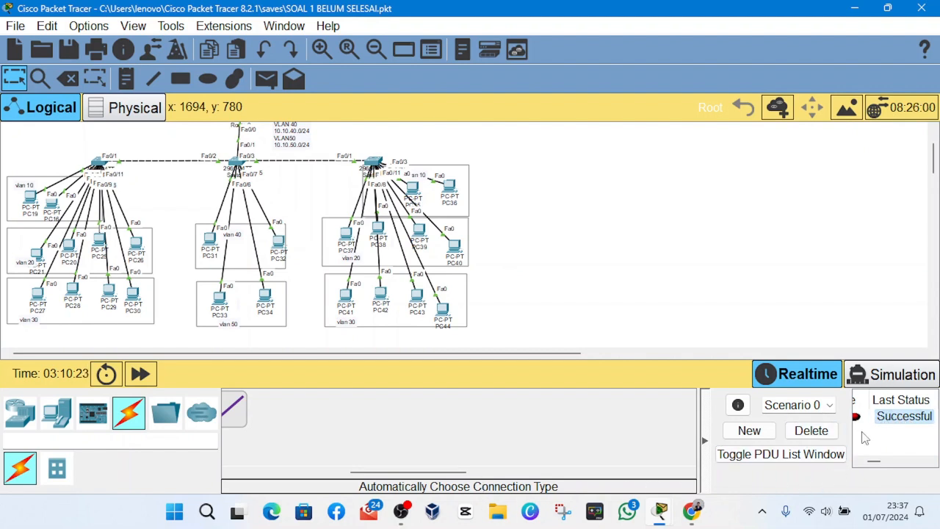
left_click(267, 79)
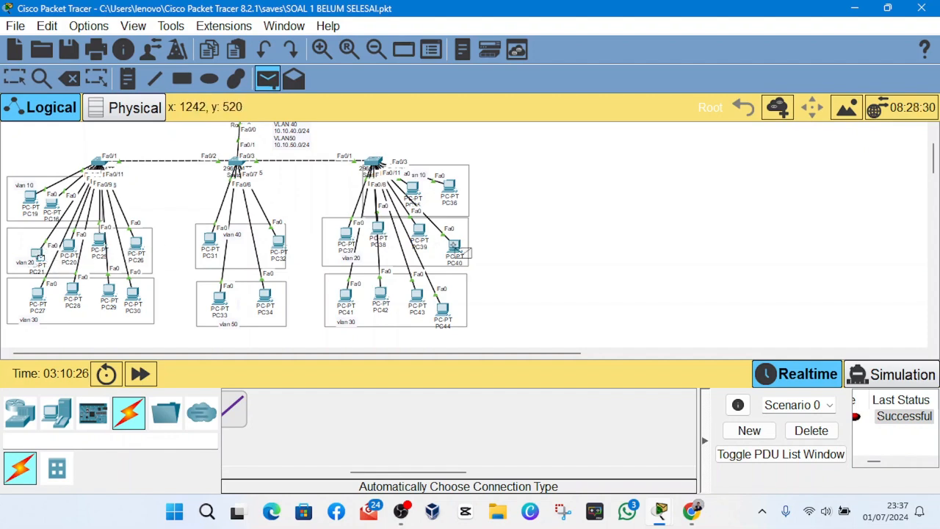
left_click(454, 248)
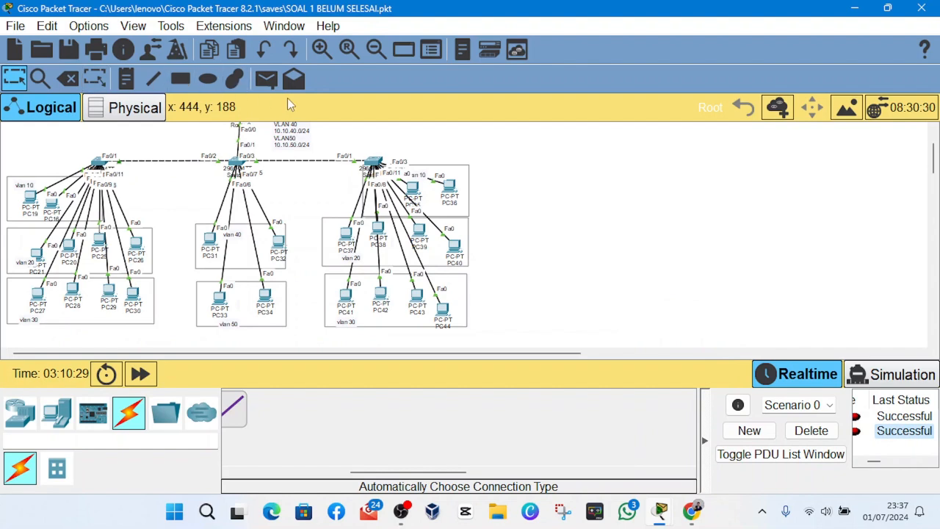
- Test connectivity within VLANs 40 and 30 by sending simple PDUs from PC32 to PC31 and from PC27 to PC44
left_click(270, 82)
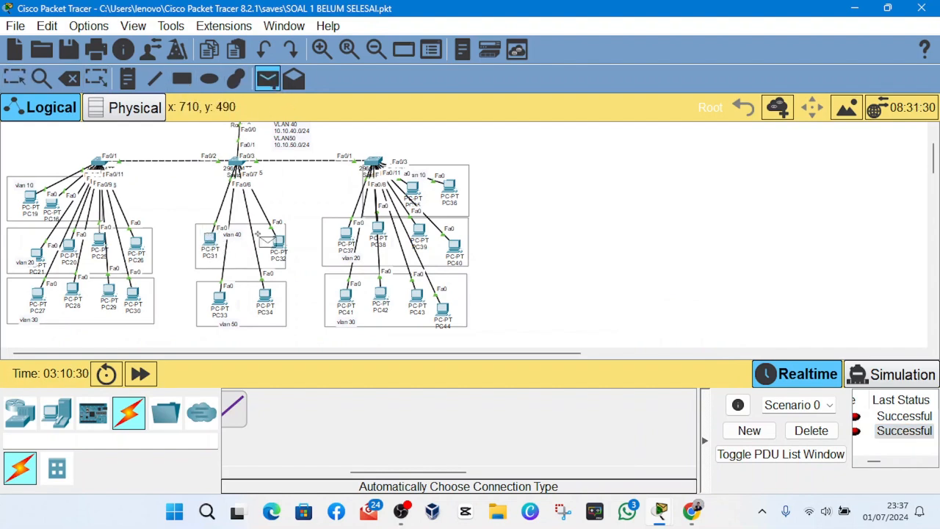
left_click(280, 245)
left_click(210, 241)
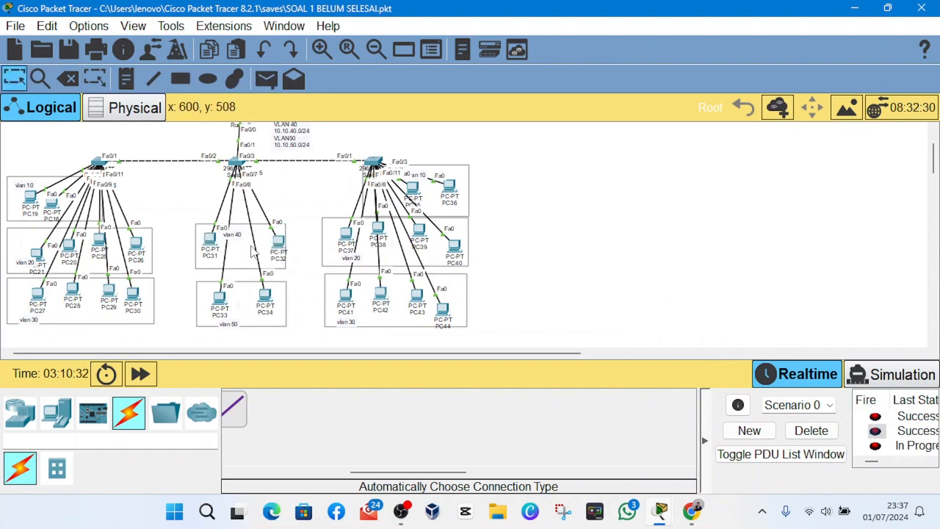
left_click(268, 78)
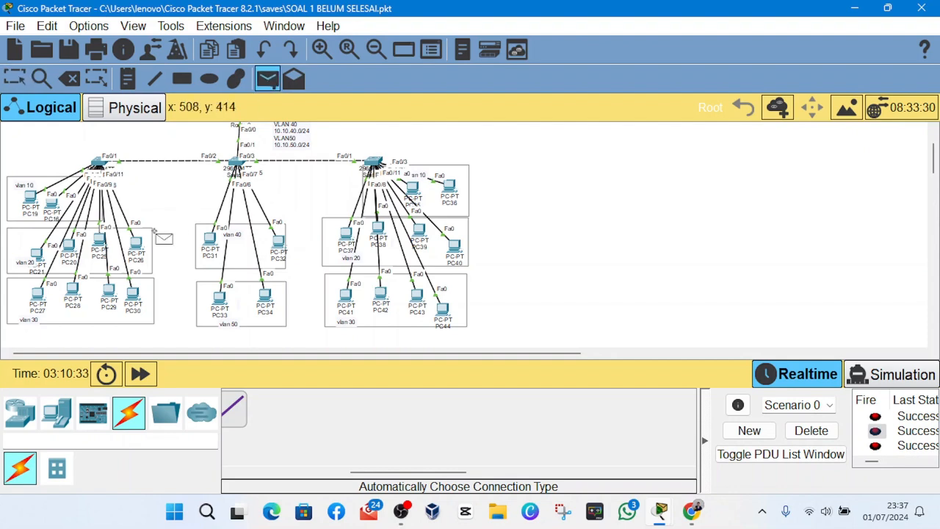
left_click(41, 288)
left_click(445, 309)
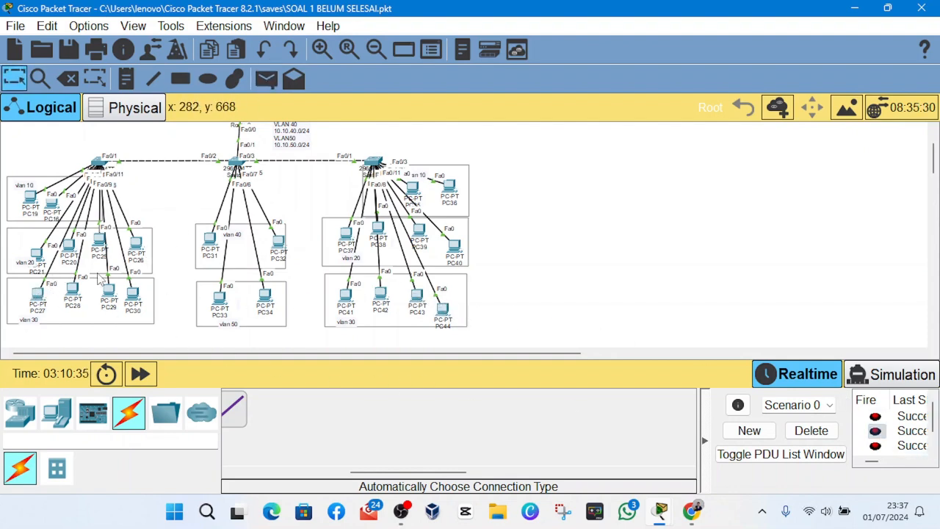
mouse_move(398, 516)
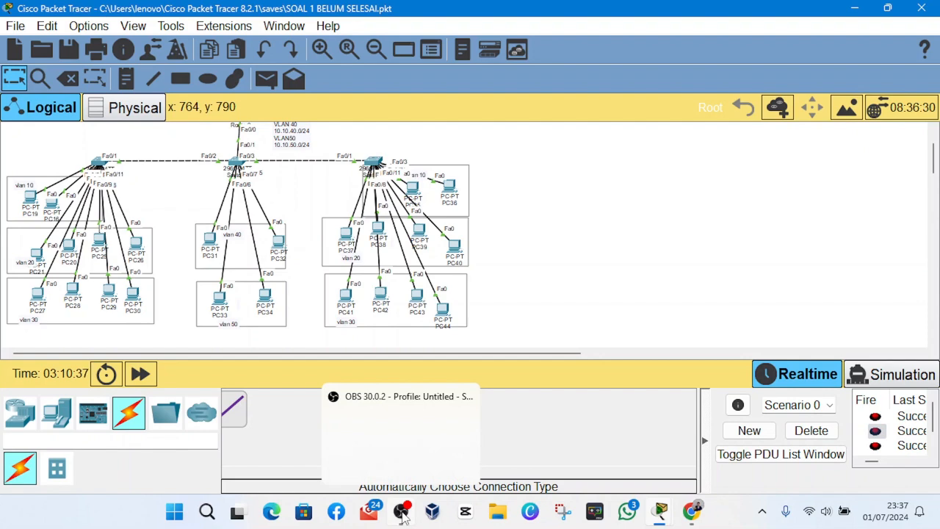